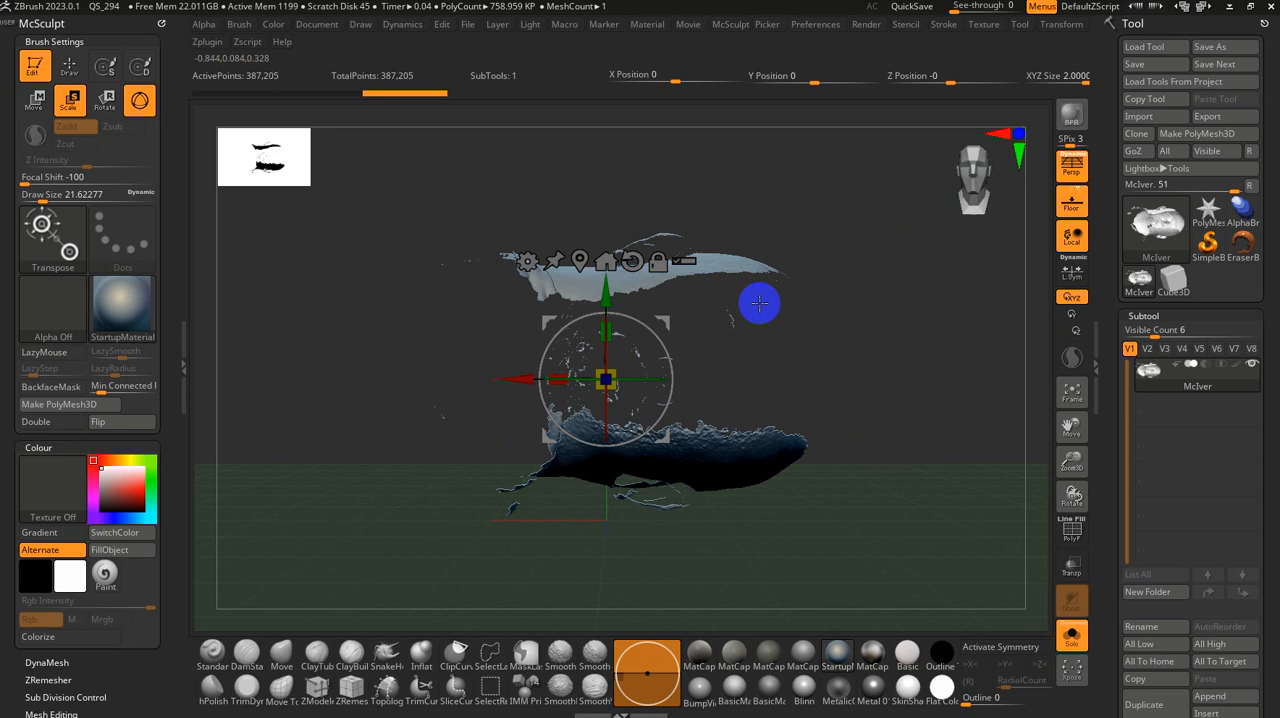
# Step: Rotate the head scan upright and facing forward, fine-tuning its turn and forward tilt with the transform gizmo
pyautogui.moveTo(648, 379); pyautogui.dragTo(606, 255)
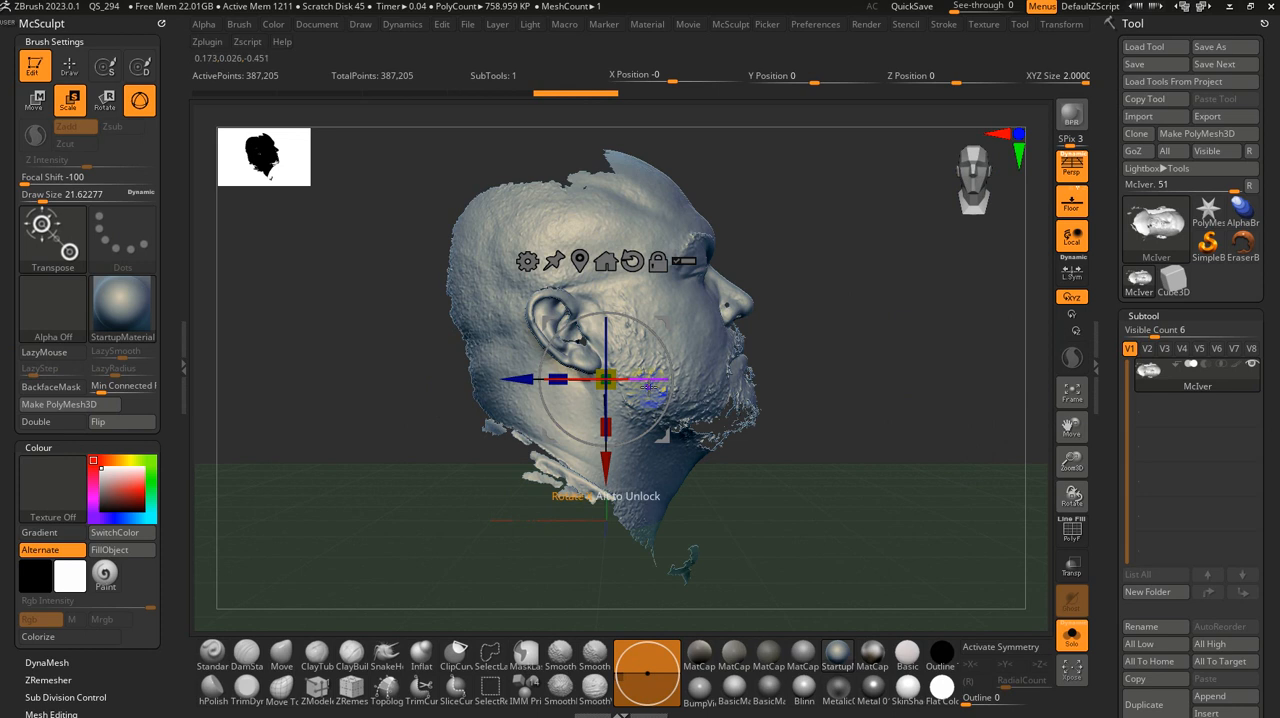
pyautogui.moveTo(650, 383); pyautogui.dragTo(543, 388)
pyautogui.keyDown('ctrl'); pyautogui.moveTo(835, 352); pyautogui.dragTo(790, 365, button='right'); pyautogui.keyUp('ctrl')
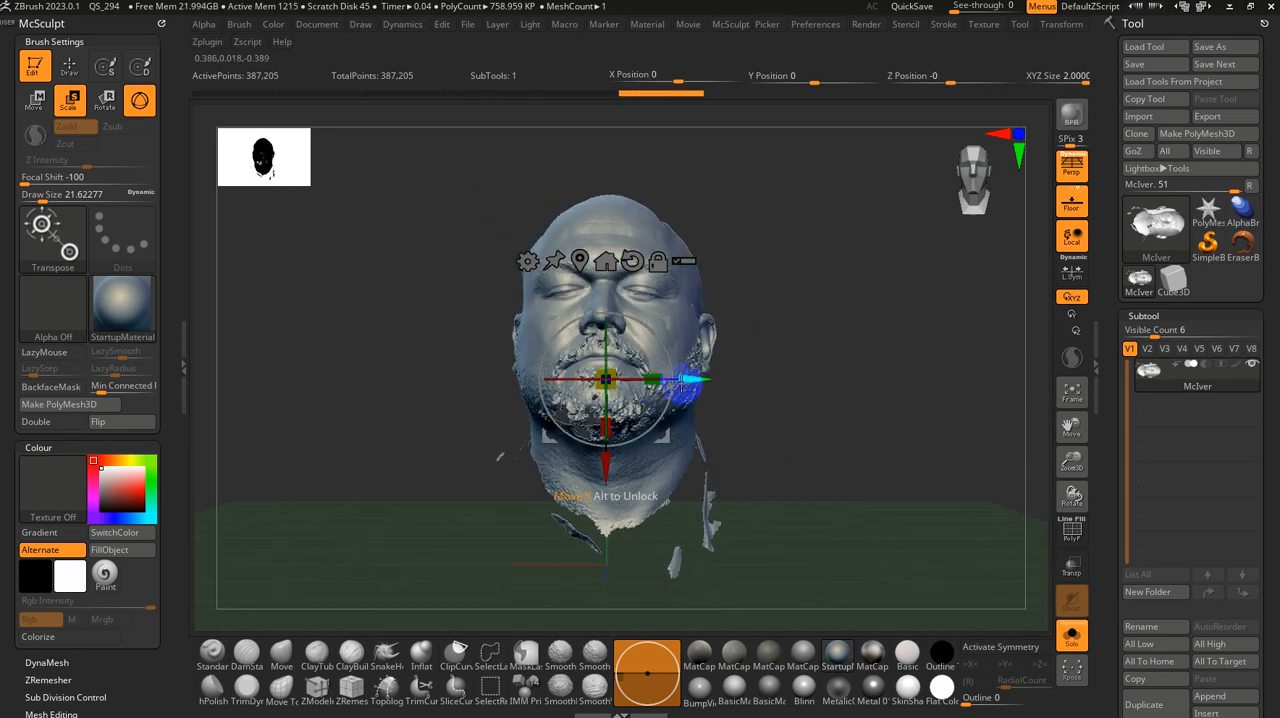
pyautogui.moveTo(640, 380)
pyautogui.mouseDown()
pyautogui.moveTo(642, 367)
pyautogui.moveTo(650, 378)
pyautogui.mouseUp()
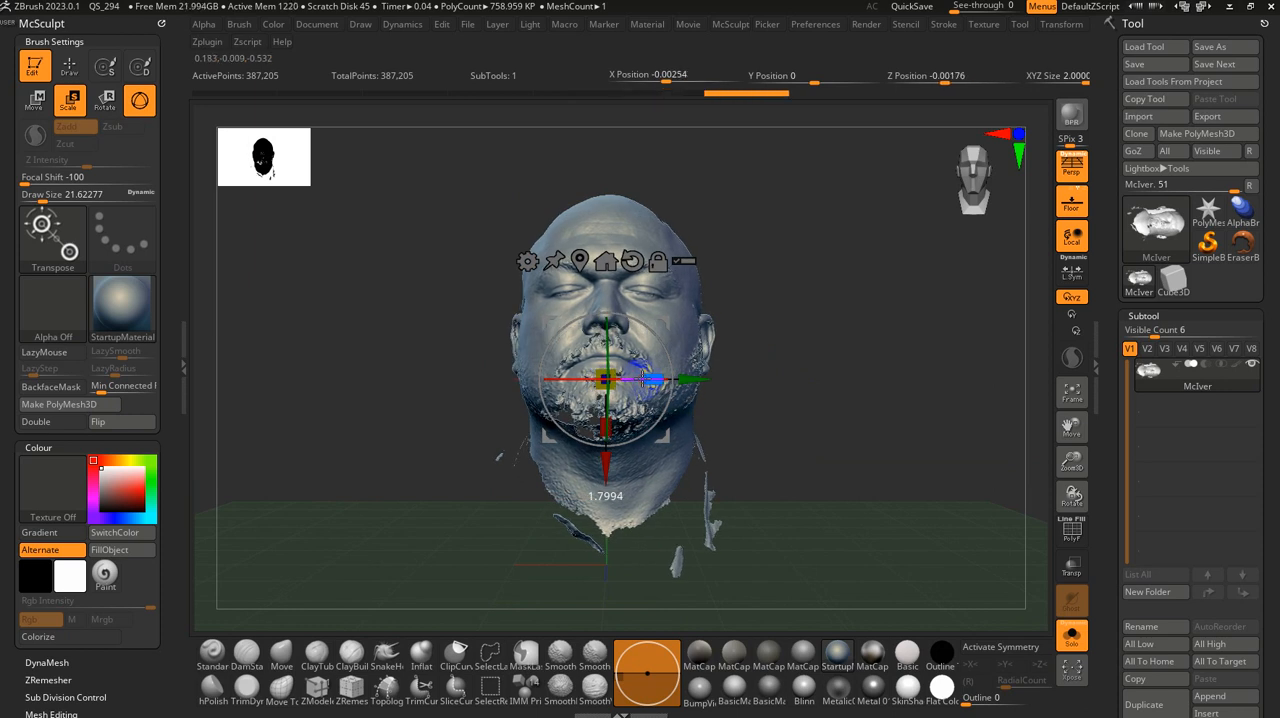
pyautogui.keyDown('shift'); pyautogui.moveTo(803, 395); pyautogui.dragTo(915, 403); pyautogui.keyUp('shift')
pyautogui.moveTo(649, 329); pyautogui.dragTo(660, 348)
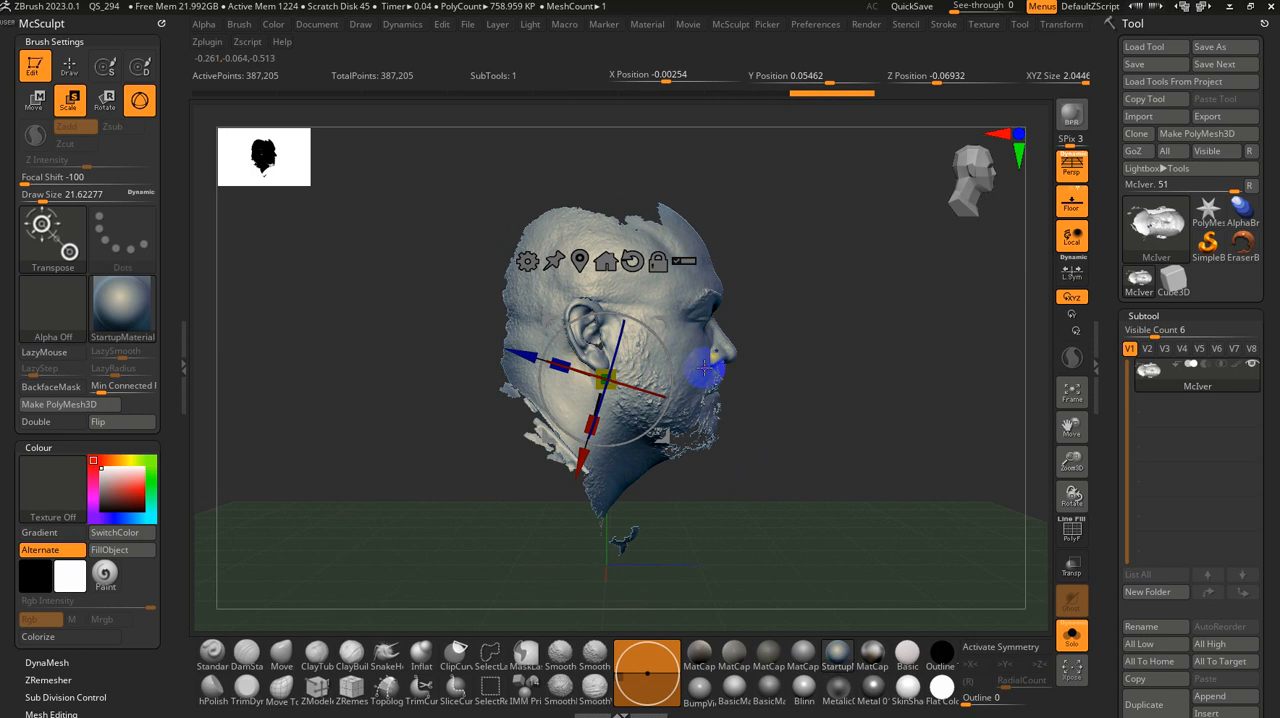
# Step: Reset the gizmo's orientation and move only the gizmo up to the tip of the nose
pyautogui.keyDown('alt'); pyautogui.click(633, 262); pyautogui.keyUp('alt')
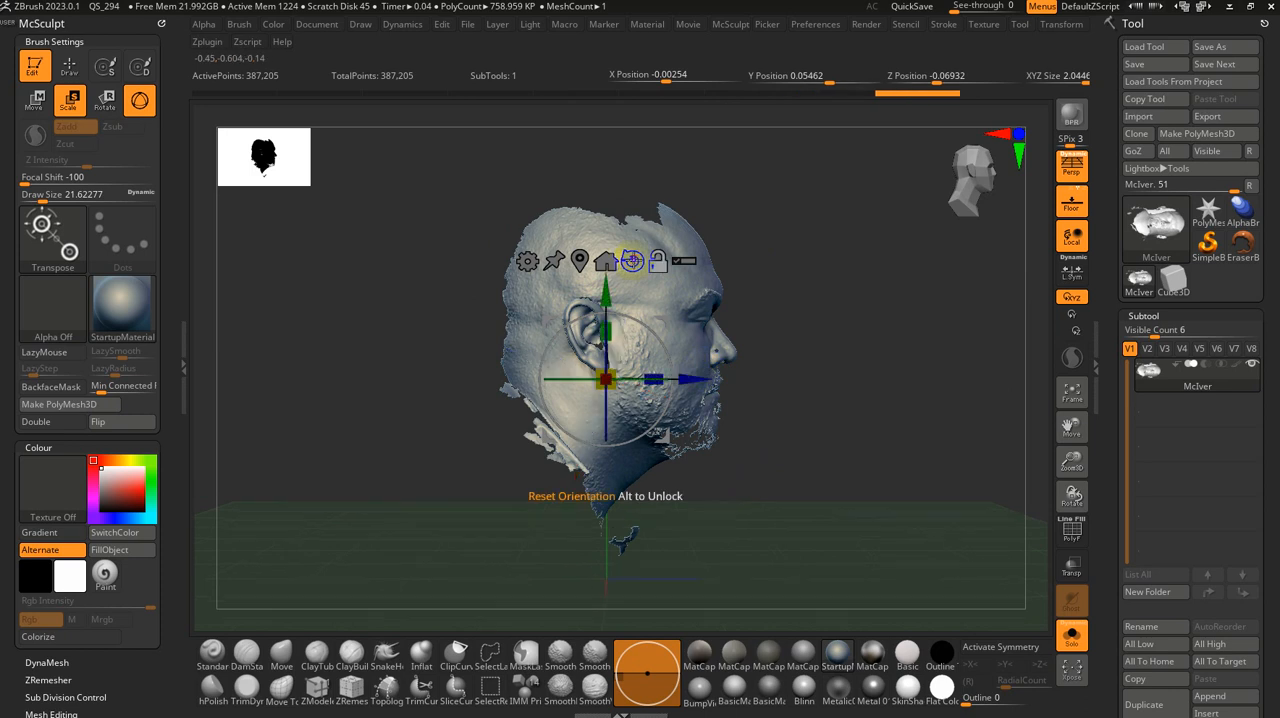
pyautogui.moveTo(831, 441)
pyautogui.keyDown('shift'); pyautogui.mouseDown()
pyautogui.moveTo(769, 441)
pyautogui.moveTo(814, 501)
pyautogui.moveTo(846, 461)
pyautogui.mouseUp(); pyautogui.keyUp('shift')
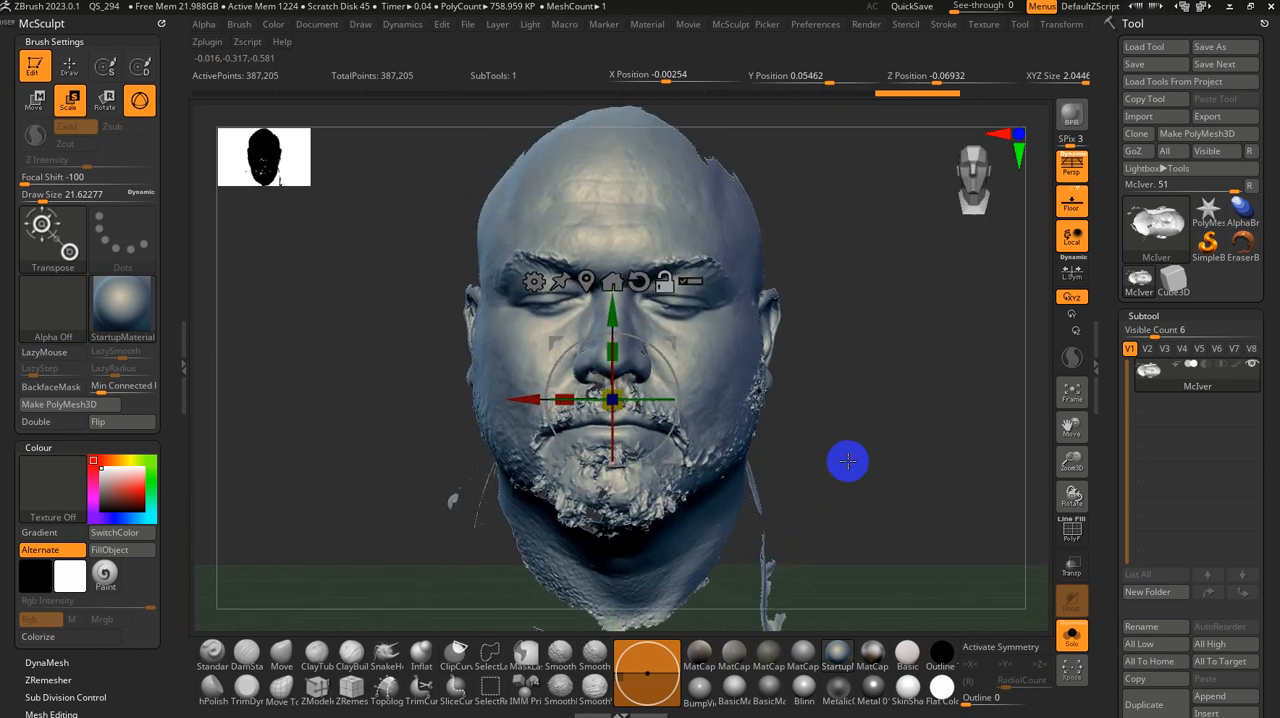
pyautogui.moveTo(612, 266); pyautogui.dragTo(612, 277)
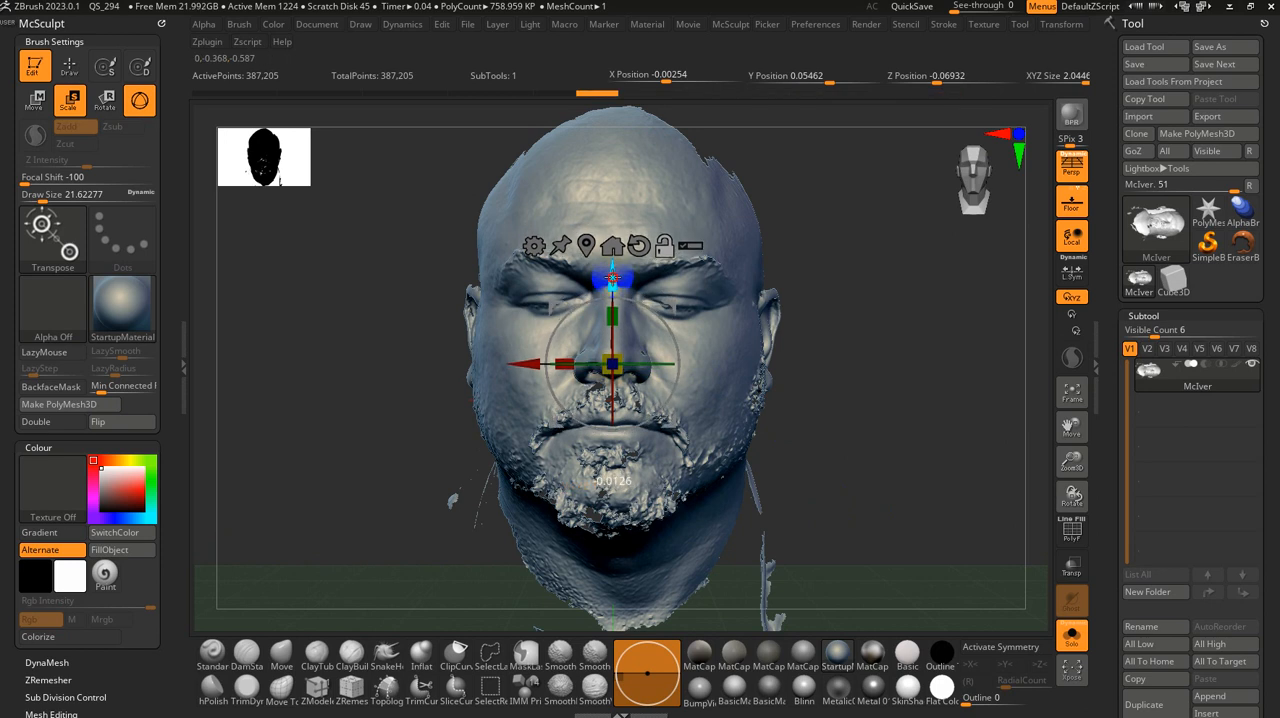
# Step: Check the face's midline with X symmetry, turn symmetry off, and rotate the head slightly to straighten it
pyautogui.moveTo(830, 410); pyautogui.dragTo(820, 443)
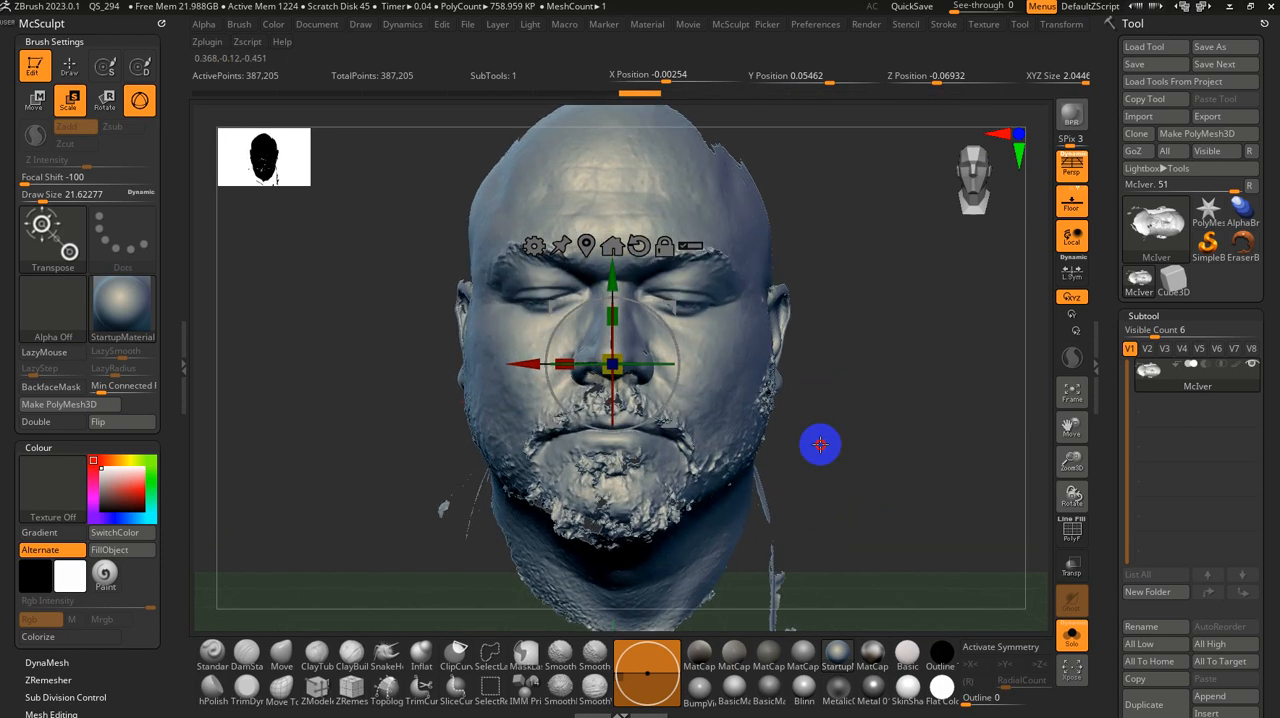
pyautogui.press('x')
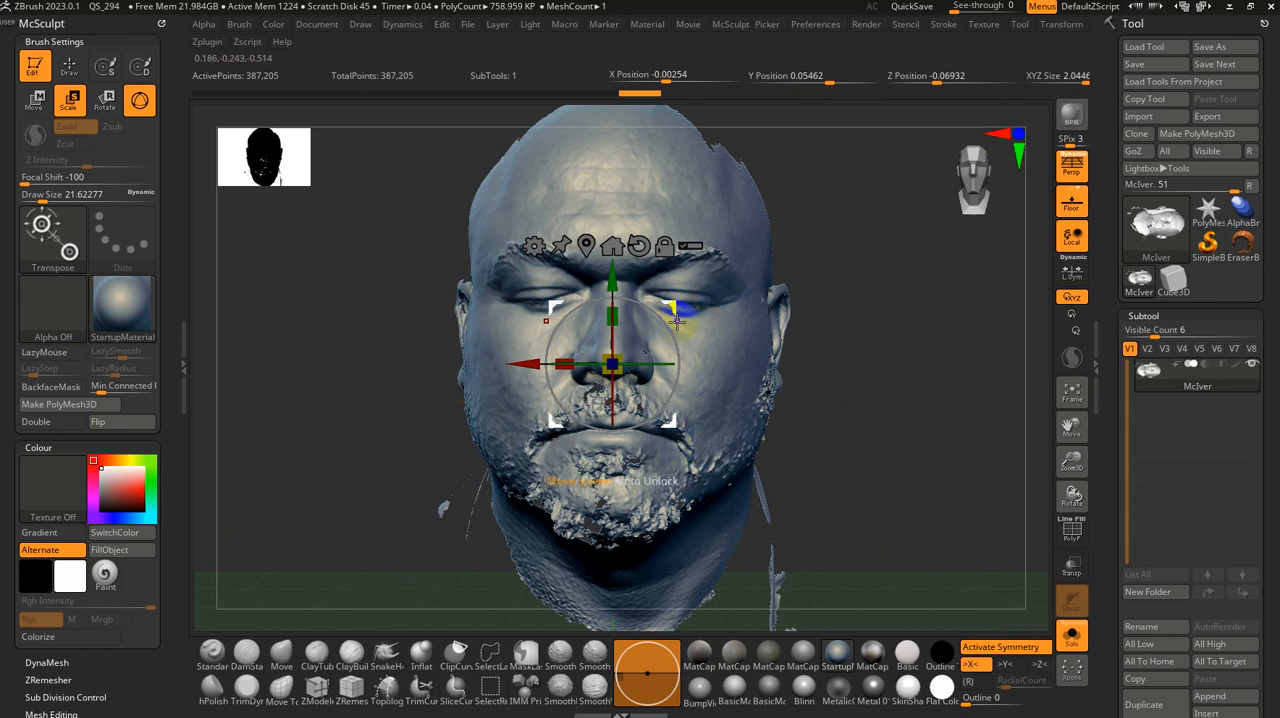
pyautogui.press('x')
pyautogui.moveTo(664, 320); pyautogui.dragTo(666, 317)
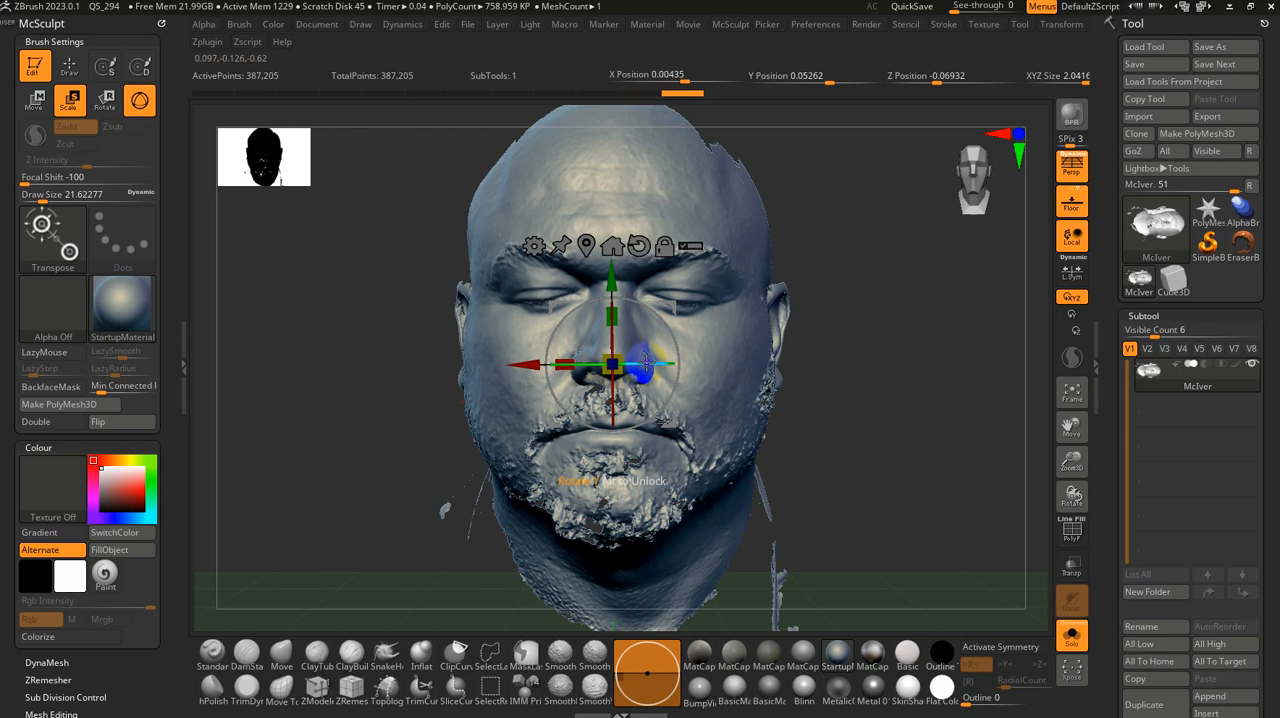
pyautogui.press('q')
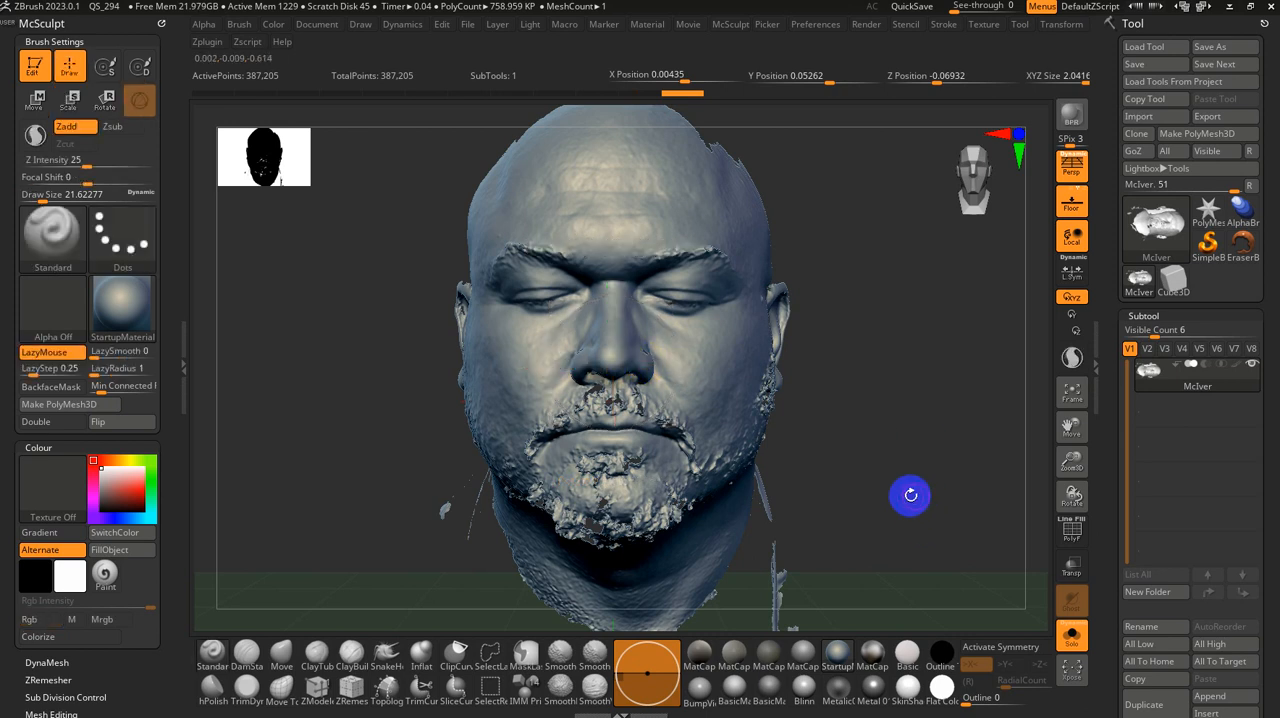
# Step: Hide the loose scan fragments behind and below one side of the neck with the SelectLasso brush
pyautogui.keyDown('alt'); pyautogui.moveTo(899, 477); pyautogui.dragTo(893, 447); pyautogui.keyUp('alt')
pyautogui.moveTo(823, 483)
pyautogui.keyDown('alt'); pyautogui.mouseDown()
pyautogui.moveTo(828, 413)
pyautogui.moveTo(803, 420)
pyautogui.moveTo(817, 397)
pyautogui.moveTo(786, 411)
pyautogui.moveTo(906, 426)
pyautogui.moveTo(928, 309)
pyautogui.moveTo(926, 429)
pyautogui.moveTo(912, 358)
pyautogui.moveTo(903, 394)
pyautogui.moveTo(741, 408)
pyautogui.mouseUp(); pyautogui.keyUp('alt')
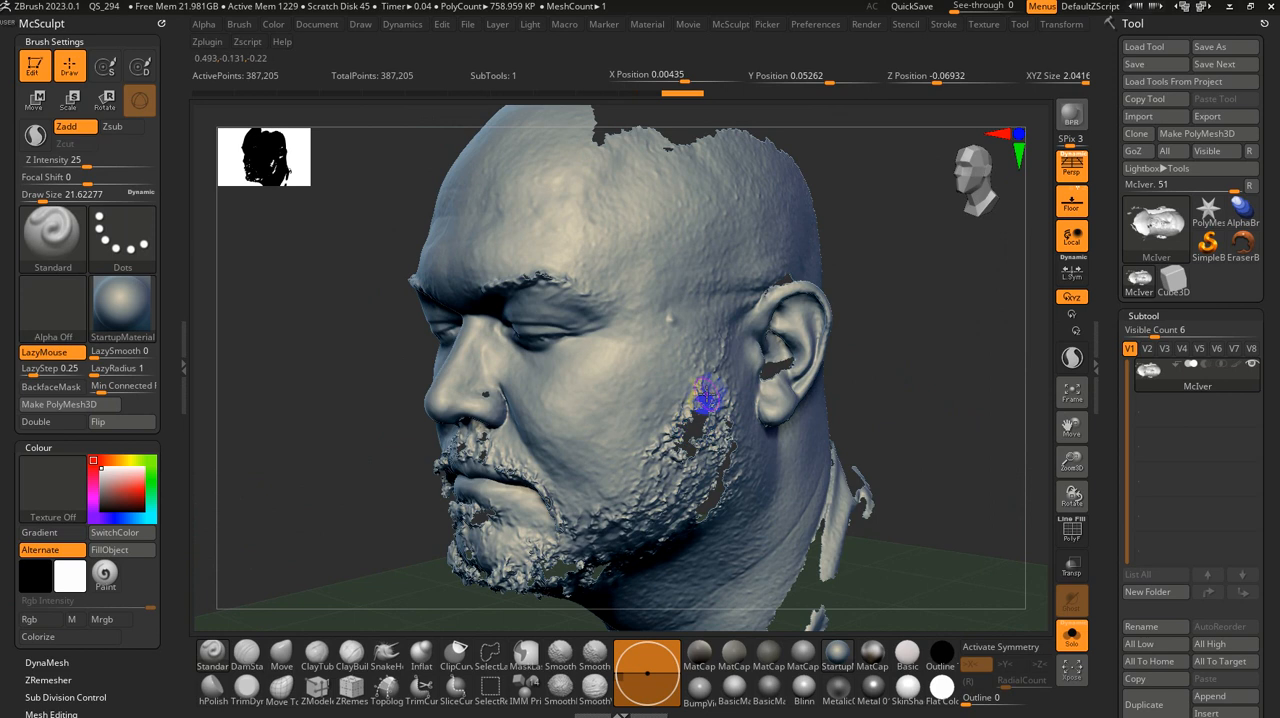
pyautogui.moveTo(609, 530); pyautogui.dragTo(918, 369)
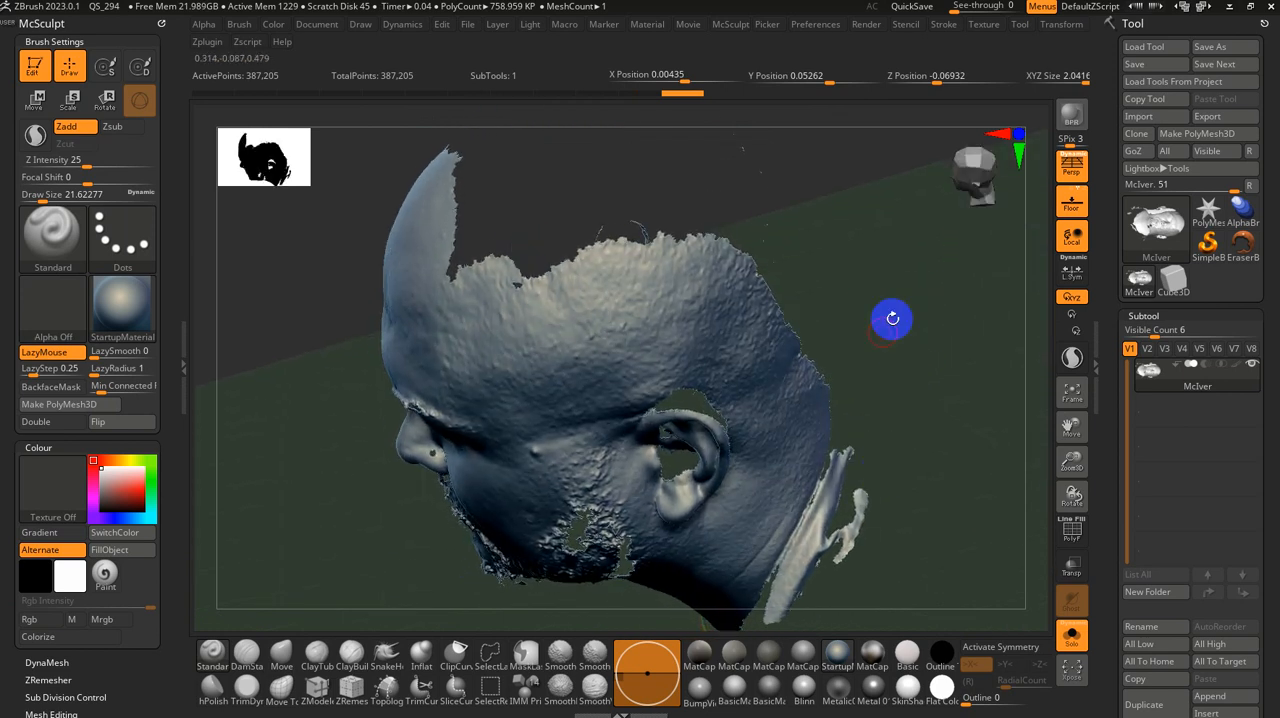
pyautogui.moveTo(930, 297); pyautogui.dragTo(790, 380)
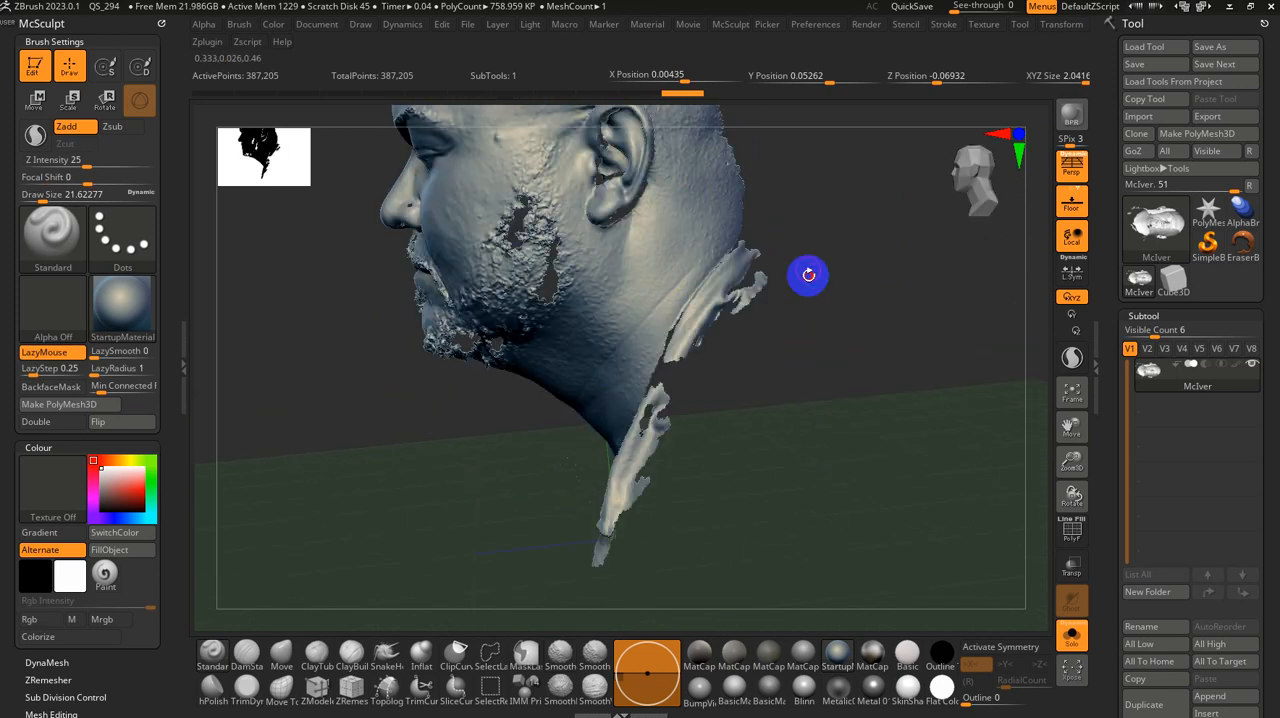
pyautogui.moveTo(808, 274); pyautogui.dragTo(720, 270)
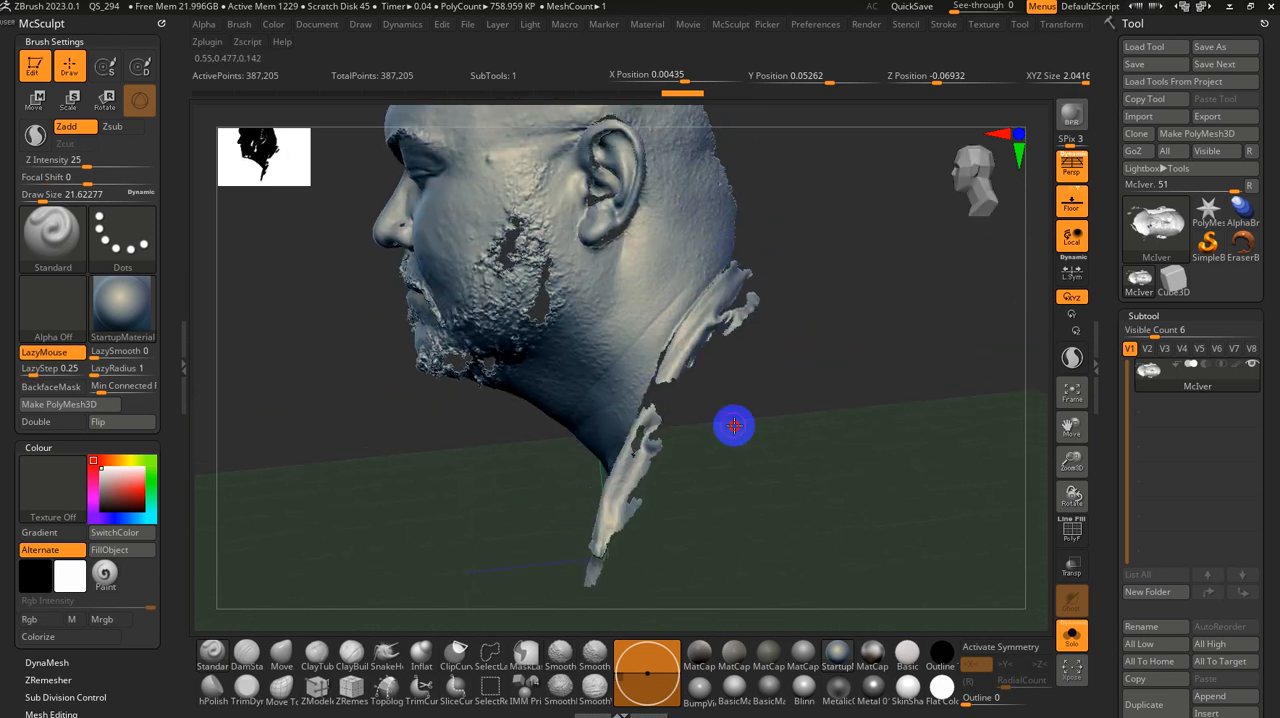
pyautogui.moveTo(734, 426)
pyautogui.mouseDown()
pyautogui.moveTo(789, 429)
pyautogui.moveTo(783, 369)
pyautogui.mouseUp()
pyautogui.click(491, 656)
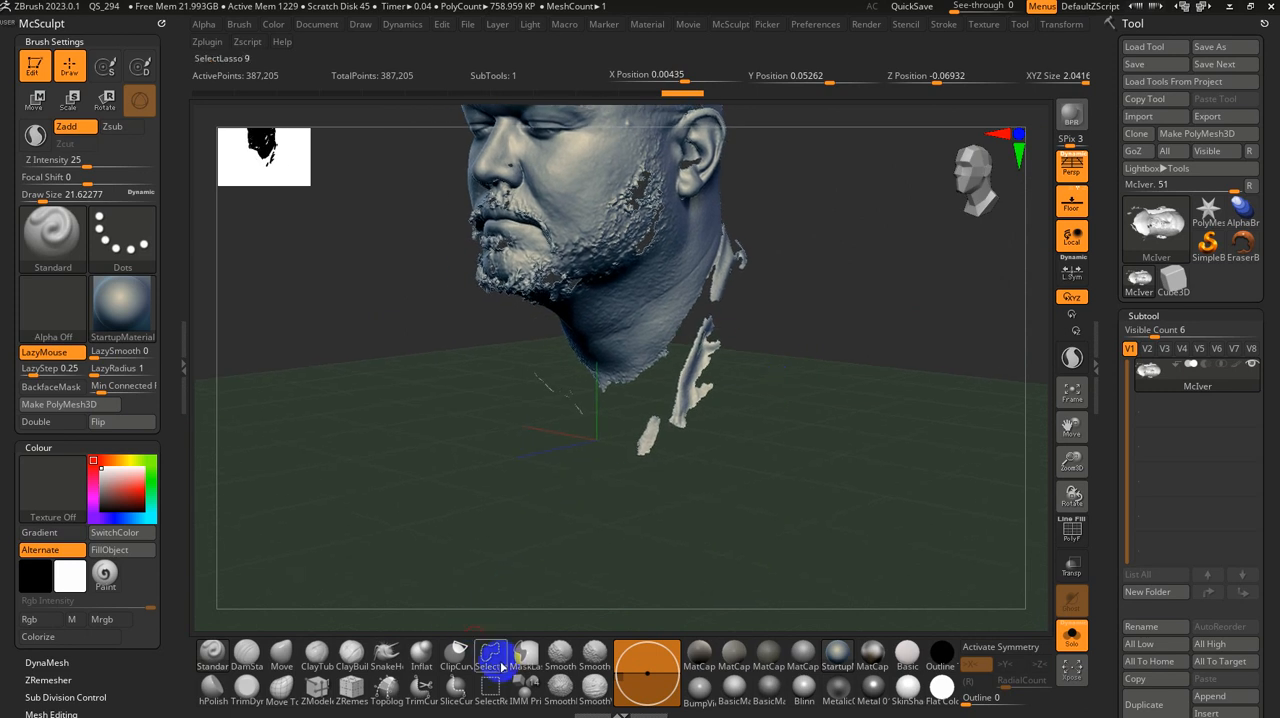
pyautogui.click(502, 667)
pyautogui.click(500, 689)
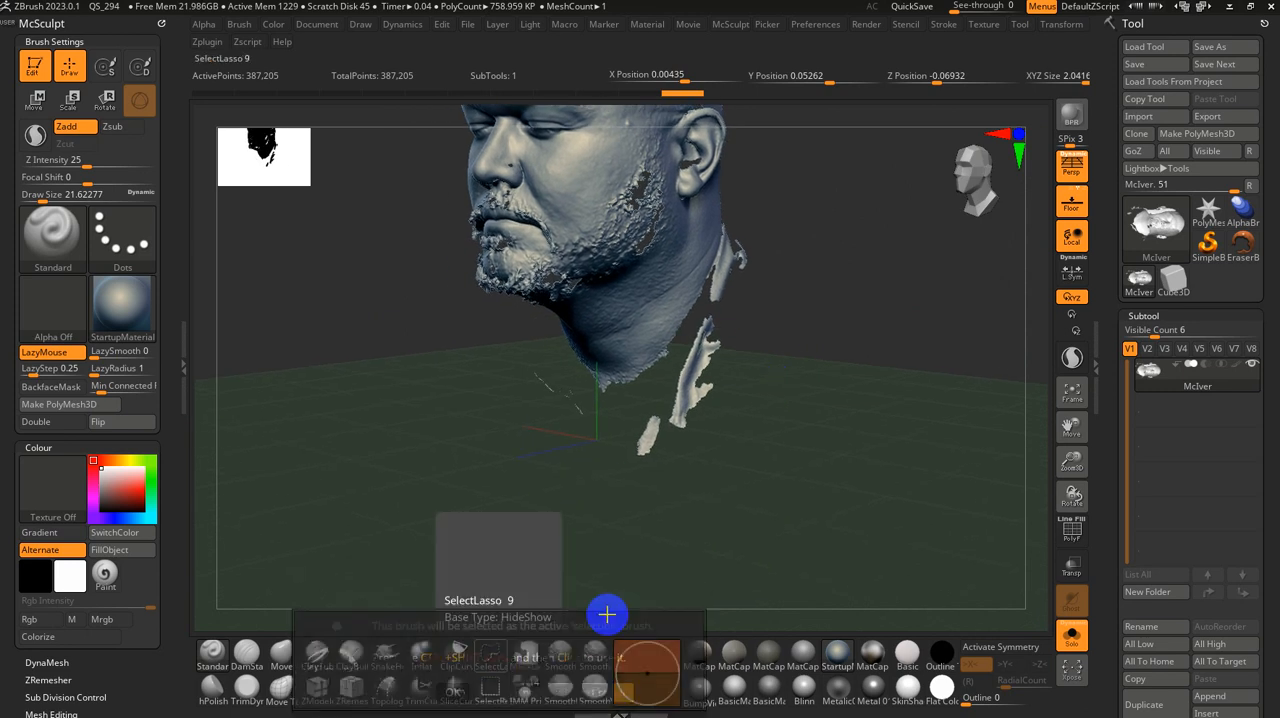
pyautogui.moveTo(607, 614)
pyautogui.mouseDown()
pyautogui.moveTo(820, 380)
pyautogui.moveTo(806, 266)
pyautogui.moveTo(757, 203)
pyautogui.moveTo(691, 428)
pyautogui.moveTo(652, 430)
pyautogui.mouseUp()
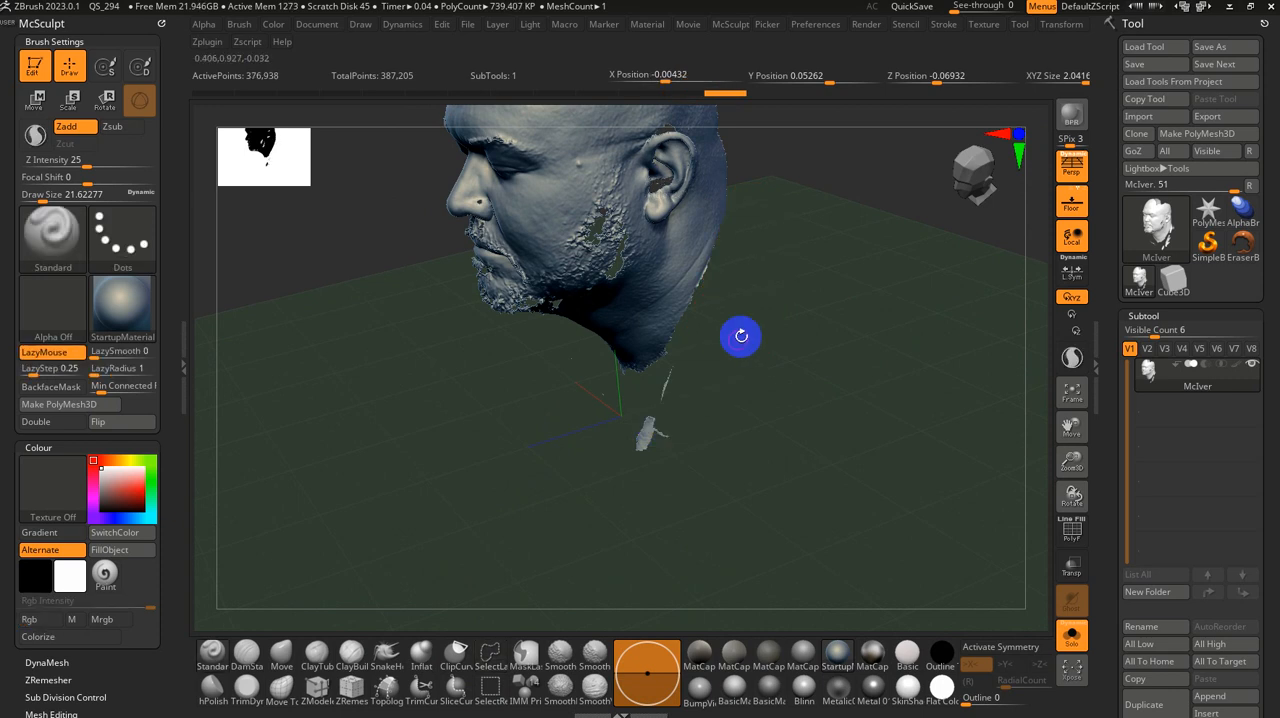
pyautogui.moveTo(733, 243)
pyautogui.keyDown('ctrl'); pyautogui.keyDown('shift'); pyautogui.mouseDown()
pyautogui.moveTo(651, 554)
pyautogui.moveTo(591, 511)
pyautogui.mouseUp(); pyautogui.keyUp('shift'); pyautogui.keyUp('ctrl')
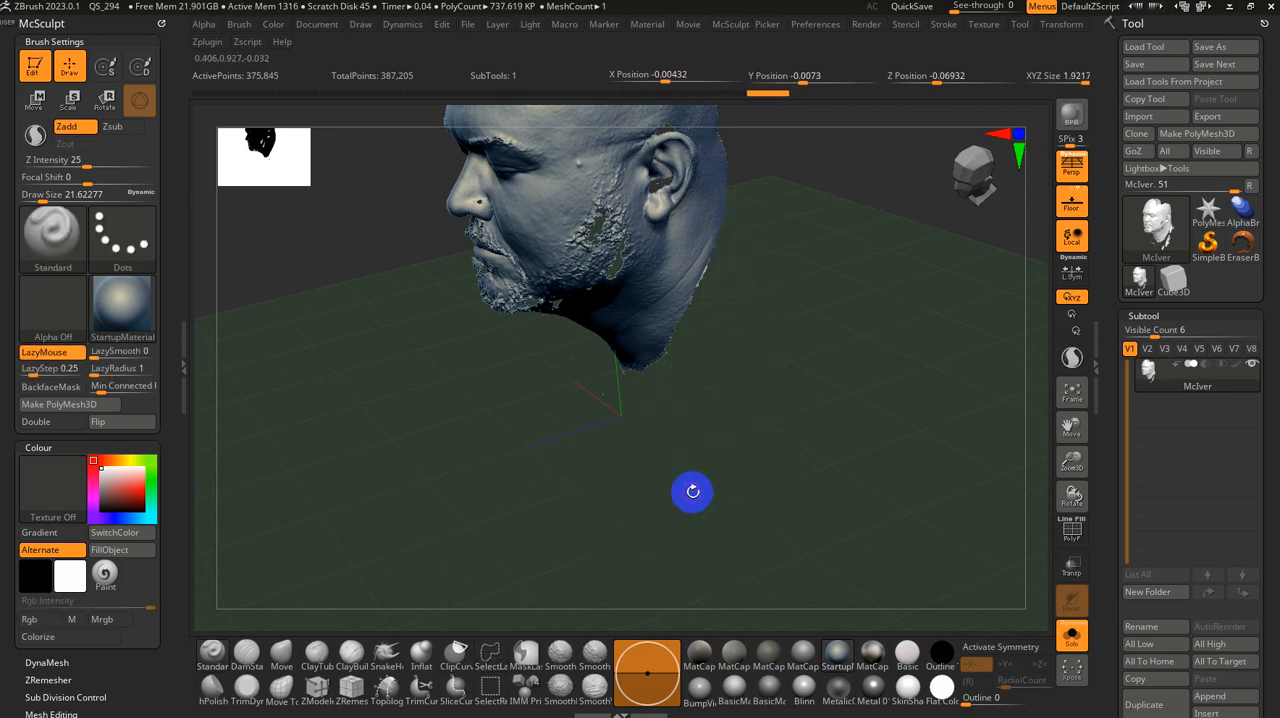
# Step: Lasso-hide the remaining stray fragments beneath and behind the opposite side of the neck
pyautogui.moveTo(691, 491)
pyautogui.mouseDown()
pyautogui.moveTo(803, 489)
pyautogui.moveTo(709, 471)
pyautogui.moveTo(552, 408)
pyautogui.mouseUp()
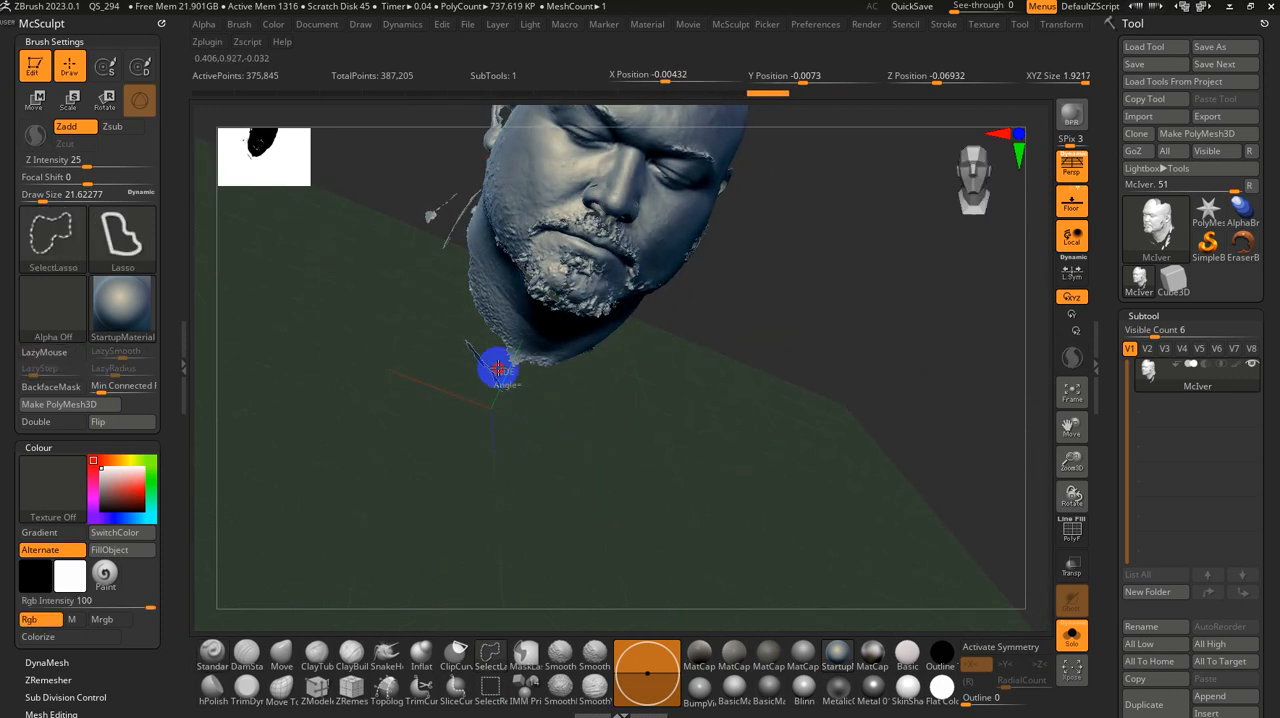
pyautogui.moveTo(494, 366)
pyautogui.keyDown('ctrl'); pyautogui.keyDown('shift'); pyautogui.mouseDown()
pyautogui.moveTo(400, 394)
pyautogui.moveTo(537, 429)
pyautogui.moveTo(787, 615)
pyautogui.moveTo(549, 426)
pyautogui.mouseUp(); pyautogui.keyUp('shift'); pyautogui.keyUp('ctrl')
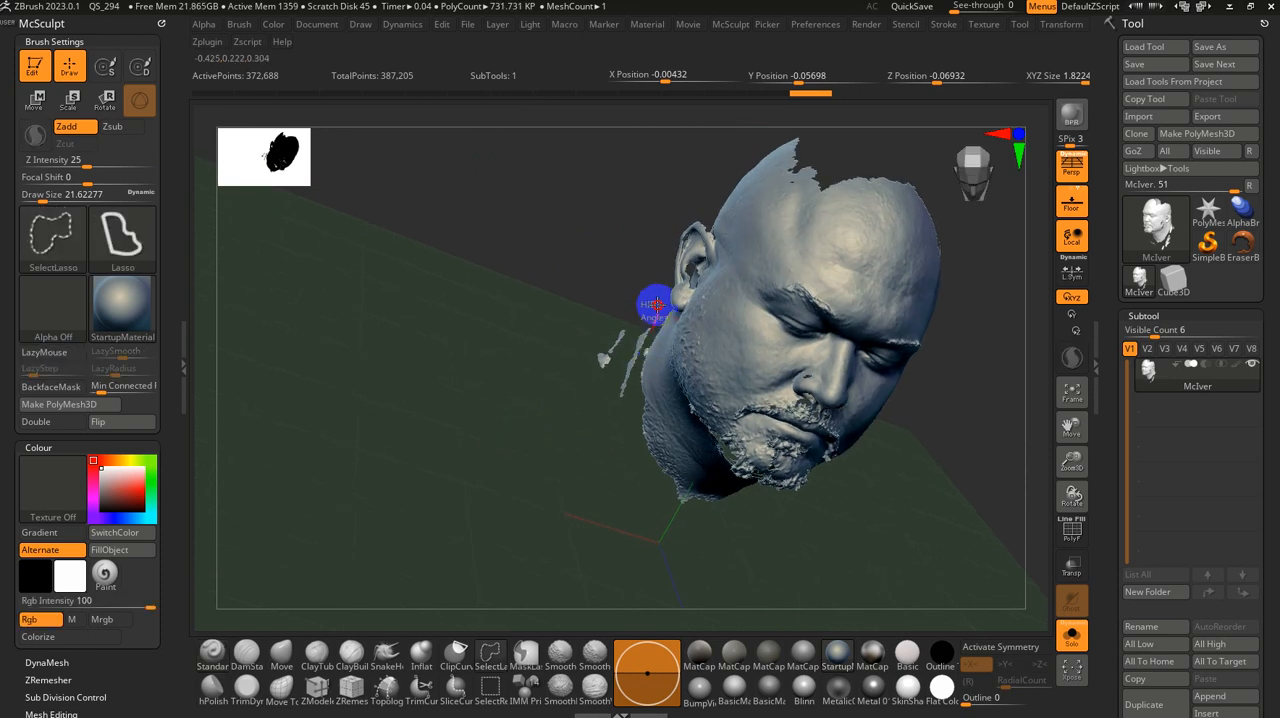
pyautogui.moveTo(654, 304)
pyautogui.keyDown('ctrl'); pyautogui.keyDown('shift'); pyautogui.mouseDown()
pyautogui.moveTo(529, 443)
pyautogui.moveTo(599, 459)
pyautogui.mouseUp(); pyautogui.keyUp('shift'); pyautogui.keyUp('ctrl')
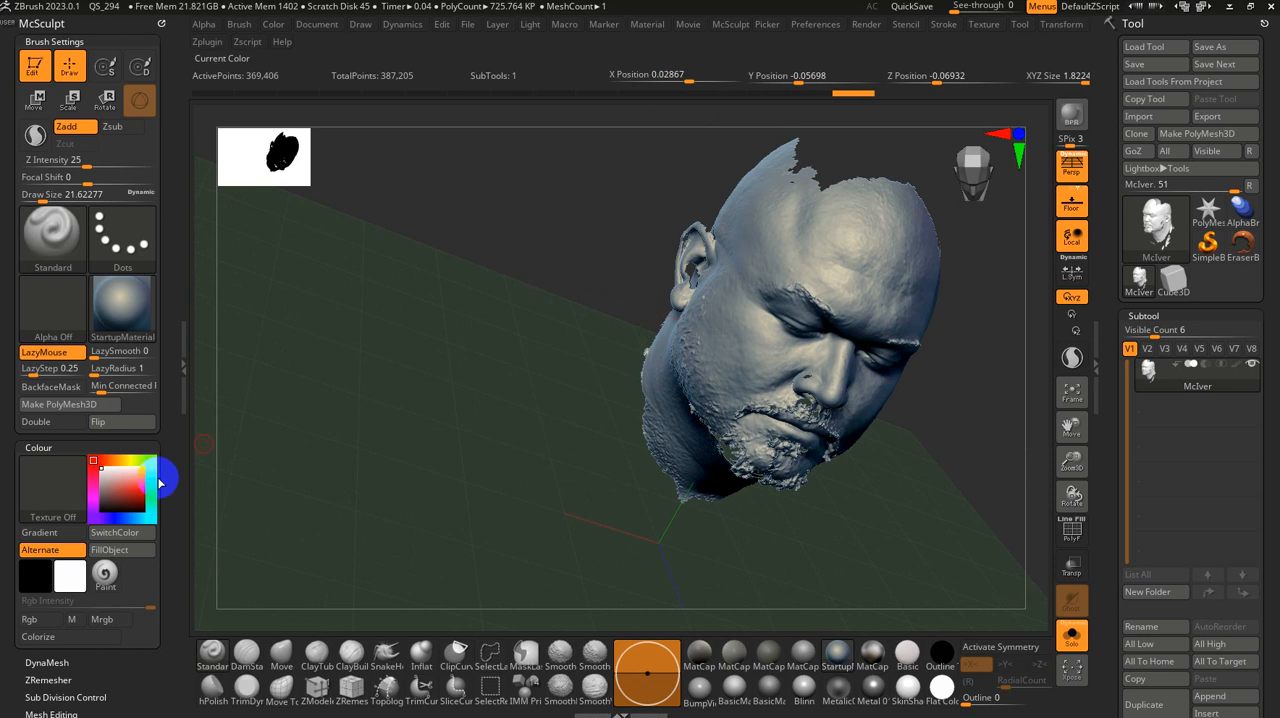
# Step: Delete the hidden fragments from the mesh and reveal the Modify Topology options in the geometry settings
pyautogui.scroll(-3, 171, 551)
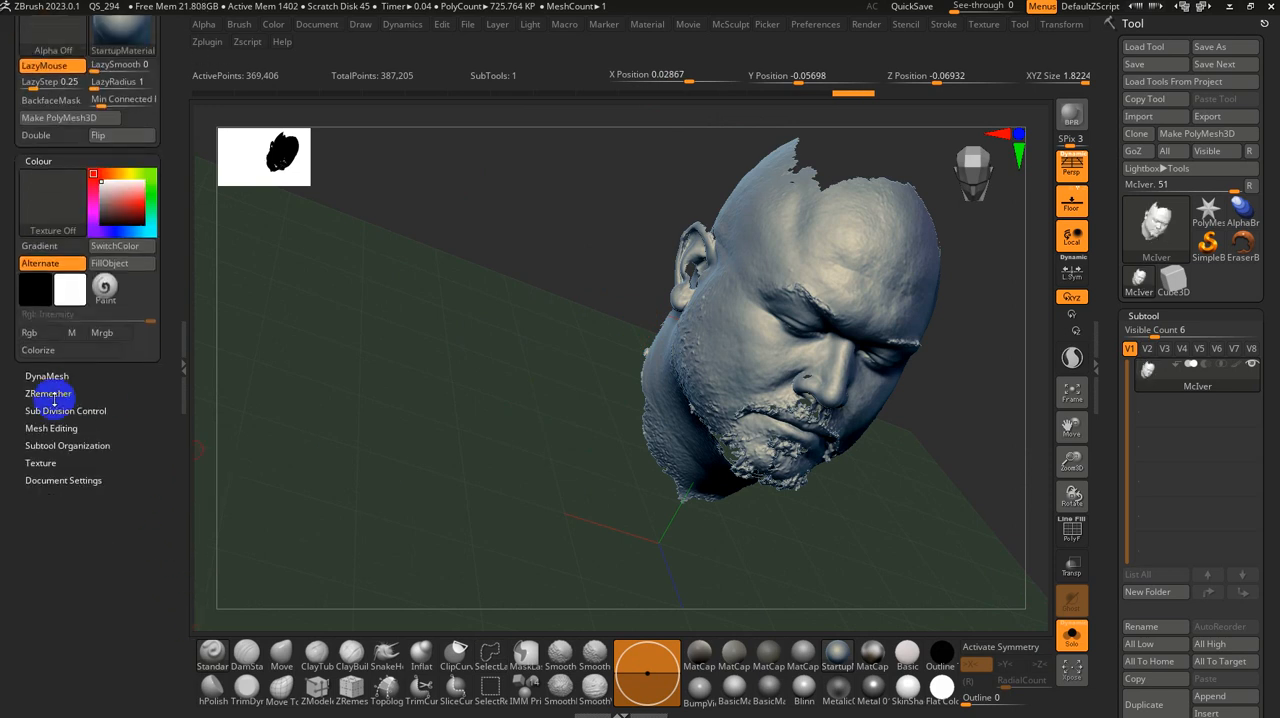
pyautogui.click(51, 427)
pyautogui.click(113, 443)
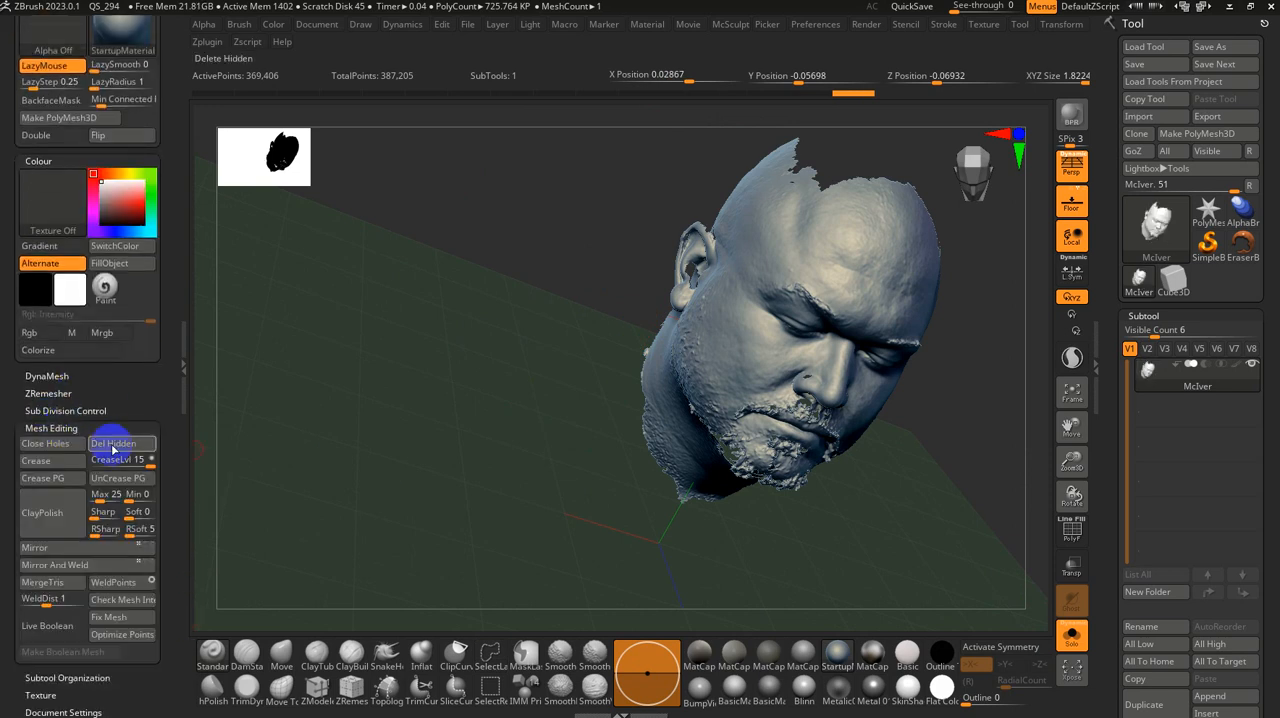
pyautogui.scroll(-10, 1108, 509)
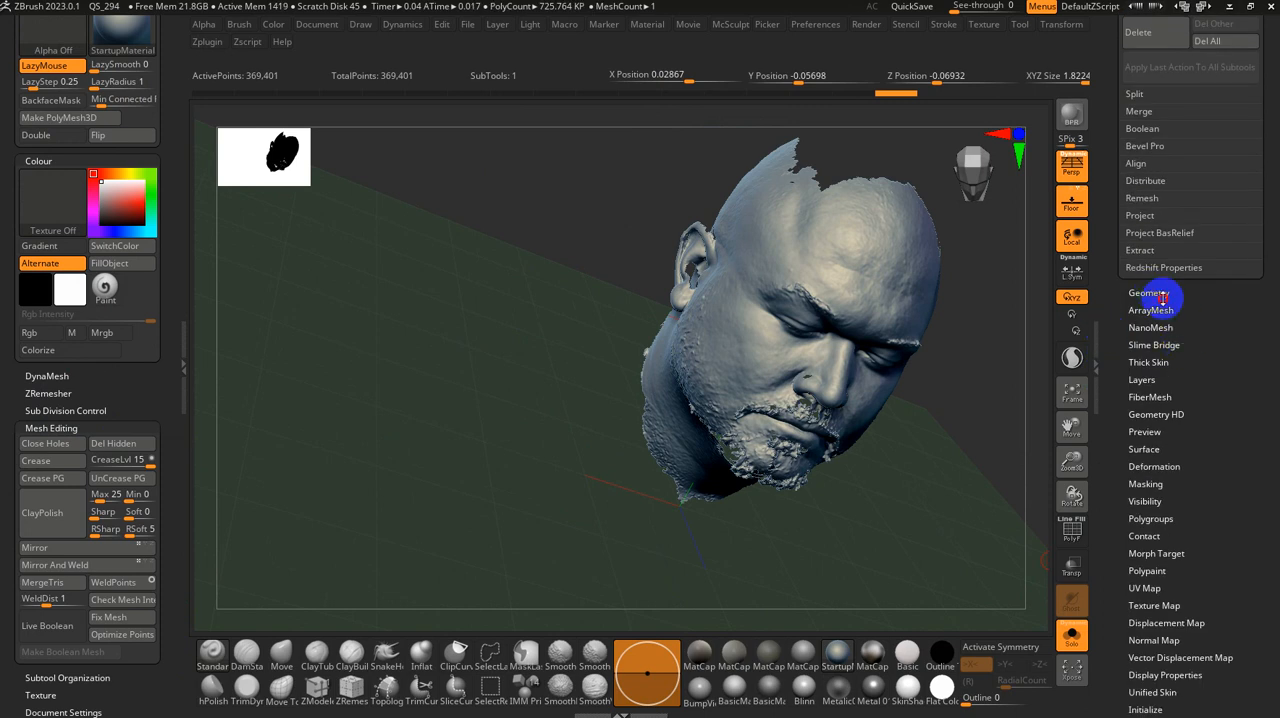
pyautogui.click(1160, 294)
pyautogui.click(1143, 591)
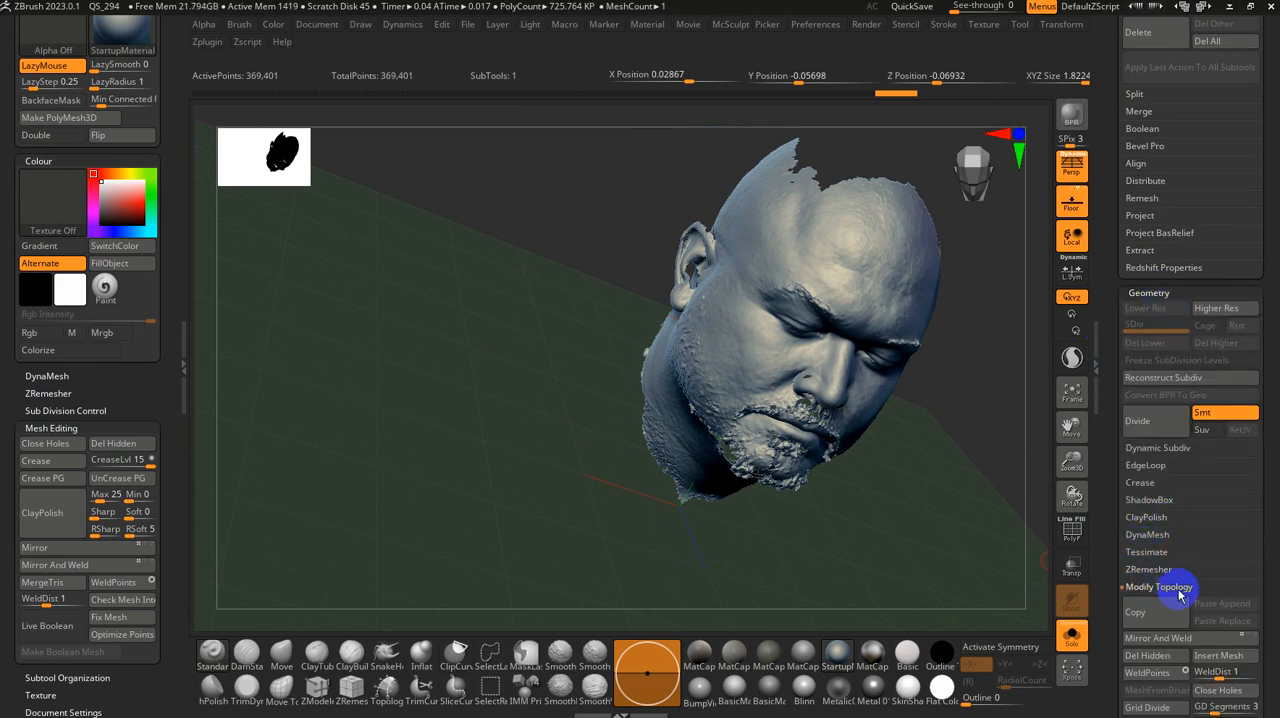
# Step: Examine the front of the face with X symmetry on, comparing the mirrored cursor points along the nose's midline
pyautogui.keyDown('shift'); pyautogui.moveTo(920, 477); pyautogui.dragTo(760, 378); pyautogui.keyUp('shift')
pyautogui.press('w')
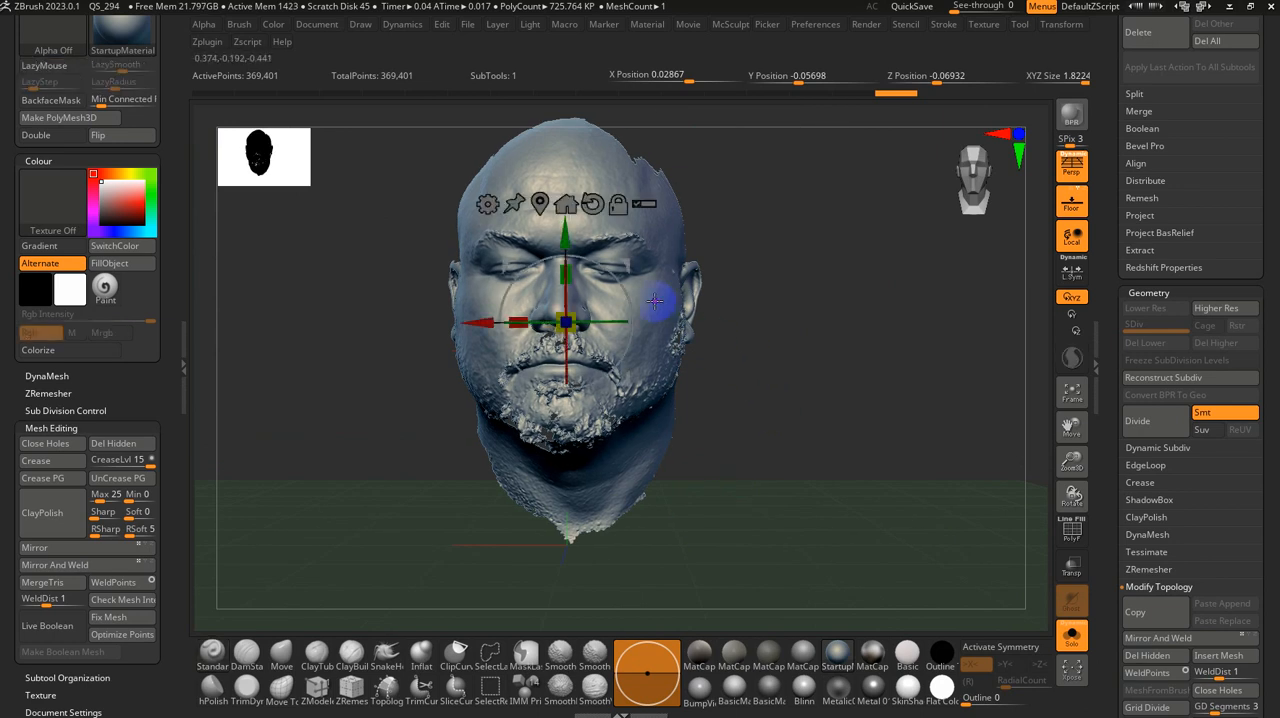
pyautogui.moveTo(791, 319)
pyautogui.keyDown('alt'); pyautogui.mouseDown()
pyautogui.moveTo(841, 435)
pyautogui.moveTo(977, 480)
pyautogui.moveTo(950, 432)
pyautogui.mouseUp(); pyautogui.keyUp('alt')
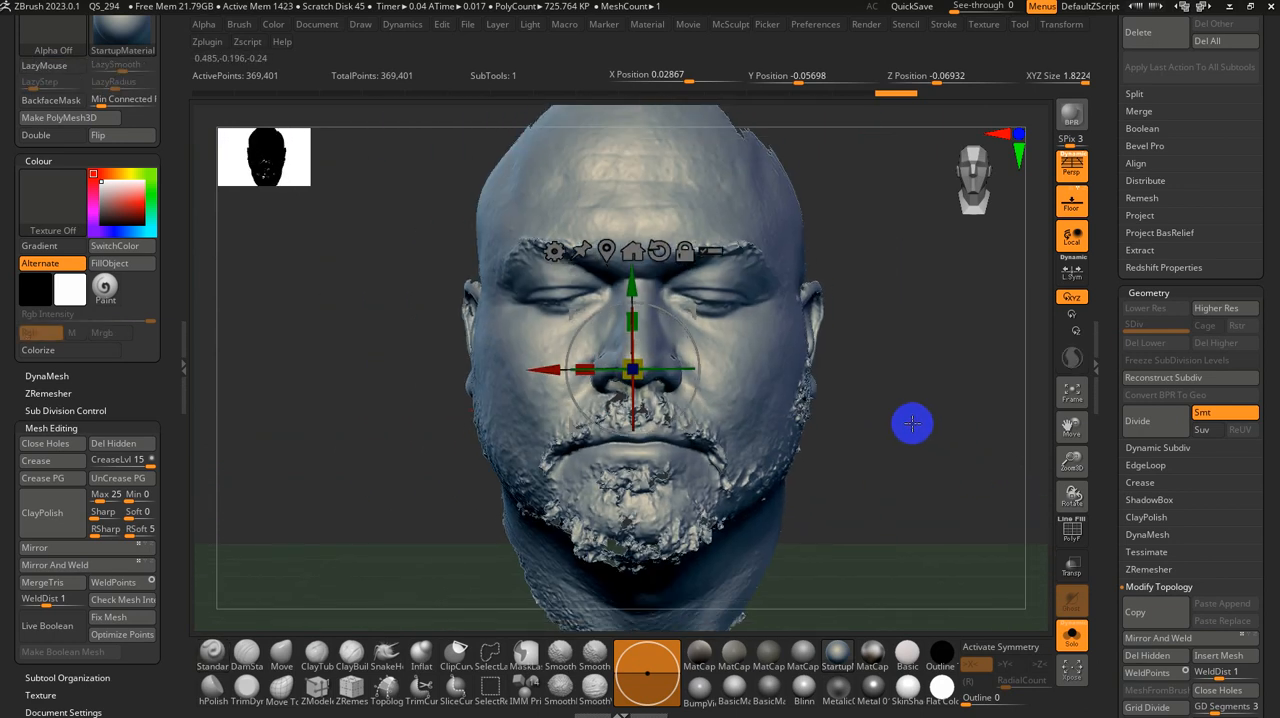
pyautogui.press('q')
pyautogui.press('l')
pyautogui.press('x')
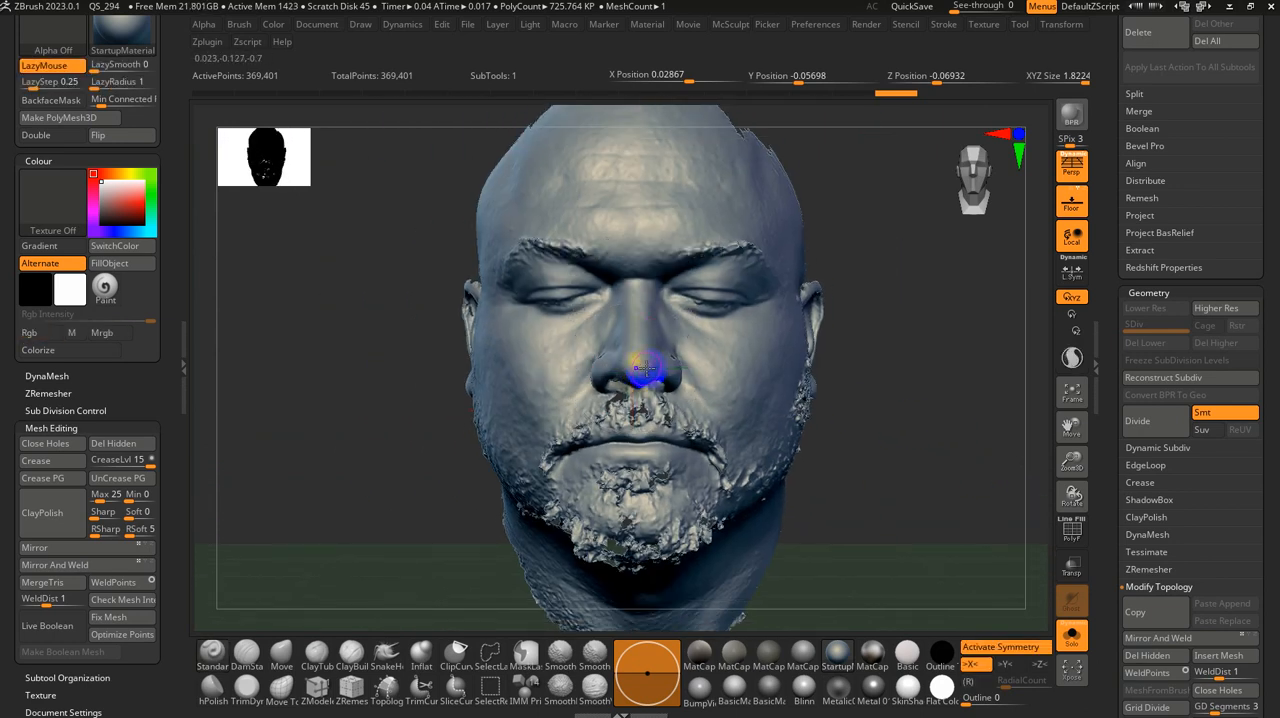
pyautogui.keyDown('alt'); pyautogui.moveTo(933, 413); pyautogui.dragTo(947, 497); pyautogui.keyUp('alt')
pyautogui.press('f')
pyautogui.keyDown('alt'); pyautogui.moveTo(931, 427); pyautogui.dragTo(957, 601); pyautogui.keyUp('alt')
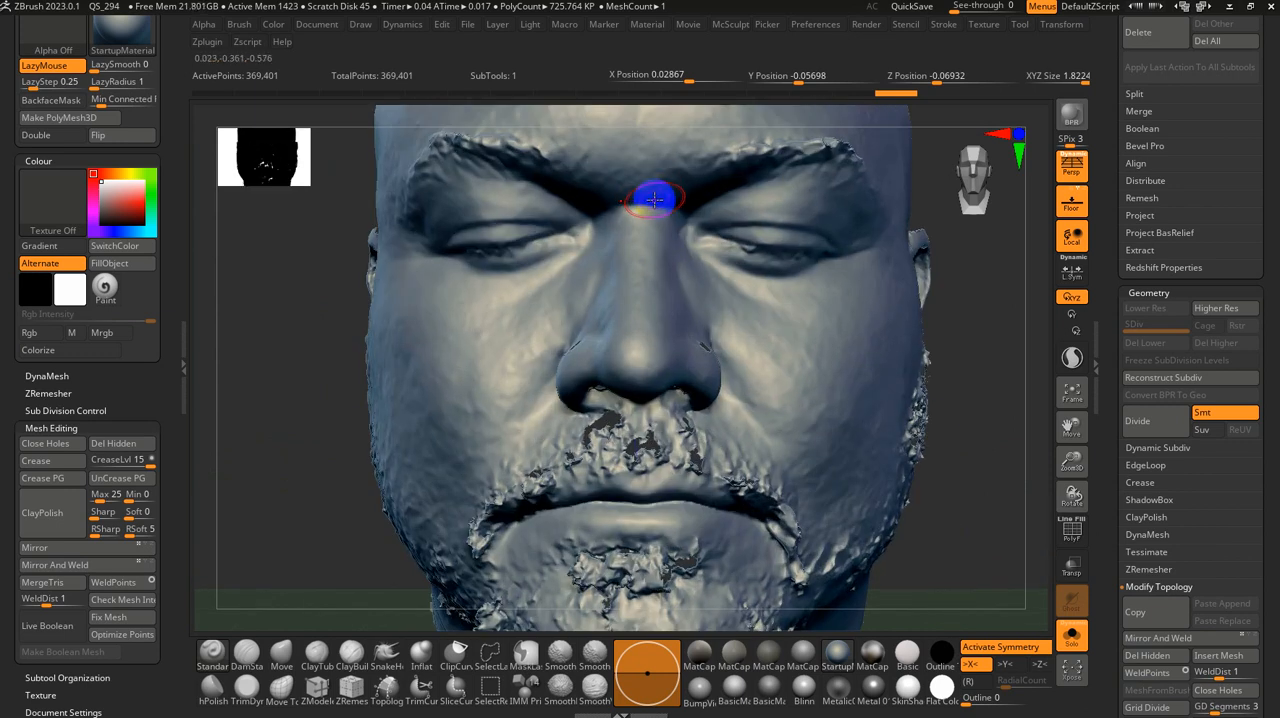
# Step: Isolate small rectangular patches at the nose tip and between the brows in turn to compare their X positions
pyautogui.hotkey('ctrl', 'shift')
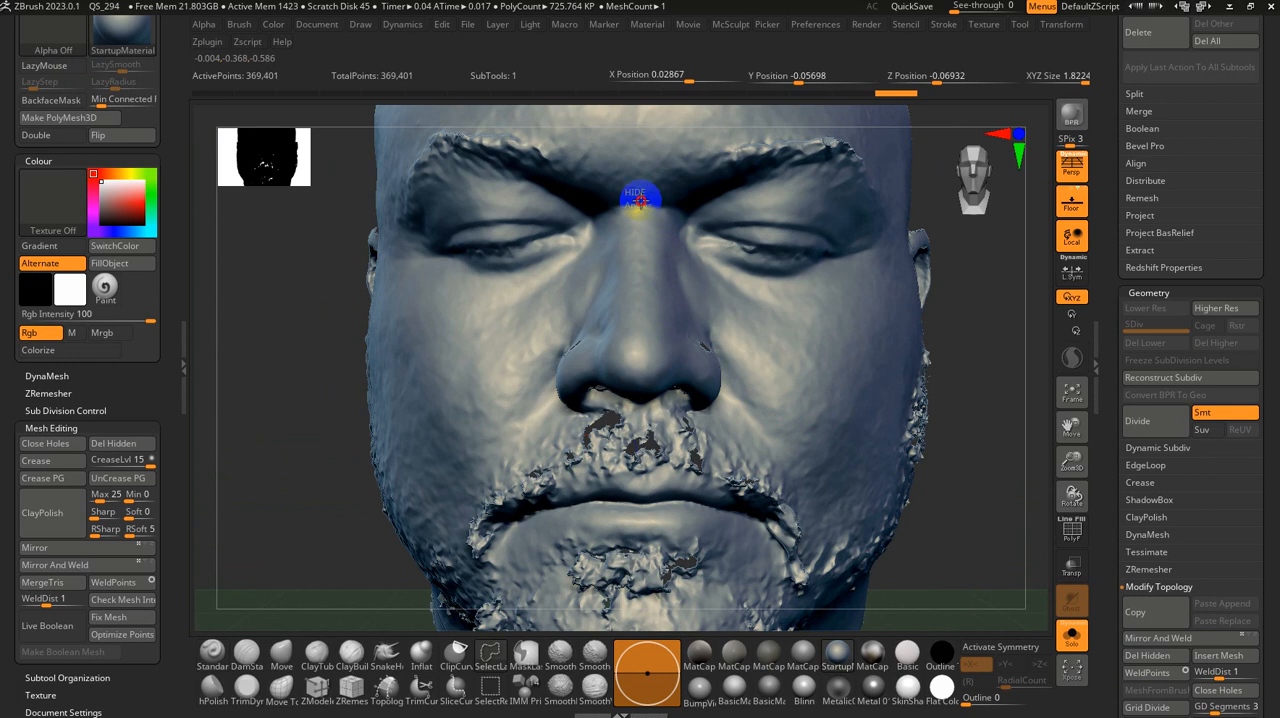
pyautogui.click(423, 653)
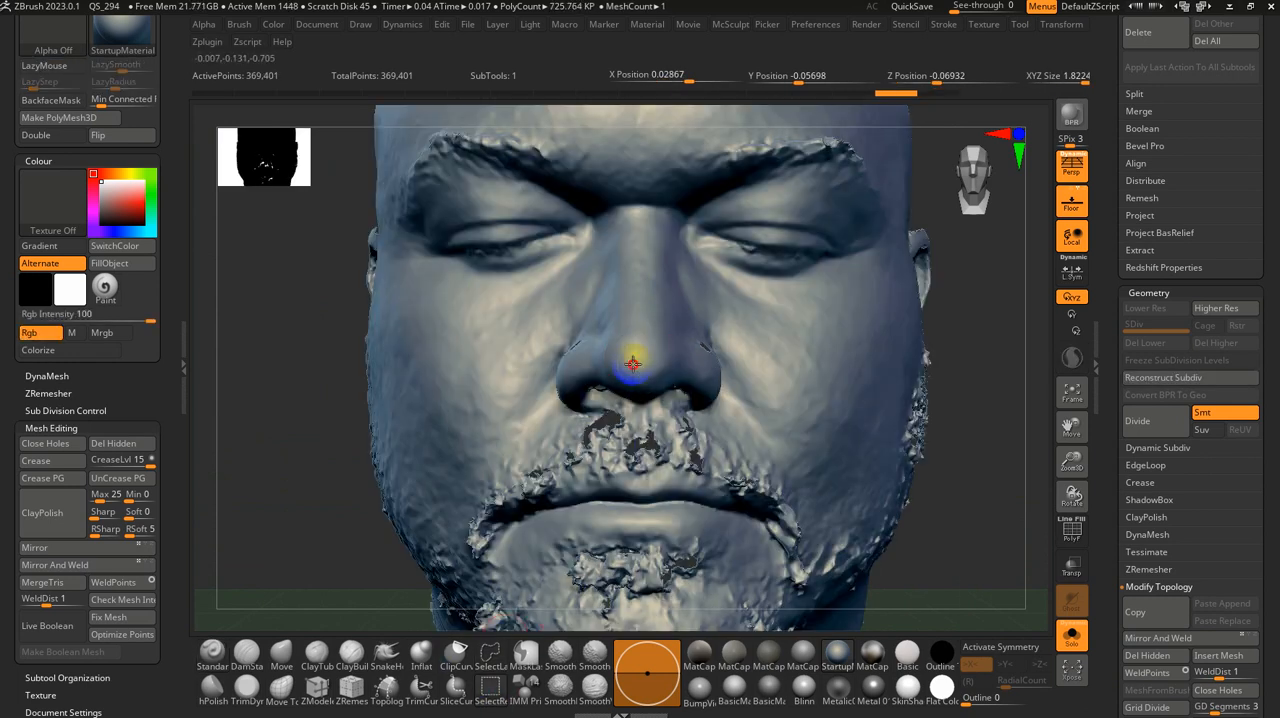
pyautogui.keyDown('ctrl'); pyautogui.keyDown('shift'); pyautogui.moveTo(650, 390); pyautogui.dragTo(651, 391); pyautogui.keyUp('shift'); pyautogui.keyUp('ctrl')
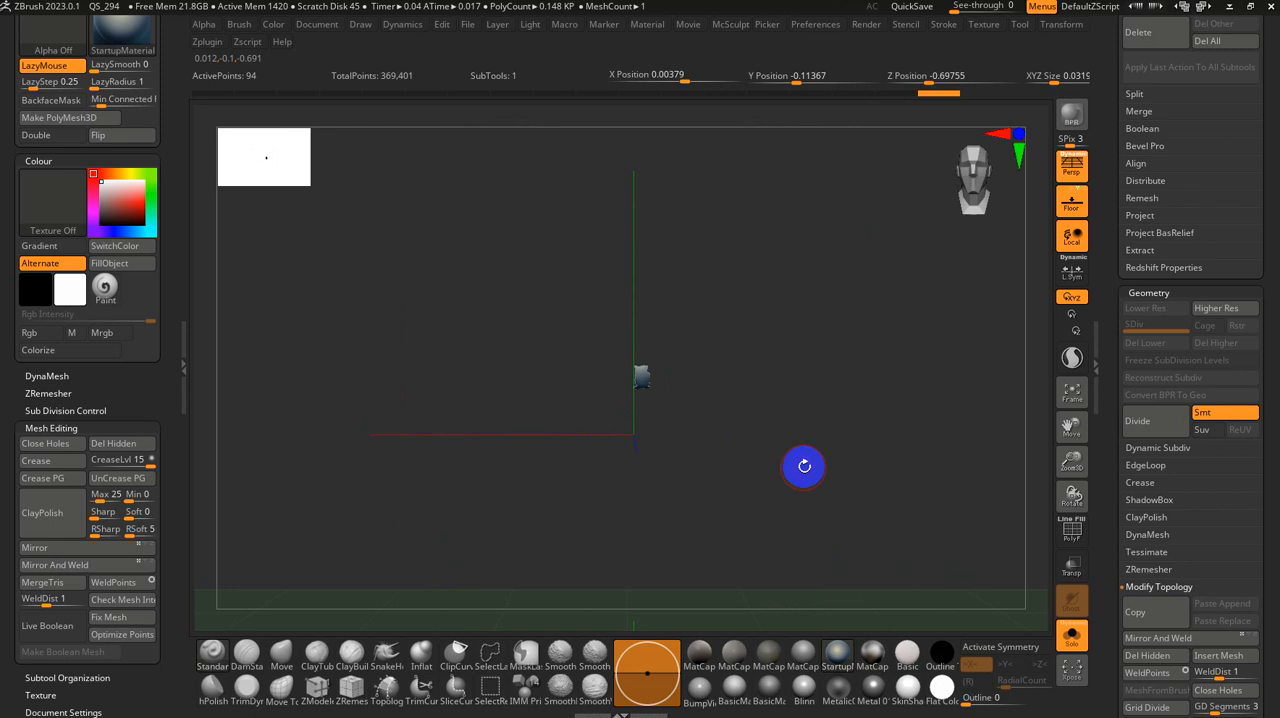
pyautogui.keyDown('ctrl'); pyautogui.keyDown('shift'); pyautogui.click(766, 437); pyautogui.keyUp('shift'); pyautogui.keyUp('ctrl')
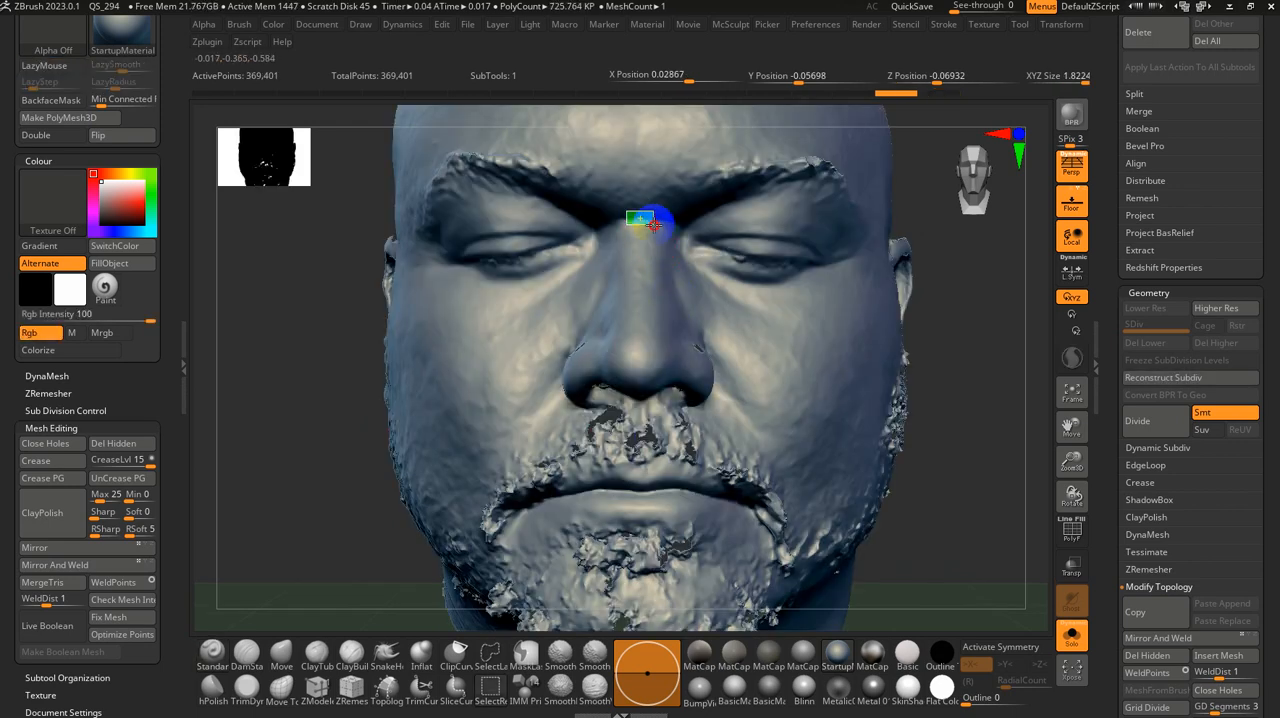
pyautogui.keyDown('ctrl'); pyautogui.keyDown('shift'); pyautogui.moveTo(651, 226); pyautogui.dragTo(652, 227); pyautogui.keyUp('shift'); pyautogui.keyUp('ctrl')
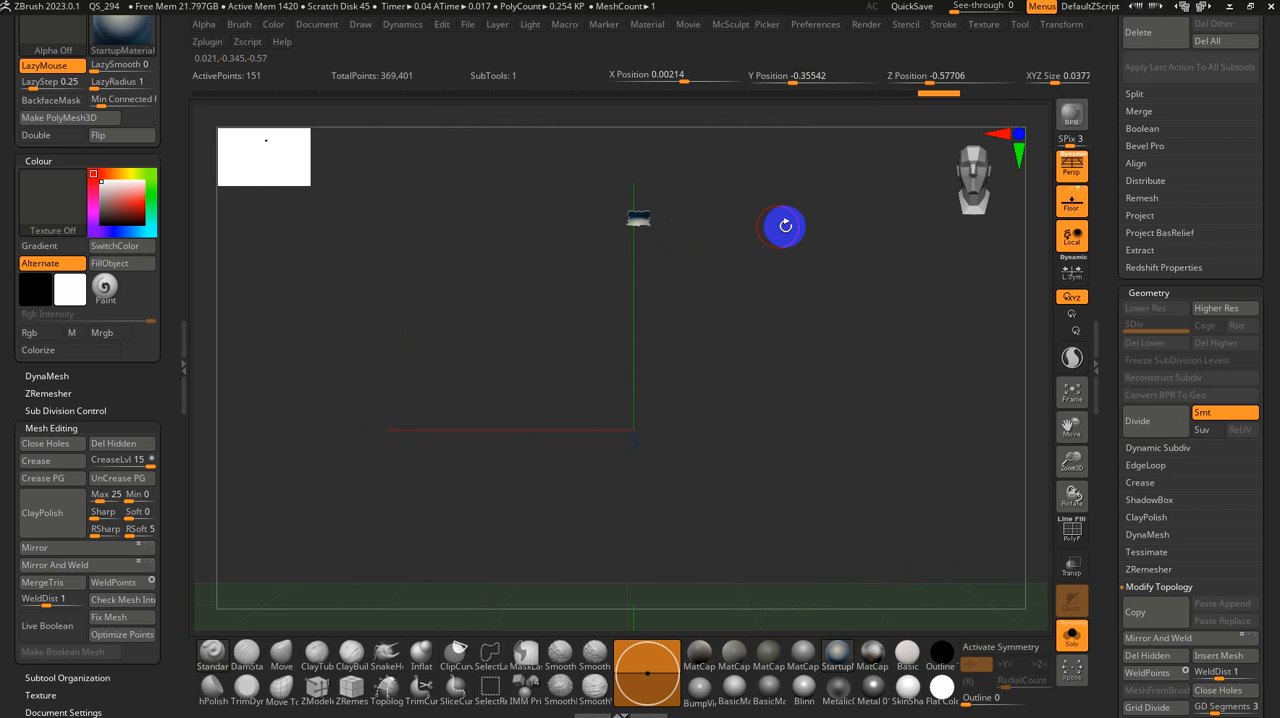
# Step: Set the pivot point at the isolated patch between the brows and unhide the whole head
pyautogui.click(1022, 25)
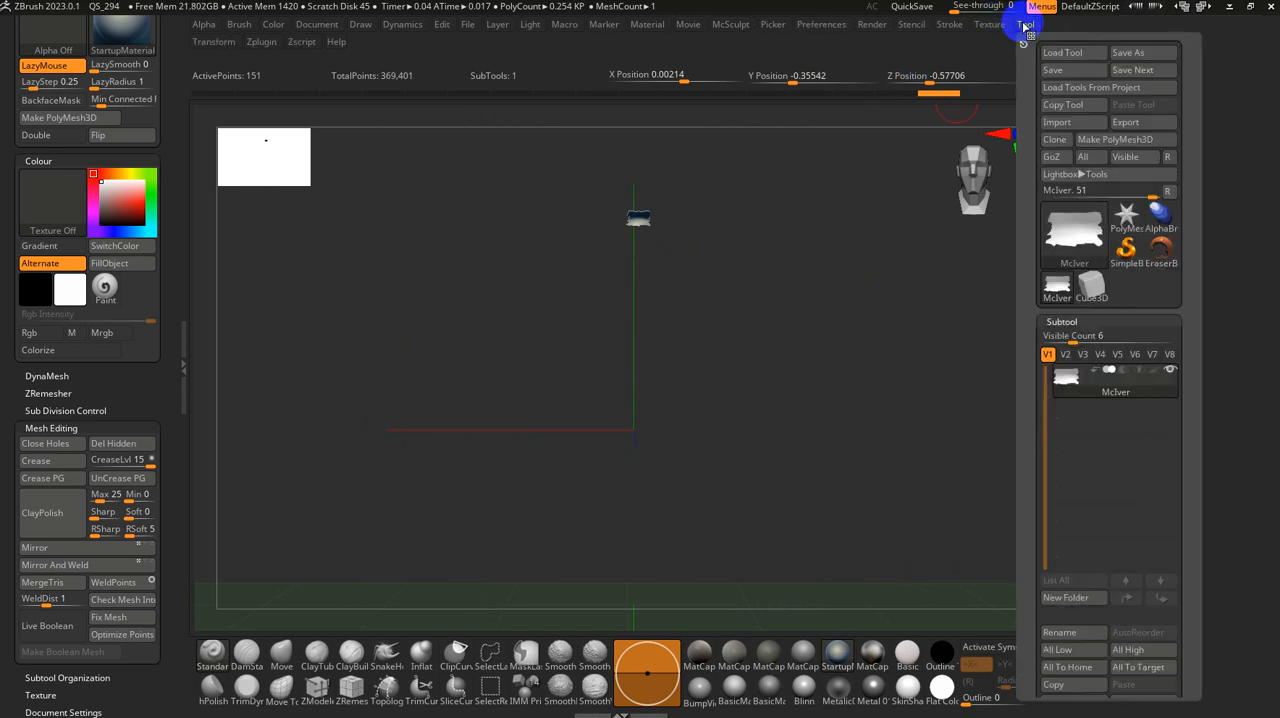
pyautogui.click(1023, 38)
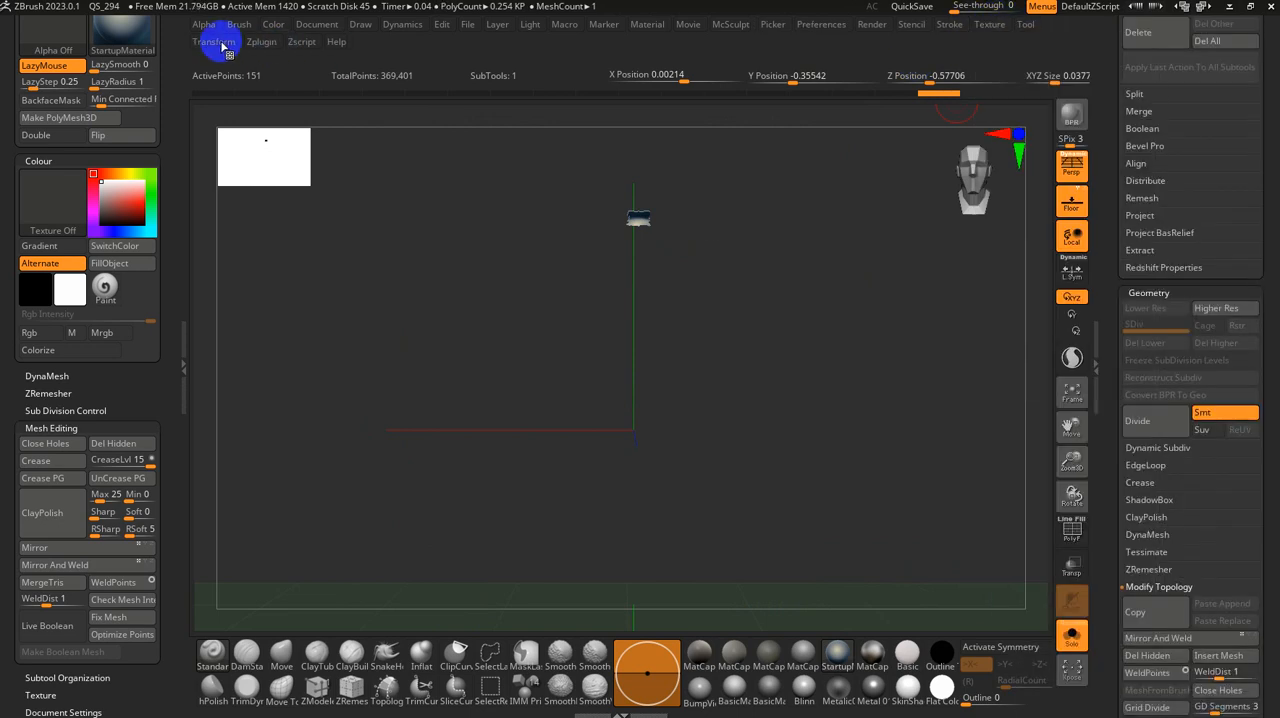
pyautogui.click(213, 41)
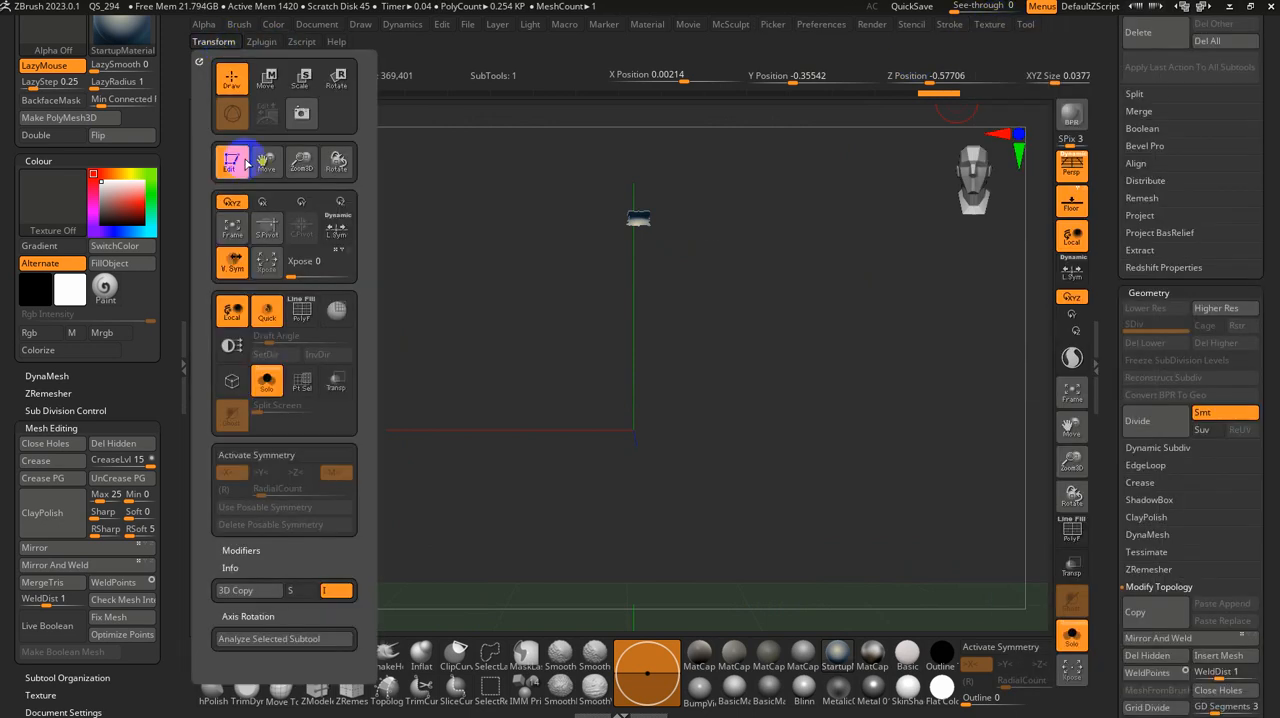
pyautogui.click(267, 233)
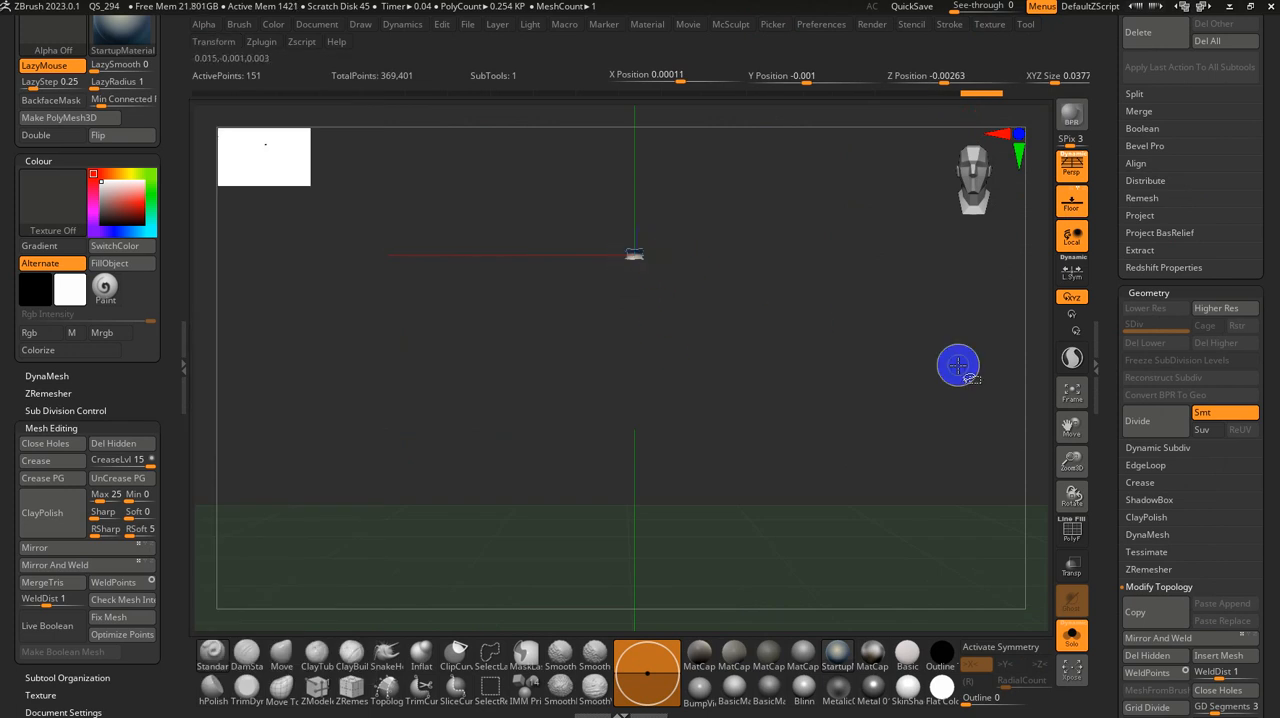
pyautogui.hotkey('ctrl', 'shift')
pyautogui.keyDown('ctrl'); pyautogui.keyDown('shift'); pyautogui.click(905, 380); pyautogui.keyUp('shift'); pyautogui.keyUp('ctrl')
# Step: Bring up the transform gizmo, centre it on the unmasked head mesh and turn off perspective
pyautogui.moveTo(906, 380); pyautogui.dragTo(901, 342)
pyautogui.press('w')
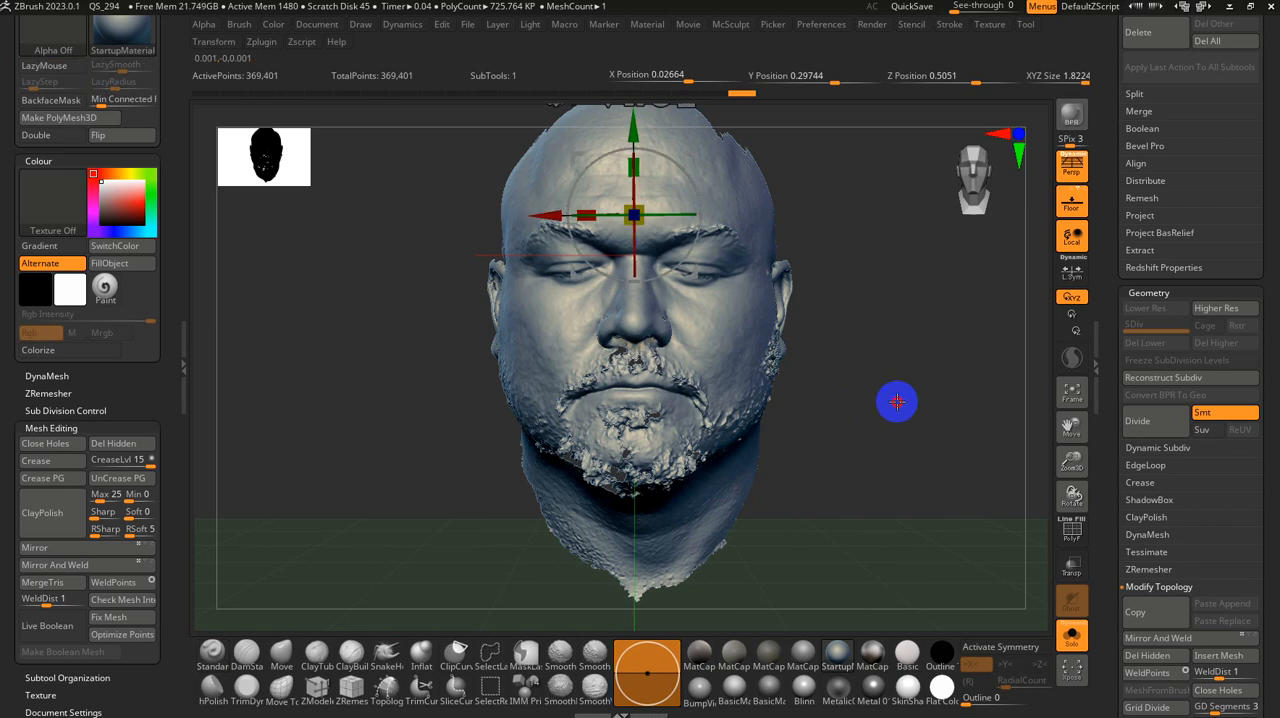
pyautogui.keyDown('shift'); pyautogui.moveTo(894, 400); pyautogui.dragTo(855, 377); pyautogui.keyUp('shift')
pyautogui.keyDown('alt'); pyautogui.moveTo(785, 323); pyautogui.dragTo(845, 472); pyautogui.keyUp('alt')
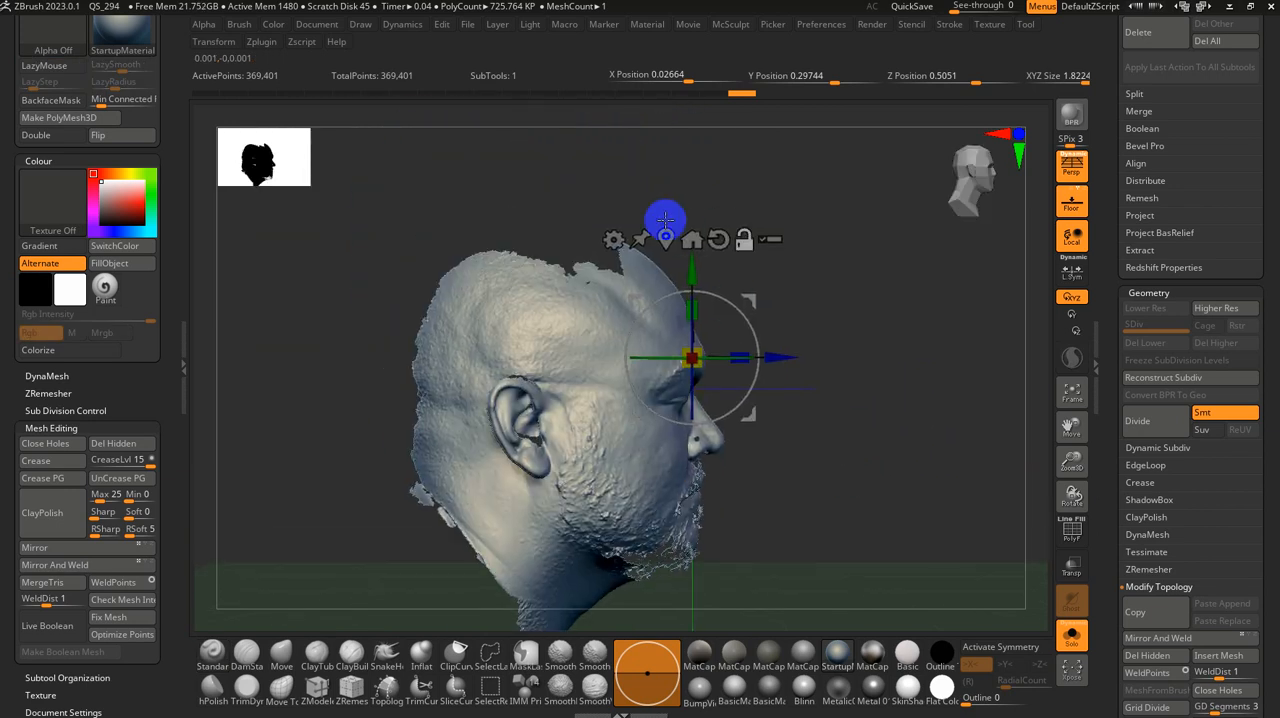
pyautogui.click(665, 235)
pyautogui.moveTo(839, 370)
pyautogui.keyDown('shift'); pyautogui.mouseDown()
pyautogui.moveTo(746, 391)
pyautogui.moveTo(720, 380)
pyautogui.mouseUp(); pyautogui.keyUp('shift')
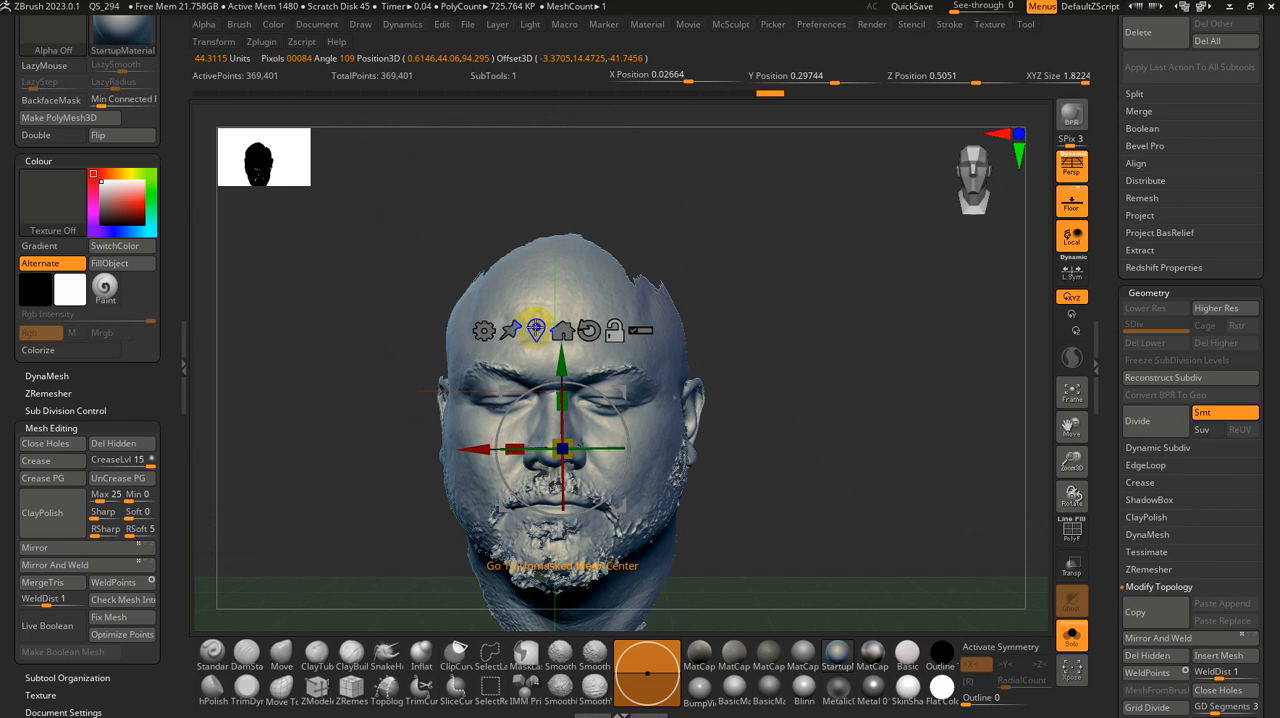
pyautogui.keyDown('alt'); pyautogui.moveTo(805, 491); pyautogui.dragTo(793, 360); pyautogui.keyUp('alt')
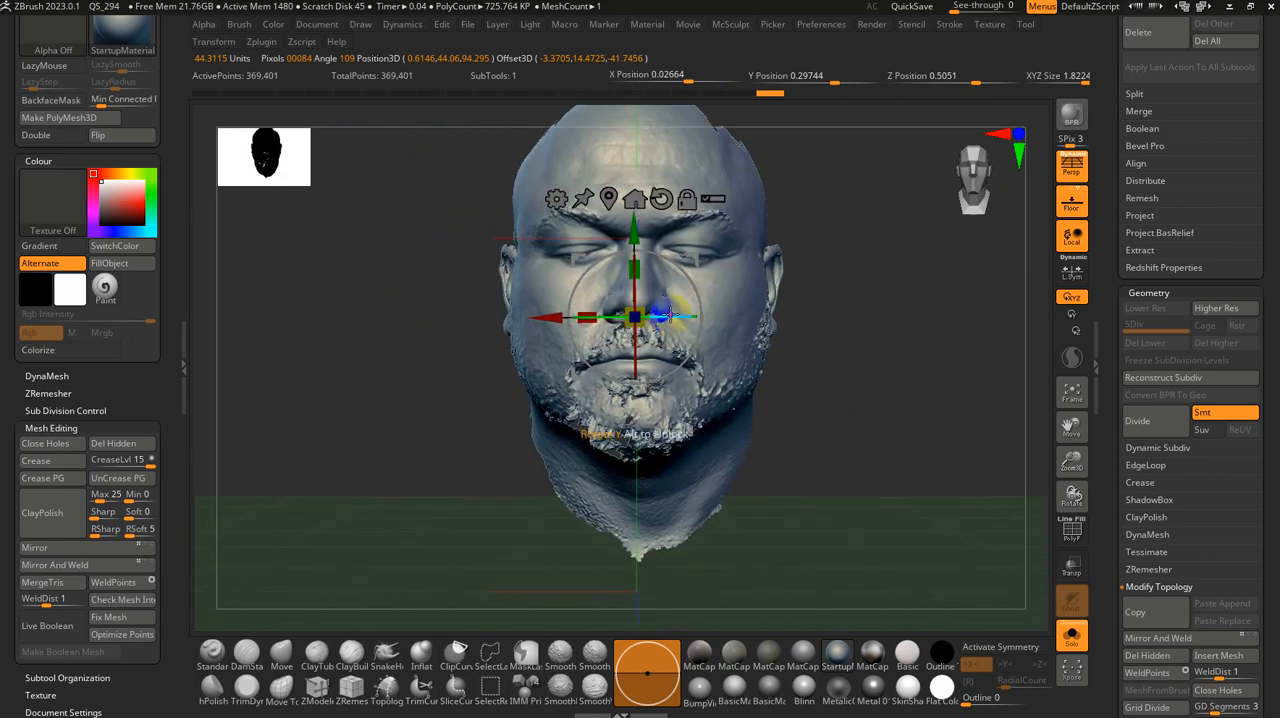
pyautogui.click(1073, 172)
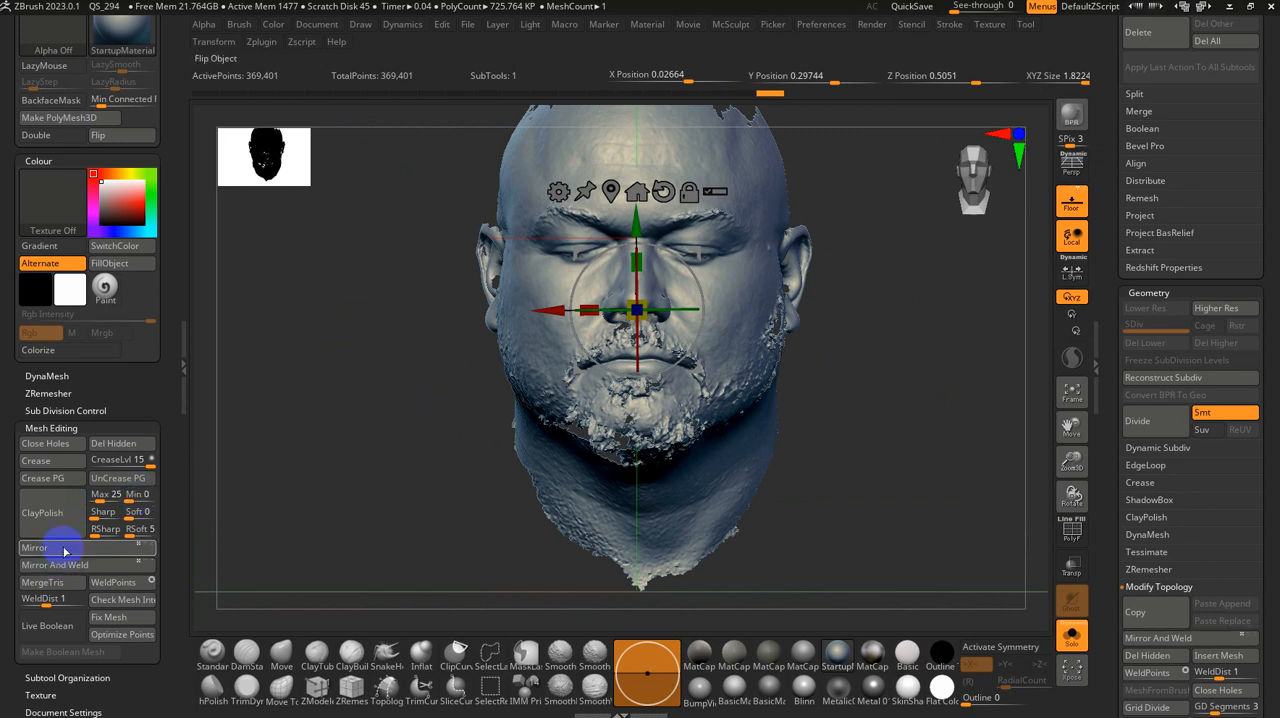
# Step: Flip the head across X and try Mirror and Weld on each half, undoing every weld
pyautogui.click(62, 566)
pyautogui.moveTo(445, 503)
pyautogui.keyDown('alt'); pyautogui.mouseDown()
pyautogui.moveTo(452, 469)
pyautogui.moveTo(449, 491)
pyautogui.mouseUp(); pyautogui.keyUp('alt')
pyautogui.hotkey('ctrl', 'z')
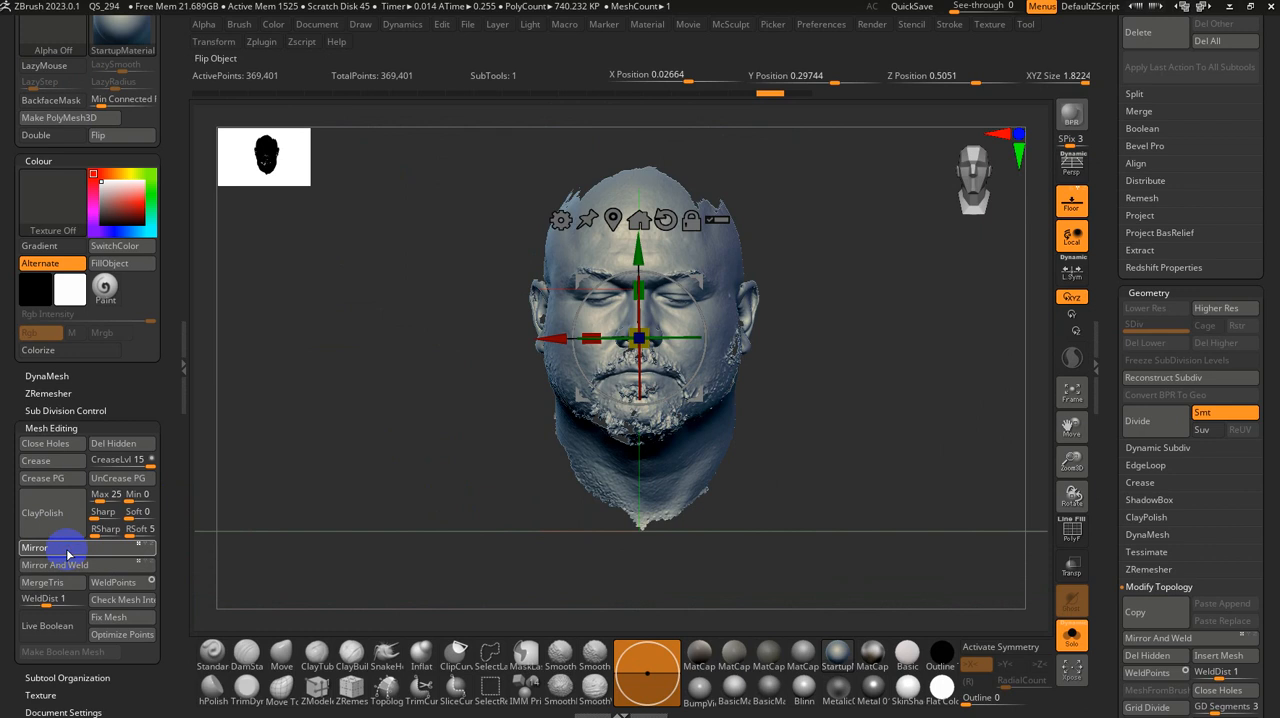
pyautogui.click(67, 549)
pyautogui.click(63, 568)
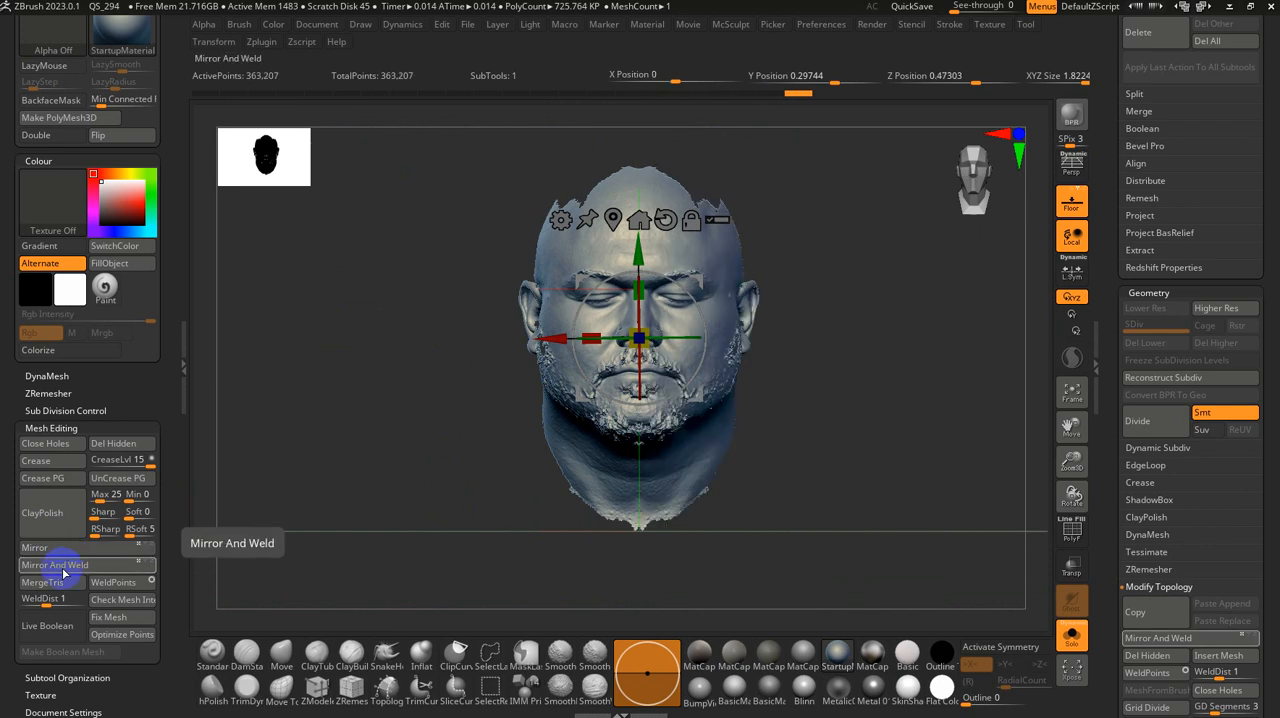
pyautogui.hotkey('ctrl', 'z')
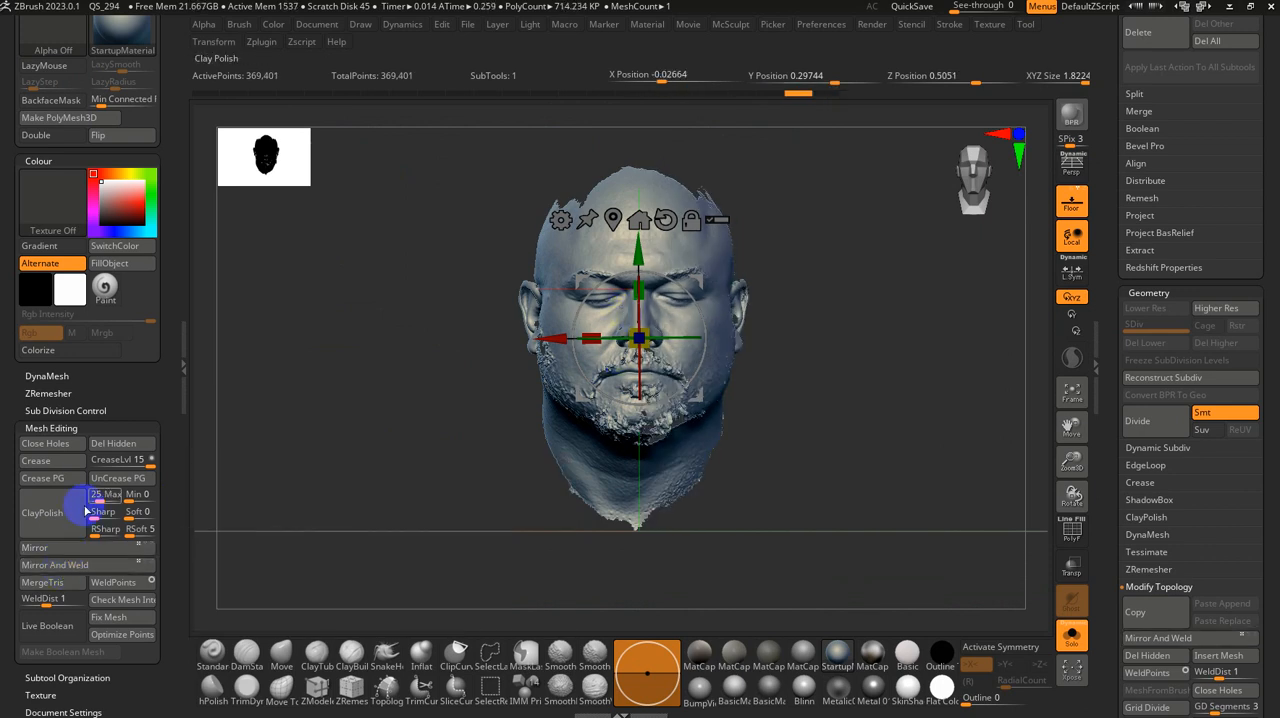
pyautogui.click(64, 549)
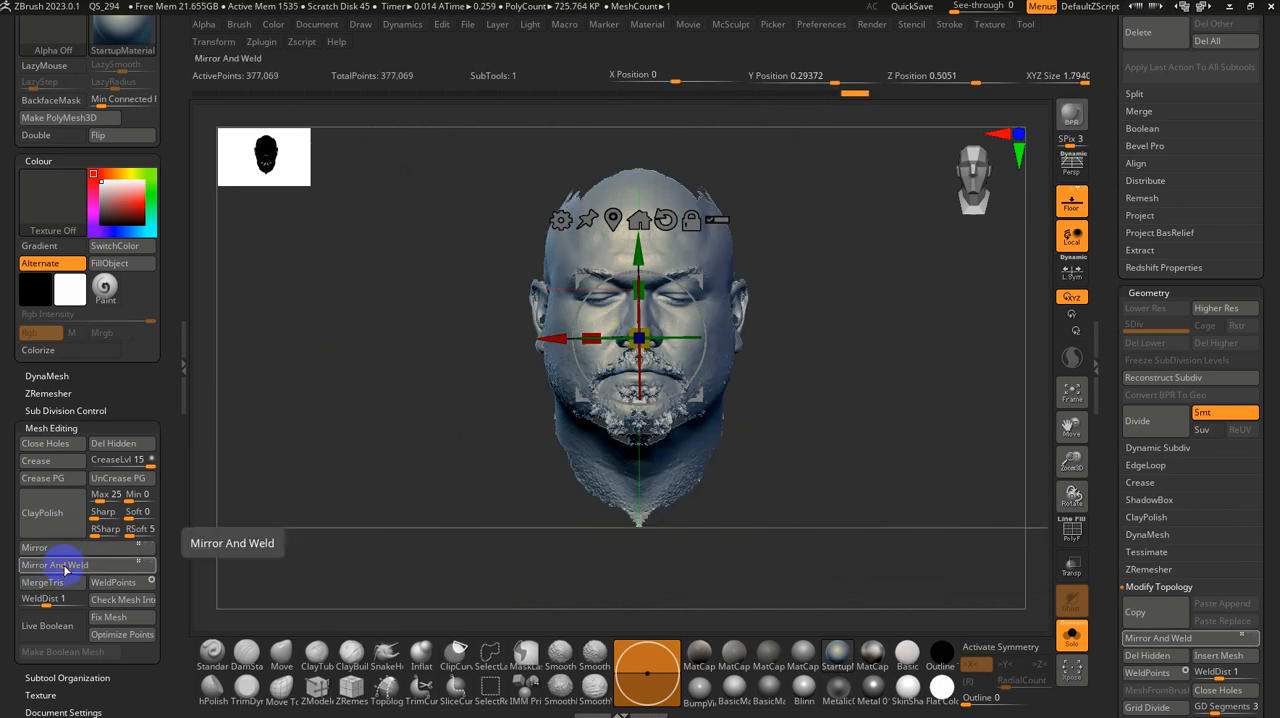
pyautogui.hotkey('ctrl', 'z')
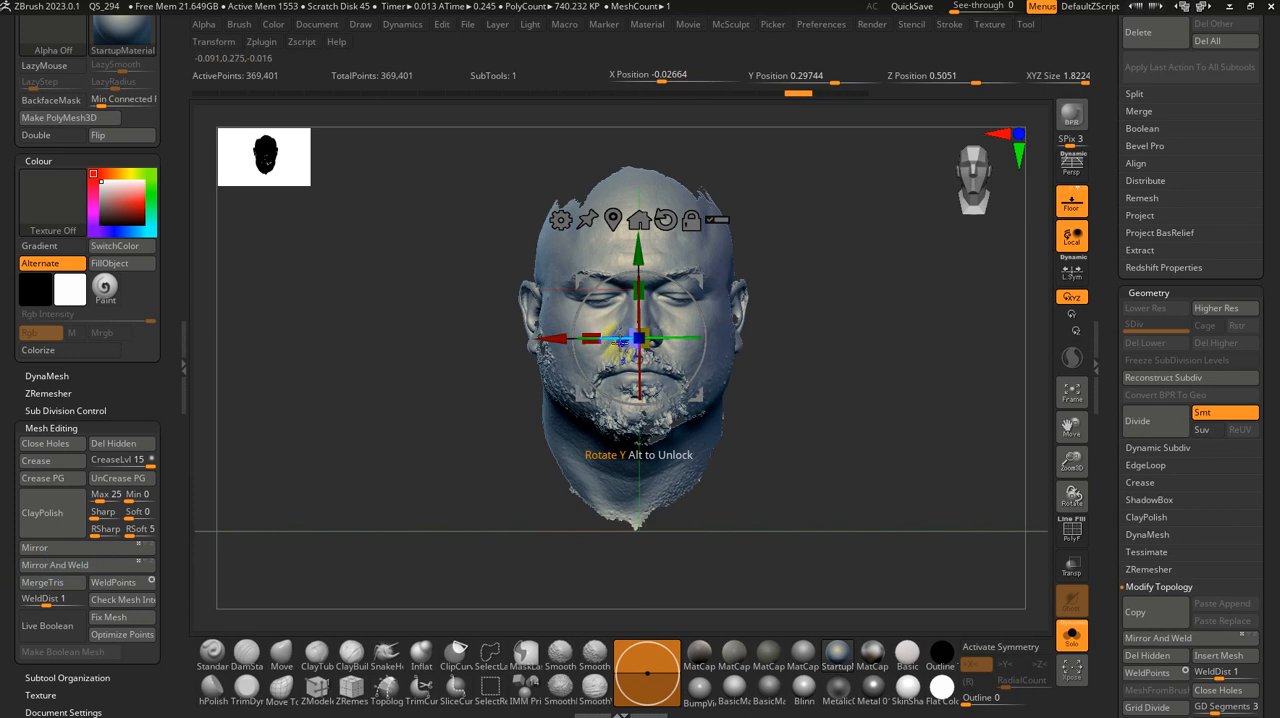
# Step: Rotate the head slightly about the Y axis, then test its symmetry with Mirror and Weld and undo the weld
pyautogui.moveTo(614, 339); pyautogui.dragTo(609, 339)
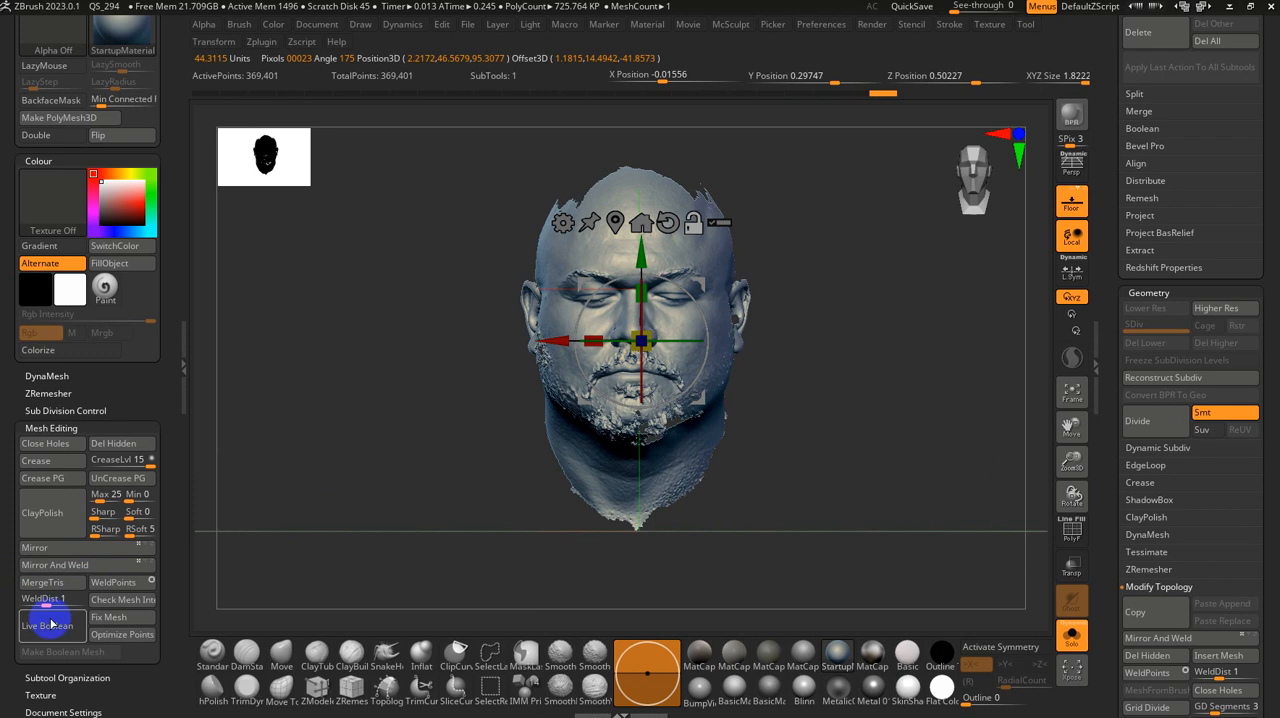
pyautogui.click(94, 564)
pyautogui.press('q')
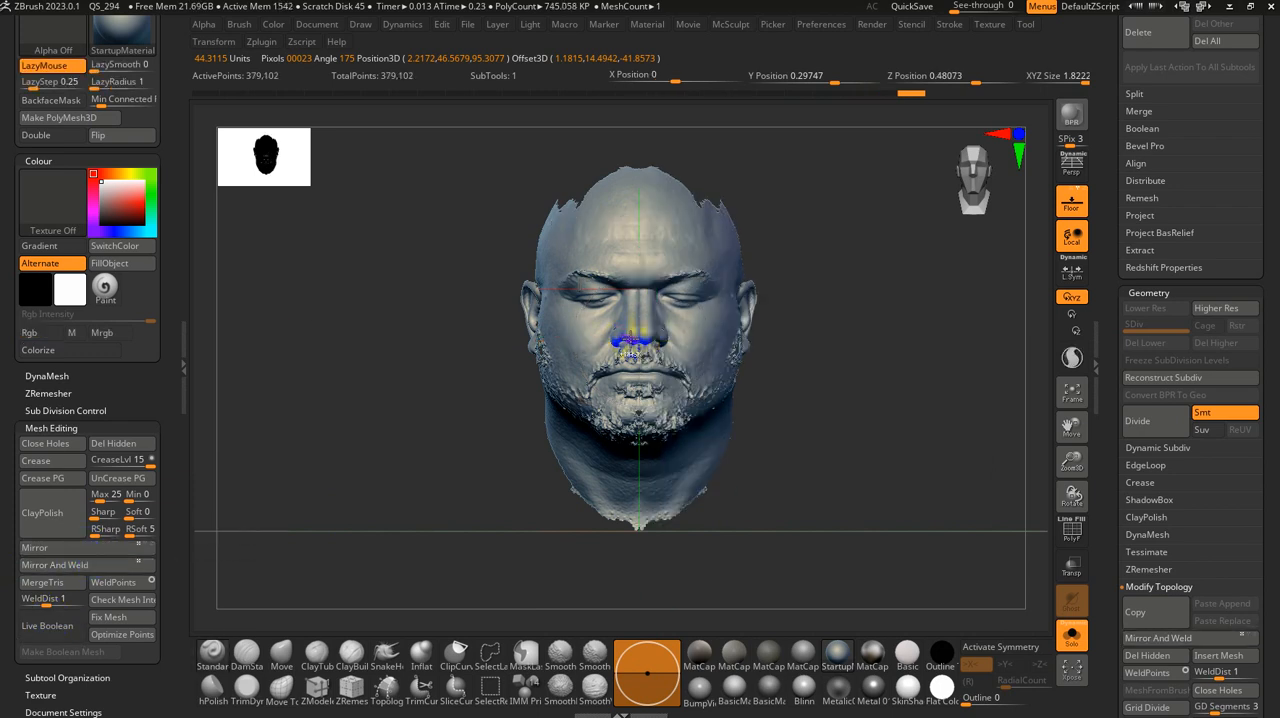
pyautogui.hotkey('ctrl', 'z')
# Step: Isolate a small rectangular patch between the brows, set the pivot point on it and unhide the whole head
pyautogui.keyDown('alt'); pyautogui.moveTo(803, 355); pyautogui.dragTo(788, 600); pyautogui.keyUp('alt')
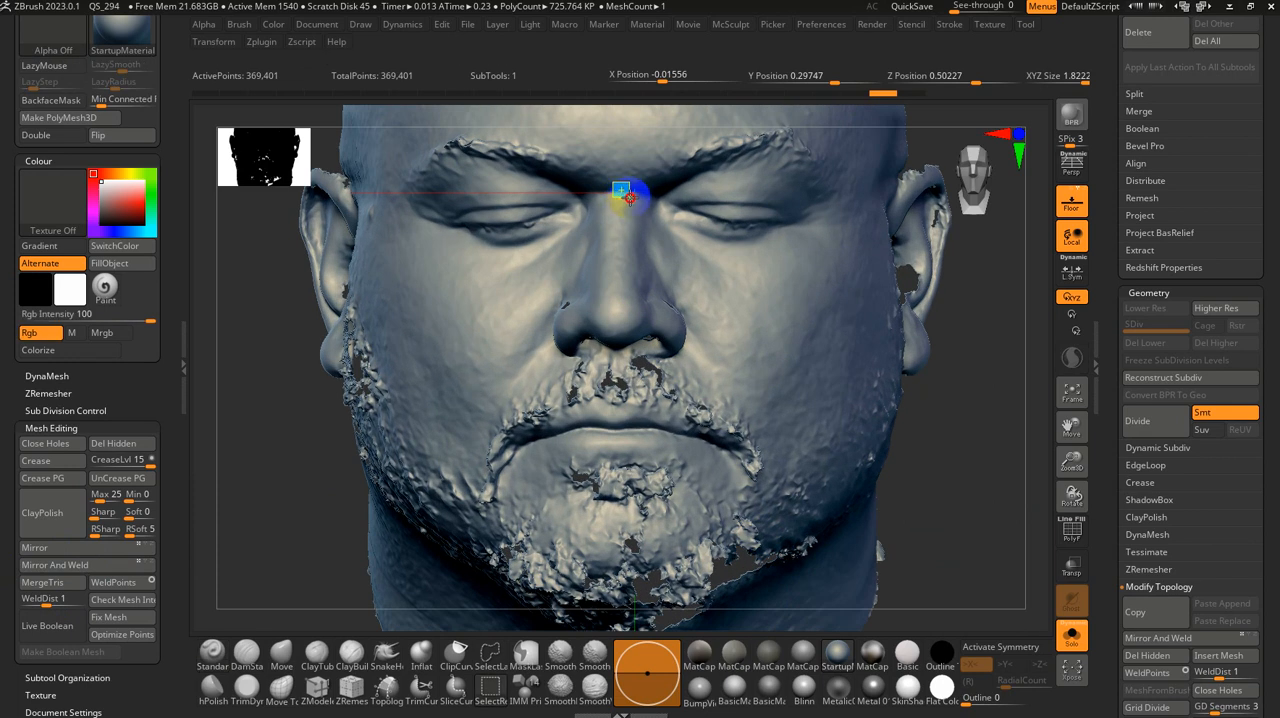
pyautogui.keyDown('ctrl'); pyautogui.keyDown('shift'); pyautogui.moveTo(613, 182); pyautogui.dragTo(628, 197); pyautogui.keyUp('shift'); pyautogui.keyUp('ctrl')
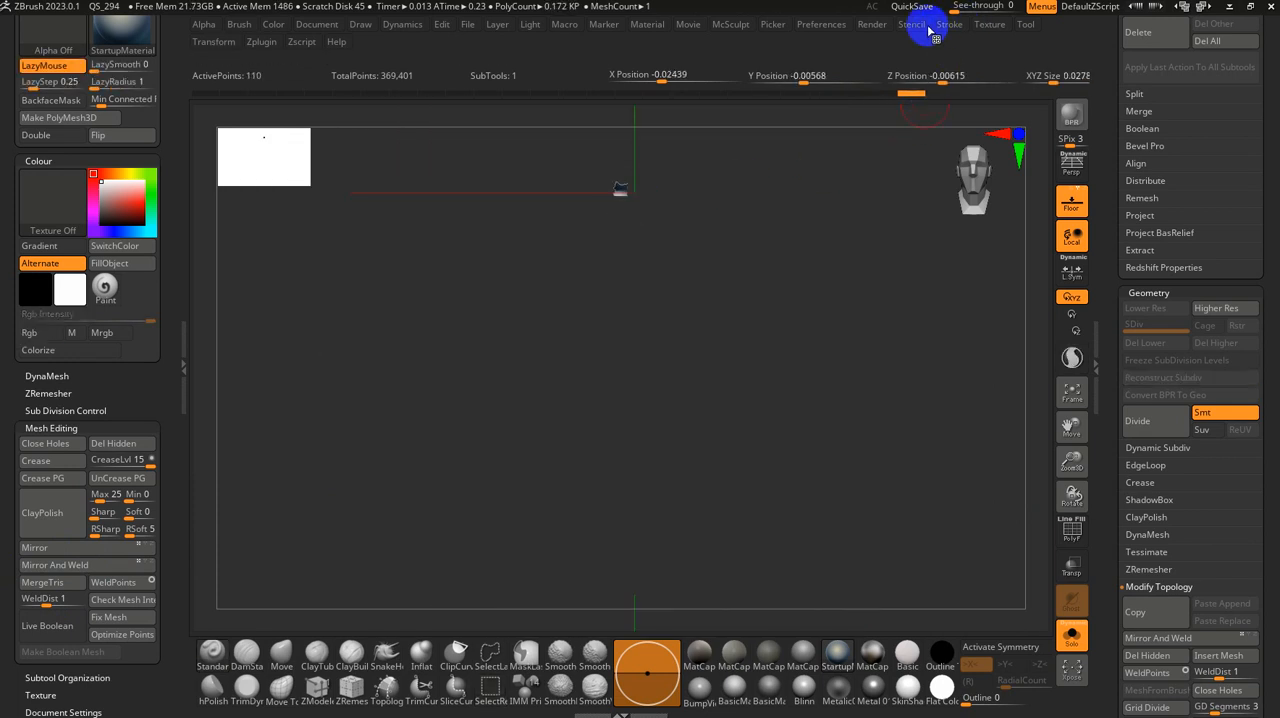
pyautogui.click(210, 42)
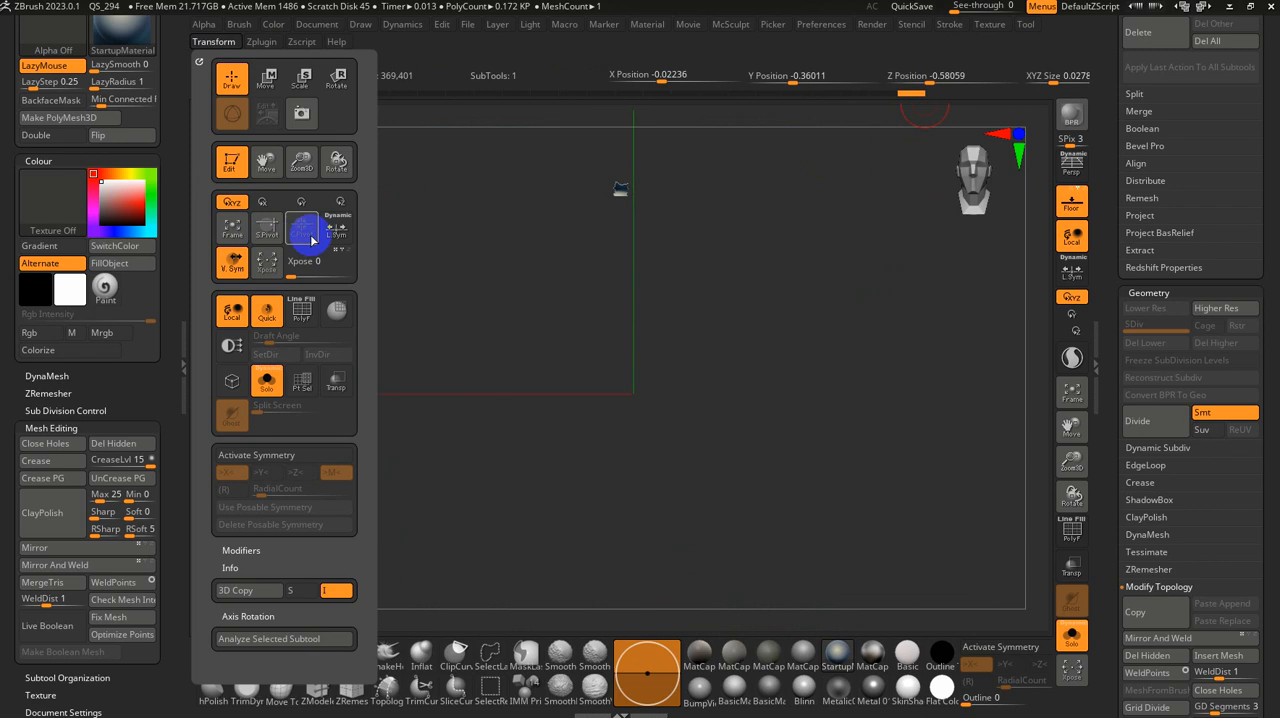
pyautogui.click(264, 236)
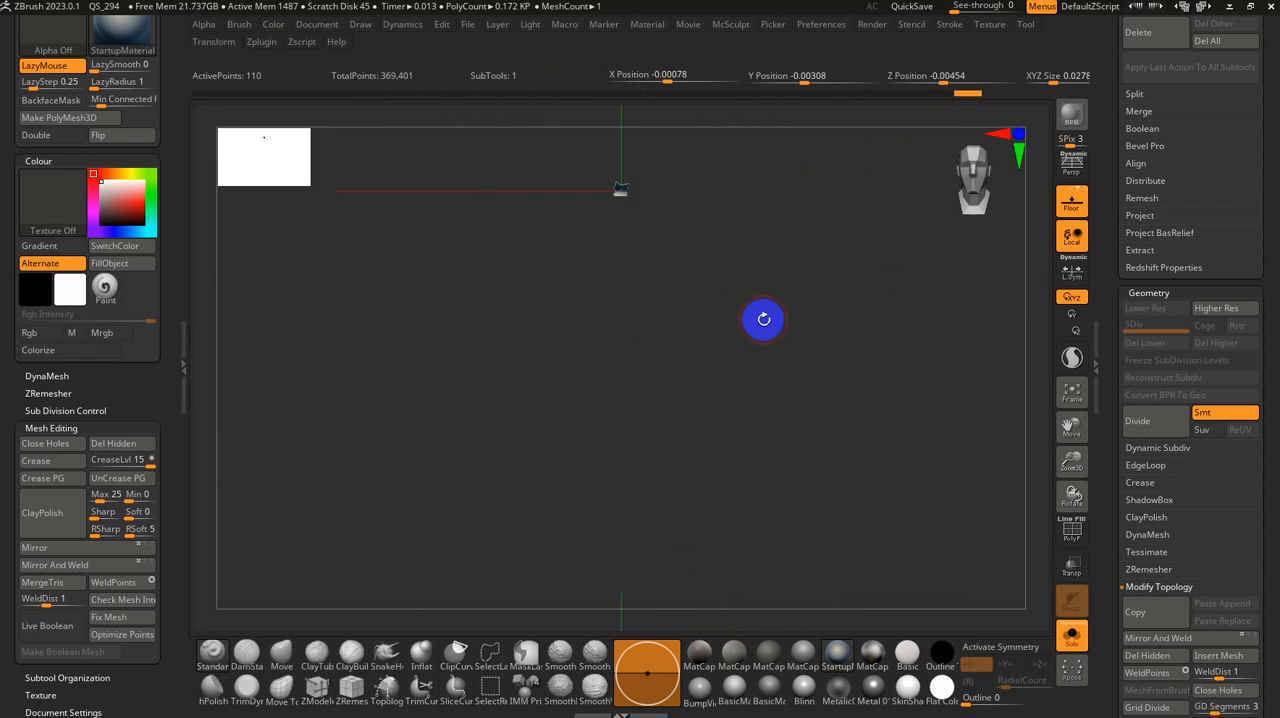
pyautogui.keyDown('ctrl'); pyautogui.keyDown('shift'); pyautogui.click(893, 353); pyautogui.keyUp('shift'); pyautogui.keyUp('ctrl')
pyautogui.press('f')
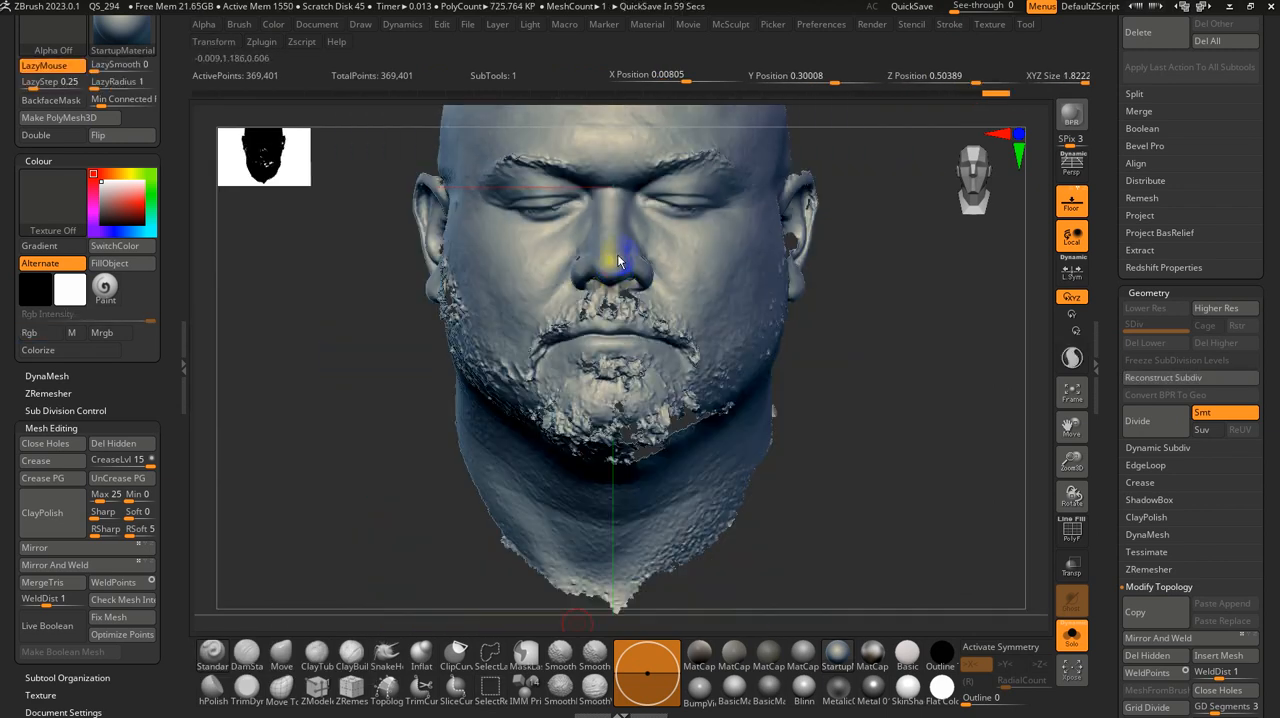
# Step: Centre the transform gizmo on the unmasked head mesh again and turn on X symmetry
pyautogui.press('w')
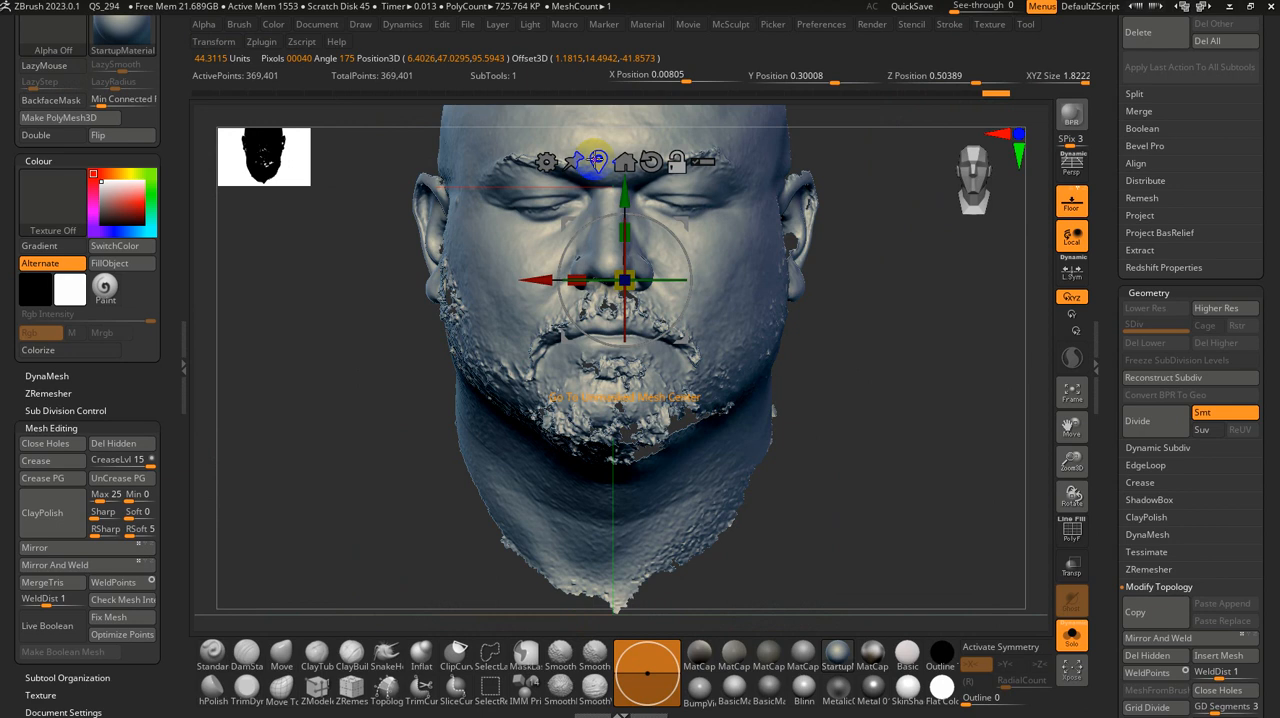
pyautogui.moveTo(673, 215); pyautogui.dragTo(675, 215)
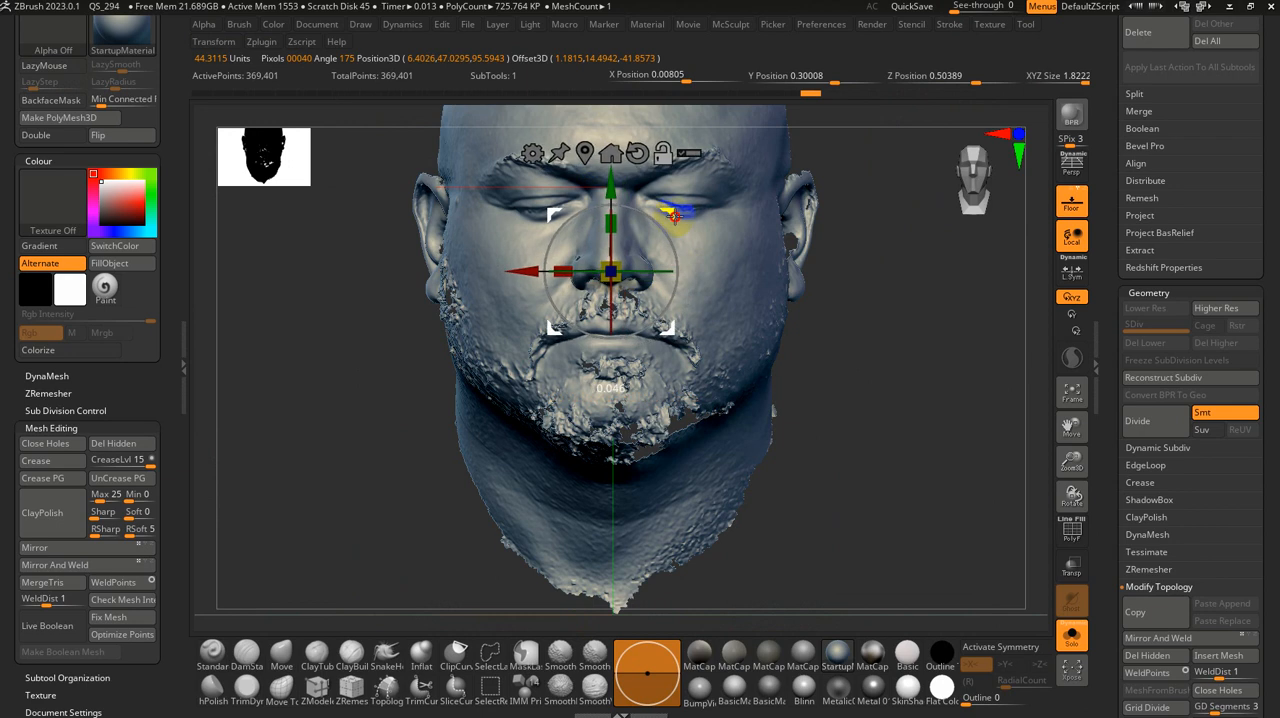
pyautogui.press('x')
pyautogui.press('q')
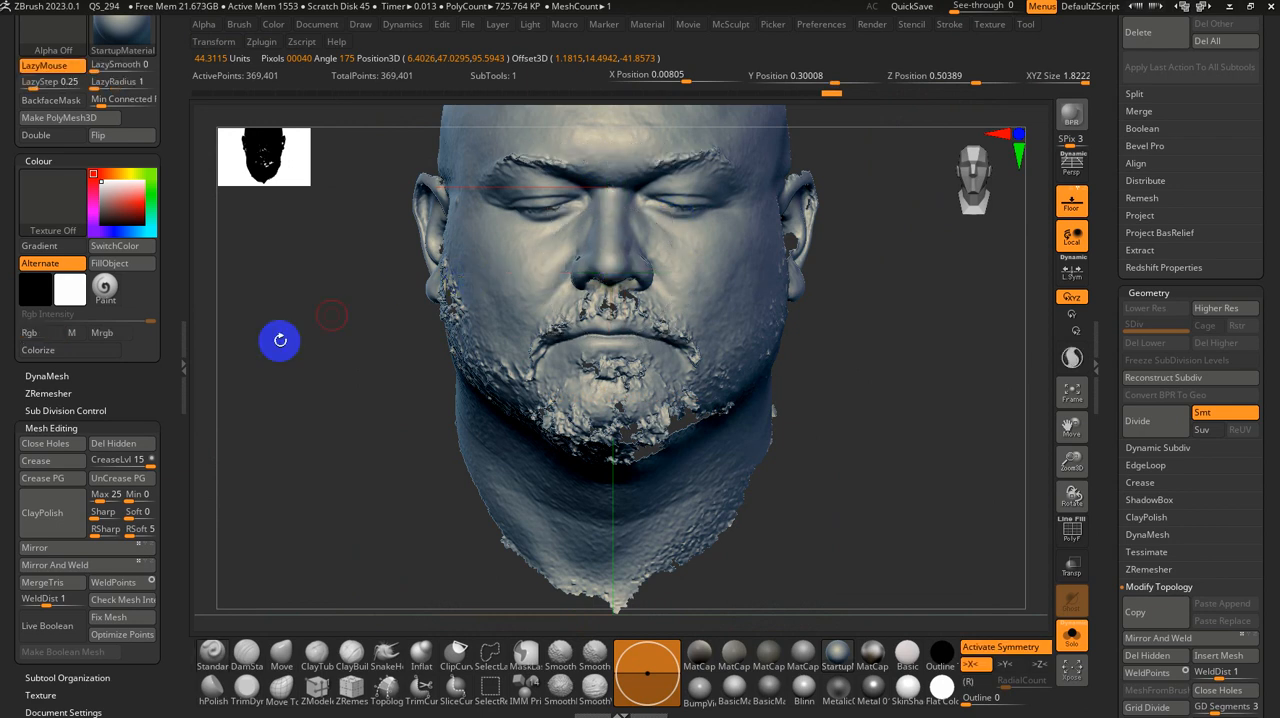
# Step: Try flipping the head and applying Mirror and Weld to compare both mirrored halves, undoing the flips and welds
pyautogui.click(42, 547)
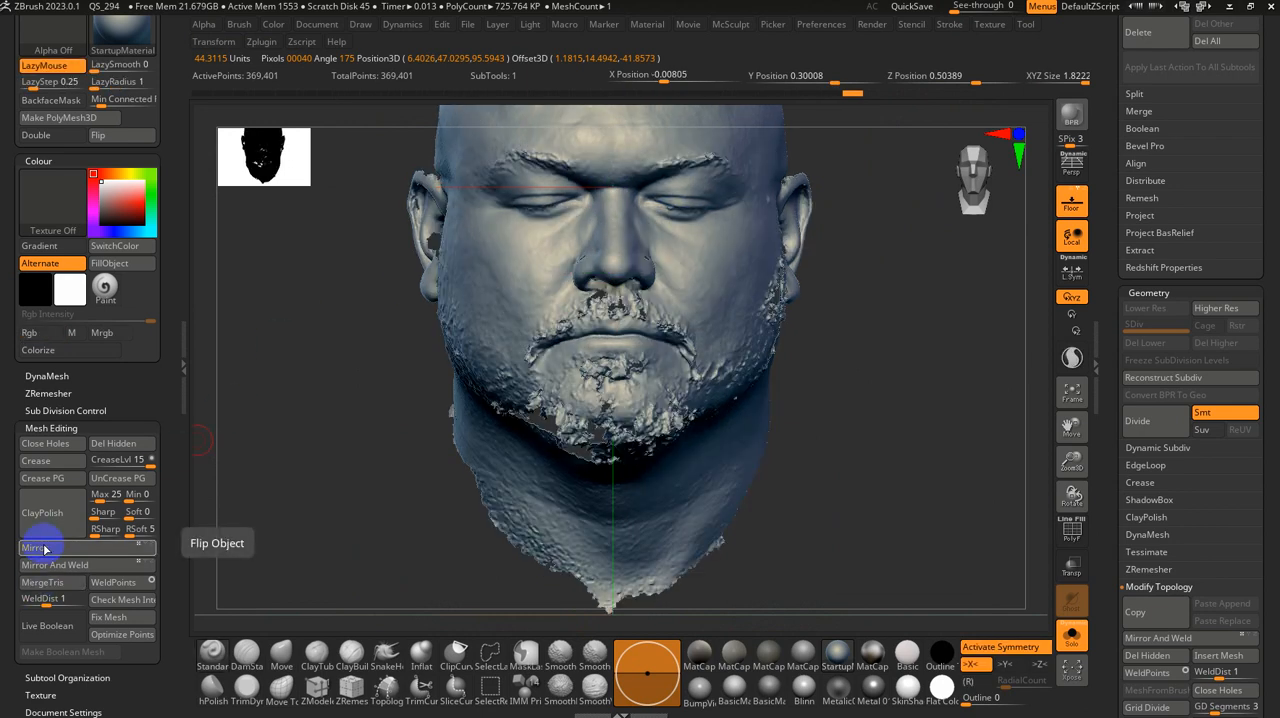
pyautogui.click(52, 568)
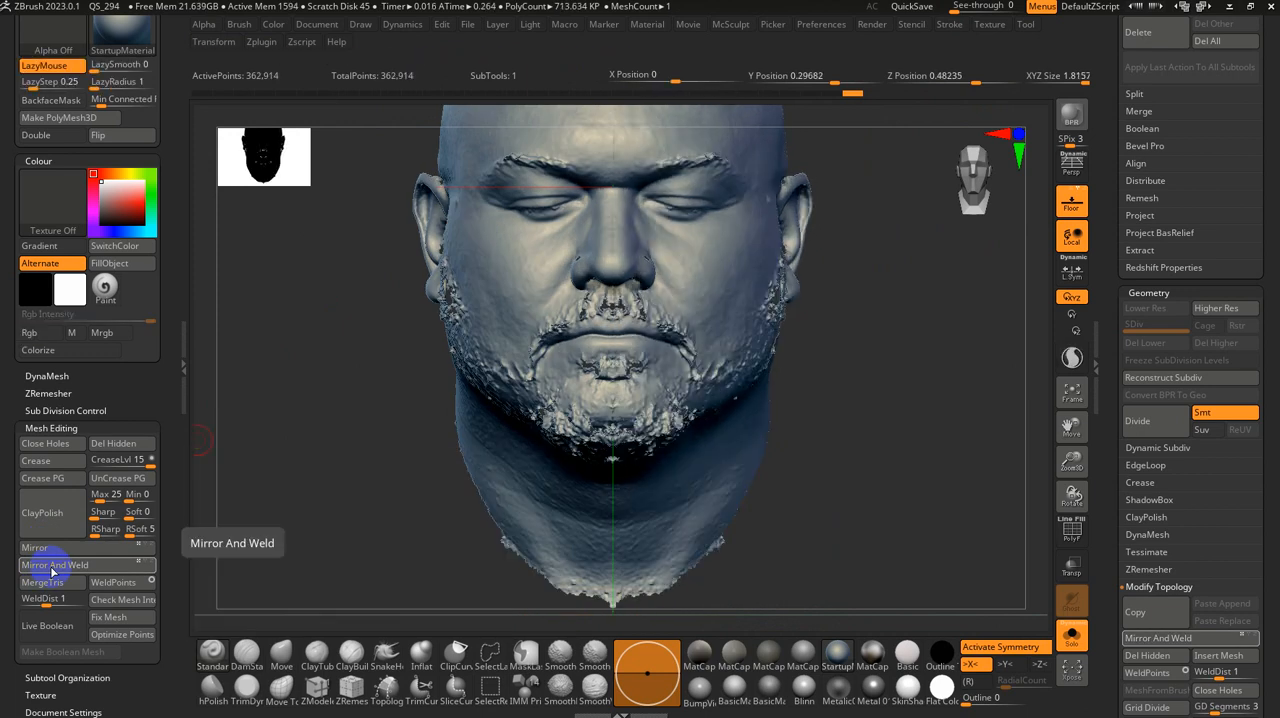
pyautogui.press('ctrl')
pyautogui.hotkey('ctrl', 'z')
pyautogui.click(54, 551)
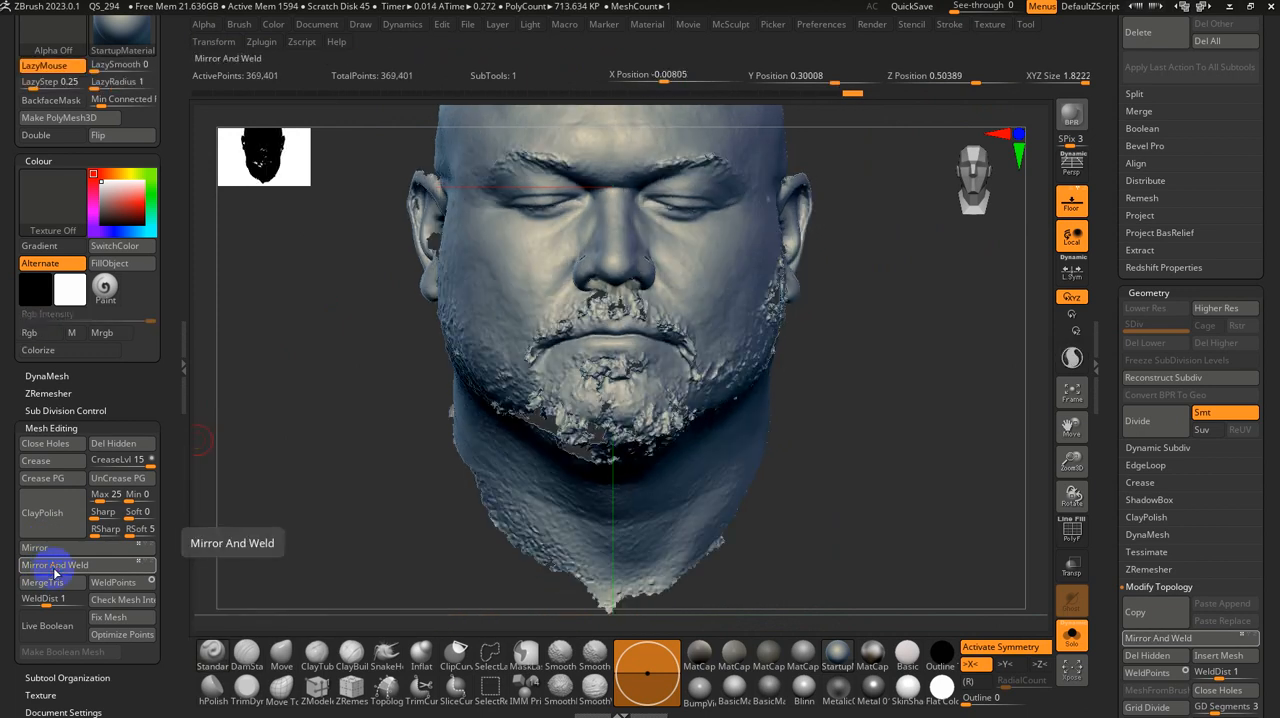
pyautogui.click(54, 569)
pyautogui.hotkey('ctrl', 'z')
pyautogui.hotkey('ctrl', 'z')
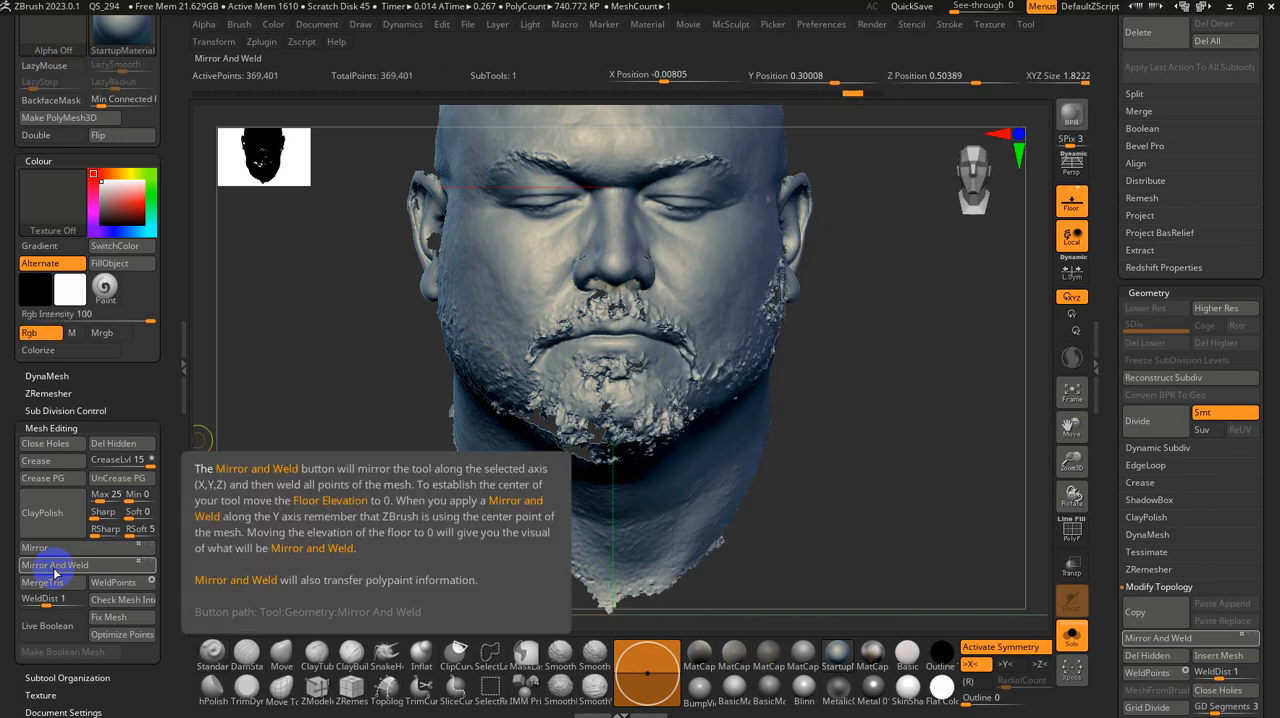
# Step: Browse the Lightbox tool and project libraries for a demo head, looking at DemoHeadFemale.ZPR and the other base meshes
pyautogui.moveTo(808, 572); pyautogui.dragTo(892, 451)
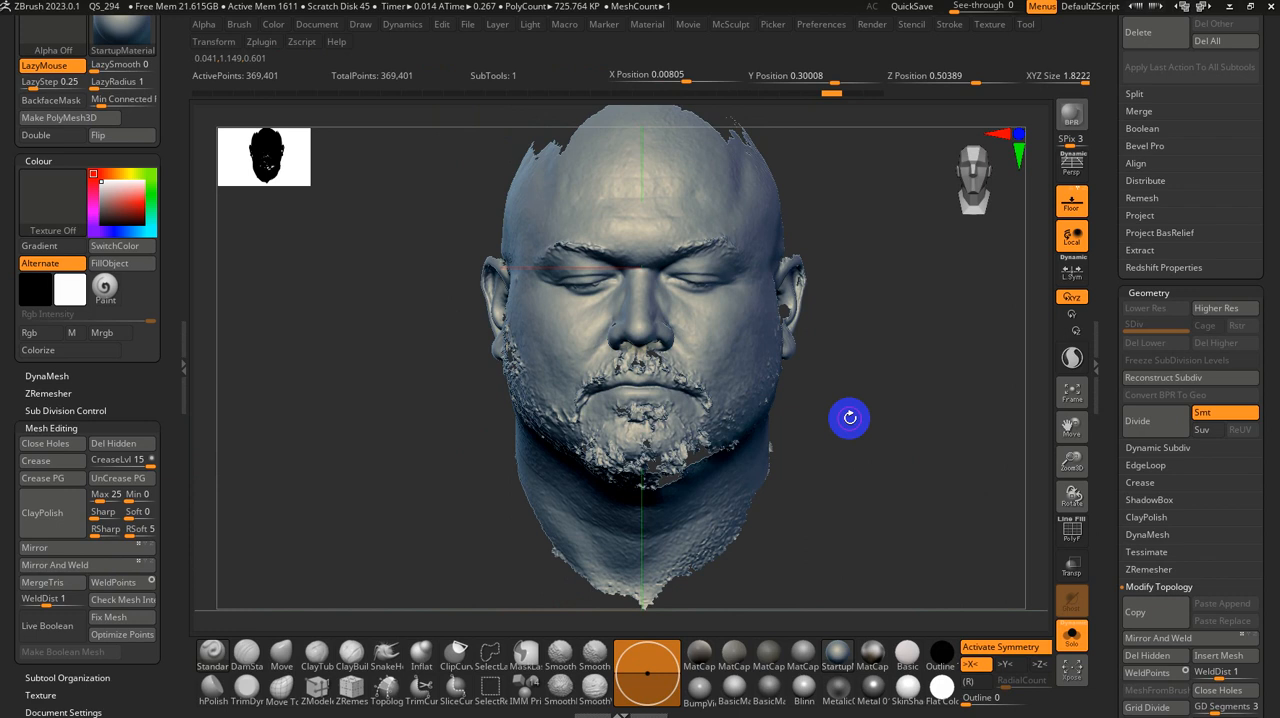
pyautogui.keyDown('alt'); pyautogui.moveTo(849, 407); pyautogui.dragTo(862, 346); pyautogui.keyUp('alt')
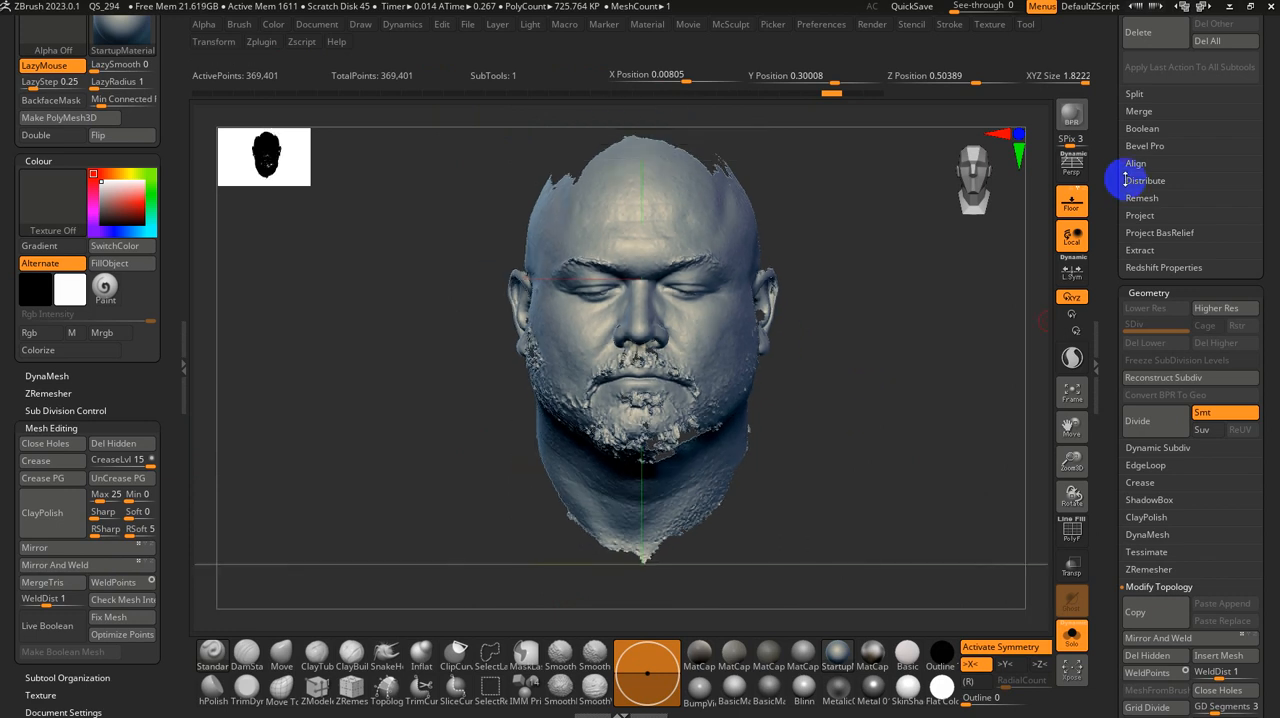
pyautogui.moveTo(1126, 177); pyautogui.dragTo(1126, 451)
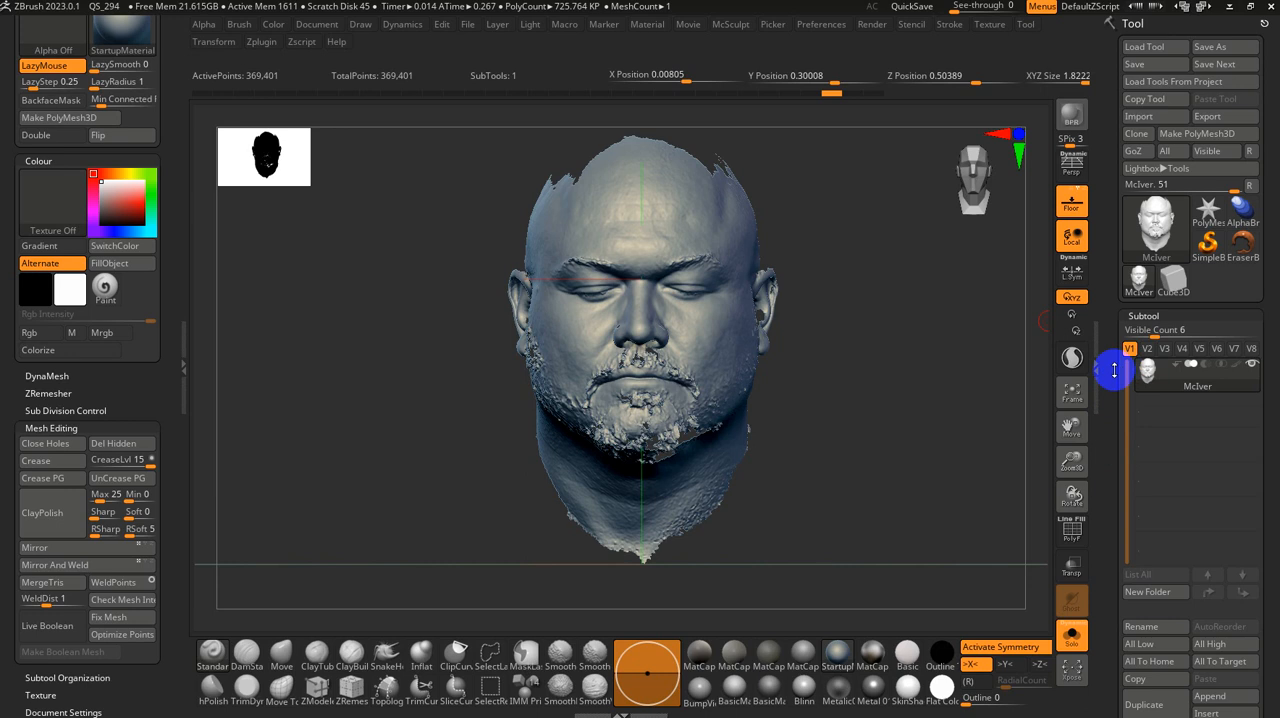
pyautogui.press(',')
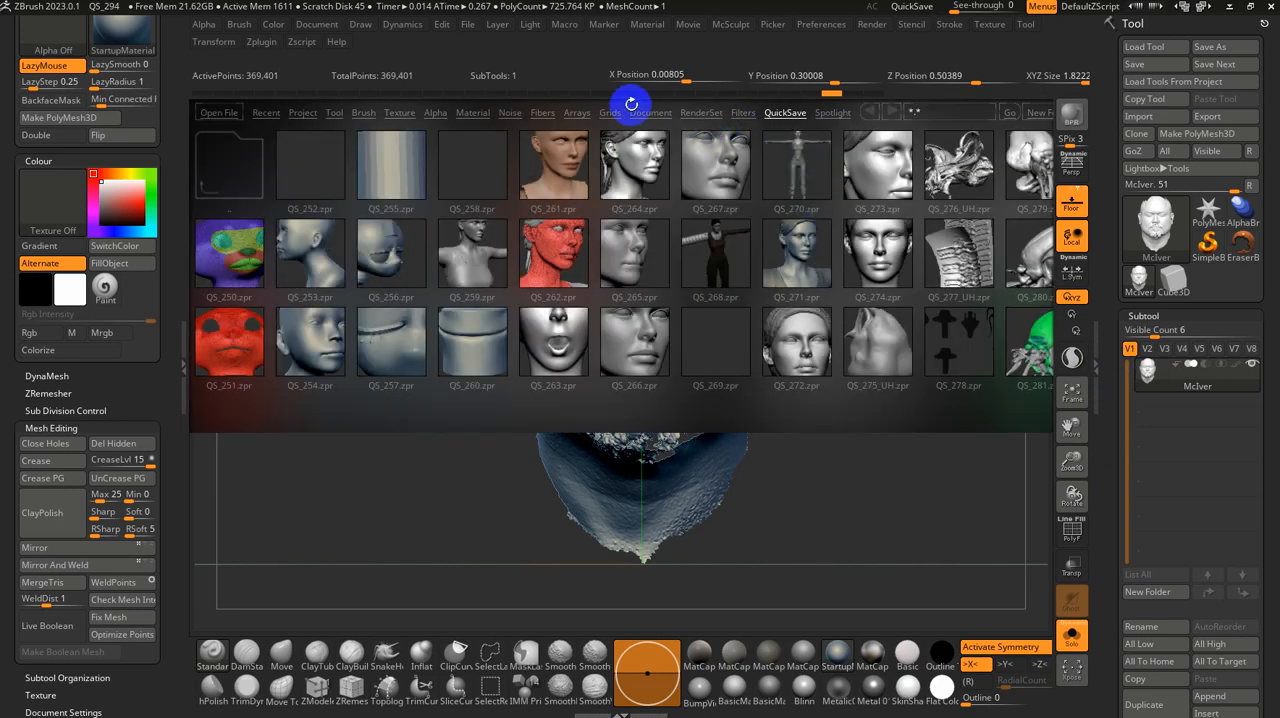
pyautogui.click(334, 112)
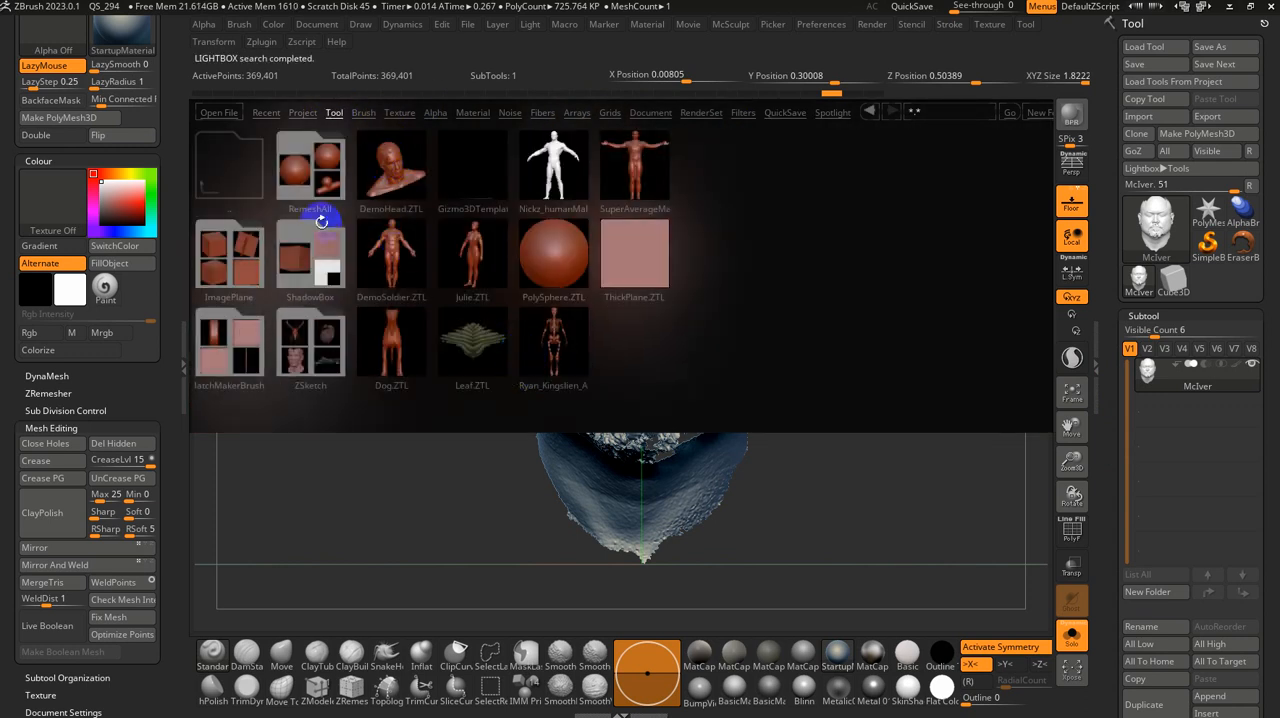
pyautogui.click(301, 111)
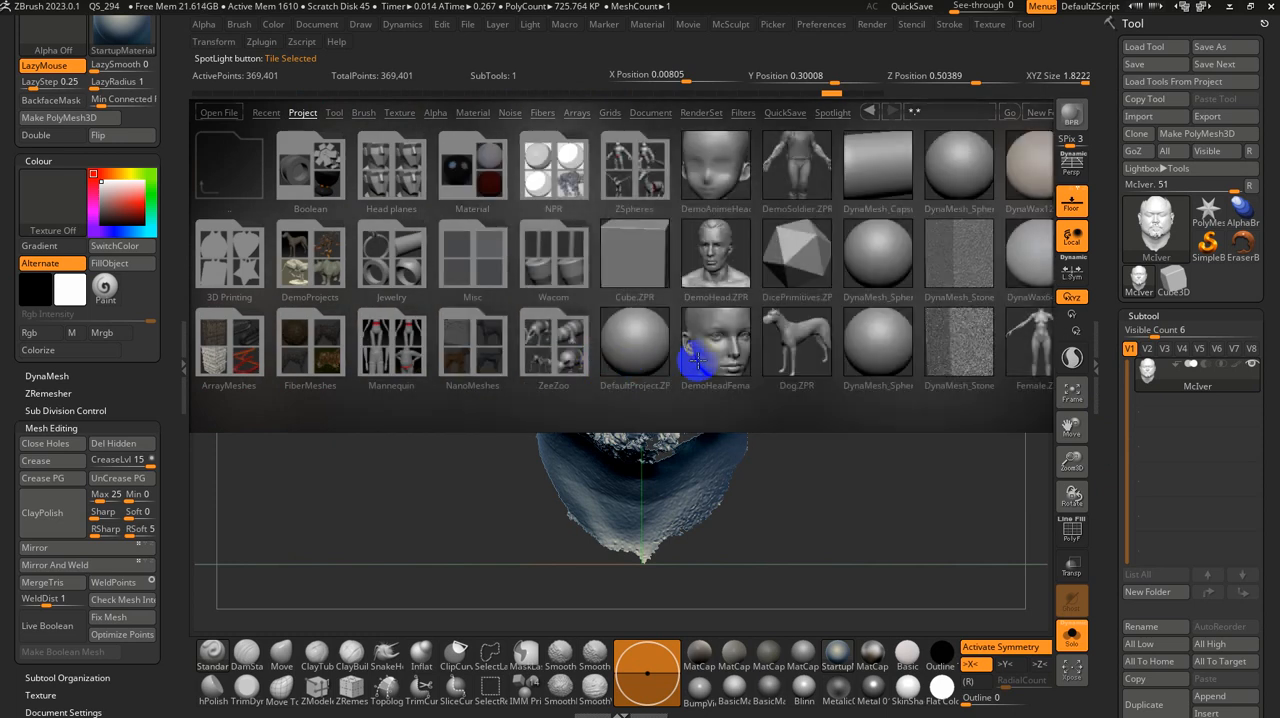
pyautogui.click(713, 357)
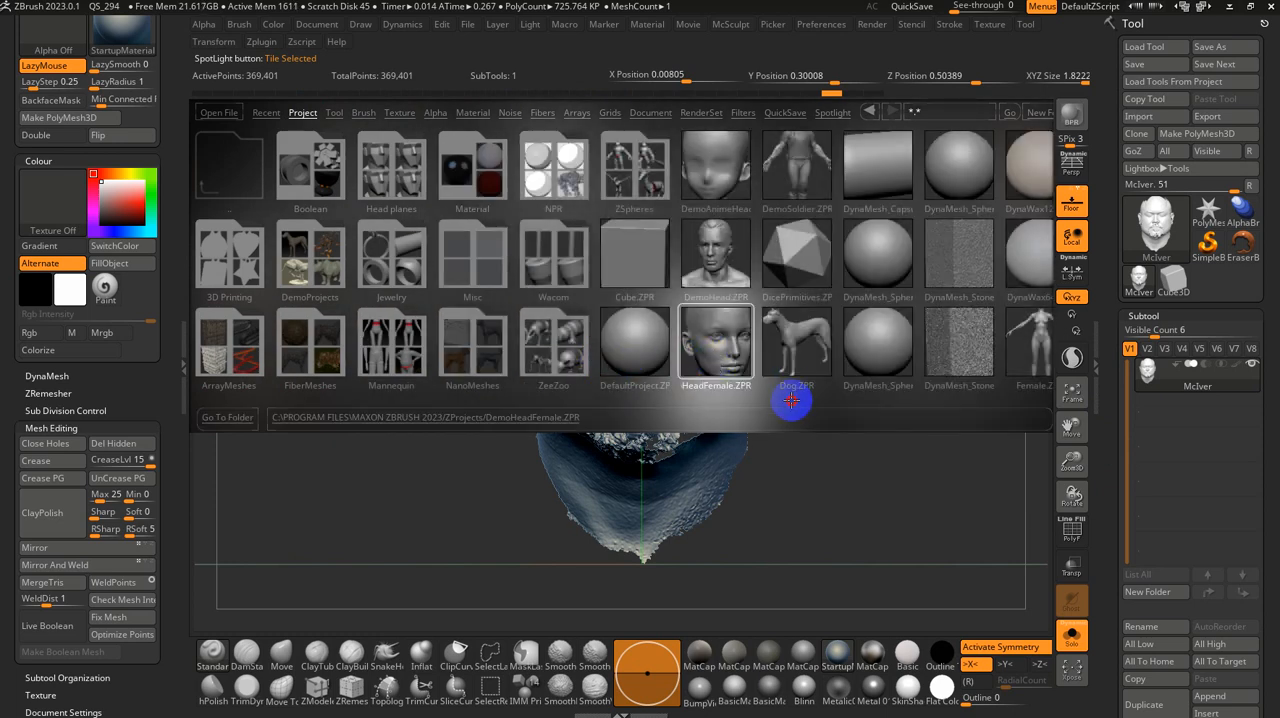
pyautogui.moveTo(791, 400); pyautogui.dragTo(660, 345)
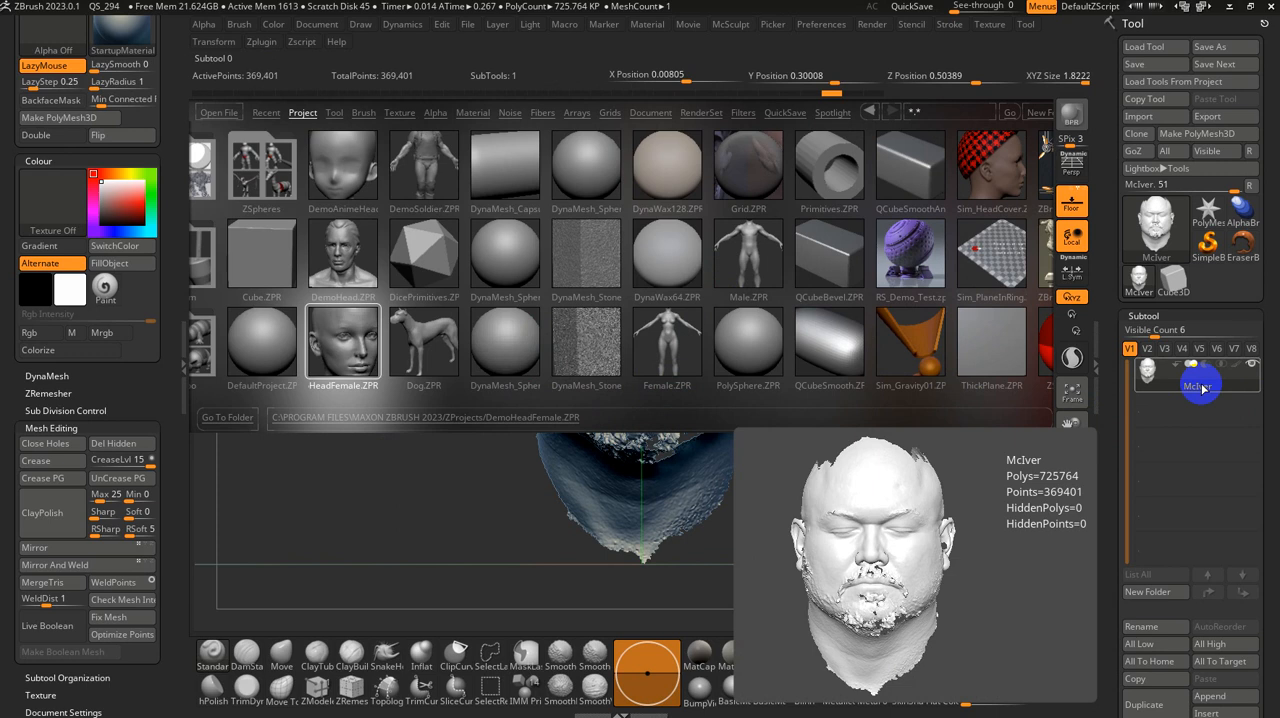
# Step: Save the scanned head as a ZTL tool file in the Downloads folder under its suggested file name
pyautogui.click(1243, 55)
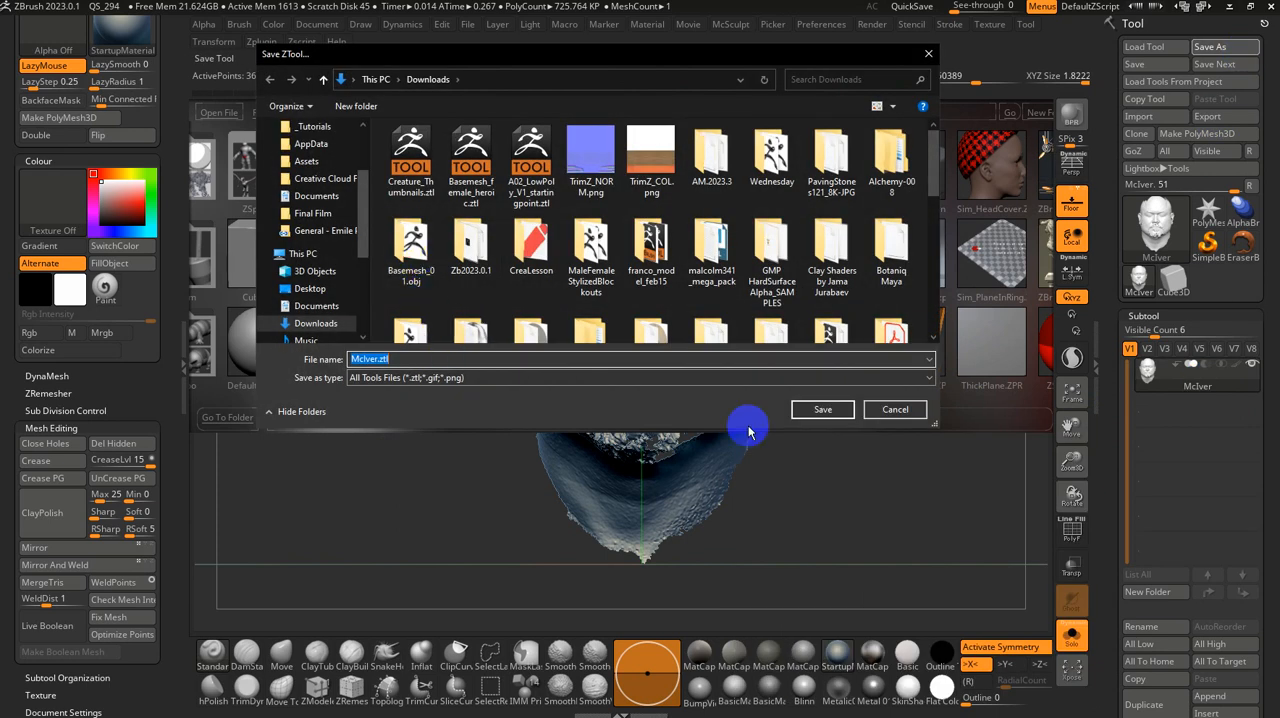
pyautogui.click(846, 410)
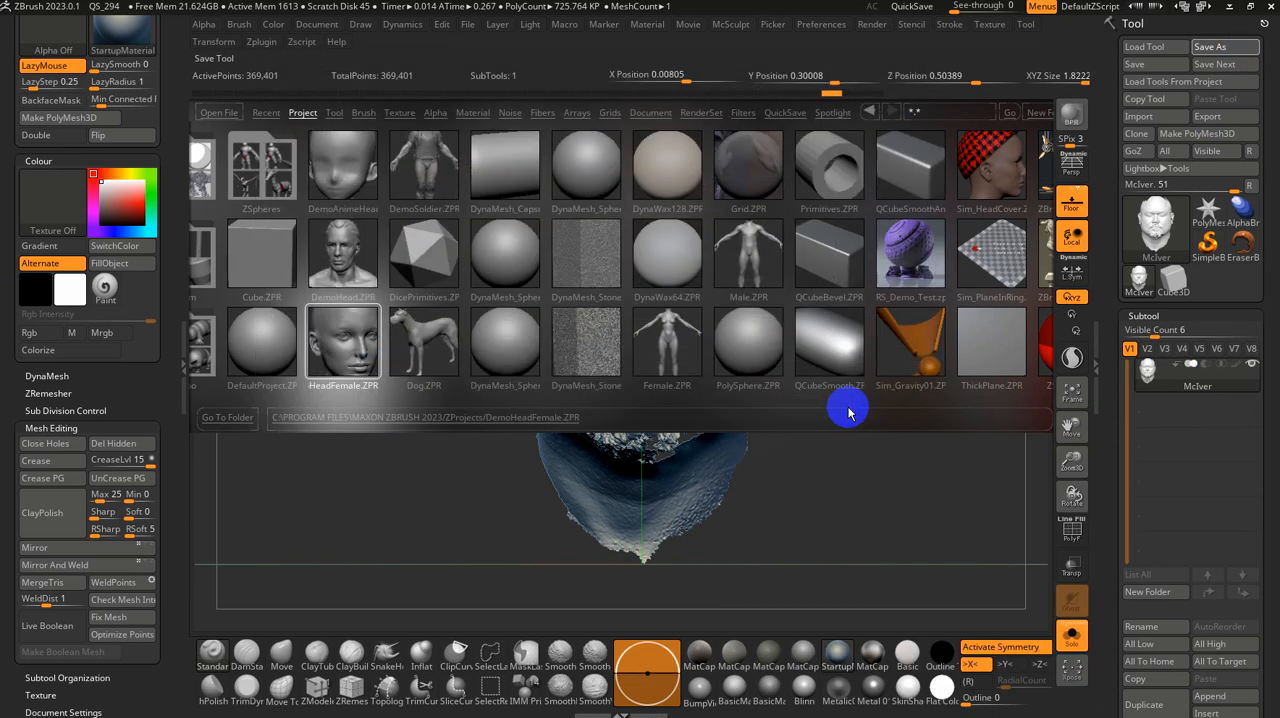
# Step: Start loading tools from a project and browse to C:\Program Files\Maxon ZBrush 2023\ZProjects
pyautogui.click(1181, 84)
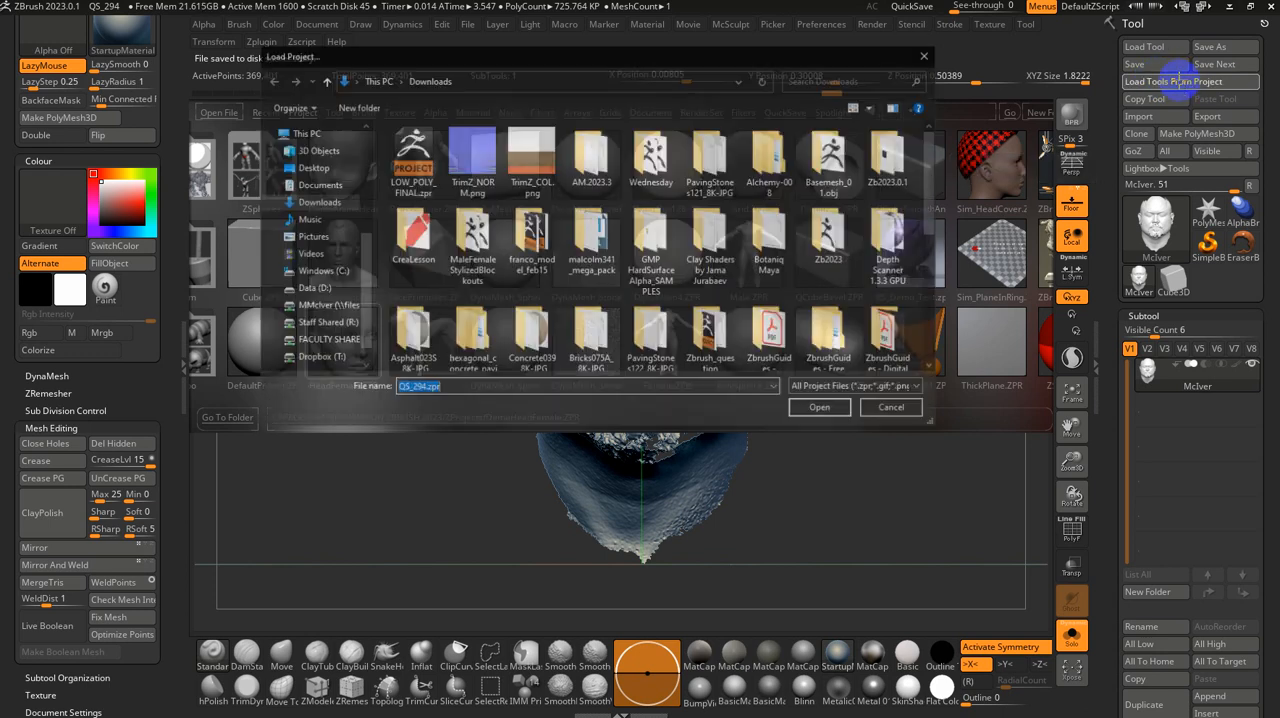
pyautogui.click(320, 272)
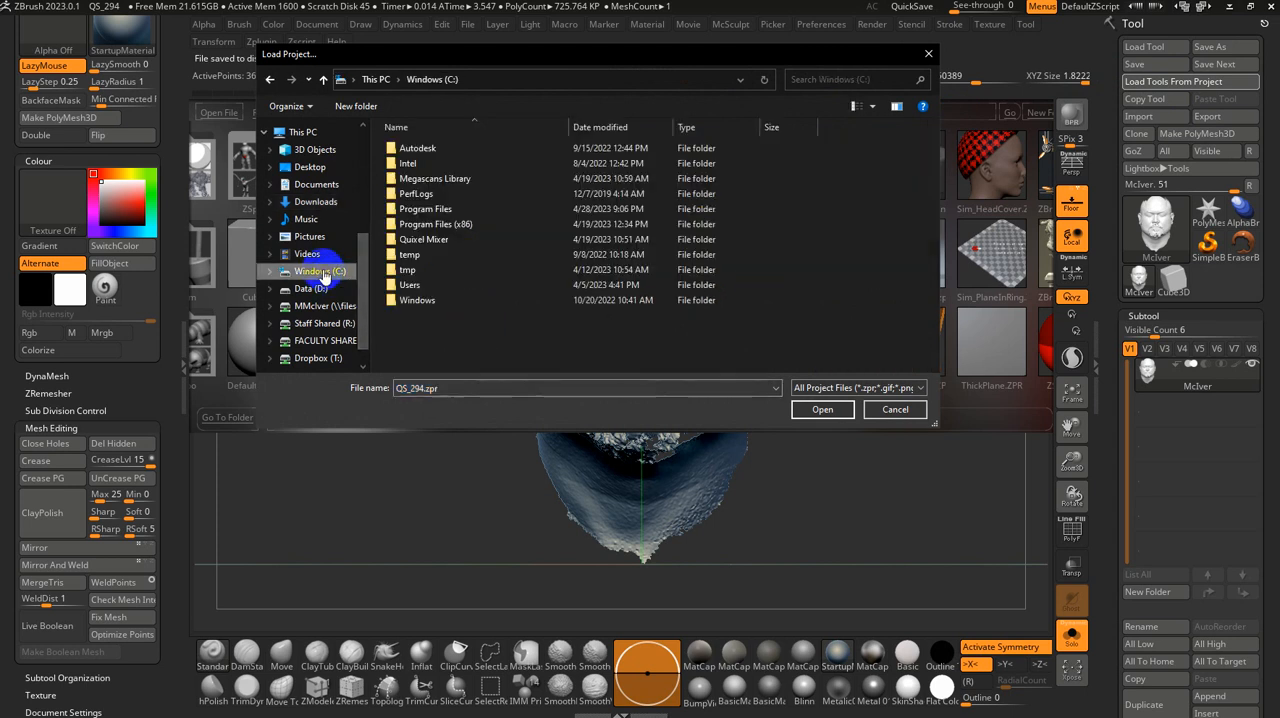
pyautogui.doubleClick(453, 210)
pyautogui.scroll(-6, 466, 289)
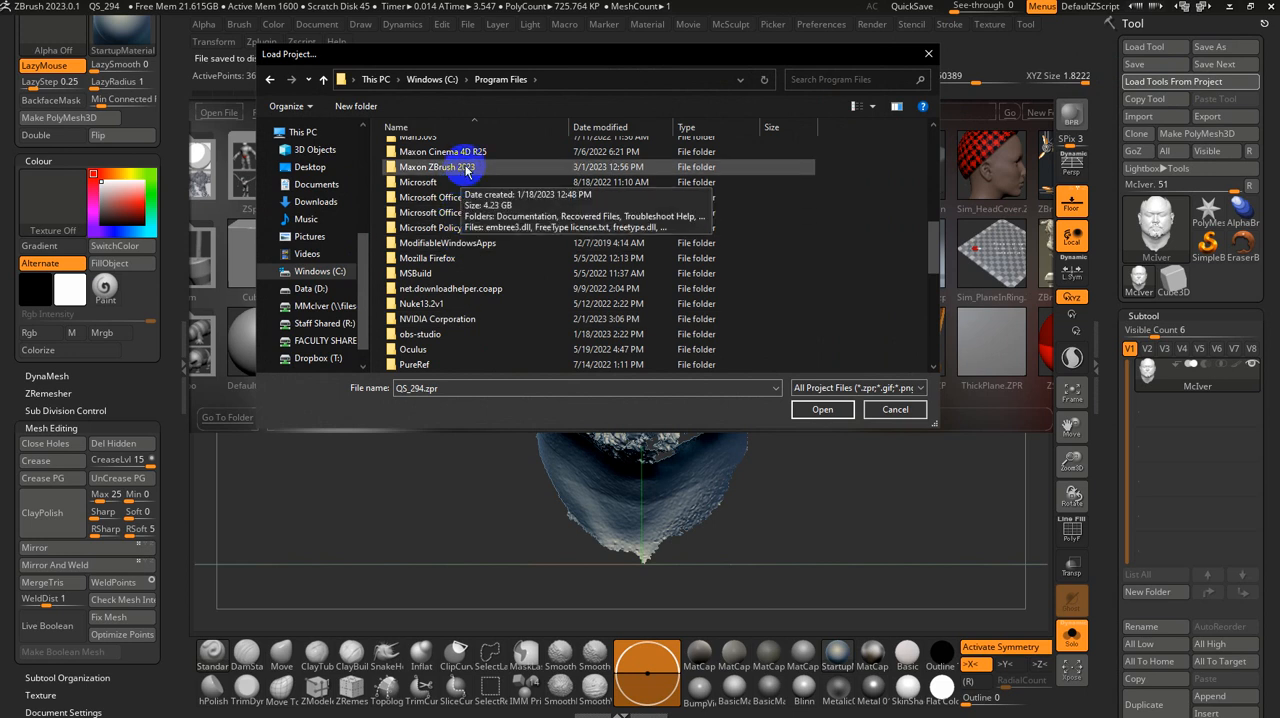
pyautogui.doubleClick(466, 170)
pyautogui.scroll(-5, 451, 271)
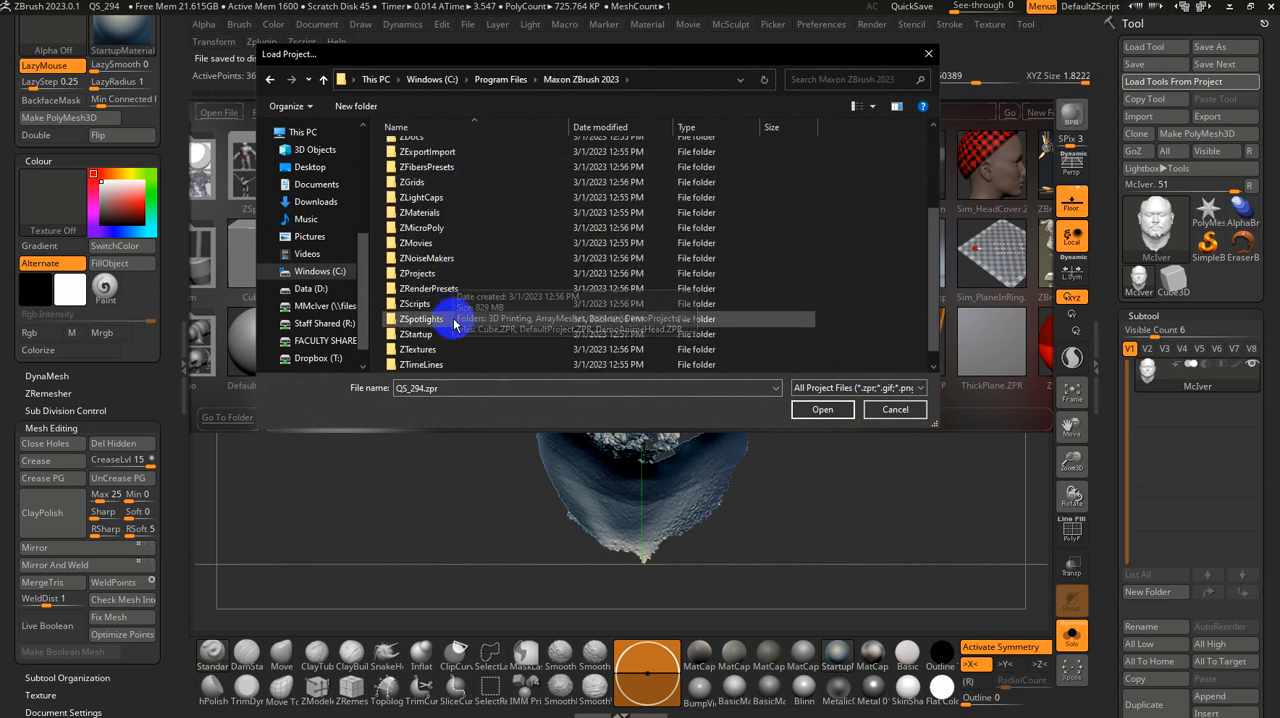
pyautogui.scroll(-1, 454, 319)
pyautogui.click(432, 259)
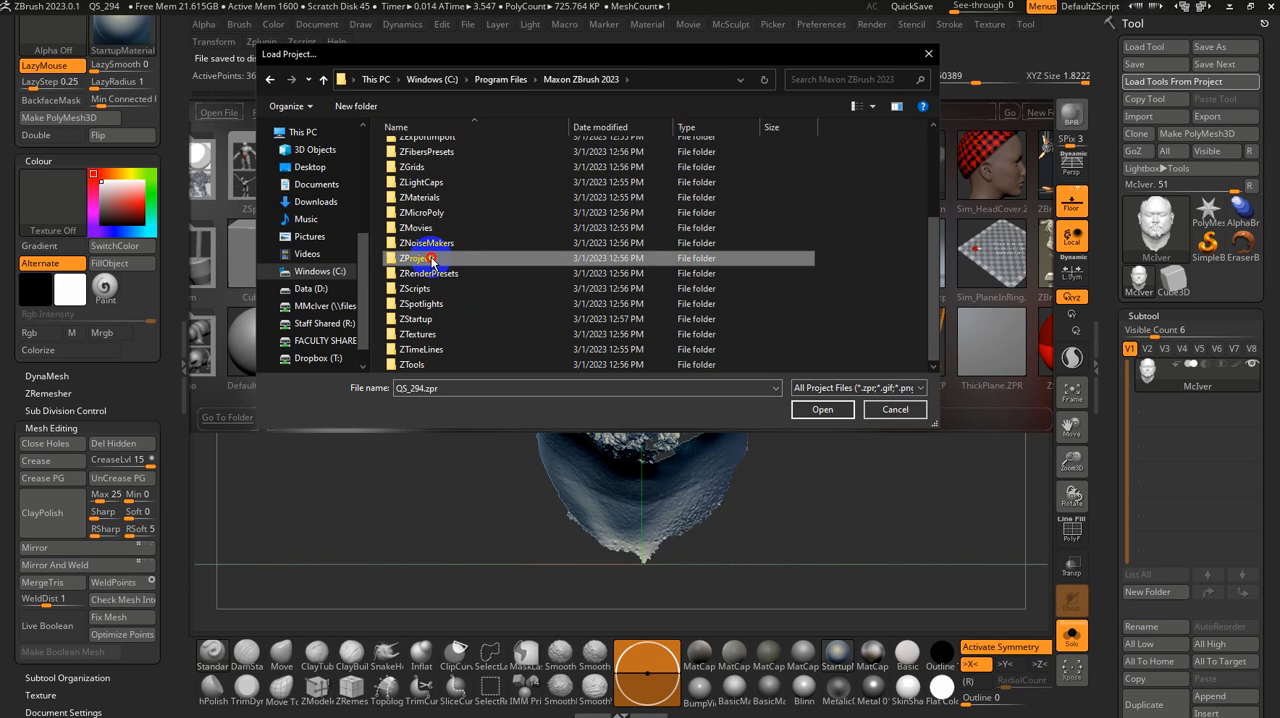
pyautogui.doubleClick(432, 259)
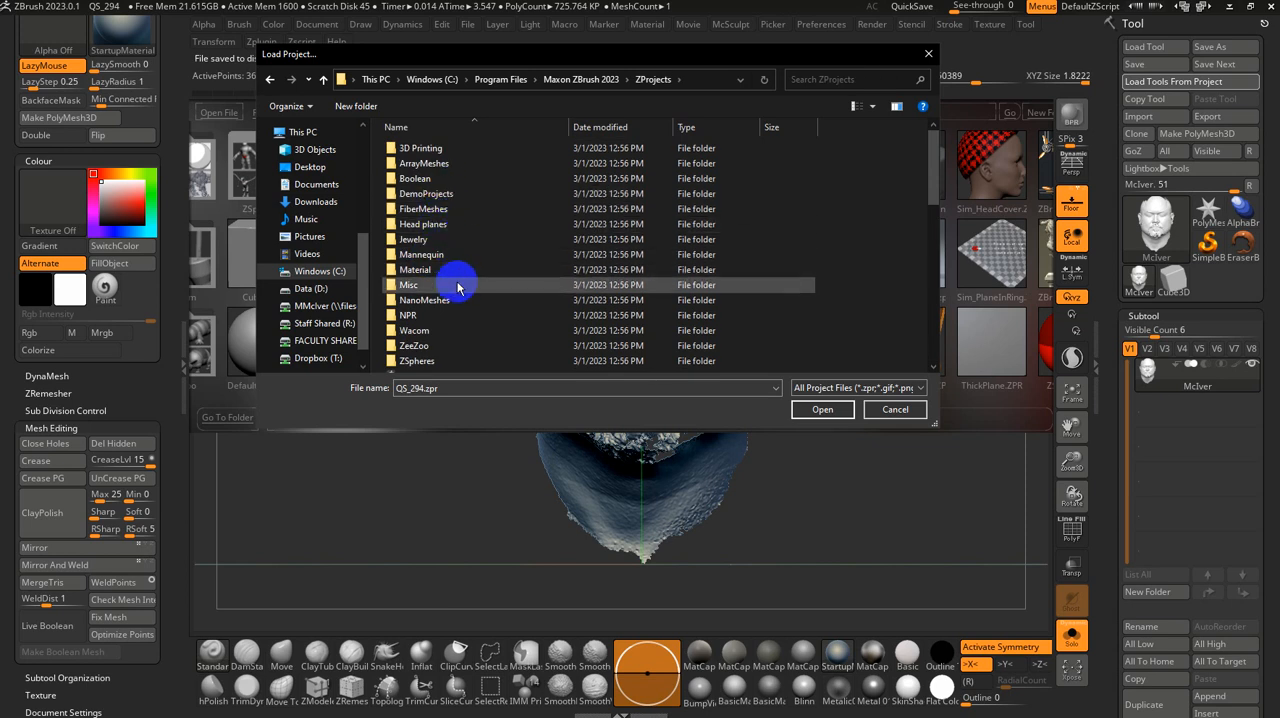
# Step: Find Male.ZPR among the ZProjects files and load its tools alongside the scanned head
pyautogui.scroll(-2, 455, 268)
pyautogui.scroll(-6, 462, 280)
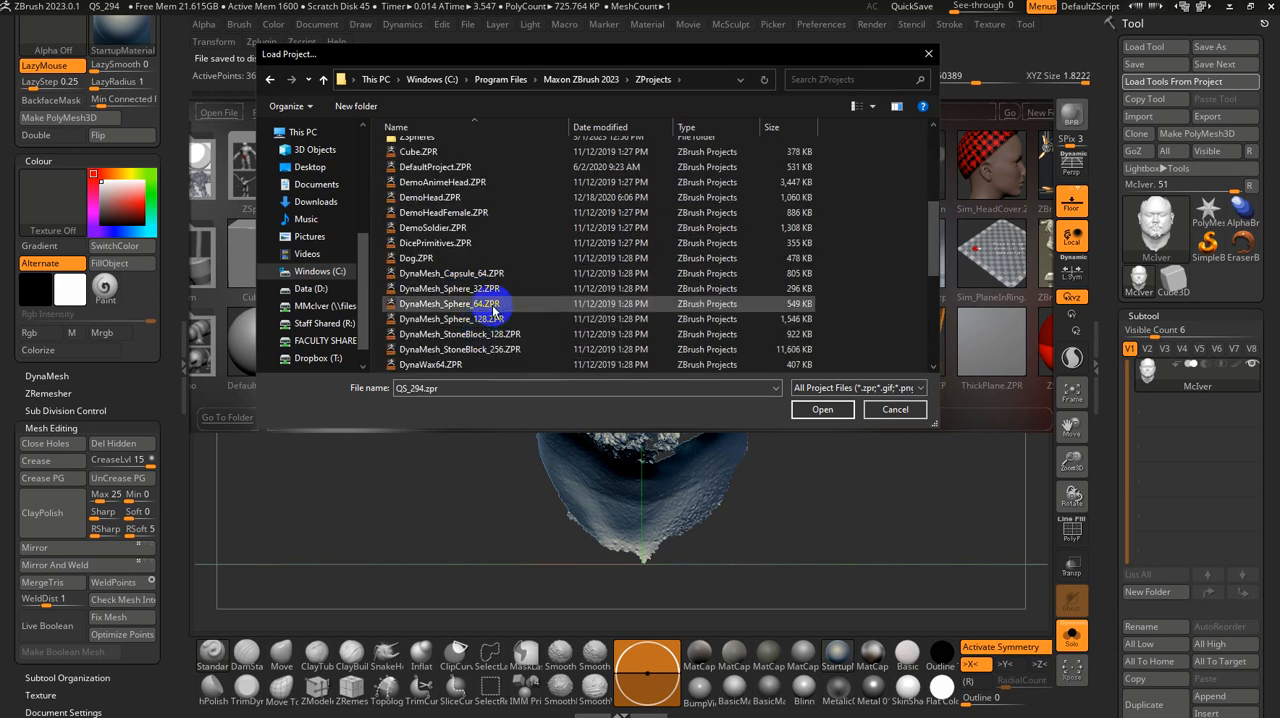
pyautogui.scroll(-3, 474, 292)
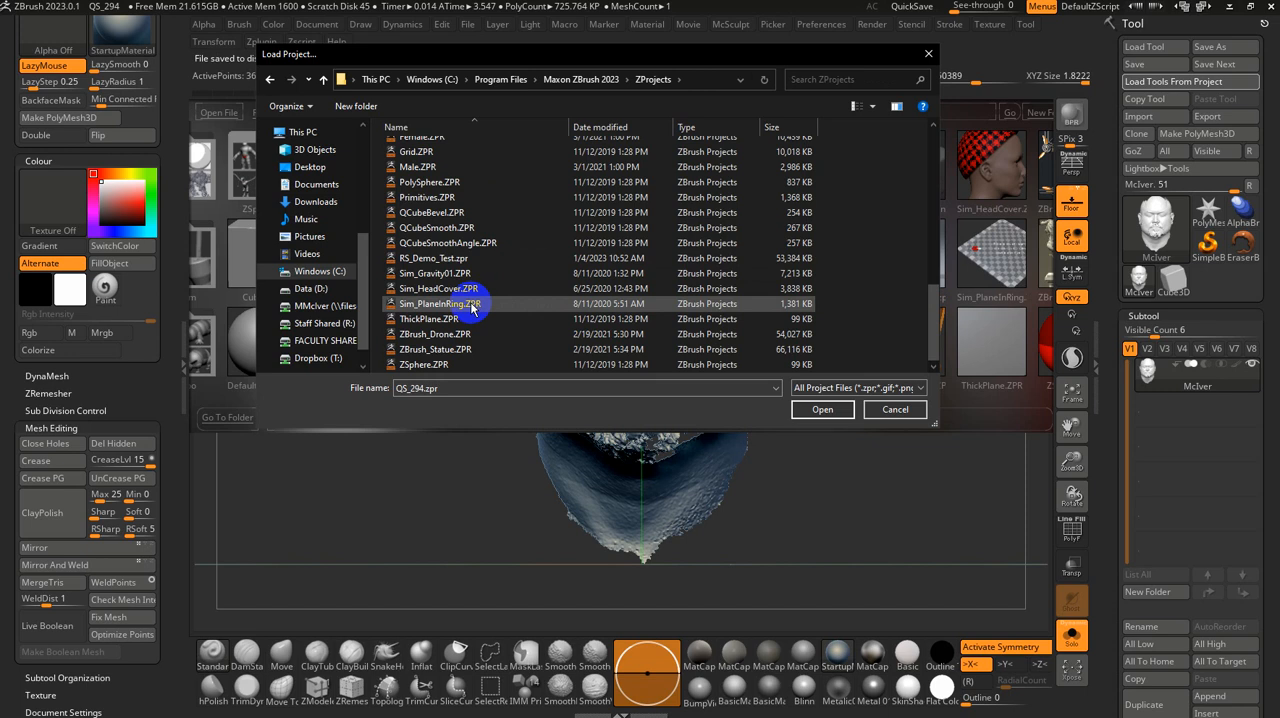
pyautogui.scroll(1, 480, 270)
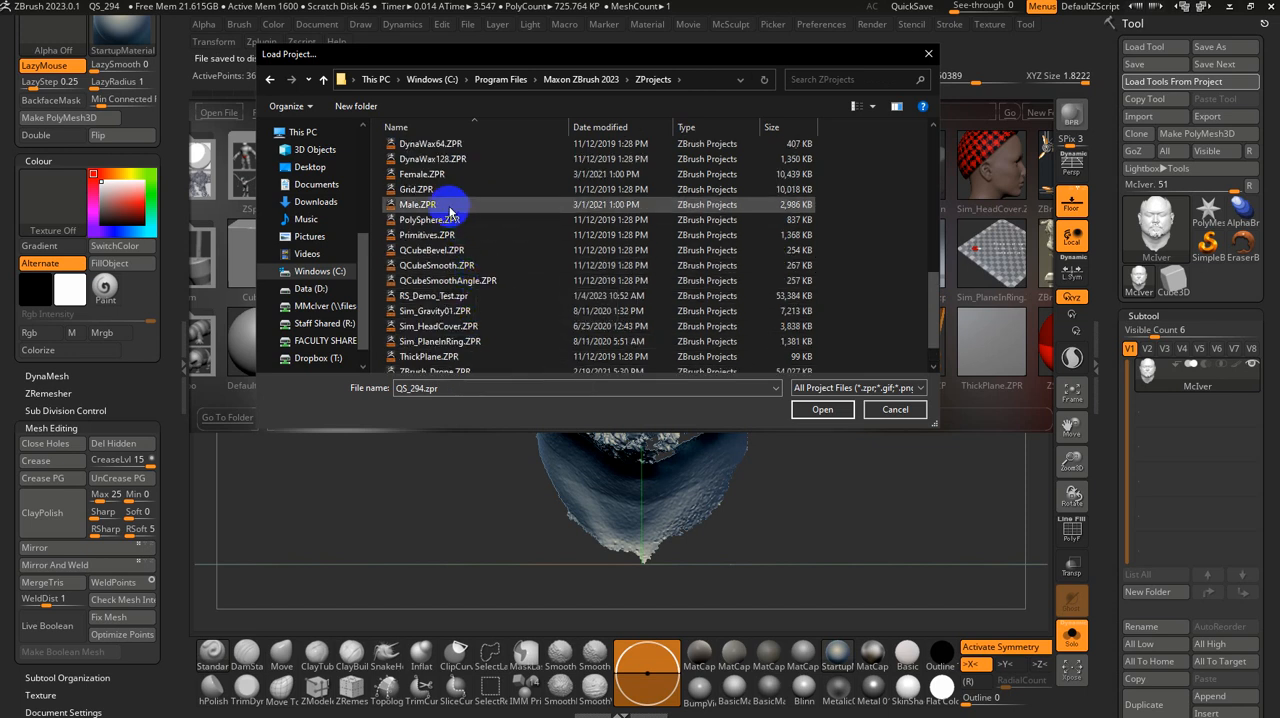
pyautogui.scroll(1, 450, 215)
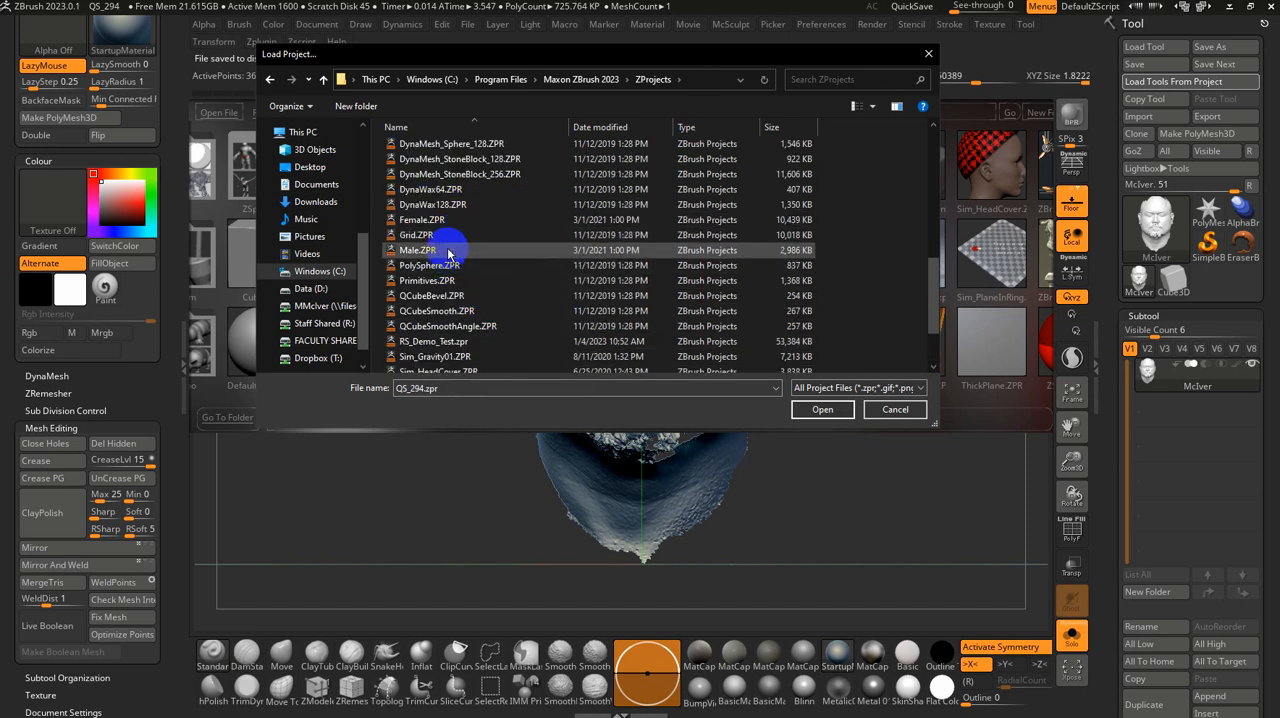
pyautogui.click(417, 250)
pyautogui.moveTo(529, 58); pyautogui.dragTo(538, 20)
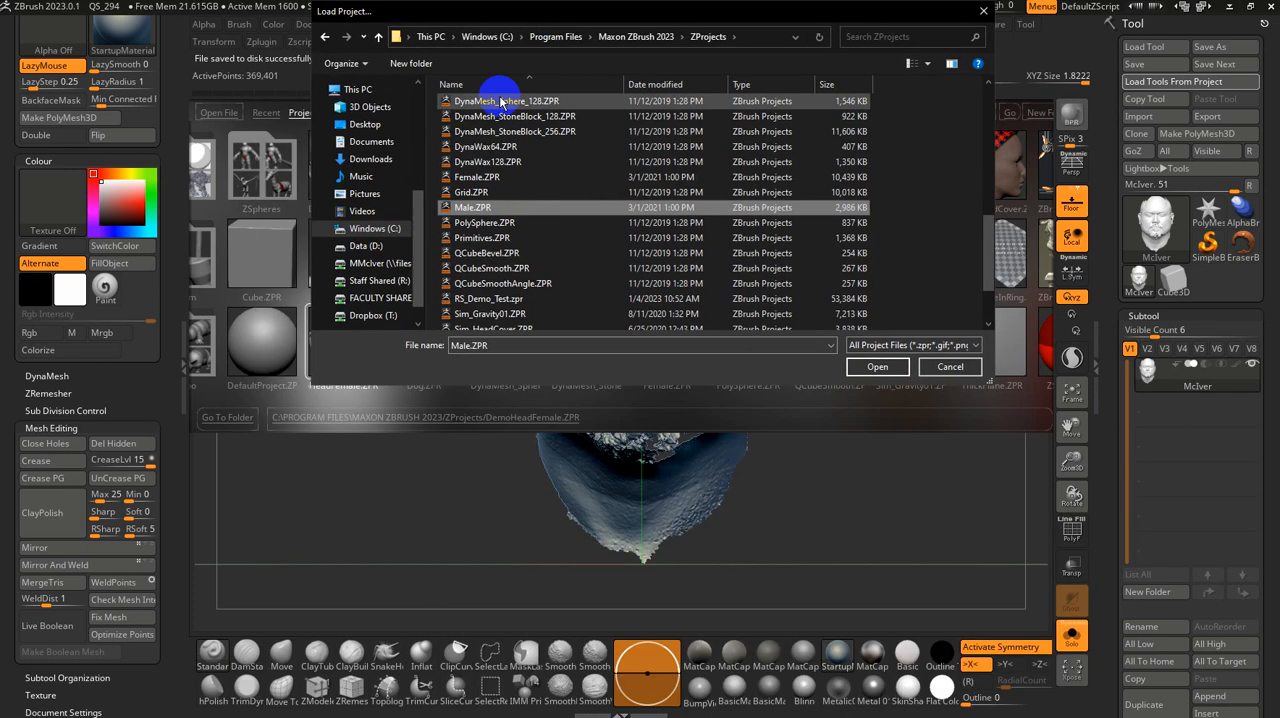
pyautogui.doubleClick(467, 208)
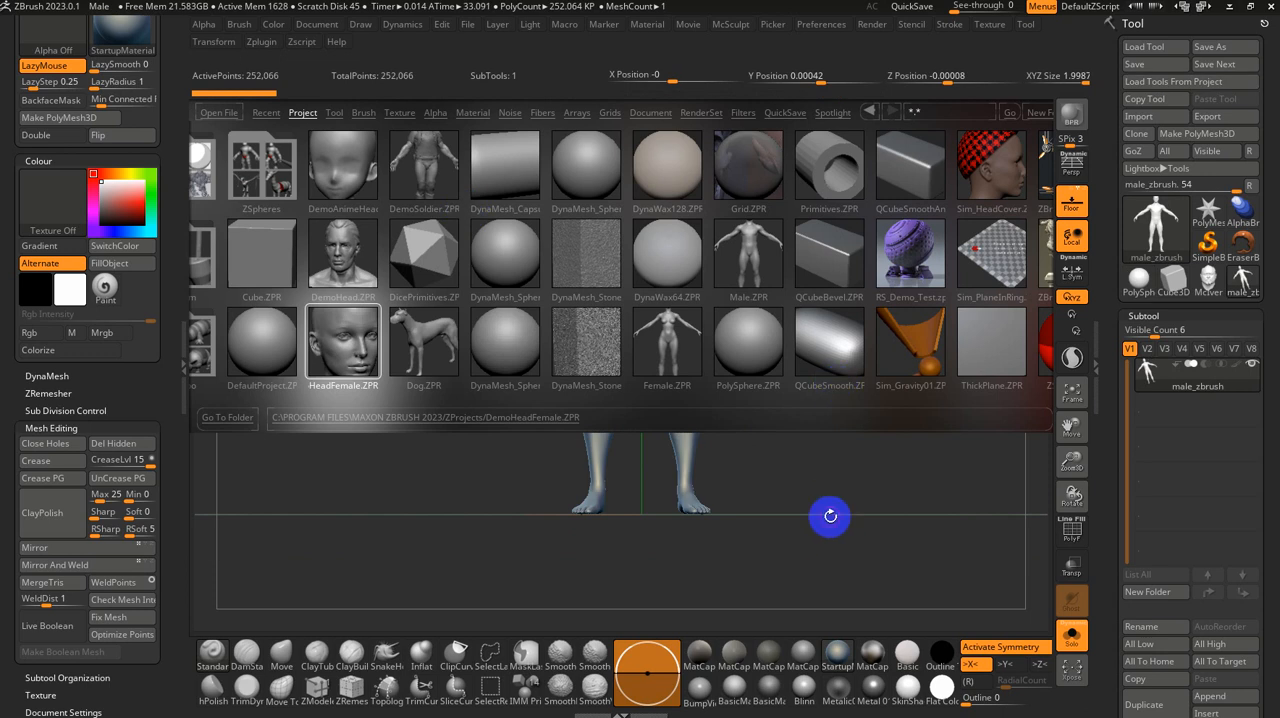
# Step: Close Lightbox and examine the male base mesh's head and upper body up close, including its polyframe
pyautogui.press(',')
pyautogui.keyDown('ctrl'); pyautogui.moveTo(782, 387); pyautogui.dragTo(780, 503, button='right'); pyautogui.keyUp('ctrl')
pyautogui.keyDown('alt'); pyautogui.moveTo(818, 375); pyautogui.dragTo(806, 709, button='right'); pyautogui.keyUp('alt')
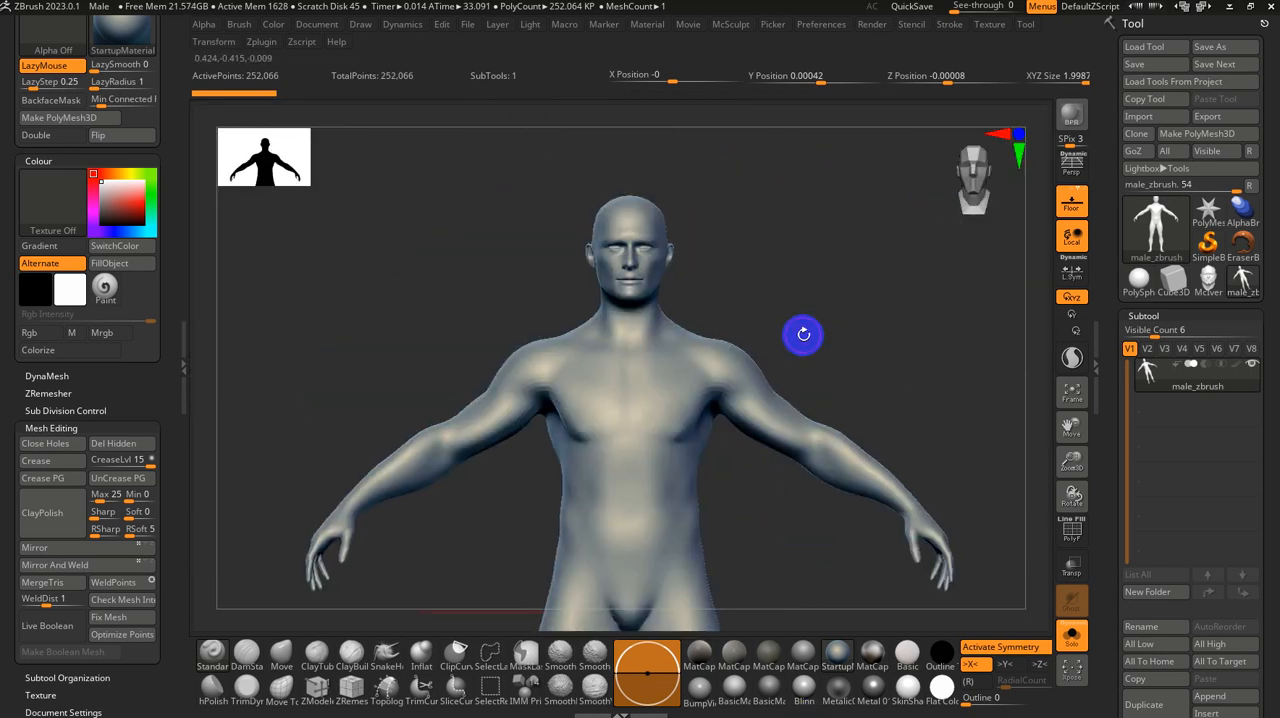
pyautogui.moveTo(803, 335); pyautogui.dragTo(856, 495, button='right')
pyautogui.keyDown('alt'); pyautogui.moveTo(883, 333); pyautogui.dragTo(846, 687, button='right'); pyautogui.keyUp('alt')
pyautogui.moveTo(919, 379); pyautogui.dragTo(891, 348, button='right')
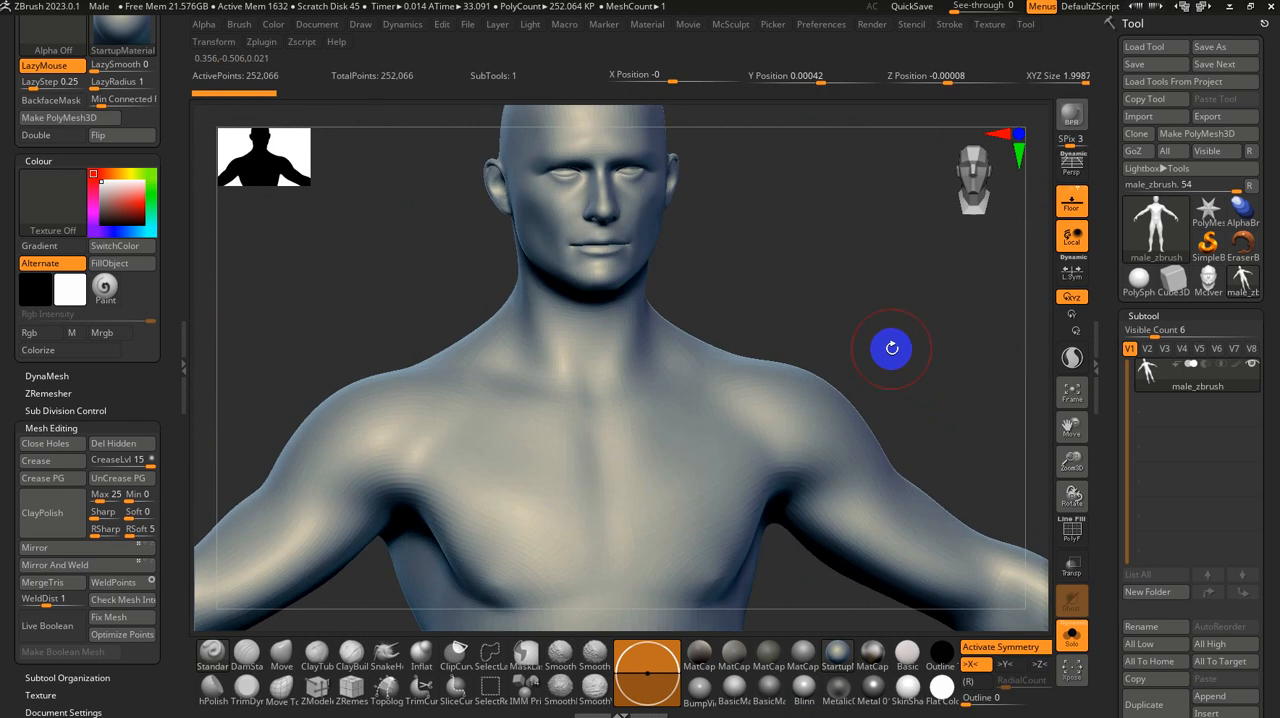
pyautogui.hotkey('shift', 'f')
pyautogui.hotkey('shift', 'f')
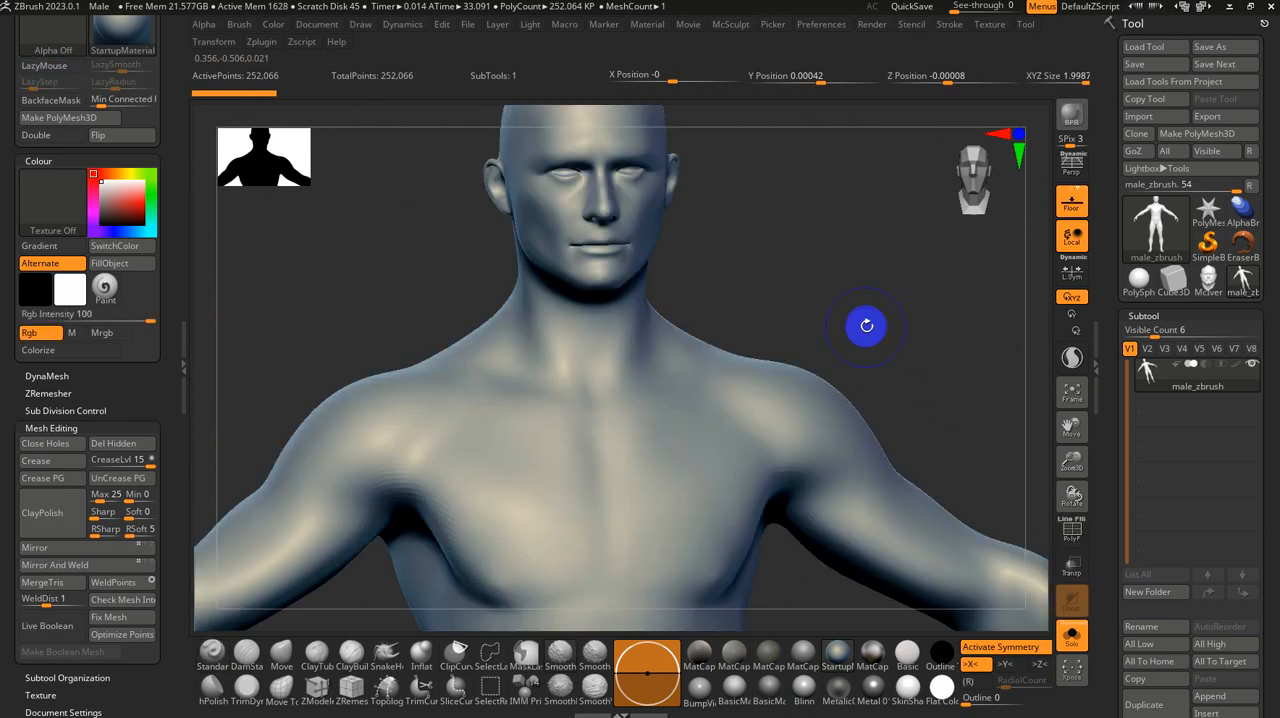
pyautogui.hotkey('shift', 'f')
pyautogui.hotkey('shift', 'f')
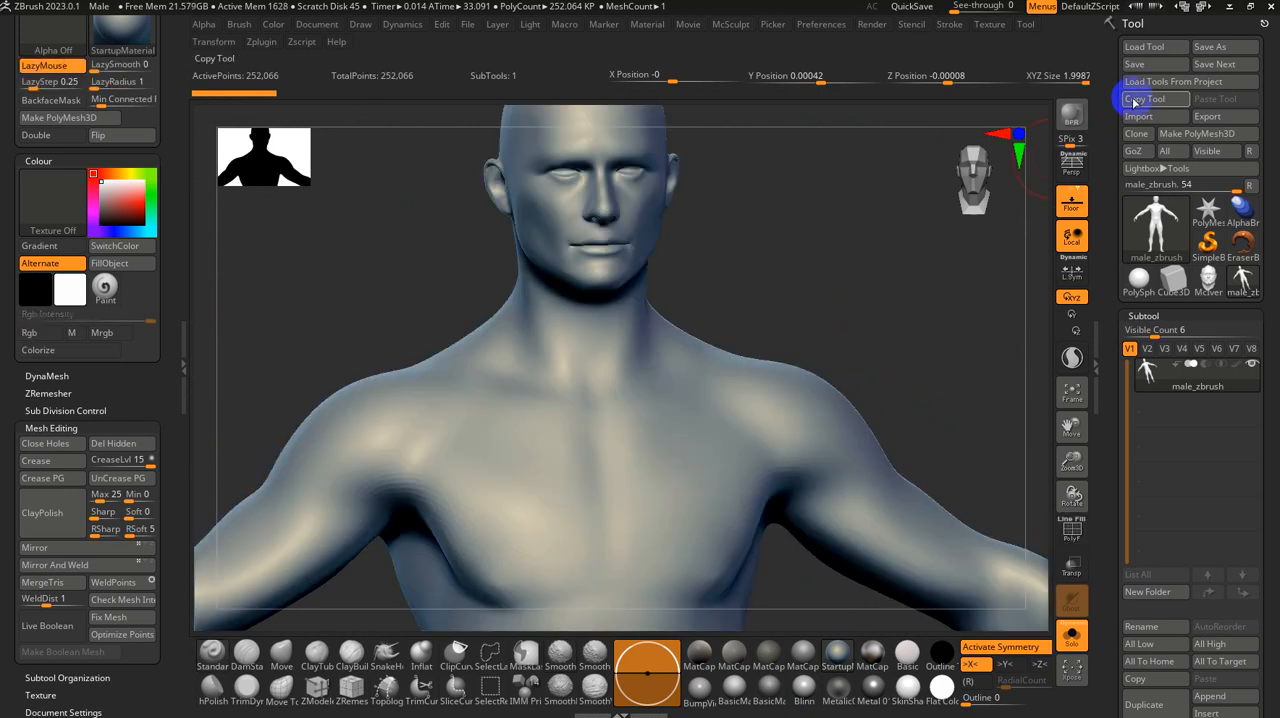
# Step: Load the Nickz_humanMaleAverage.ZTL tool from the ZTools folder of the Maxon ZBrush 2023 installation
pyautogui.click(1155, 47)
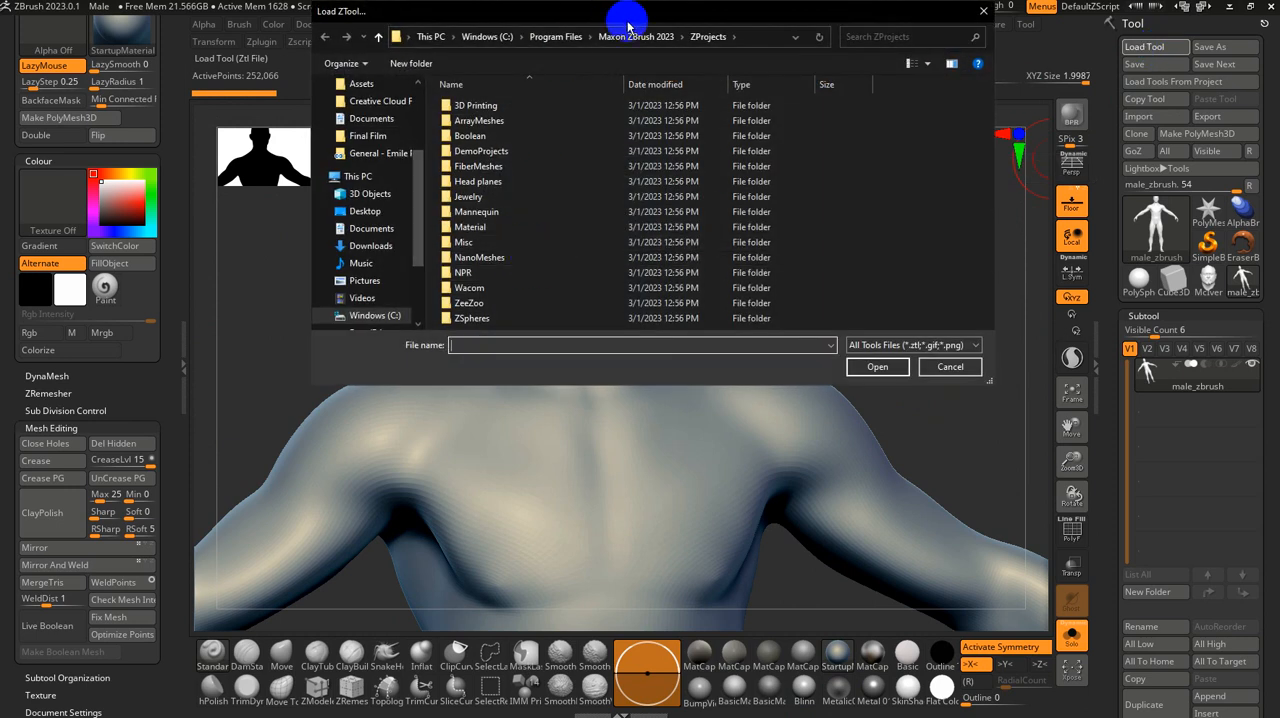
pyautogui.click(634, 38)
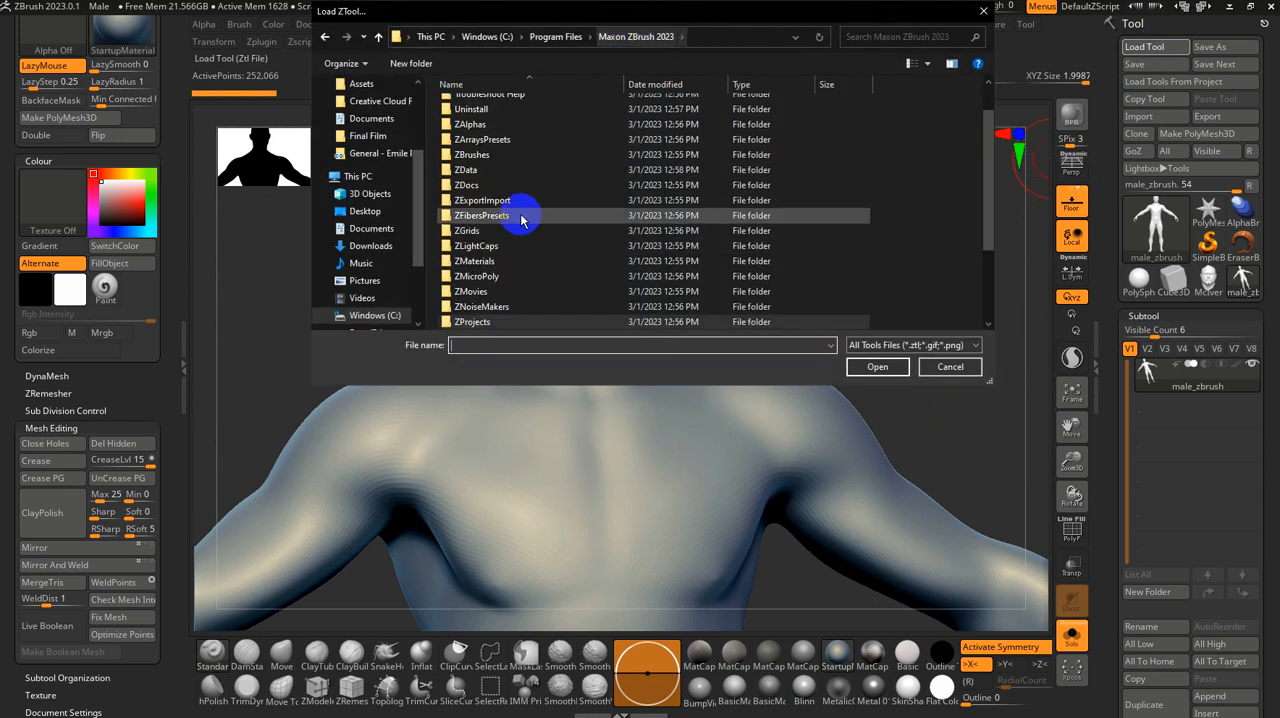
pyautogui.scroll(-10, 515, 245)
pyautogui.doubleClick(468, 322)
pyautogui.scroll(-3, 500, 251)
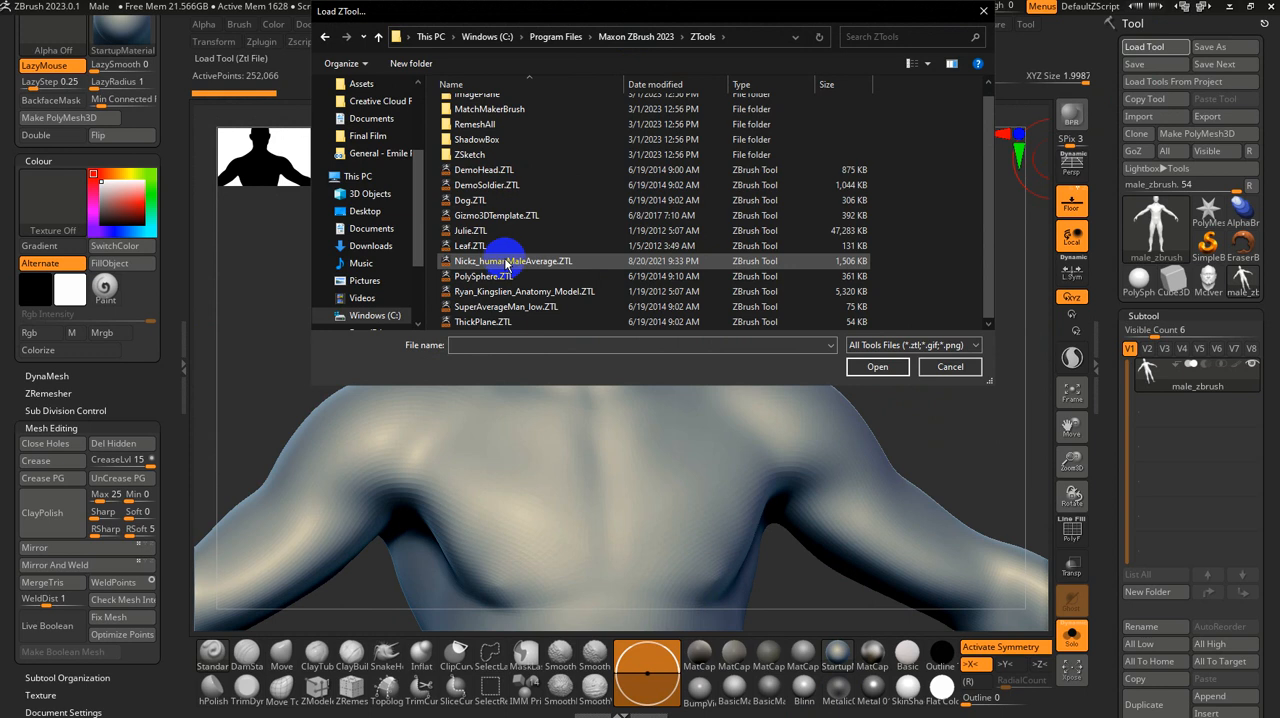
pyautogui.click(500, 262)
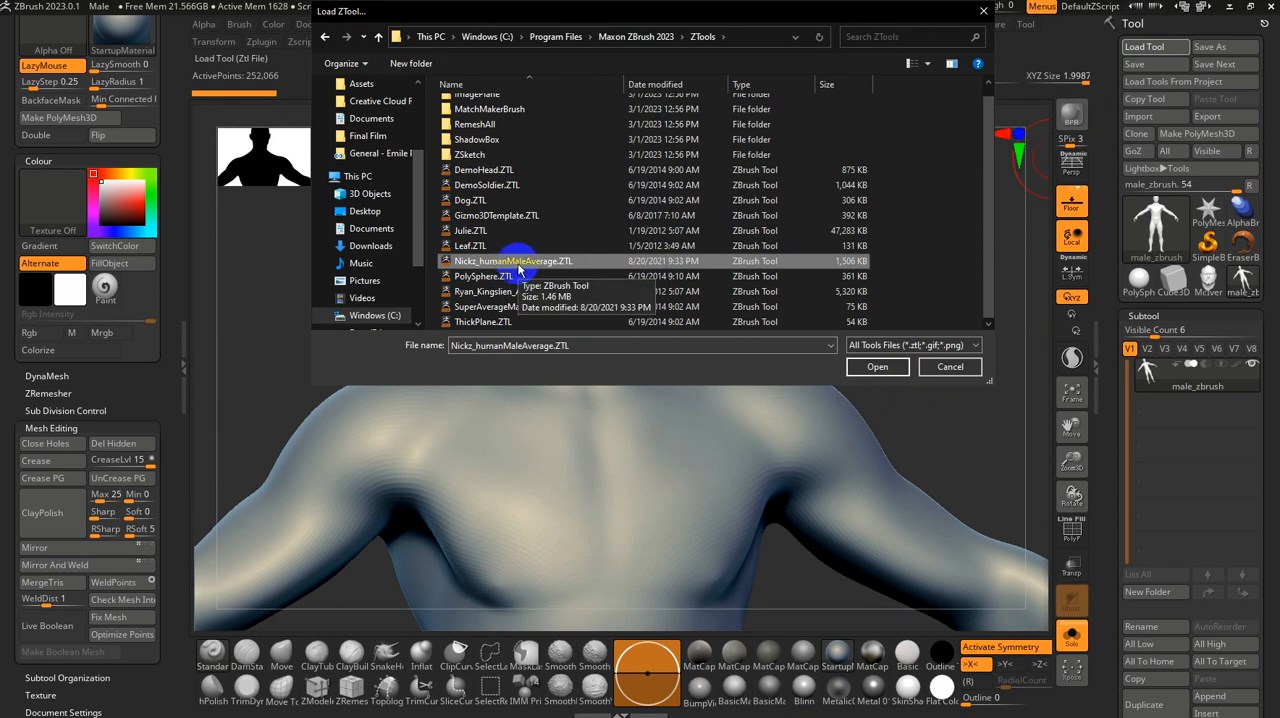
pyautogui.doubleClick(518, 265)
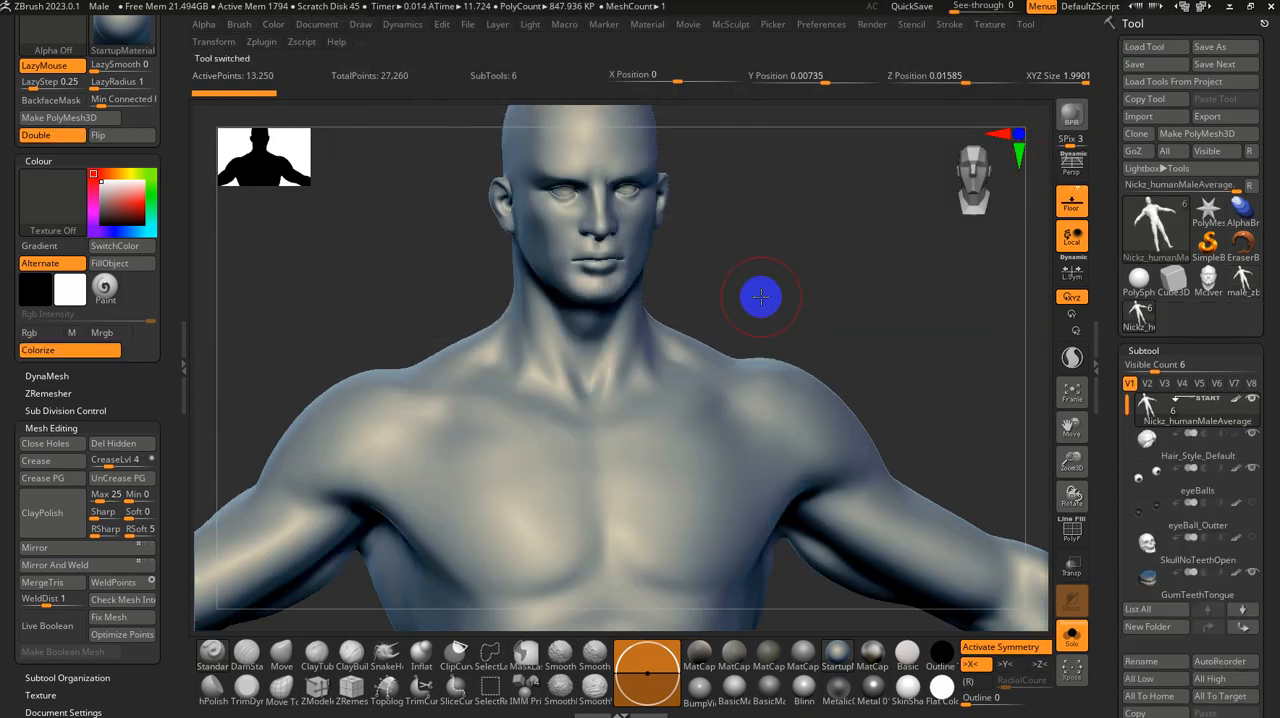
# Step: Hide the torso, arm and leg polygroups of the human male average body, leaving only the head and neck visible
pyautogui.press('f')
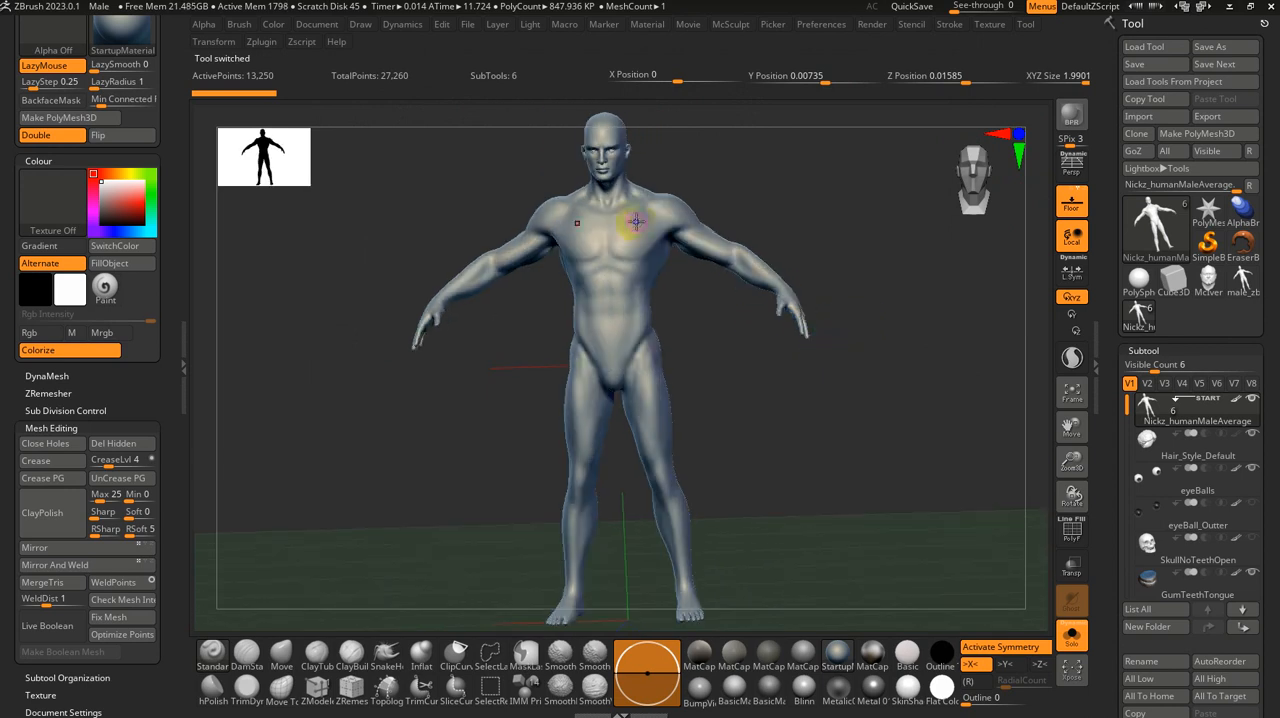
pyautogui.keyDown('ctrl'); pyautogui.keyDown('shift'); pyautogui.click(632, 221); pyautogui.keyUp('shift'); pyautogui.keyUp('ctrl')
pyautogui.keyDown('ctrl'); pyautogui.keyDown('shift'); pyautogui.click(631, 220); pyautogui.keyUp('shift'); pyautogui.keyUp('ctrl')
pyautogui.keyDown('ctrl'); pyautogui.keyDown('alt'); pyautogui.keyDown('shift'); pyautogui.click(664, 208); pyautogui.keyUp('shift'); pyautogui.keyUp('alt'); pyautogui.keyUp('ctrl')
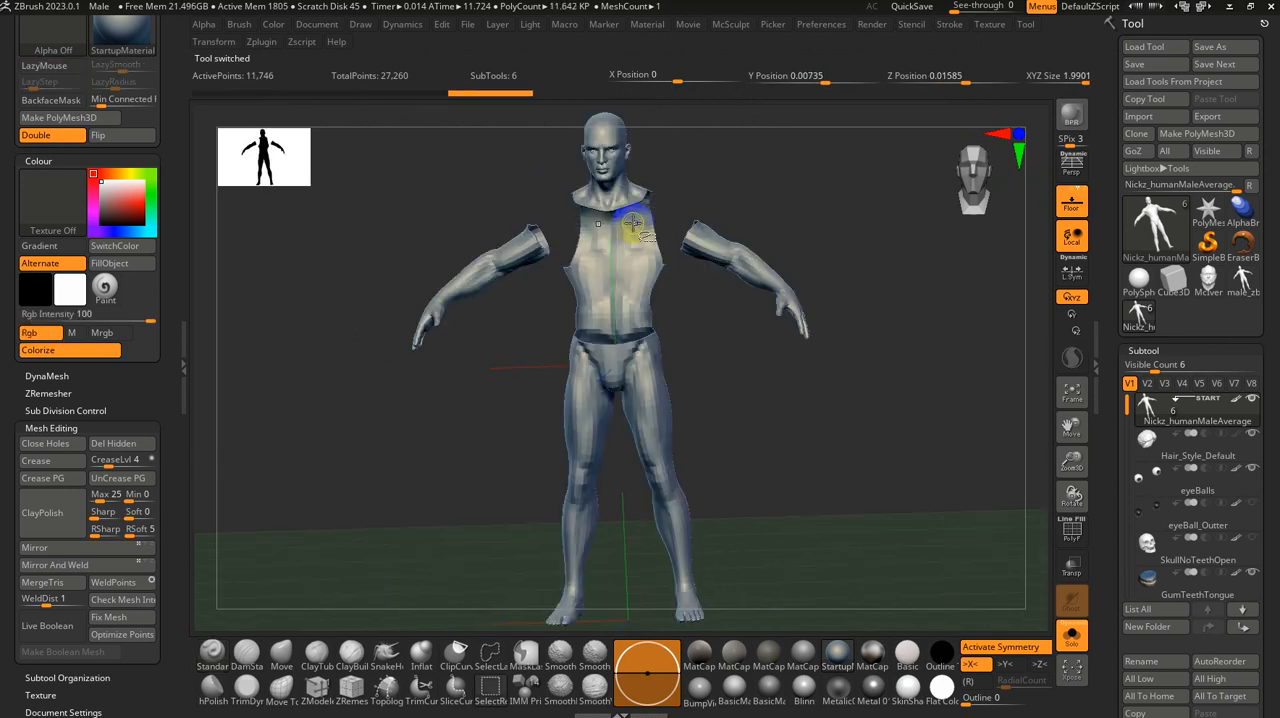
pyautogui.keyDown('ctrl'); pyautogui.keyDown('alt'); pyautogui.keyDown('shift'); pyautogui.click(673, 252); pyautogui.keyUp('shift'); pyautogui.keyUp('alt'); pyautogui.keyUp('ctrl')
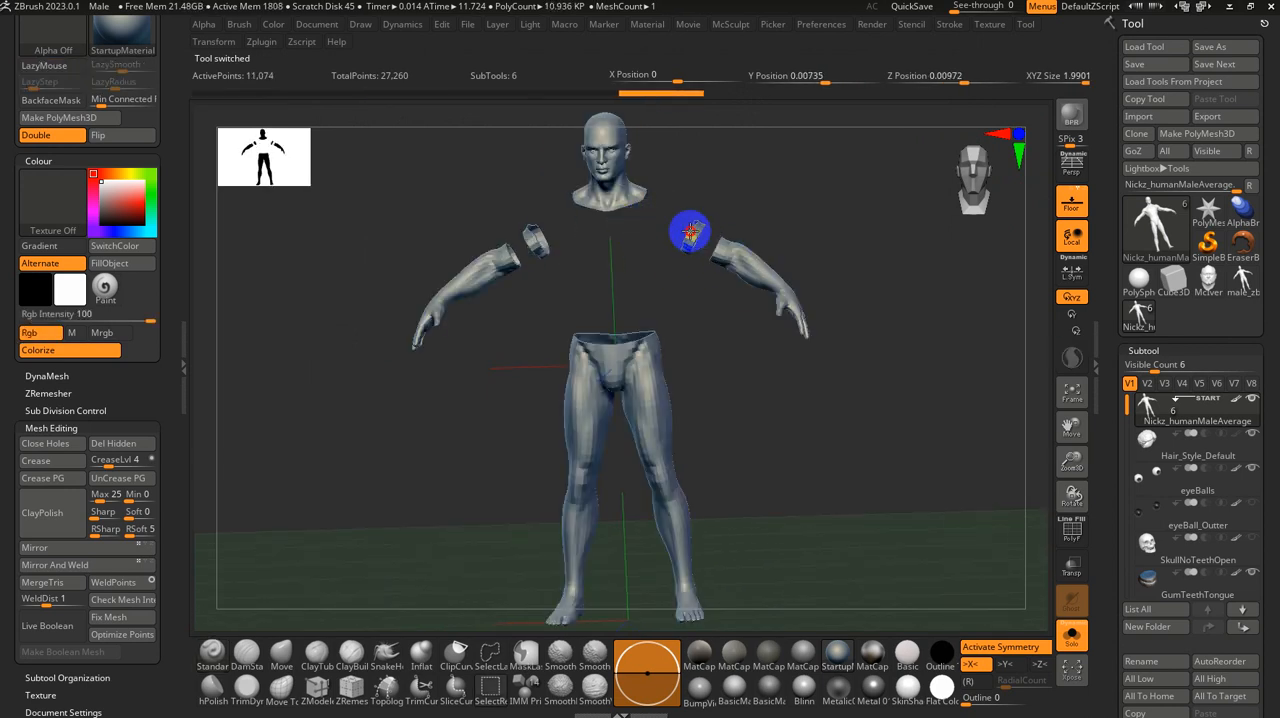
pyautogui.keyDown('ctrl'); pyautogui.keyDown('alt'); pyautogui.keyDown('shift'); pyautogui.click(691, 231); pyautogui.keyUp('shift'); pyautogui.keyUp('alt'); pyautogui.keyUp('ctrl')
pyautogui.moveTo(700, 285); pyautogui.dragTo(711, 321, button='right')
pyautogui.keyDown('ctrl'); pyautogui.keyDown('alt'); pyautogui.keyDown('shift'); pyautogui.moveTo(690, 229); pyautogui.dragTo(451, 677); pyautogui.keyUp('shift'); pyautogui.keyUp('alt'); pyautogui.keyUp('ctrl')
pyautogui.keyDown('ctrl'); pyautogui.moveTo(697, 419); pyautogui.dragTo(704, 537, button='right'); pyautogui.keyUp('ctrl')
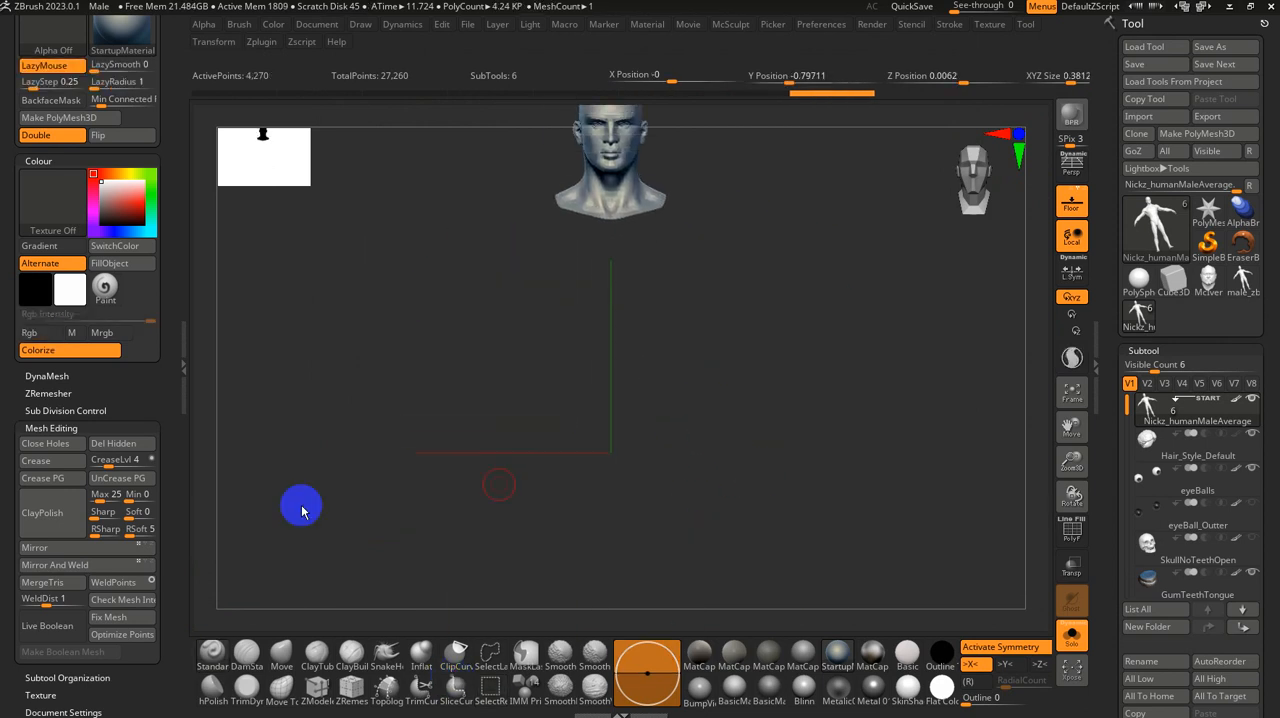
# Step: Try to delete the hidden body geometry, and remove the MouthOpen and ArmsDown layers from the human male average mesh
pyautogui.click(113, 443)
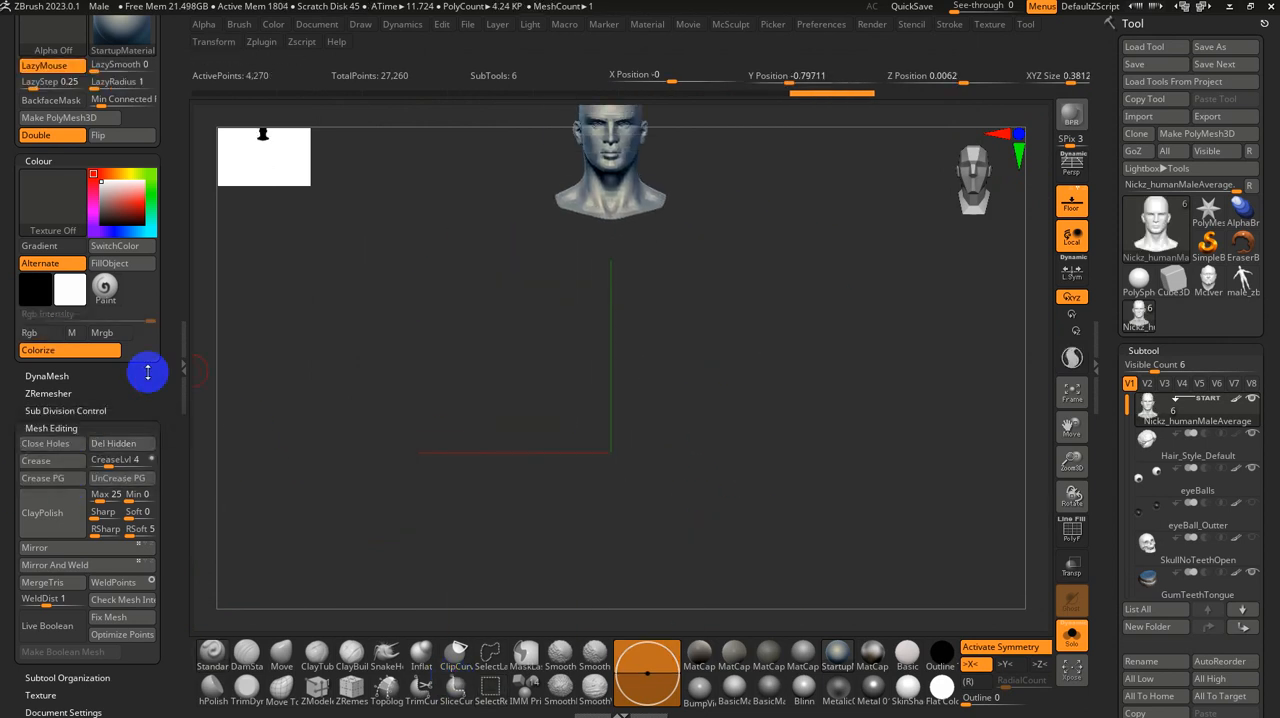
pyautogui.click(140, 443)
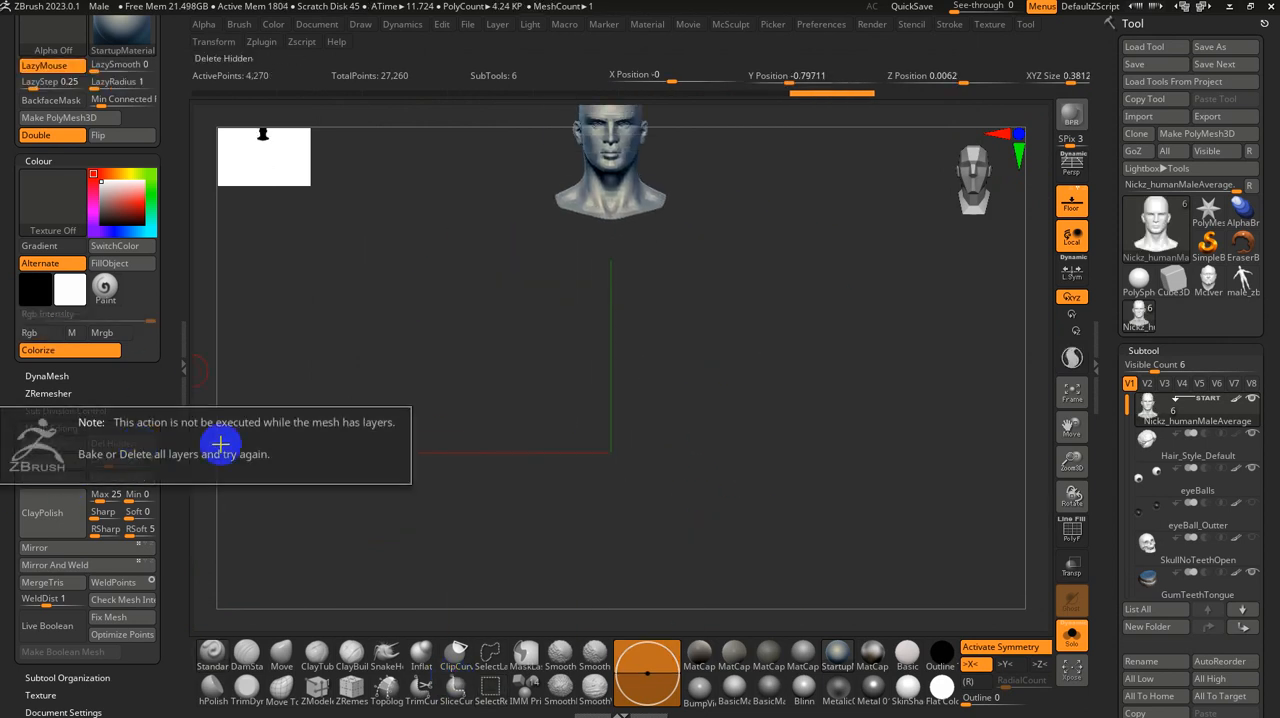
pyautogui.click(1150, 349)
pyautogui.moveTo(1114, 583); pyautogui.dragTo(1126, 422)
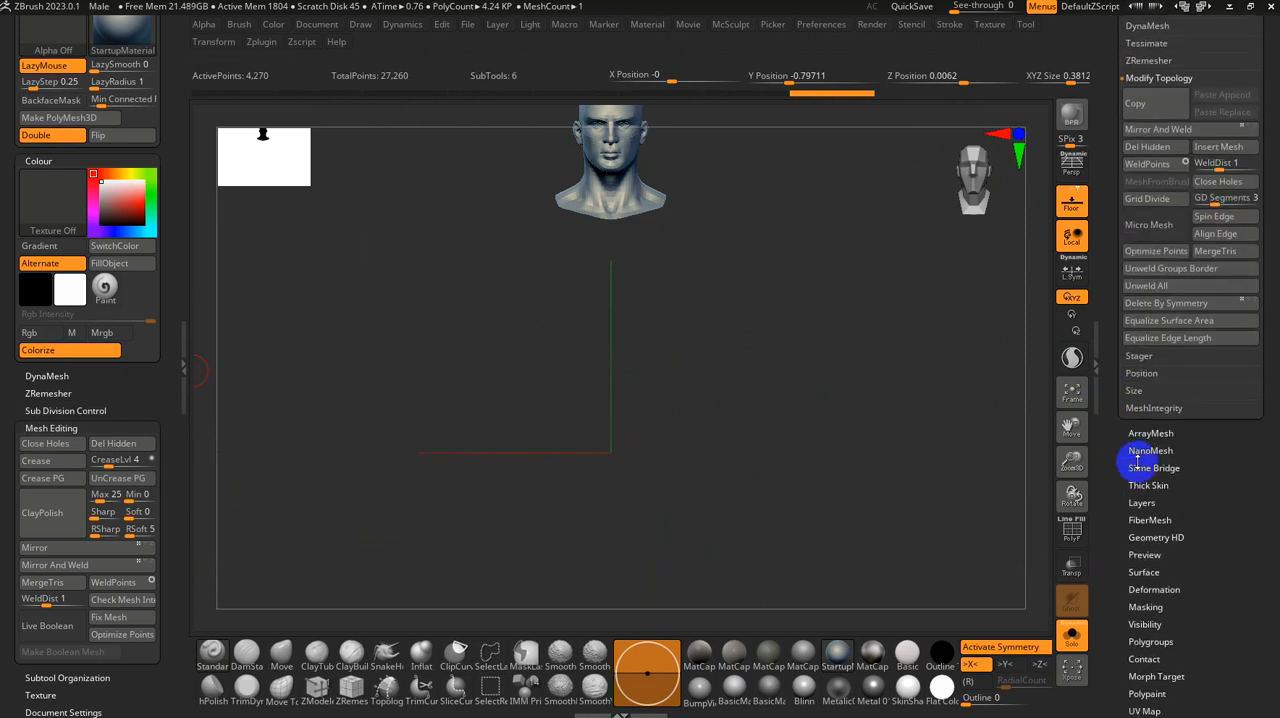
pyautogui.click(1141, 502)
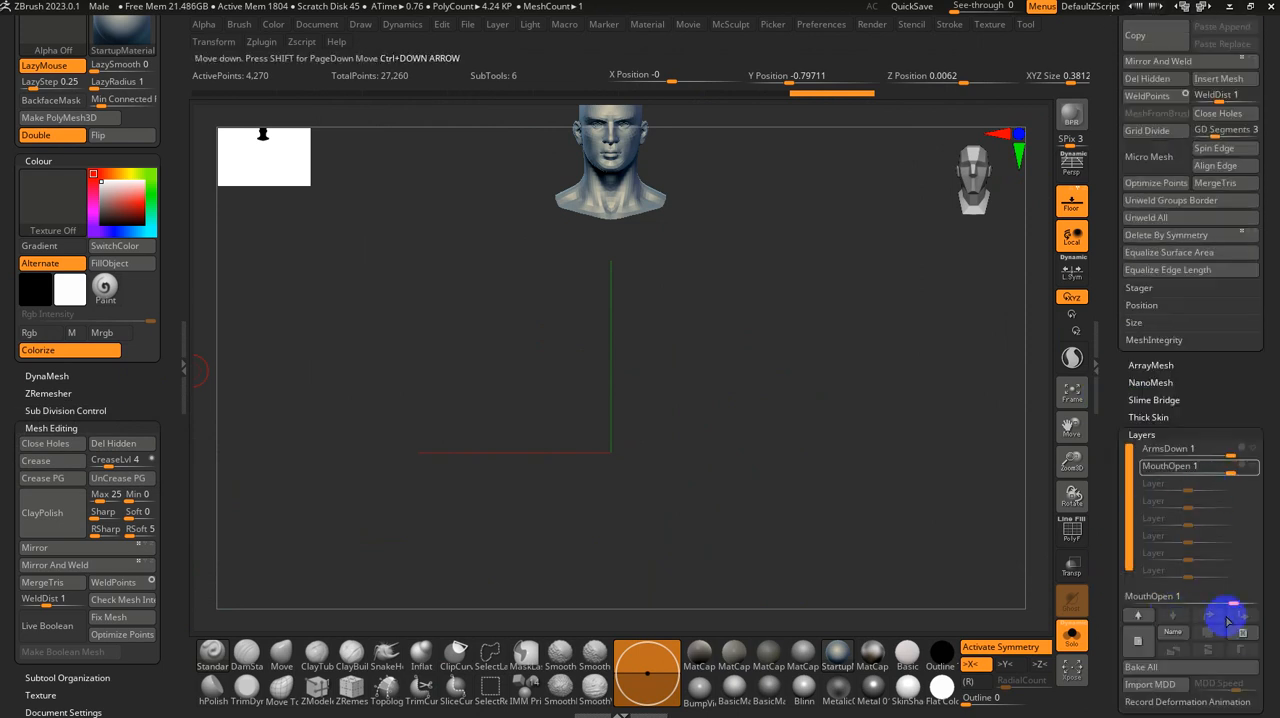
pyautogui.click(1243, 632)
pyautogui.click(1243, 632)
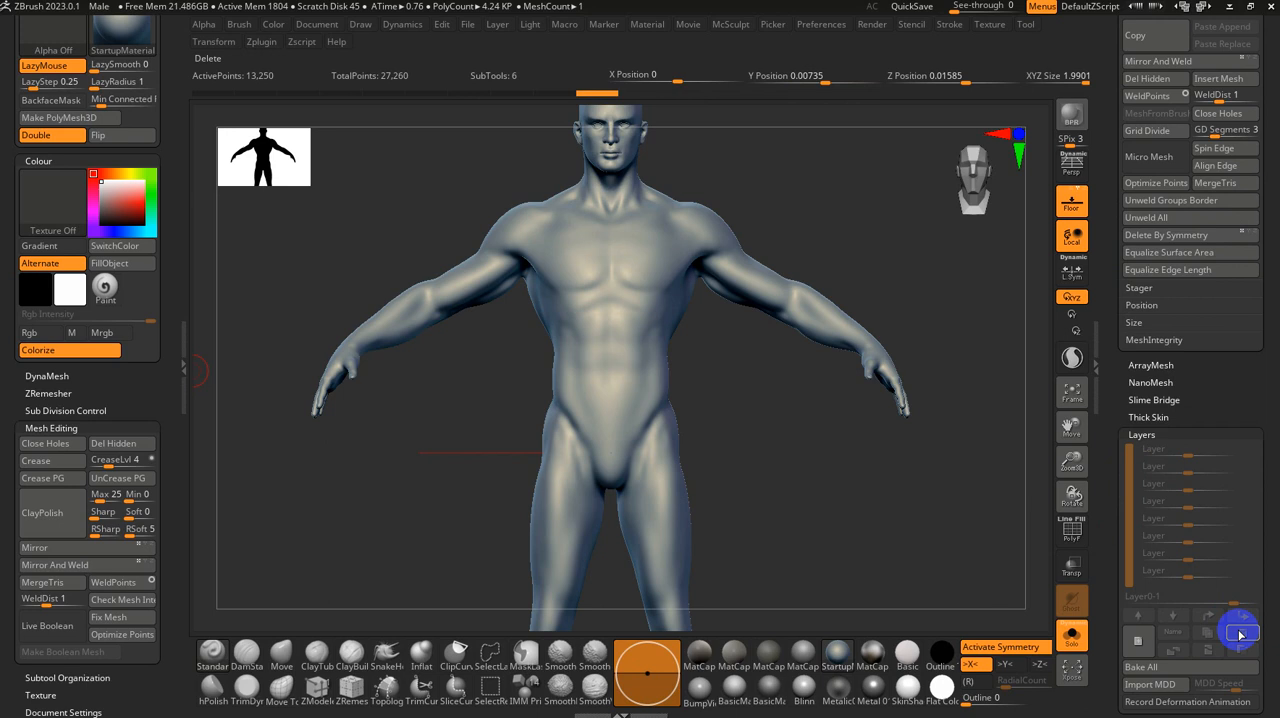
# Step: Hide the shoulder, arm, torso and leg polygroups of the restored body, leaving only the head and neck visible
pyautogui.keyDown('ctrl'); pyautogui.keyDown('shift'); pyautogui.click(655, 228); pyautogui.keyUp('shift'); pyautogui.keyUp('ctrl')
pyautogui.keyDown('ctrl'); pyautogui.keyDown('shift'); pyautogui.click(655, 228); pyautogui.keyUp('shift'); pyautogui.keyUp('ctrl')
pyautogui.keyDown('ctrl'); pyautogui.keyDown('shift'); pyautogui.click(715, 230); pyautogui.keyUp('shift'); pyautogui.keyUp('ctrl')
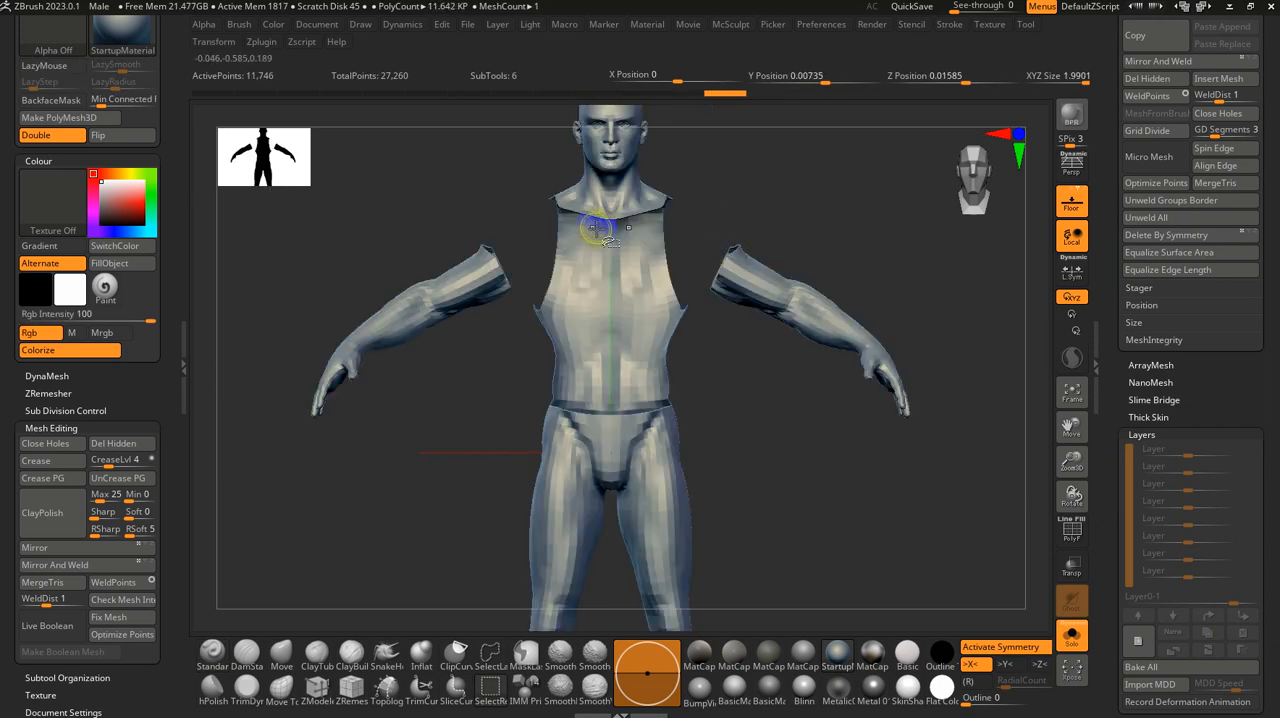
pyautogui.keyDown('ctrl'); pyautogui.keyDown('shift'); pyautogui.click(620, 294); pyautogui.keyUp('shift'); pyautogui.keyUp('ctrl')
pyautogui.moveTo(580, 262)
pyautogui.keyDown('ctrl'); pyautogui.keyDown('alt'); pyautogui.keyDown('shift'); pyautogui.mouseDown()
pyautogui.moveTo(92, 470)
pyautogui.moveTo(83, 536)
pyautogui.mouseUp(); pyautogui.keyUp('shift'); pyautogui.keyUp('alt'); pyautogui.keyUp('ctrl')
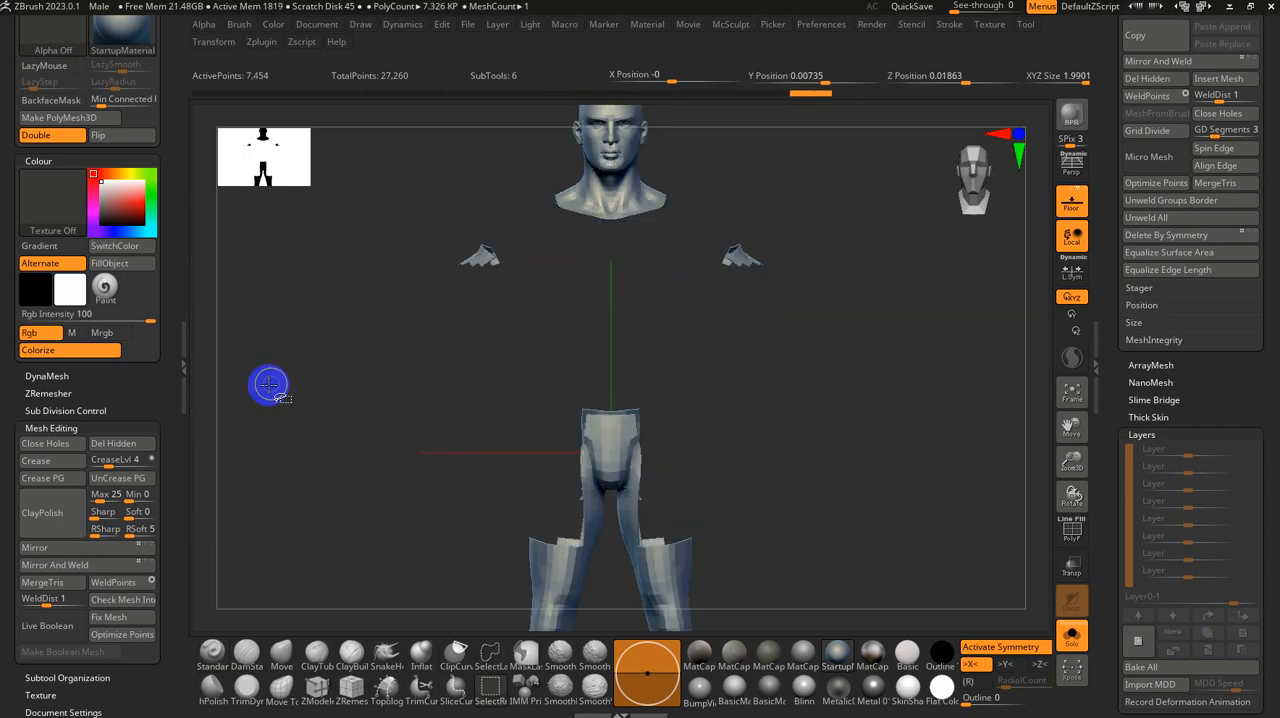
pyautogui.keyDown('ctrl'); pyautogui.keyDown('alt'); pyautogui.keyDown('shift'); pyautogui.moveTo(405, 235); pyautogui.dragTo(538, 354); pyautogui.keyUp('shift'); pyautogui.keyUp('alt'); pyautogui.keyUp('ctrl')
pyautogui.keyDown('alt'); pyautogui.moveTo(663, 366); pyautogui.dragTo(418, 634); pyautogui.keyUp('alt')
pyautogui.keyDown('ctrl'); pyautogui.keyDown('shift'); pyautogui.click(749, 277); pyautogui.keyUp('shift'); pyautogui.keyUp('ctrl')
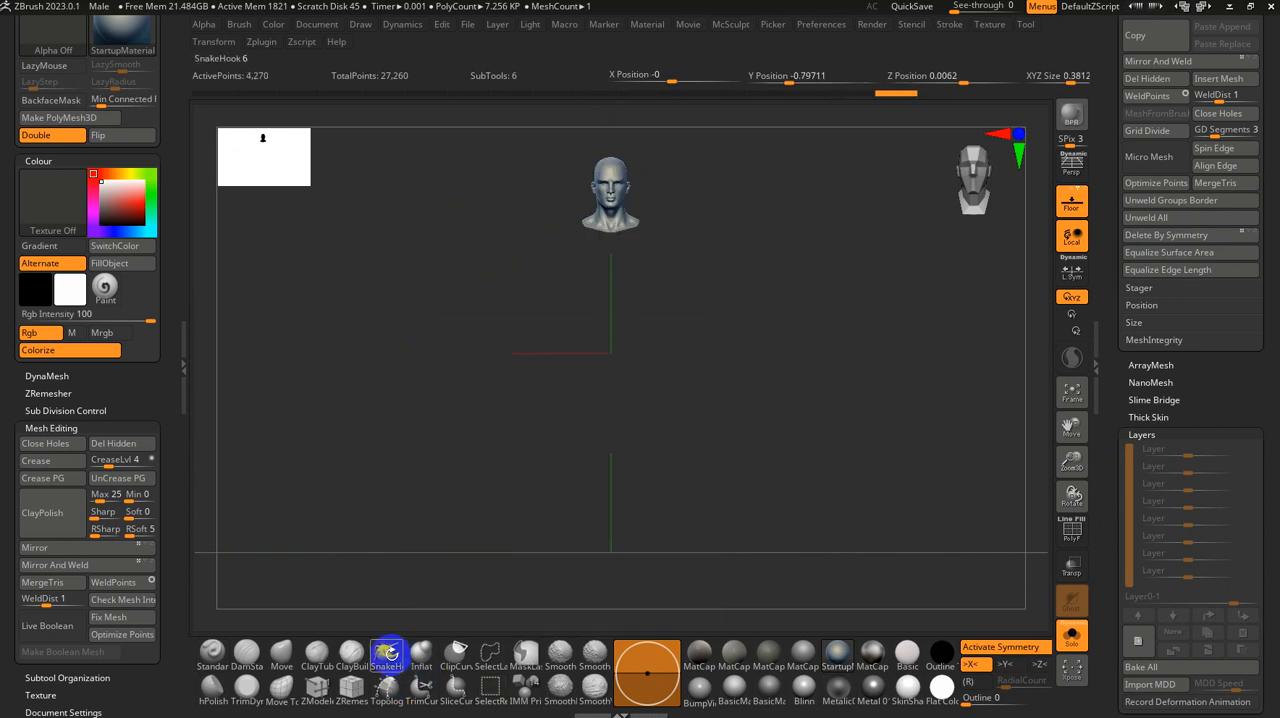
# Step: Delete the hidden body geometry permanently from the human male average mesh
pyautogui.click(140, 442)
pyautogui.press('f')
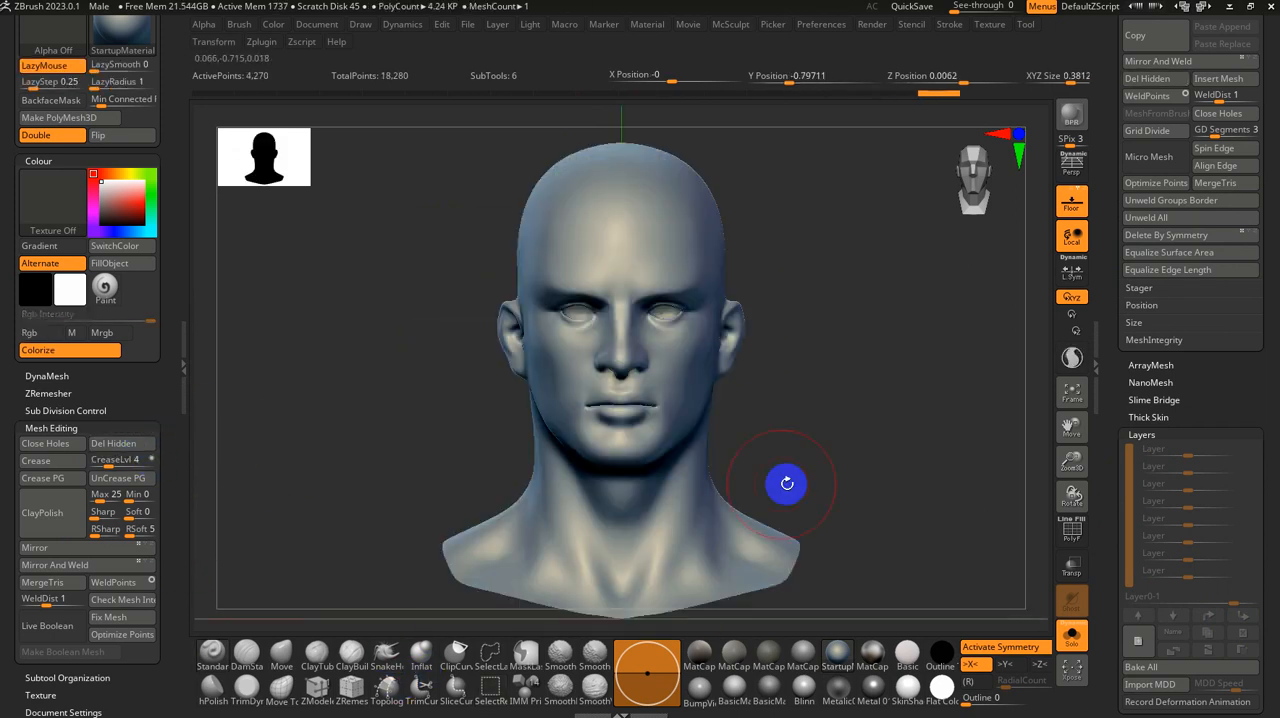
pyautogui.press('f')
pyautogui.press('f')
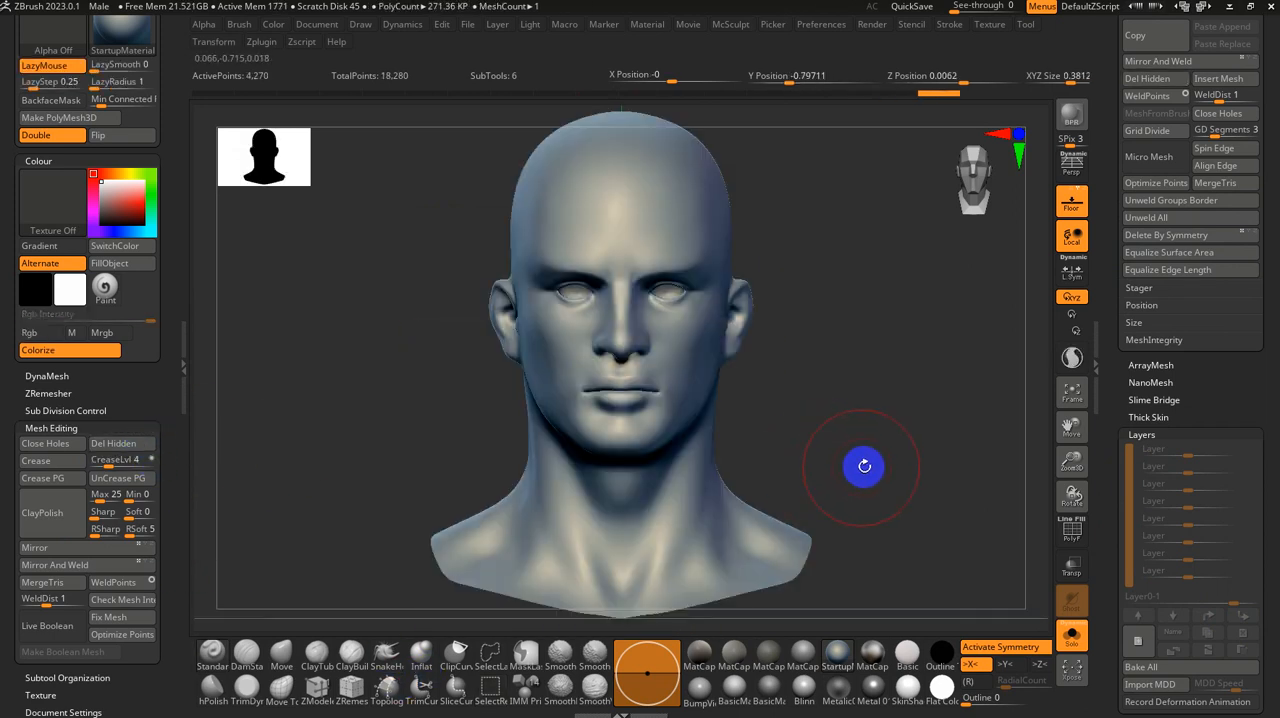
pyautogui.moveTo(864, 466); pyautogui.dragTo(791, 409)
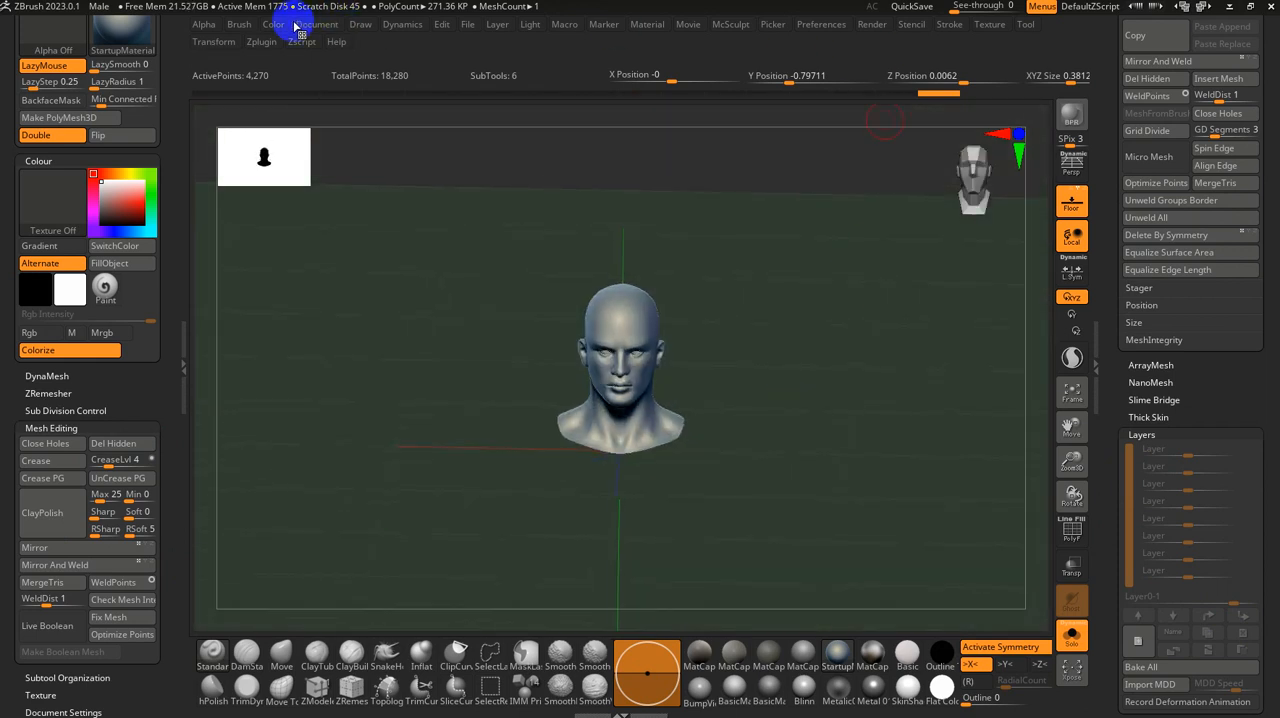
# Step: Set the pivot point of the isolated male head to recentre it in the scene, and check it from several angles
pyautogui.click(213, 41)
pyautogui.click(266, 224)
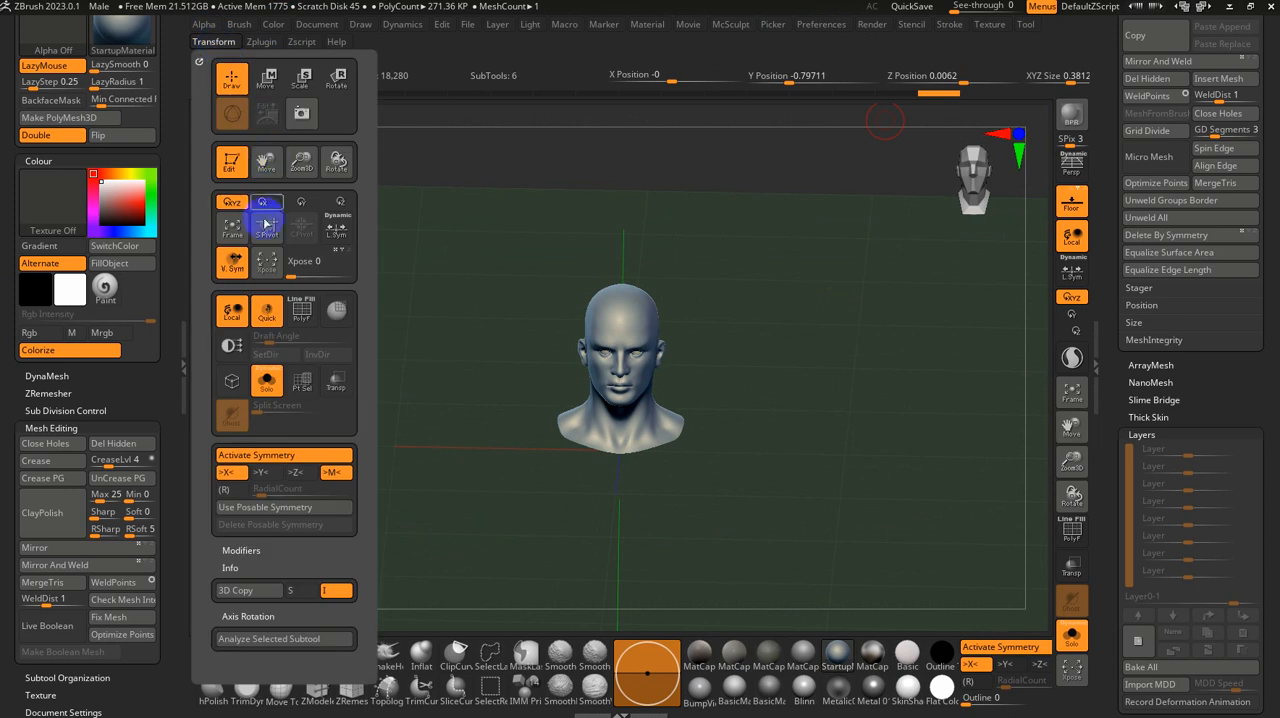
pyautogui.click(266, 228)
pyautogui.keyDown('shift'); pyautogui.moveTo(899, 417); pyautogui.dragTo(857, 600); pyautogui.keyUp('shift')
pyautogui.press('w')
pyautogui.moveTo(857, 397)
pyautogui.mouseDown()
pyautogui.moveTo(840, 418)
pyautogui.moveTo(867, 405)
pyautogui.mouseUp()
pyautogui.hotkey('shift', 'f')
pyautogui.moveTo(875, 316); pyautogui.dragTo(919, 349)
pyautogui.press('f')
pyautogui.moveTo(797, 363); pyautogui.dragTo(842, 305)
pyautogui.hotkey('shift', 'f')
pyautogui.moveTo(843, 335); pyautogui.dragTo(841, 296)
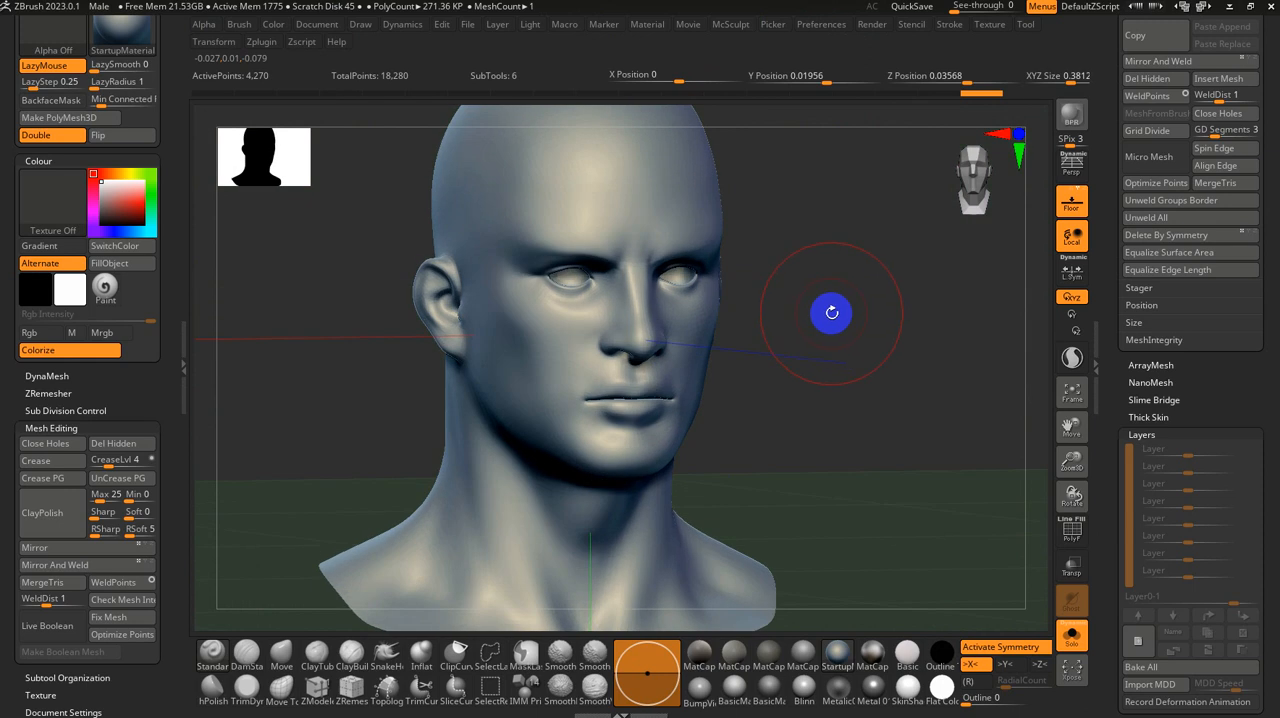
# Step: Switch to the scanned head and append Nickz_humanMaleAverage to it as a subtool, with Solo turned off to show both heads
pyautogui.moveTo(1109, 126); pyautogui.dragTo(1108, 306)
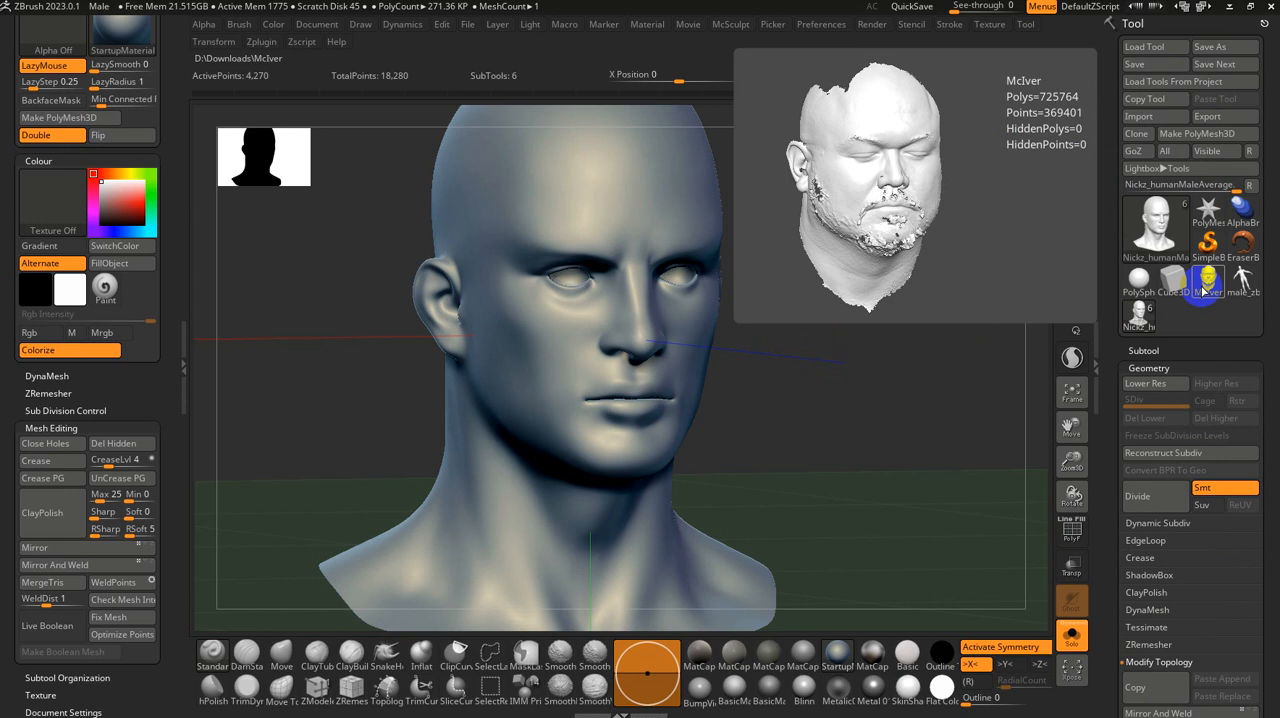
pyautogui.click(1206, 290)
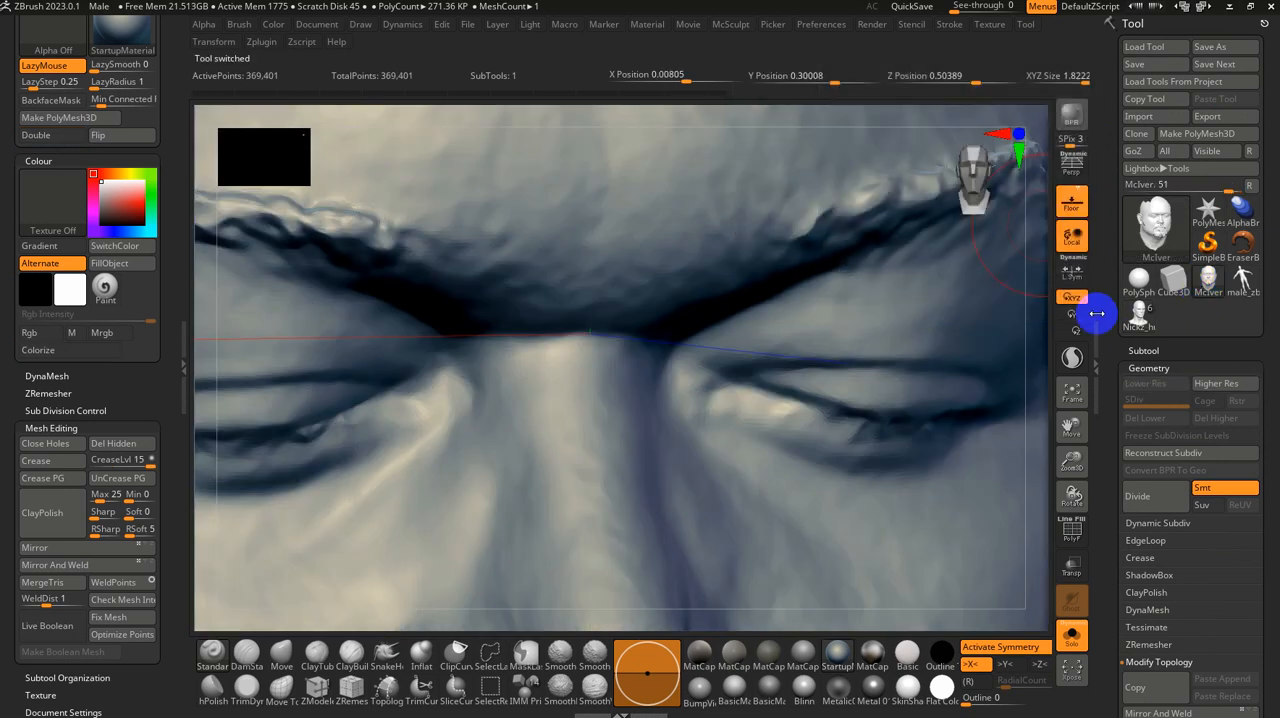
pyautogui.press('f')
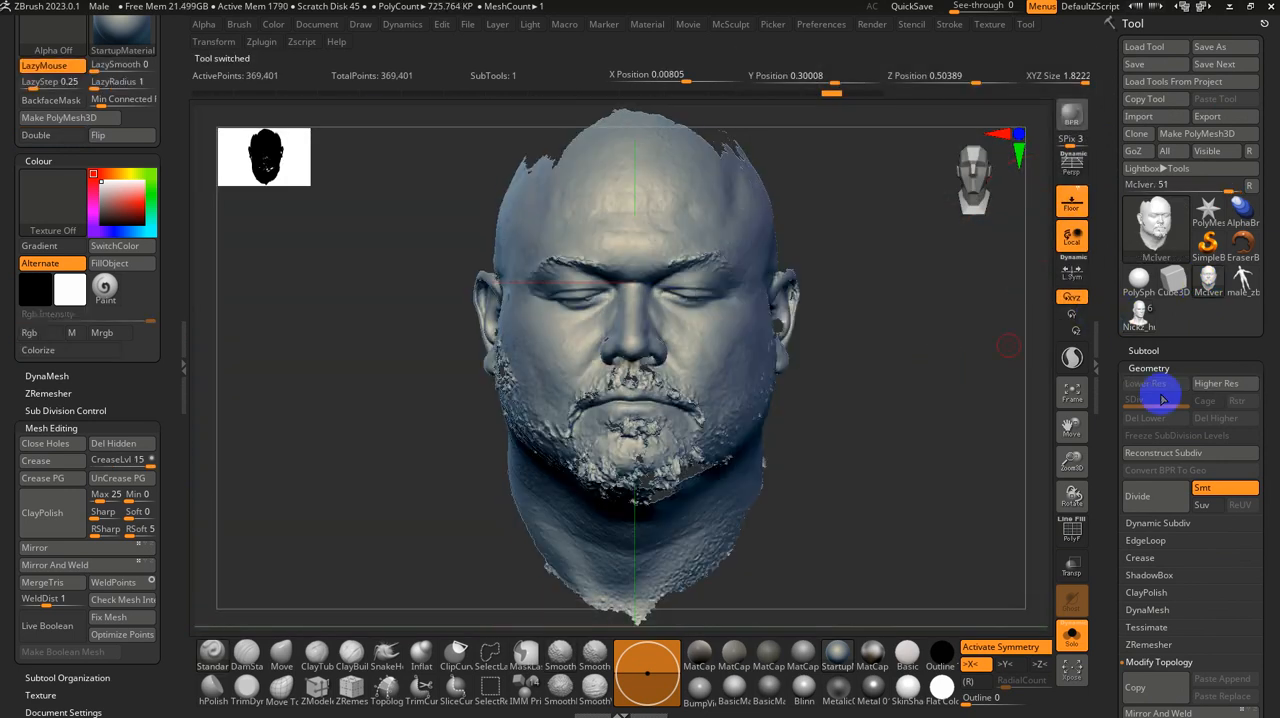
pyautogui.click(1150, 368)
pyautogui.click(1150, 199)
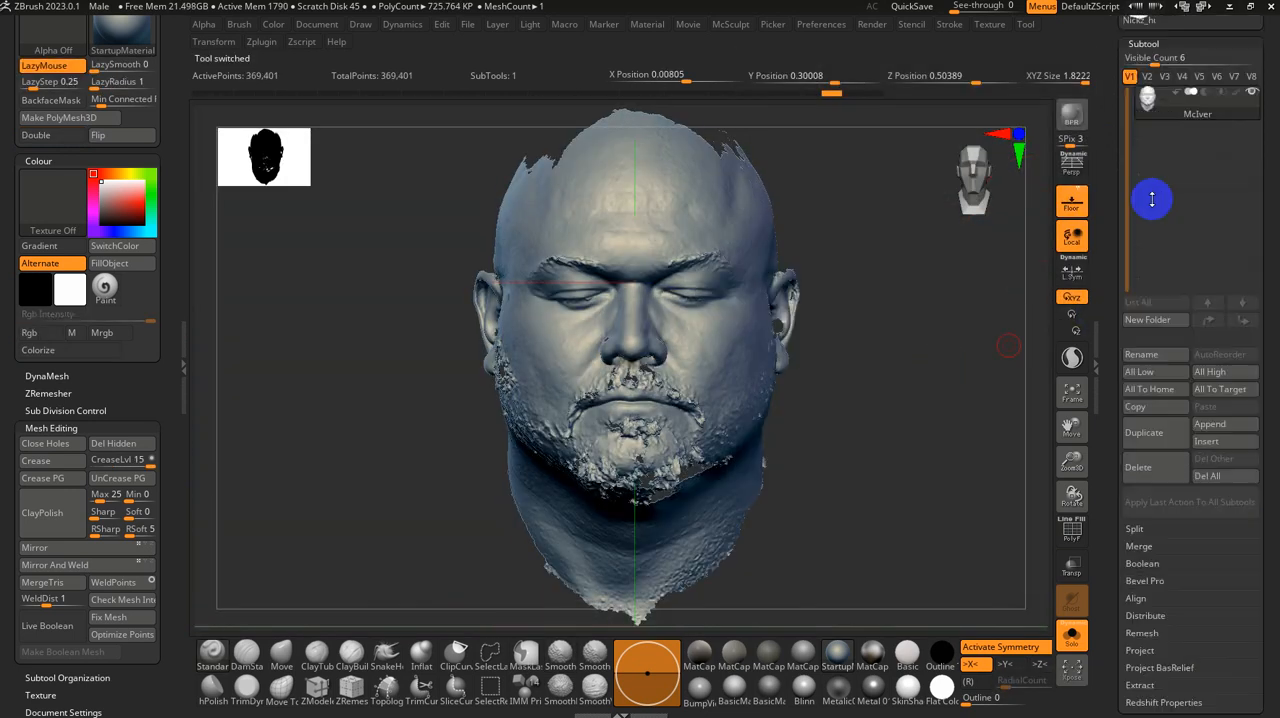
pyautogui.click(1211, 426)
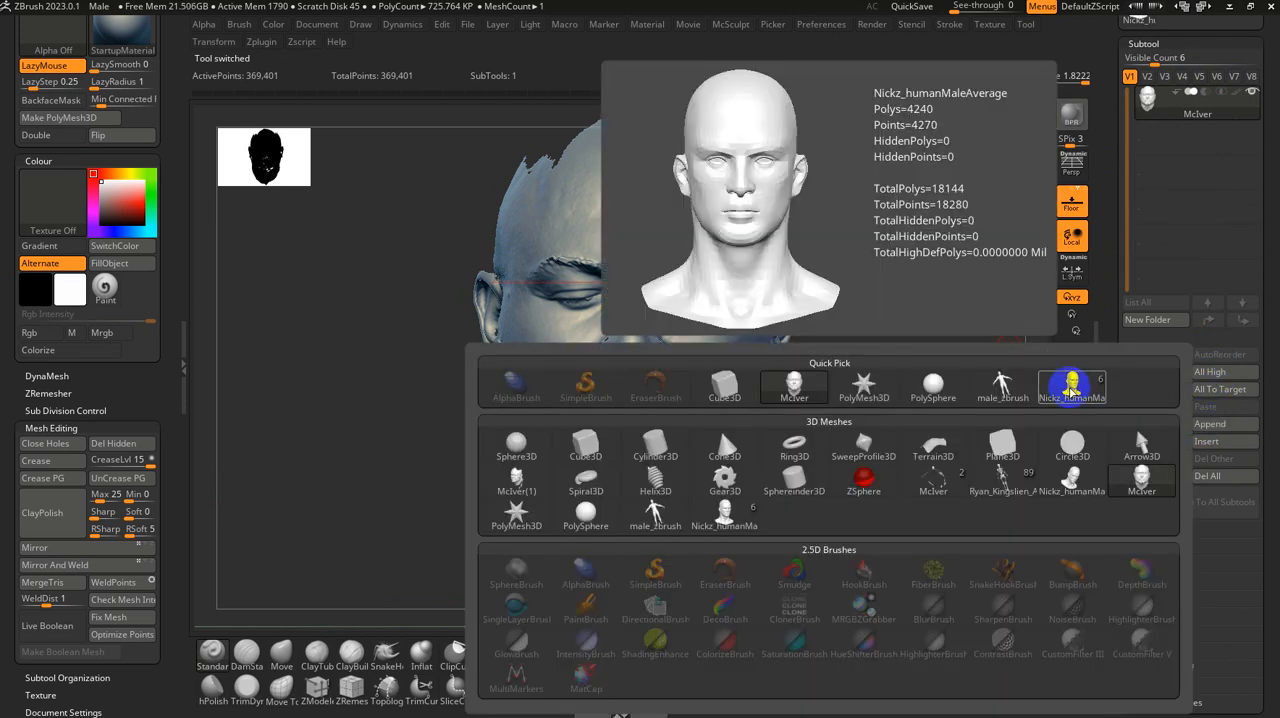
pyautogui.click(1071, 388)
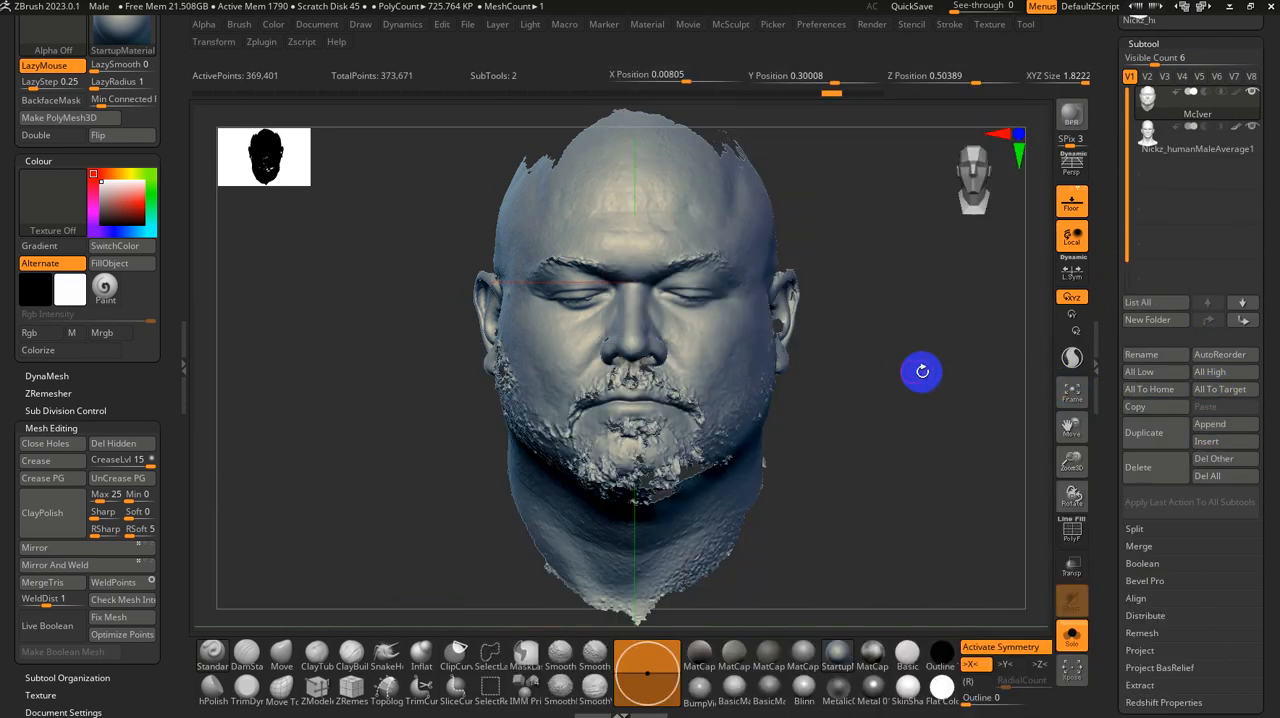
pyautogui.press('f')
pyautogui.click(1071, 635)
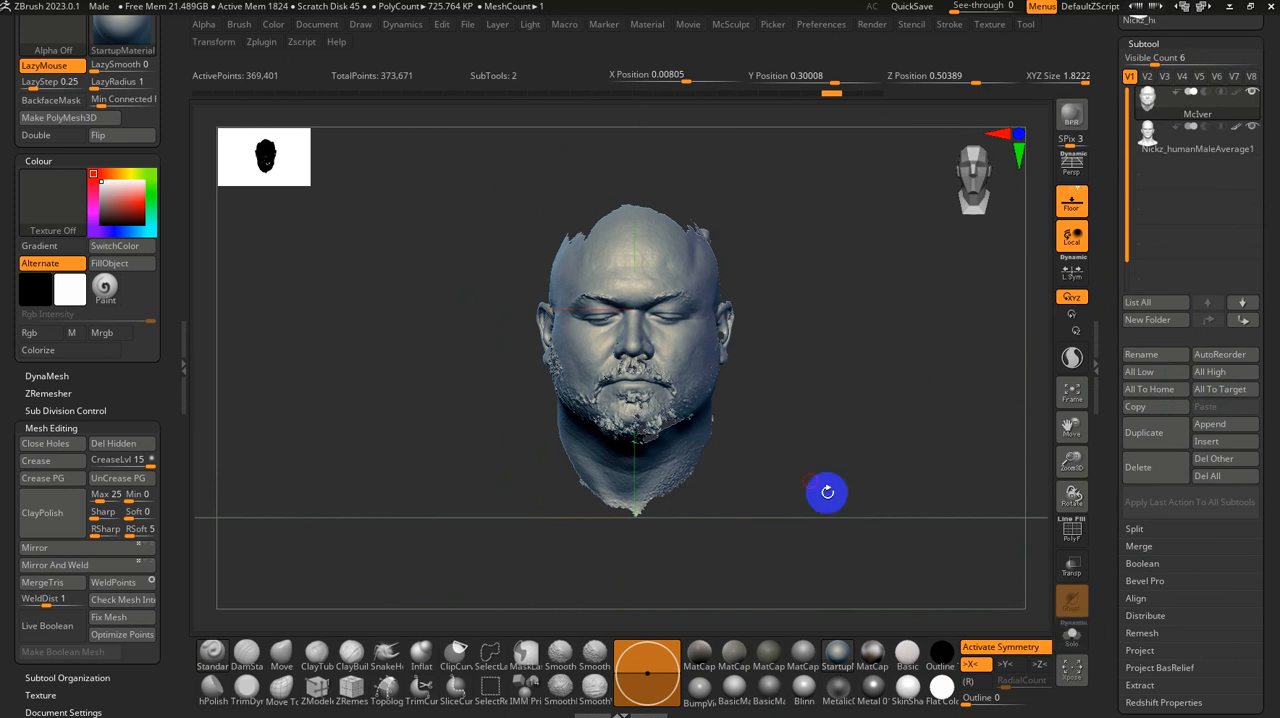
pyautogui.moveTo(773, 435); pyautogui.dragTo(805, 380)
# Step: Make the appended Nickz_humanMaleAverage1 subtool active and set its pivot point to bring it to the scene centre
pyautogui.click(1160, 149)
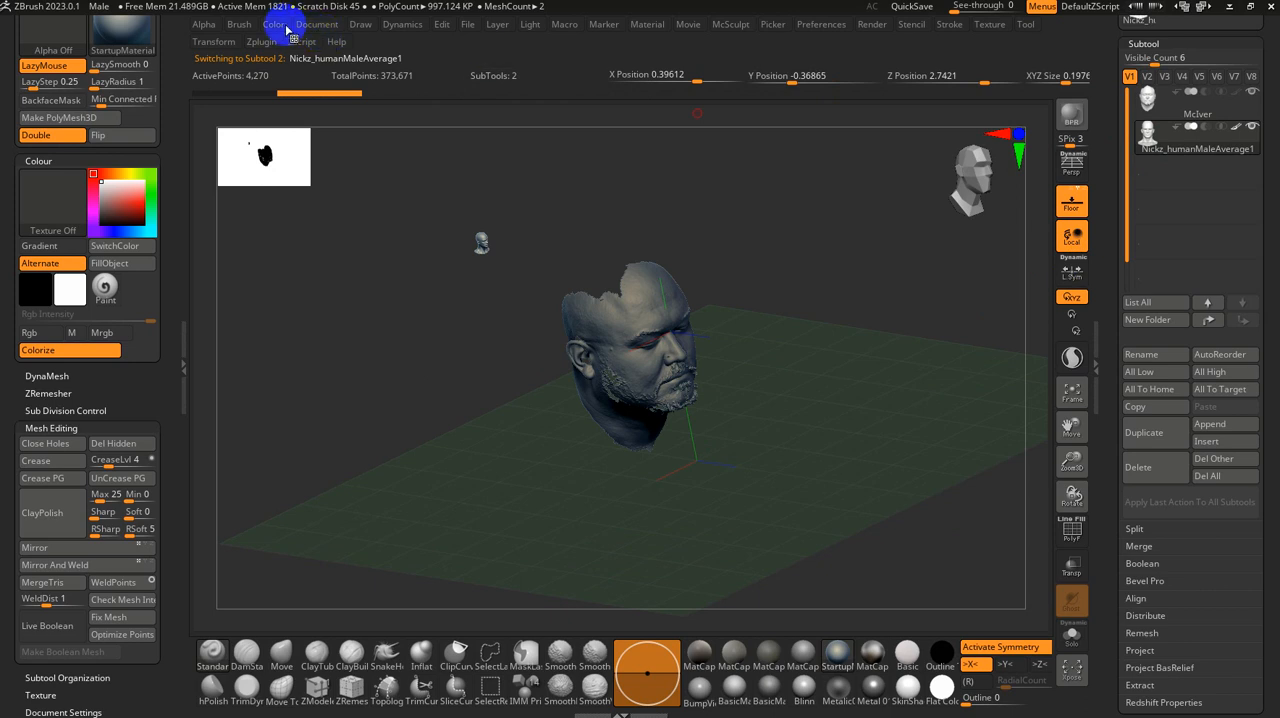
pyautogui.click(213, 42)
pyautogui.click(292, 229)
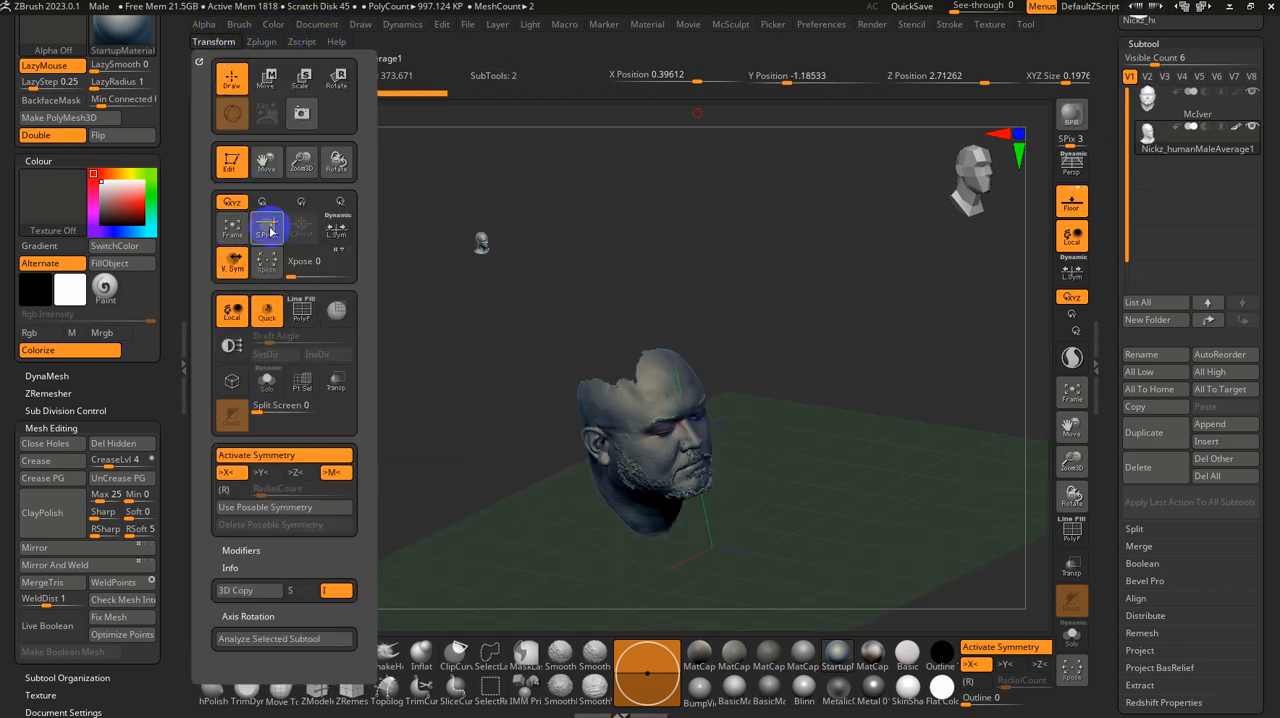
pyautogui.click(268, 231)
pyautogui.keyDown('alt'); pyautogui.moveTo(688, 327); pyautogui.dragTo(726, 389); pyautogui.keyUp('alt')
pyautogui.press('w')
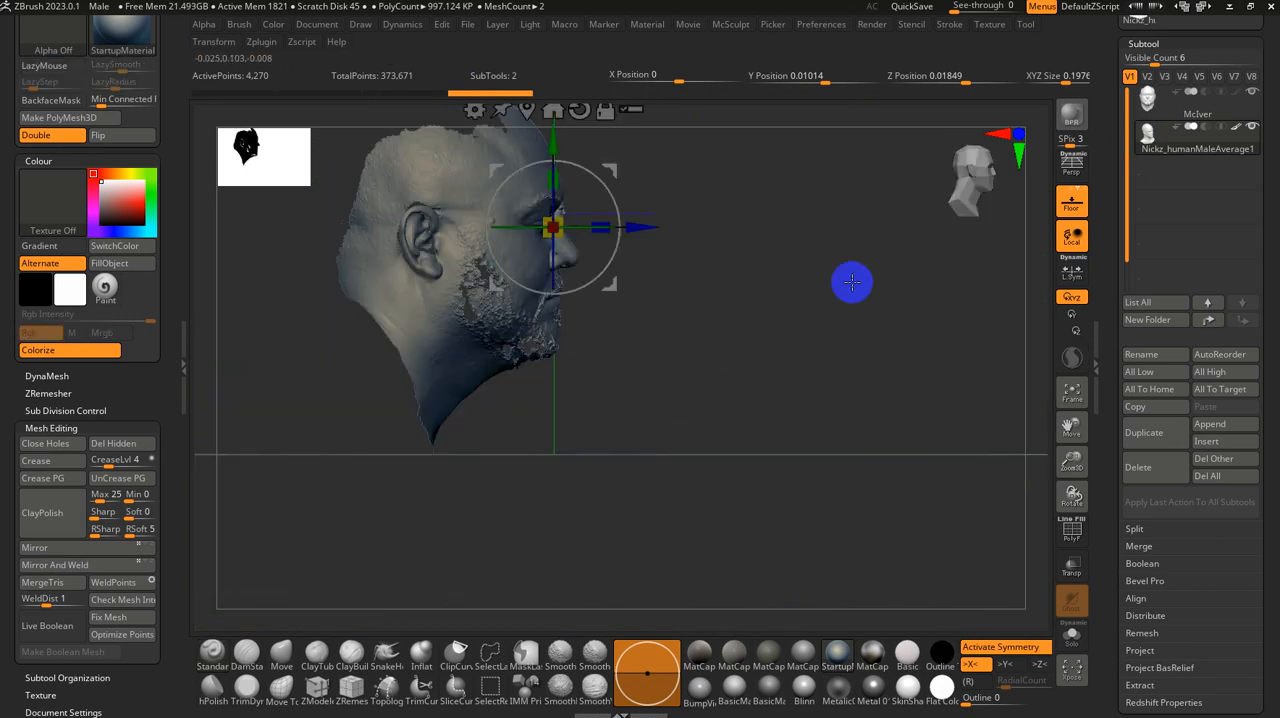
pyautogui.moveTo(955, 153); pyautogui.dragTo(863, 246)
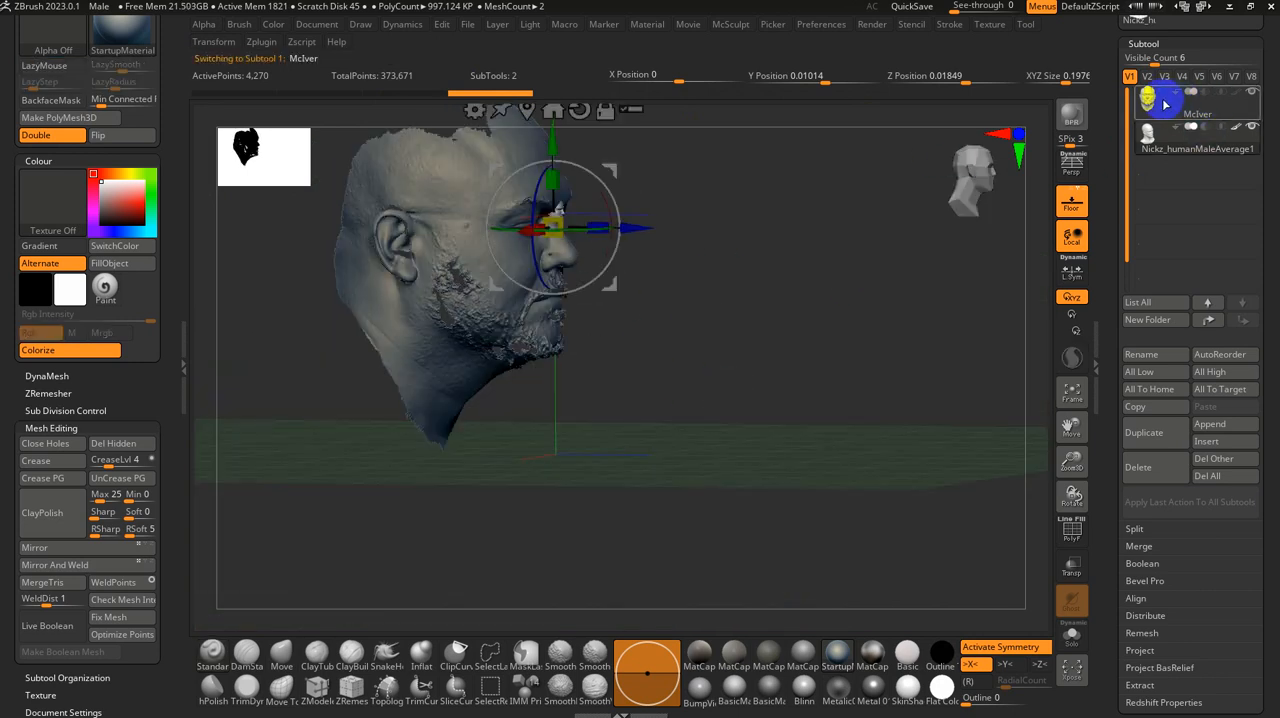
# Step: Set the scanned head's X, Y and Z positions to 0 and its XYZ size to 2
pyautogui.click(1062, 75)
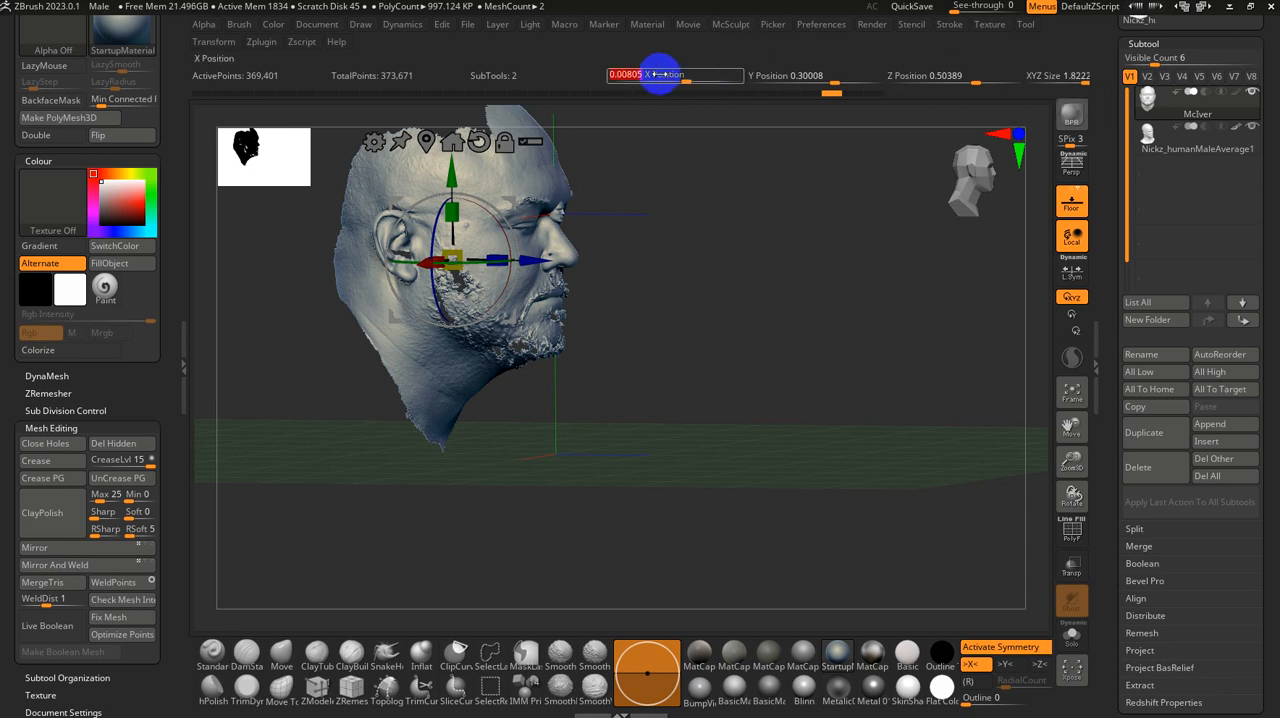
pyautogui.press('Tab')
pyautogui.write('0')
pyautogui.press('Tab')
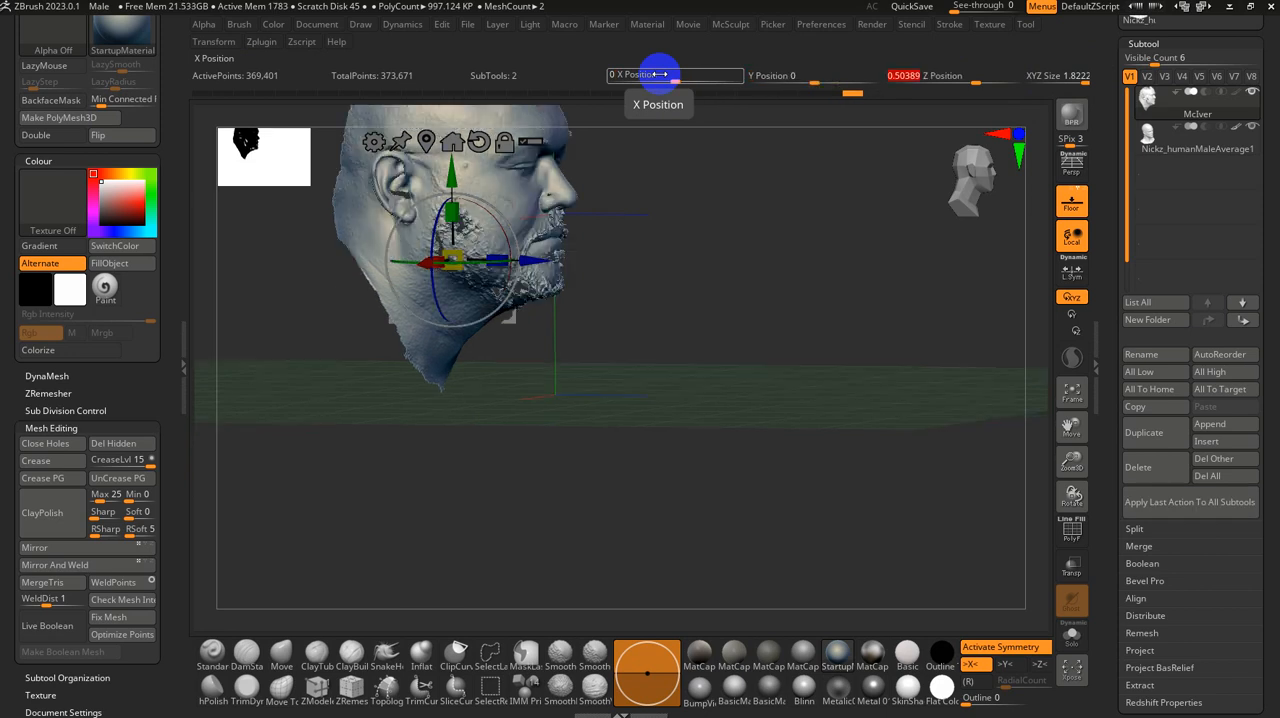
pyautogui.write('0')
pyautogui.press('Tab')
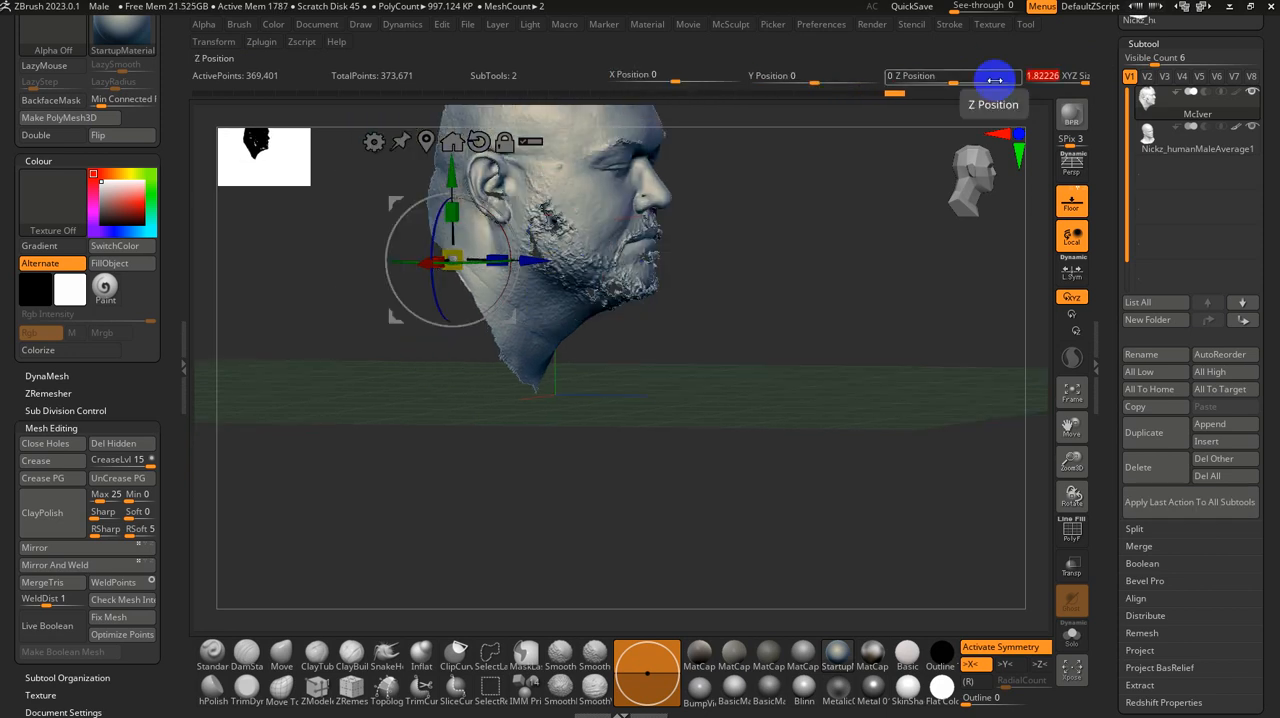
pyautogui.write('2')
pyautogui.press('Return')
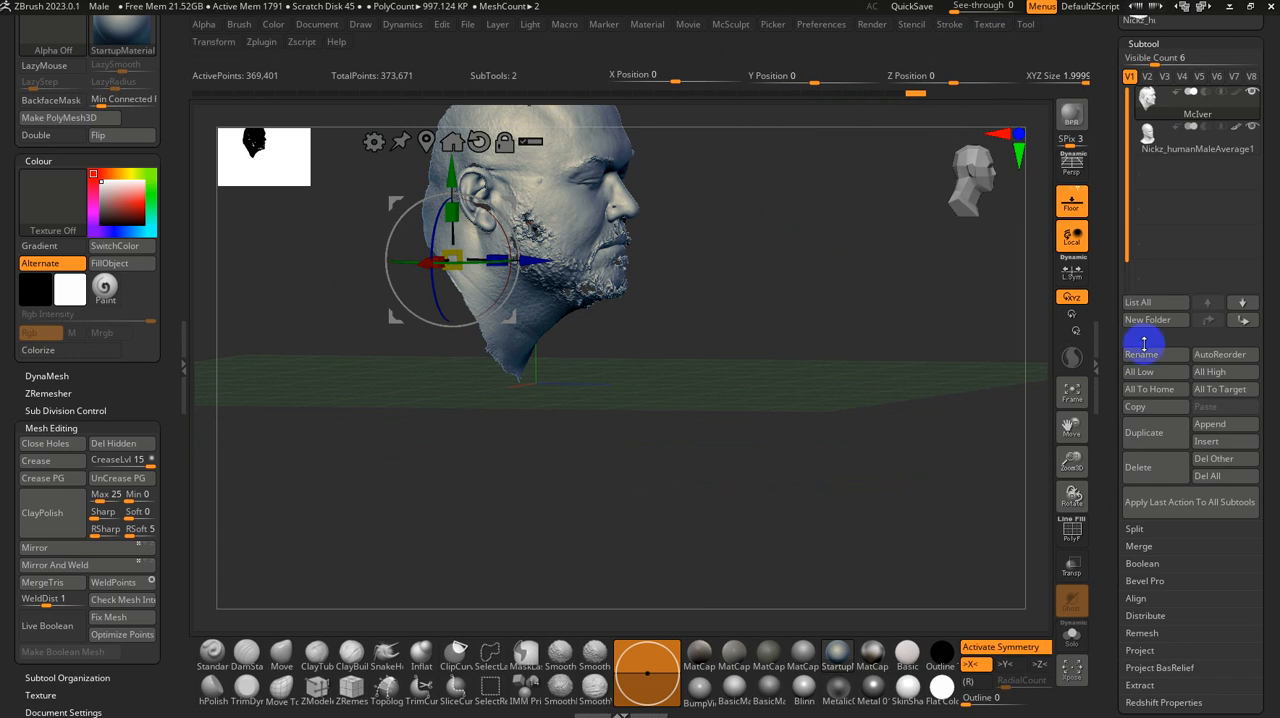
# Step: Locate the Position and Size settings within the scanned head's Geometry options and expand the Size values
pyautogui.moveTo(1114, 379); pyautogui.dragTo(1108, 163)
pyautogui.moveTo(1238, 376); pyautogui.dragTo(1226, 411)
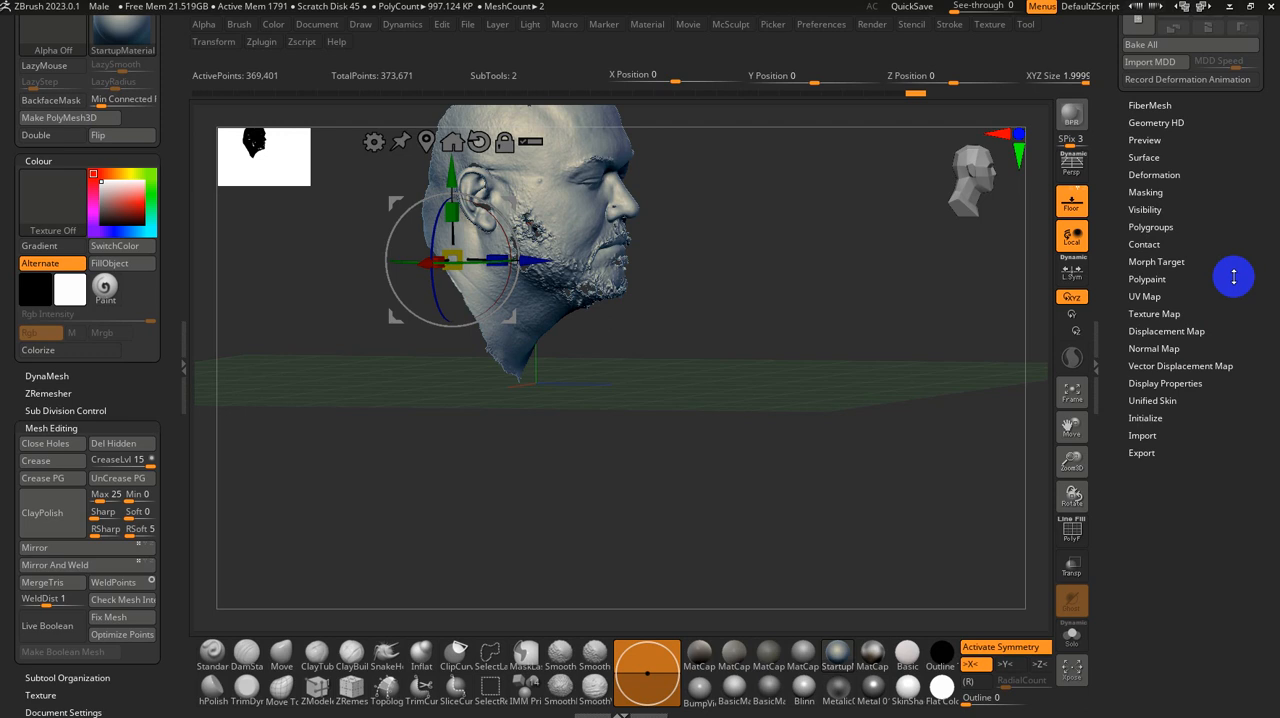
pyautogui.moveTo(1234, 277); pyautogui.dragTo(1231, 331)
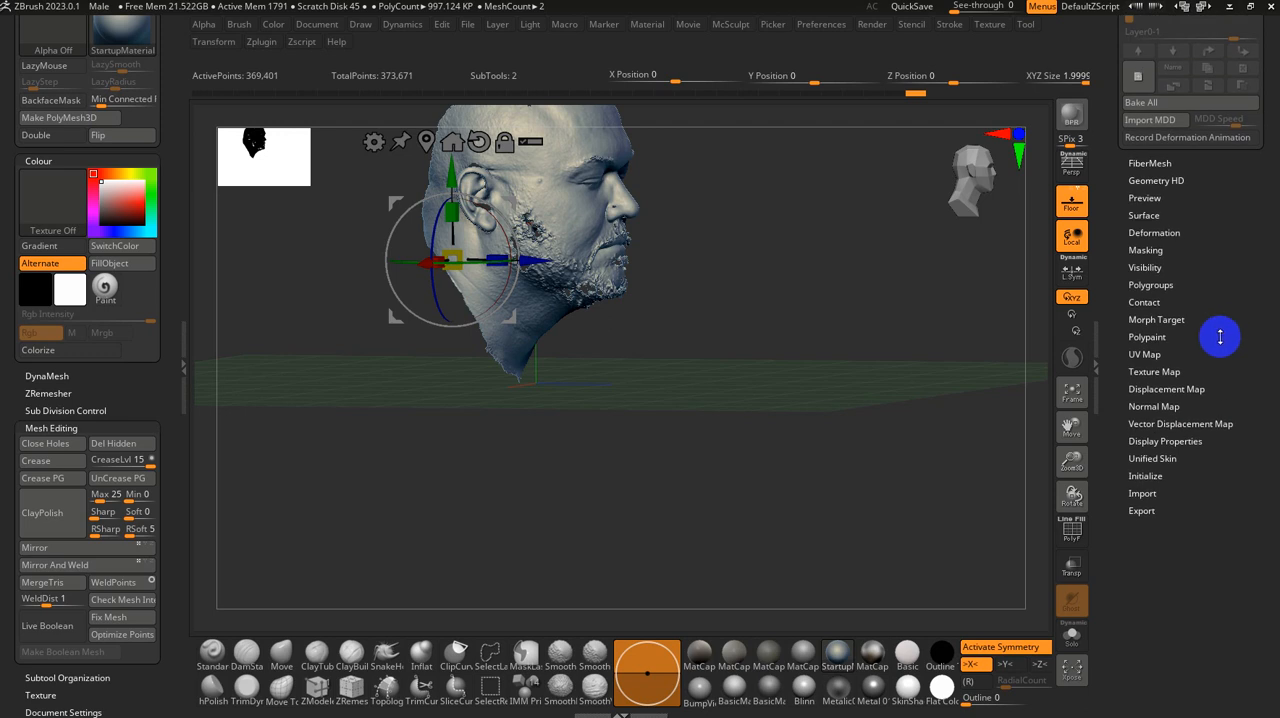
pyautogui.moveTo(1257, 370); pyautogui.dragTo(1259, 393)
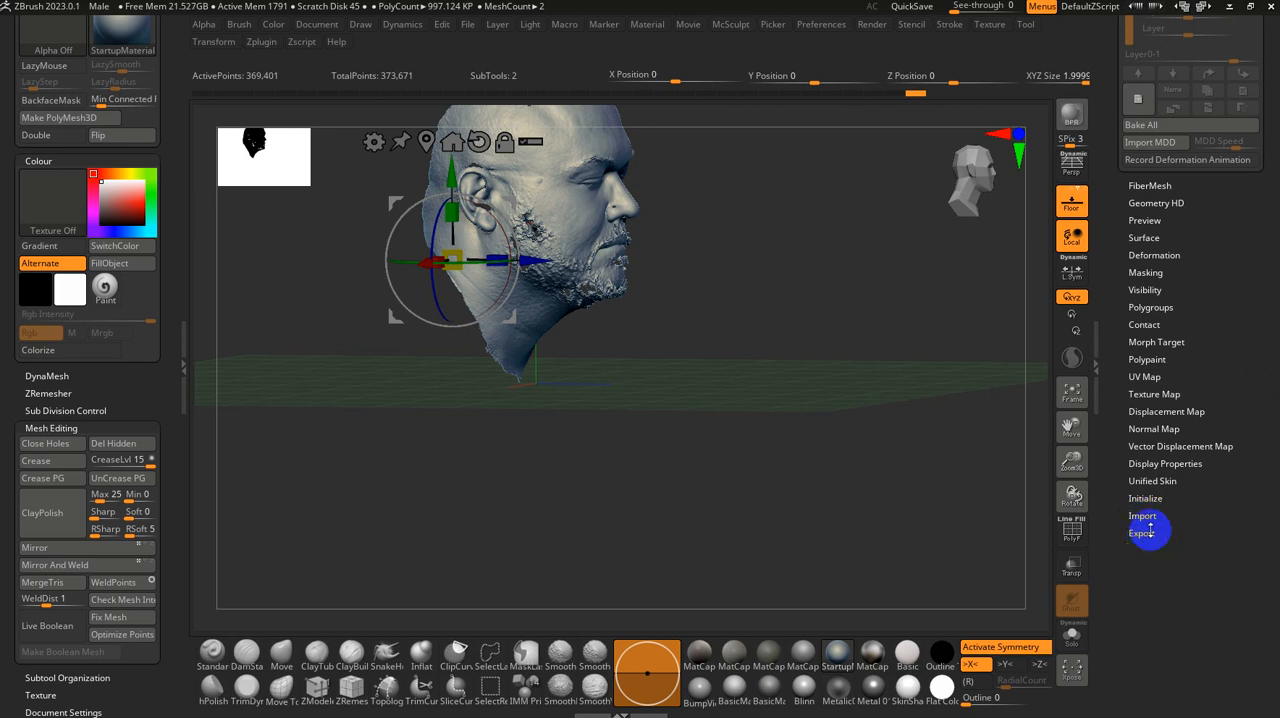
pyautogui.moveTo(1197, 389); pyautogui.dragTo(1205, 563)
pyautogui.click(1160, 514)
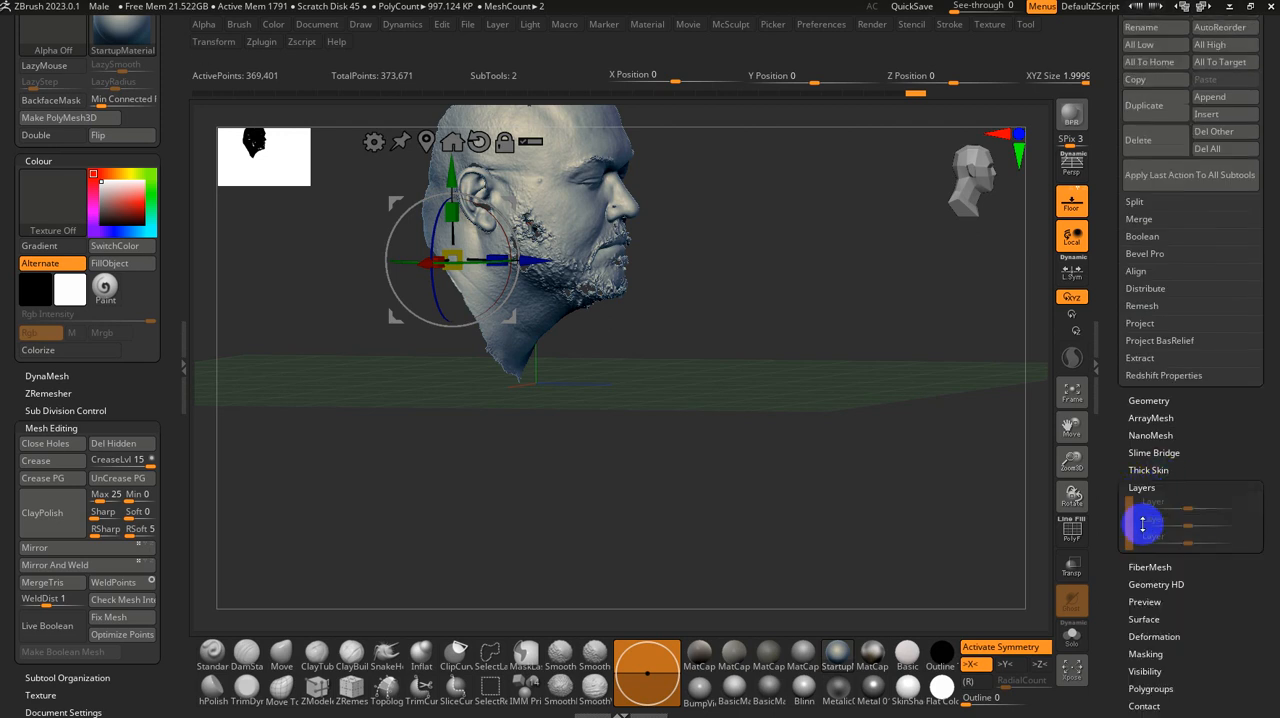
pyautogui.click(1149, 413)
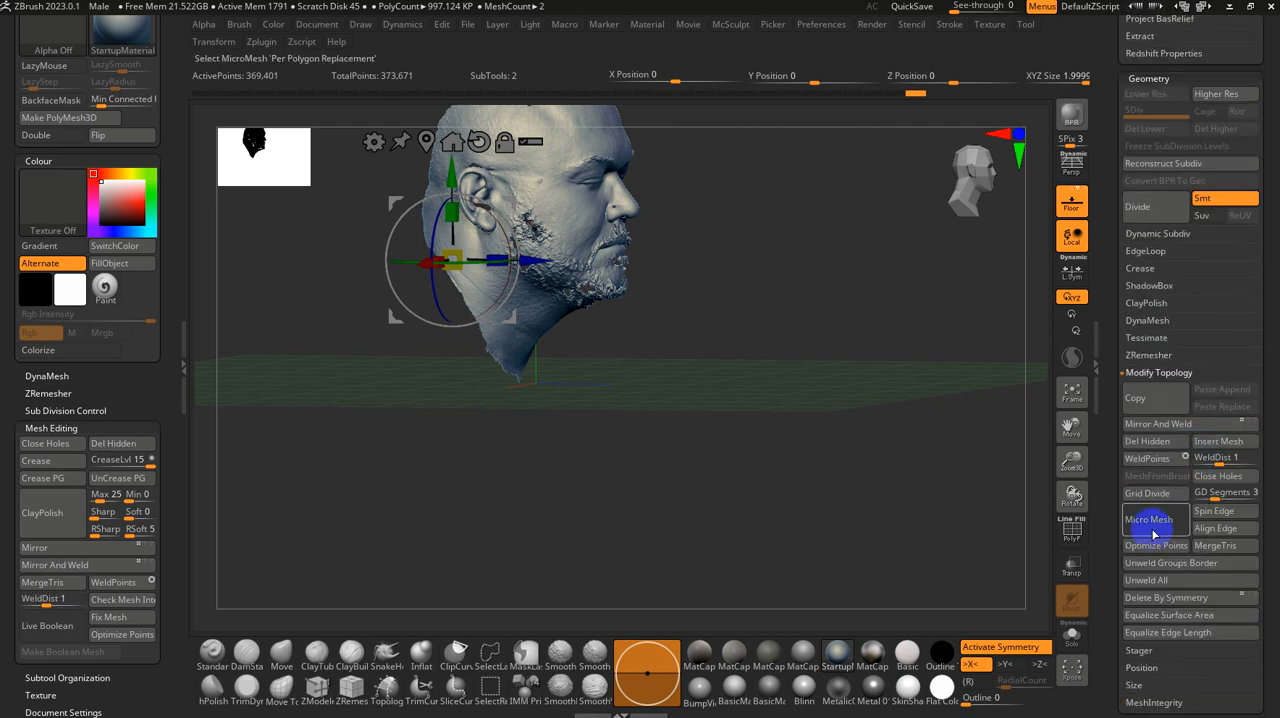
pyautogui.moveTo(1111, 609); pyautogui.dragTo(1140, 491)
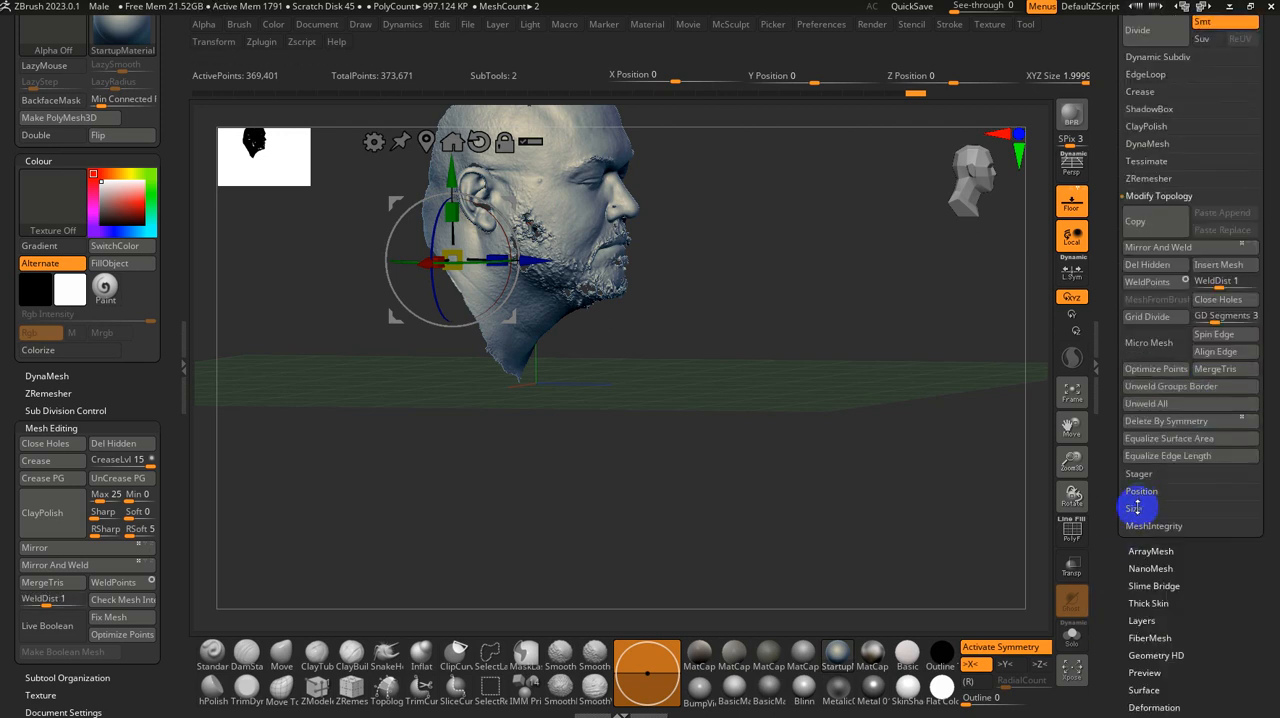
pyautogui.click(1137, 508)
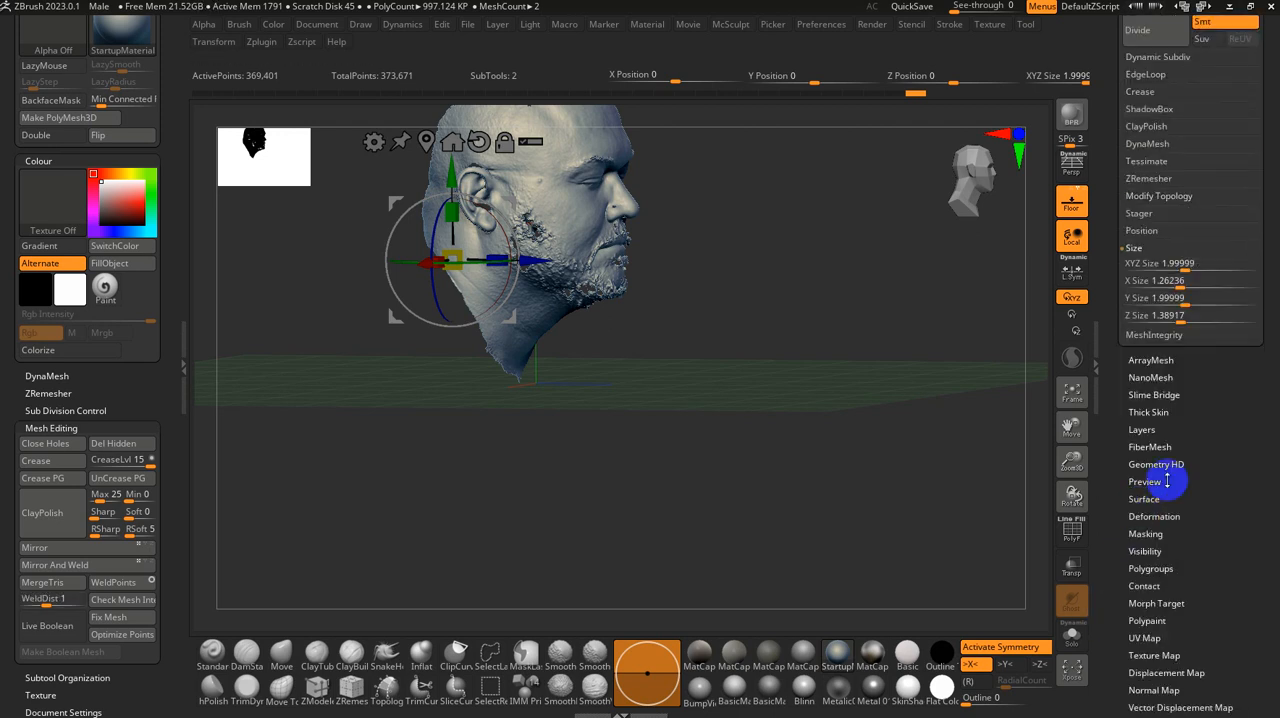
# Step: Expand the scanned head's Position values in its Geometry options and examine the head from the front
pyautogui.click(1140, 231)
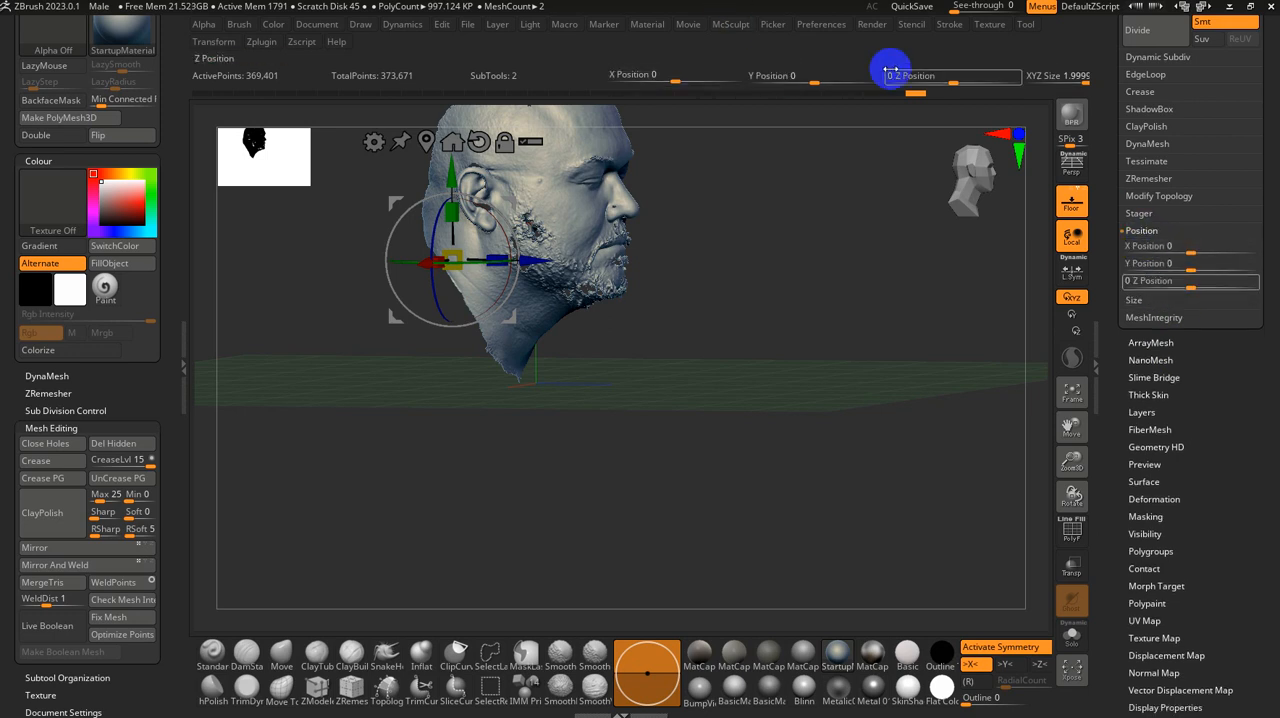
pyautogui.moveTo(848, 295); pyautogui.dragTo(809, 407)
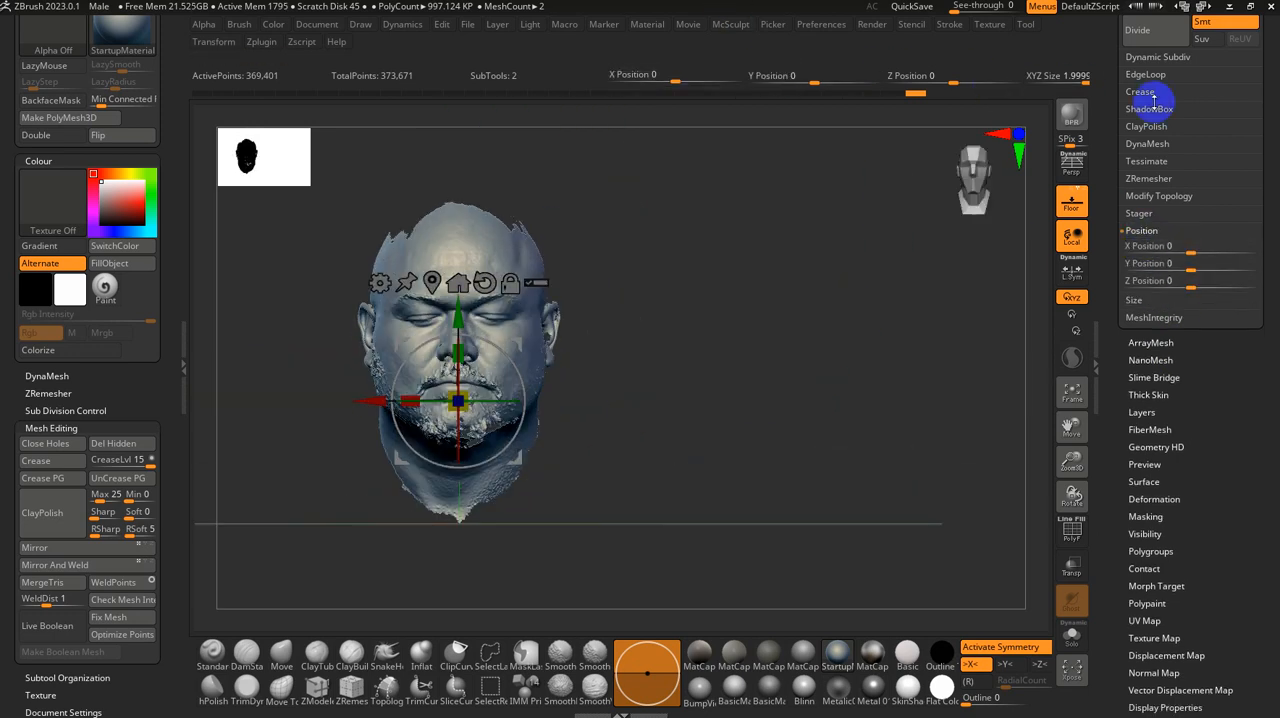
# Step: Make the Nickz_humanMaleAverage1 subtool active and scale it up uniformly to an XYZ size of about 1.92
pyautogui.moveTo(1109, 112); pyautogui.dragTo(1123, 317)
pyautogui.click(1150, 168)
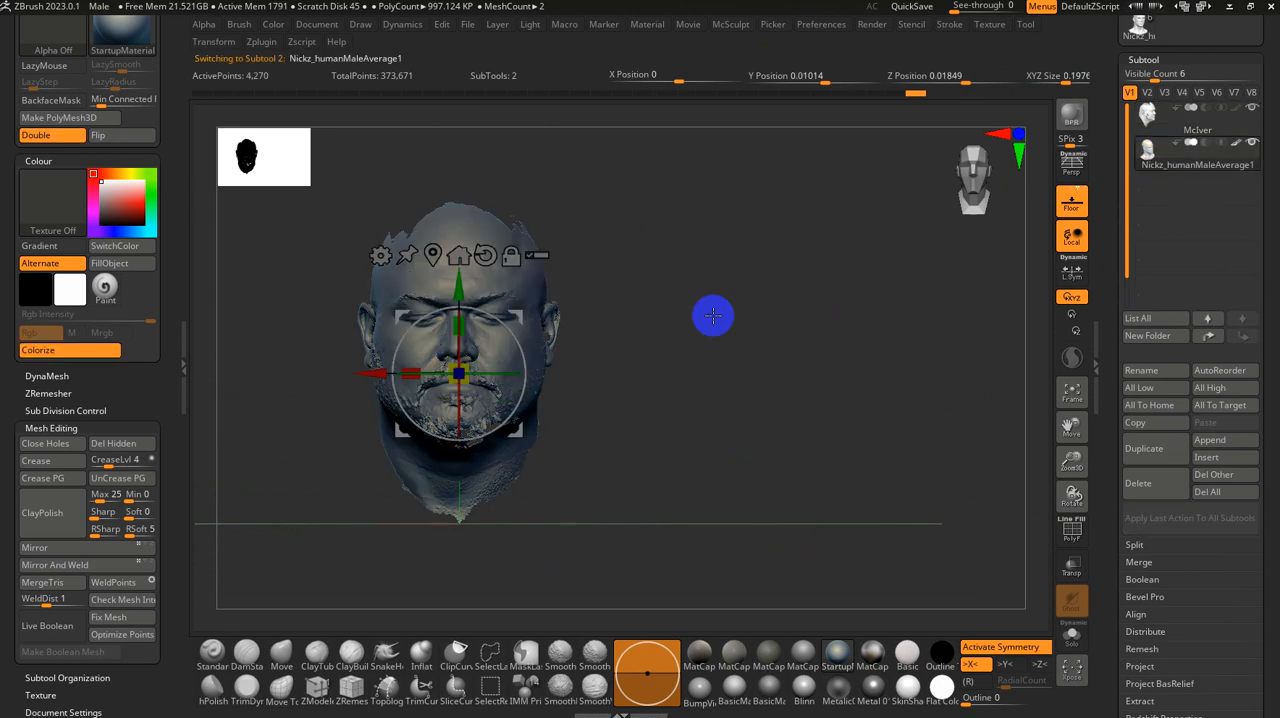
pyautogui.moveTo(712, 316); pyautogui.dragTo(720, 383)
pyautogui.moveTo(458, 373); pyautogui.dragTo(520, 466)
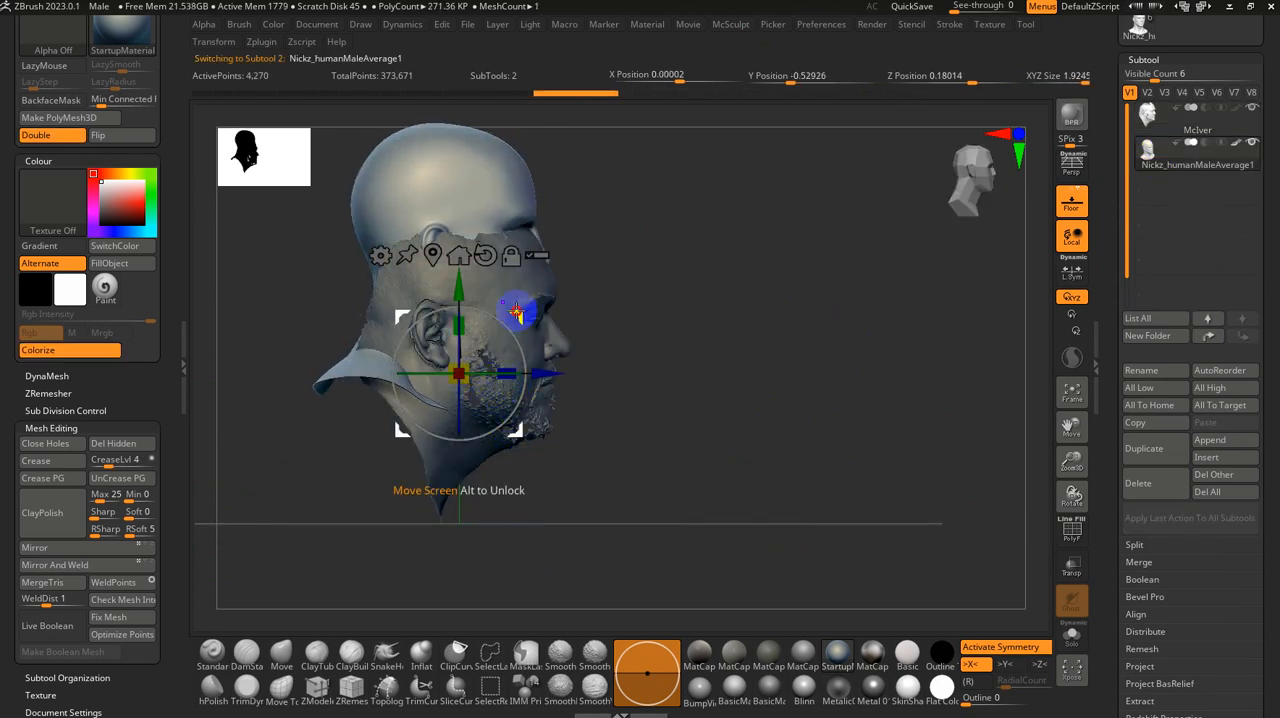
# Step: Lower the base head to a Y position of about 0.13 so that it overlaps the scanned head in profile
pyautogui.moveTo(515, 313); pyautogui.dragTo(529, 402)
pyautogui.hotkey('ctrl', 'z')
pyautogui.moveTo(461, 304); pyautogui.dragTo(459, 408)
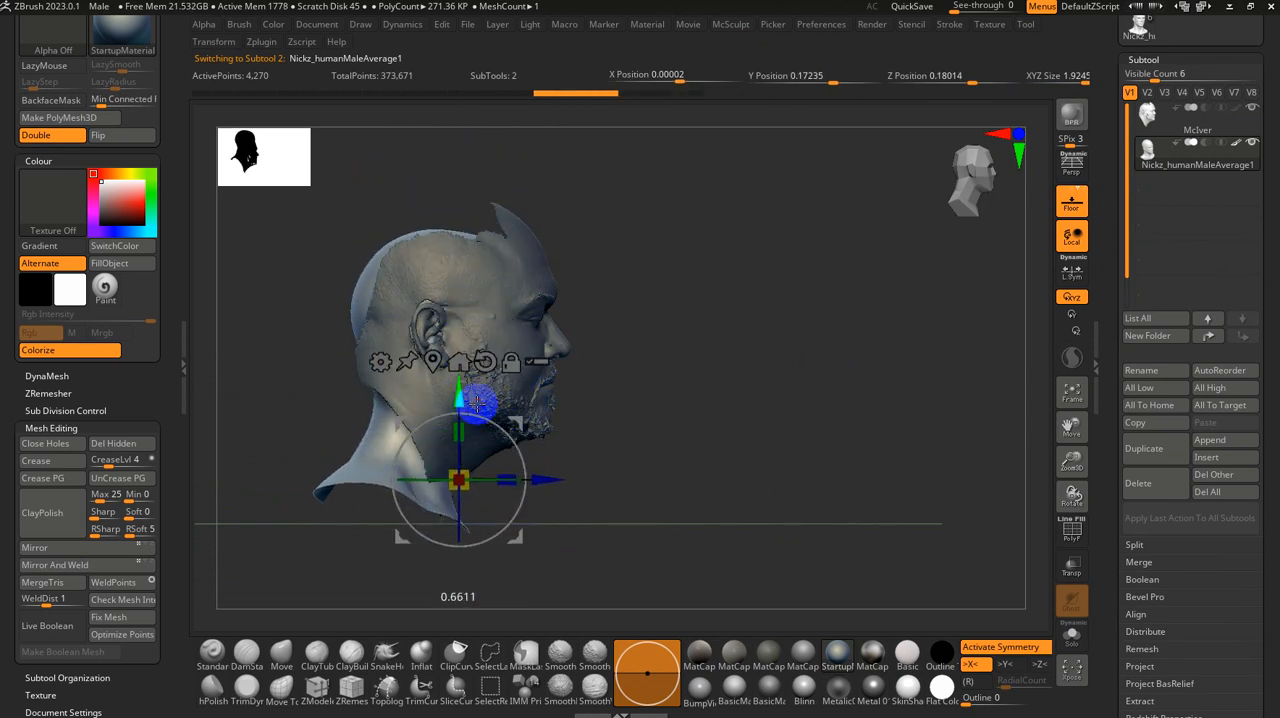
# Step: Turn on transparency with Ghost transparency off so both overlapping heads can be compared
pyautogui.click(1084, 575)
pyautogui.click(1069, 606)
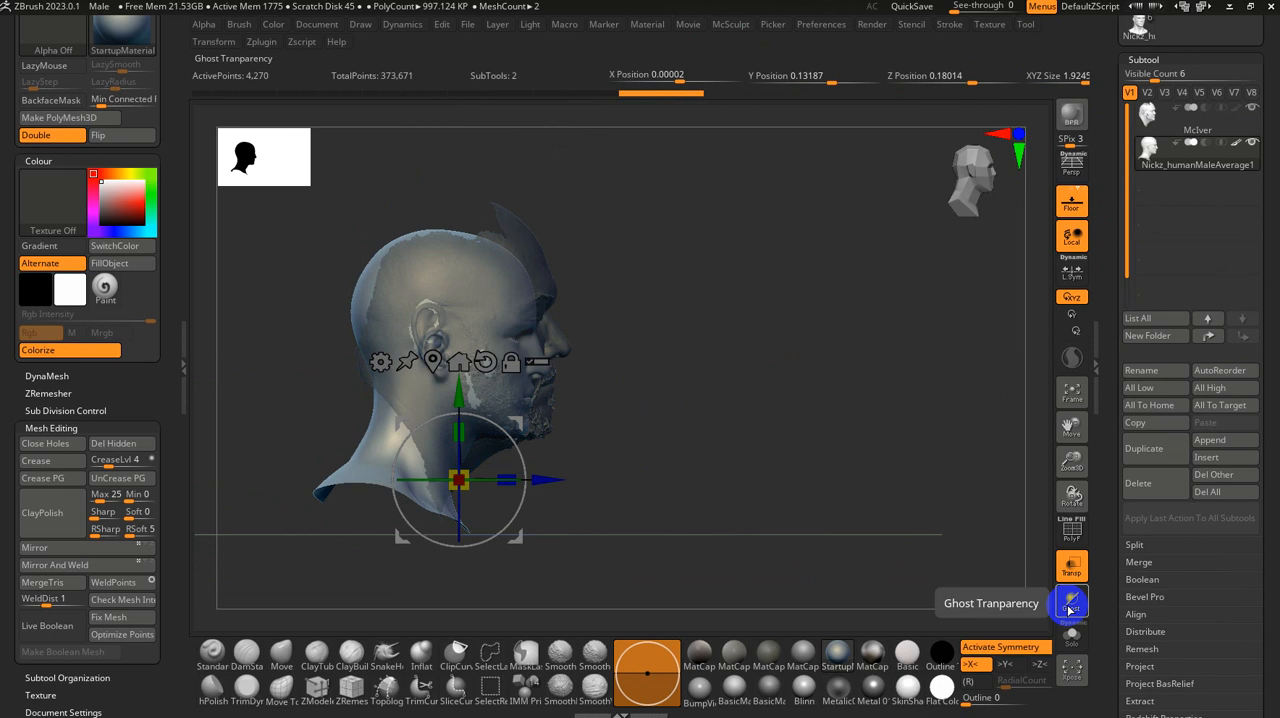
pyautogui.click(1069, 608)
pyautogui.click(1069, 608)
pyautogui.keyDown('ctrl'); pyautogui.moveTo(680, 429); pyautogui.dragTo(576, 405, button='right'); pyautogui.keyUp('ctrl')
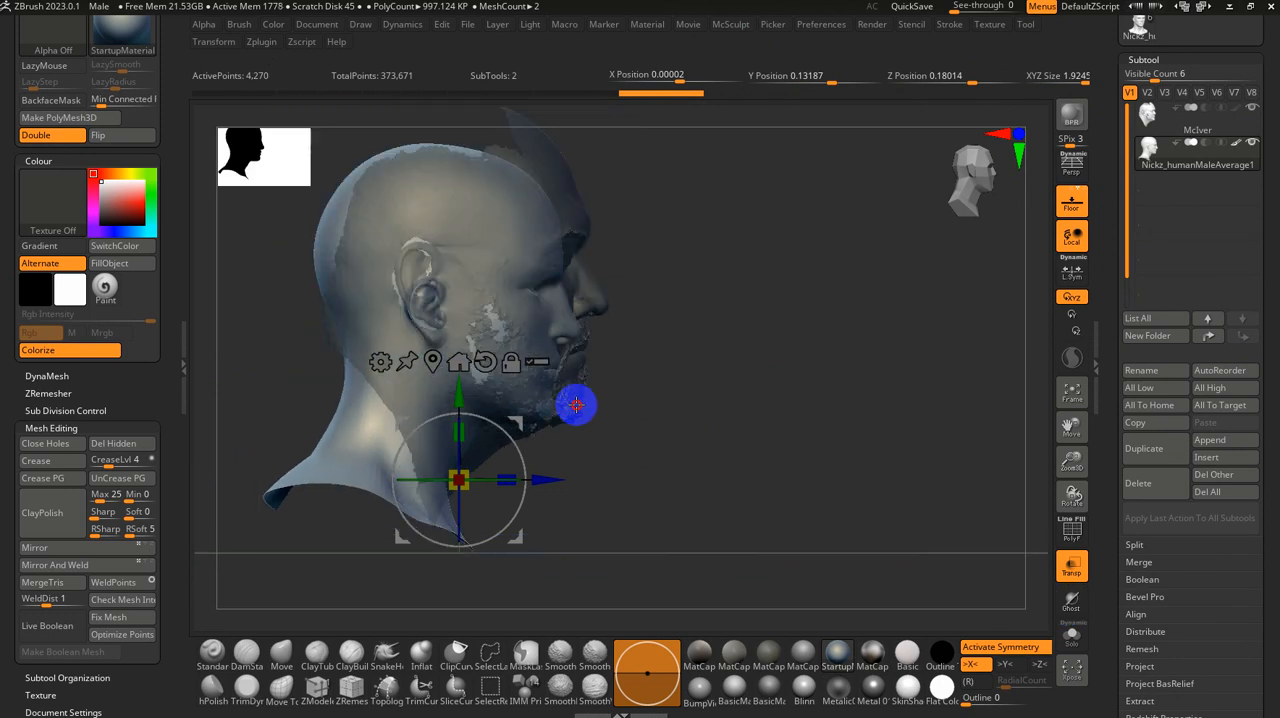
# Step: Raise and enlarge the base head to a Y position of about 0.02 and an XYZ size of about 2.17 to match the scan's profile
pyautogui.moveTo(462, 490); pyautogui.dragTo(466, 502)
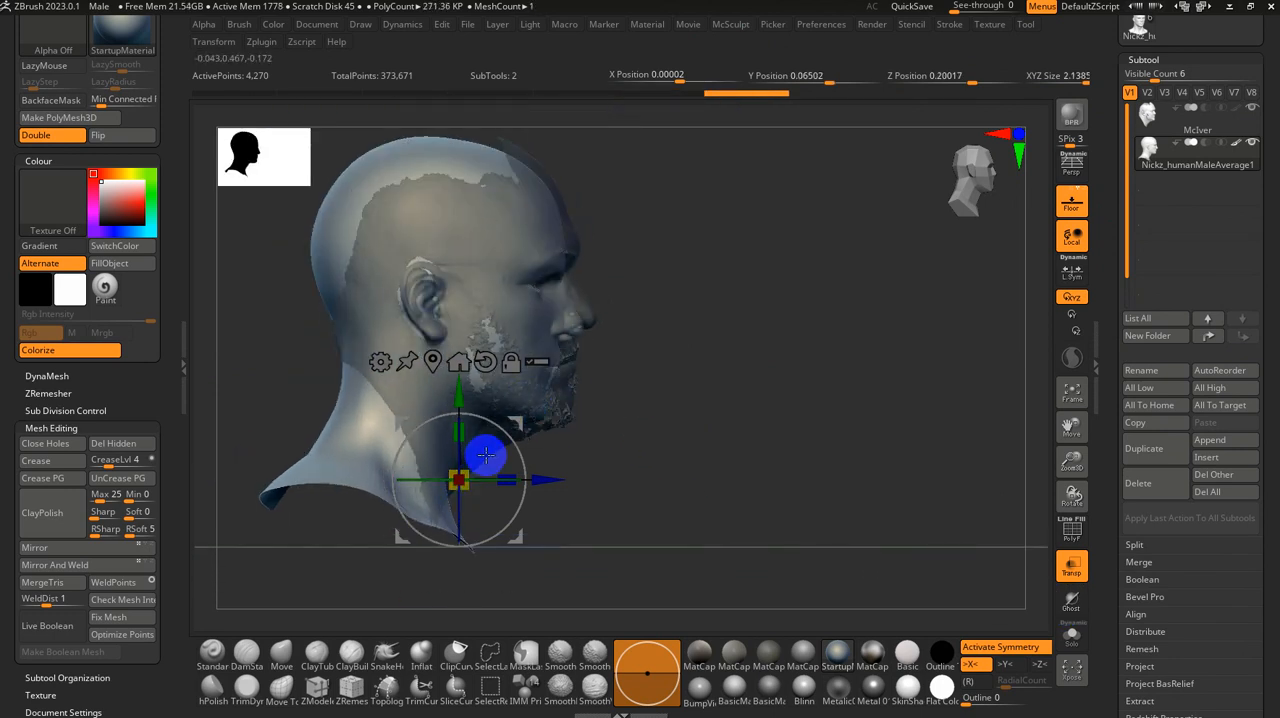
pyautogui.press('q')
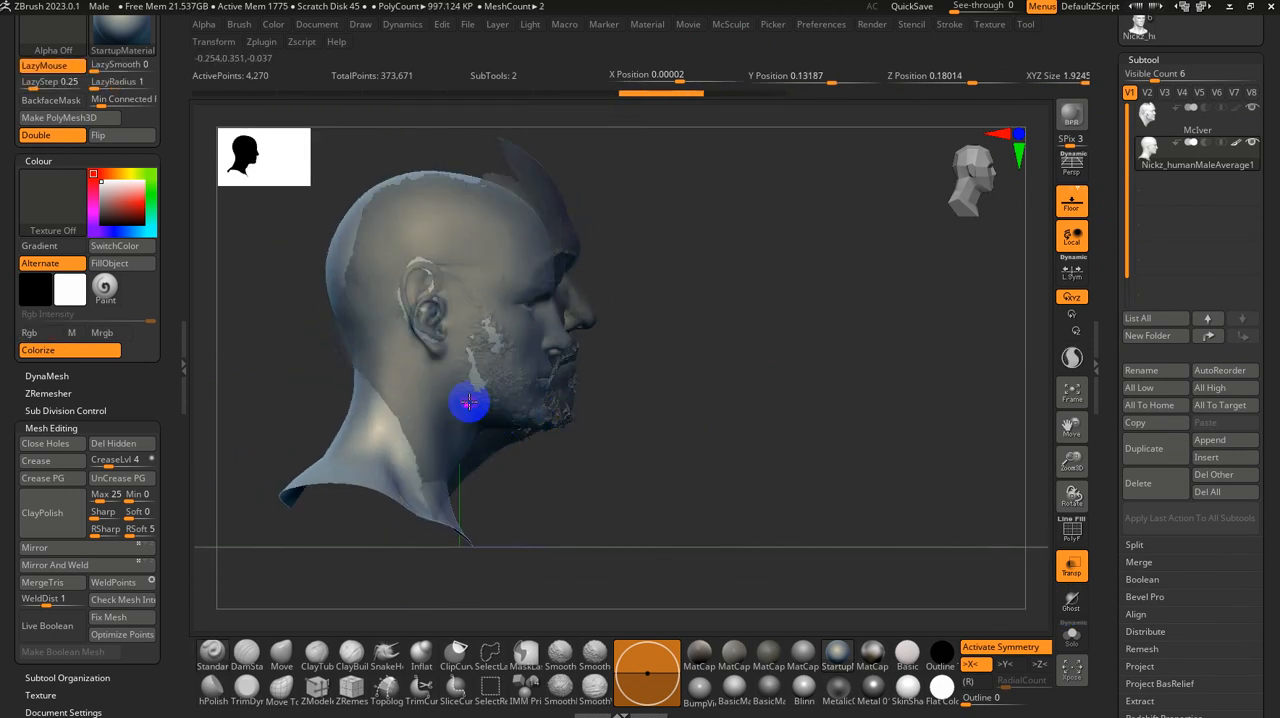
pyautogui.press('w')
pyautogui.moveTo(459, 395); pyautogui.dragTo(476, 376)
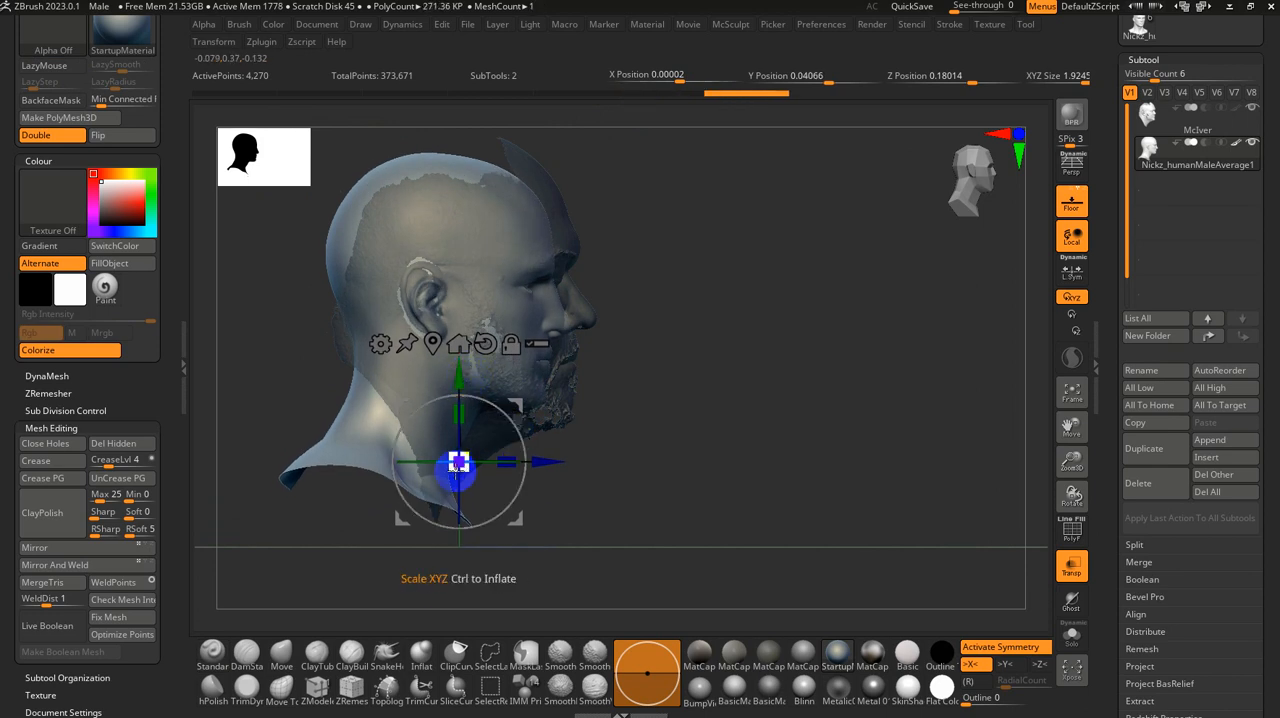
pyautogui.moveTo(459, 466); pyautogui.dragTo(459, 386)
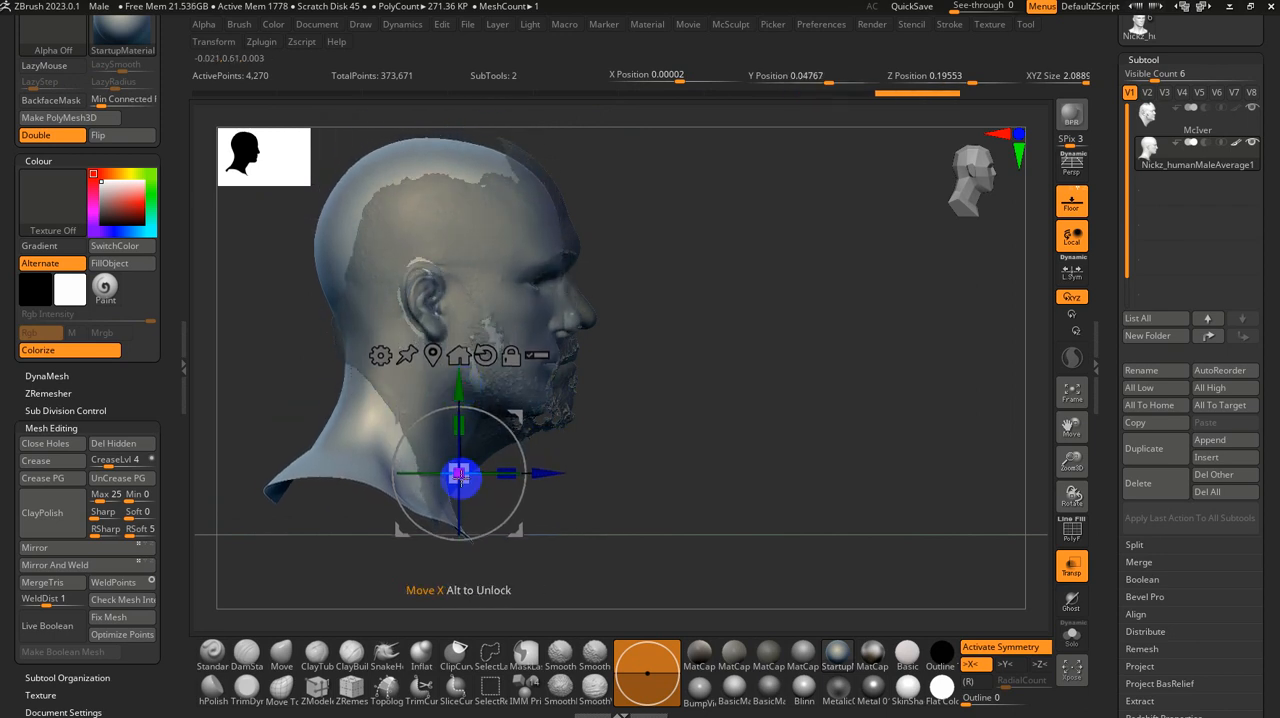
pyautogui.moveTo(462, 477); pyautogui.dragTo(470, 485)
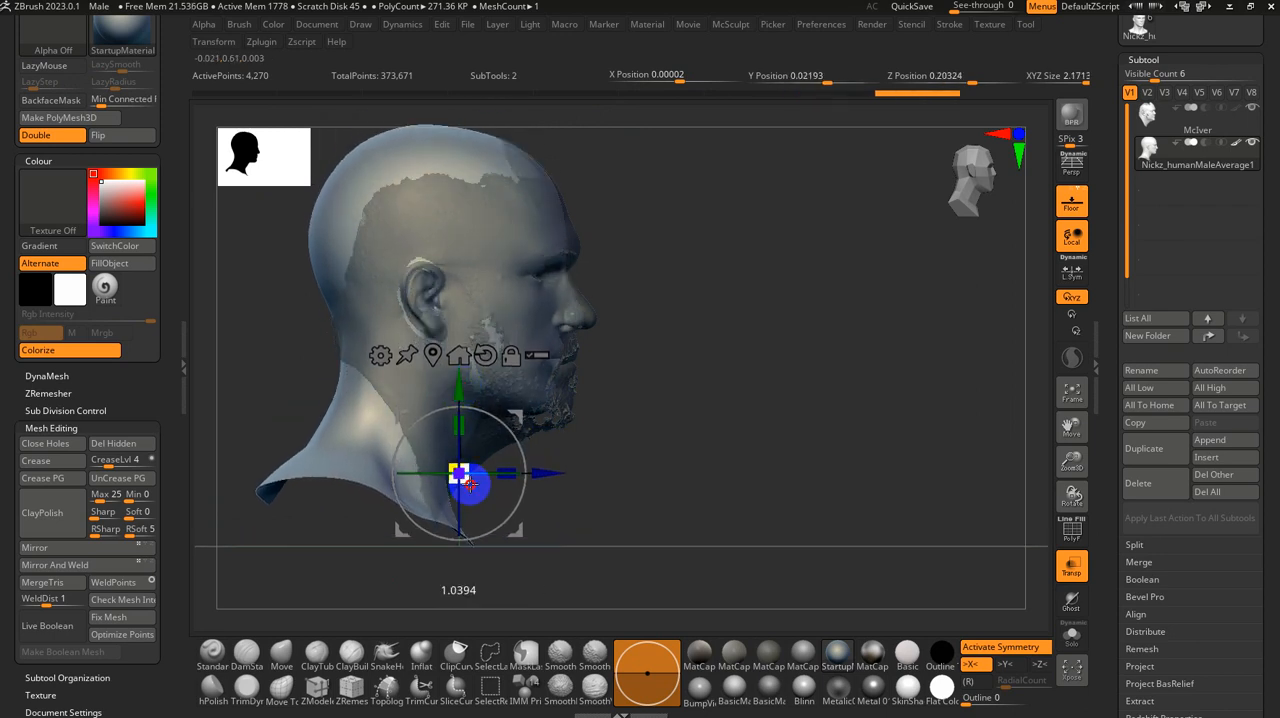
# Step: Make the scanned head active and nudge it to about Y -0.01 and Z 0.06 to line it up with the base head
pyautogui.click(1160, 114)
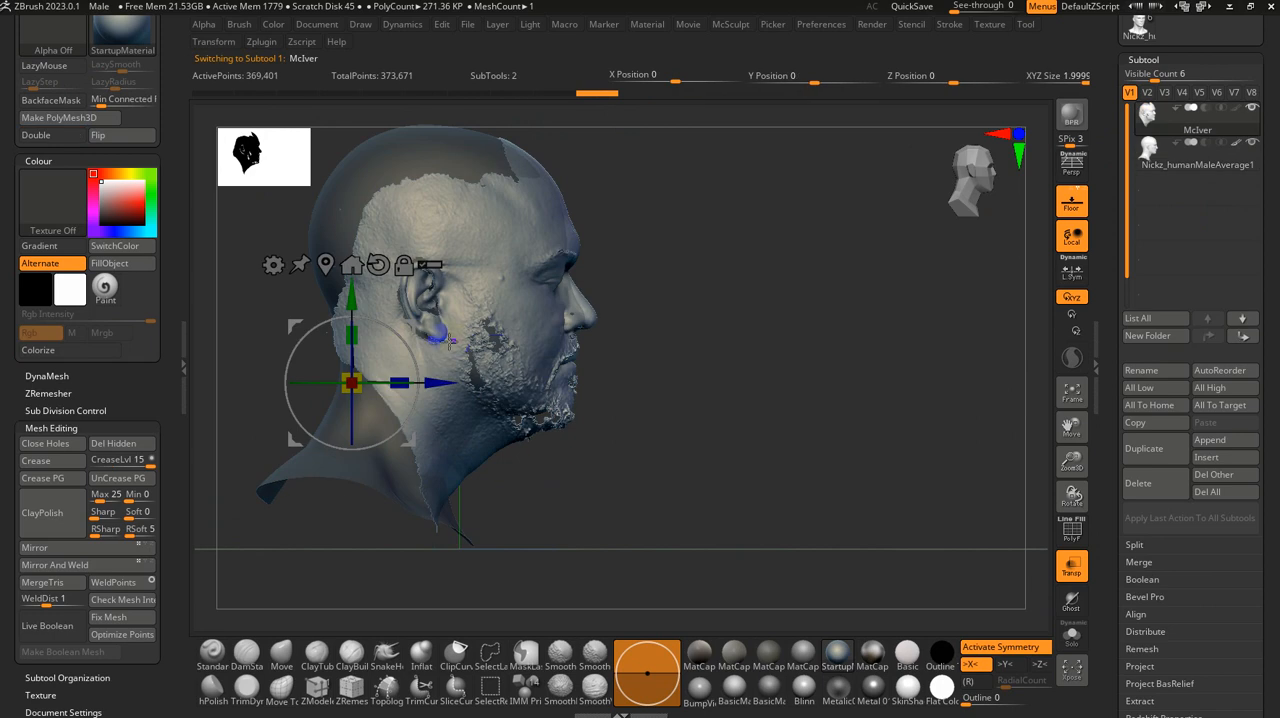
pyautogui.moveTo(443, 383)
pyautogui.mouseDown()
pyautogui.moveTo(396, 343)
pyautogui.moveTo(397, 321)
pyautogui.mouseUp()
pyautogui.press('q')
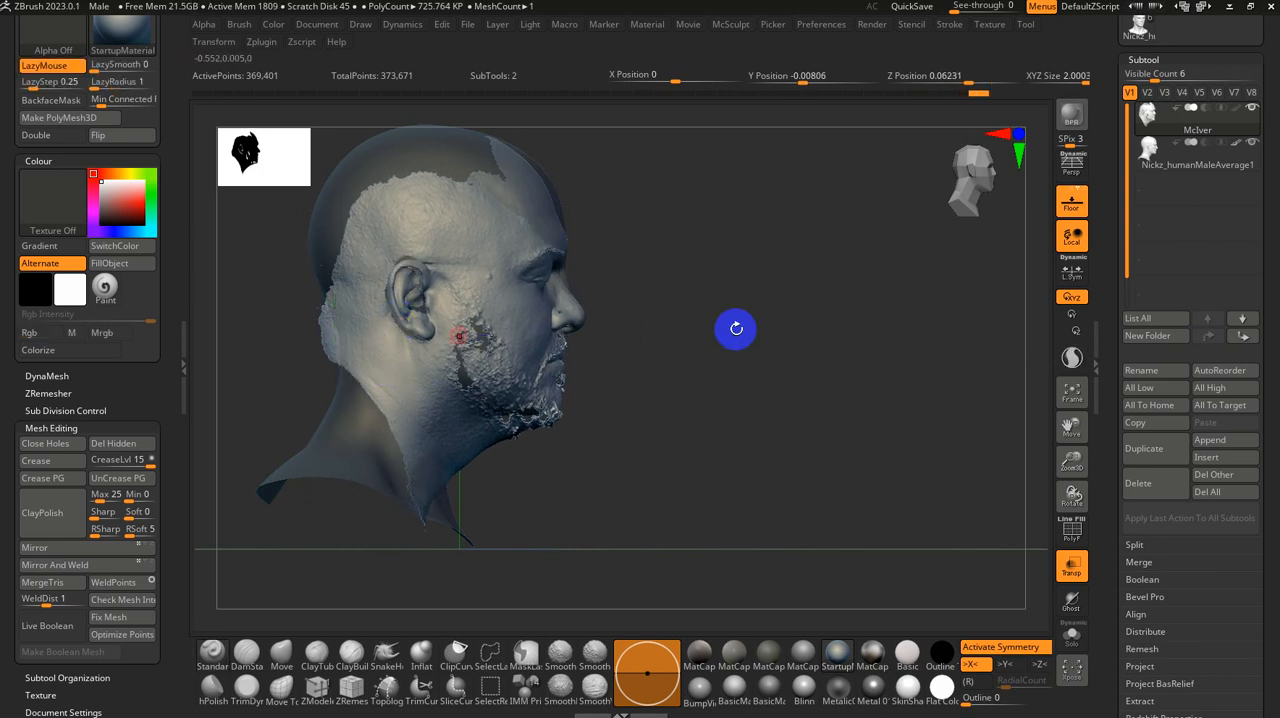
# Step: Make the base head active and widen it along X by a factor of about 1.15 to match the scan from the front
pyautogui.moveTo(736, 328); pyautogui.dragTo(1017, 310)
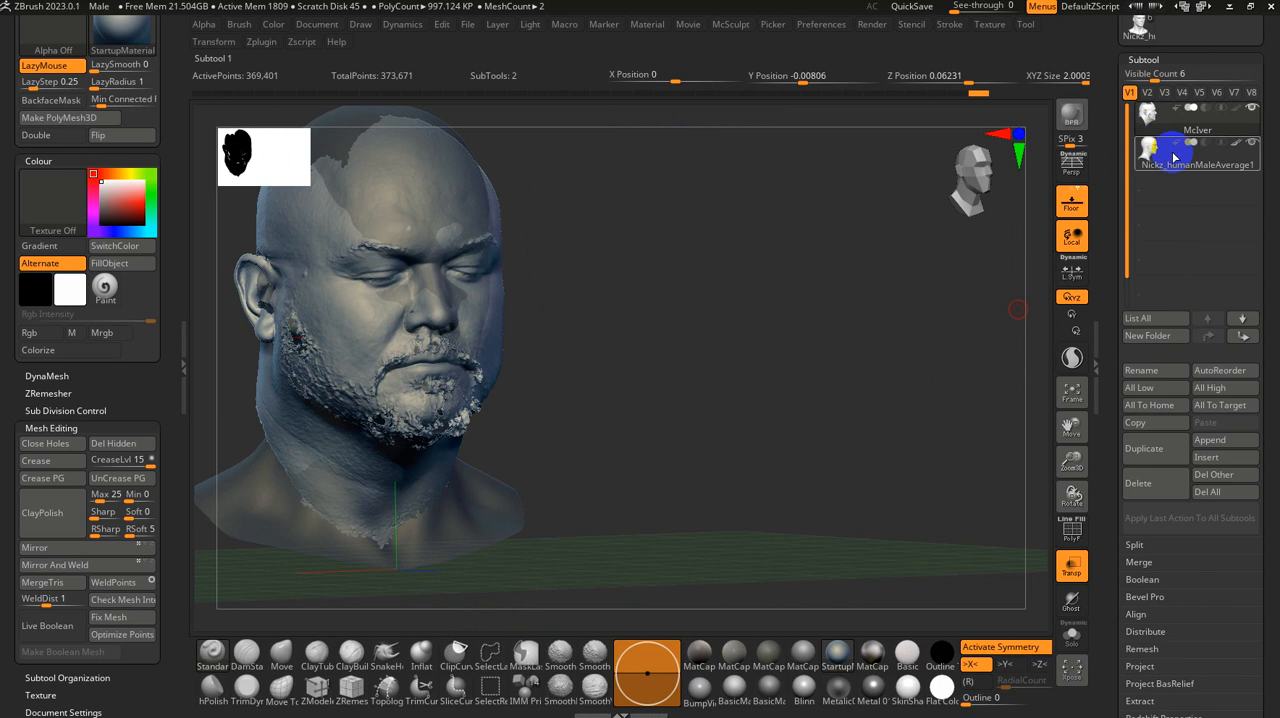
pyautogui.click(1175, 157)
pyautogui.moveTo(609, 334); pyautogui.dragTo(724, 379)
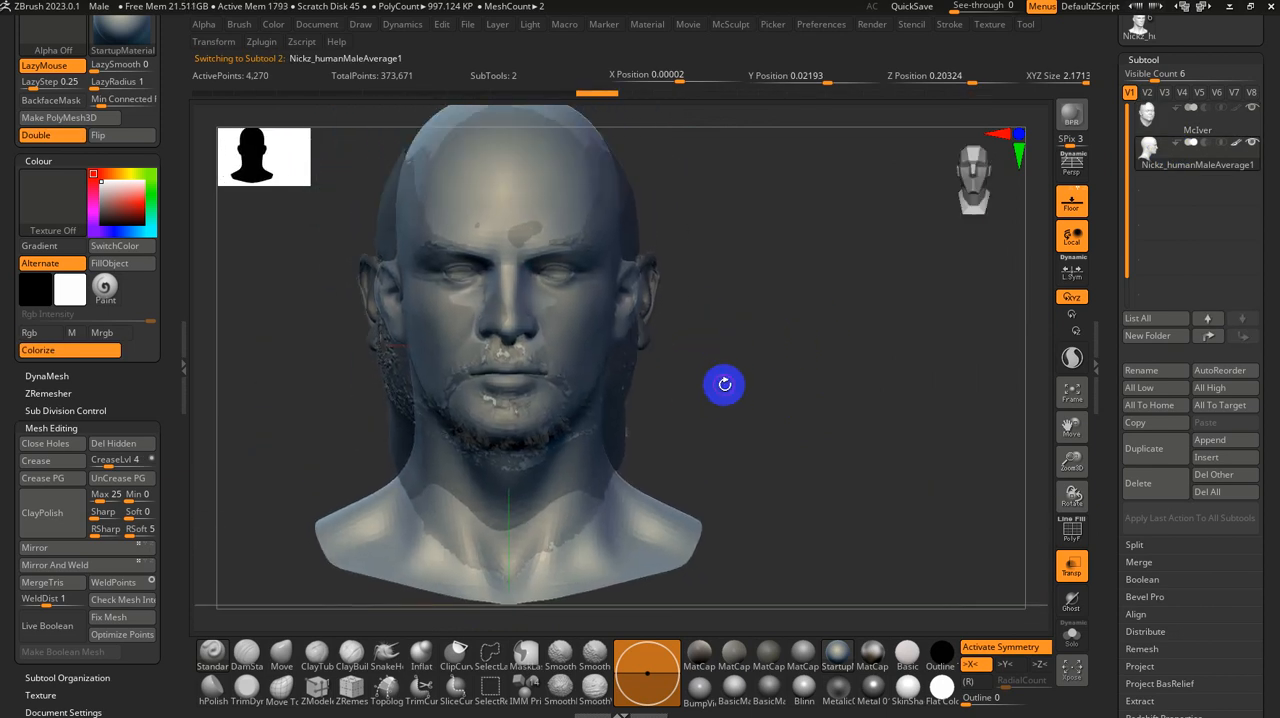
pyautogui.press('w')
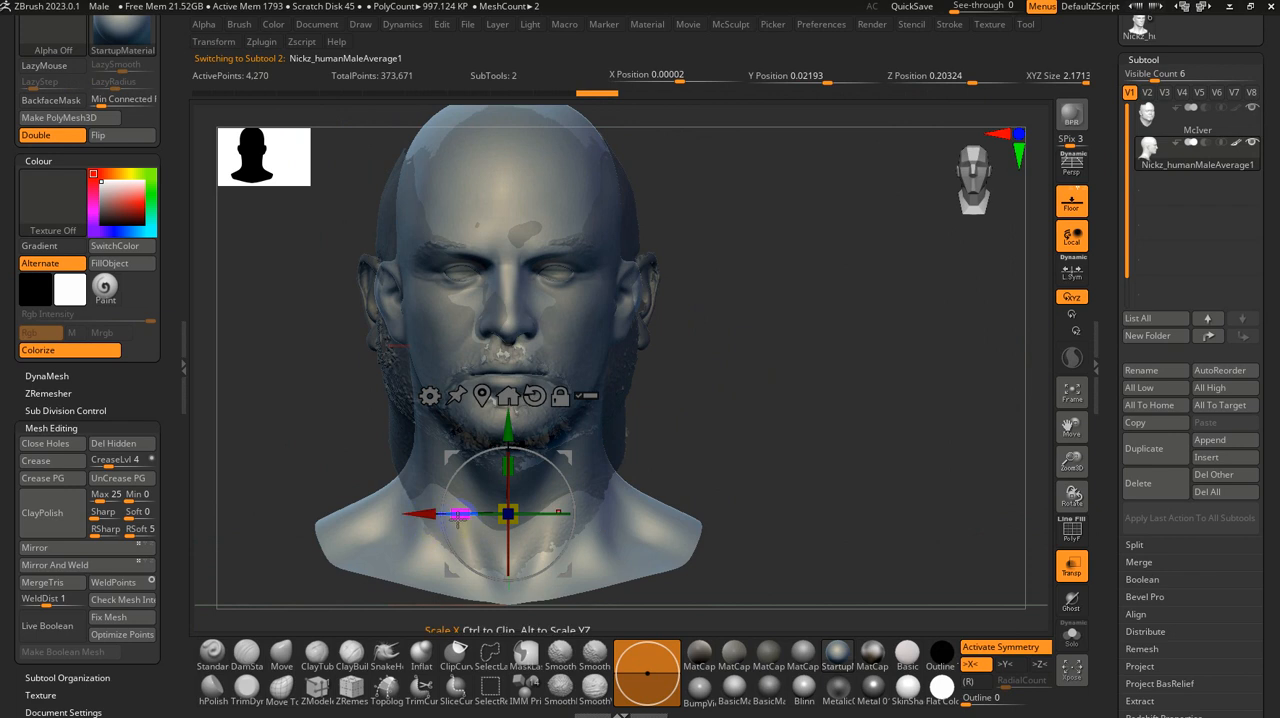
pyautogui.moveTo(458, 514); pyautogui.dragTo(432, 515)
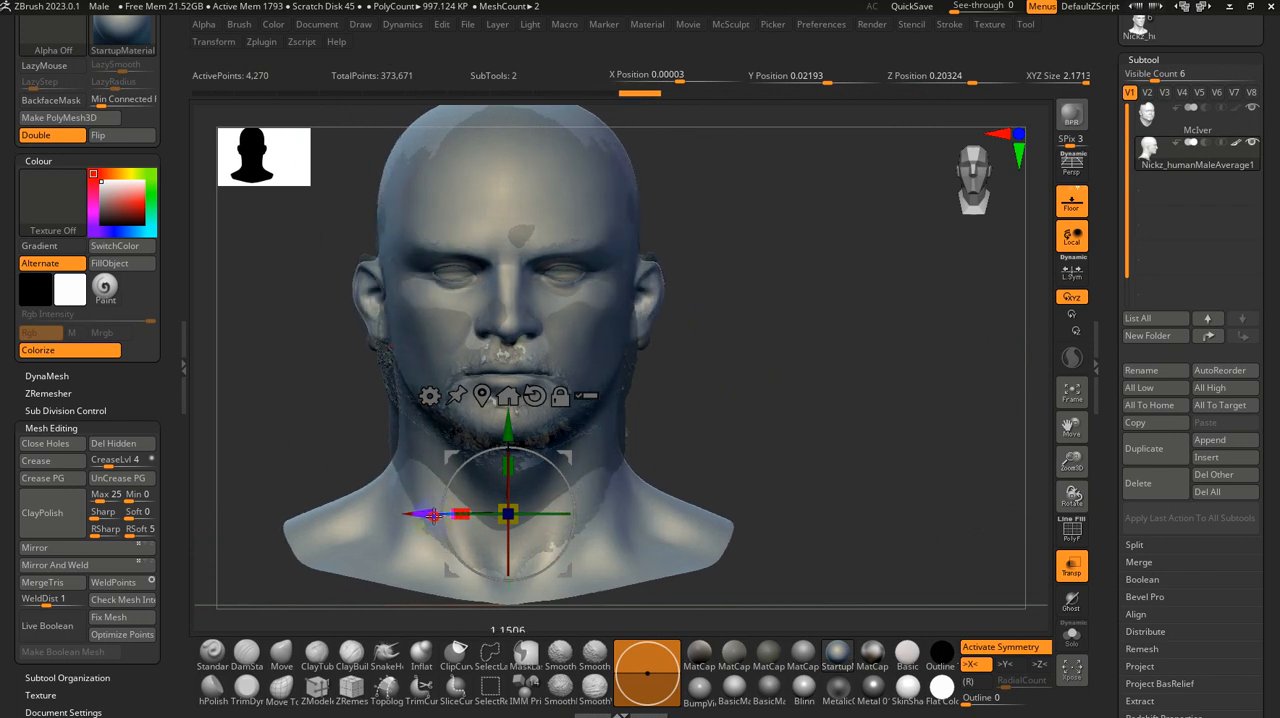
# Step: Nudge the base head down to a Y position of about 0.03 against the scan's profile
pyautogui.moveTo(743, 457); pyautogui.dragTo(777, 449)
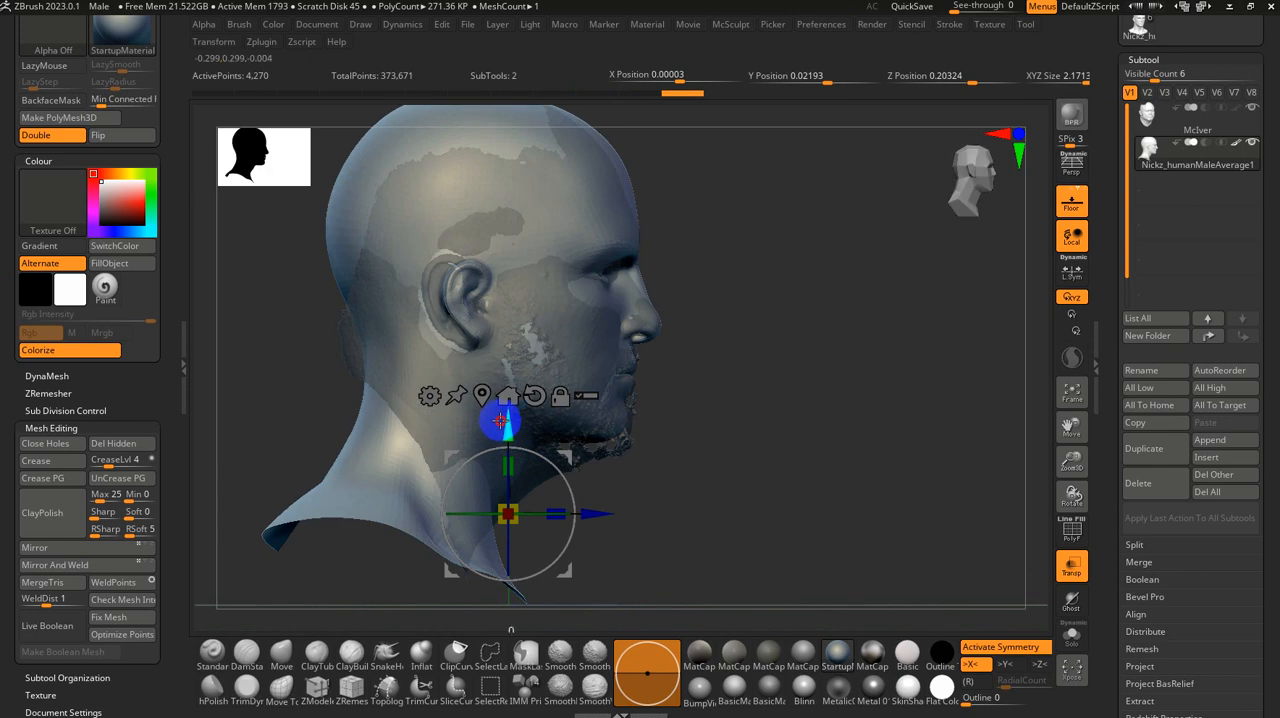
pyautogui.moveTo(499, 420); pyautogui.dragTo(501, 412)
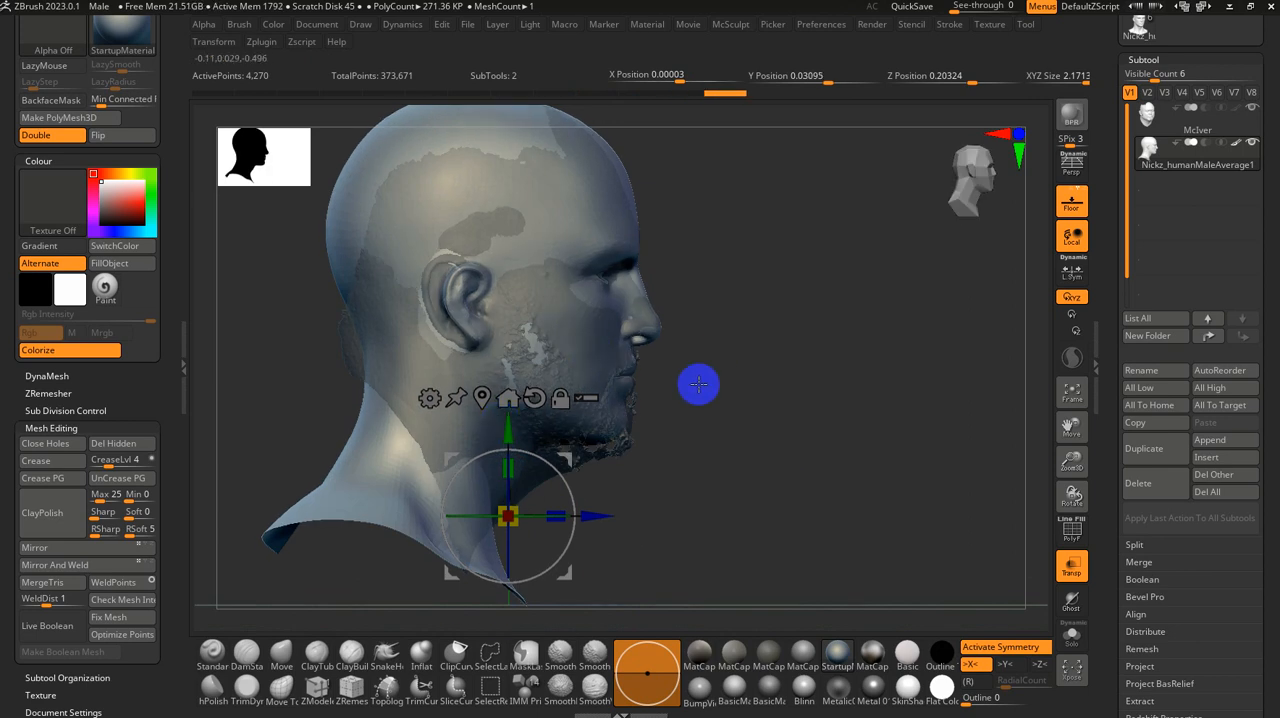
pyautogui.press('q')
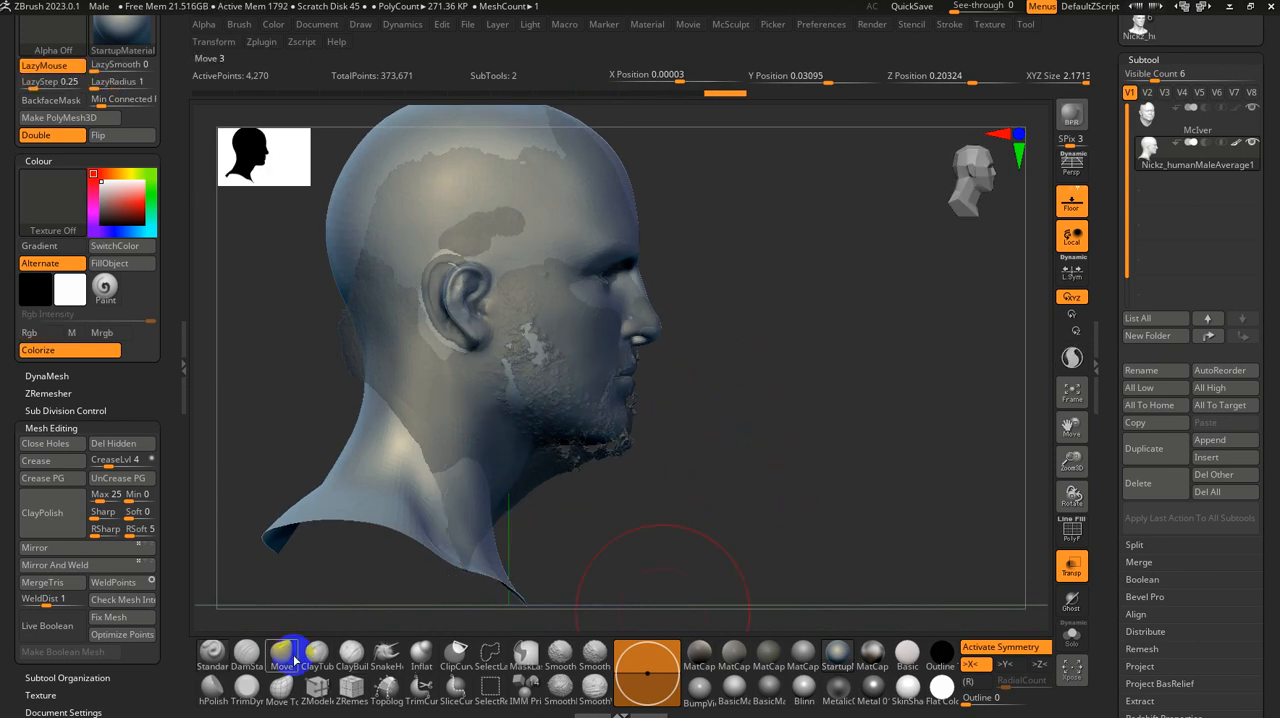
# Step: Use the Move brush with X symmetry off to reshape the base head's face and nose profile towards the scan
pyautogui.click(282, 655)
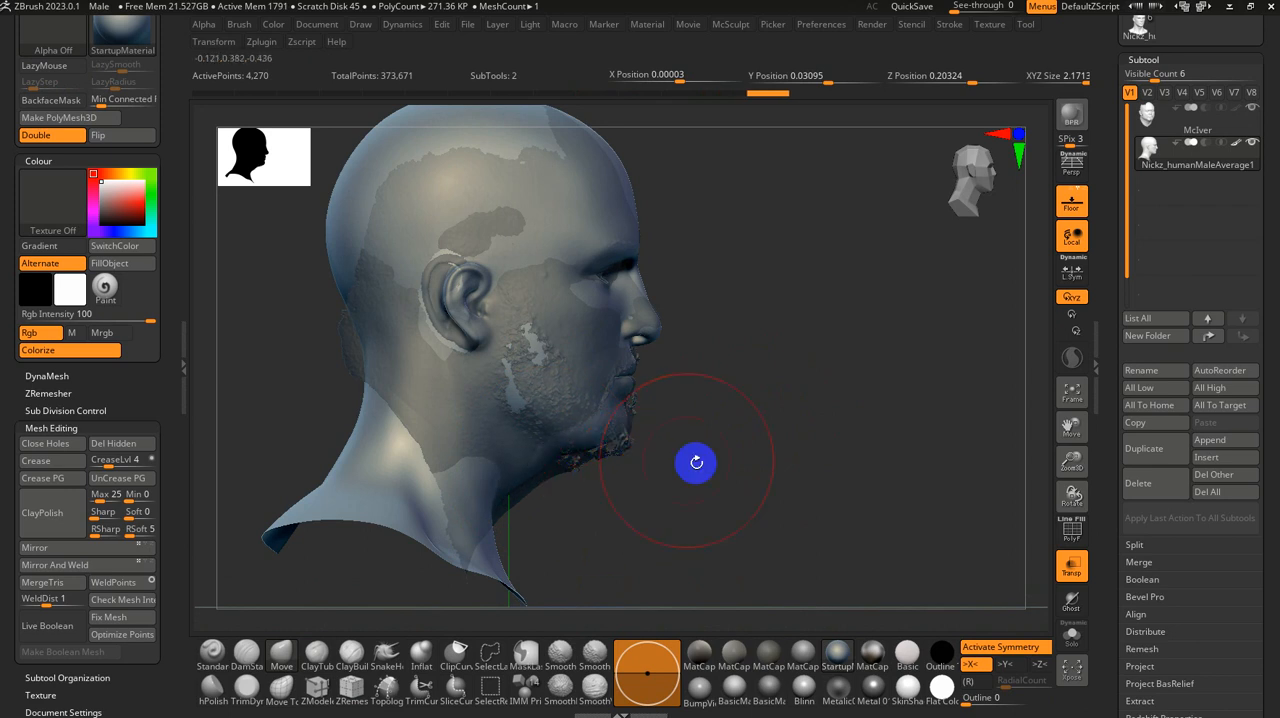
pyautogui.keyDown('alt'); pyautogui.moveTo(696, 462); pyautogui.dragTo(734, 597); pyautogui.keyUp('alt')
pyautogui.moveTo(880, 450)
pyautogui.keyDown('alt'); pyautogui.mouseDown()
pyautogui.moveTo(753, 466)
pyautogui.moveTo(610, 455)
pyautogui.mouseUp(); pyautogui.keyUp('alt')
pyautogui.press('x')
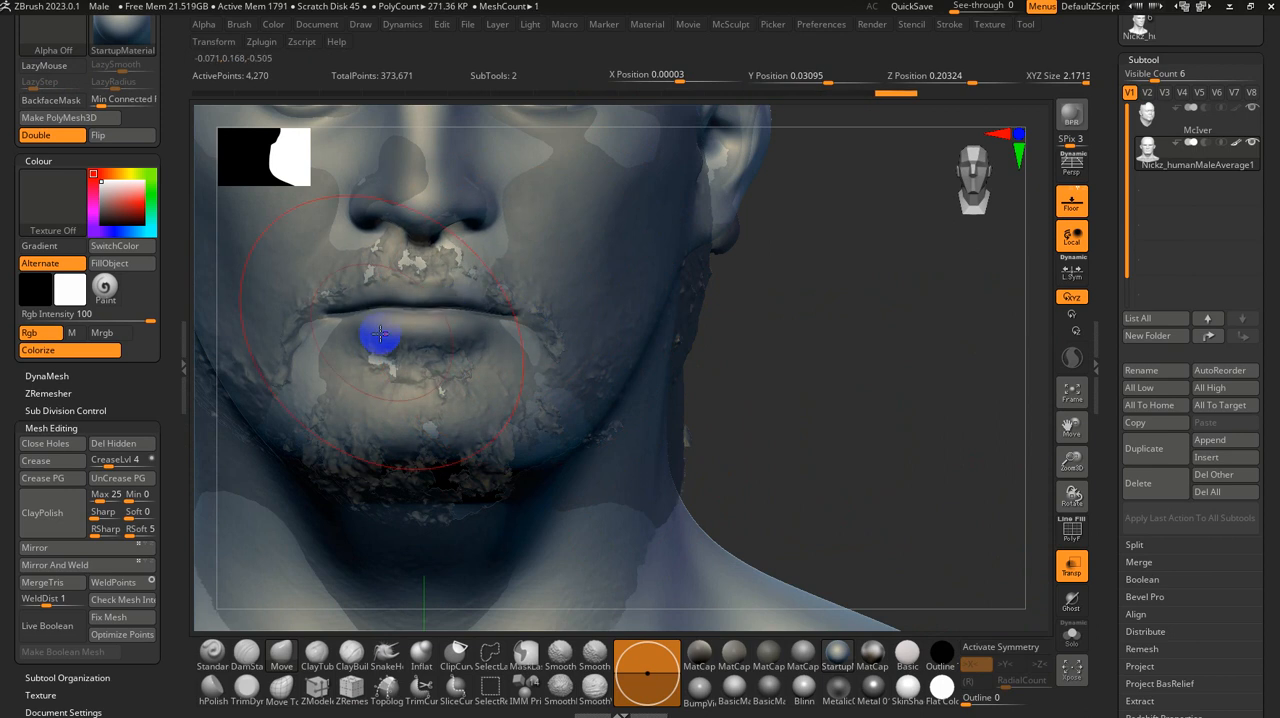
pyautogui.moveTo(811, 378); pyautogui.dragTo(997, 486)
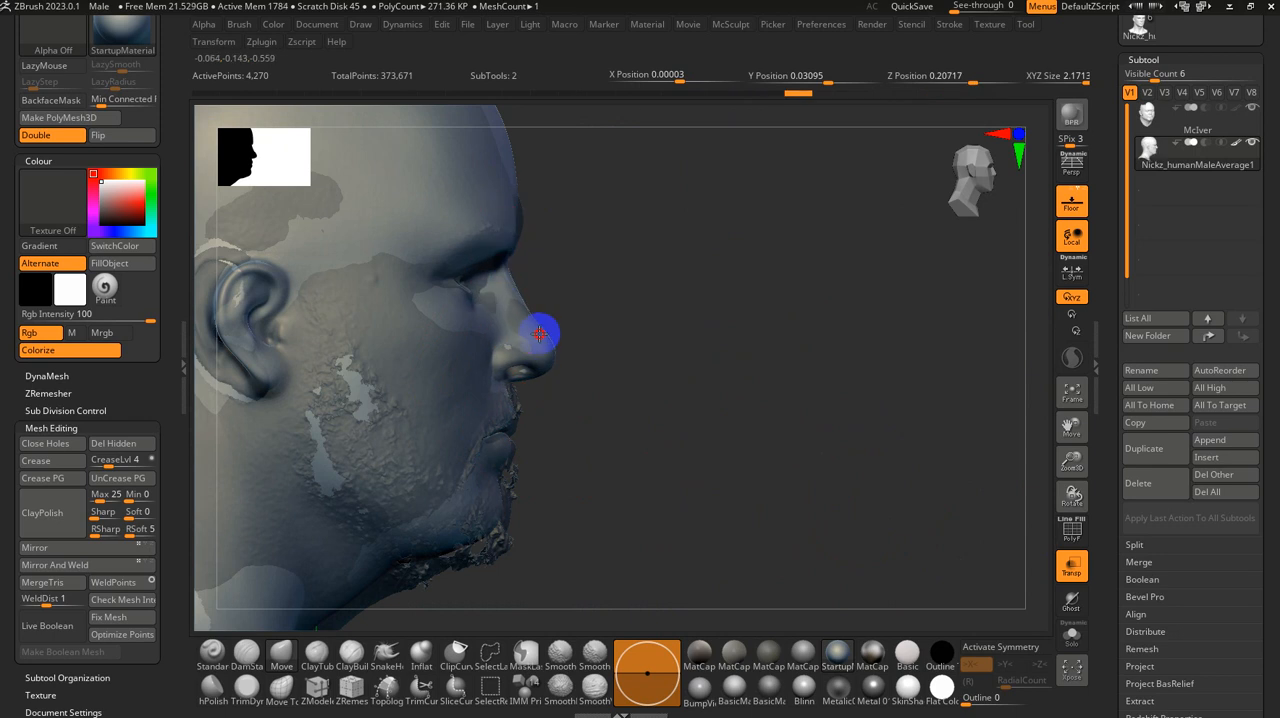
pyautogui.moveTo(596, 297); pyautogui.dragTo(517, 258)
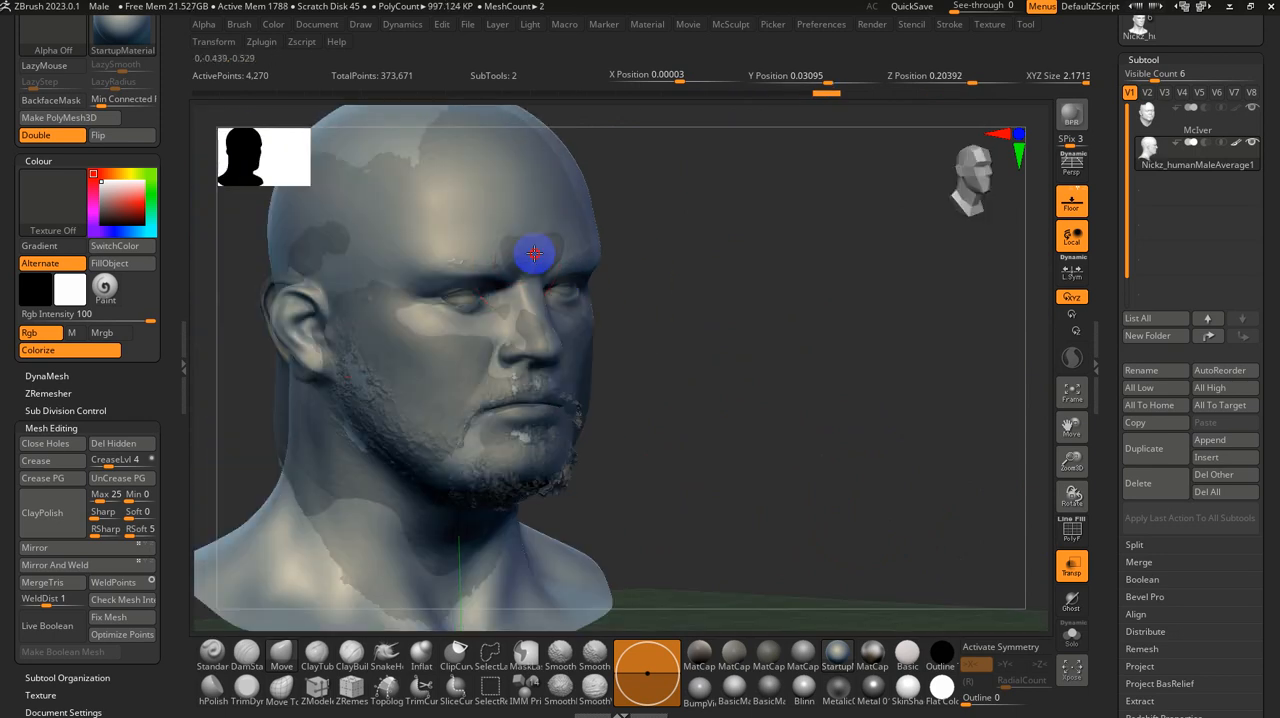
# Step: Reshape the base head's crown and upper sides with the Move brush to fit the scan, using X symmetry
pyautogui.moveTo(749, 257); pyautogui.dragTo(720, 420)
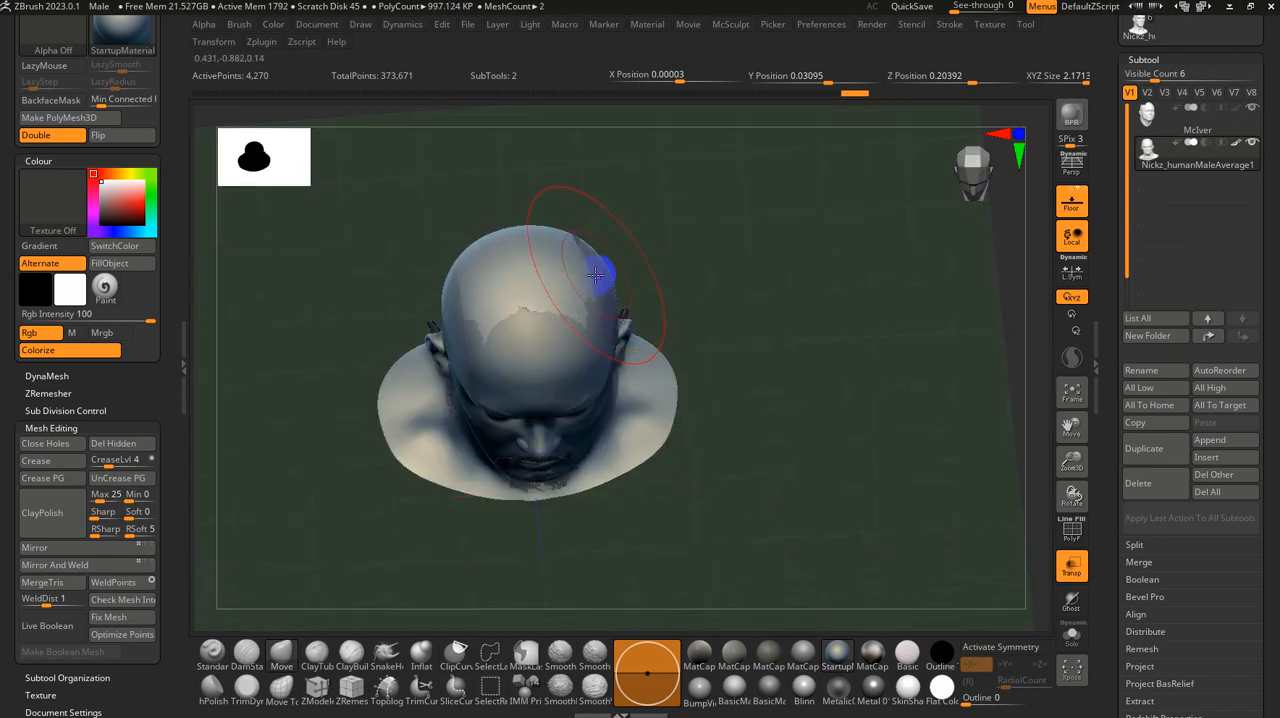
pyautogui.moveTo(590, 271); pyautogui.dragTo(581, 264)
pyautogui.moveTo(761, 281)
pyautogui.mouseDown()
pyautogui.moveTo(751, 207)
pyautogui.moveTo(700, 389)
pyautogui.mouseUp()
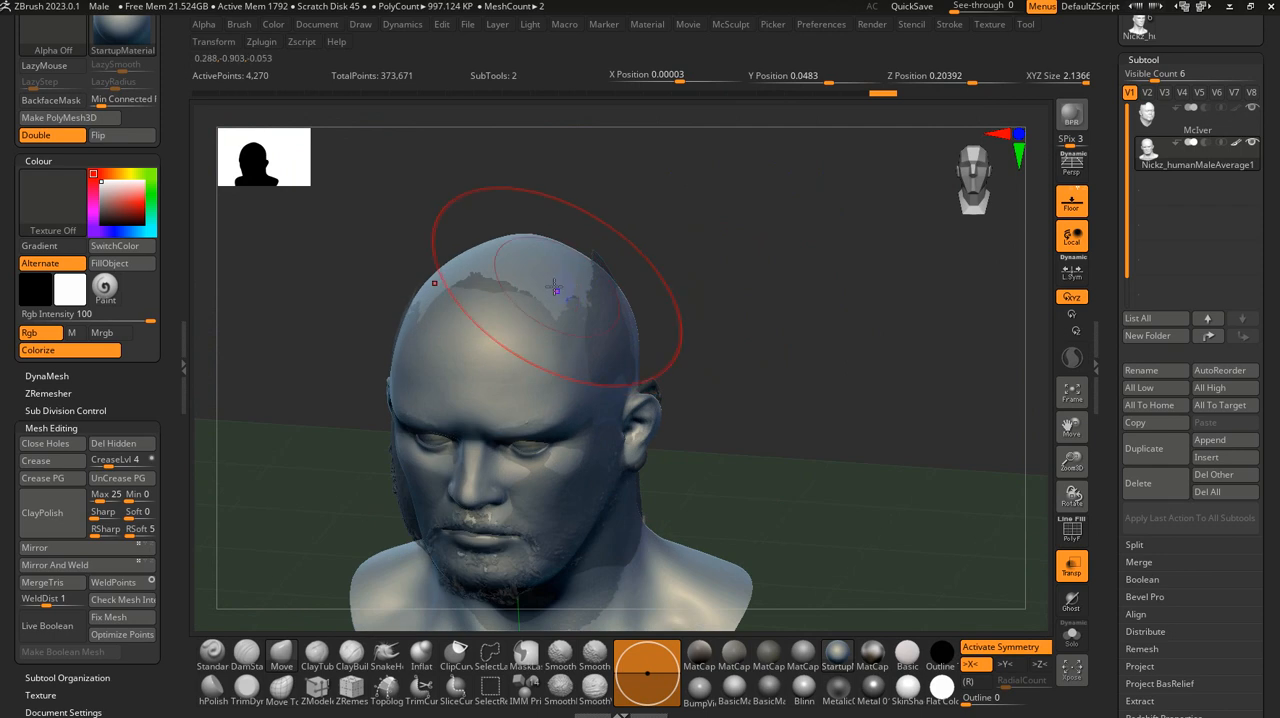
pyautogui.moveTo(618, 294); pyautogui.dragTo(662, 327)
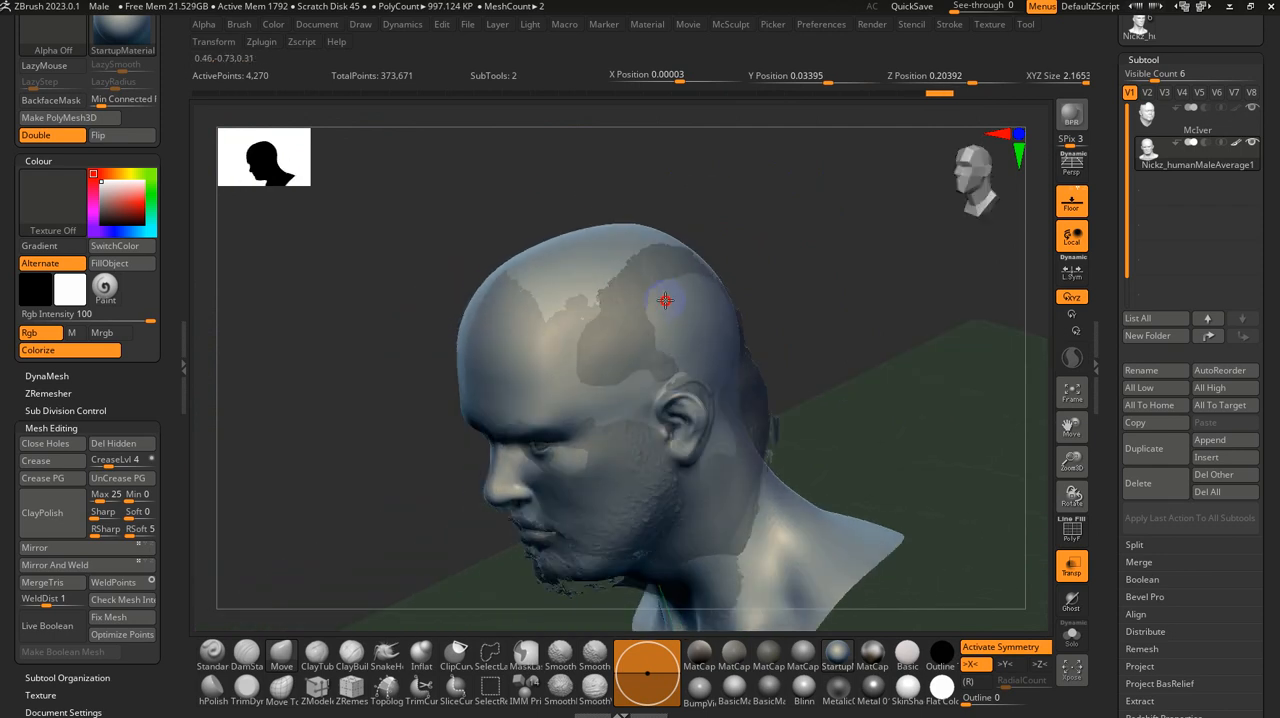
pyautogui.moveTo(668, 275); pyautogui.dragTo(680, 280)
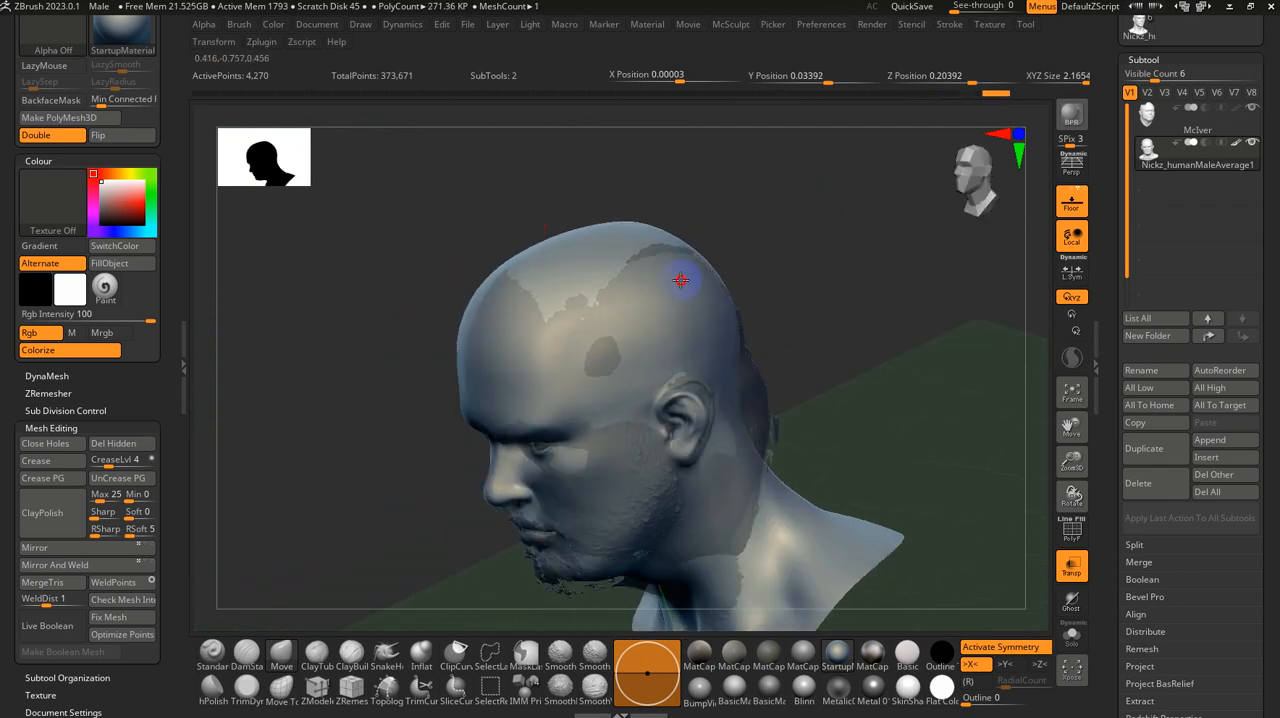
pyautogui.moveTo(692, 272)
pyautogui.mouseDown(button='right')
pyautogui.moveTo(797, 286)
pyautogui.moveTo(806, 268)
pyautogui.mouseUp(button='right')
pyautogui.moveTo(658, 238); pyautogui.dragTo(659, 221)
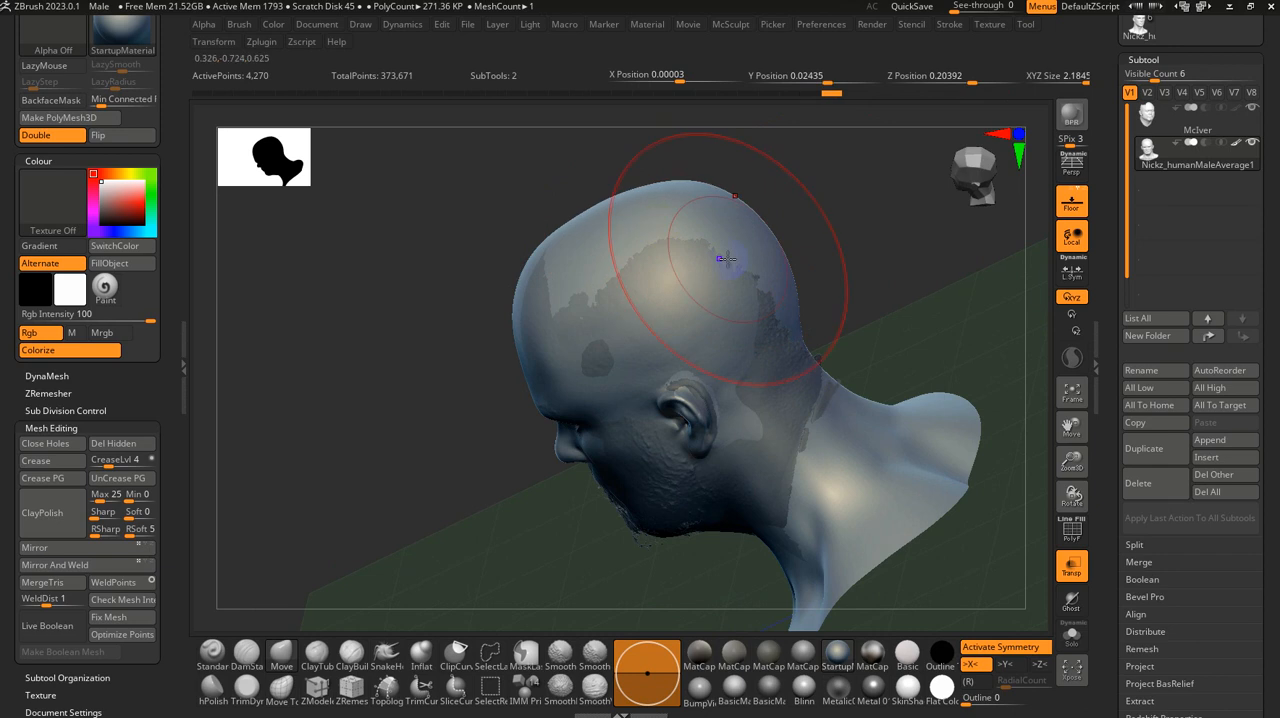
# Step: Adjust the back of the base head's skull and the nape with the Move brush to follow the scan
pyautogui.moveTo(790, 308); pyautogui.dragTo(760, 323, button='right')
pyautogui.moveTo(758, 362); pyautogui.dragTo(768, 364)
pyautogui.moveTo(765, 383); pyautogui.dragTo(705, 429, button='right')
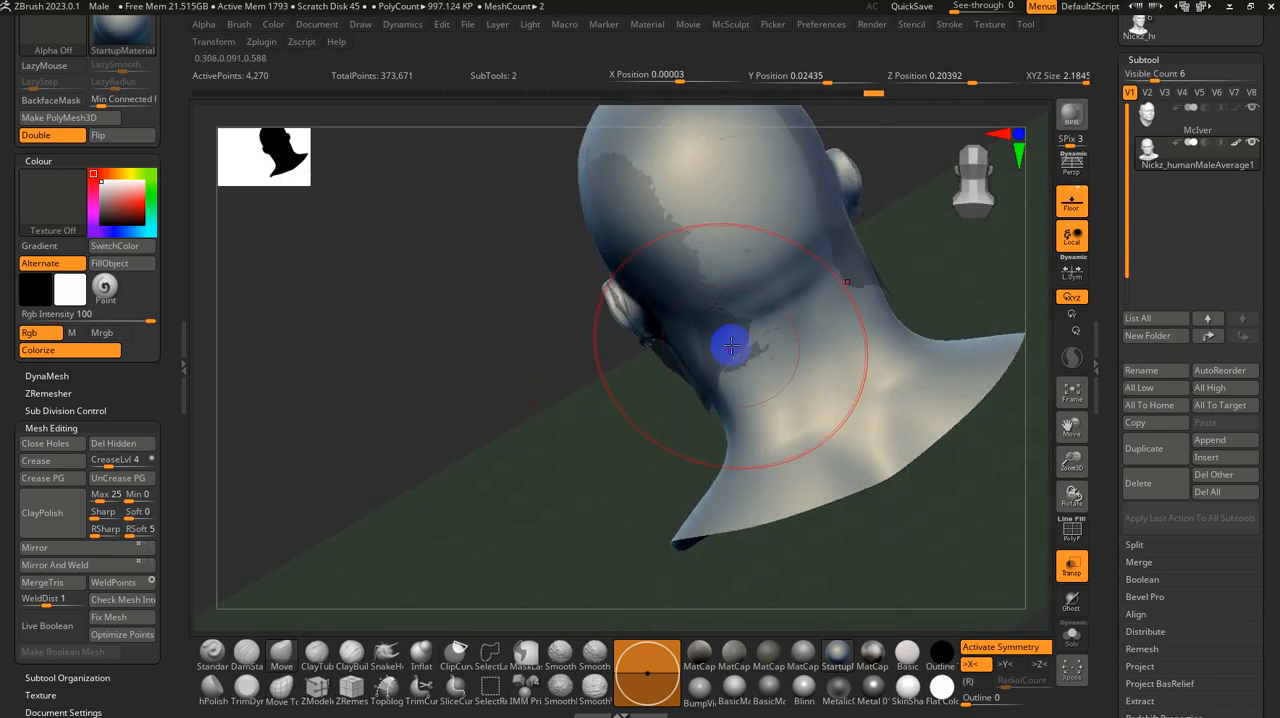
pyautogui.moveTo(731, 351)
pyautogui.mouseDown(button='right')
pyautogui.moveTo(678, 500)
pyautogui.moveTo(657, 443)
pyautogui.moveTo(716, 447)
pyautogui.mouseUp(button='right')
# Step: Pull the base head's underside of the chin and front of the neck towards the scan's surface
pyautogui.moveTo(641, 459); pyautogui.dragTo(305, 456, button='right')
pyautogui.moveTo(363, 486)
pyautogui.keyDown('alt'); pyautogui.mouseDown(button='right')
pyautogui.moveTo(603, 423)
pyautogui.moveTo(583, 443)
pyautogui.moveTo(597, 406)
pyautogui.moveTo(589, 366)
pyautogui.mouseUp(button='right'); pyautogui.keyUp('alt')
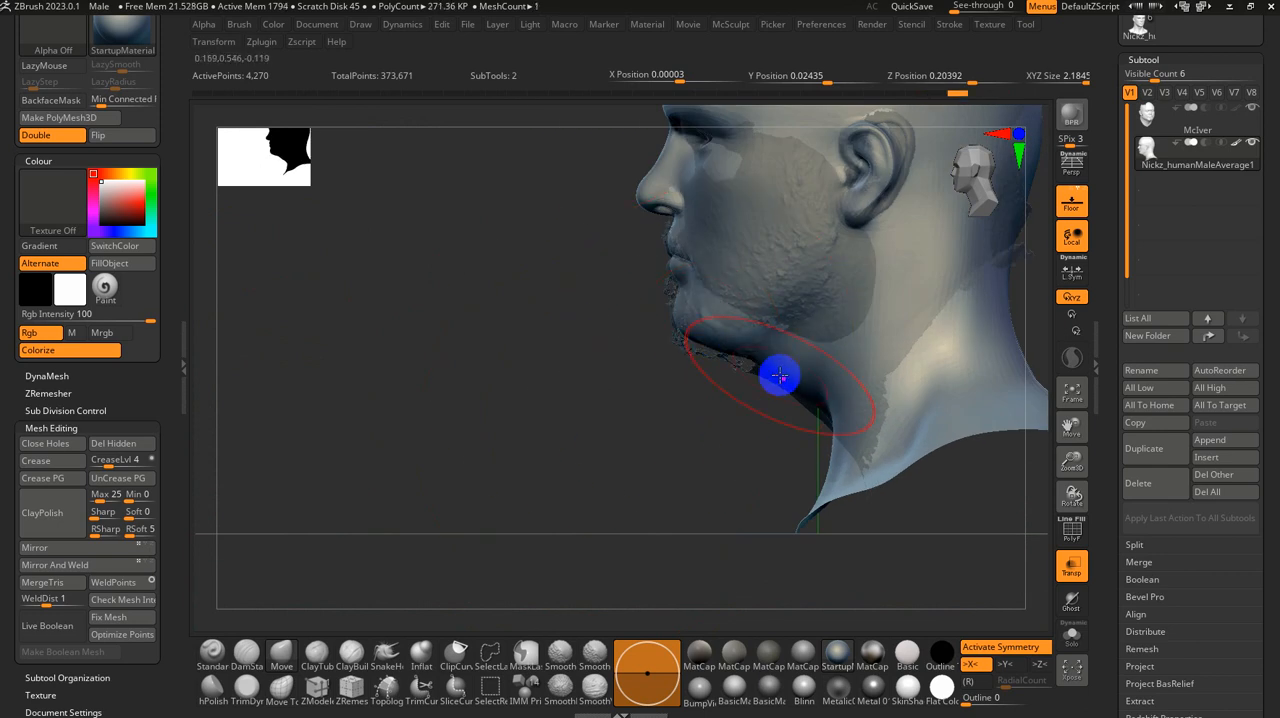
pyautogui.moveTo(771, 380)
pyautogui.mouseDown(button='right')
pyautogui.moveTo(766, 423)
pyautogui.moveTo(797, 420)
pyautogui.mouseUp(button='right')
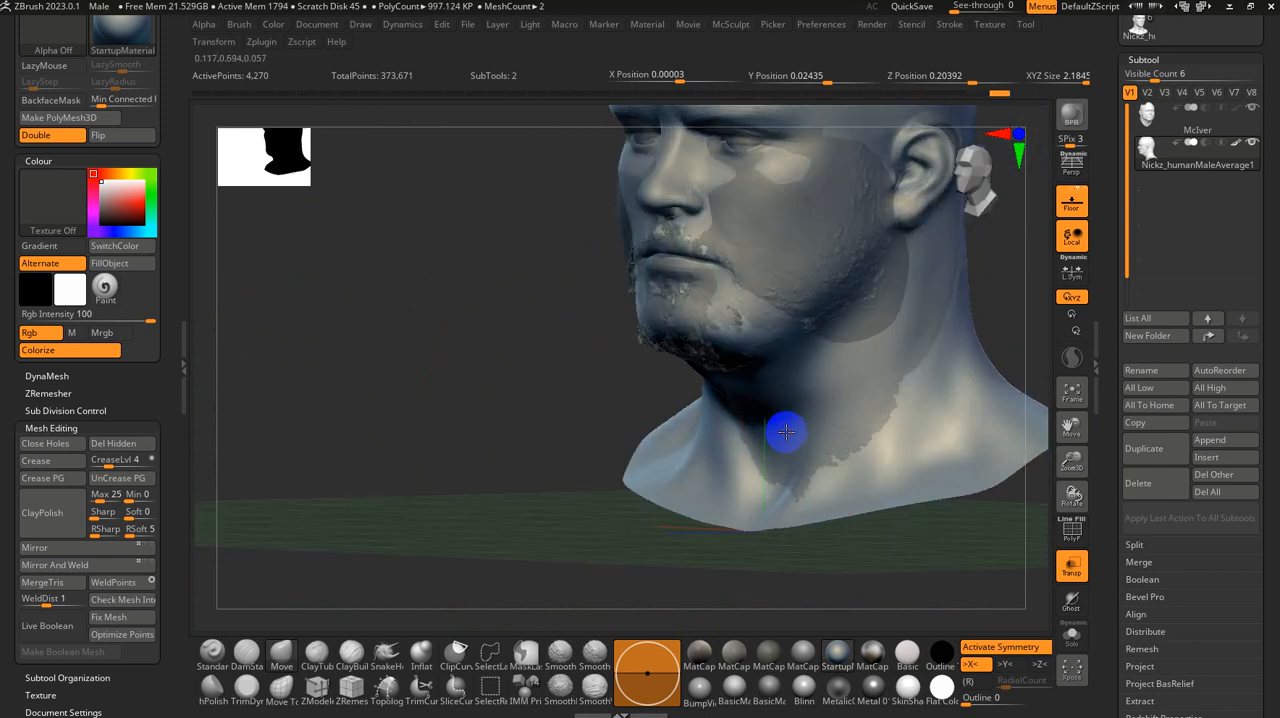
# Step: Reposition and reshape the base head's ears with the Move brush to match the scan, using X symmetry
pyautogui.moveTo(557, 383)
pyautogui.mouseDown(button='right')
pyautogui.moveTo(529, 314)
pyautogui.moveTo(586, 380)
pyautogui.mouseUp(button='right')
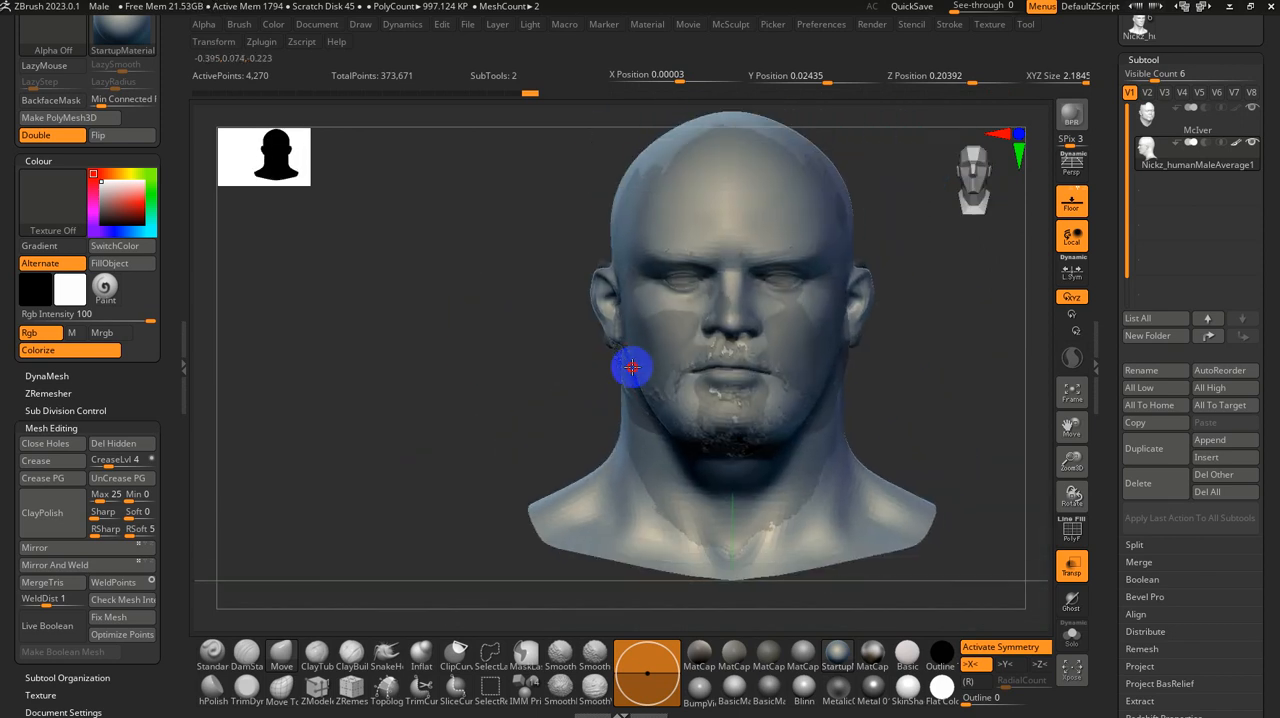
pyautogui.moveTo(582, 347)
pyautogui.keyDown('ctrl'); pyautogui.mouseDown(button='right')
pyautogui.moveTo(574, 391)
pyautogui.moveTo(557, 357)
pyautogui.mouseUp(button='right'); pyautogui.keyUp('ctrl')
pyautogui.moveTo(603, 331); pyautogui.dragTo(577, 346)
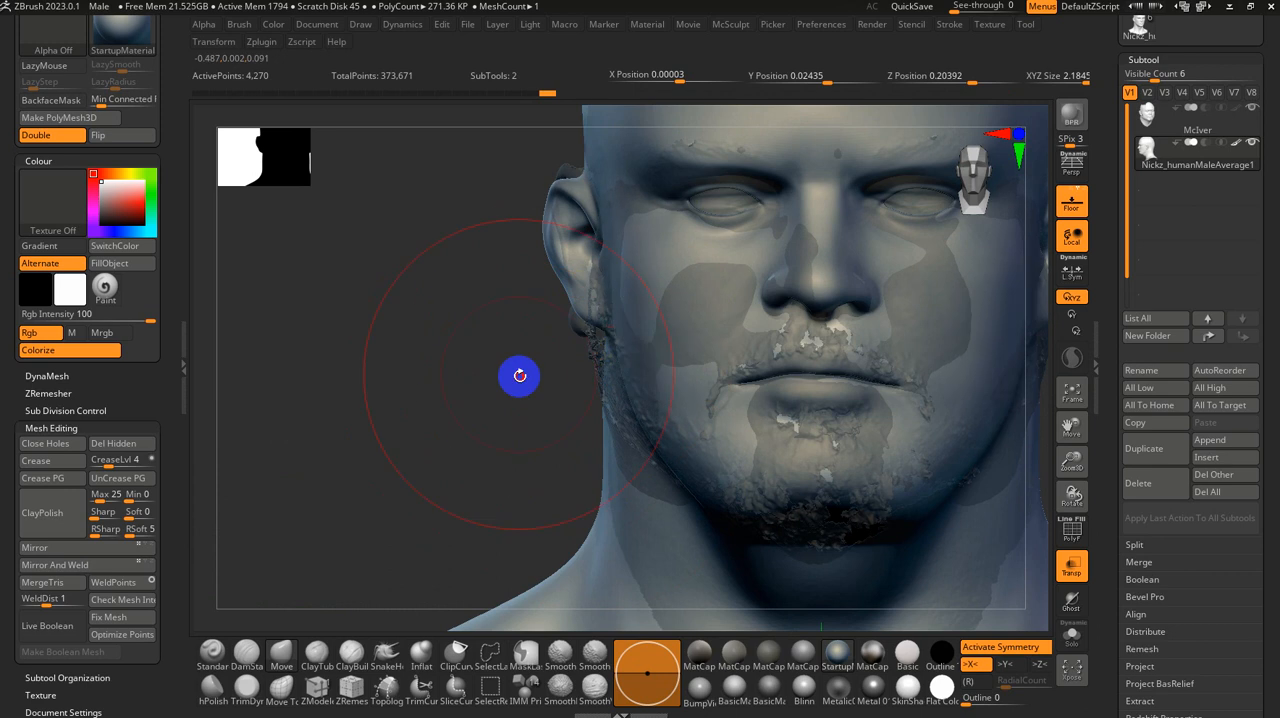
pyautogui.moveTo(520, 374); pyautogui.dragTo(586, 343, button='right')
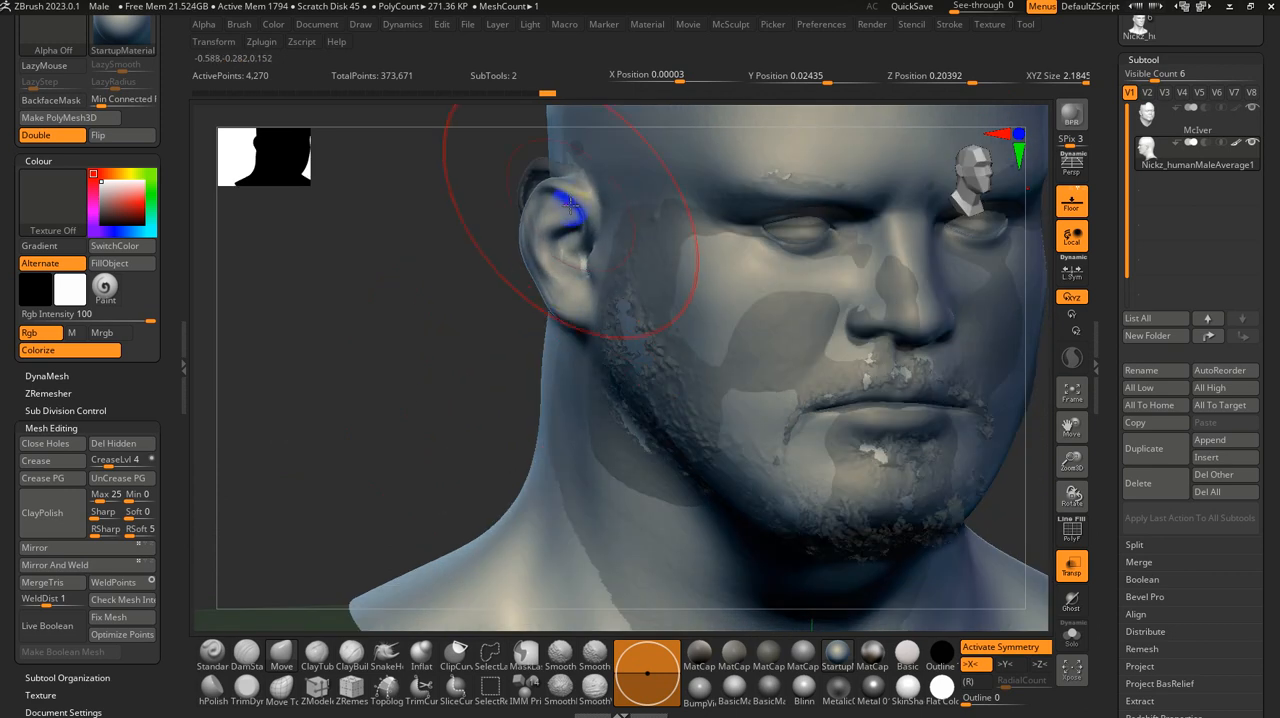
pyautogui.moveTo(570, 205); pyautogui.dragTo(534, 150, button='right')
pyautogui.moveTo(427, 341); pyautogui.dragTo(630, 333)
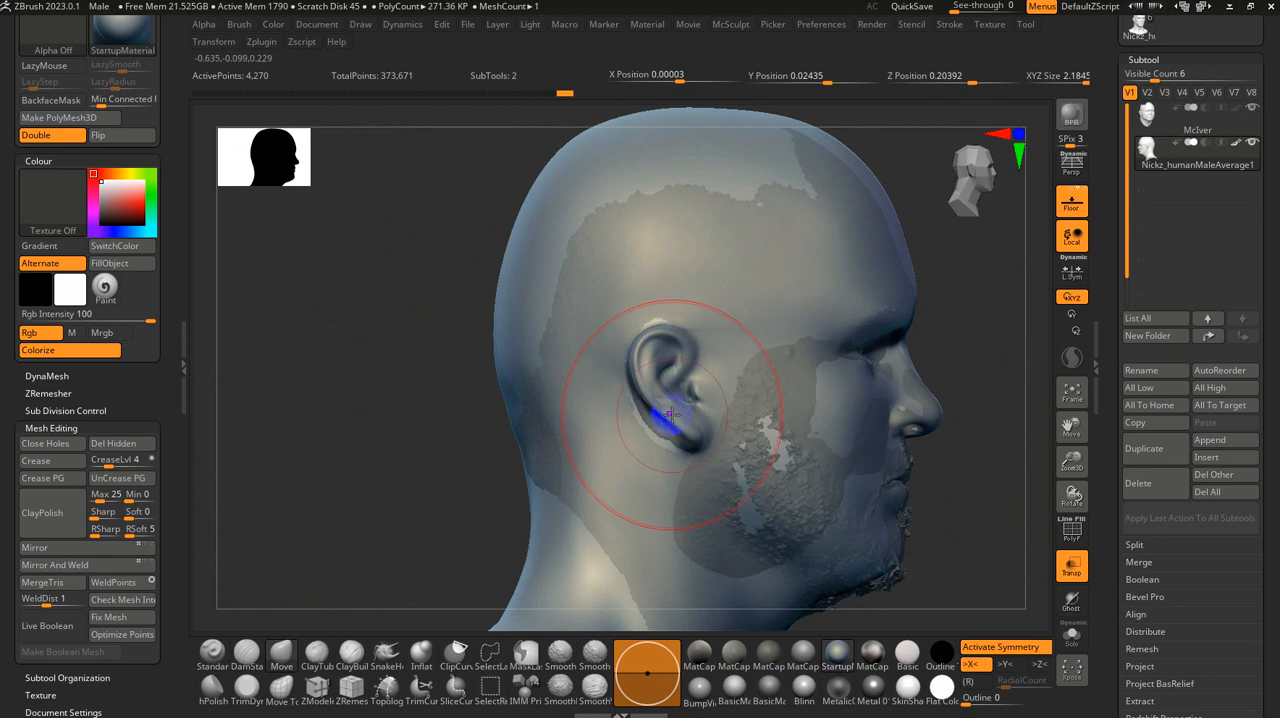
pyautogui.moveTo(671, 413); pyautogui.dragTo(659, 432)
# Step: Adjust the base head's nape and the side of the neck with the Move brush to follow the scan
pyautogui.keyDown('alt'); pyautogui.moveTo(426, 447); pyautogui.dragTo(568, 435); pyautogui.keyUp('alt')
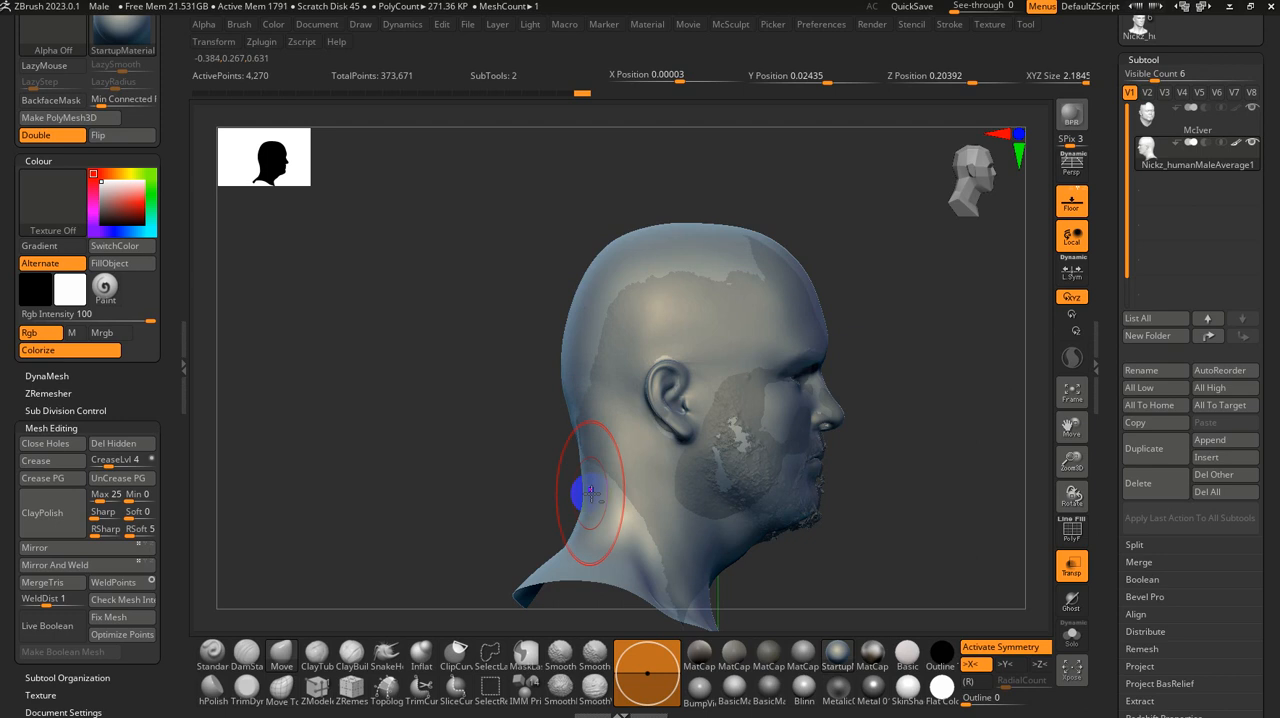
pyautogui.moveTo(850, 600); pyautogui.dragTo(775, 658)
pyautogui.moveTo(629, 586)
pyautogui.mouseDown()
pyautogui.moveTo(639, 606)
pyautogui.moveTo(673, 593)
pyautogui.mouseUp()
pyautogui.moveTo(917, 500); pyautogui.dragTo(517, 243)
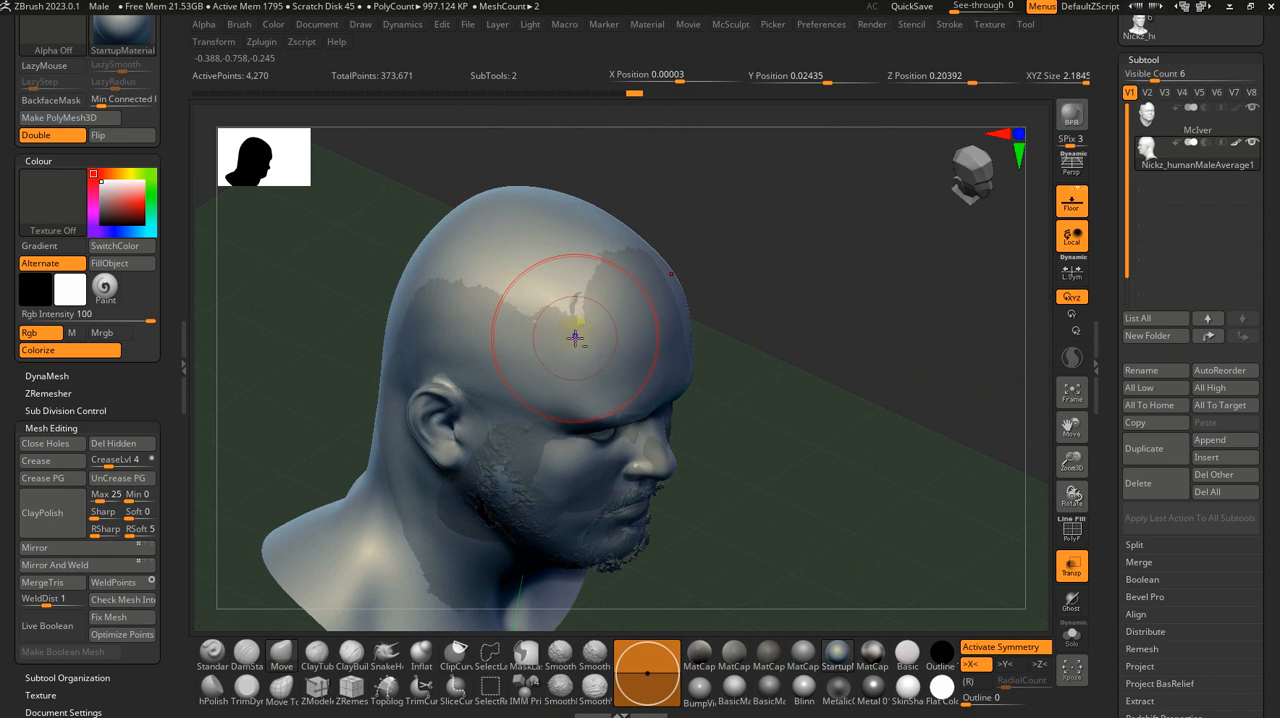
pyautogui.moveTo(857, 409); pyautogui.dragTo(806, 418)
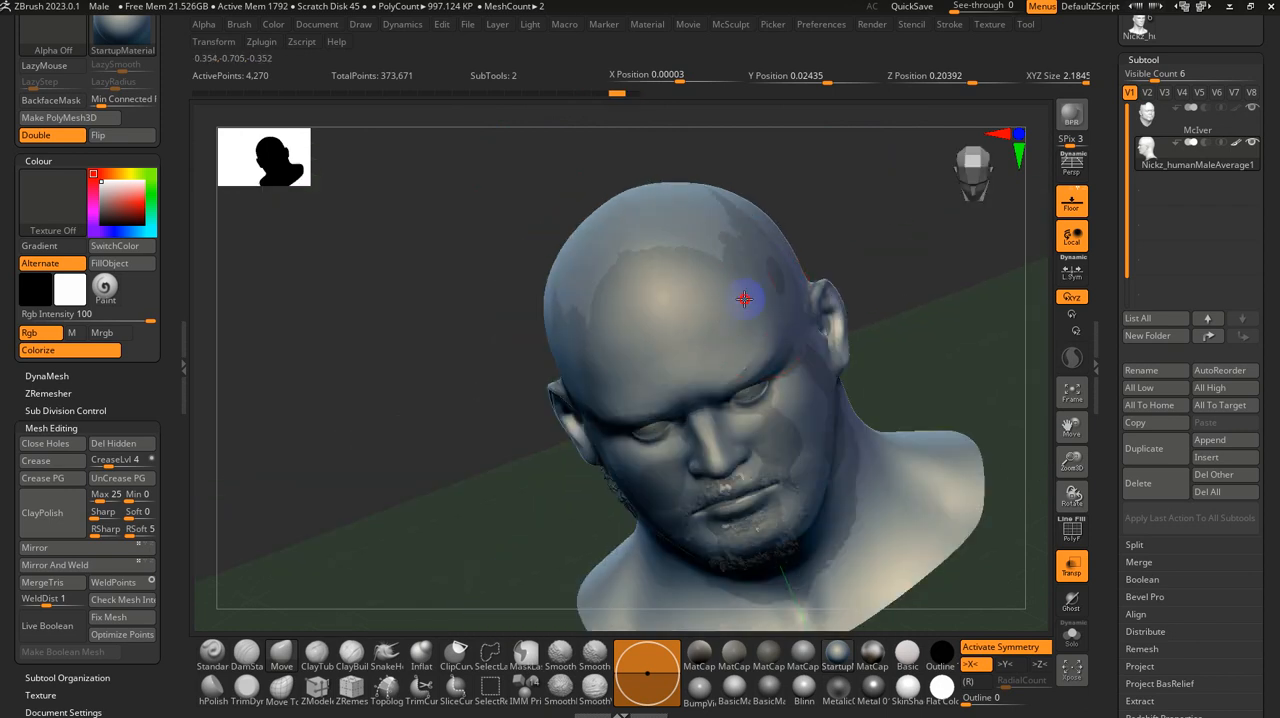
# Step: Enable Ghost transparency and fit the base head's forehead and crown to the scan with the Move brush
pyautogui.click(1071, 601)
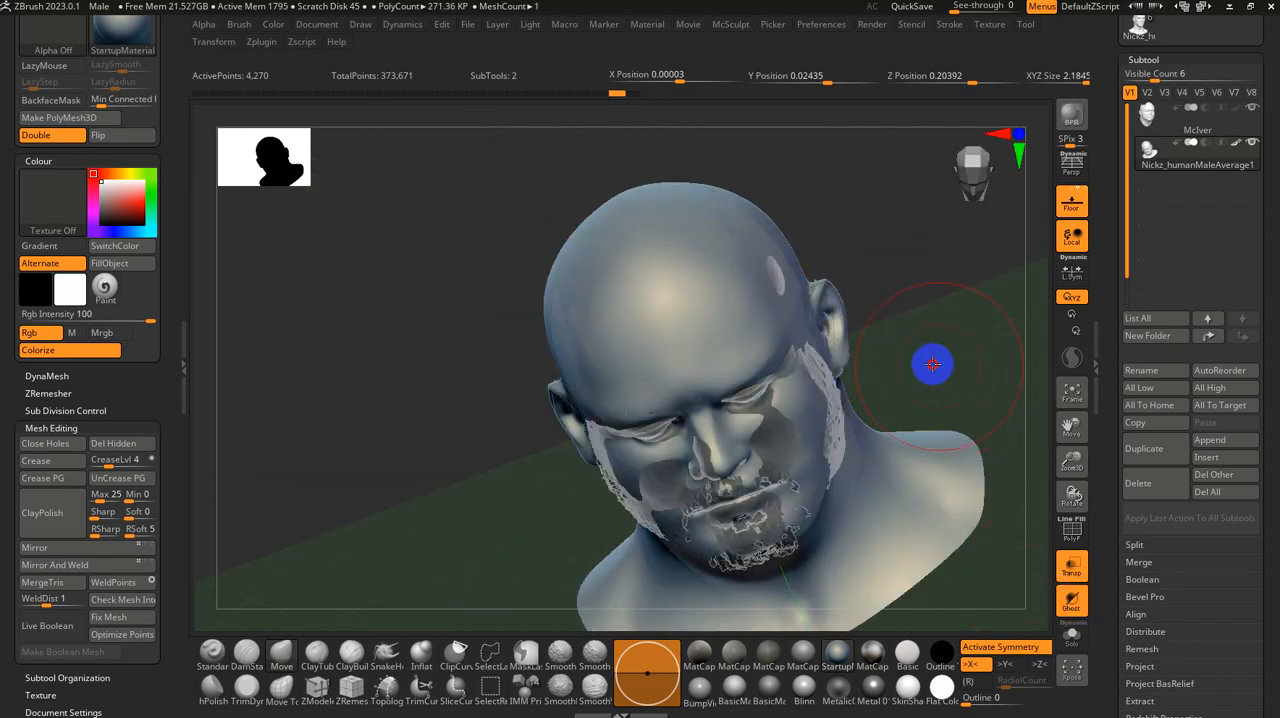
pyautogui.moveTo(931, 363); pyautogui.dragTo(826, 350)
pyautogui.press('s')
pyautogui.click(698, 361)
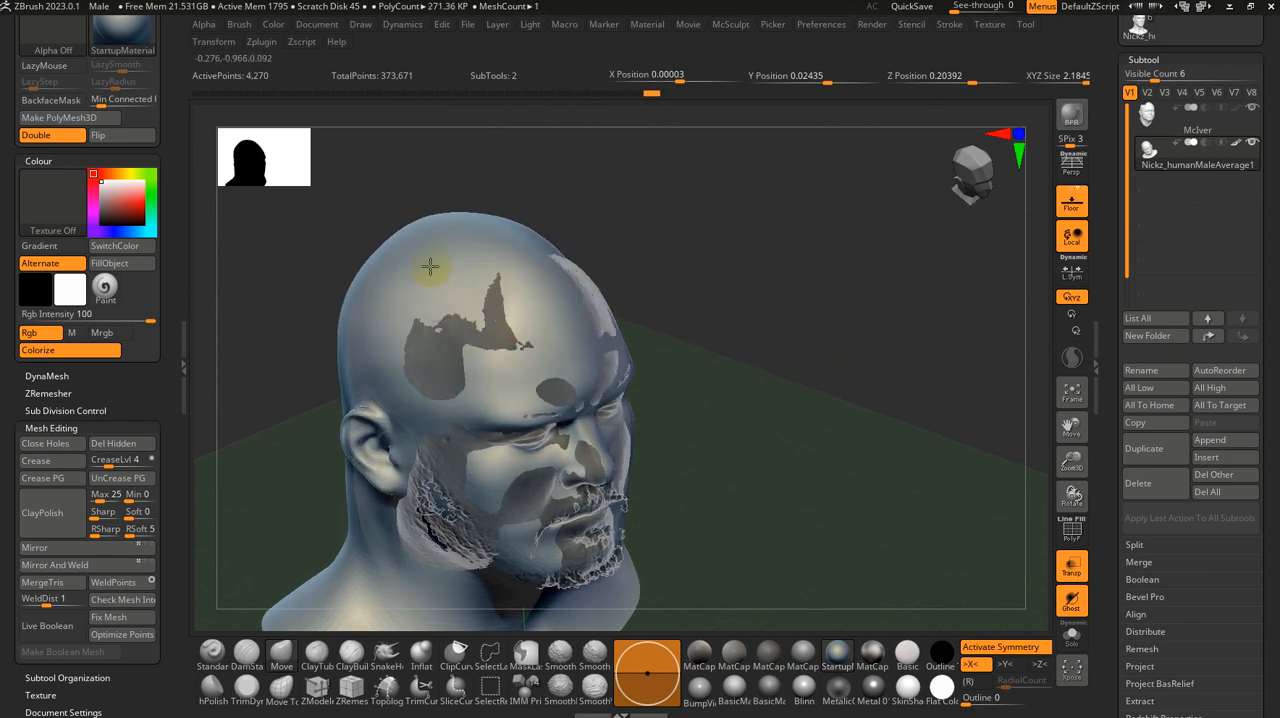
pyautogui.moveTo(582, 254)
pyautogui.mouseDown(button='right')
pyautogui.moveTo(634, 351)
pyautogui.moveTo(622, 358)
pyautogui.mouseUp(button='right')
pyautogui.moveTo(374, 234)
pyautogui.keyDown('shift'); pyautogui.mouseDown()
pyautogui.moveTo(374, 212)
pyautogui.moveTo(367, 220)
pyautogui.mouseUp(); pyautogui.keyUp('shift')
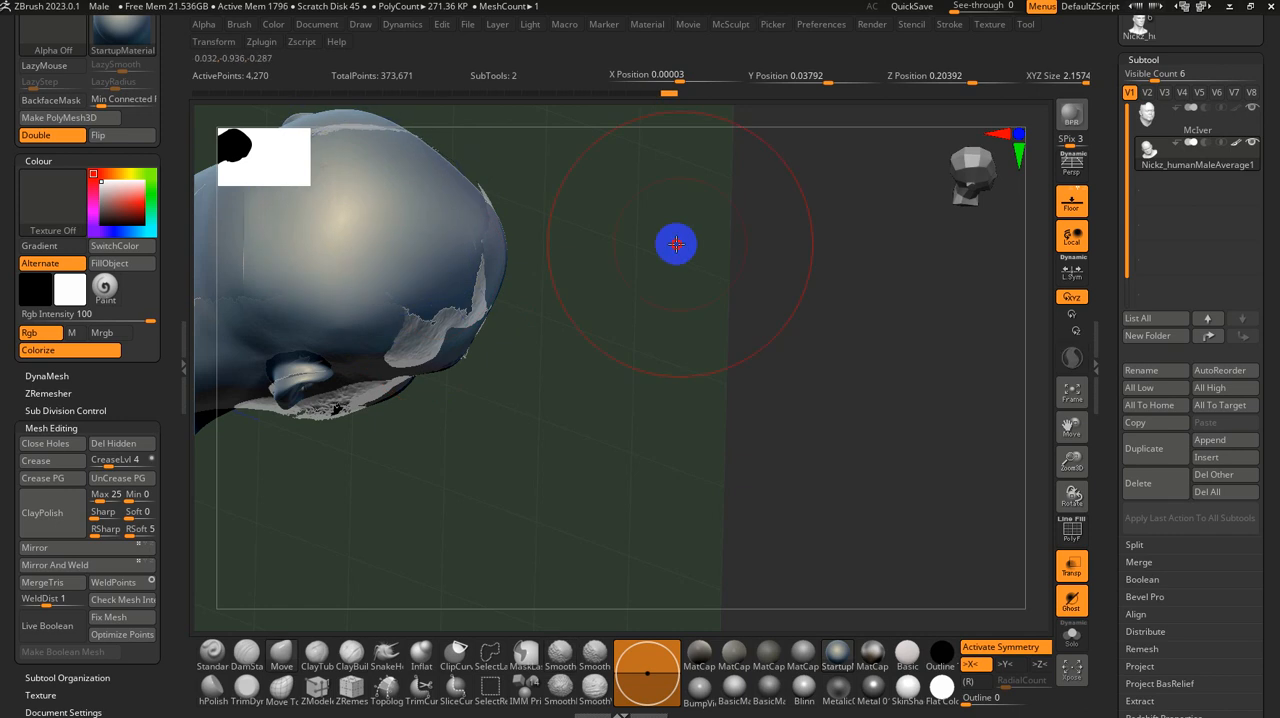
pyautogui.moveTo(676, 244); pyautogui.dragTo(660, 212, button='right')
pyautogui.moveTo(660, 212)
pyautogui.keyDown('ctrl'); pyautogui.mouseDown(button='right')
pyautogui.moveTo(654, 163)
pyautogui.moveTo(668, 190)
pyautogui.mouseUp(button='right'); pyautogui.keyUp('ctrl')
pyautogui.keyDown('ctrl'); pyautogui.moveTo(746, 363); pyautogui.dragTo(1033, 573, button='right'); pyautogui.keyUp('ctrl')
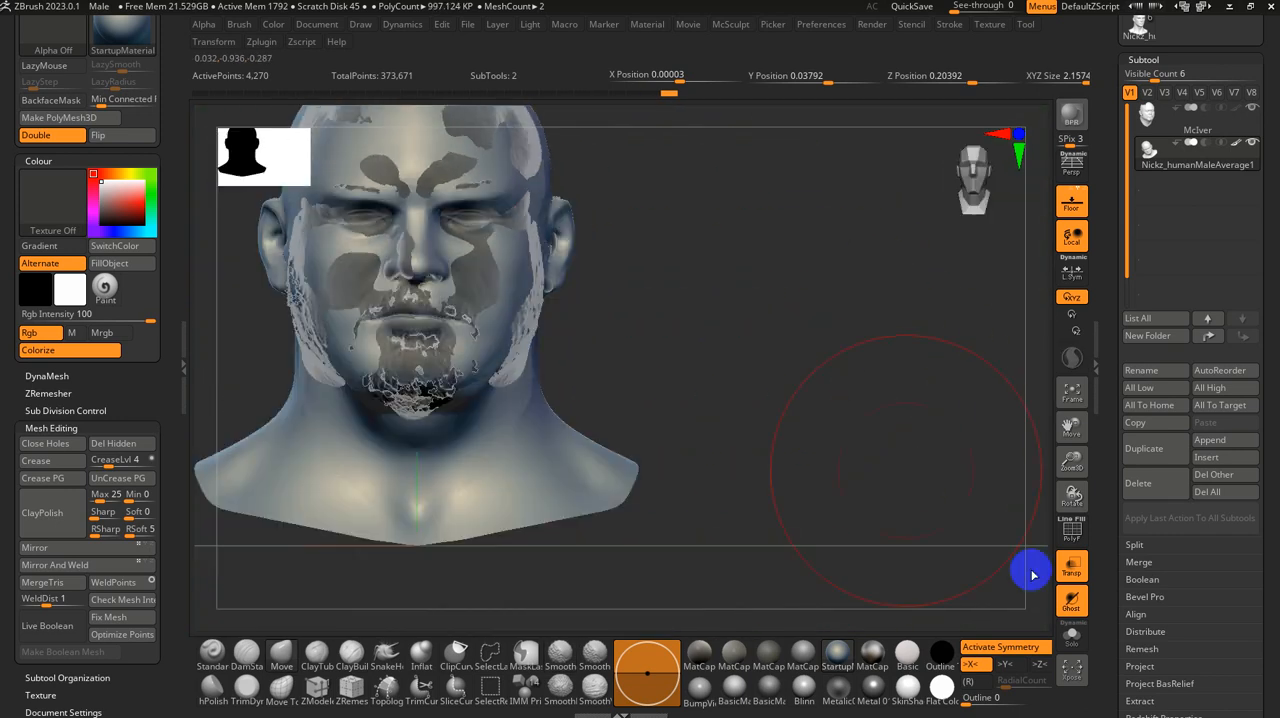
# Step: Isolate the base head with its polygroup wireframe shown and examine the topology around the lips, nose and eyes
pyautogui.click(1075, 634)
pyautogui.moveTo(763, 429); pyautogui.dragTo(814, 464, button='right')
pyautogui.keyDown('shift'); pyautogui.moveTo(893, 477); pyautogui.dragTo(967, 315, button='right'); pyautogui.keyUp('shift')
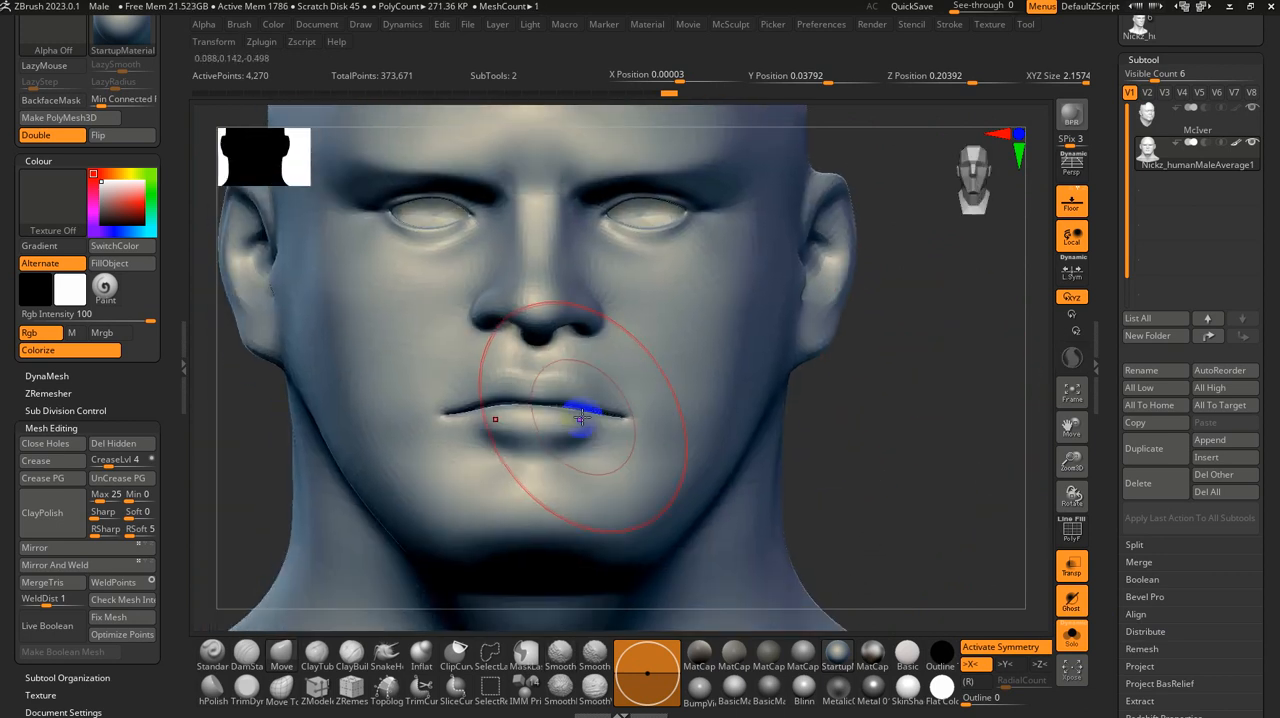
pyautogui.hotkey('shift', 'f')
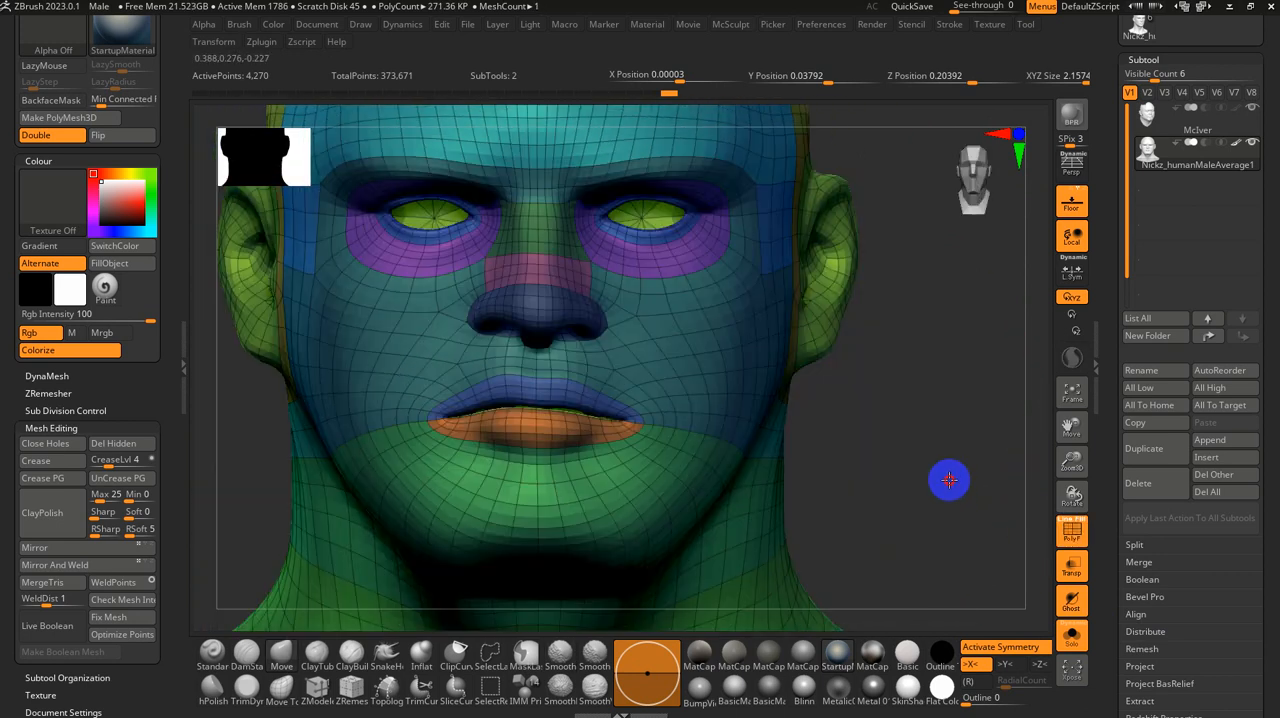
pyautogui.moveTo(949, 478); pyautogui.dragTo(876, 345, button='right')
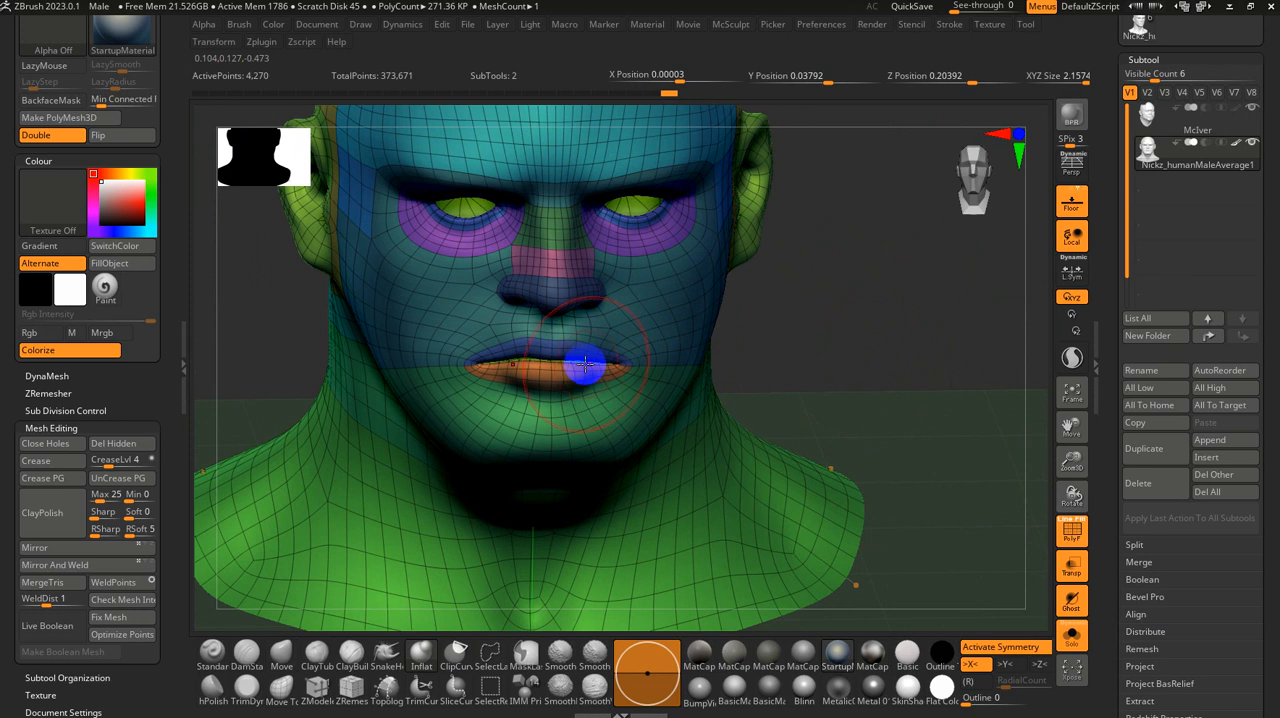
pyautogui.moveTo(811, 397); pyautogui.dragTo(854, 269, button='right')
pyautogui.keyDown('ctrl'); pyautogui.moveTo(763, 403); pyautogui.dragTo(768, 426, button='right'); pyautogui.keyUp('ctrl')
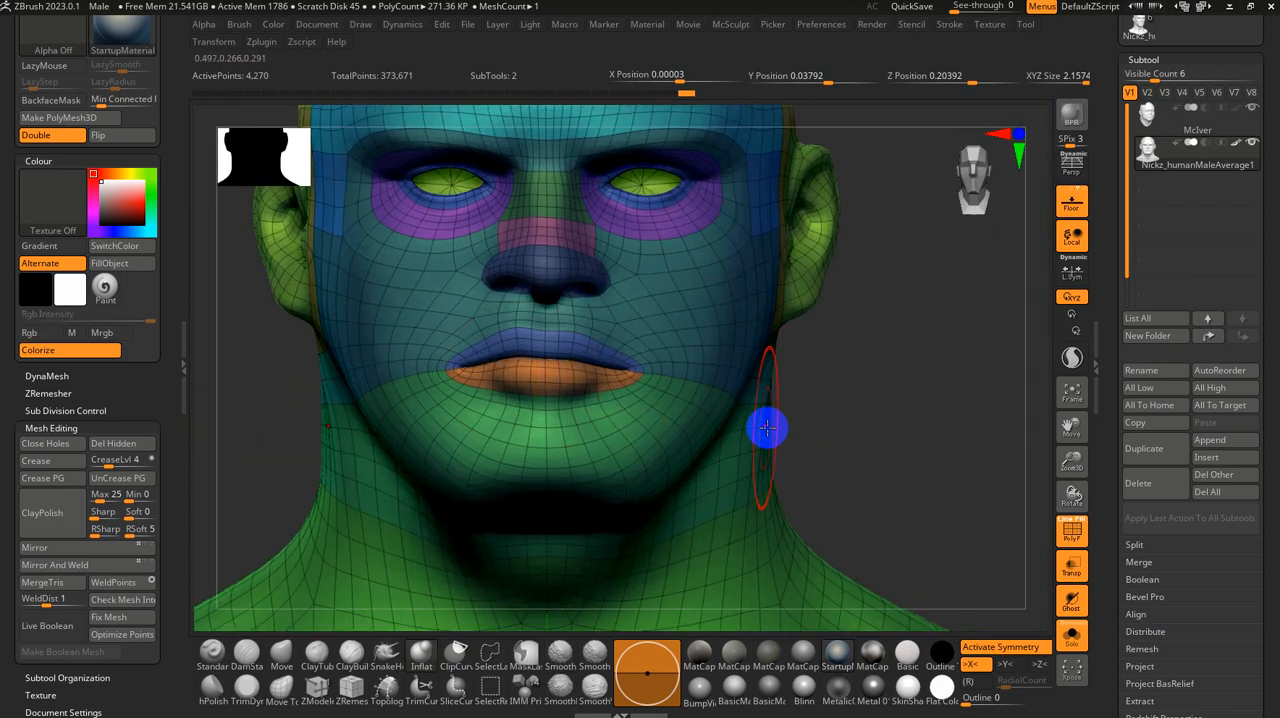
pyautogui.keyDown('alt'); pyautogui.moveTo(865, 385); pyautogui.dragTo(837, 517, button='right'); pyautogui.keyUp('alt')
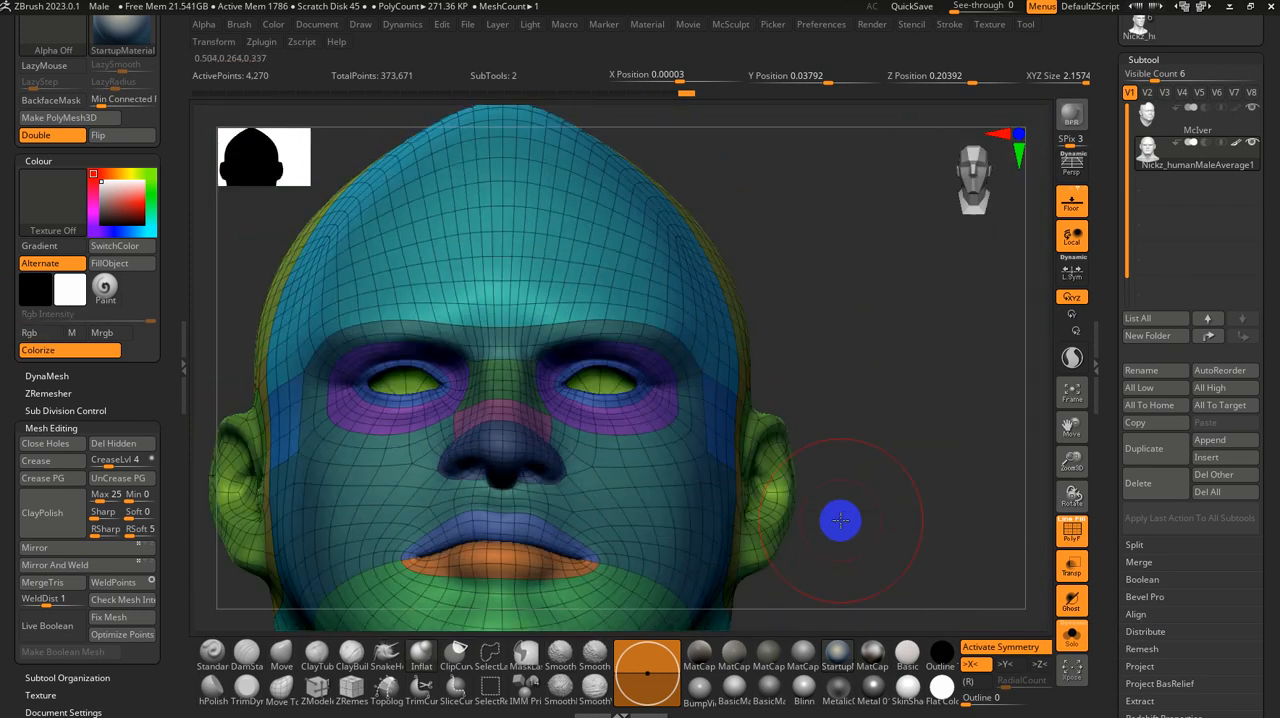
# Step: Switch the display material to SkinShade4 and hide the polygroup wireframe
pyautogui.click(907, 688)
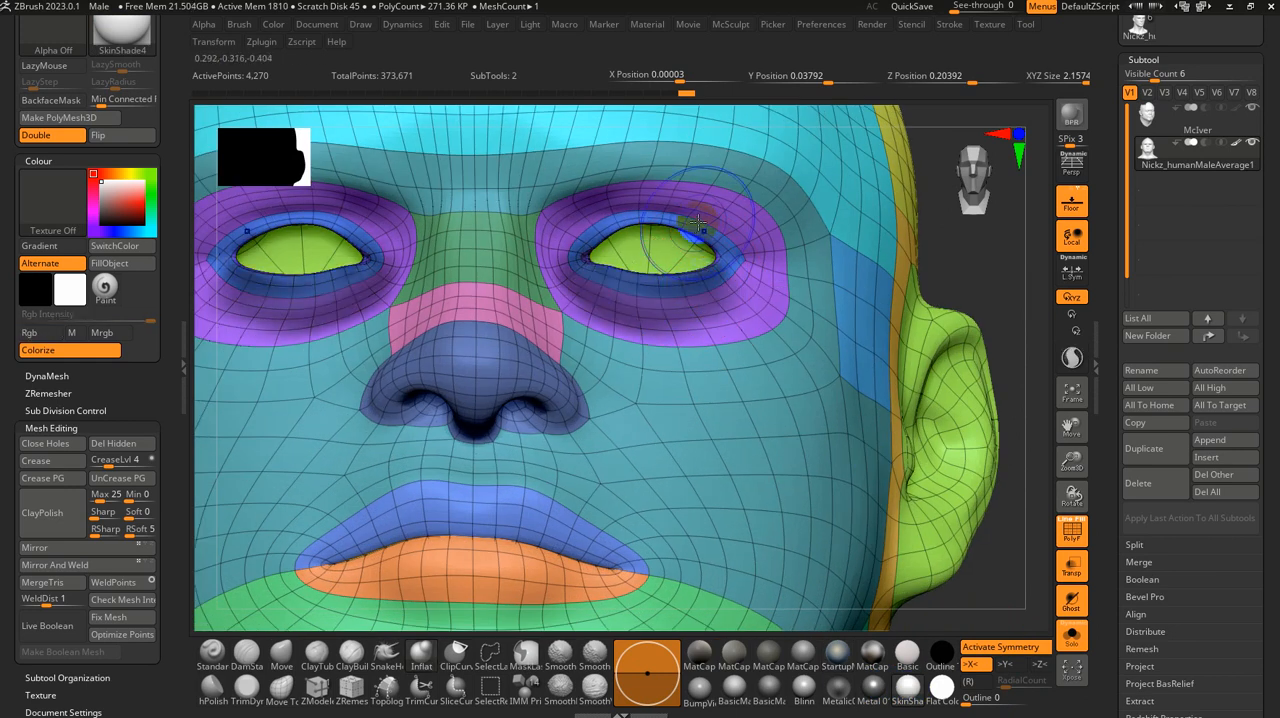
pyautogui.hotkey('shift', 'f')
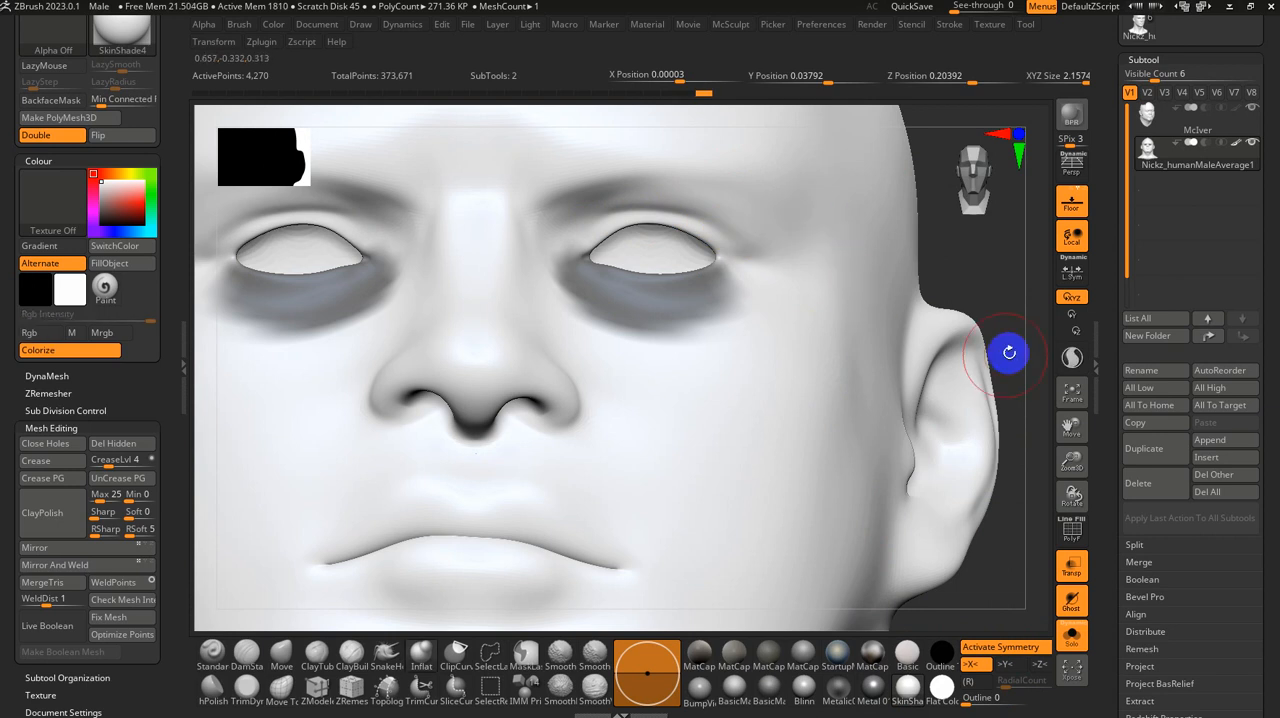
pyautogui.keyDown('ctrl'); pyautogui.moveTo(1009, 351); pyautogui.dragTo(983, 483, button='right'); pyautogui.keyUp('ctrl')
pyautogui.click(938, 697)
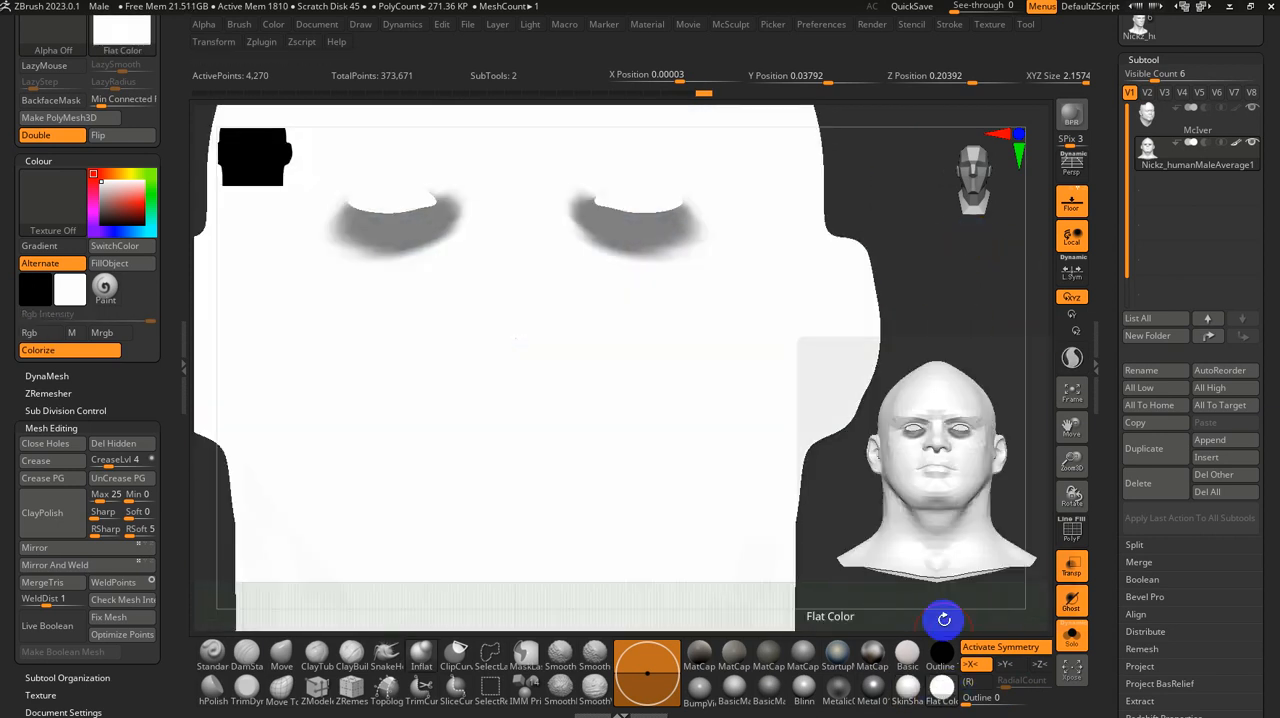
pyautogui.click(905, 690)
# Step: Show the scan together with the base head again and pull the base head's upper eyelids down over the eyes
pyautogui.moveTo(937, 375)
pyautogui.keyDown('ctrl'); pyautogui.mouseDown(button='right')
pyautogui.moveTo(933, 351)
pyautogui.moveTo(914, 349)
pyautogui.moveTo(975, 449)
pyautogui.mouseUp(button='right'); pyautogui.keyUp('ctrl')
pyautogui.click(1077, 648)
pyautogui.moveTo(878, 356); pyautogui.dragTo(907, 351, button='right')
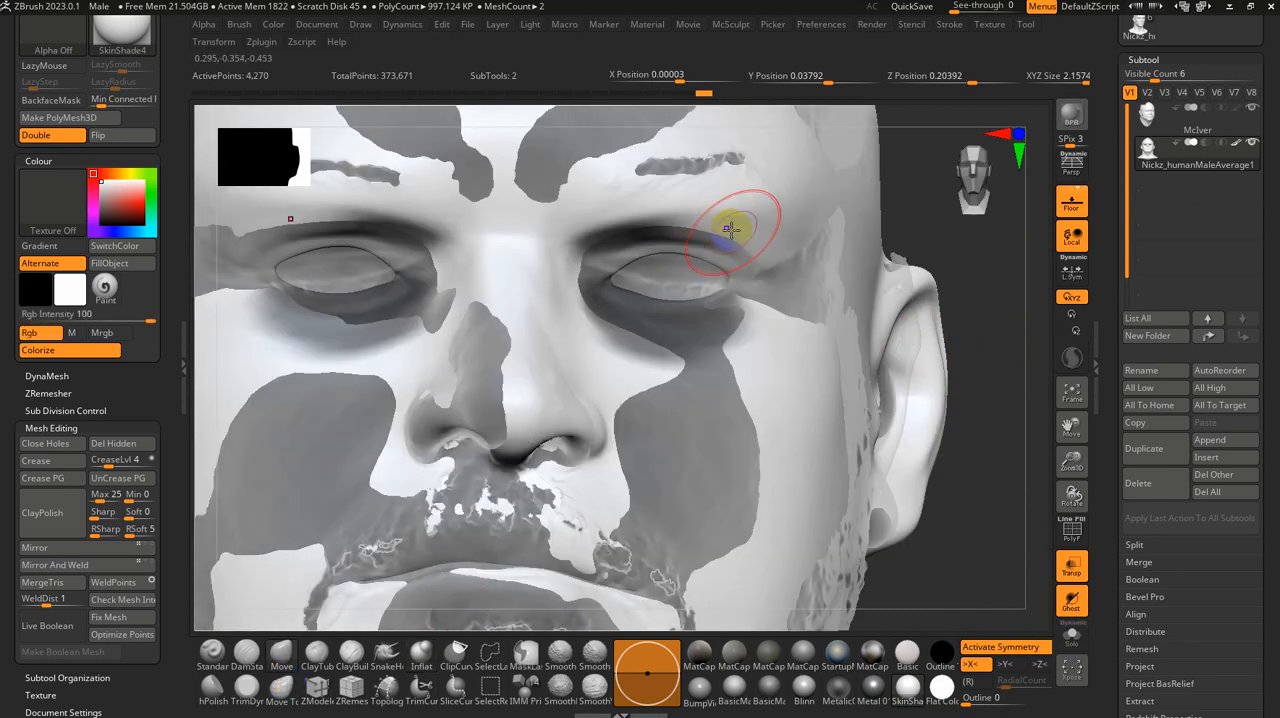
pyautogui.hotkey('shift', 'f')
pyautogui.hotkey('shift', 'f')
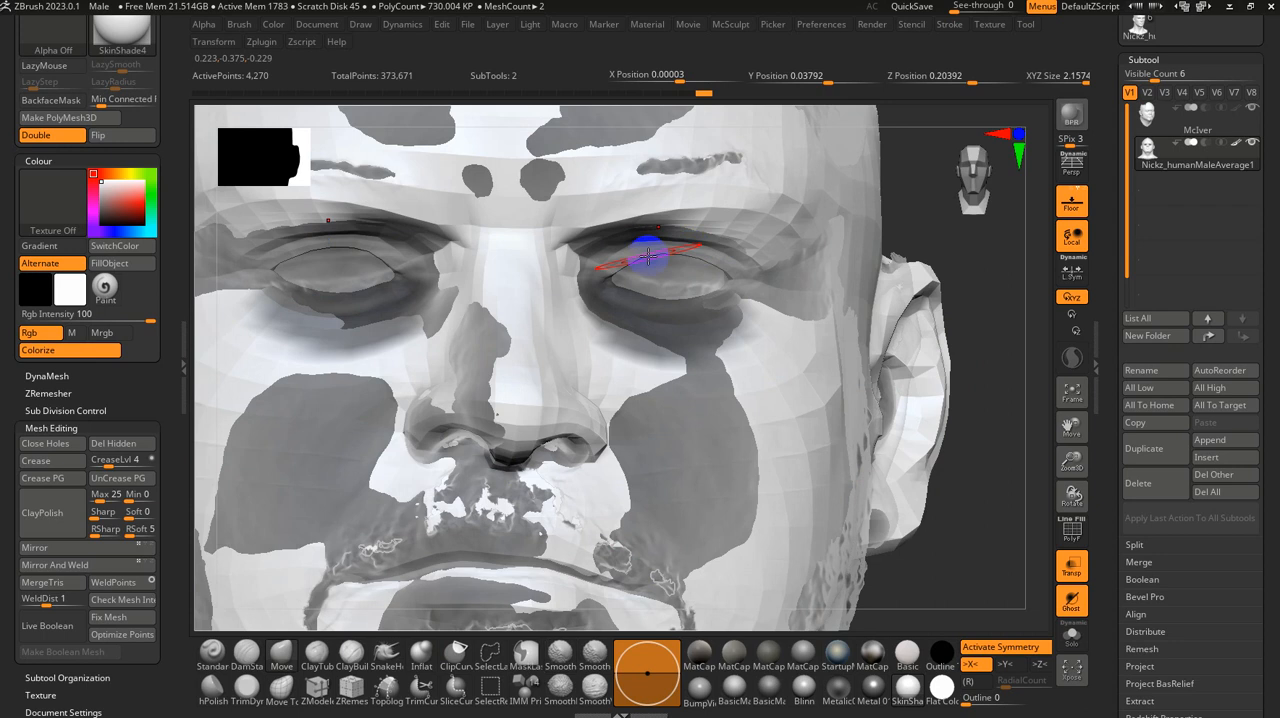
pyautogui.moveTo(648, 257); pyautogui.dragTo(635, 291)
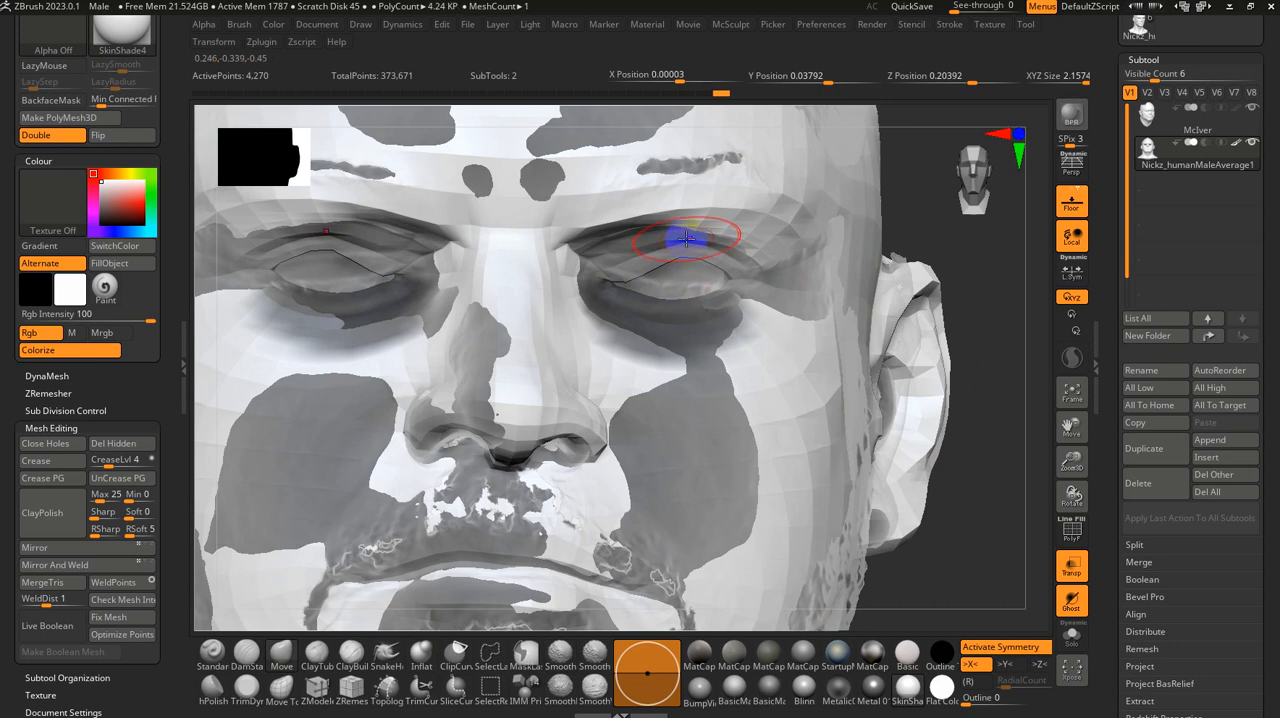
pyautogui.moveTo(965, 265); pyautogui.dragTo(906, 402)
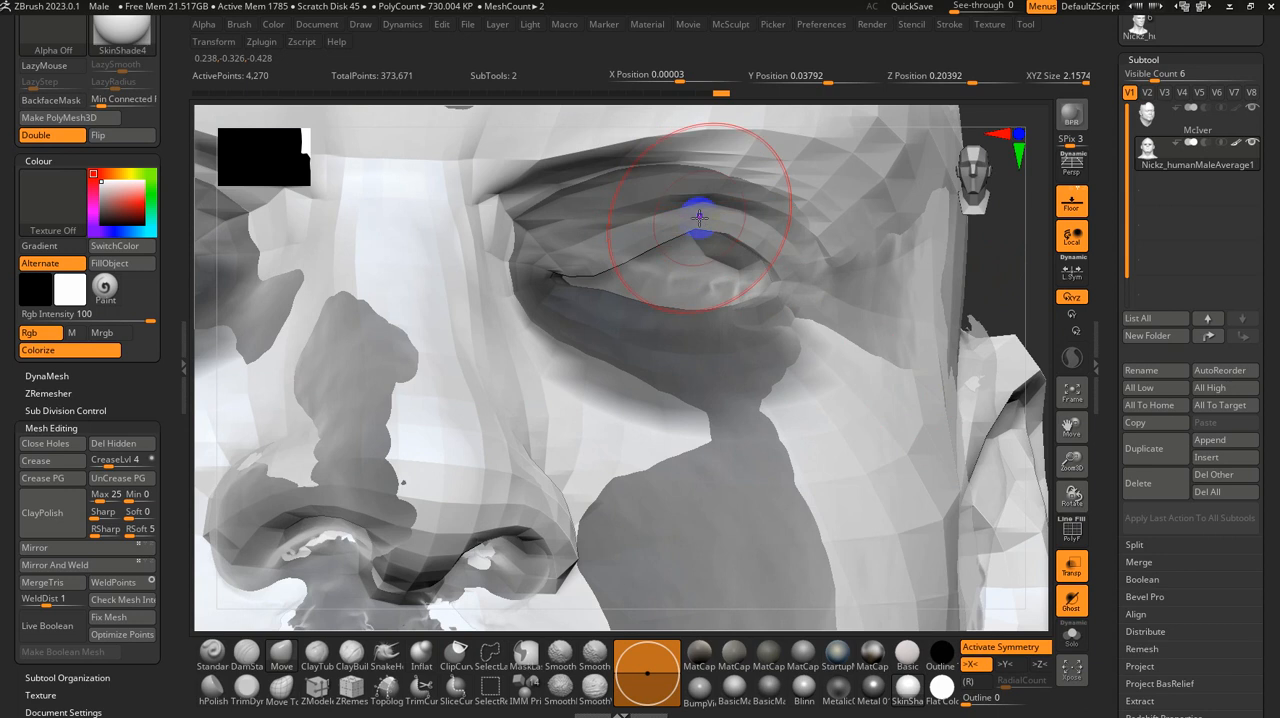
pyautogui.moveTo(699, 217); pyautogui.dragTo(702, 297)
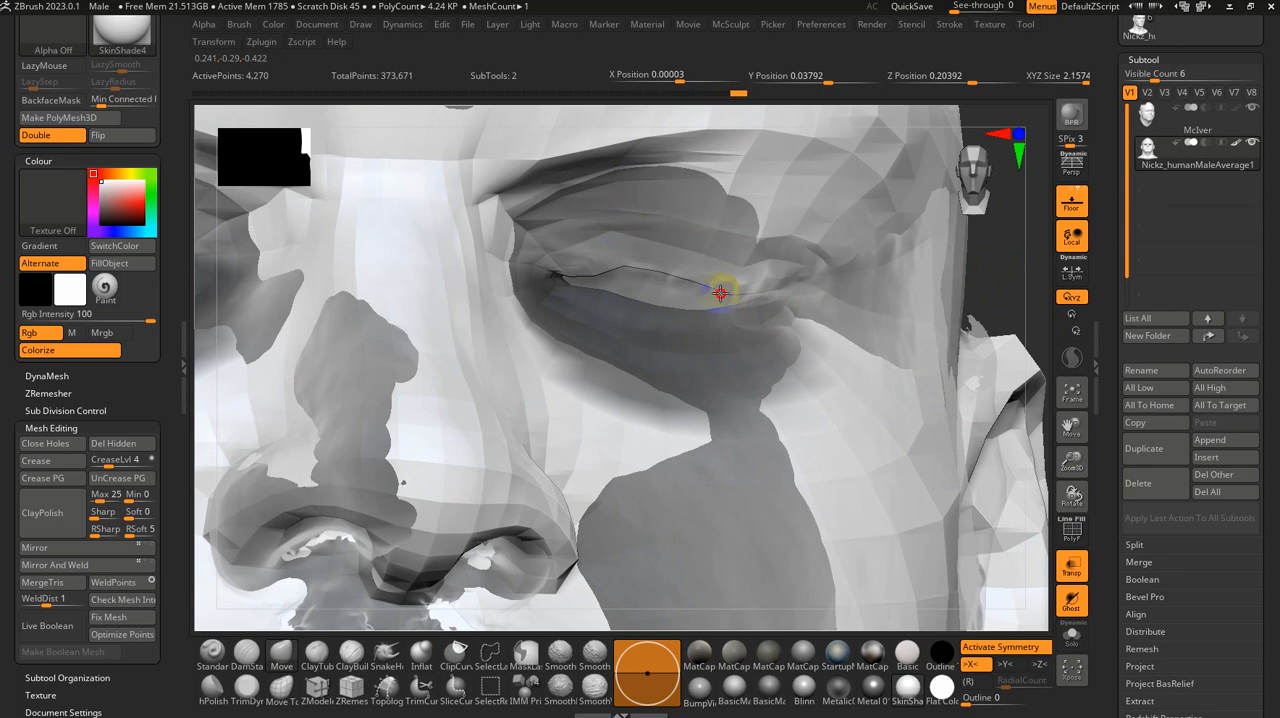
# Step: Refine the closed eyelids by moving and smoothing the lid line and outer corners to fit the scan
pyautogui.moveTo(618, 263); pyautogui.dragTo(633, 319)
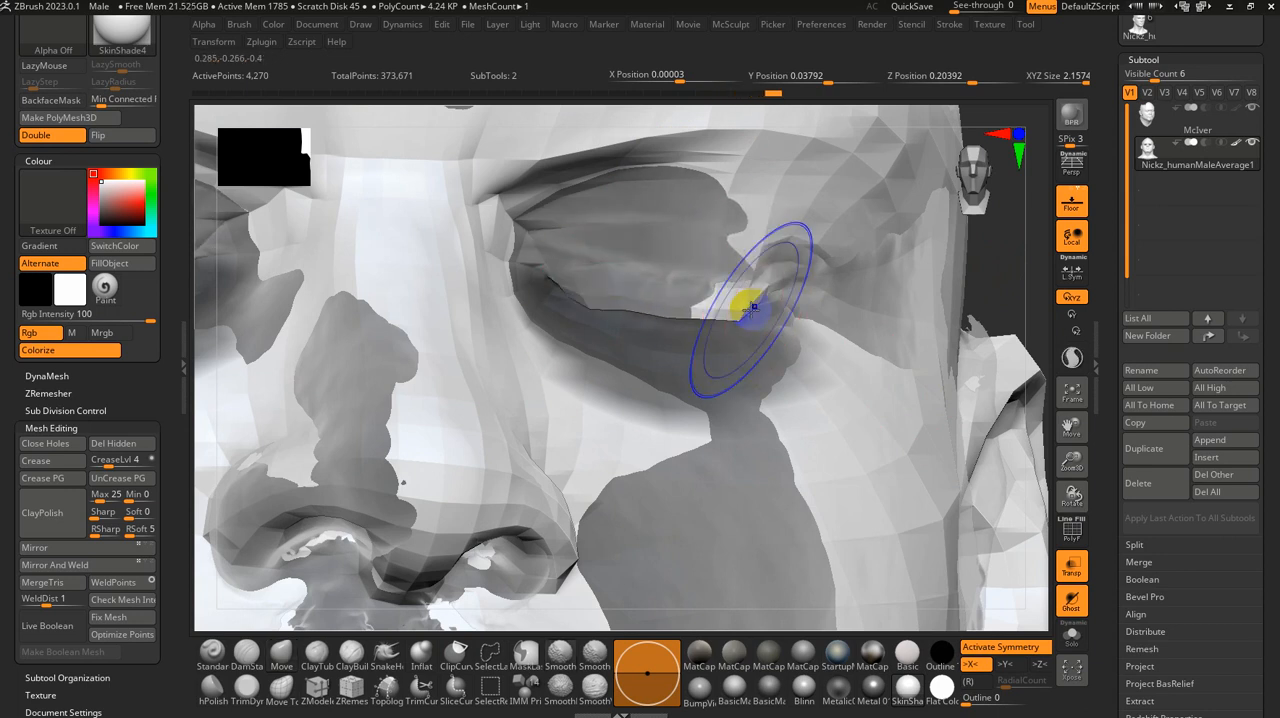
pyautogui.moveTo(649, 311); pyautogui.dragTo(706, 293)
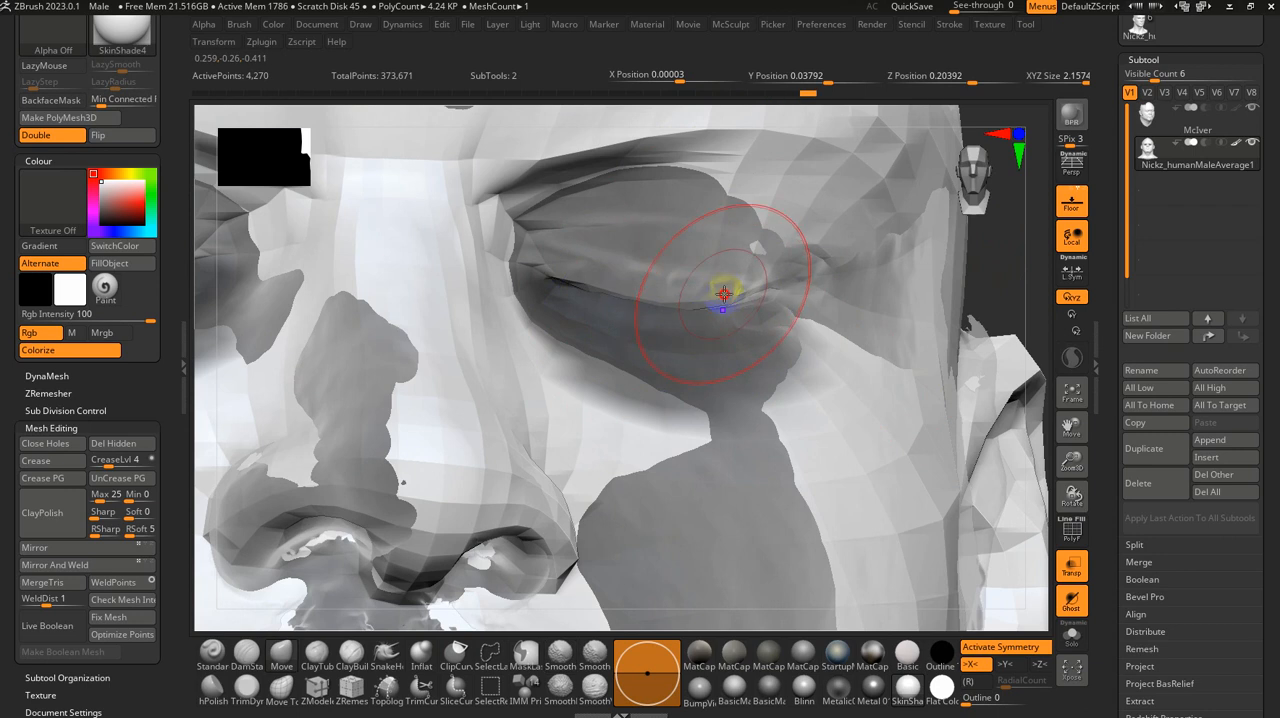
pyautogui.moveTo(751, 286); pyautogui.dragTo(767, 301)
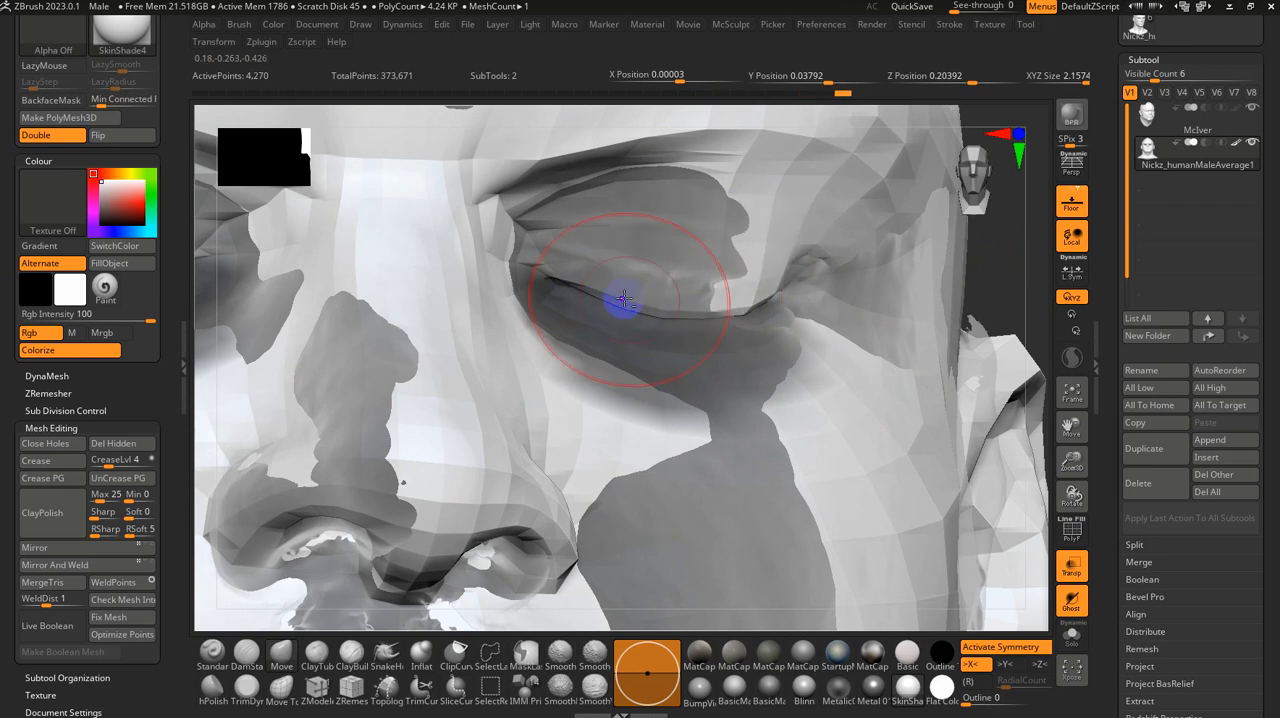
pyautogui.moveTo(636, 304); pyautogui.dragTo(642, 294)
pyautogui.keyDown('shift'); pyautogui.moveTo(753, 301); pyautogui.dragTo(741, 292); pyautogui.keyUp('shift')
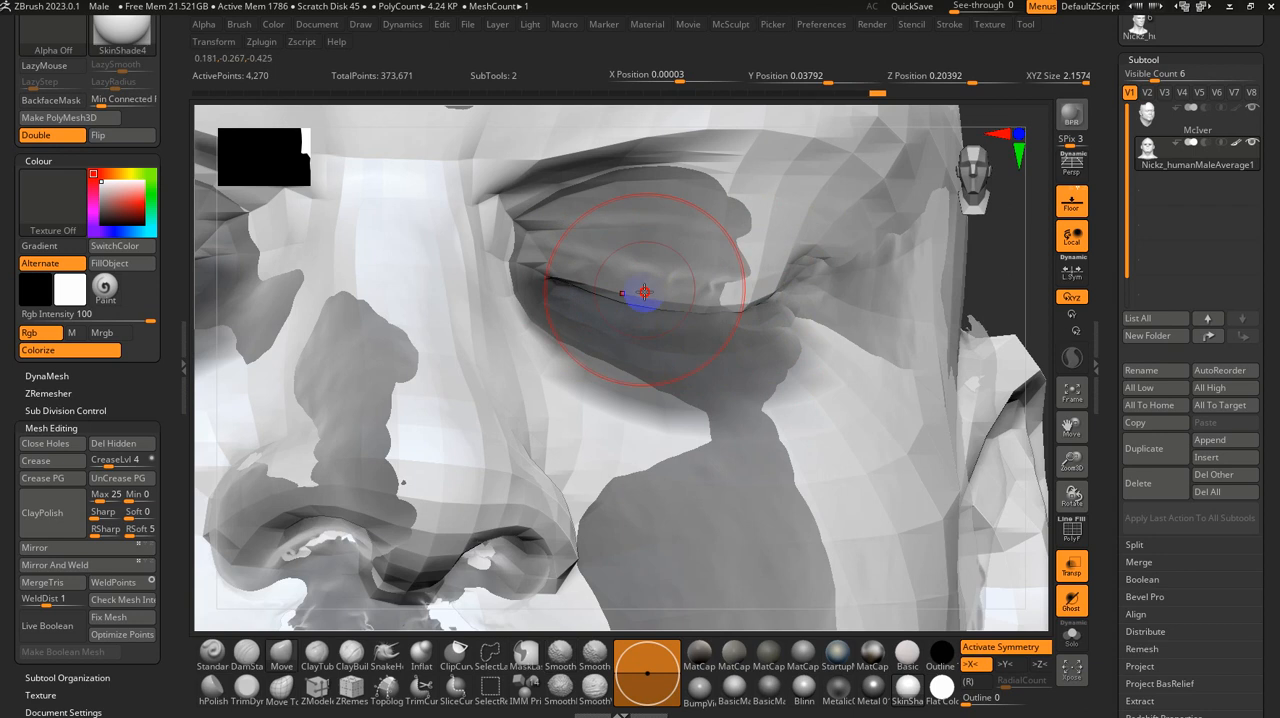
pyautogui.keyDown('alt'); pyautogui.moveTo(998, 300); pyautogui.dragTo(972, 238); pyautogui.keyUp('alt')
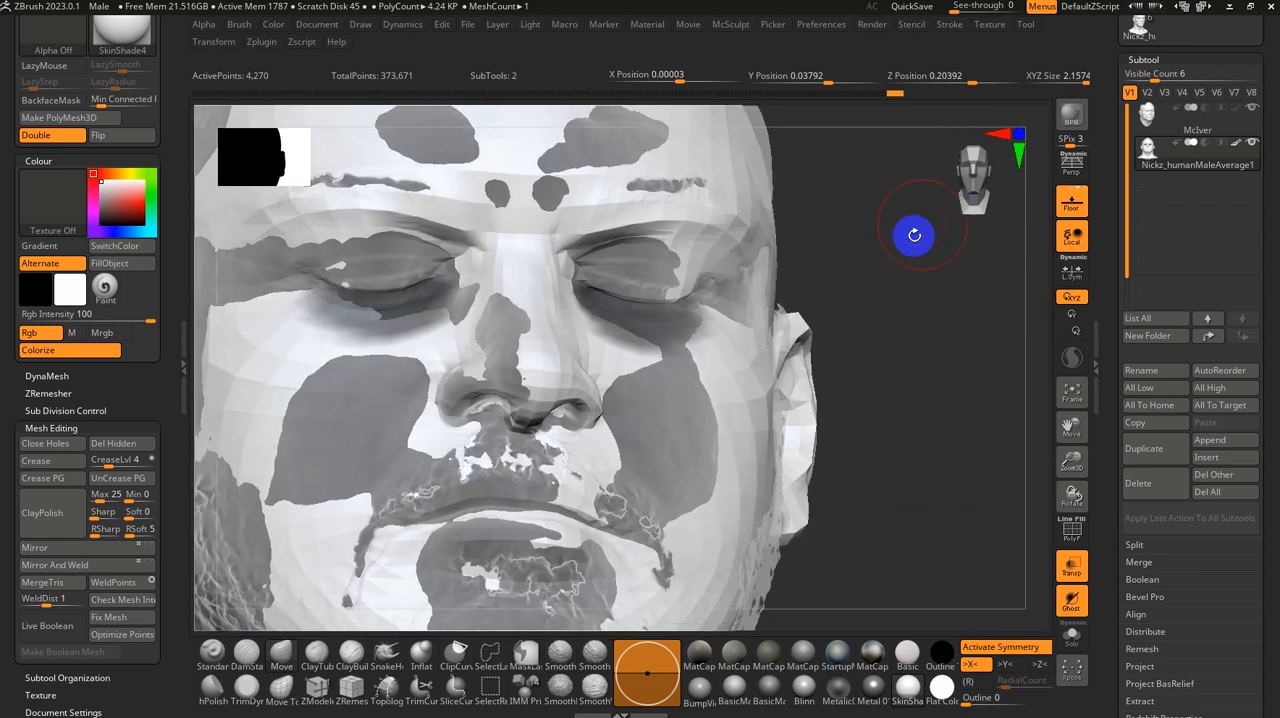
pyautogui.moveTo(866, 278)
pyautogui.keyDown('alt'); pyautogui.mouseDown()
pyautogui.moveTo(866, 263)
pyautogui.moveTo(866, 290)
pyautogui.mouseUp(); pyautogui.keyUp('alt')
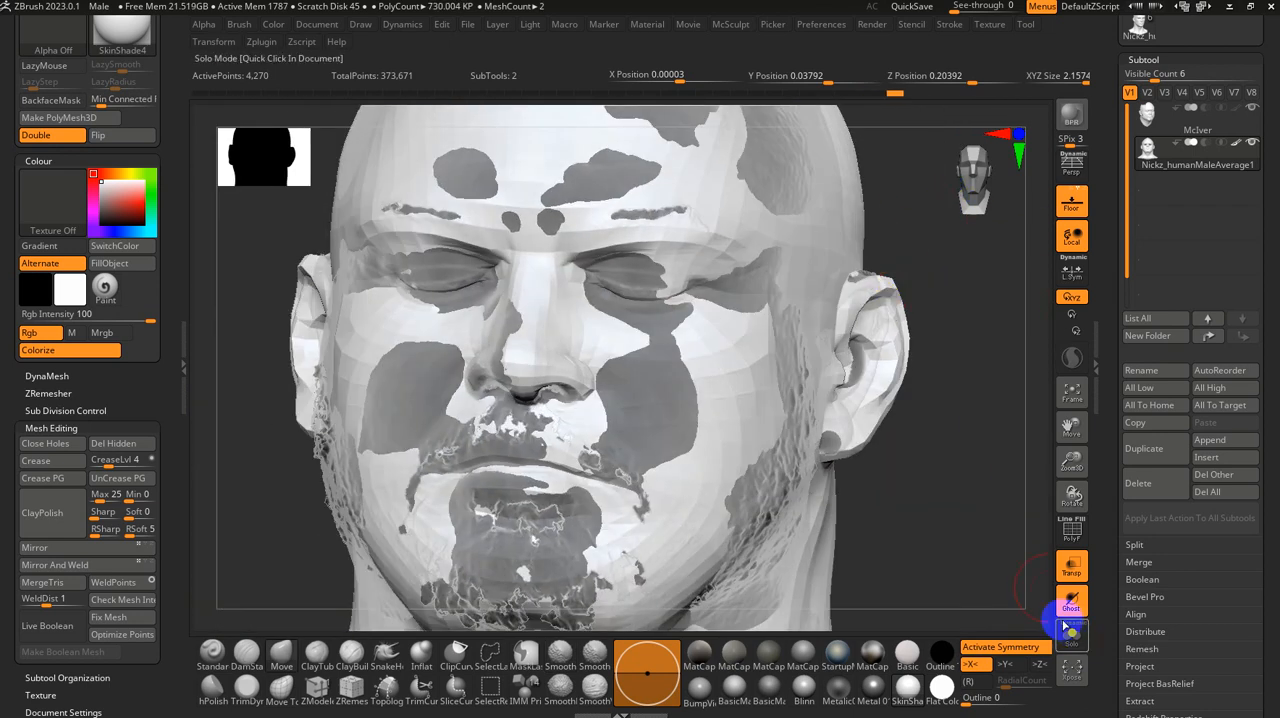
# Step: Isolate the base head, subdivide it to level 3 and delete its lower subdivision levels
pyautogui.click(1072, 640)
pyautogui.hotkey('ctrl', 'd')
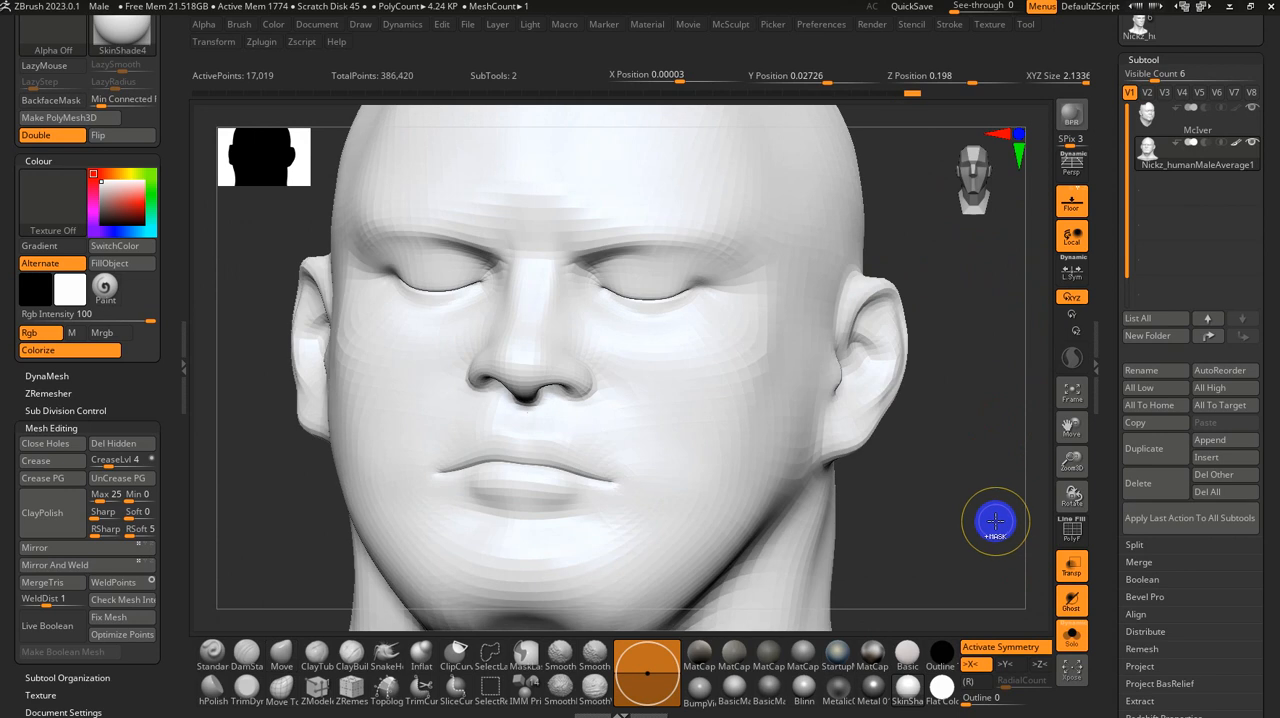
pyautogui.keyDown('alt'); pyautogui.moveTo(984, 517); pyautogui.dragTo(1012, 438); pyautogui.keyUp('alt')
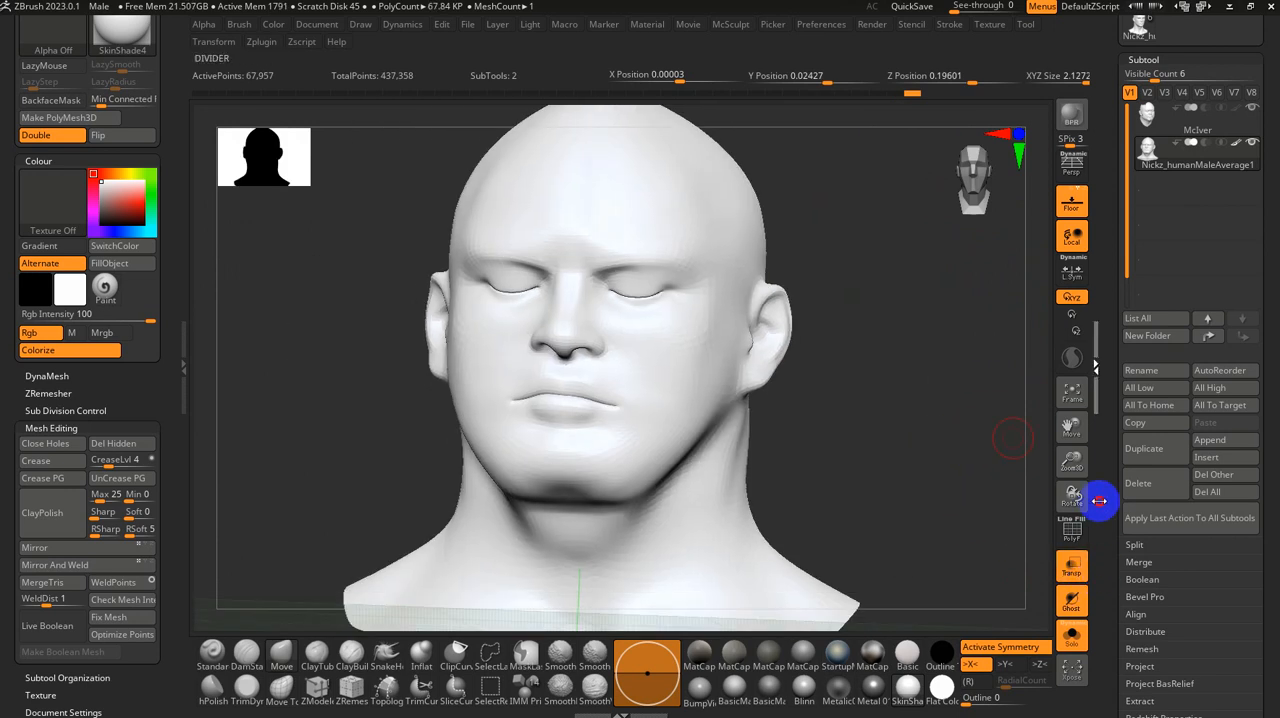
pyautogui.moveTo(1104, 515); pyautogui.dragTo(1106, 386)
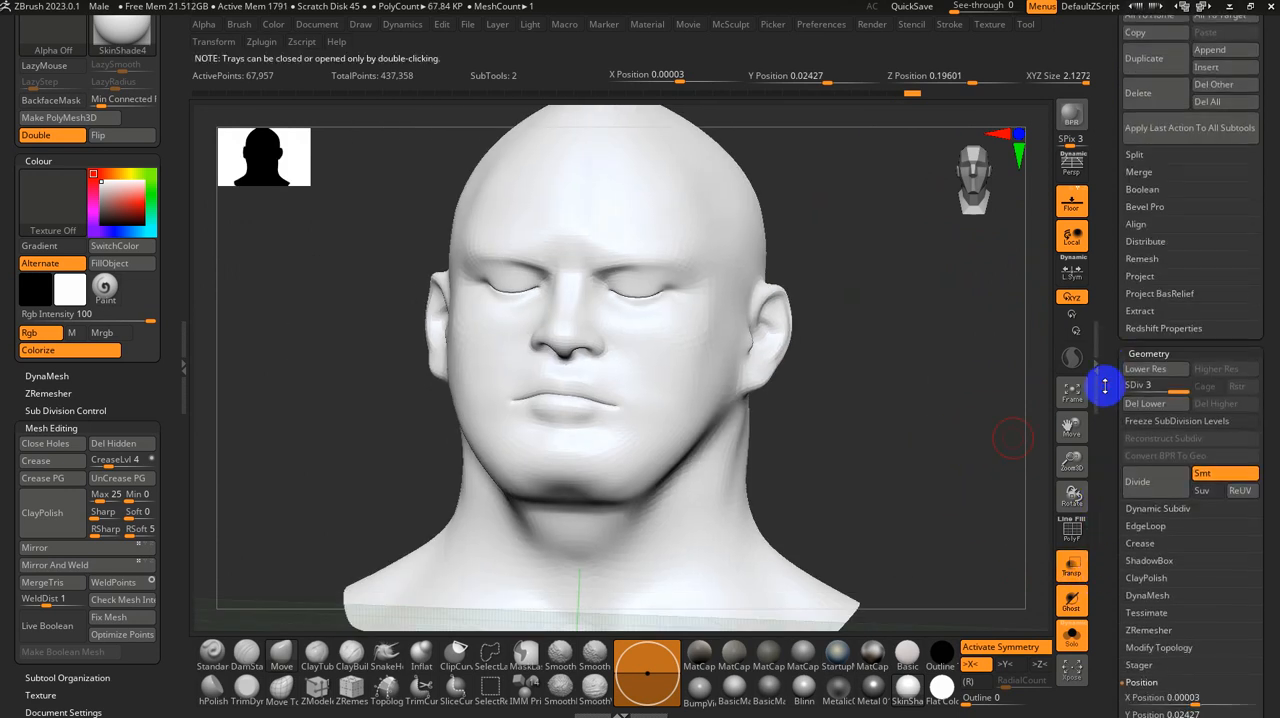
pyautogui.click(1155, 404)
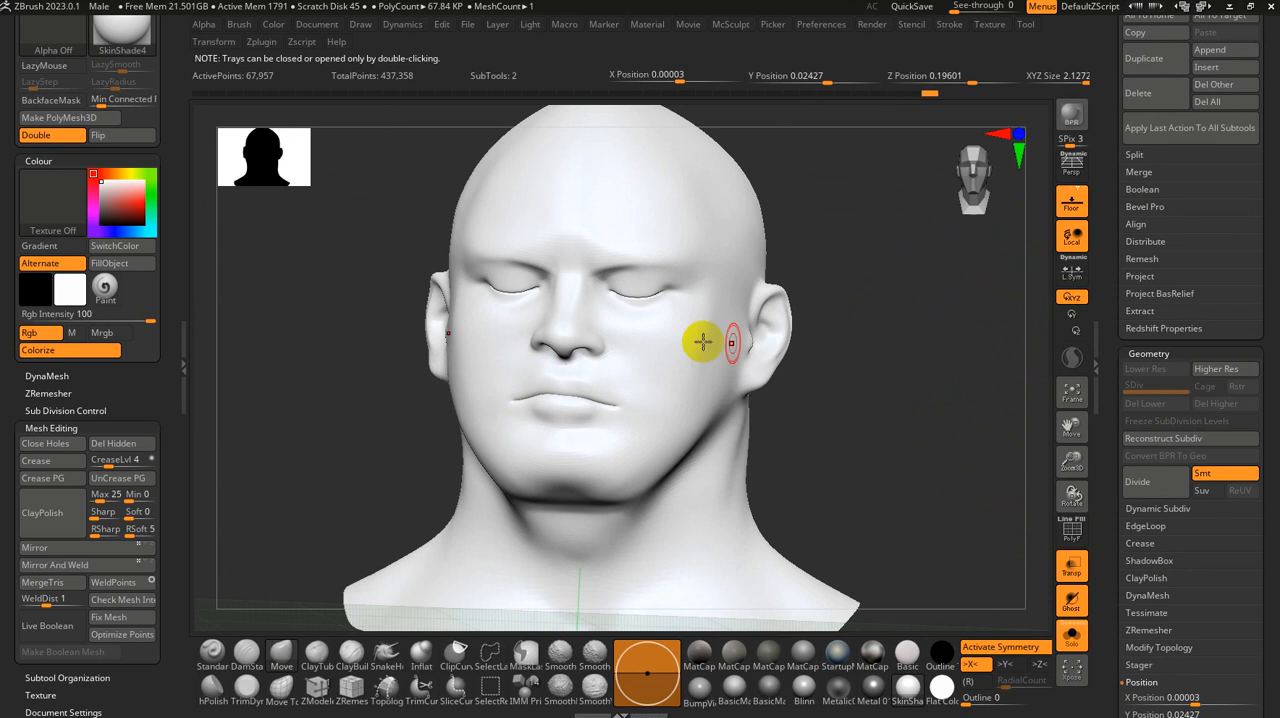
# Step: Open the DynaMesh settings and lower SubProjection to 0.13218
pyautogui.click(47, 376)
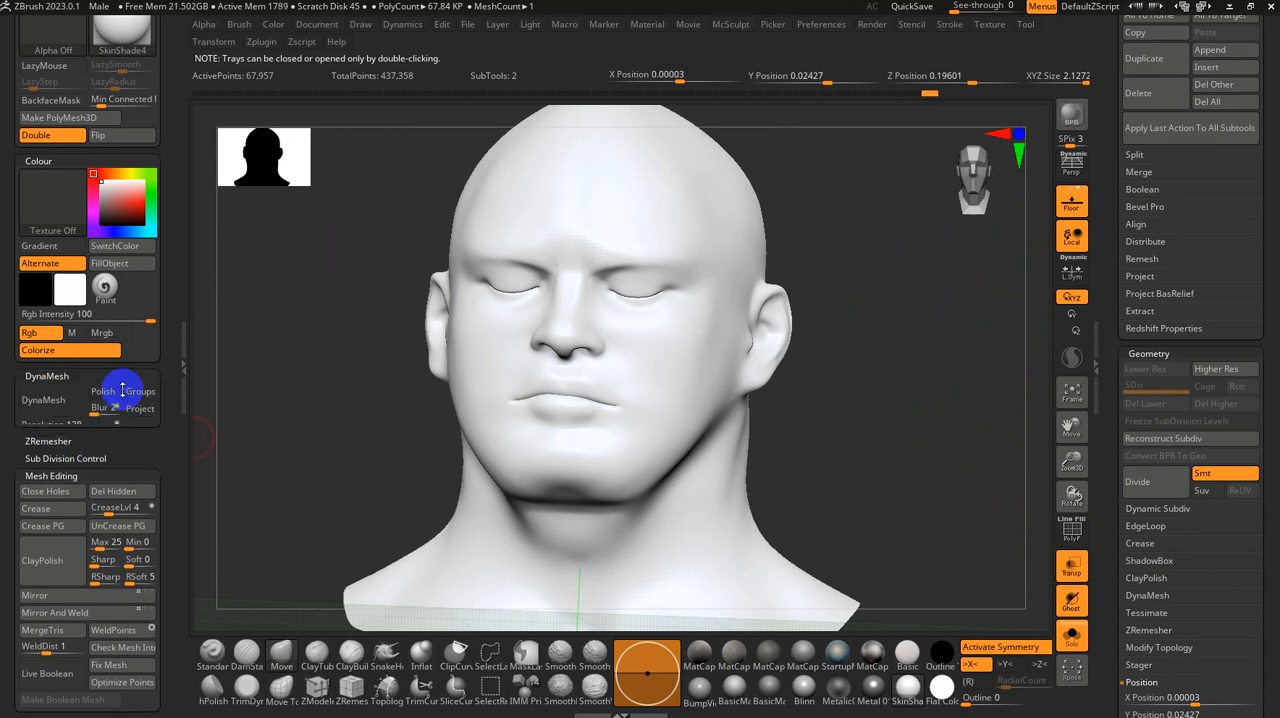
pyautogui.moveTo(280, 397); pyautogui.dragTo(218, 418)
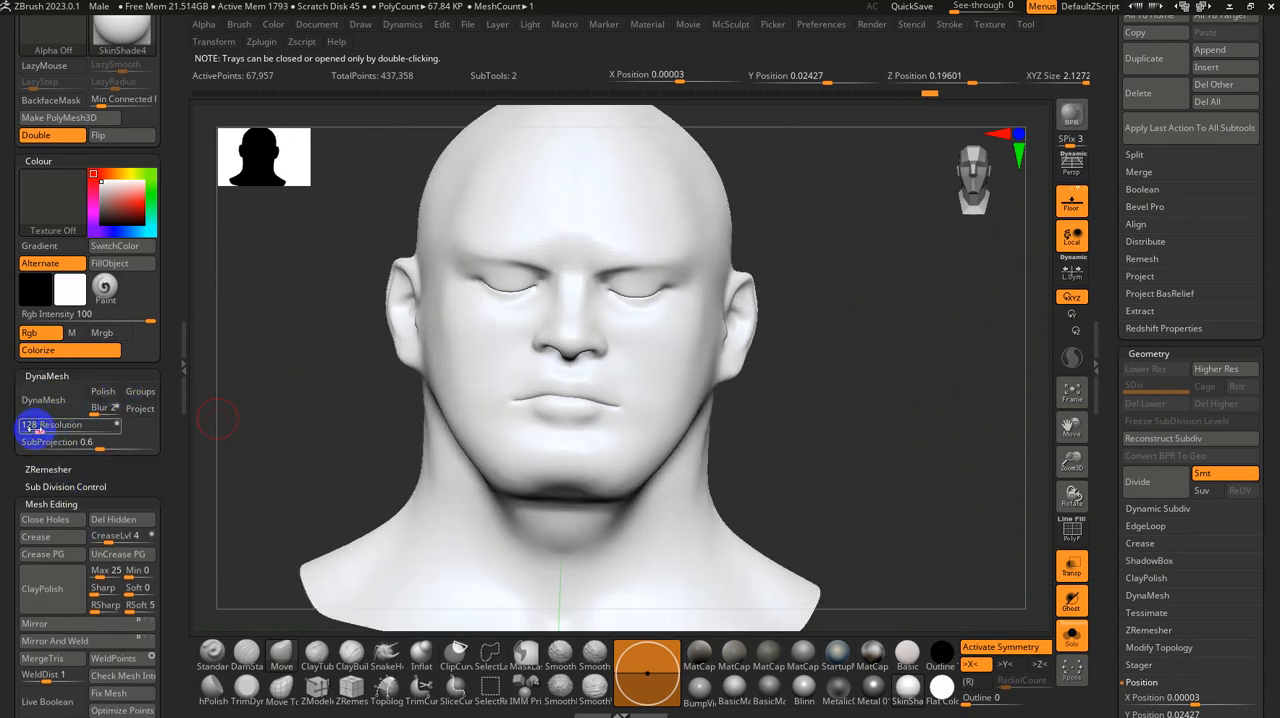
pyautogui.click(37, 441)
pyautogui.click(313, 432)
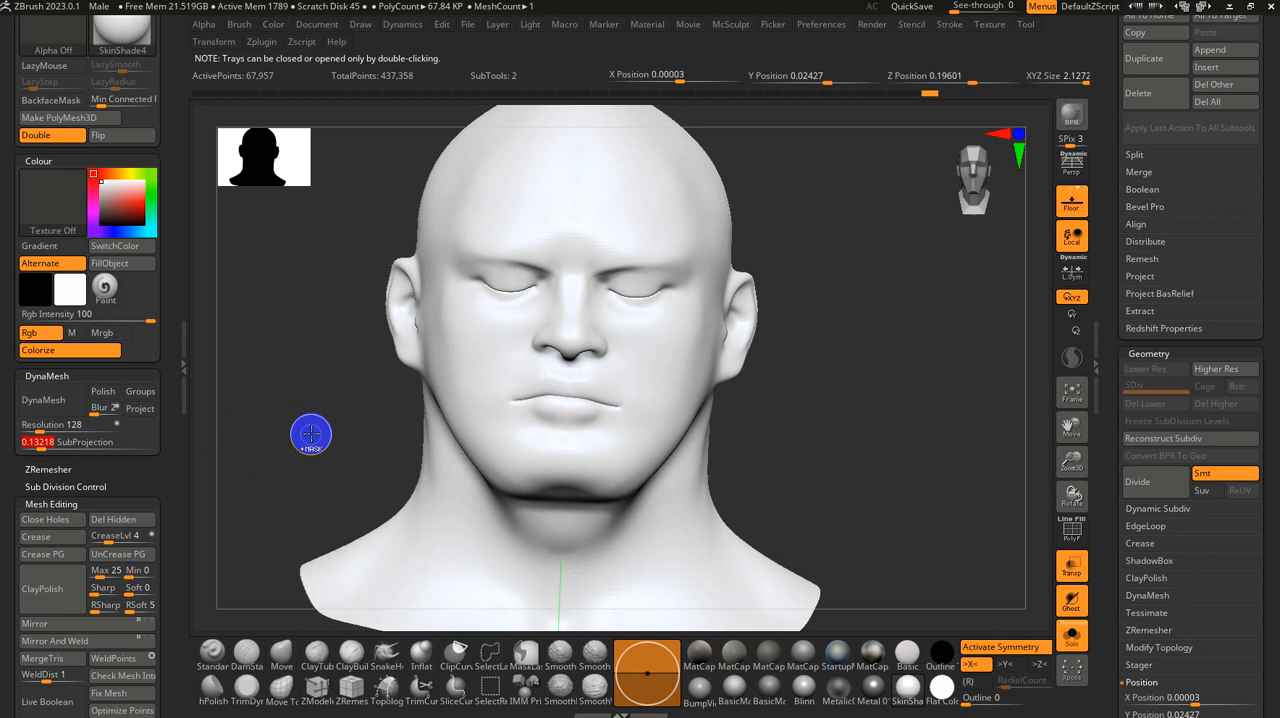
# Step: Inflate the closed eyelid seams from corner to corner with a small Inflat brush to tighten the gap
pyautogui.moveTo(850, 381); pyautogui.dragTo(694, 334)
pyautogui.moveTo(336, 286)
pyautogui.keyDown('alt'); pyautogui.mouseDown()
pyautogui.moveTo(323, 300)
pyautogui.moveTo(389, 443)
pyautogui.mouseUp(); pyautogui.keyUp('alt')
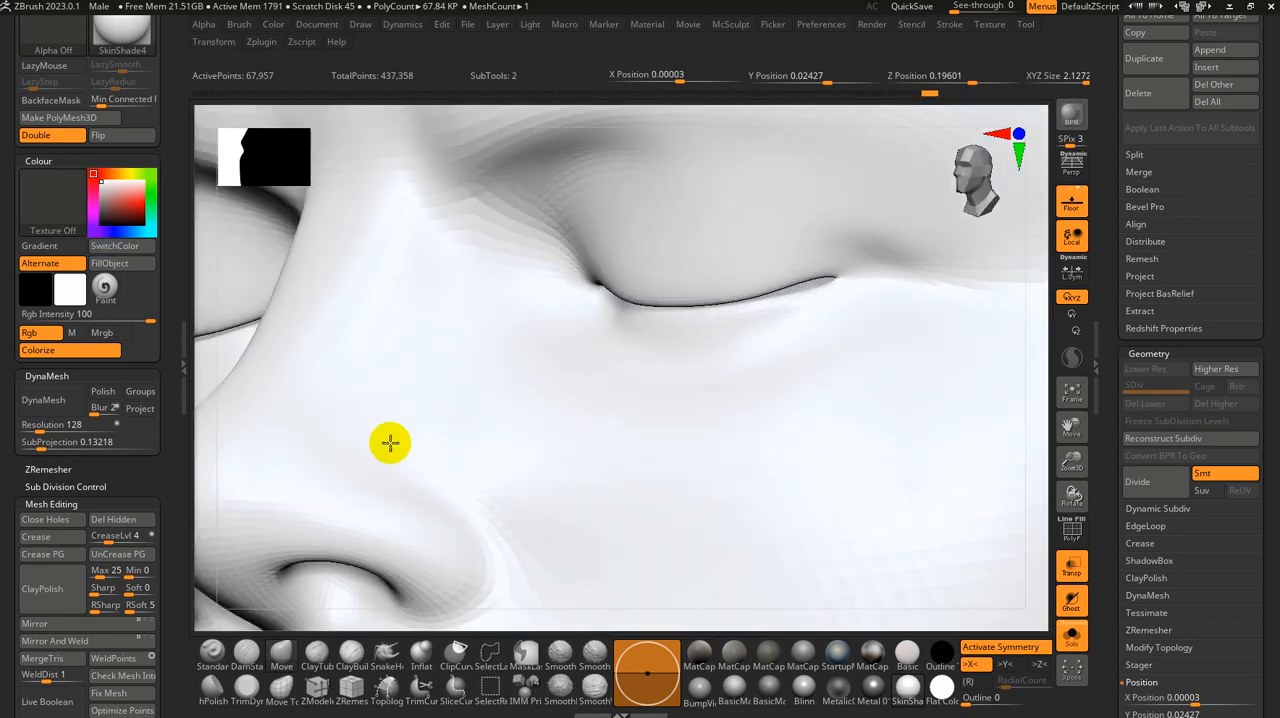
pyautogui.click(458, 650)
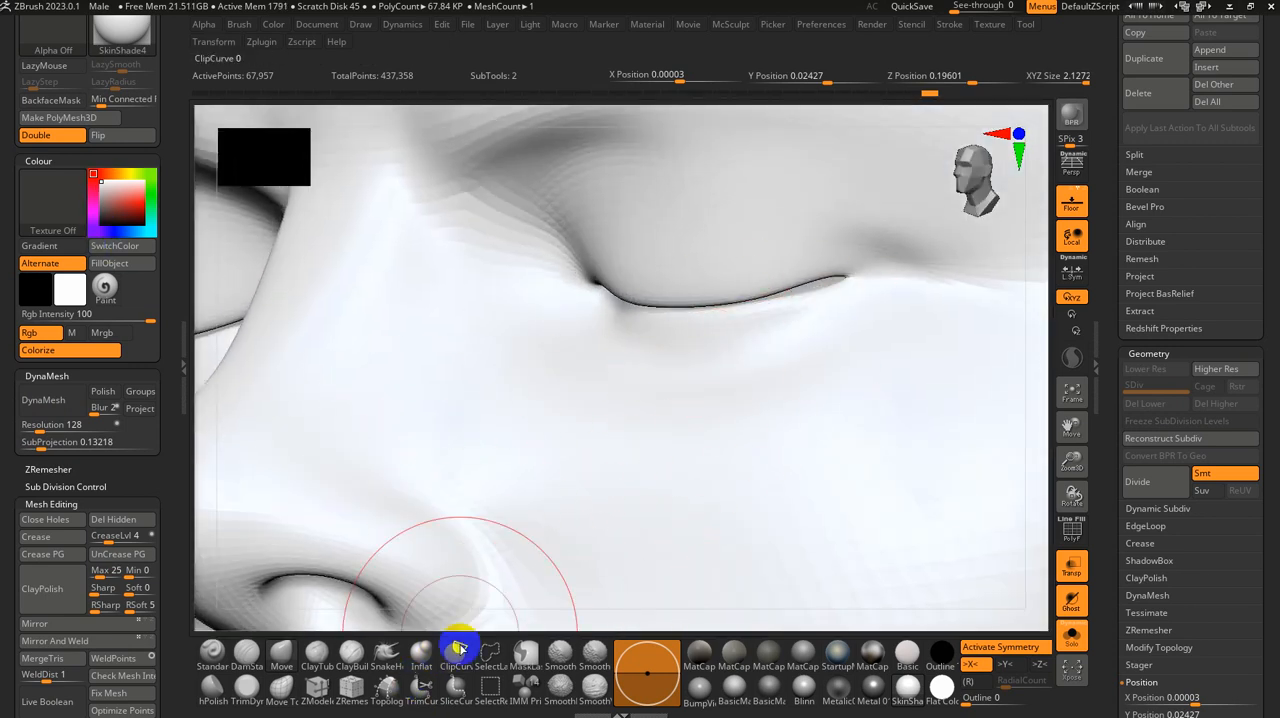
pyautogui.click(421, 653)
pyautogui.press('s')
pyautogui.moveTo(801, 317)
pyautogui.mouseDown()
pyautogui.moveTo(803, 297)
pyautogui.moveTo(770, 302)
pyautogui.mouseUp()
pyautogui.moveTo(608, 314); pyautogui.dragTo(655, 287, button='right')
pyautogui.moveTo(603, 301); pyautogui.dragTo(691, 303)
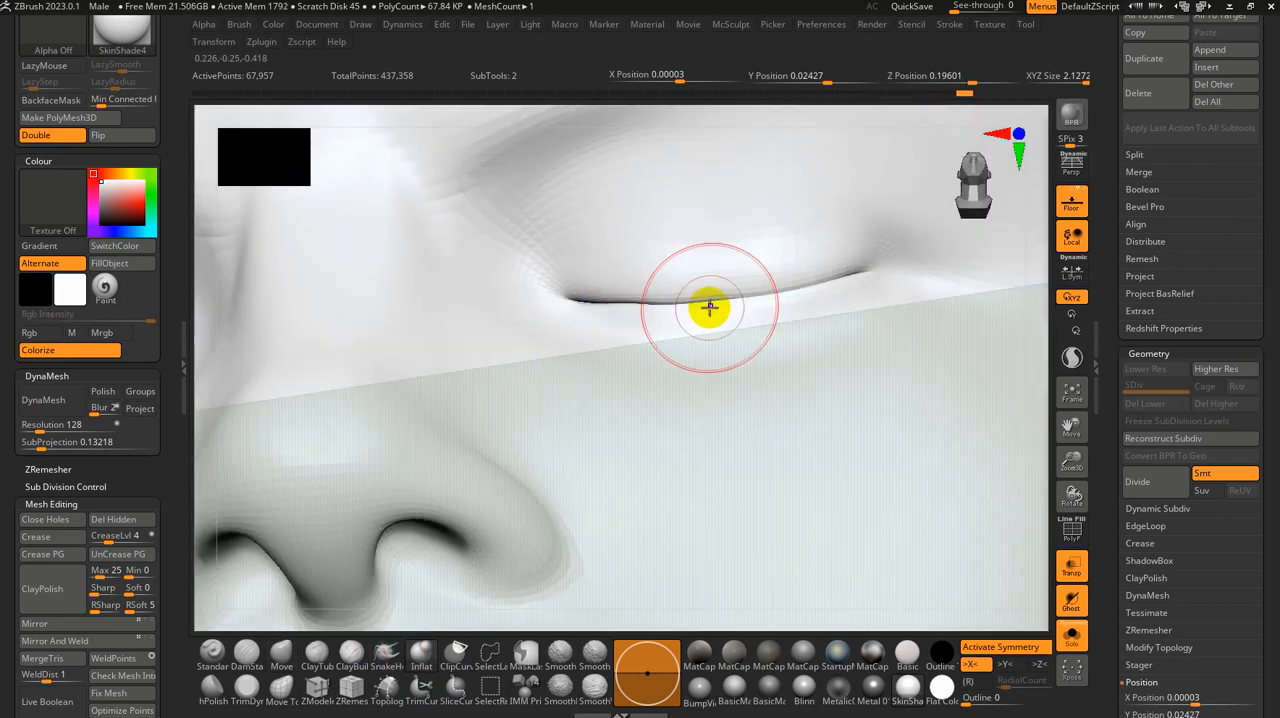
pyautogui.moveTo(718, 286)
pyautogui.keyDown('alt'); pyautogui.mouseDown(button='right')
pyautogui.moveTo(697, 258)
pyautogui.moveTo(633, 339)
pyautogui.mouseUp(button='right'); pyautogui.keyUp('alt')
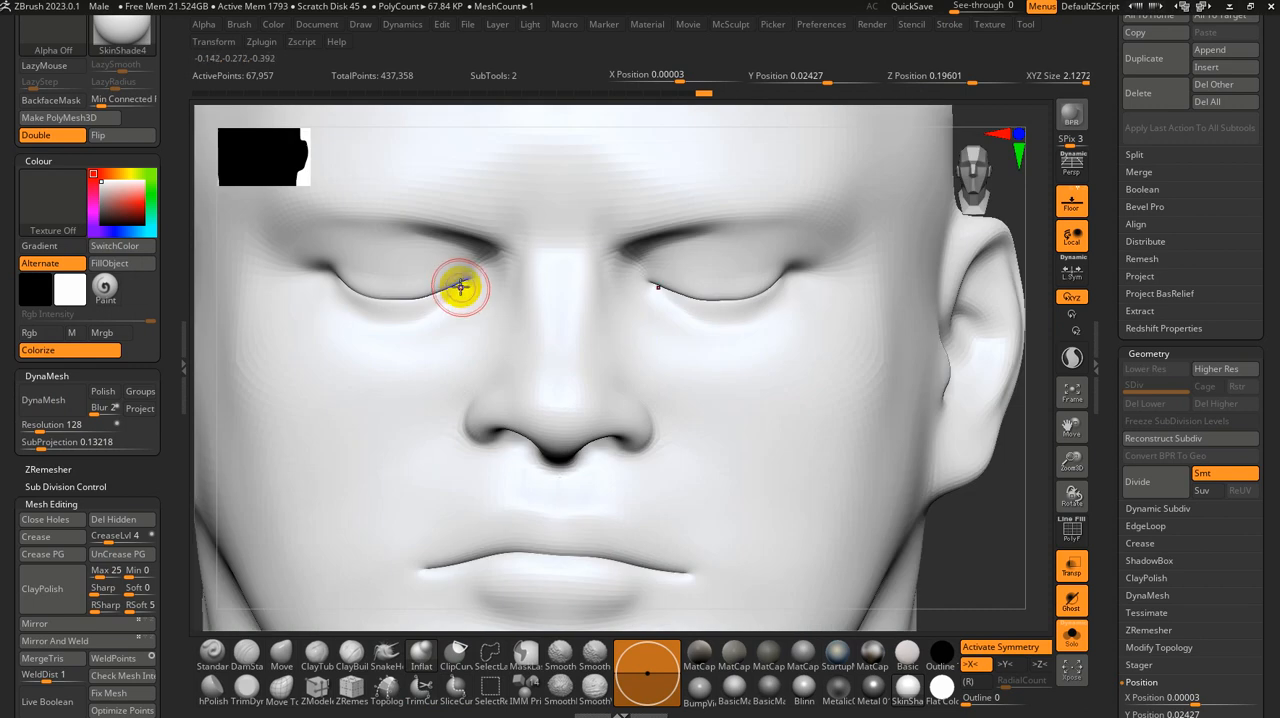
pyautogui.keyDown('ctrl'); pyautogui.moveTo(1011, 517); pyautogui.dragTo(753, 328, button='right'); pyautogui.keyUp('ctrl')
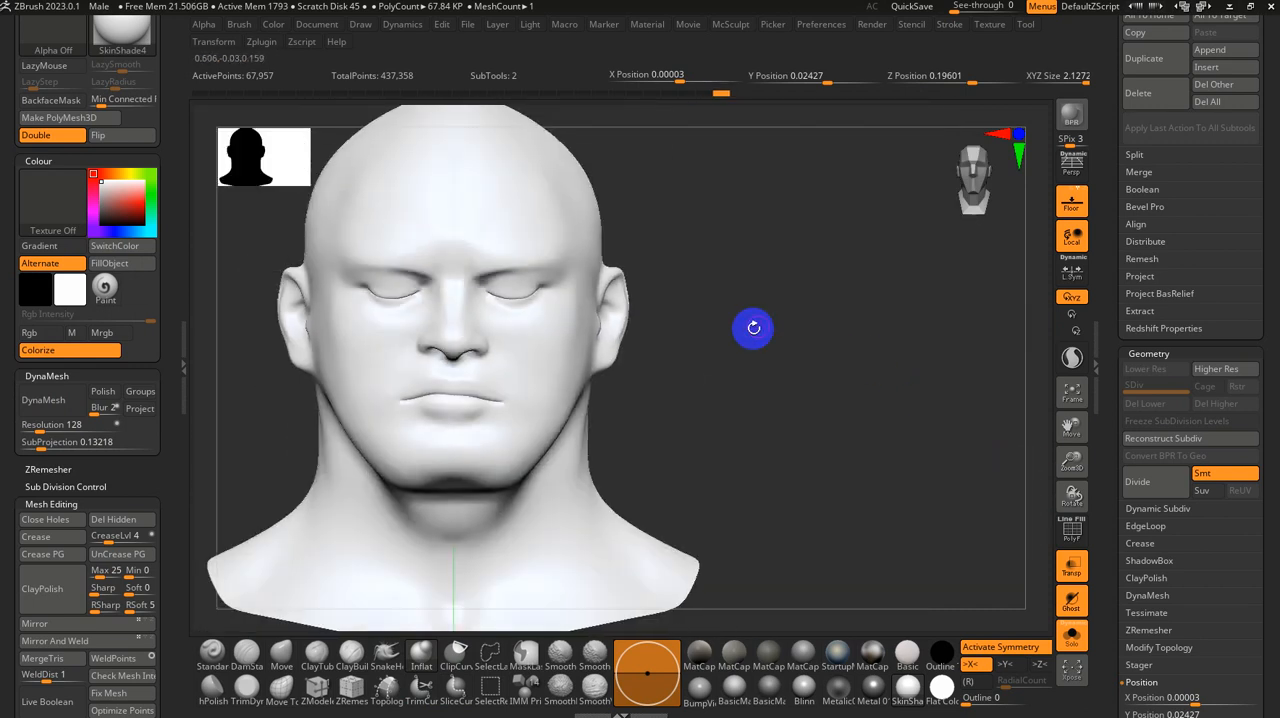
# Step: Try remeshing the base head with DynaMesh at resolution 128 and at resolution 256
pyautogui.keyDown('alt'); pyautogui.moveTo(555, 374); pyautogui.dragTo(683, 379, button='right'); pyautogui.keyUp('alt')
pyautogui.click(44, 404)
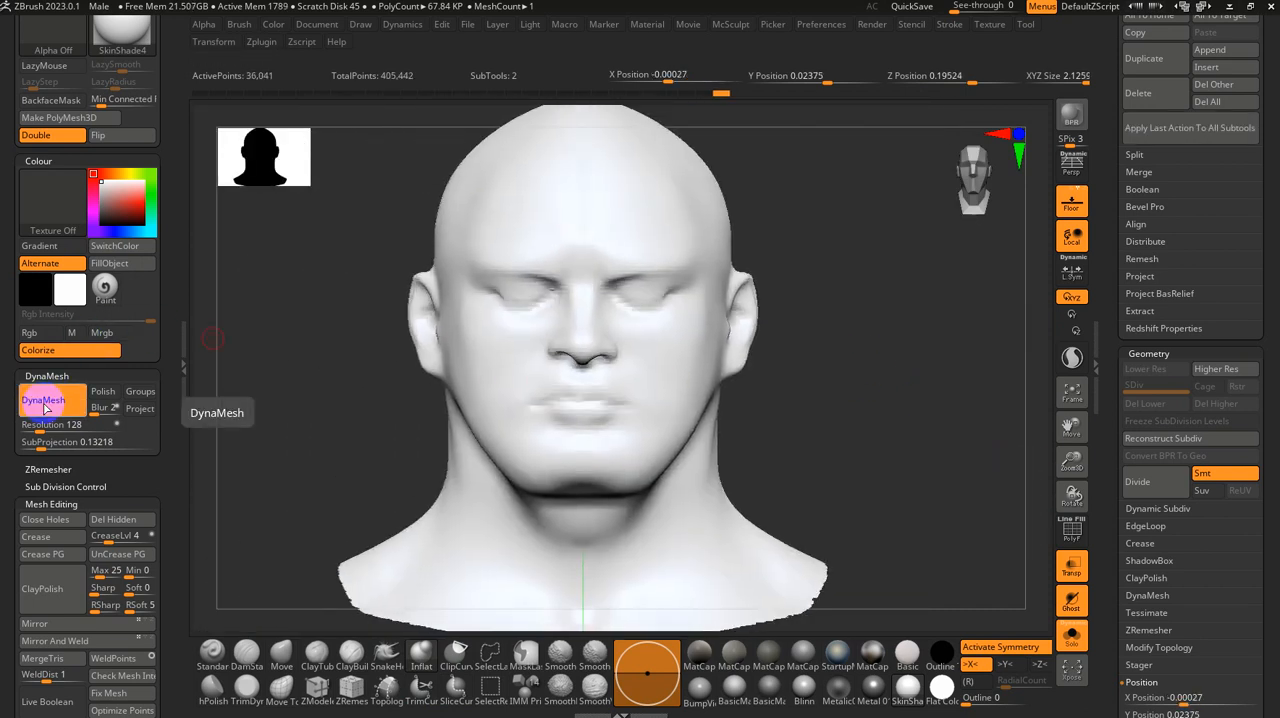
pyautogui.hotkey('ctrl', 'z')
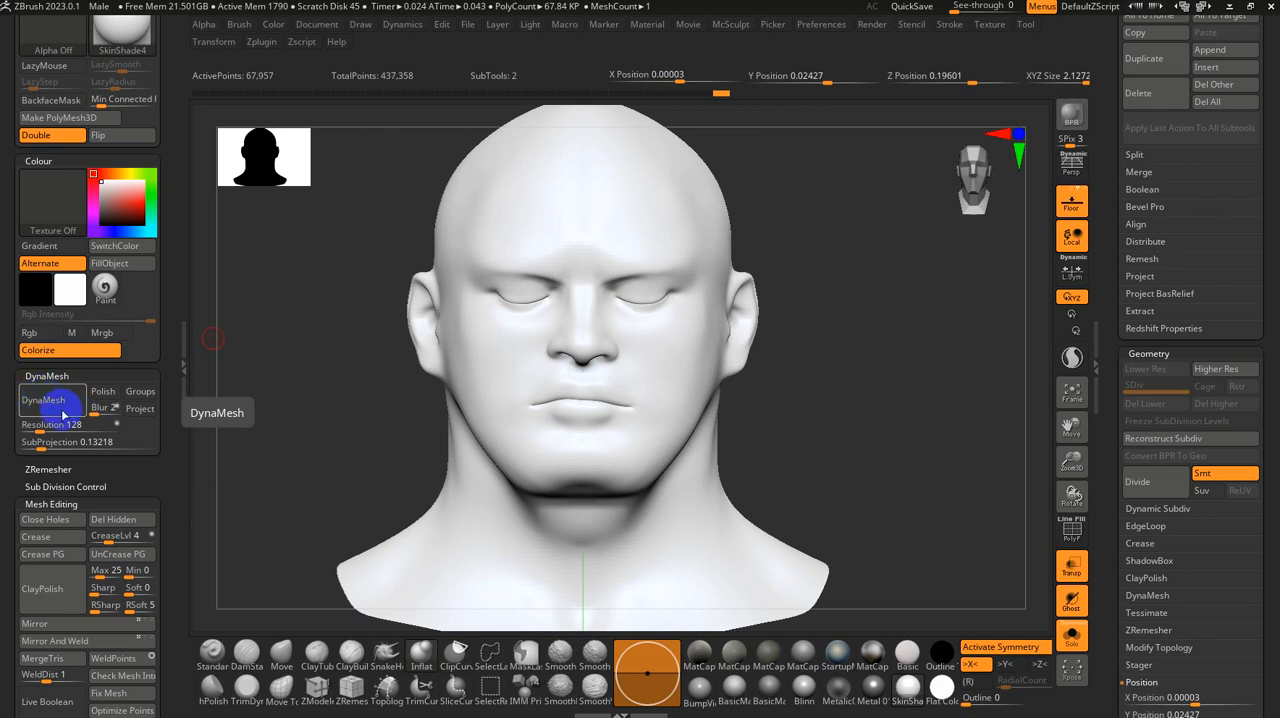
pyautogui.click(30, 424)
pyautogui.moveTo(40, 428); pyautogui.dragTo(47, 427)
pyautogui.click(44, 400)
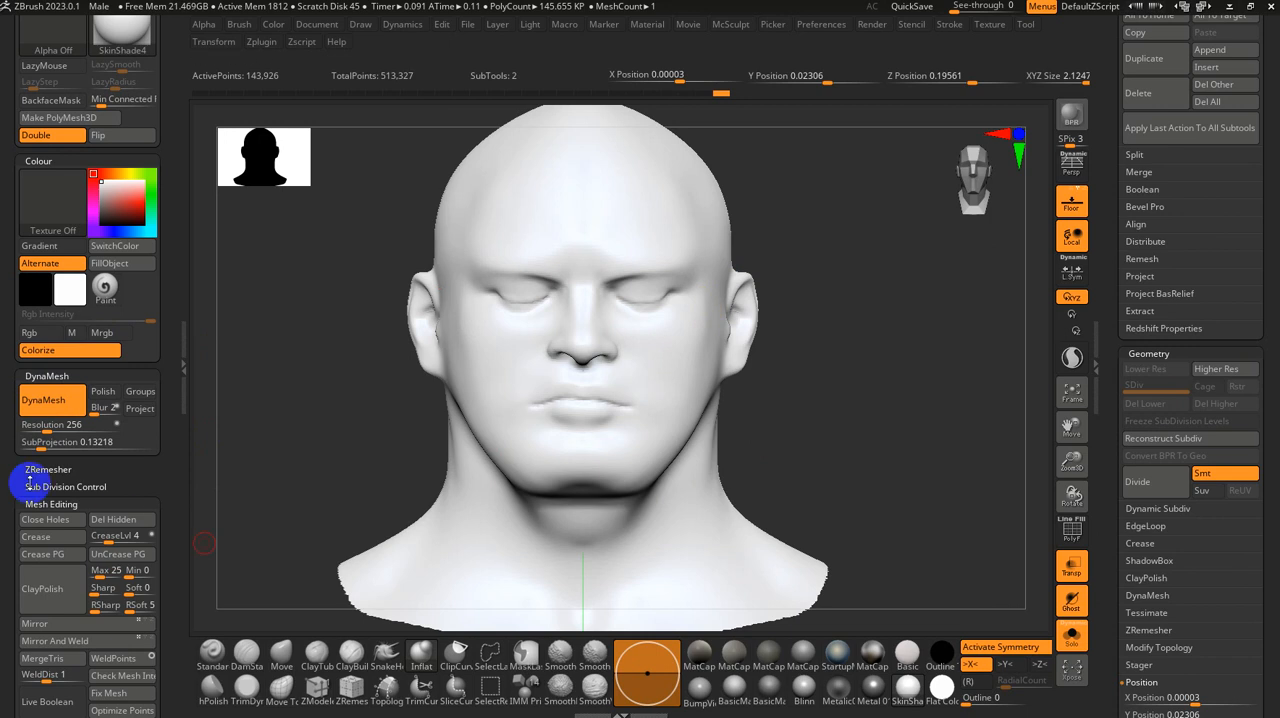
pyautogui.hotkey('ctrl', 'z')
# Step: Set the DynaMesh resolution to 320 and remesh the base head
pyautogui.moveTo(37, 428); pyautogui.dragTo(50, 431)
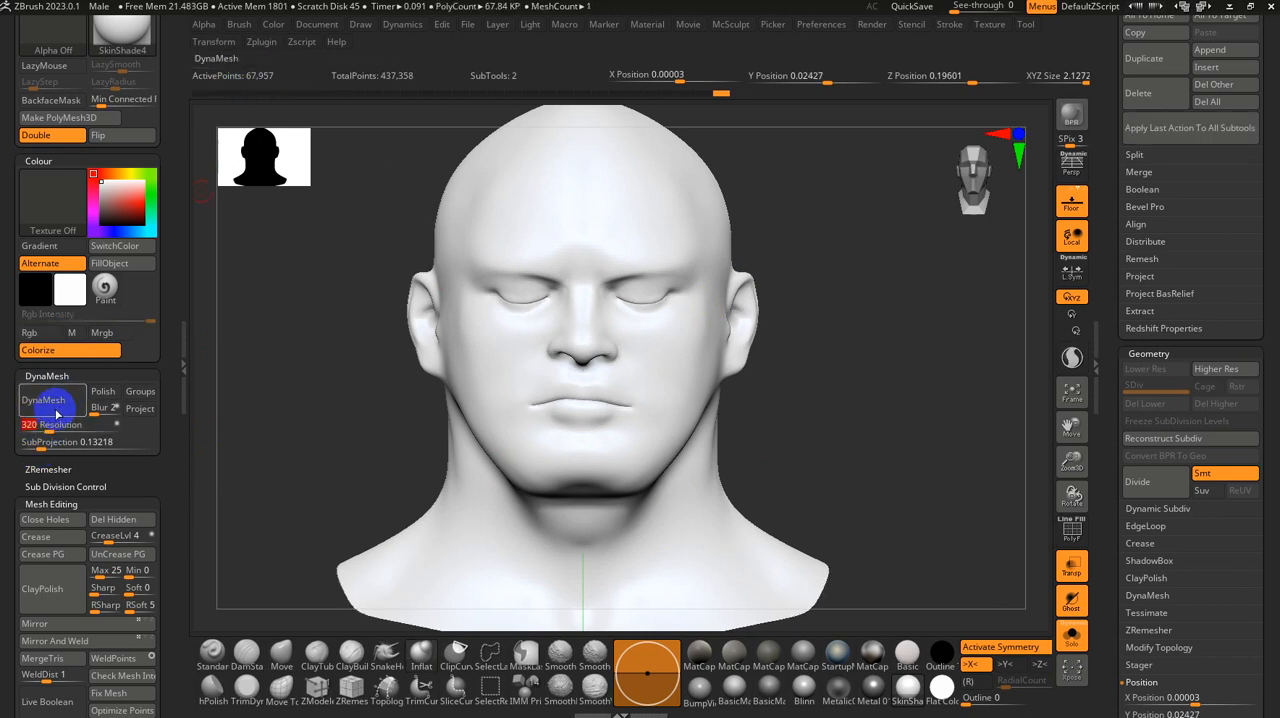
pyautogui.click(60, 411)
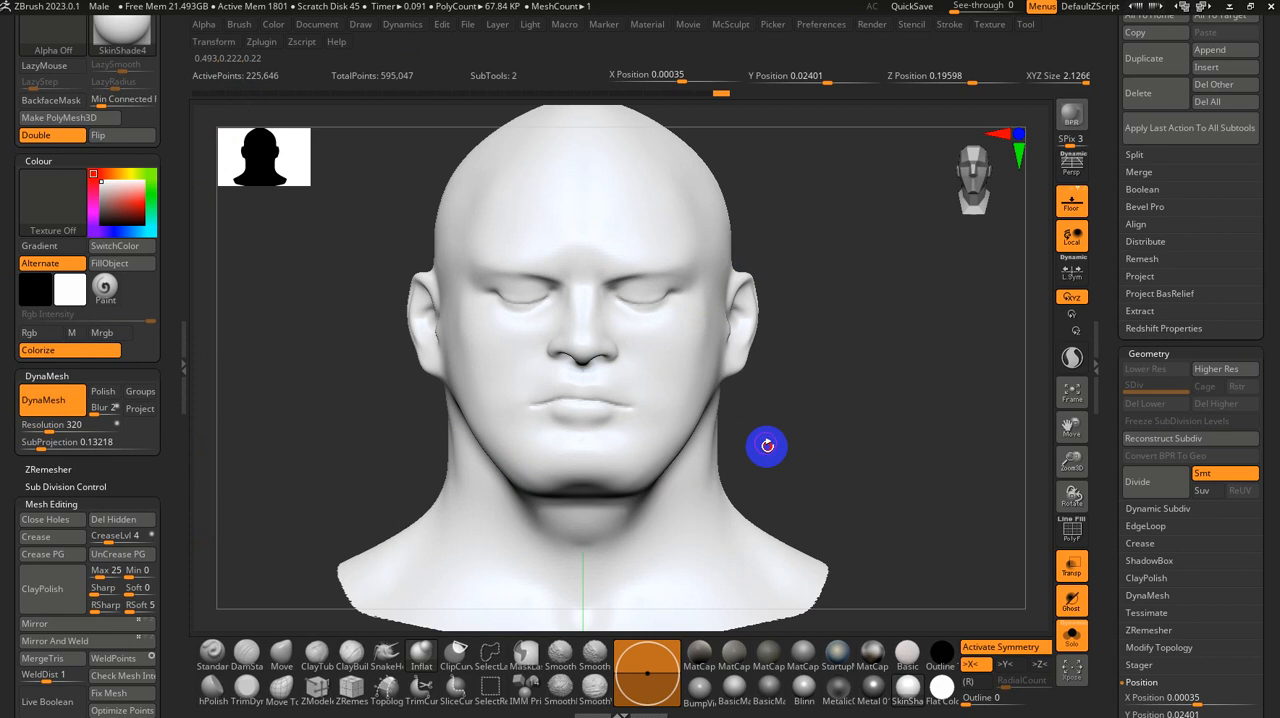
pyautogui.keyDown('alt'); pyautogui.moveTo(767, 446); pyautogui.dragTo(930, 455); pyautogui.keyUp('alt')
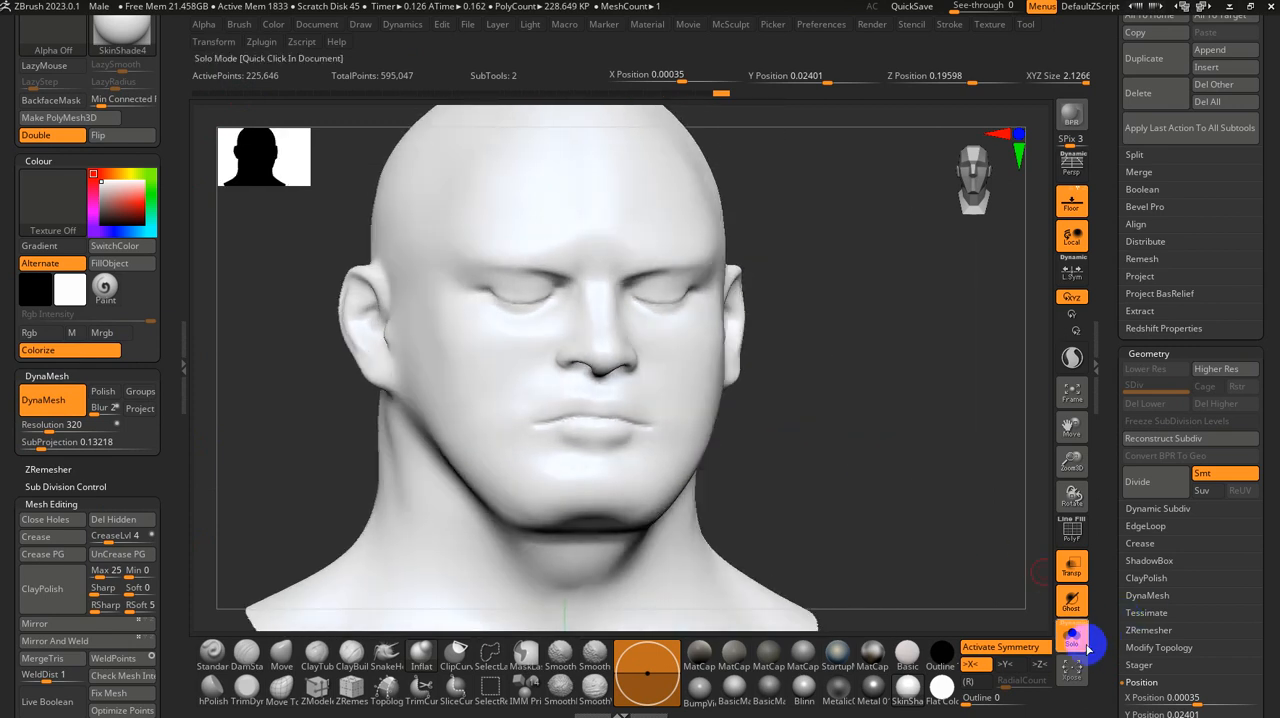
# Step: Show the scan together with the base head and switch the display material to Blinn
pyautogui.click(1082, 645)
pyautogui.moveTo(1006, 606); pyautogui.dragTo(874, 406)
pyautogui.moveTo(829, 361)
pyautogui.keyDown('alt'); pyautogui.mouseDown(button='right')
pyautogui.moveTo(694, 443)
pyautogui.moveTo(736, 411)
pyautogui.moveTo(871, 463)
pyautogui.moveTo(811, 446)
pyautogui.moveTo(849, 464)
pyautogui.moveTo(804, 451)
pyautogui.moveTo(786, 471)
pyautogui.mouseUp(button='right'); pyautogui.keyUp('alt')
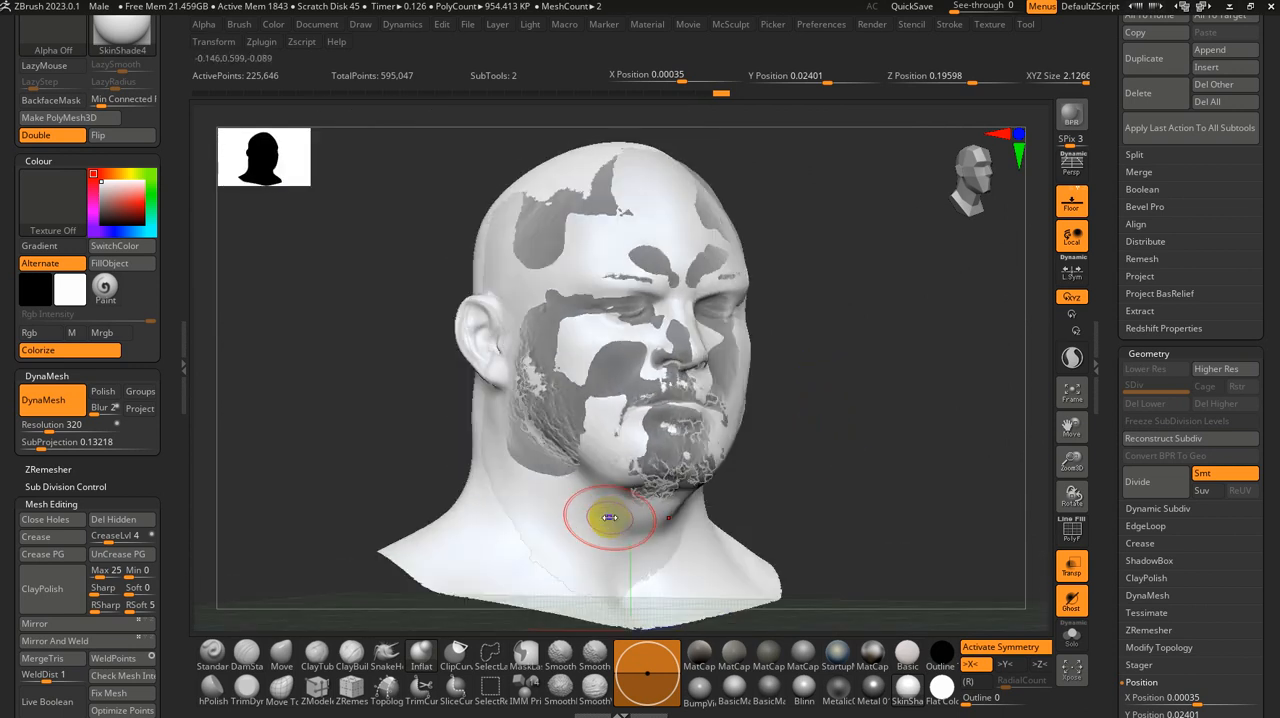
pyautogui.moveTo(610, 524); pyautogui.dragTo(605, 494)
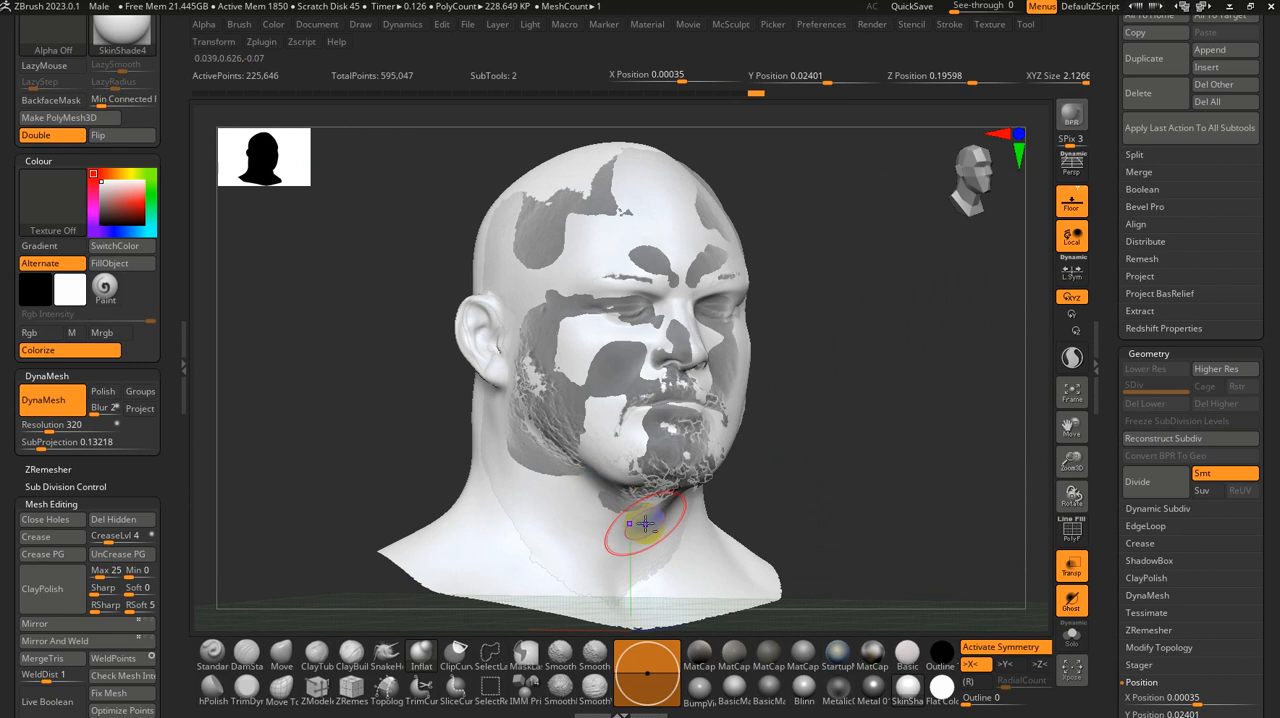
pyautogui.moveTo(791, 527); pyautogui.dragTo(1037, 591, button='right')
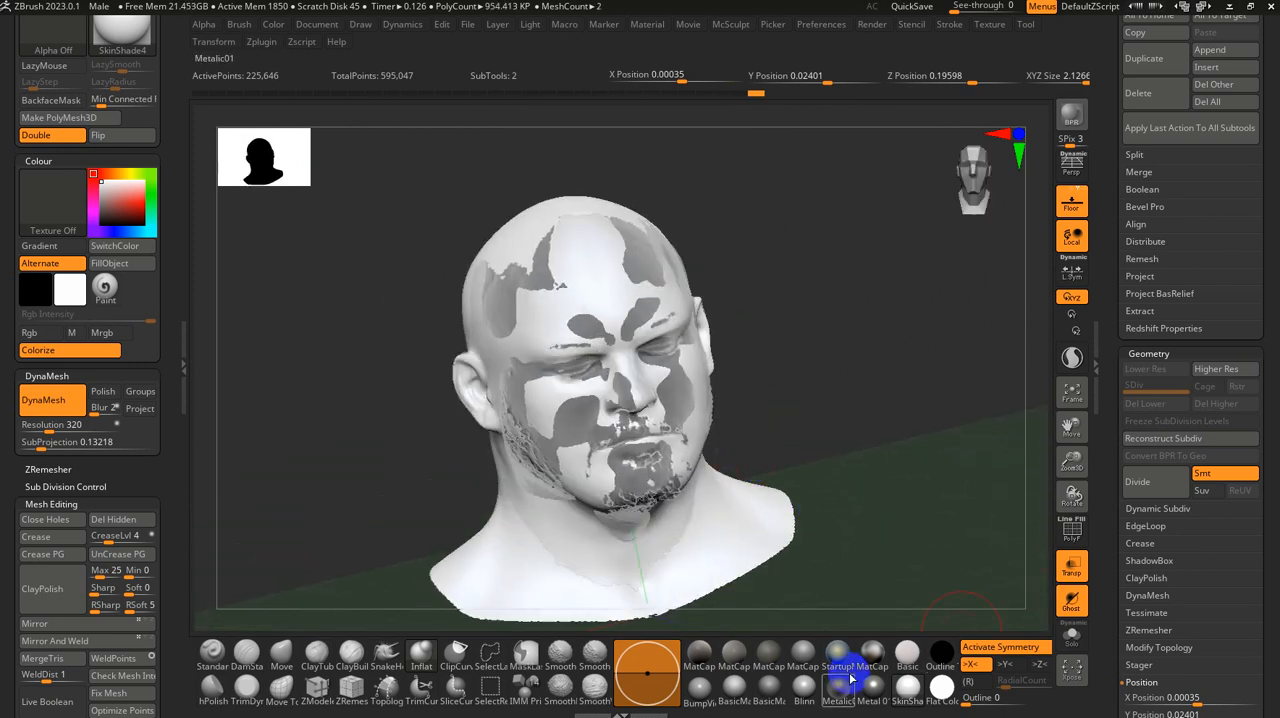
pyautogui.click(800, 690)
pyautogui.moveTo(997, 444); pyautogui.dragTo(890, 391, button='right')
pyautogui.keyDown('alt'); pyautogui.moveTo(885, 435); pyautogui.dragTo(694, 383, button='right'); pyautogui.keyUp('alt')
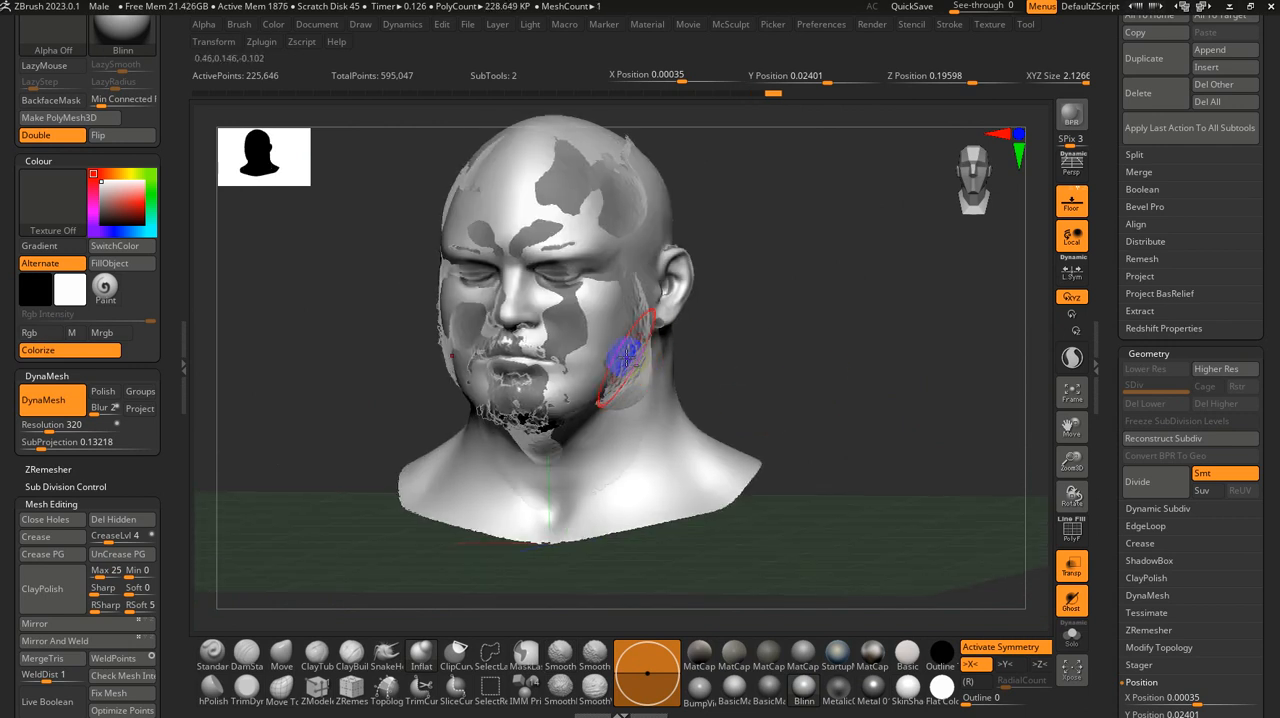
# Step: Project the scan's details onto the base head with ProjectAll at distance 0.005 and isolate the base head
pyautogui.click(1141, 275)
pyautogui.click(1146, 292)
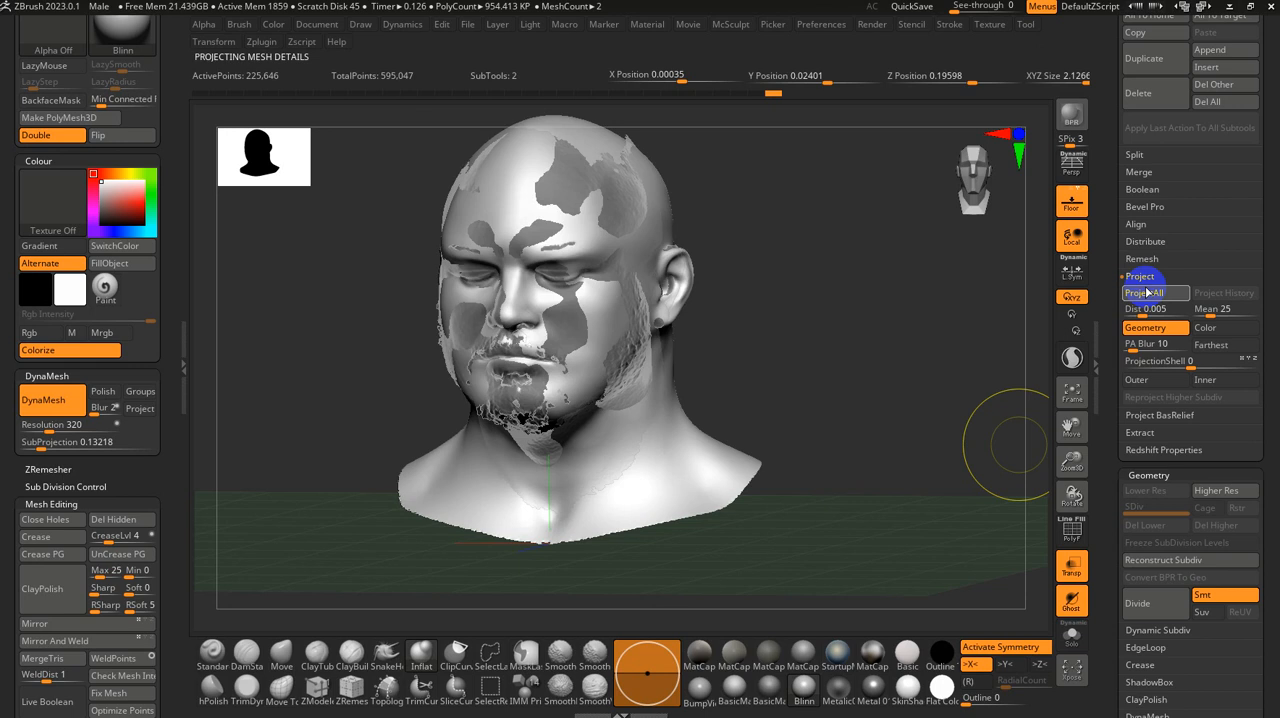
pyautogui.click(1071, 637)
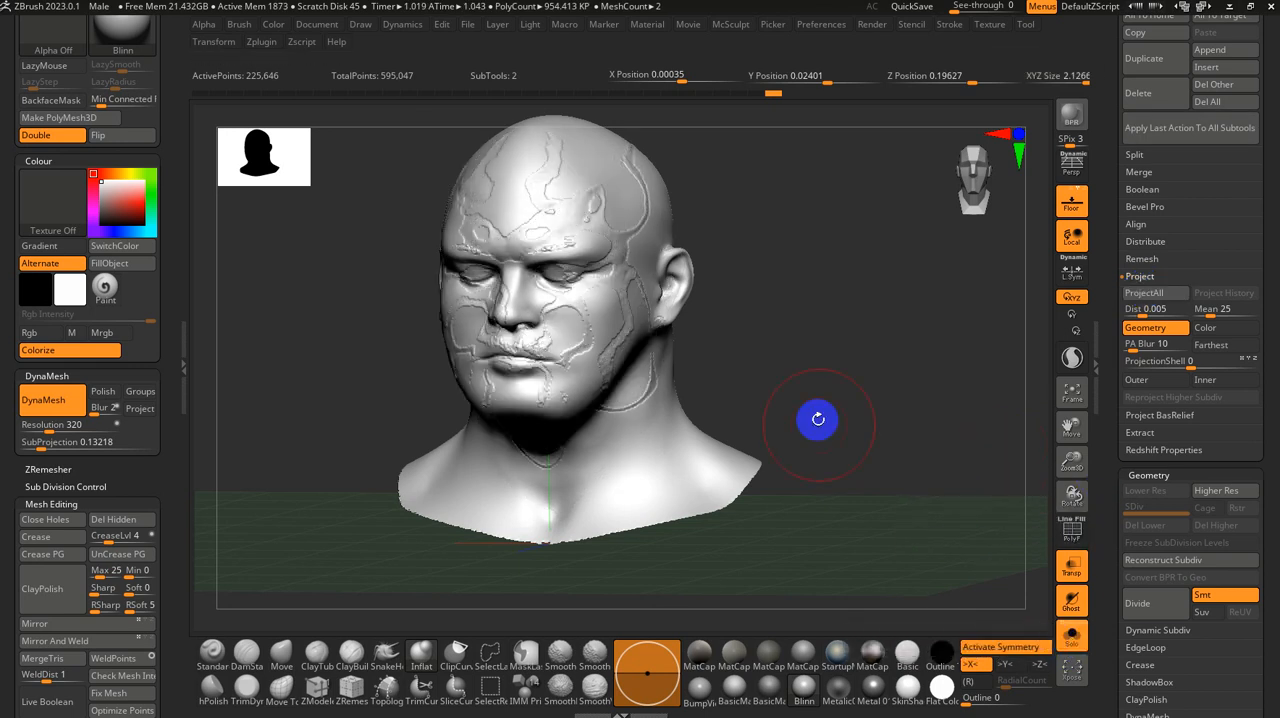
pyautogui.moveTo(818, 420); pyautogui.dragTo(866, 423)
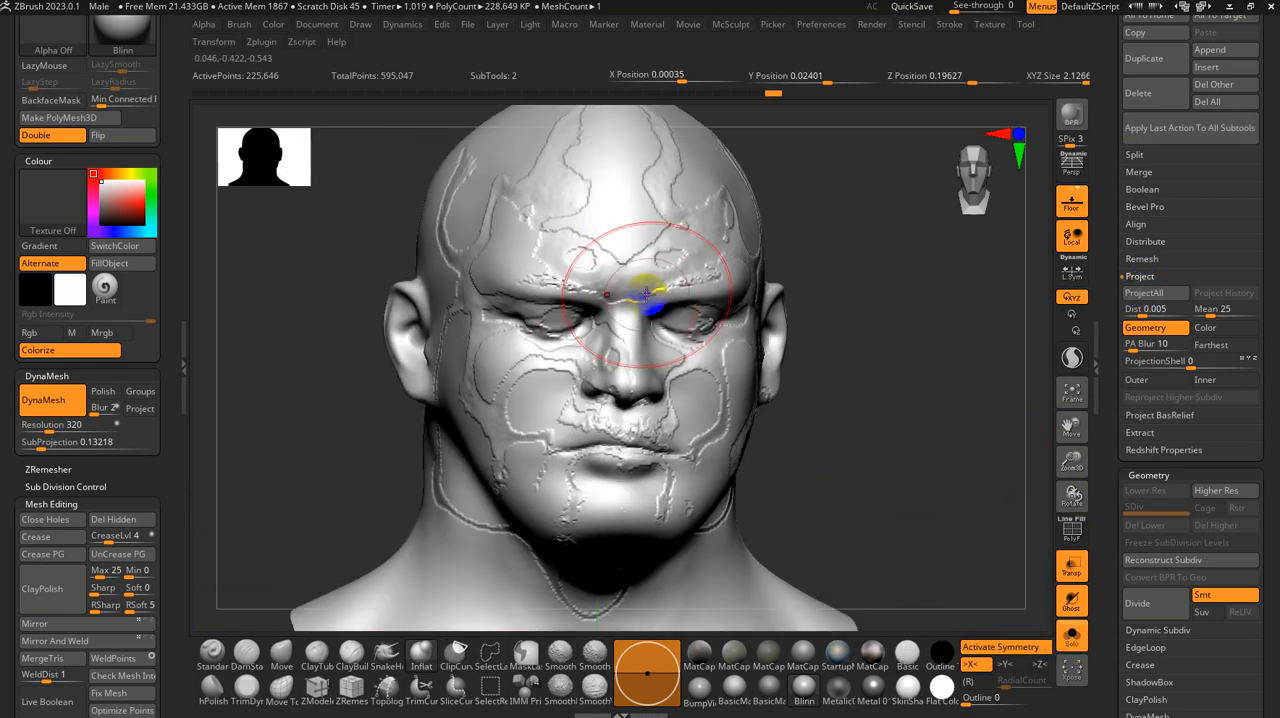
# Step: Set the projection distance to 0.02 and project the scan's details onto the base head again
pyautogui.click(1150, 313)
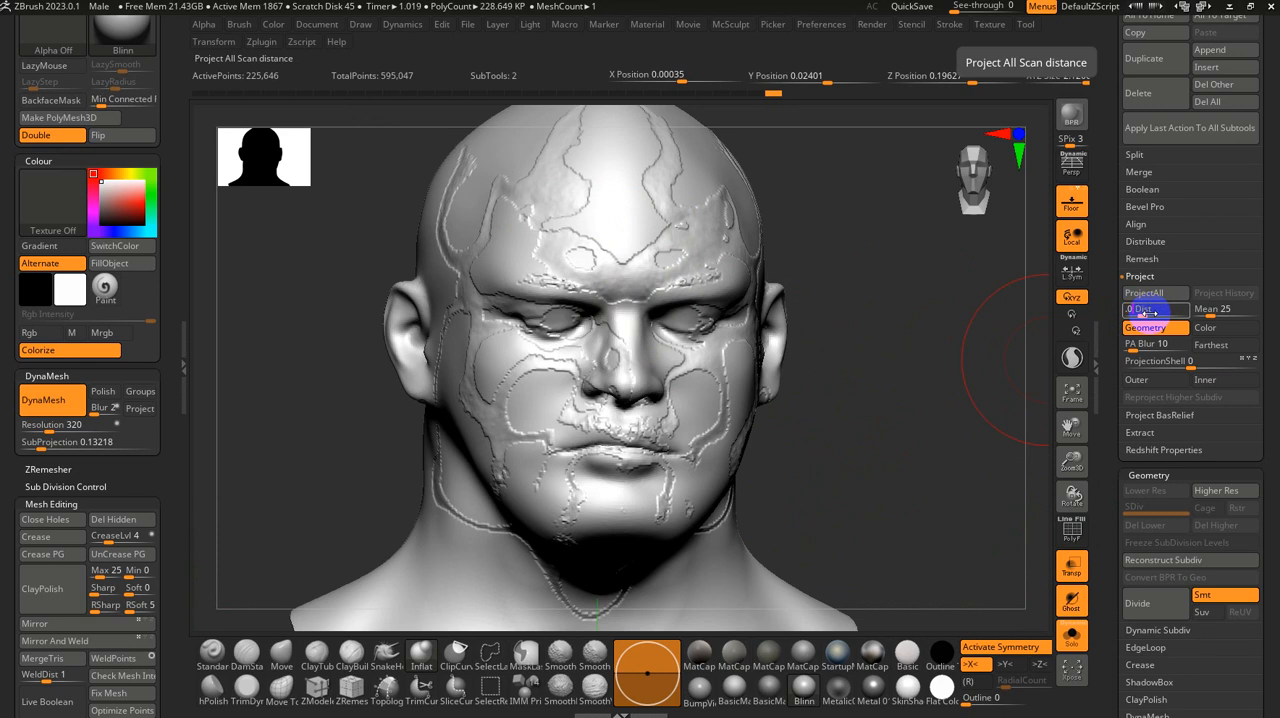
pyautogui.press('Return')
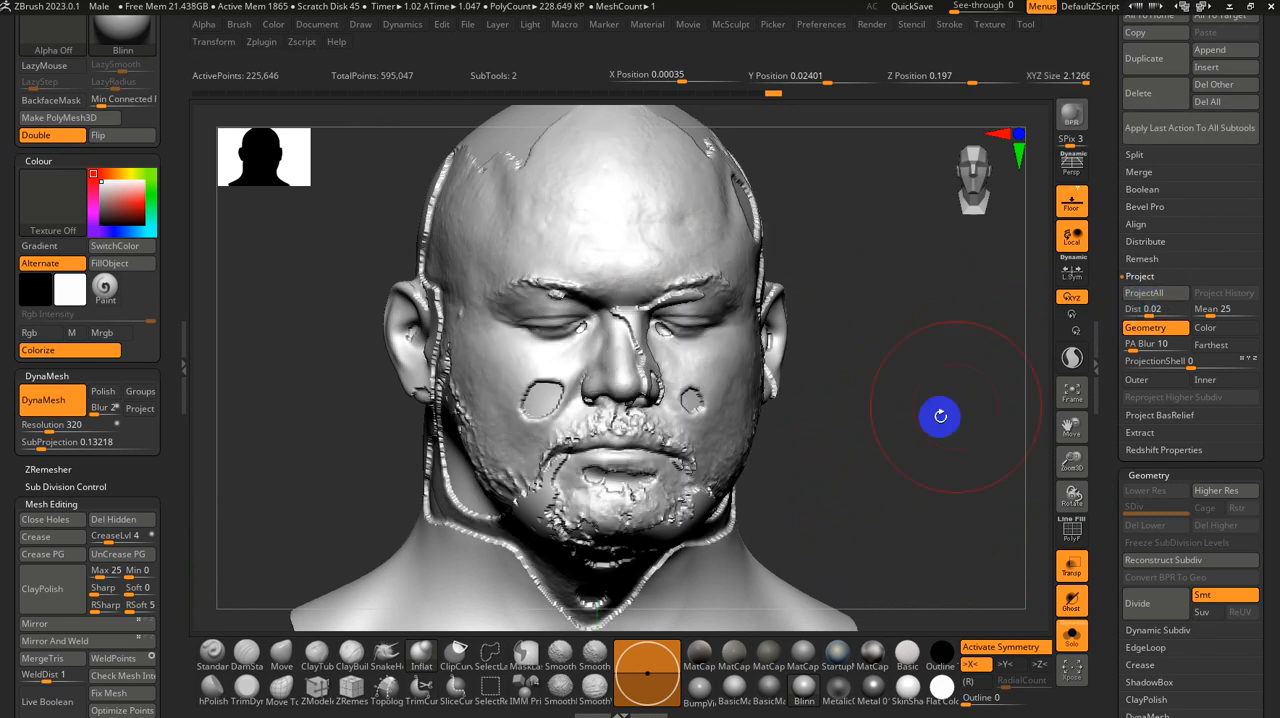
pyautogui.moveTo(940, 414); pyautogui.dragTo(483, 291)
# Step: Smooth the projection ridges and artifacts over the face, ears, back of the head, jaw and neck
pyautogui.moveTo(666, 347)
pyautogui.keyDown('shift'); pyautogui.mouseDown()
pyautogui.moveTo(609, 371)
pyautogui.moveTo(606, 443)
pyautogui.moveTo(501, 432)
pyautogui.mouseUp(); pyautogui.keyUp('shift')
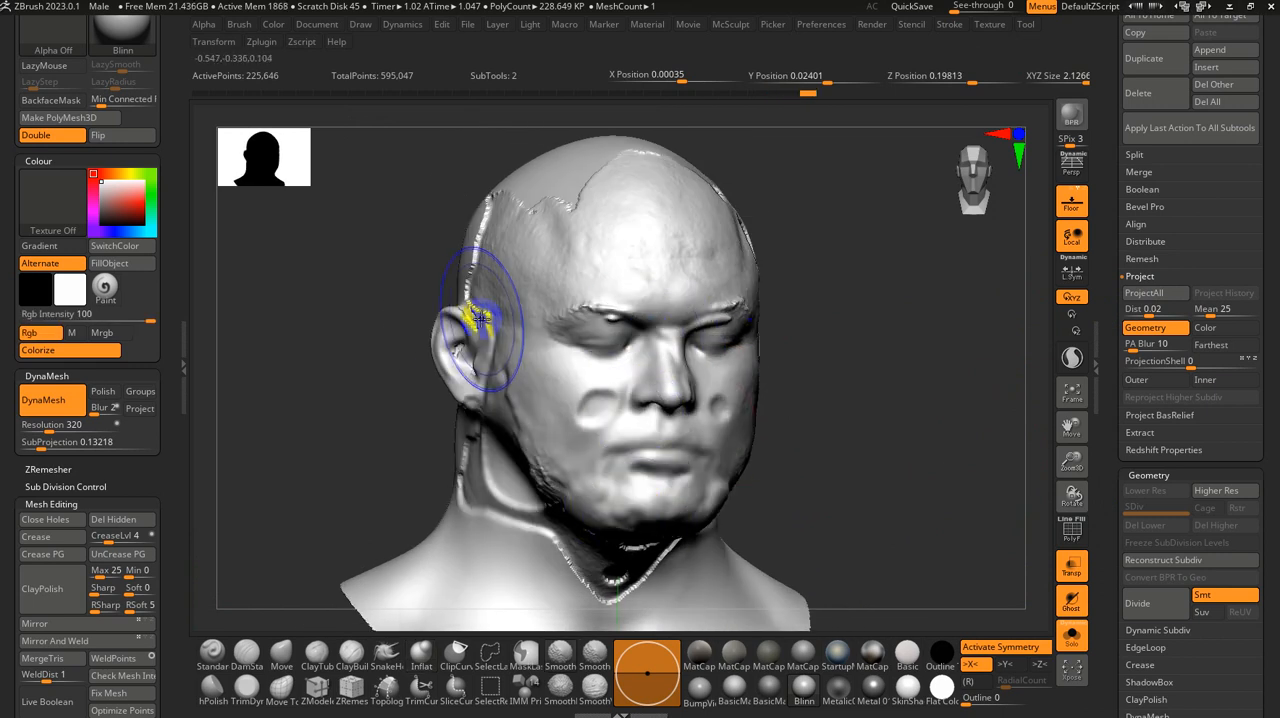
pyautogui.moveTo(314, 266); pyautogui.dragTo(470, 191)
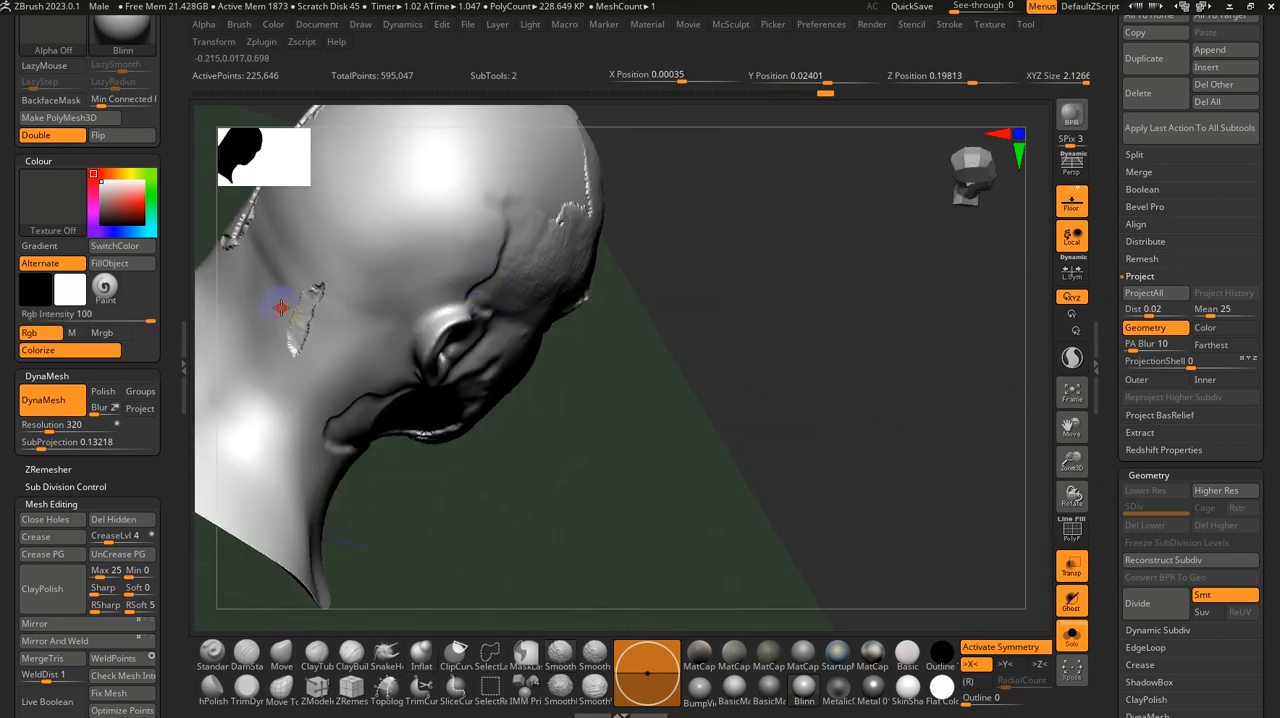
pyautogui.moveTo(591, 259); pyautogui.dragTo(374, 249)
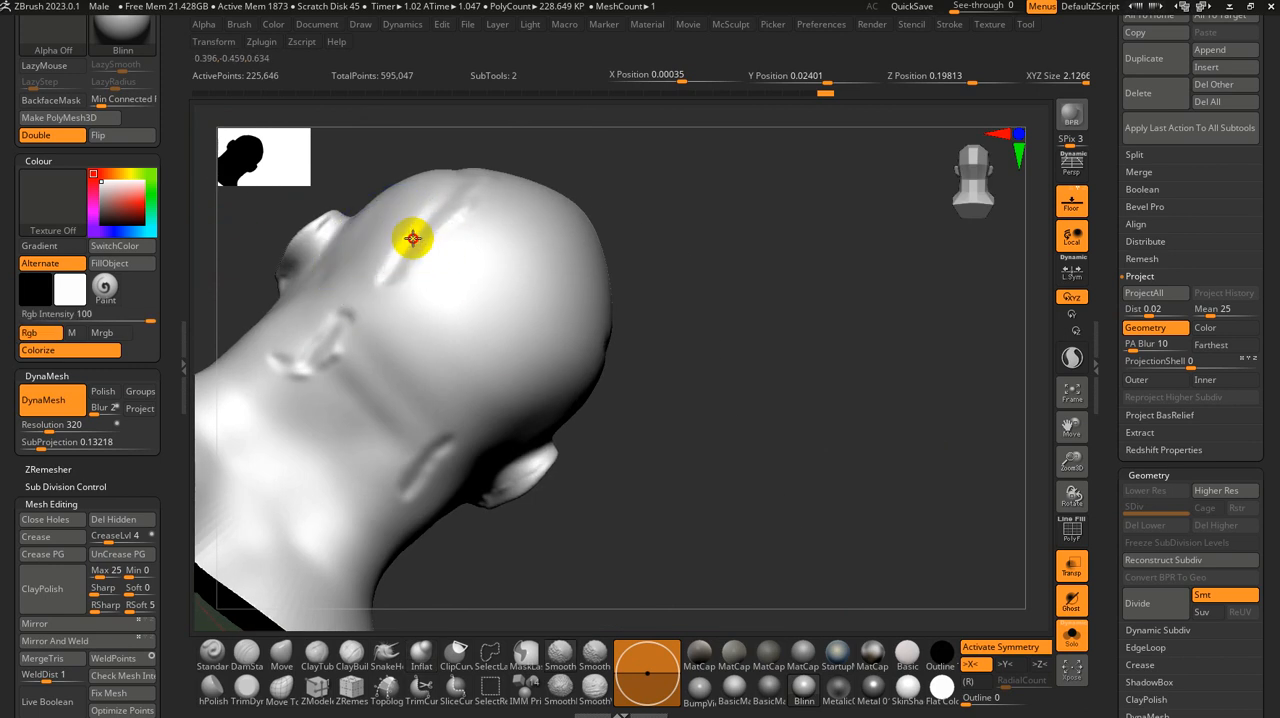
pyautogui.moveTo(837, 237); pyautogui.dragTo(892, 406)
pyautogui.keyDown('alt'); pyautogui.moveTo(653, 275); pyautogui.dragTo(1004, 483); pyautogui.keyUp('alt')
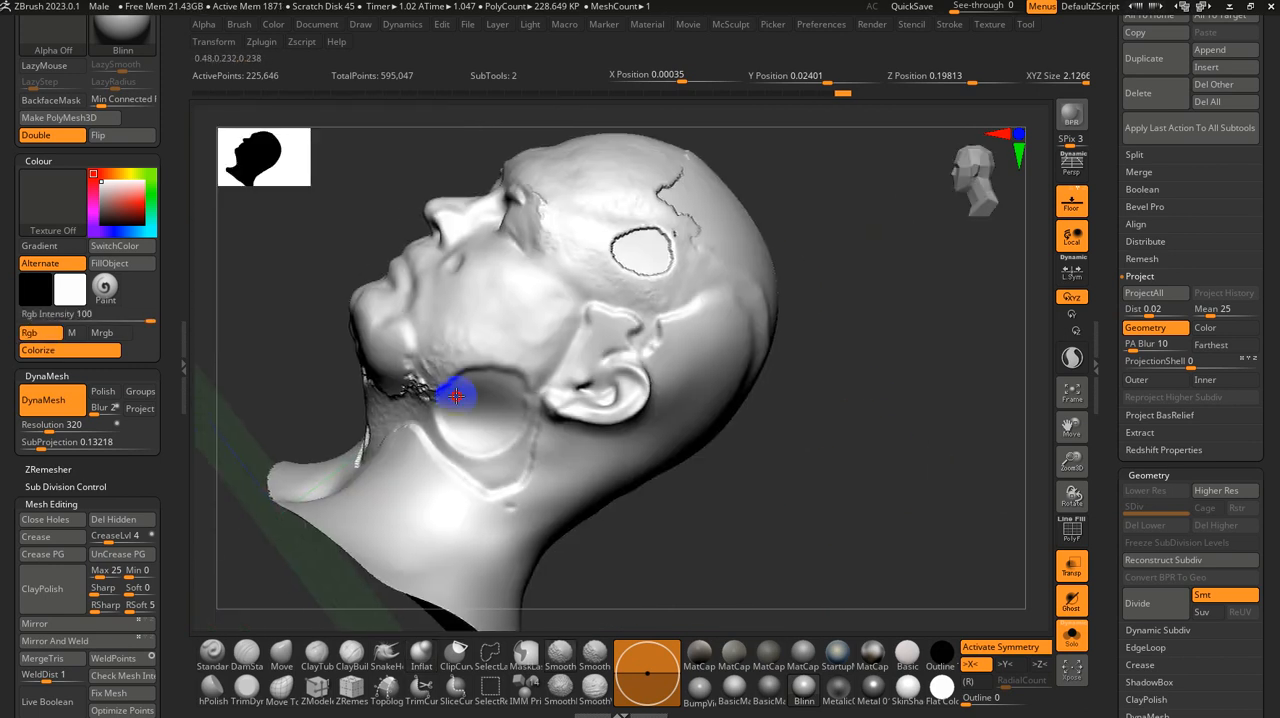
pyautogui.moveTo(294, 354); pyautogui.dragTo(457, 357)
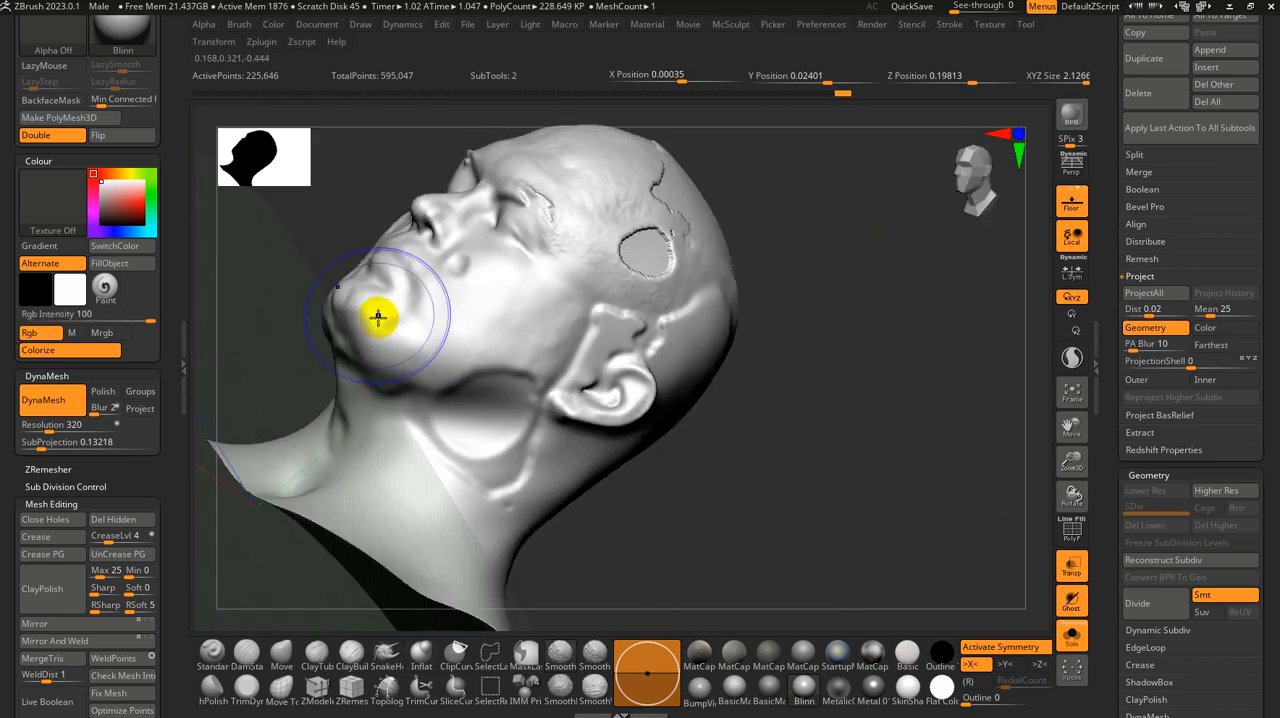
pyautogui.moveTo(510, 230)
pyautogui.keyDown('shift'); pyautogui.mouseDown()
pyautogui.moveTo(589, 246)
pyautogui.moveTo(660, 217)
pyautogui.moveTo(662, 172)
pyautogui.mouseUp(); pyautogui.keyUp('shift')
pyautogui.moveTo(965, 225); pyautogui.dragTo(860, 252)
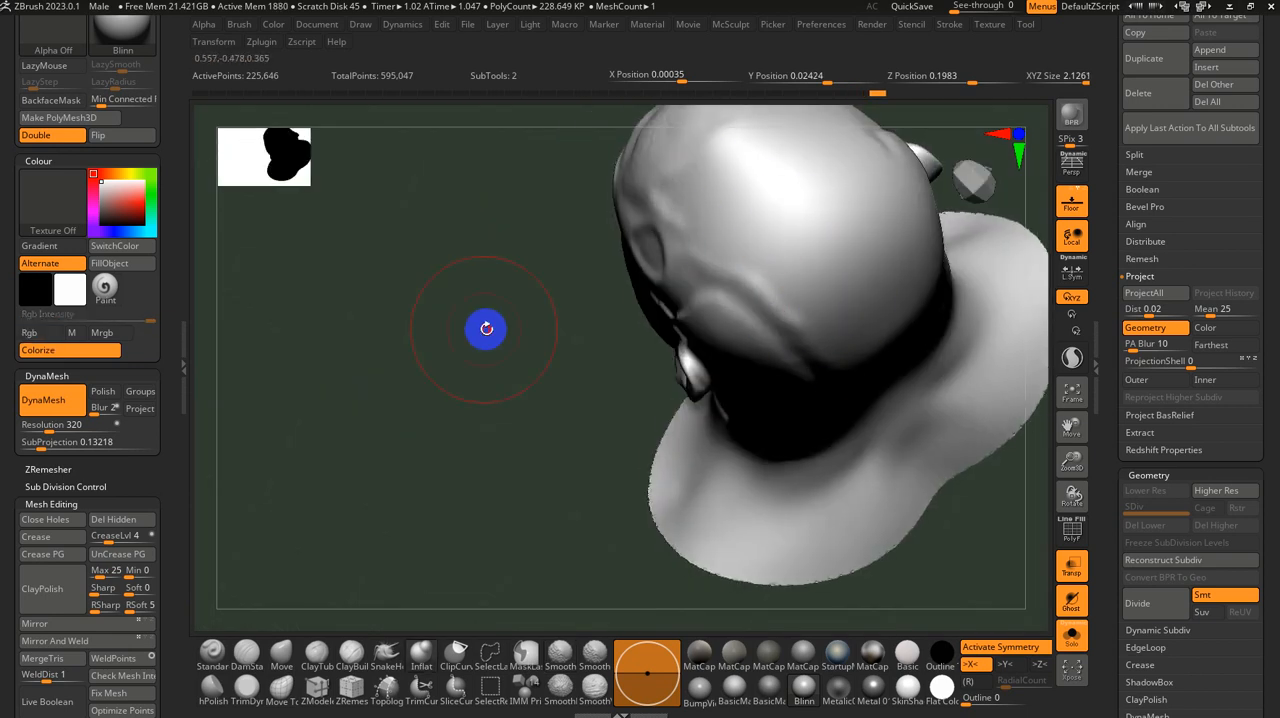
pyautogui.moveTo(486, 329); pyautogui.dragTo(946, 269)
pyautogui.keyDown('shift'); pyautogui.moveTo(902, 309); pyautogui.dragTo(945, 328); pyautogui.keyUp('shift')
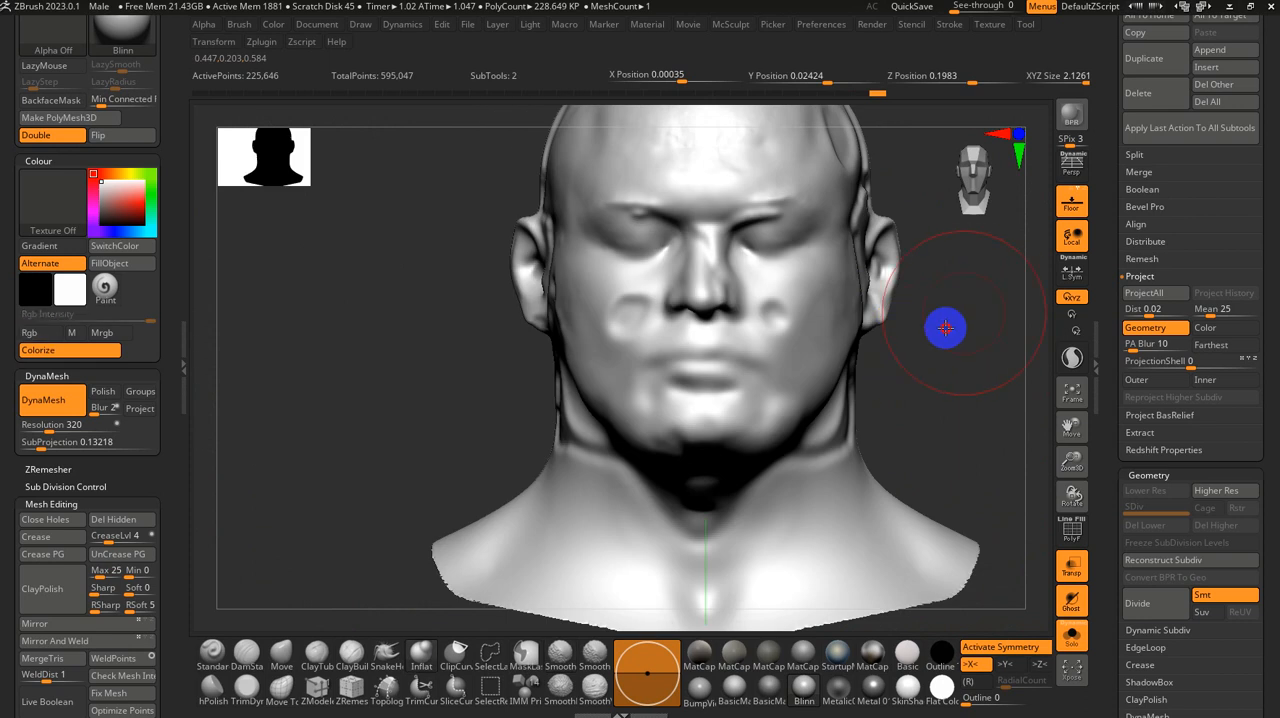
# Step: Show the scan again and reproject its details onto the smoothed base head at distance 0.02
pyautogui.click(1071, 635)
pyautogui.moveTo(1037, 606); pyautogui.dragTo(880, 445)
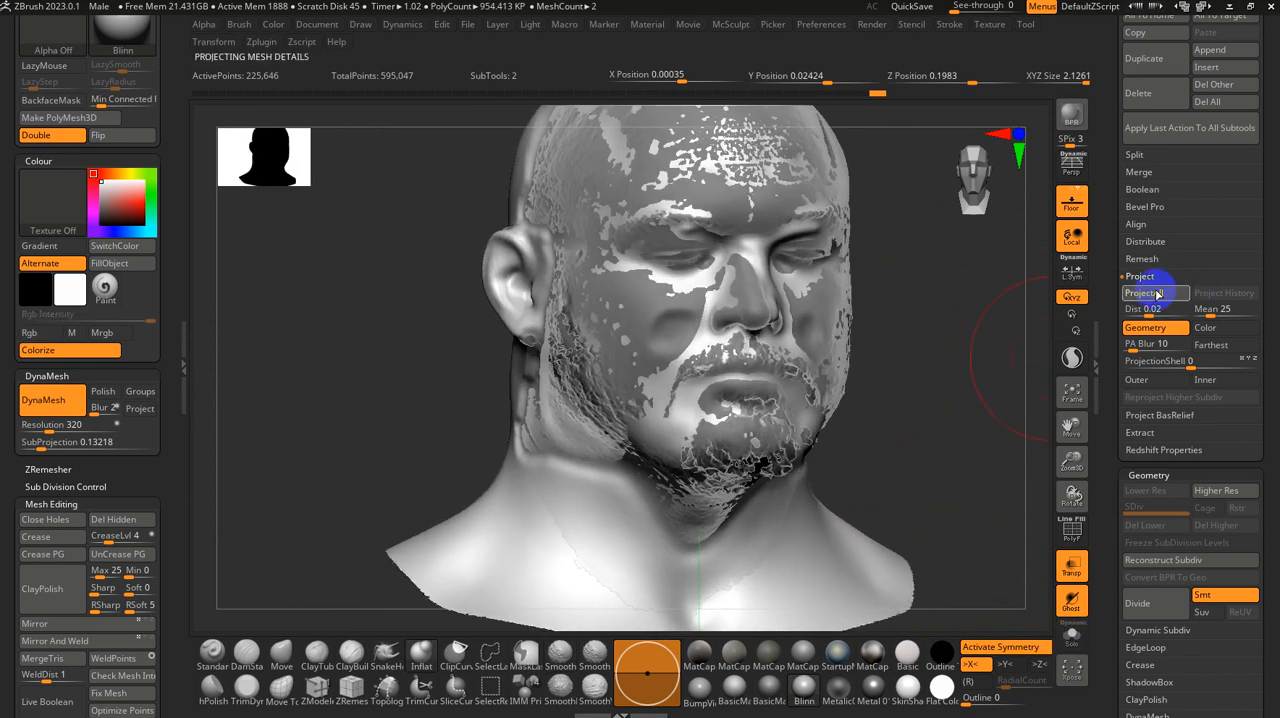
pyautogui.keyDown('alt'); pyautogui.moveTo(917, 368); pyautogui.dragTo(922, 436); pyautogui.keyUp('alt')
# Step: Pull the dented cheek areas outward with a smaller Move brush and run ProjectAll again
pyautogui.press('s')
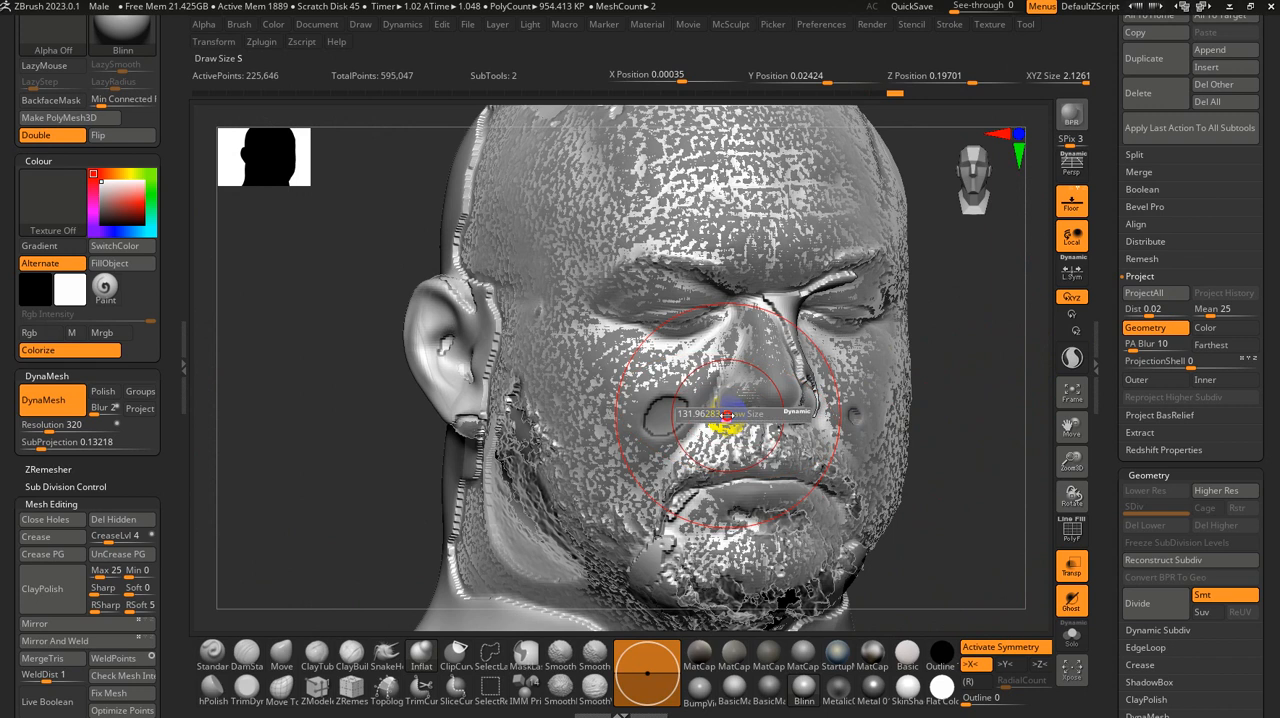
pyautogui.moveTo(727, 414); pyautogui.dragTo(668, 440)
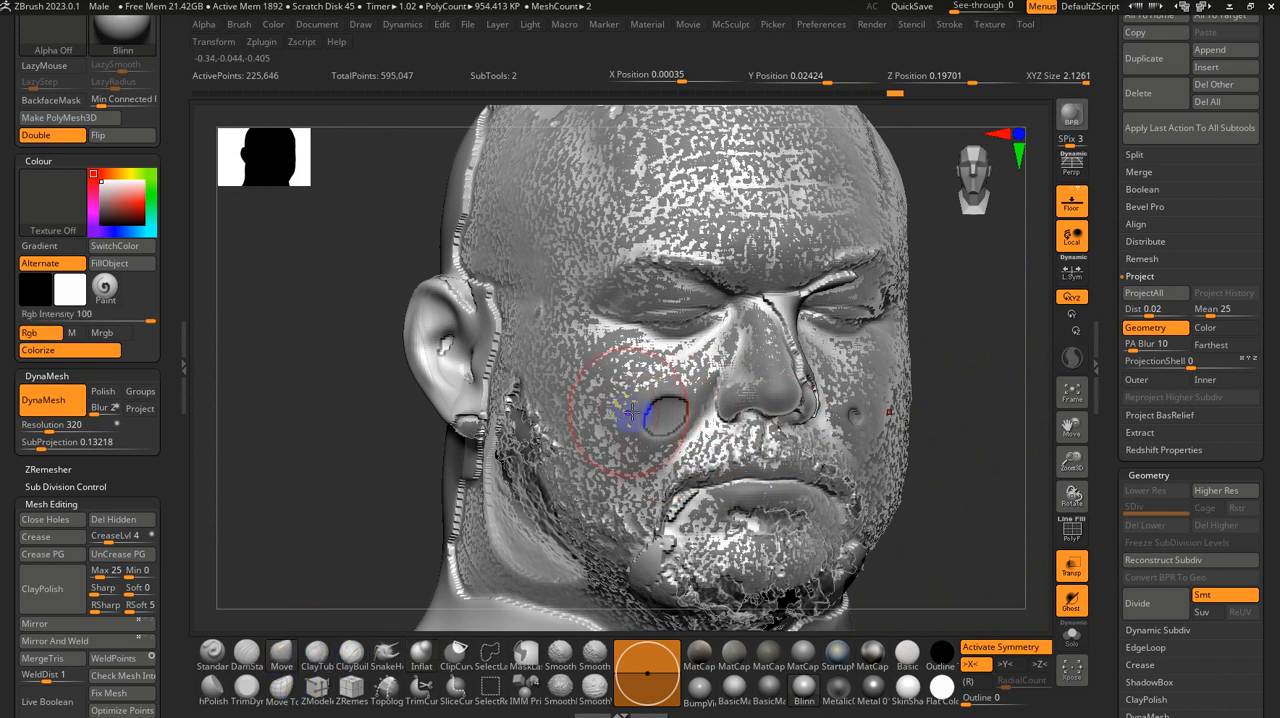
pyautogui.click(668, 414)
pyautogui.moveTo(674, 418); pyautogui.dragTo(650, 418)
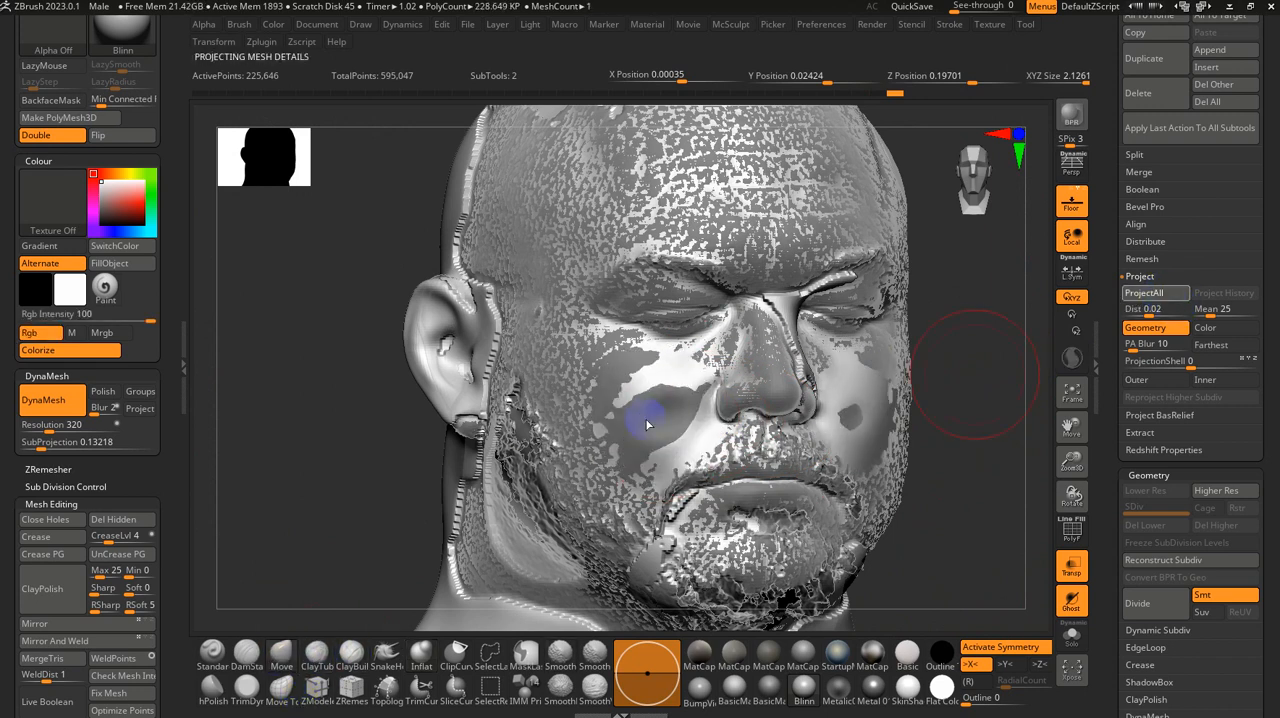
# Step: Smooth the remaining projection ridges around the ear and side of the base head
pyautogui.moveTo(914, 477)
pyautogui.mouseDown()
pyautogui.moveTo(949, 447)
pyautogui.moveTo(976, 463)
pyautogui.mouseUp()
pyautogui.moveTo(441, 333)
pyautogui.keyDown('shift'); pyautogui.mouseDown()
pyautogui.moveTo(469, 351)
pyautogui.moveTo(434, 180)
pyautogui.moveTo(511, 131)
pyautogui.moveTo(563, 152)
pyautogui.mouseUp(); pyautogui.keyUp('shift')
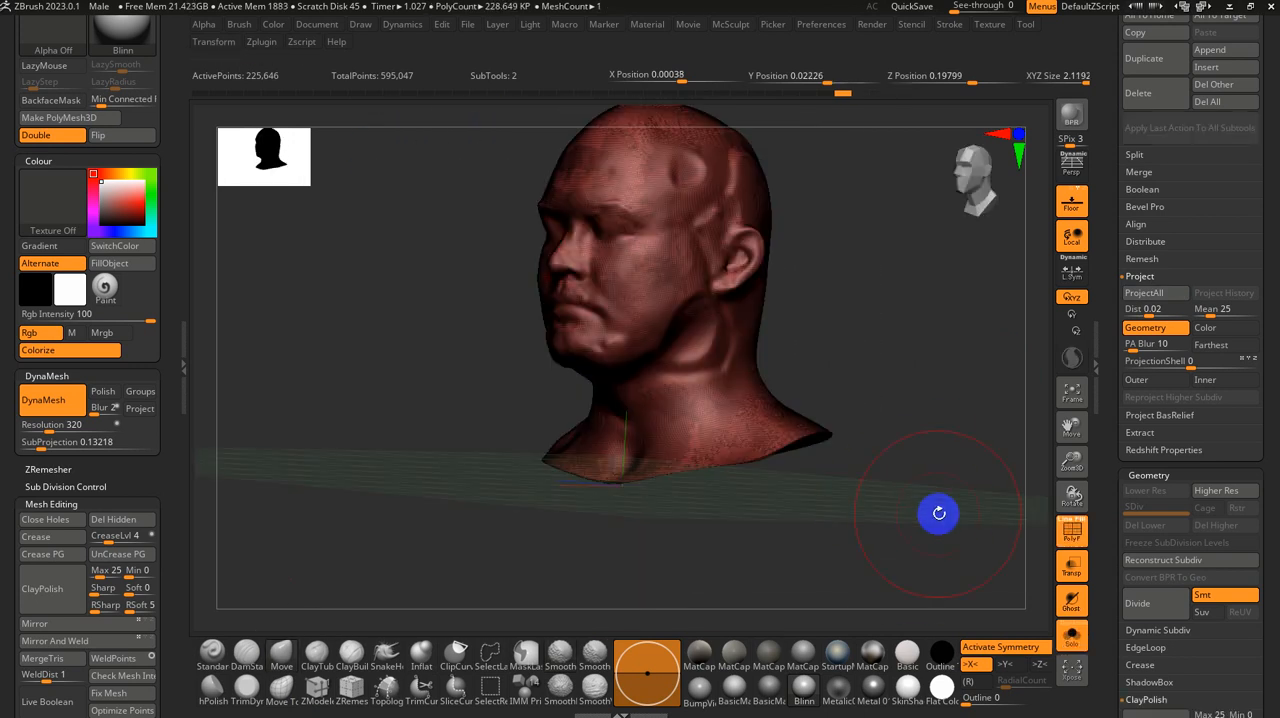
# Step: Show the scan together with the base head, turning off the wireframe and Ghost transparency to compare their surfaces around the ear
pyautogui.moveTo(940, 515); pyautogui.dragTo(922, 497)
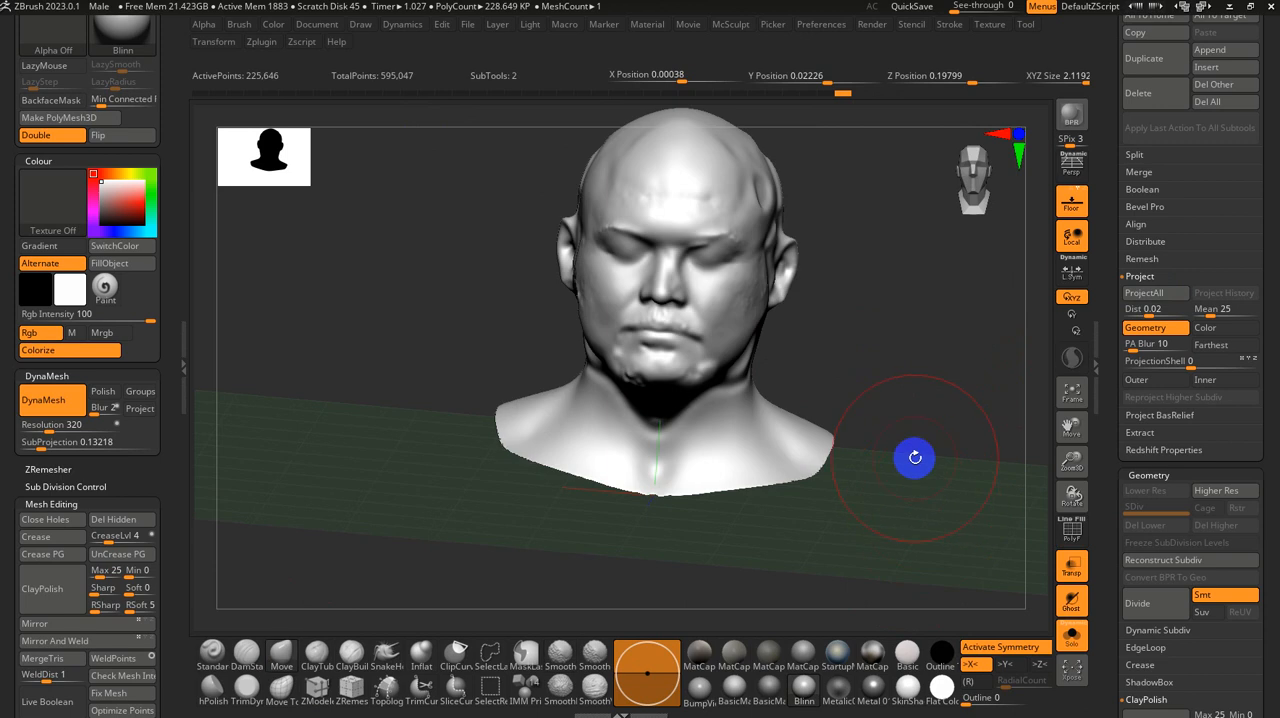
pyautogui.keyDown('shift'); pyautogui.moveTo(941, 369); pyautogui.dragTo(850, 528); pyautogui.keyUp('shift')
pyautogui.click(1071, 636)
pyautogui.moveTo(959, 563); pyautogui.dragTo(820, 515)
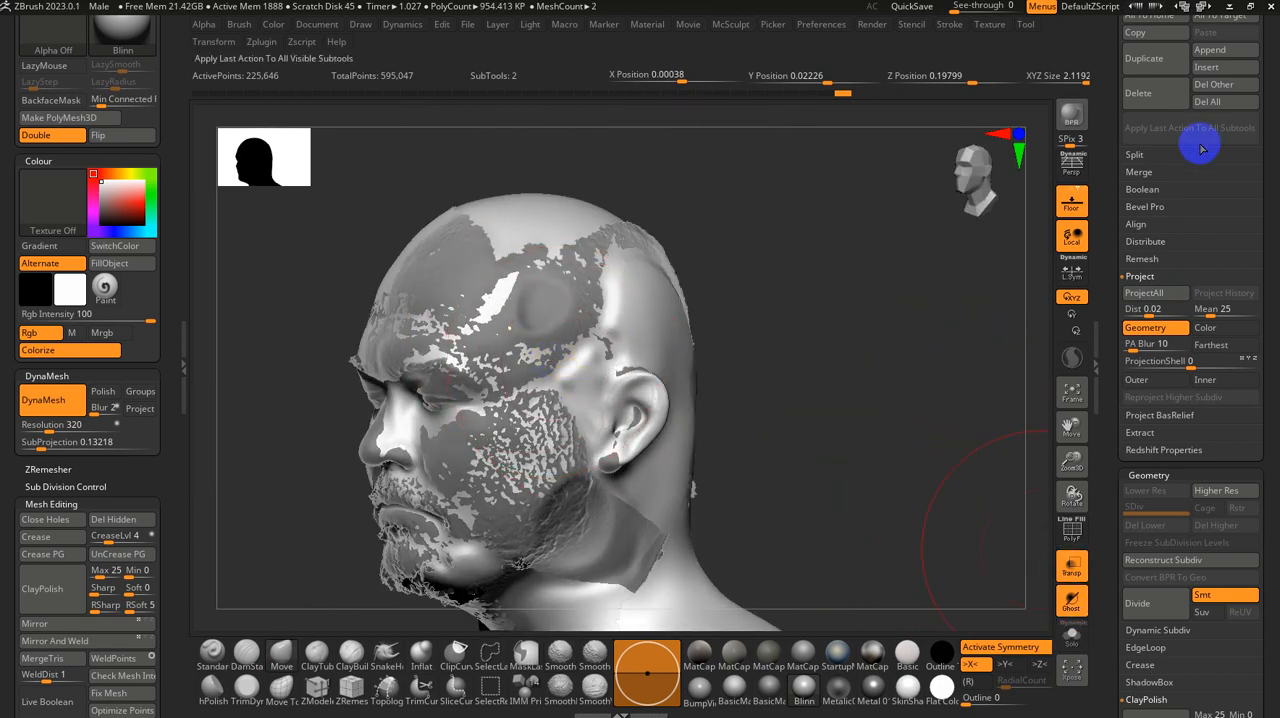
pyautogui.click(1080, 606)
pyautogui.moveTo(1046, 591); pyautogui.dragTo(969, 586)
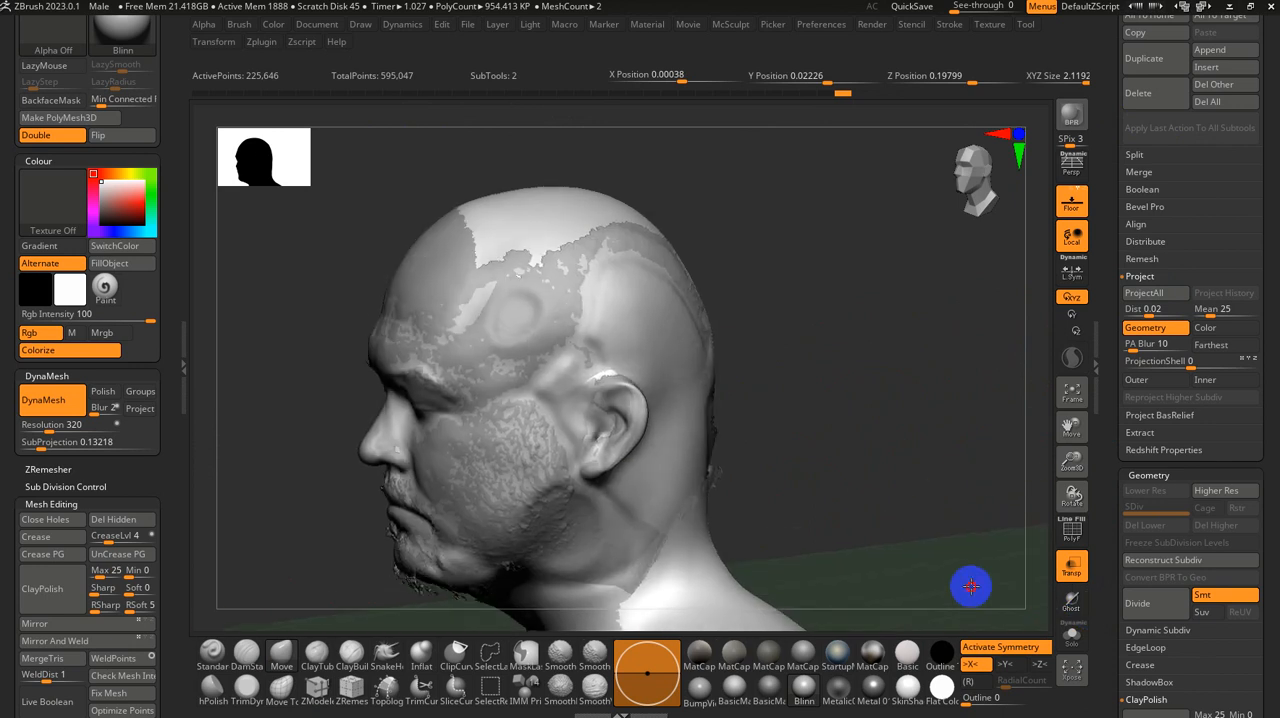
pyautogui.keyDown('alt'); pyautogui.moveTo(917, 412); pyautogui.dragTo(889, 464); pyautogui.keyUp('alt')
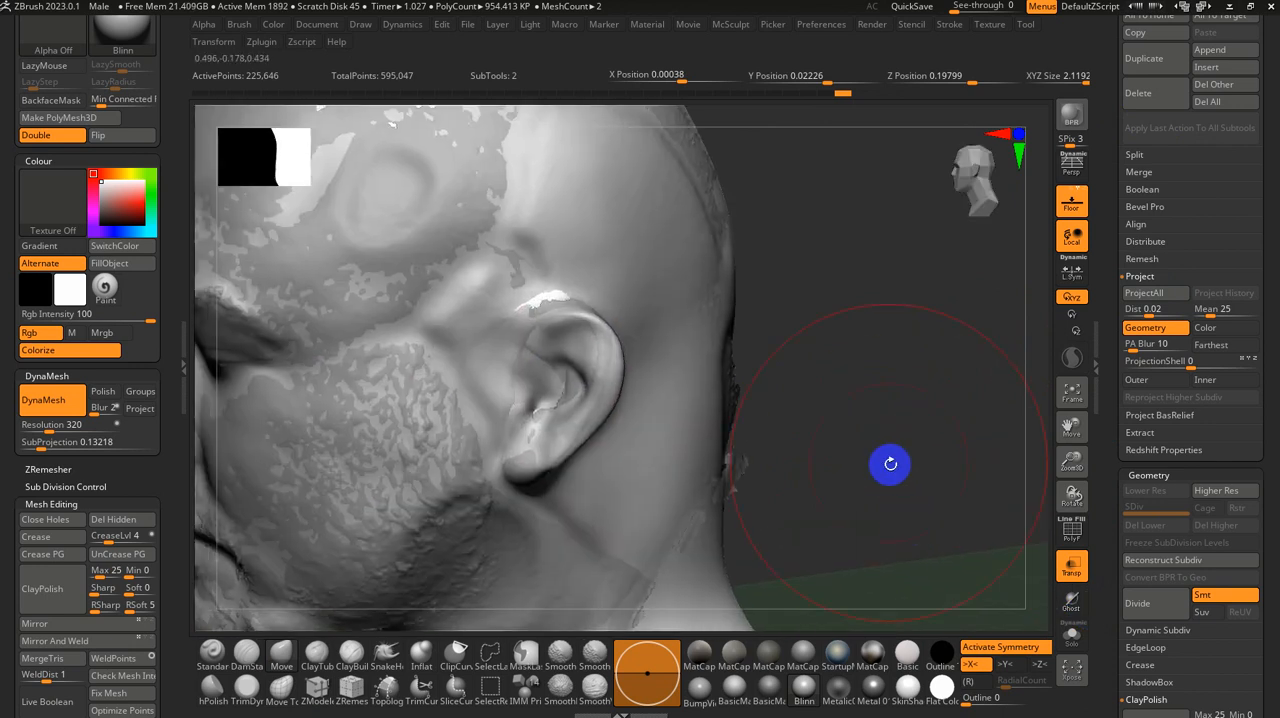
pyautogui.moveTo(767, 388)
pyautogui.keyDown('shift'); pyautogui.mouseDown()
pyautogui.moveTo(845, 419)
pyautogui.moveTo(799, 419)
pyautogui.moveTo(865, 429)
pyautogui.mouseUp(); pyautogui.keyUp('shift')
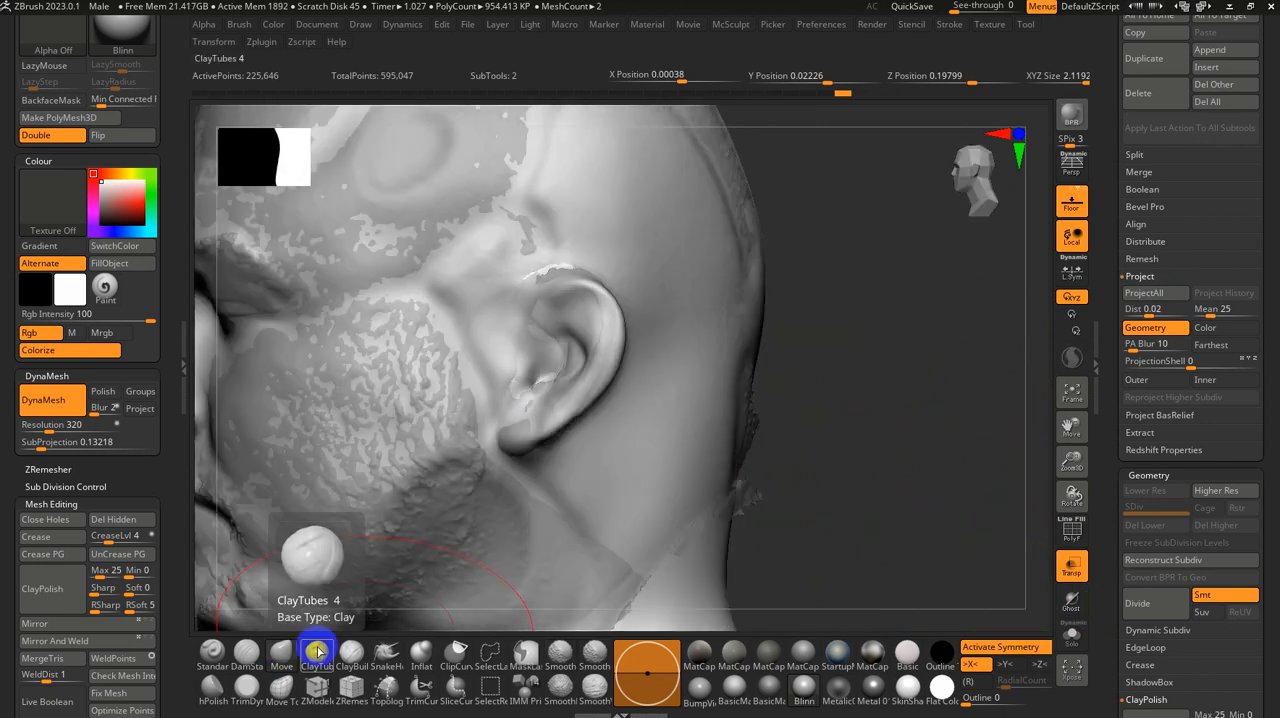
# Step: Build up the low areas on the ear and the temple in front of it with the ClayTubes brush
pyautogui.moveTo(614, 352); pyautogui.dragTo(590, 345)
pyautogui.moveTo(569, 283); pyautogui.dragTo(549, 268)
pyautogui.moveTo(424, 308); pyautogui.dragTo(468, 269)
# Step: Adjust the brush size and fill the hollow on the side of the neck below the ear with ClayTubes
pyautogui.press('s')
pyautogui.moveTo(853, 357)
pyautogui.keyDown('alt'); pyautogui.mouseDown(button='right')
pyautogui.moveTo(833, 331)
pyautogui.moveTo(809, 365)
pyautogui.mouseUp(button='right'); pyautogui.keyUp('alt')
pyautogui.moveTo(809, 365); pyautogui.dragTo(891, 390, button='right')
pyautogui.keyDown('alt'); pyautogui.moveTo(748, 443); pyautogui.dragTo(670, 418, button='right'); pyautogui.keyUp('alt')
pyautogui.moveTo(849, 299)
pyautogui.mouseDown(button='right')
pyautogui.moveTo(837, 303)
pyautogui.moveTo(834, 371)
pyautogui.moveTo(686, 329)
pyautogui.mouseUp(button='right')
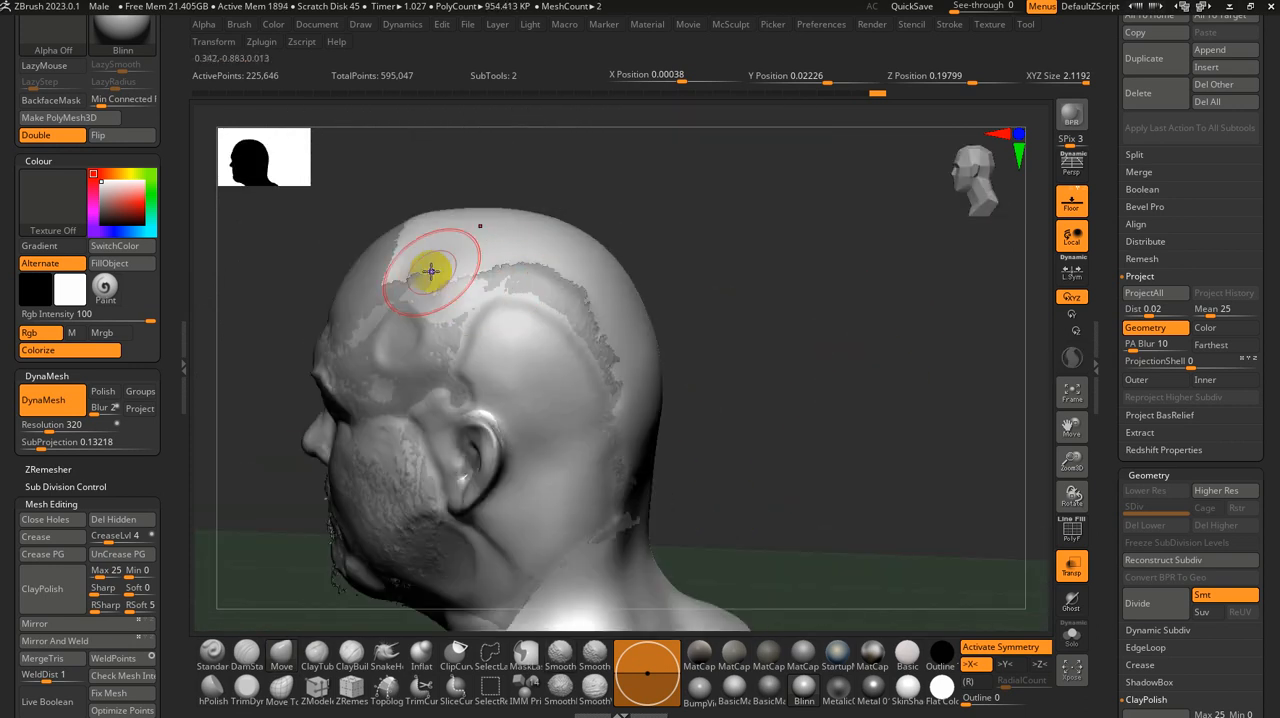
pyautogui.moveTo(823, 366); pyautogui.dragTo(472, 453, button='right')
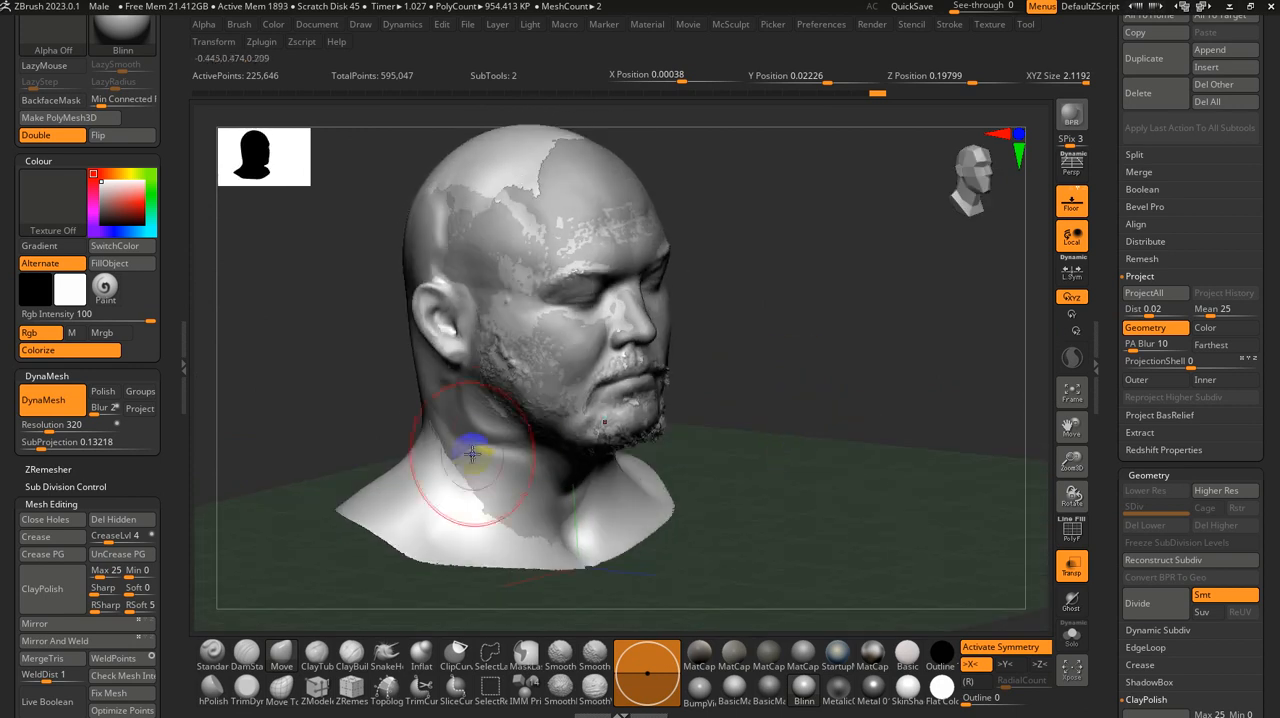
pyautogui.keyDown('shift'); pyautogui.moveTo(472, 432); pyautogui.dragTo(481, 440); pyautogui.keyUp('shift')
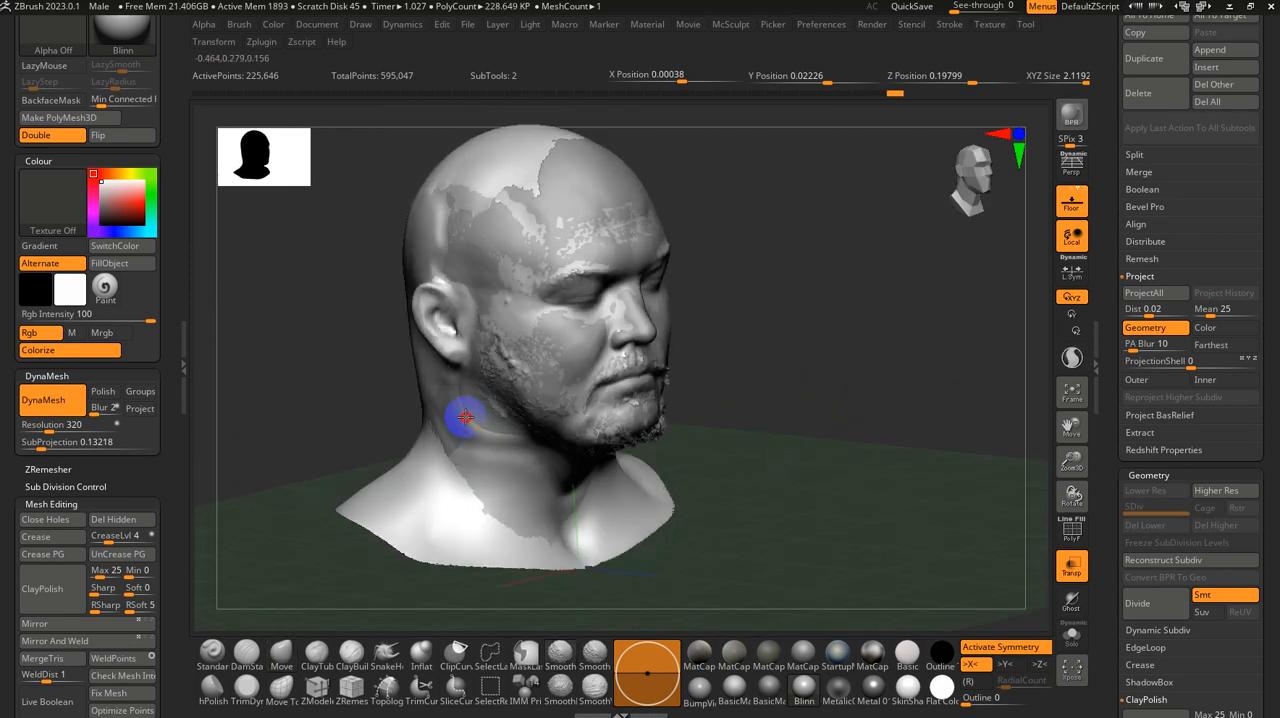
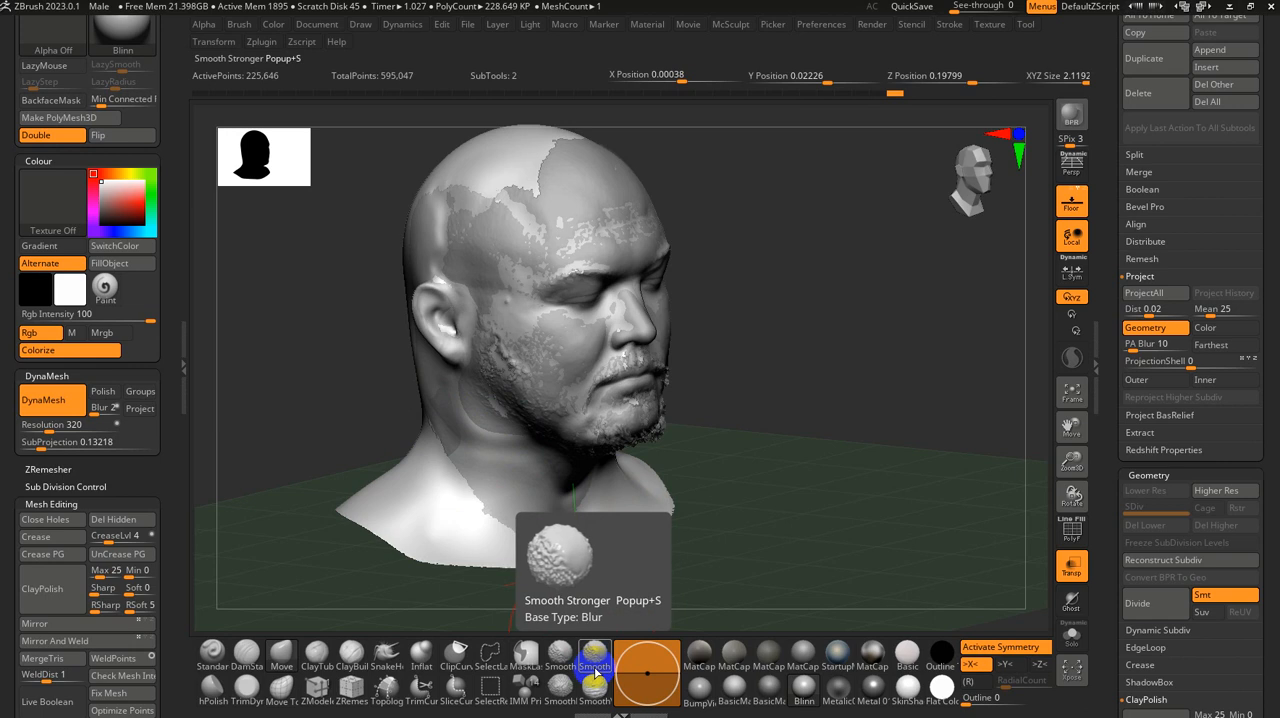
# Step: Load the Smooth Stronger brush from the Smooth folder of the LightBox brush library
pyautogui.press(',')
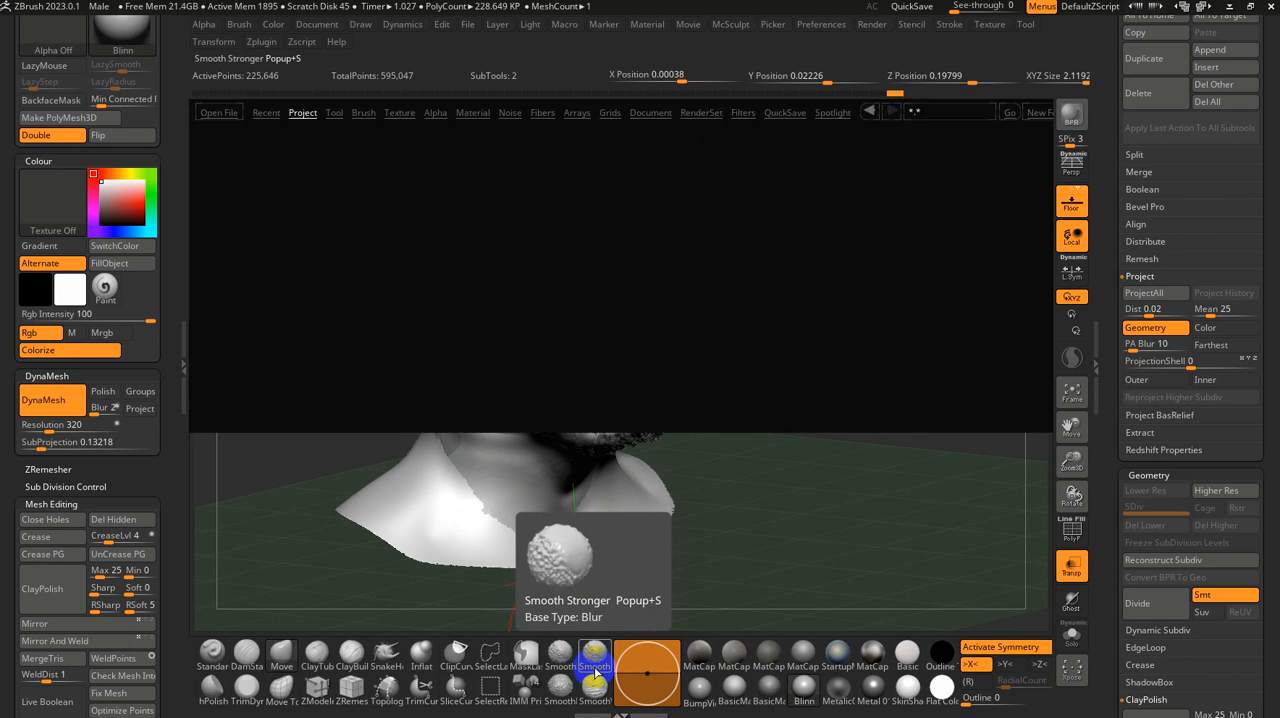
pyautogui.click(358, 112)
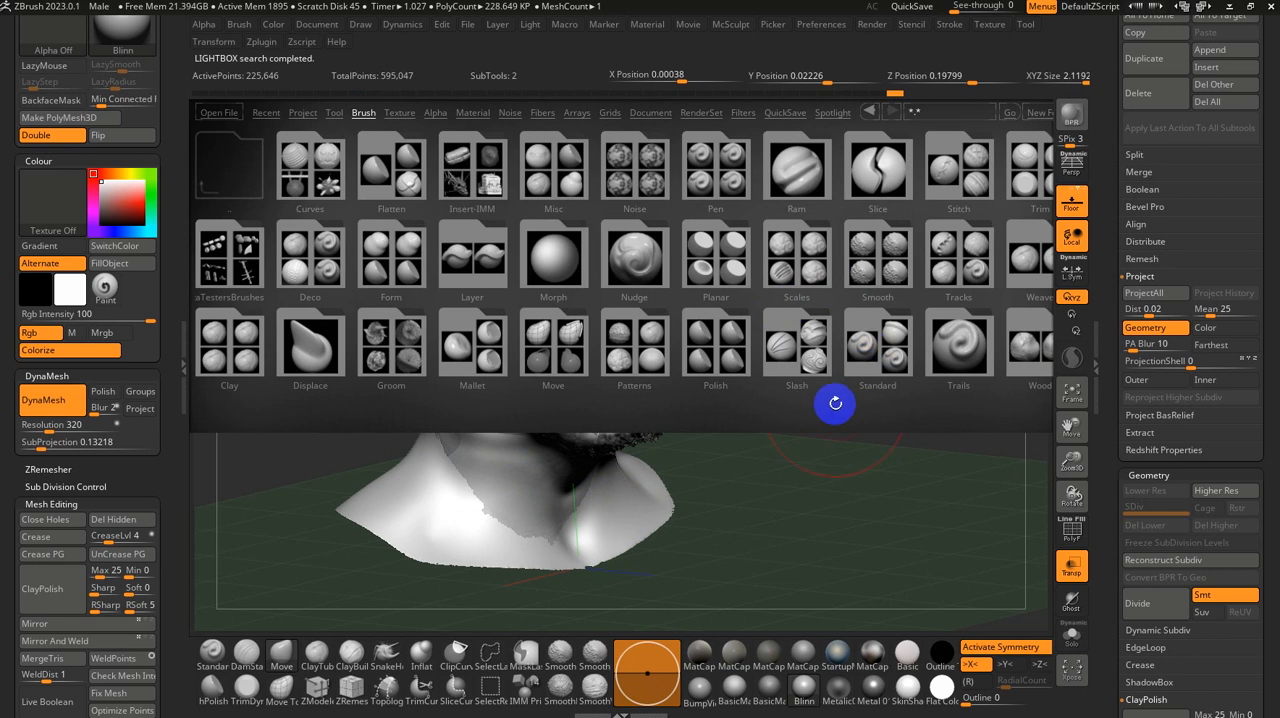
pyautogui.moveTo(835, 403)
pyautogui.mouseDown()
pyautogui.moveTo(796, 407)
pyautogui.moveTo(859, 407)
pyautogui.mouseUp()
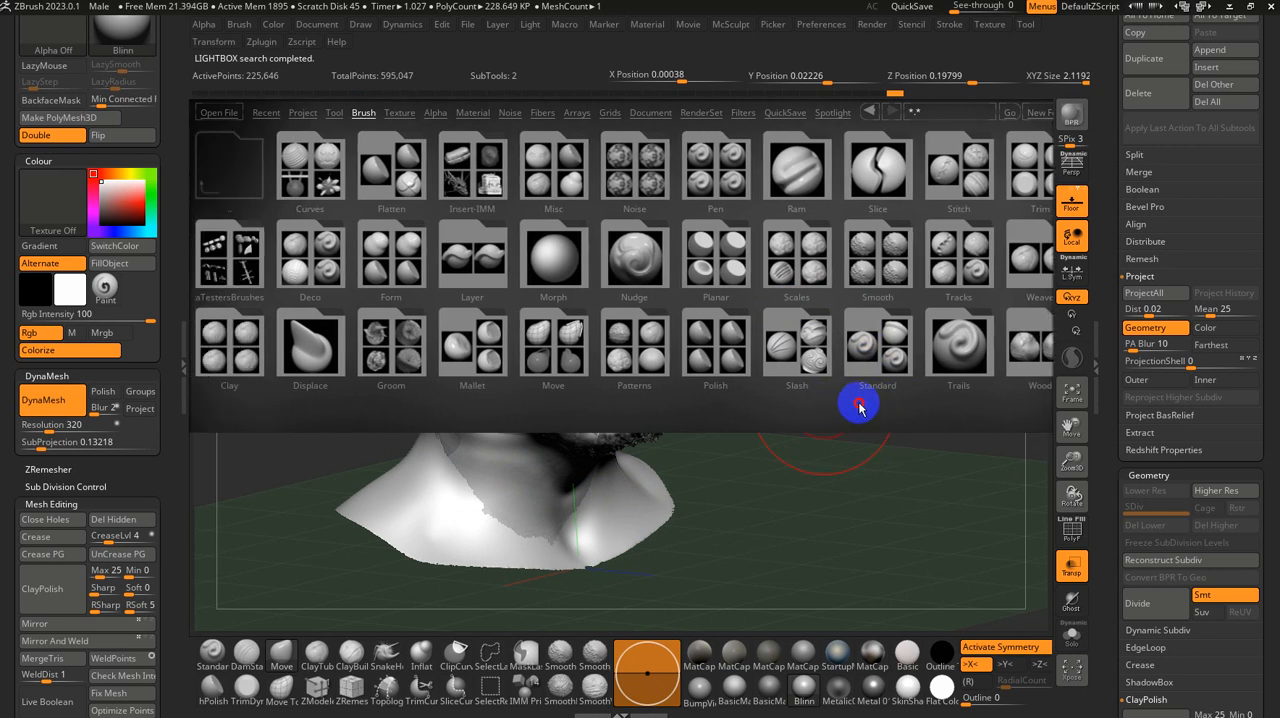
pyautogui.click(884, 239)
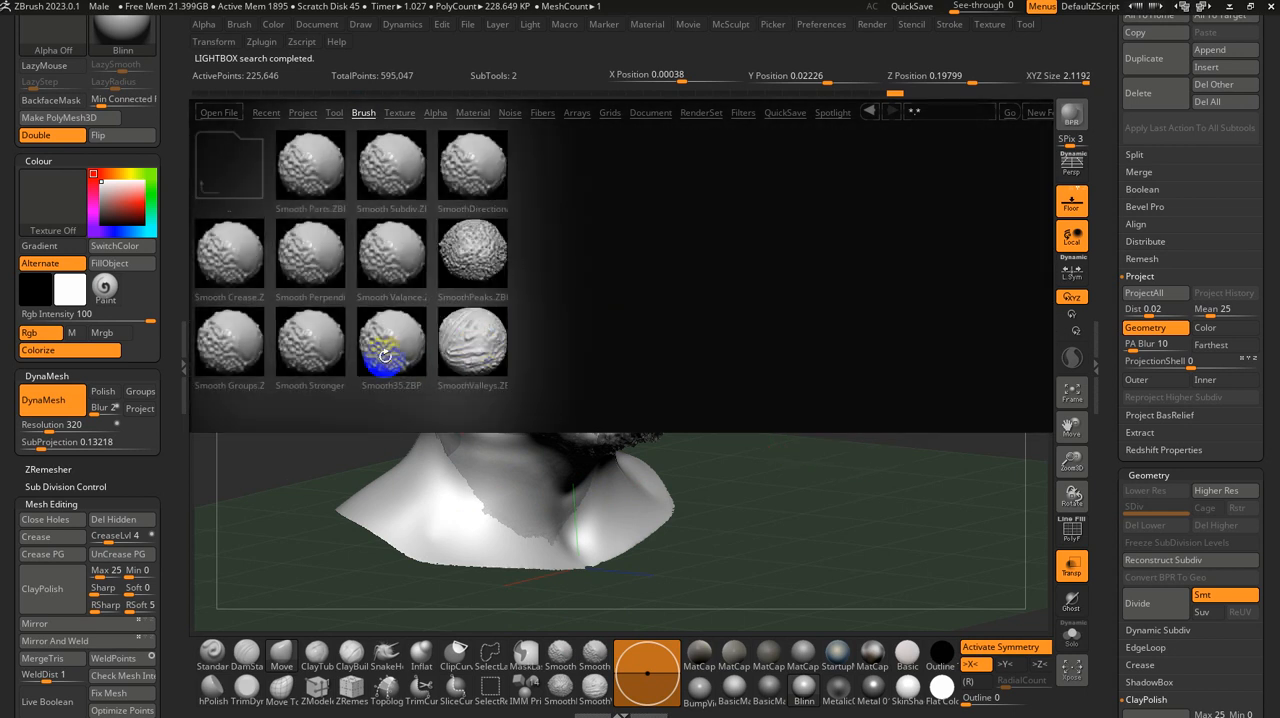
pyautogui.doubleClick(328, 355)
pyautogui.click(340, 386)
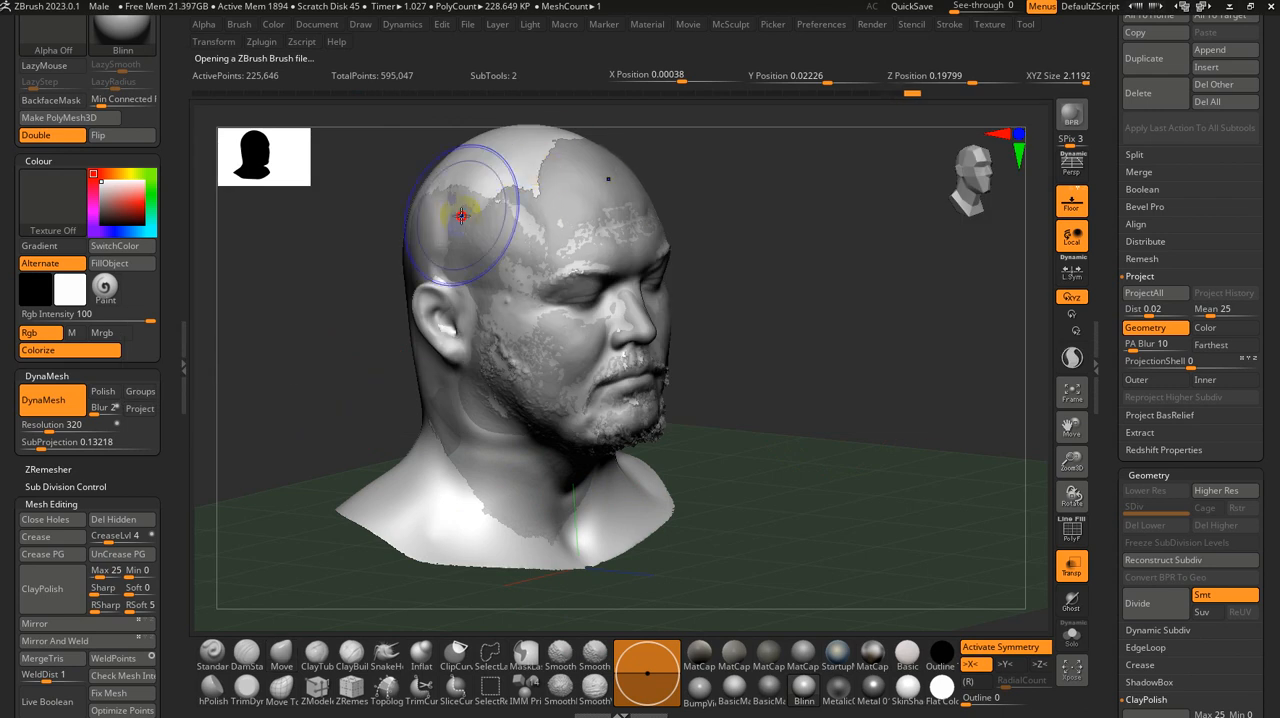
# Step: Isolate the base head and smooth the seam above the ear and the back of the head with Smooth Stronger
pyautogui.moveTo(418, 187); pyautogui.dragTo(937, 417)
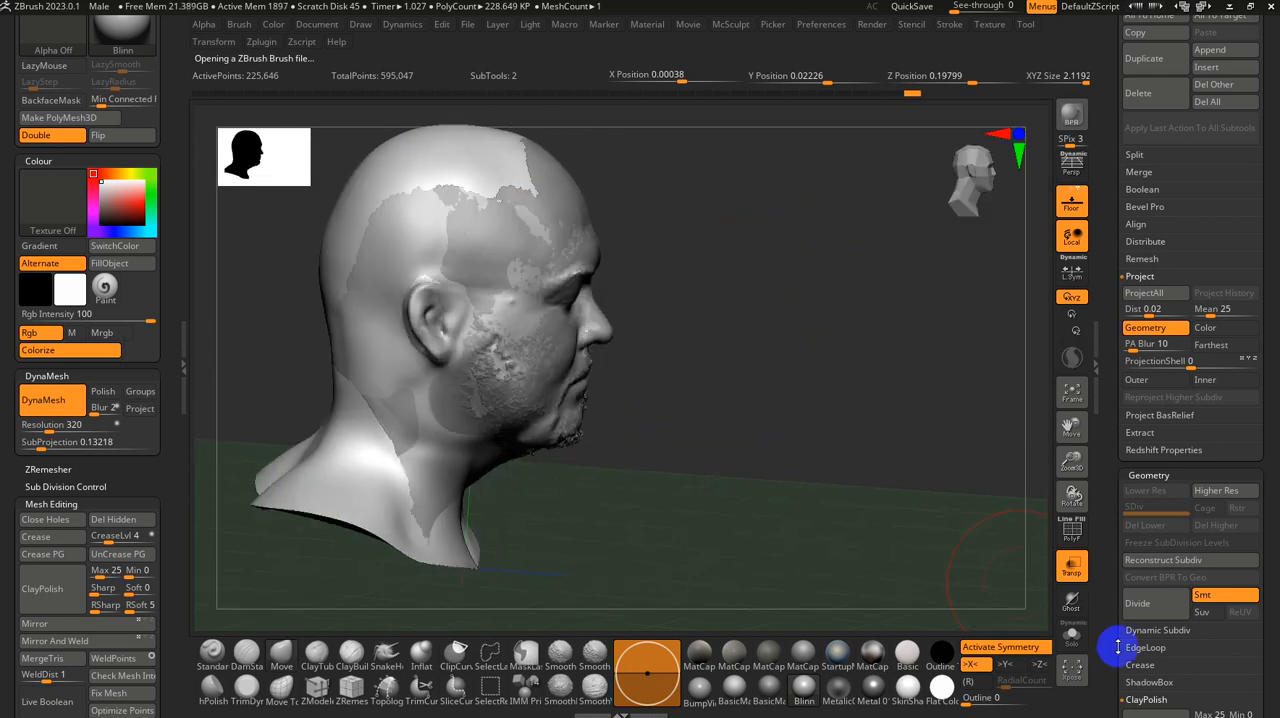
pyautogui.click(1067, 640)
pyautogui.keyDown('alt'); pyautogui.moveTo(935, 515); pyautogui.dragTo(843, 380); pyautogui.keyUp('alt')
pyautogui.hotkey('ctrl', 'z')
pyautogui.keyDown('alt'); pyautogui.moveTo(648, 326); pyautogui.dragTo(851, 479); pyautogui.keyUp('alt')
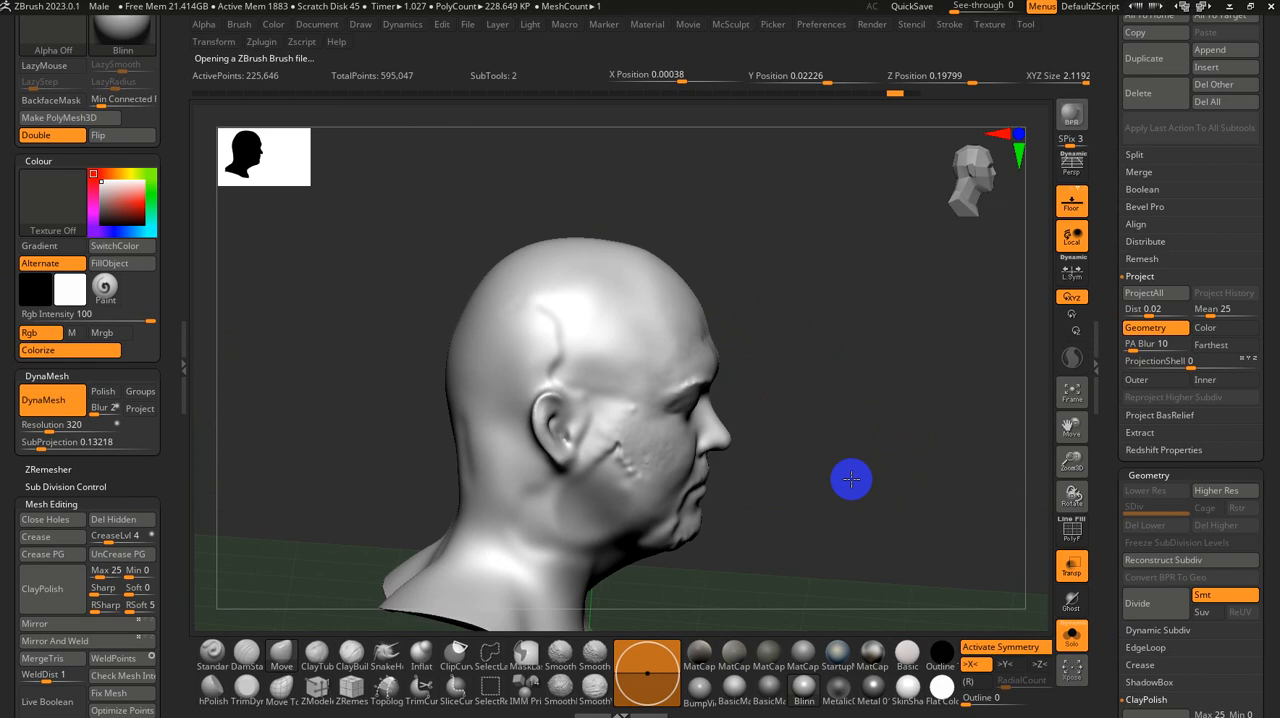
pyautogui.moveTo(539, 335); pyautogui.dragTo(463, 487, button='right')
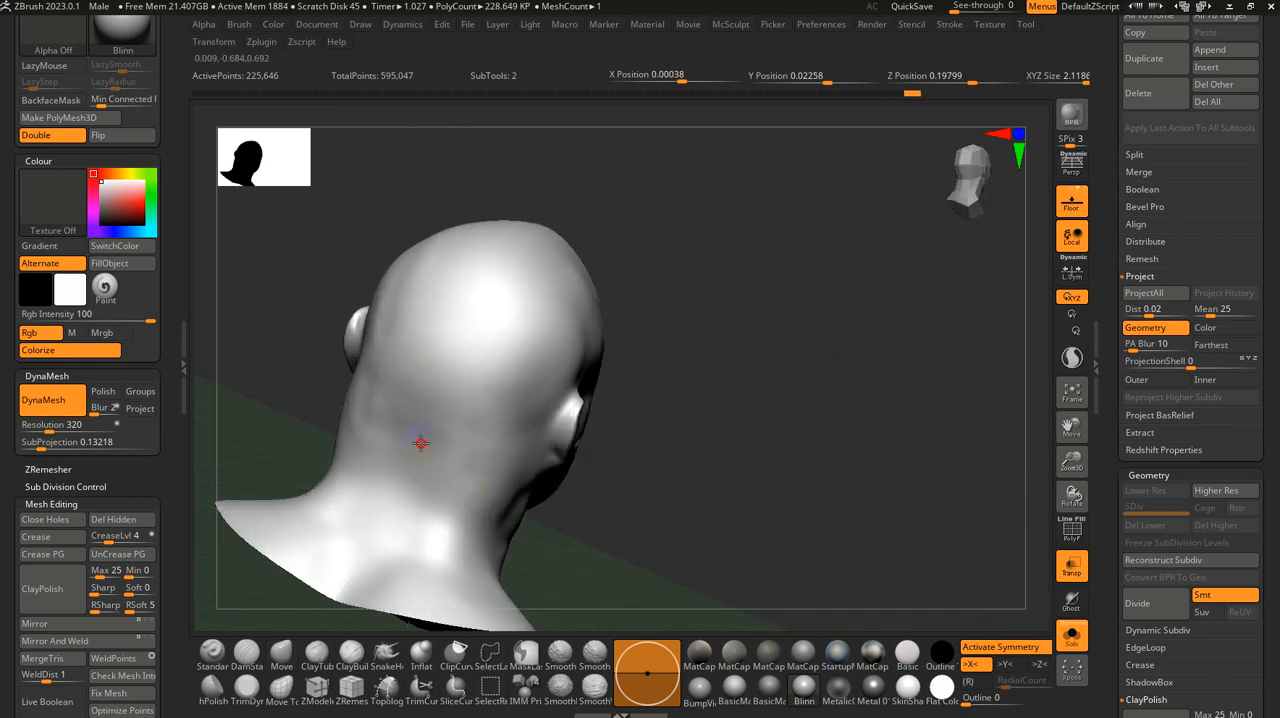
pyautogui.moveTo(346, 443); pyautogui.dragTo(629, 509, button='right')
pyautogui.moveTo(634, 466); pyautogui.dragTo(743, 443, button='right')
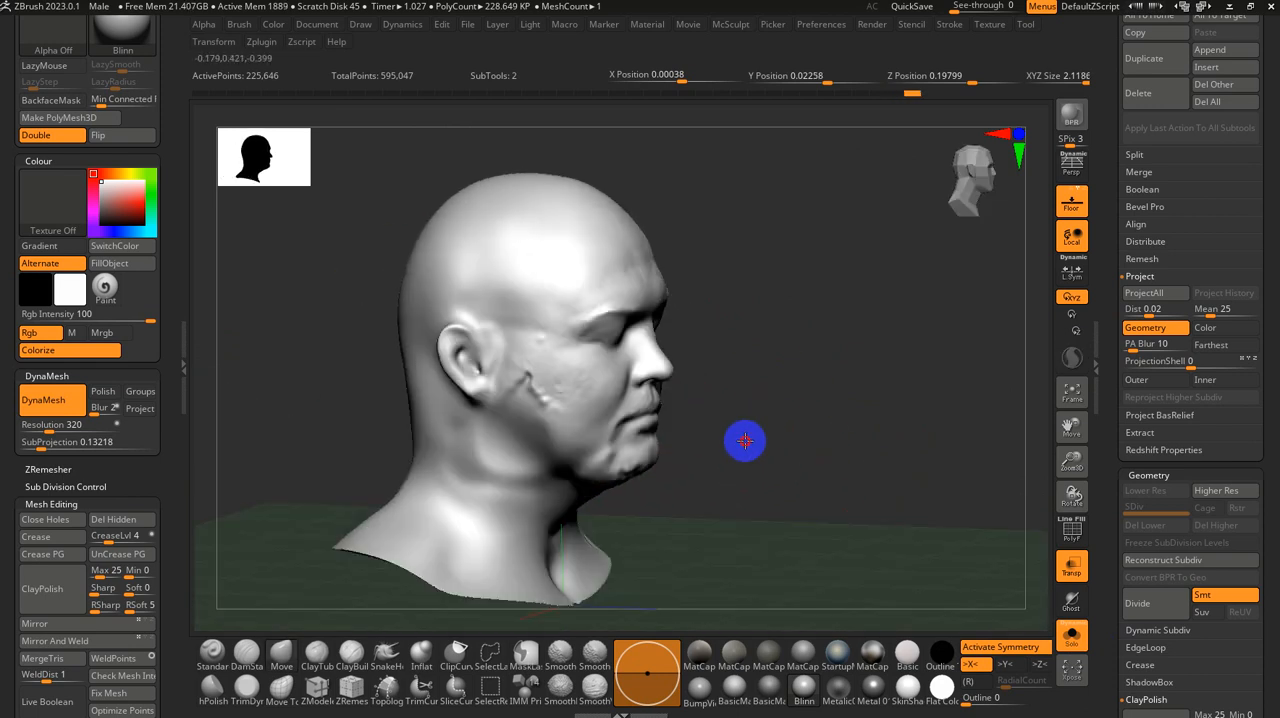
# Step: Smooth the jaw and neck of the base head and project the scan details onto it again
pyautogui.moveTo(686, 530); pyautogui.dragTo(614, 515, button='right')
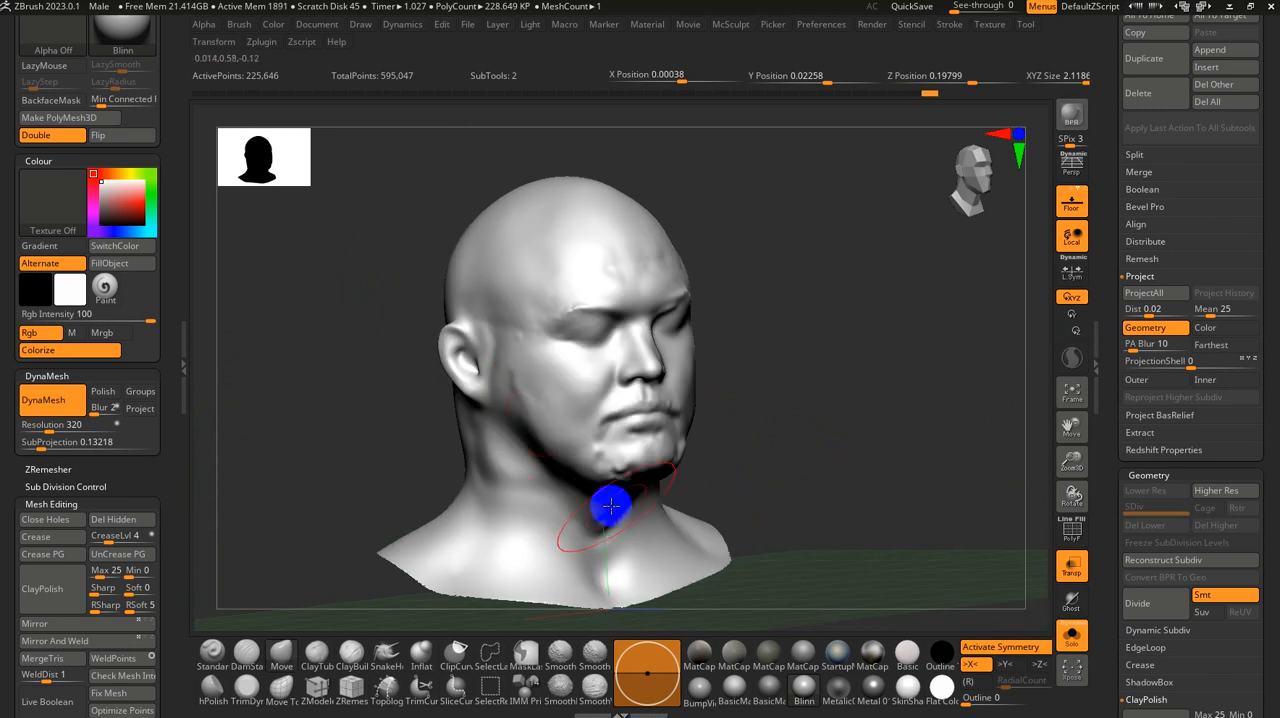
pyautogui.keyDown('shift'); pyautogui.moveTo(612, 590); pyautogui.dragTo(500, 517); pyautogui.keyUp('shift')
pyautogui.moveTo(898, 478)
pyautogui.mouseDown(button='right')
pyautogui.moveTo(834, 486)
pyautogui.moveTo(834, 517)
pyautogui.moveTo(930, 495)
pyautogui.mouseUp(button='right')
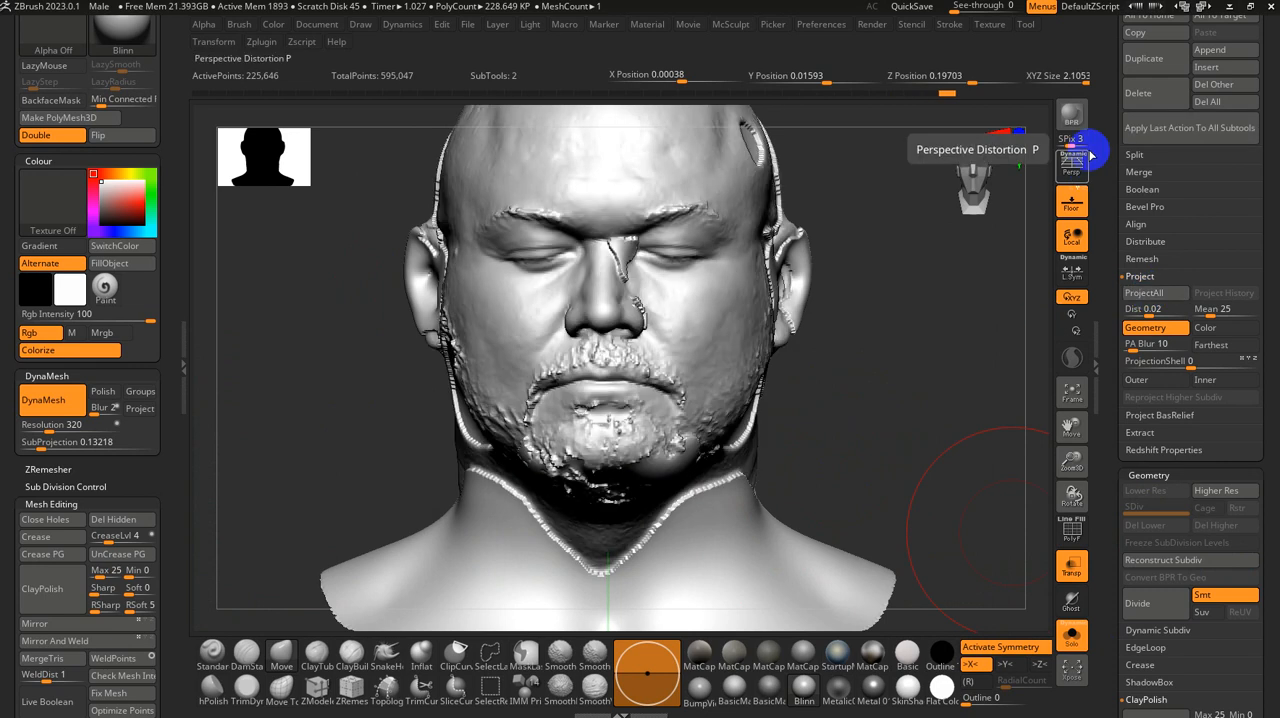
# Step: Turn on perspective and smooth the projection seams on the neck, below the jaw and around the ear
pyautogui.click(1071, 160)
pyautogui.moveTo(929, 409); pyautogui.dragTo(571, 377, button='right')
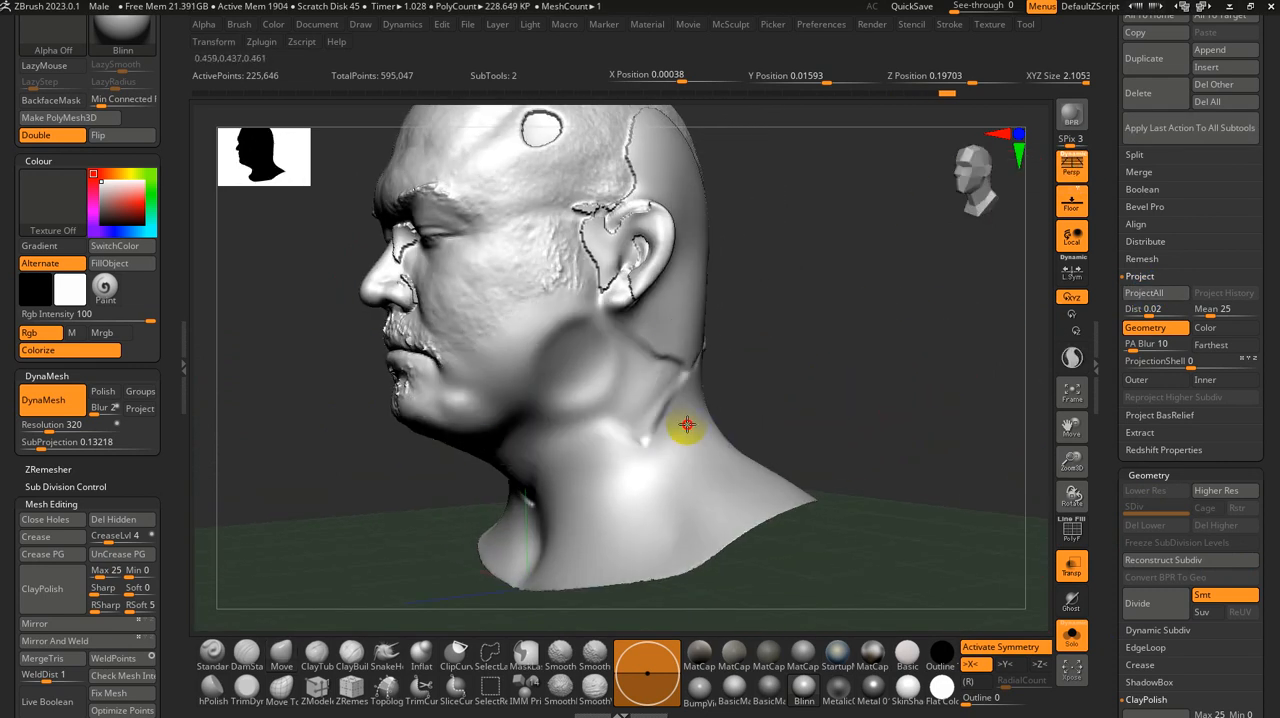
pyautogui.moveTo(749, 391); pyautogui.dragTo(609, 323, button='right')
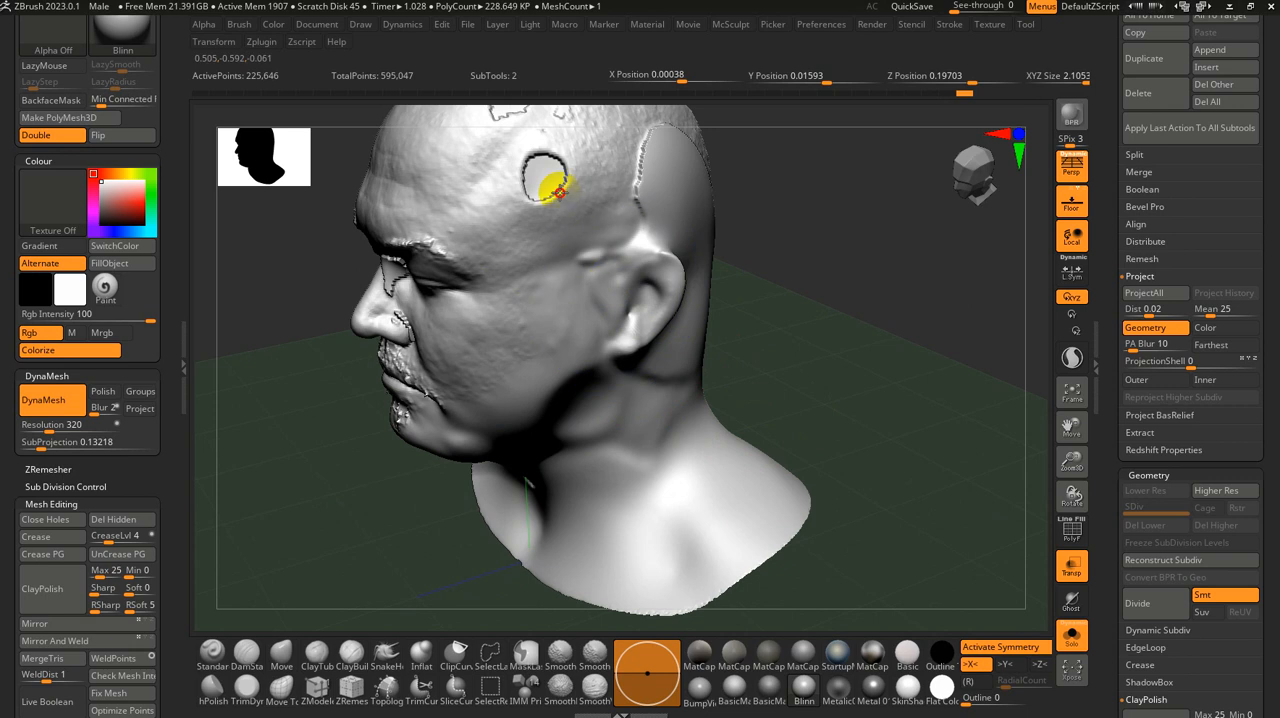
pyautogui.moveTo(885, 217); pyautogui.dragTo(891, 345, button='right')
# Step: Smooth the remaining seams on the side and back of the head and reproject the scan details
pyautogui.moveTo(711, 235); pyautogui.dragTo(806, 271, button='right')
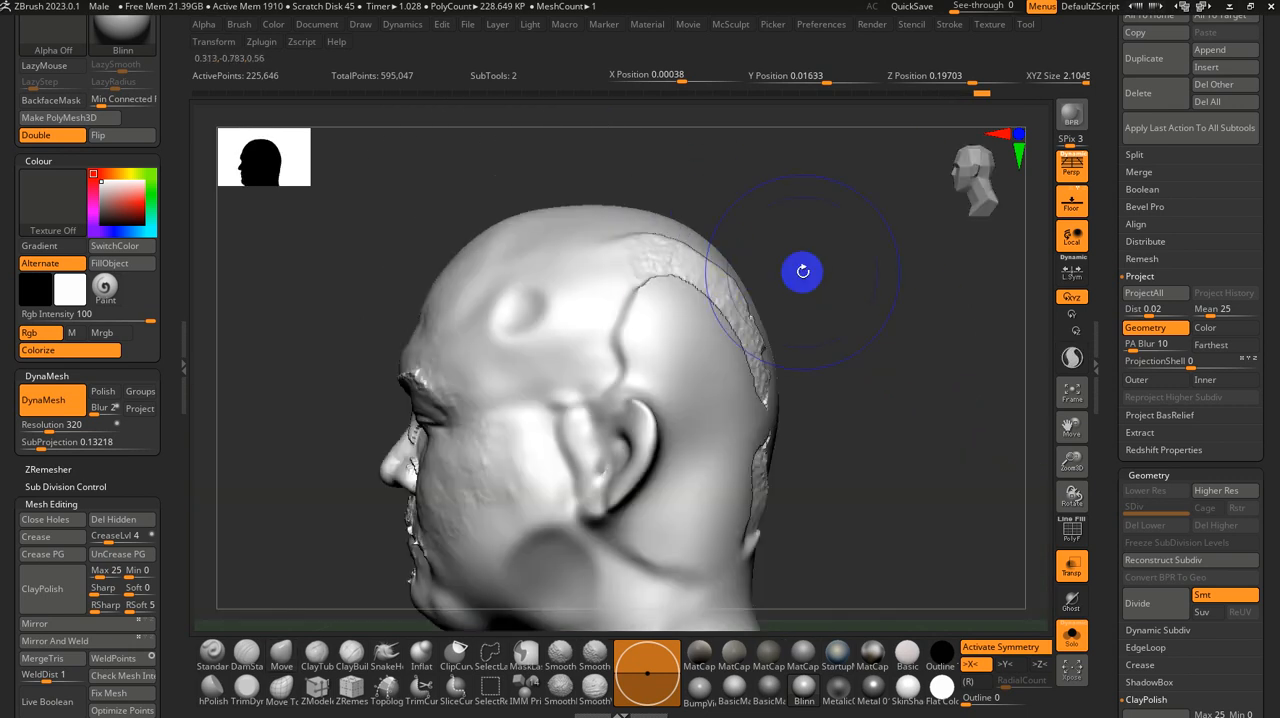
pyautogui.moveTo(769, 491); pyautogui.dragTo(1145, 493, button='right')
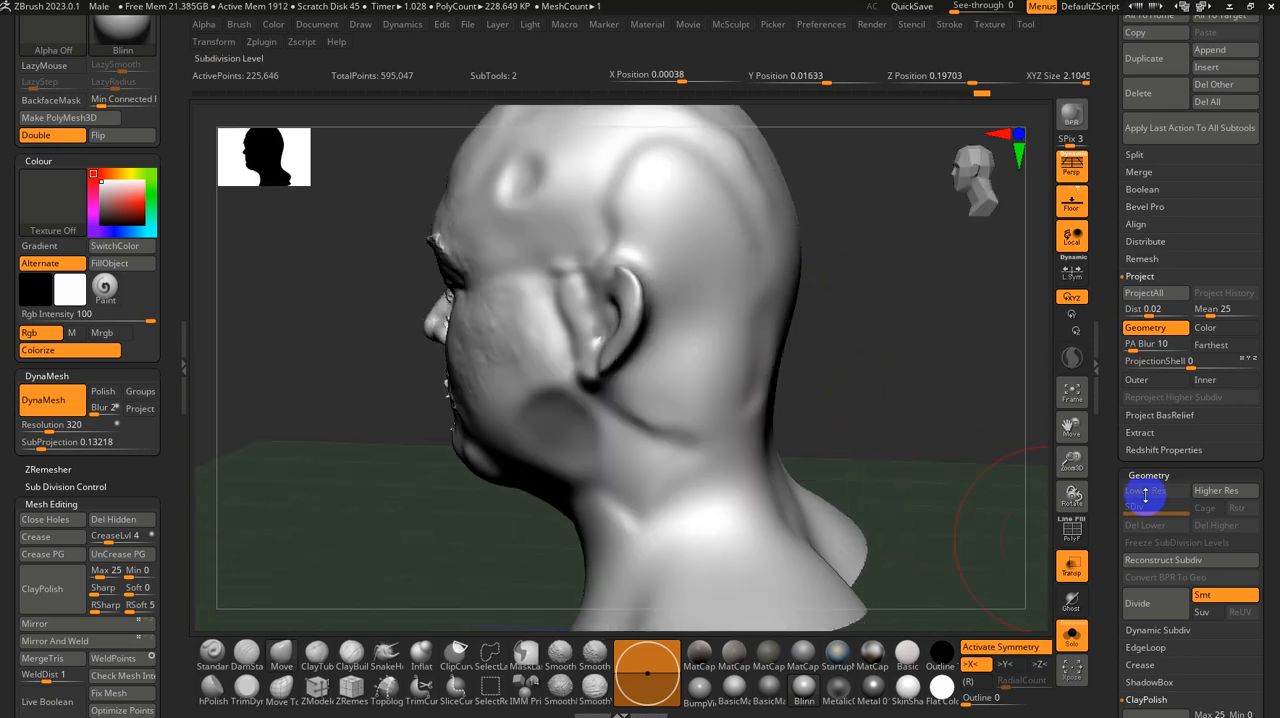
pyautogui.moveTo(881, 381); pyautogui.dragTo(923, 378, button='right')
pyautogui.moveTo(871, 461); pyautogui.dragTo(871, 461, button='right')
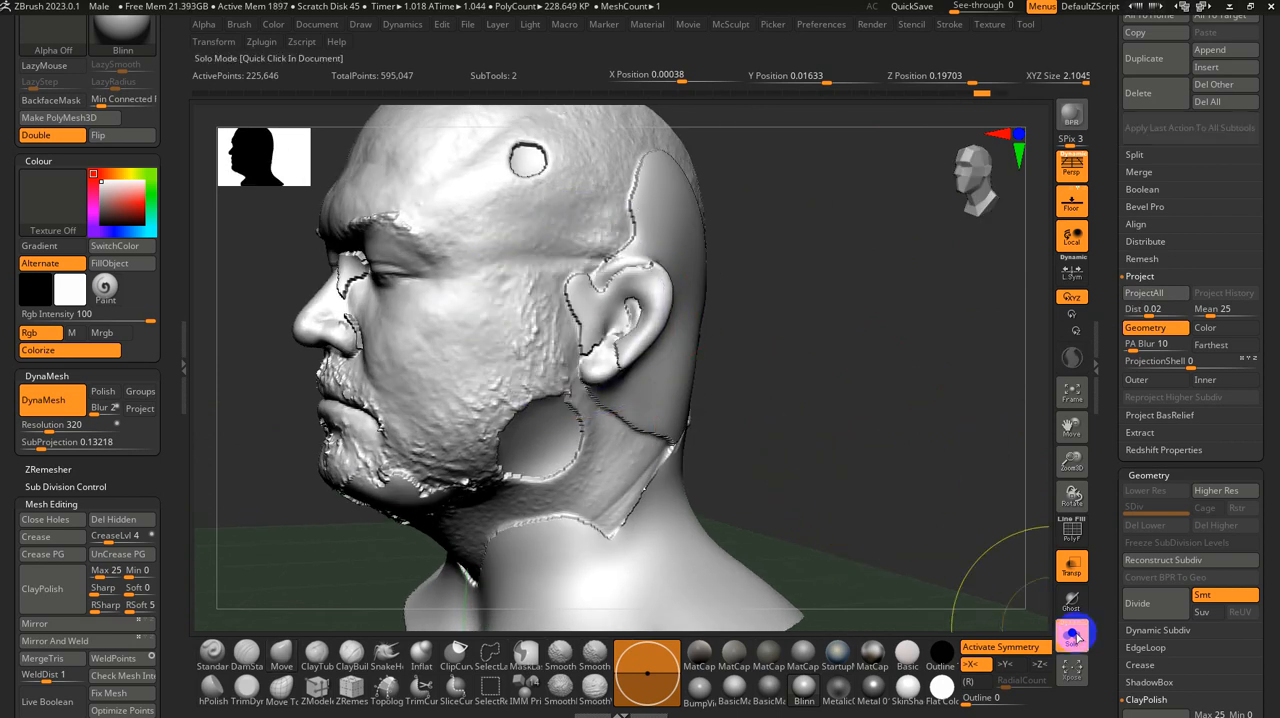
# Step: Show the scan together with the base head again and turn on Ghost transparency
pyautogui.click(1073, 636)
pyautogui.moveTo(886, 520); pyautogui.dragTo(1023, 678, button='right')
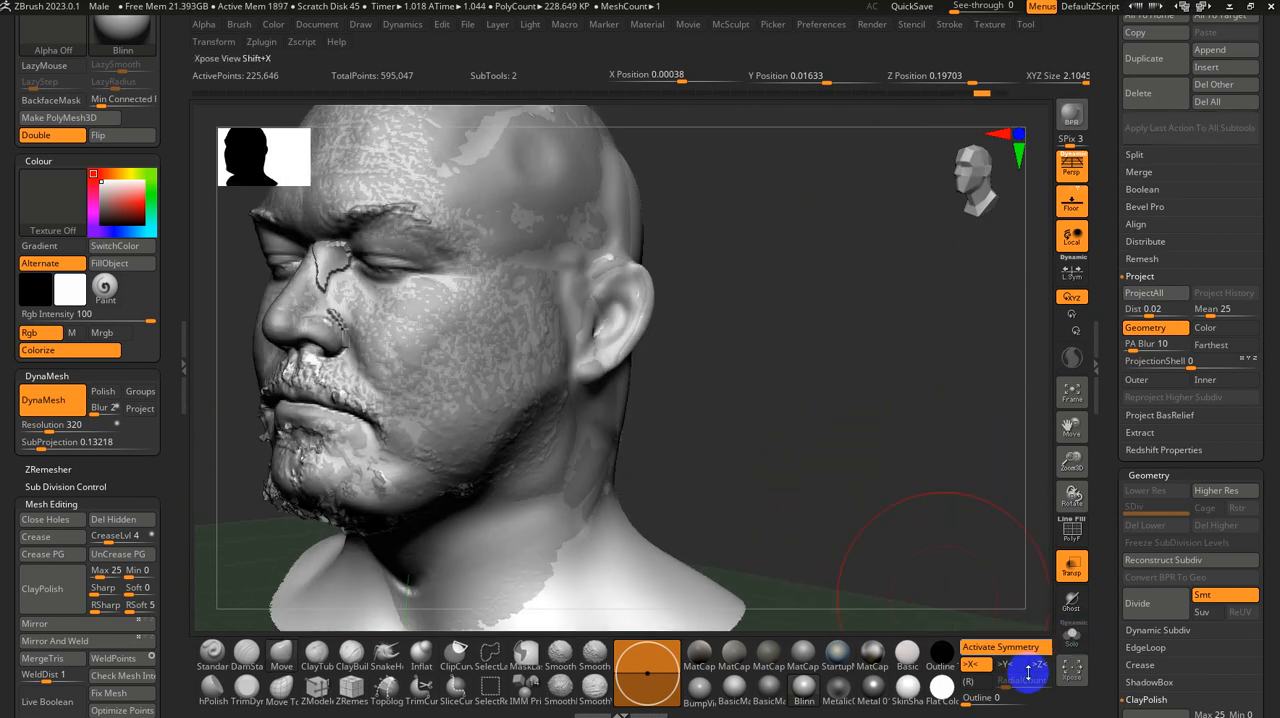
pyautogui.click(1072, 604)
pyautogui.moveTo(775, 414); pyautogui.dragTo(785, 401, button='right')
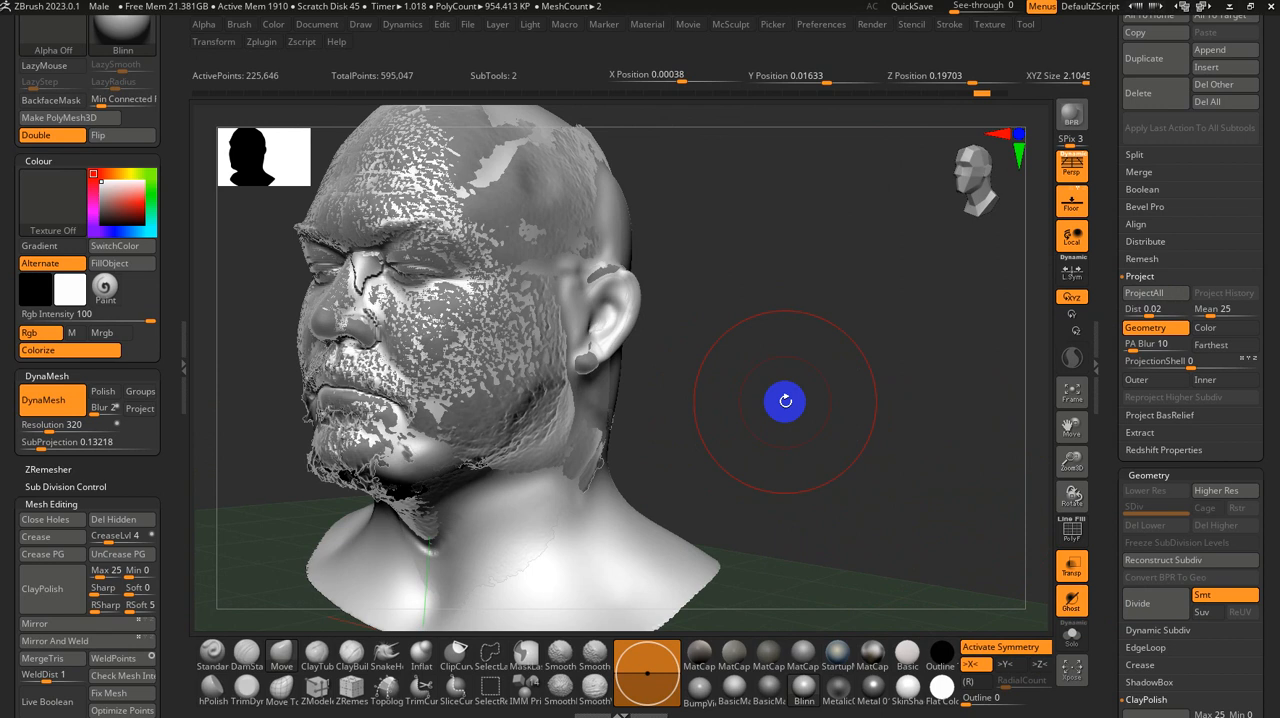
# Step: In the Draw preferences, set TransDepth to 0.23412, Front Opacity to 0.57936, raise Back Opacity, and make the transparency colour red
pyautogui.click(829, 24)
pyautogui.moveTo(914, 406); pyautogui.dragTo(930, 334)
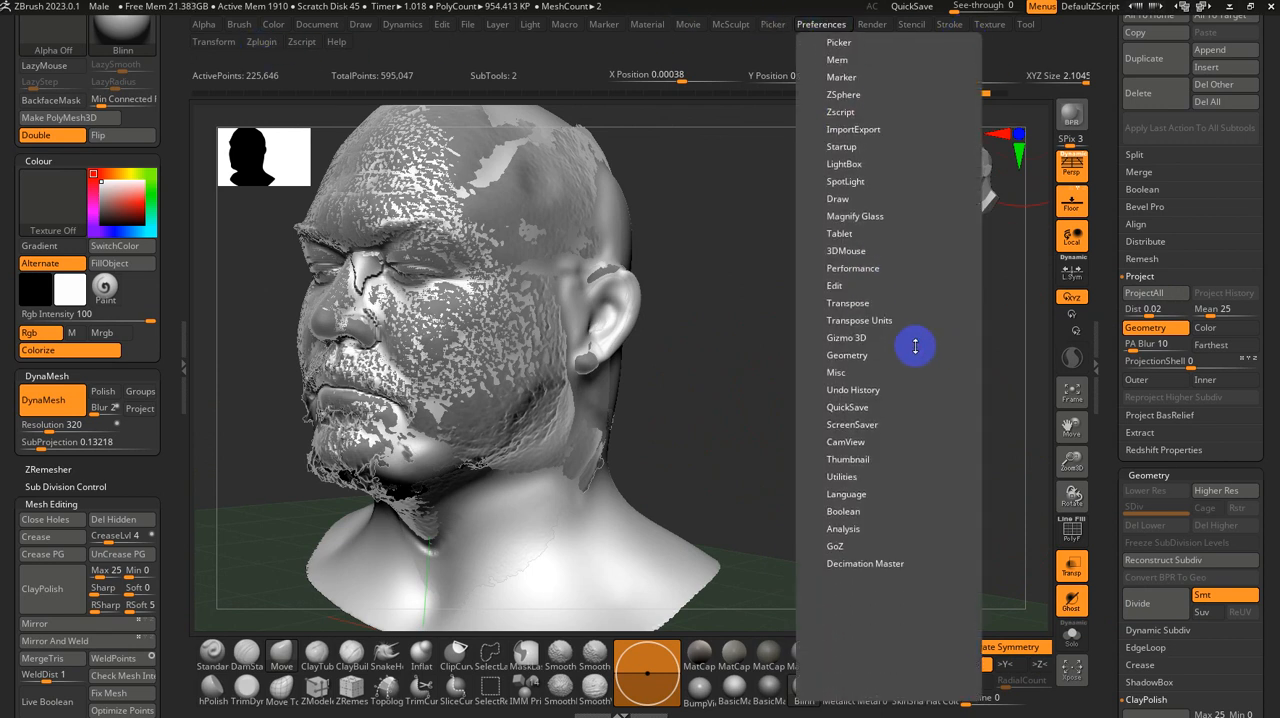
pyautogui.click(838, 196)
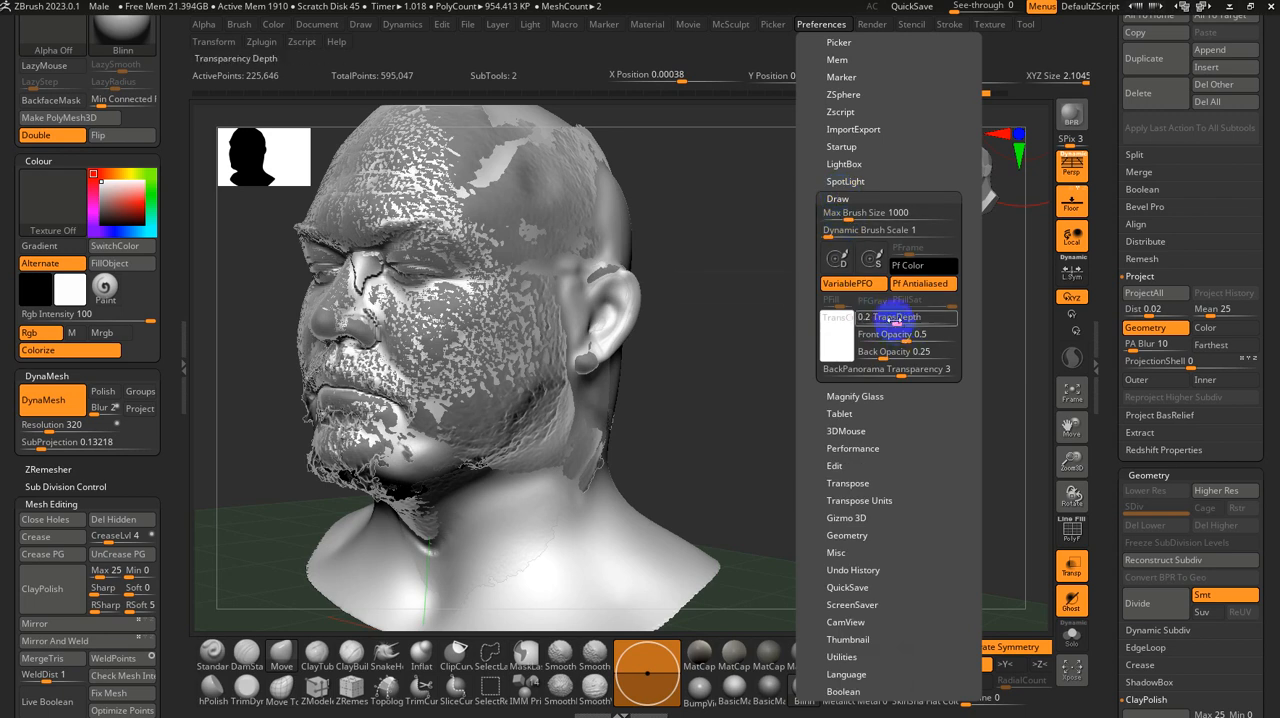
pyautogui.moveTo(896, 318)
pyautogui.mouseDown()
pyautogui.moveTo(931, 320)
pyautogui.moveTo(868, 339)
pyautogui.moveTo(910, 339)
pyautogui.moveTo(922, 360)
pyautogui.mouseUp()
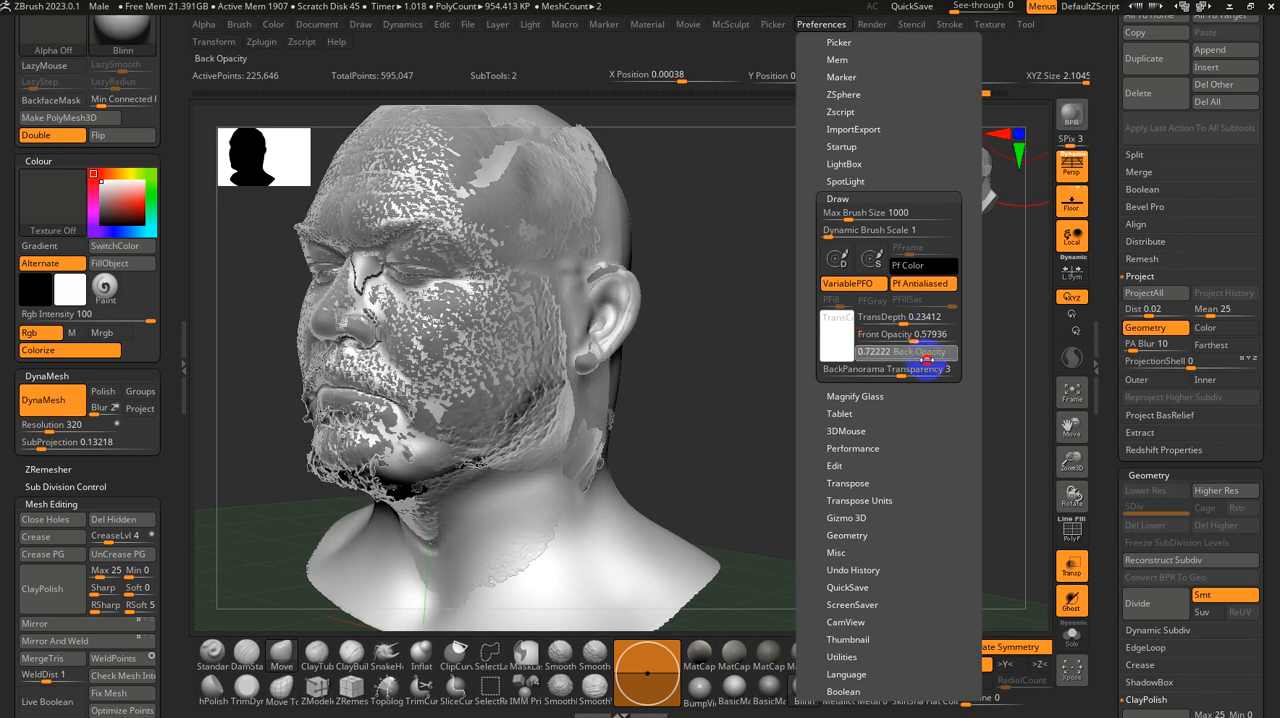
pyautogui.click(836, 335)
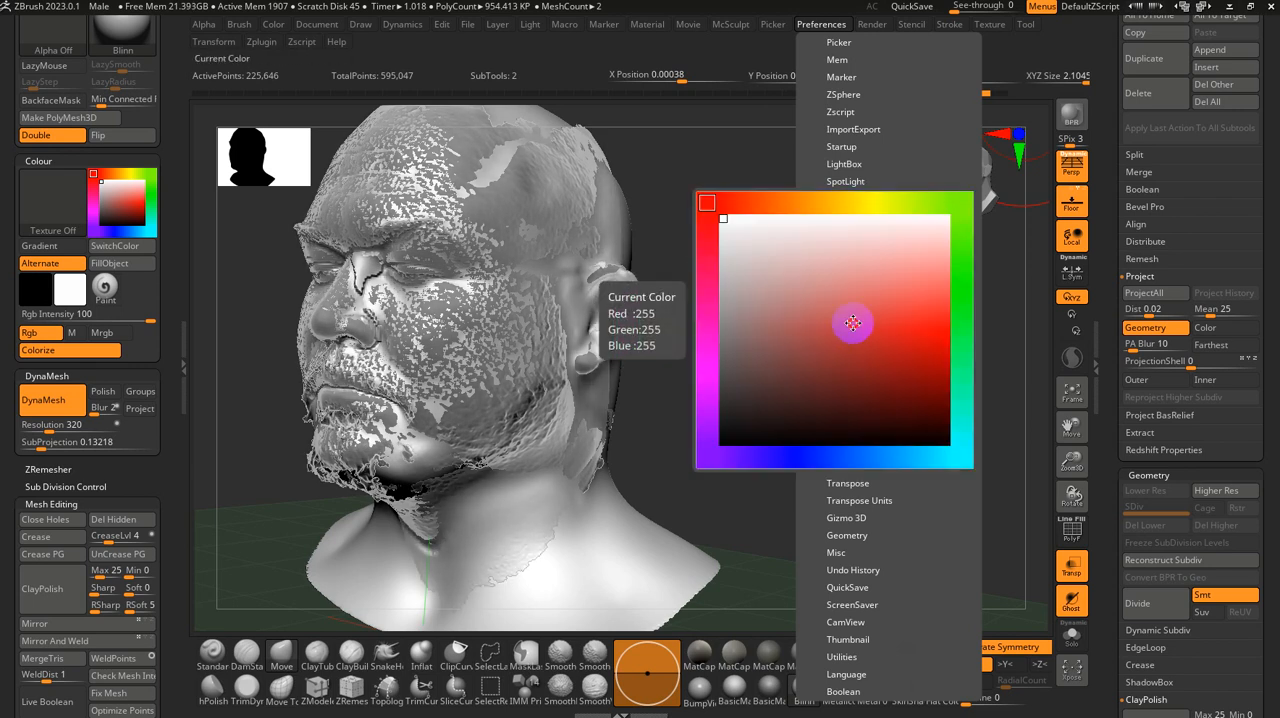
pyautogui.moveTo(853, 323); pyautogui.dragTo(867, 313)
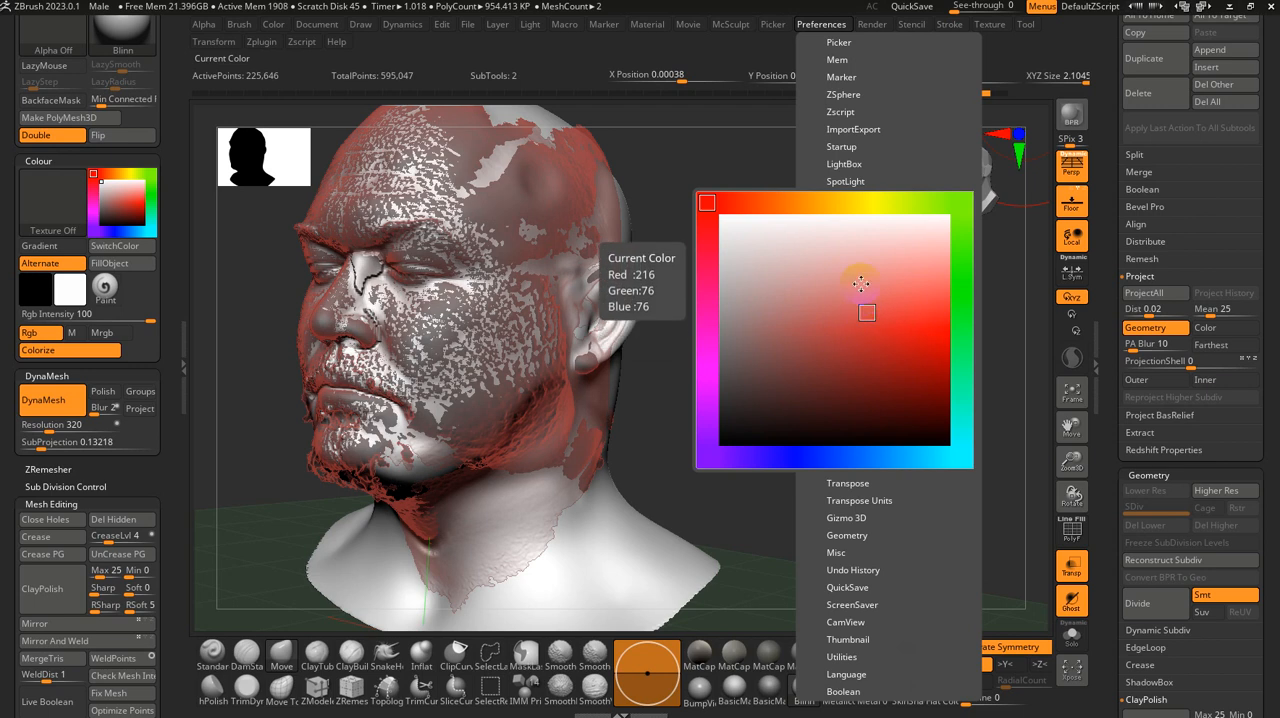
# Step: Set the draw size to about 71 and smooth the ridges on the base head in front of the ear
pyautogui.moveTo(973, 393)
pyautogui.mouseDown()
pyautogui.moveTo(886, 403)
pyautogui.moveTo(851, 477)
pyautogui.moveTo(816, 464)
pyautogui.mouseUp()
pyautogui.press('s')
pyautogui.moveTo(655, 384)
pyautogui.mouseDown(button='right')
pyautogui.moveTo(743, 446)
pyautogui.moveTo(726, 440)
pyautogui.mouseUp(button='right')
pyautogui.press('s')
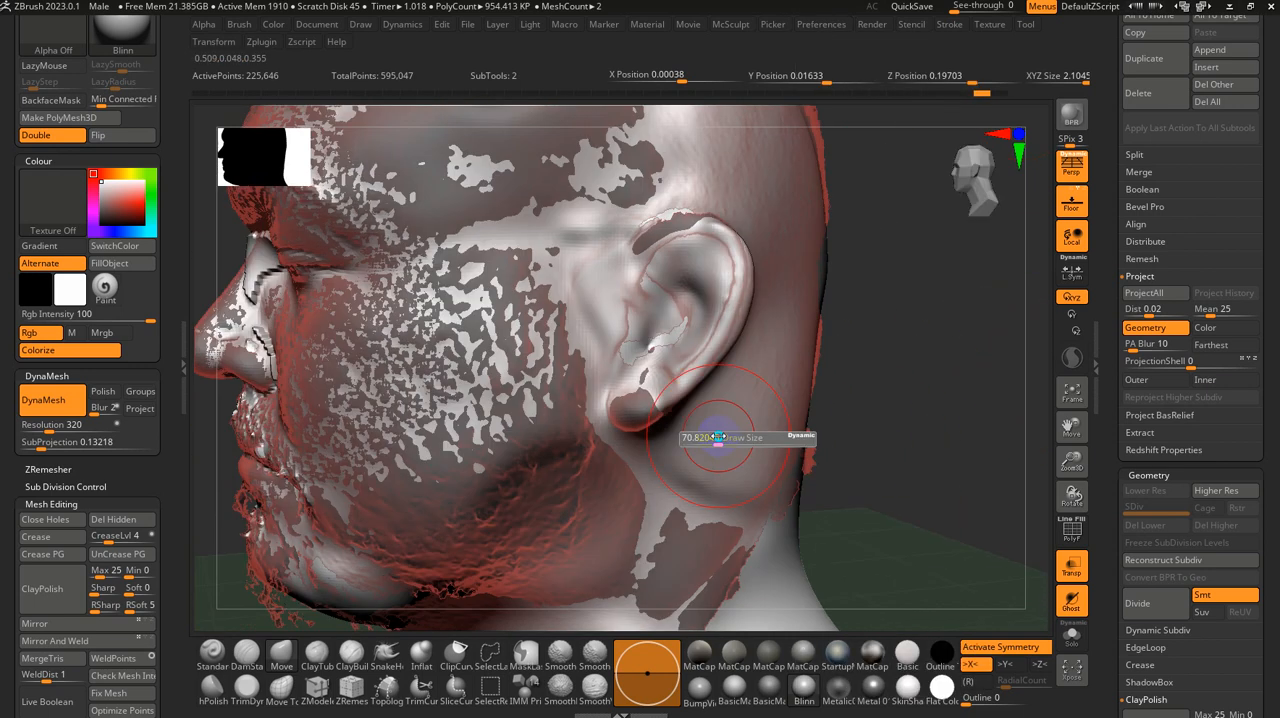
pyautogui.moveTo(602, 267)
pyautogui.keyDown('shift'); pyautogui.mouseDown()
pyautogui.moveTo(571, 223)
pyautogui.moveTo(540, 231)
pyautogui.moveTo(558, 250)
pyautogui.mouseUp(); pyautogui.keyUp('shift')
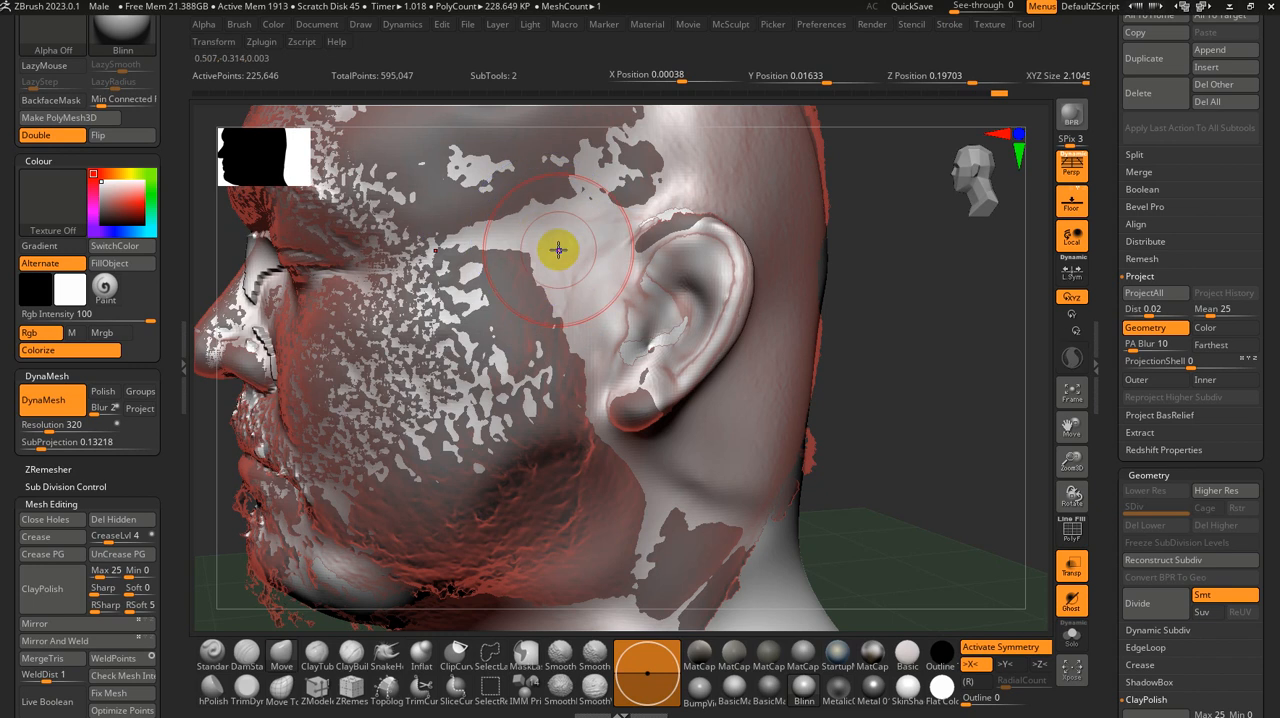
# Step: Restore the custom user interface and make Move the active brush
pyautogui.click(287, 652)
pyautogui.click(541, 259)
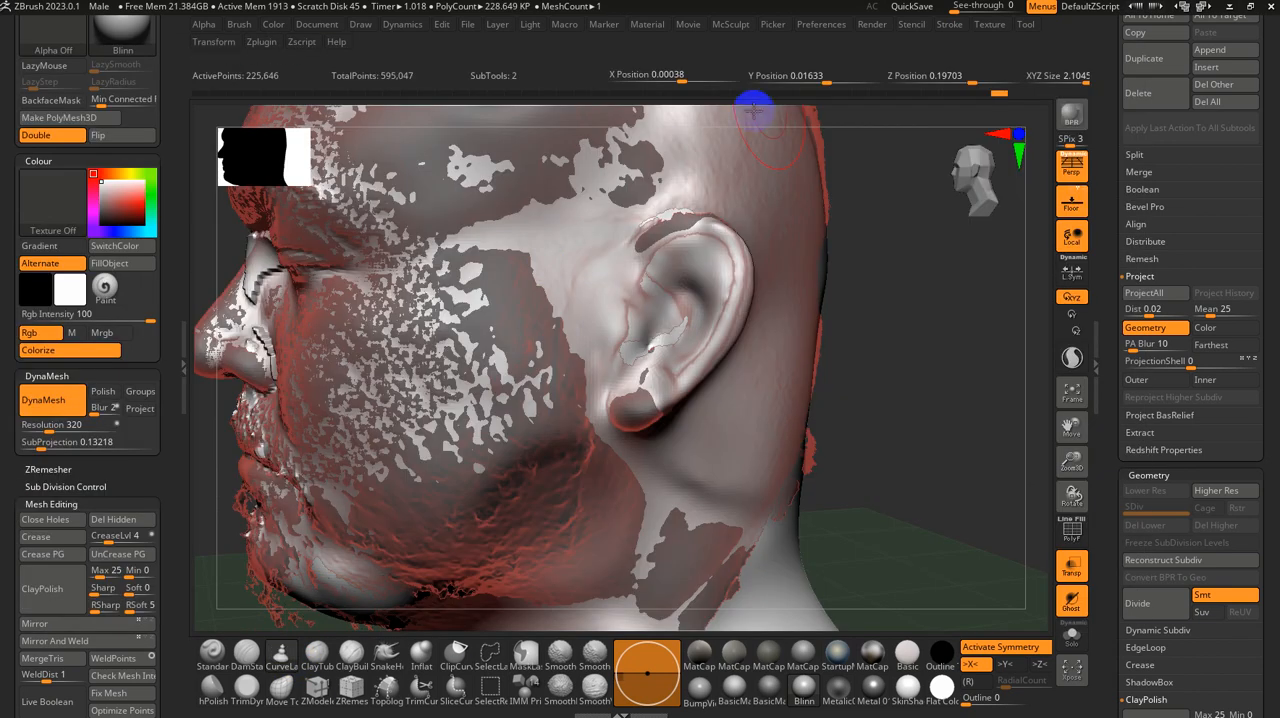
pyautogui.click(822, 24)
pyautogui.click(840, 78)
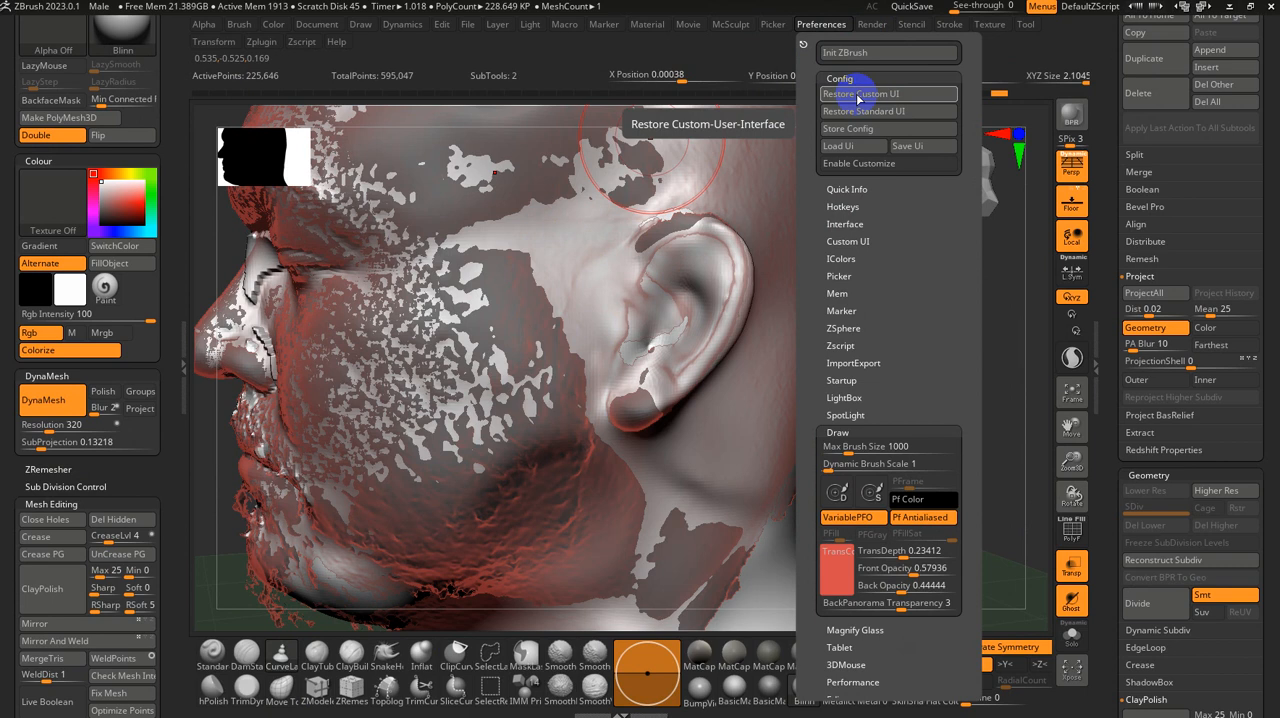
pyautogui.click(857, 95)
pyautogui.click(286, 658)
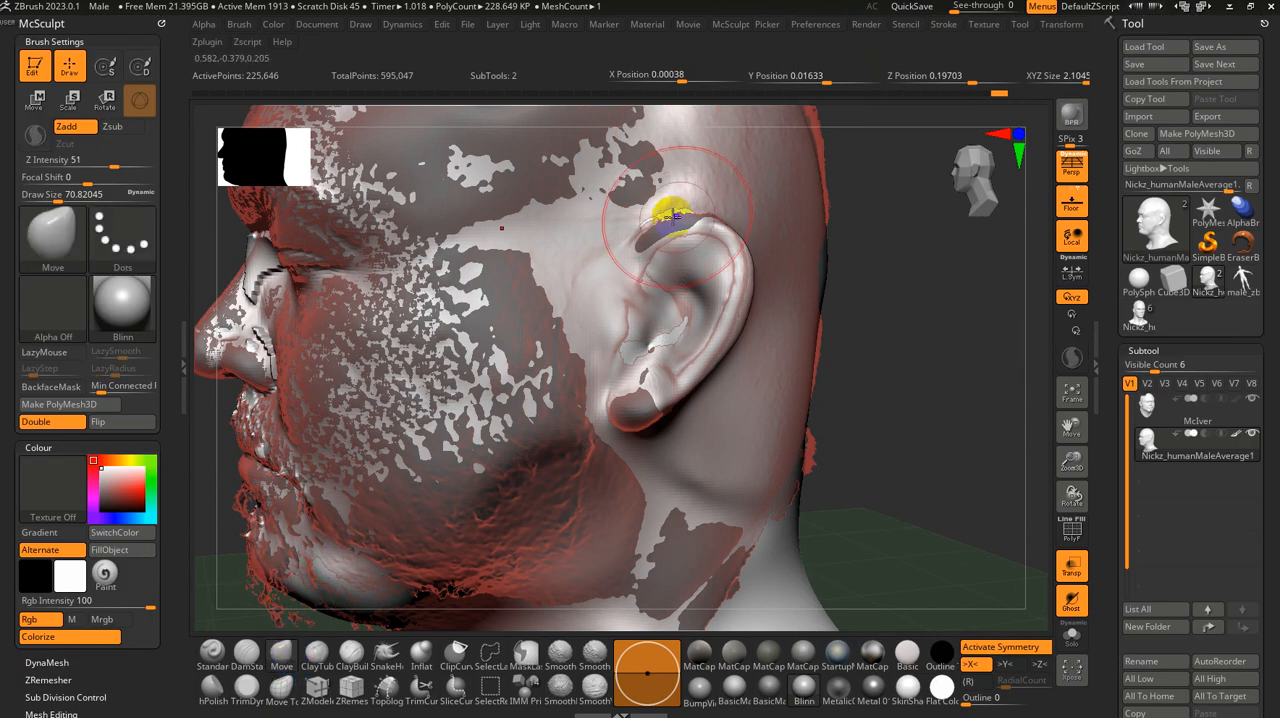
# Step: Move the base head's surface in front of and above the ear to match the scan
pyautogui.moveTo(591, 280); pyautogui.dragTo(591, 286)
pyautogui.moveTo(886, 330)
pyautogui.mouseDown()
pyautogui.moveTo(983, 359)
pyautogui.moveTo(571, 243)
pyautogui.moveTo(567, 254)
pyautogui.mouseUp()
pyautogui.moveTo(591, 306); pyautogui.dragTo(576, 302)
pyautogui.moveTo(609, 331); pyautogui.dragTo(583, 325)
pyautogui.moveTo(626, 284)
pyautogui.mouseDown()
pyautogui.moveTo(609, 277)
pyautogui.moveTo(621, 247)
pyautogui.moveTo(597, 203)
pyautogui.mouseUp()
# Step: Enlarge the Move brush to about 132 and fit the side of the skull above and behind the ear to the scan
pyautogui.moveTo(1000, 373)
pyautogui.mouseDown(button='right')
pyautogui.moveTo(843, 417)
pyautogui.moveTo(795, 395)
pyautogui.mouseUp(button='right')
pyautogui.press(']')
pyautogui.press(']')
pyautogui.press(']')
pyautogui.moveTo(657, 256); pyautogui.dragTo(633, 231)
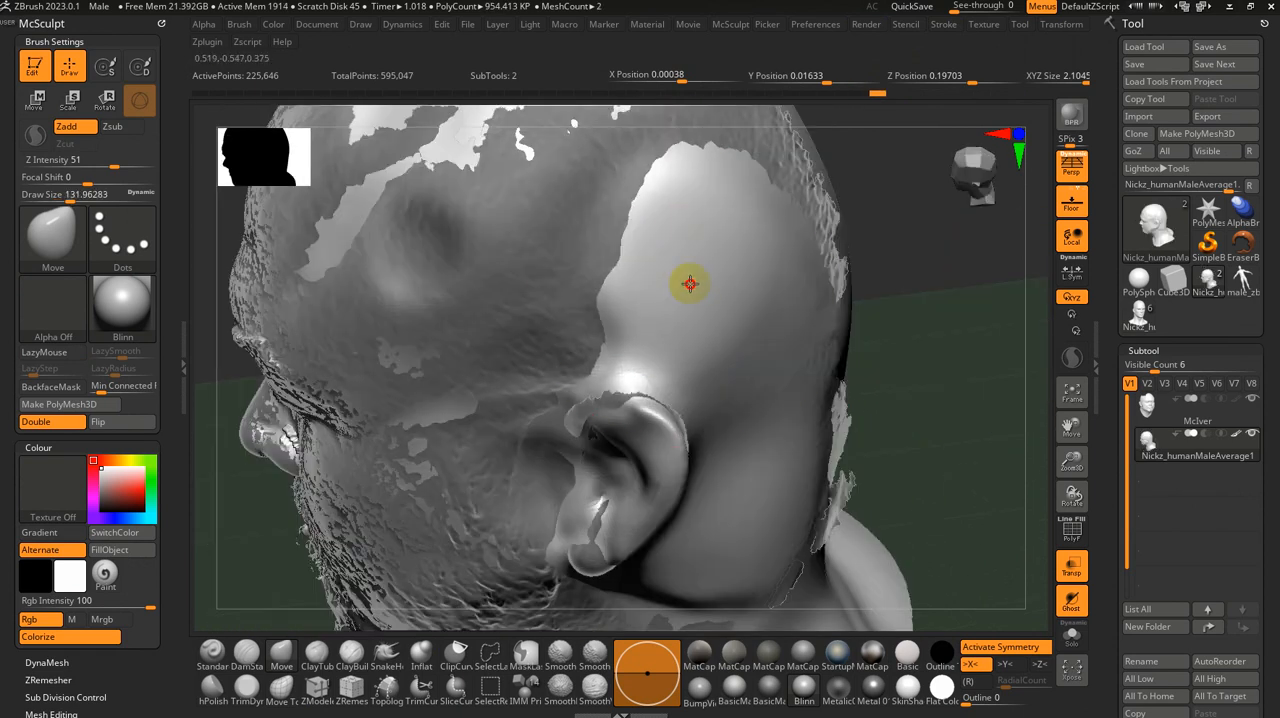
pyautogui.moveTo(690, 284); pyautogui.dragTo(672, 268)
pyautogui.moveTo(764, 322); pyautogui.dragTo(746, 300)
pyautogui.moveTo(883, 331)
pyautogui.mouseDown()
pyautogui.moveTo(806, 325)
pyautogui.moveTo(697, 200)
pyautogui.mouseUp()
# Step: Adjust the Move brush size between strokes and fit the area directly above and behind the ear to the scan
pyautogui.moveTo(795, 358); pyautogui.dragTo(686, 346)
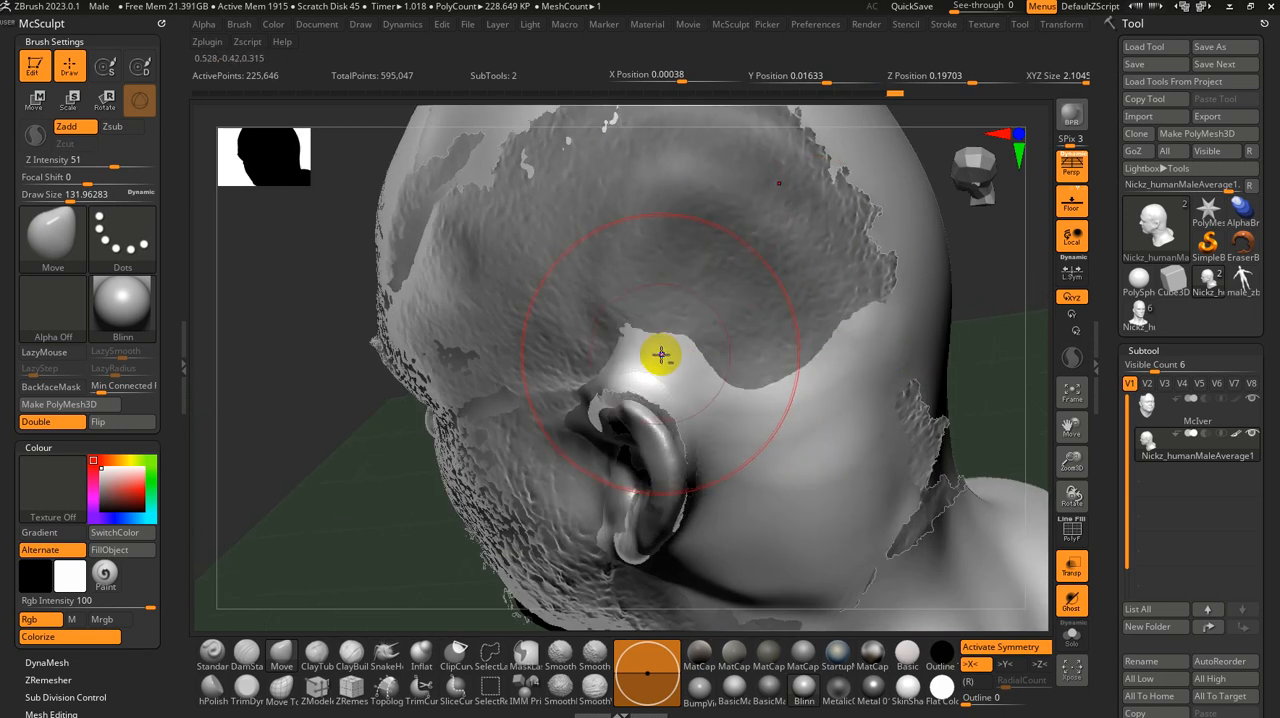
pyautogui.moveTo(661, 354)
pyautogui.mouseDown(button='right')
pyautogui.moveTo(763, 449)
pyautogui.moveTo(734, 474)
pyautogui.moveTo(700, 462)
pyautogui.mouseUp(button='right')
pyautogui.press(']')
pyautogui.press(']')
pyautogui.press(']')
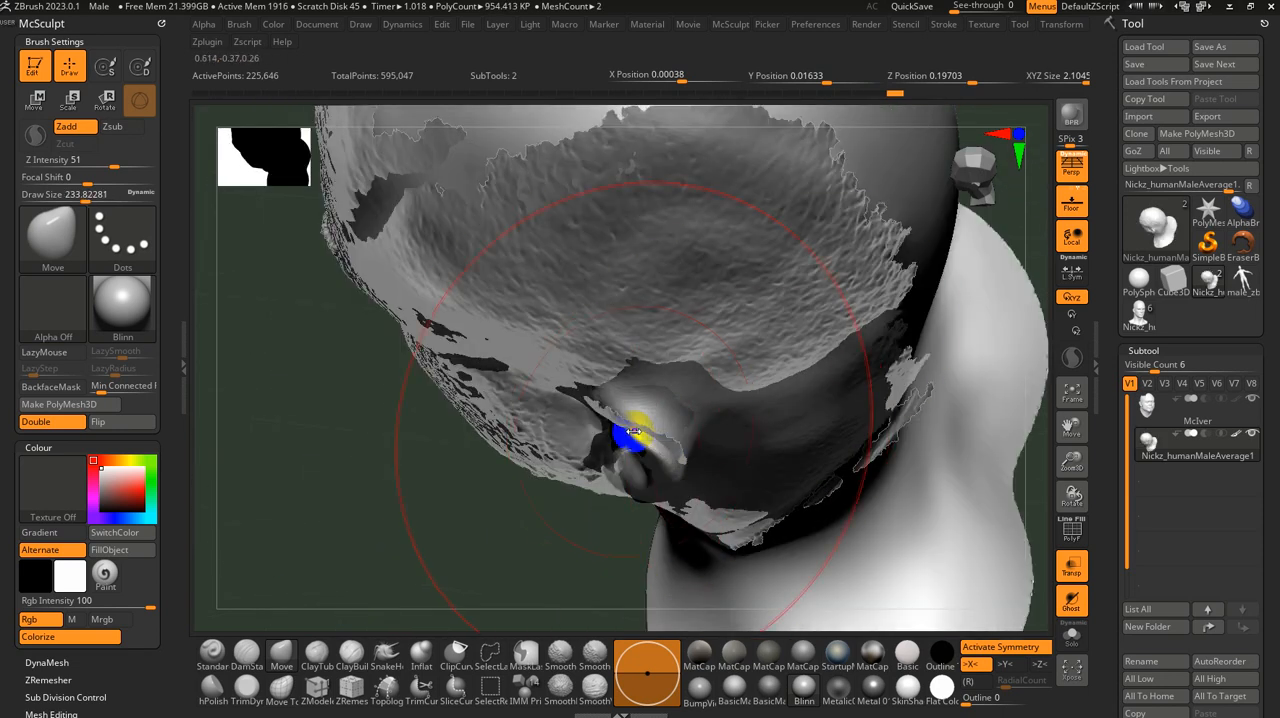
pyautogui.press('[')
pyautogui.press('[')
pyautogui.moveTo(800, 386)
pyautogui.mouseDown(button='right')
pyautogui.moveTo(834, 389)
pyautogui.moveTo(760, 294)
pyautogui.moveTo(786, 340)
pyautogui.mouseUp(button='right')
pyautogui.moveTo(786, 340)
pyautogui.mouseDown()
pyautogui.moveTo(777, 394)
pyautogui.moveTo(814, 434)
pyautogui.moveTo(803, 463)
pyautogui.moveTo(774, 434)
pyautogui.mouseUp()
pyautogui.moveTo(871, 434); pyautogui.dragTo(824, 424, button='right')
# Step: Set the draw size to about 65 and reshape the top of the ear where it joins the head
pyautogui.press('s')
pyautogui.moveTo(753, 341); pyautogui.dragTo(734, 333)
pyautogui.moveTo(750, 345)
pyautogui.keyDown('ctrl'); pyautogui.mouseDown(button='right')
pyautogui.moveTo(834, 440)
pyautogui.moveTo(730, 487)
pyautogui.mouseUp(button='right'); pyautogui.keyUp('ctrl')
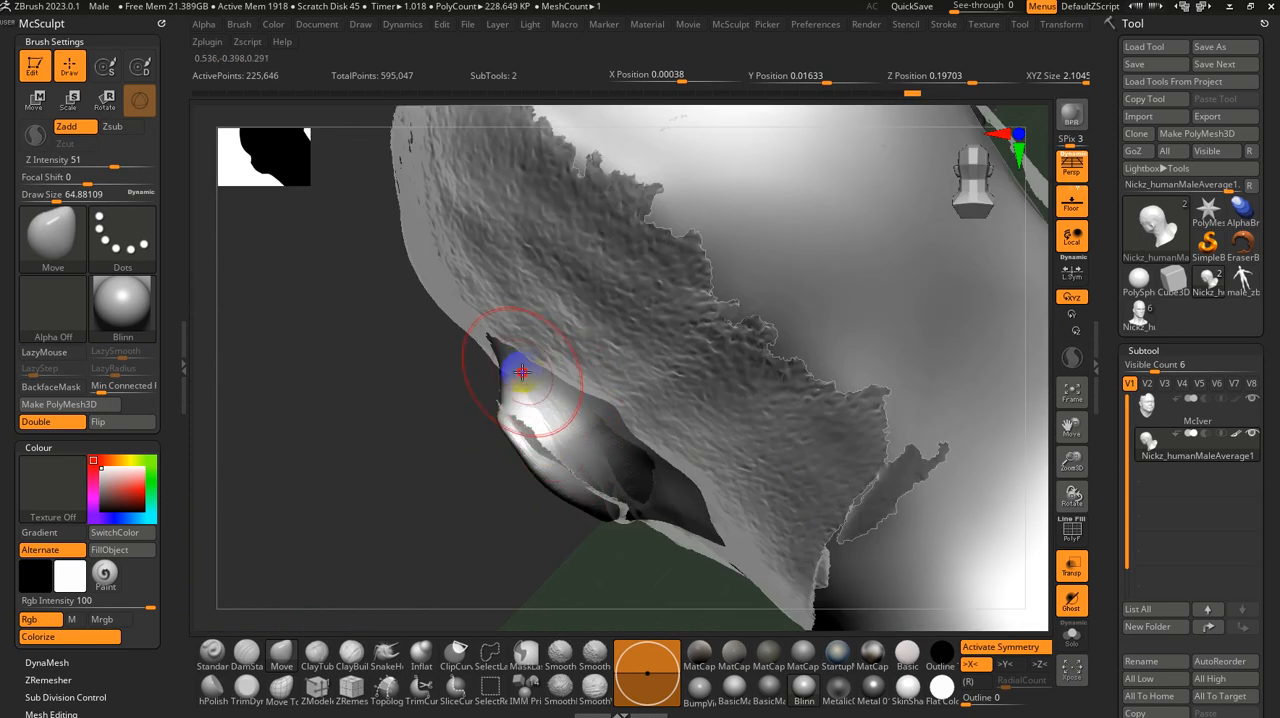
pyautogui.moveTo(498, 365); pyautogui.dragTo(580, 424)
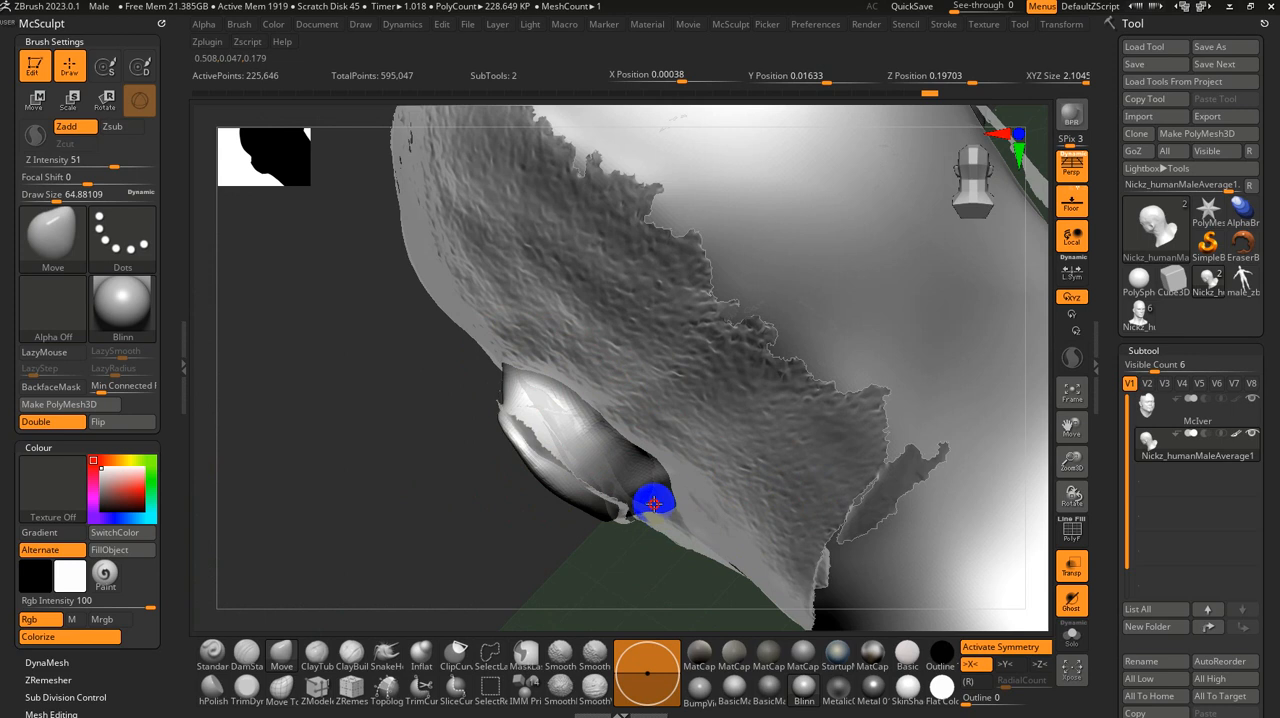
pyautogui.moveTo(583, 535)
pyautogui.mouseDown()
pyautogui.moveTo(601, 523)
pyautogui.moveTo(586, 506)
pyautogui.mouseUp()
# Step: Smooth the reshaped surface between the back of the ear and the head with Smooth Stronger
pyautogui.keyDown('shift'); pyautogui.moveTo(573, 417); pyautogui.dragTo(635, 478); pyautogui.keyUp('shift')
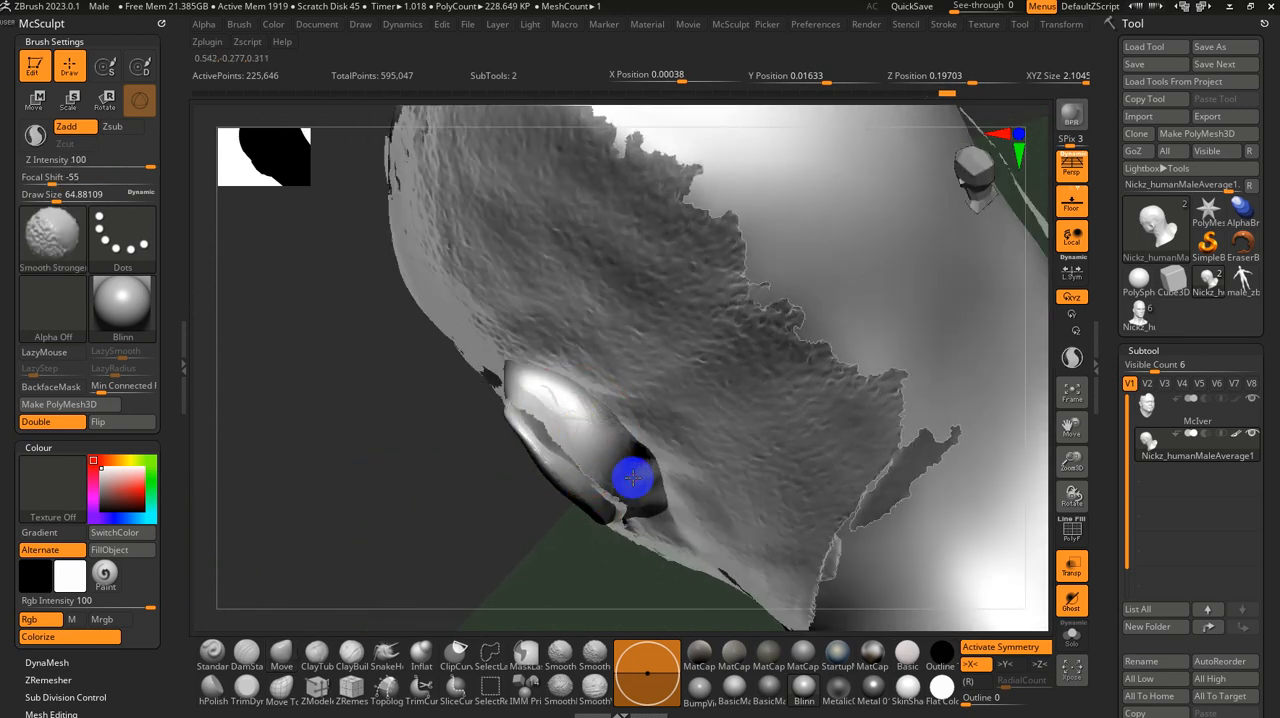
pyautogui.moveTo(591, 573); pyautogui.dragTo(635, 530)
pyautogui.moveTo(635, 530); pyautogui.dragTo(586, 557, button='right')
pyautogui.moveTo(606, 435); pyautogui.dragTo(529, 385)
pyautogui.moveTo(534, 532); pyautogui.dragTo(1015, 463)
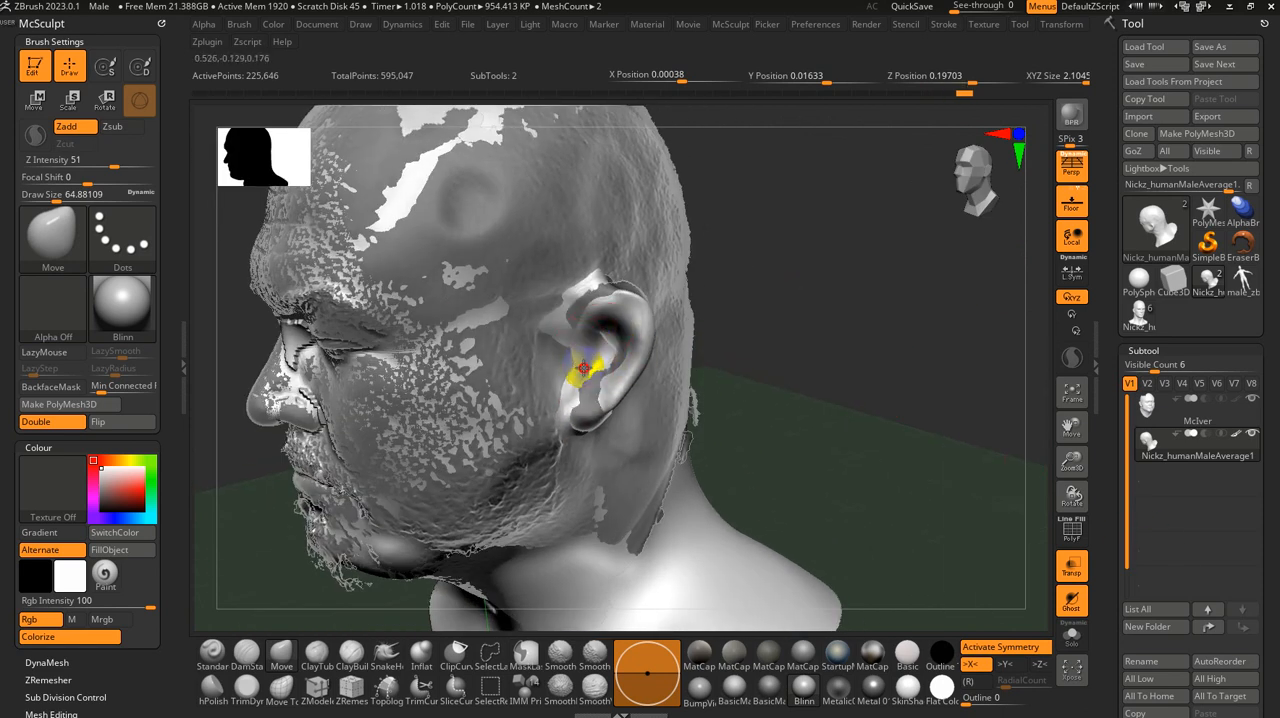
# Step: Project the scan's details onto the base head with ProjectAll at a distance of 0.02
pyautogui.keyDown('ctrl'); pyautogui.moveTo(776, 385); pyautogui.dragTo(774, 354, button='right'); pyautogui.keyUp('ctrl')
pyautogui.click(1165, 343)
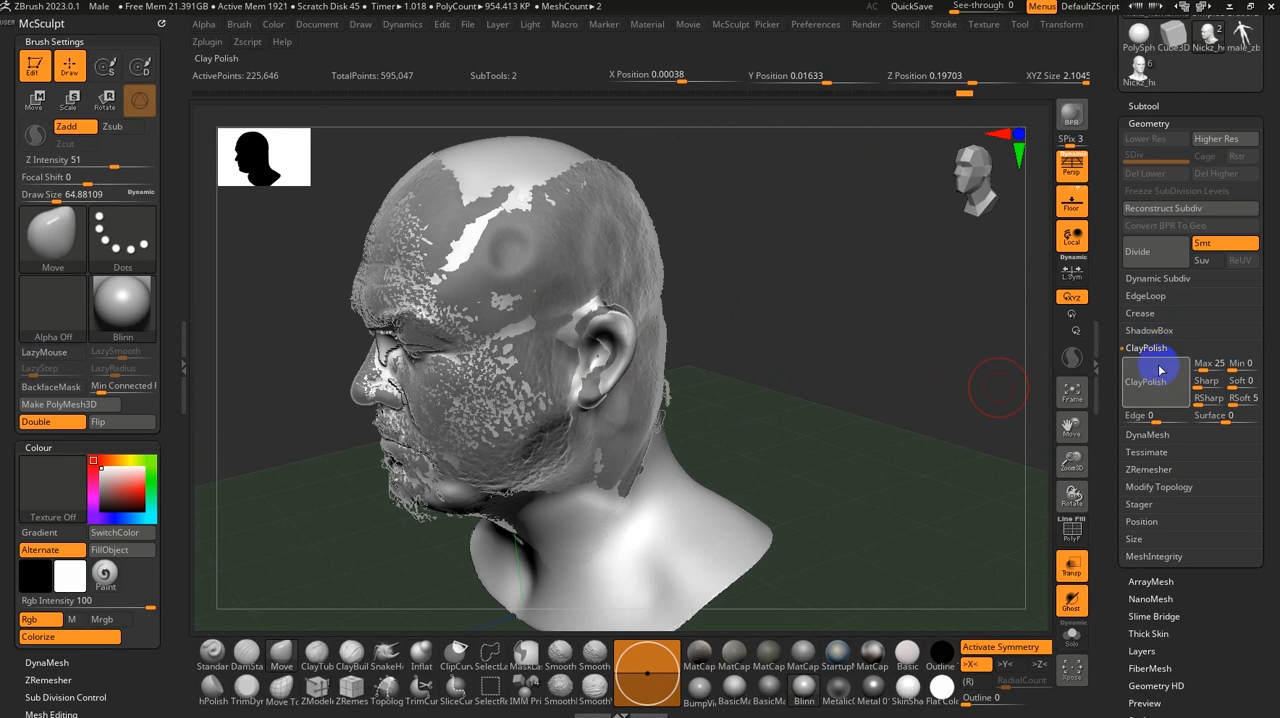
pyautogui.click(1143, 107)
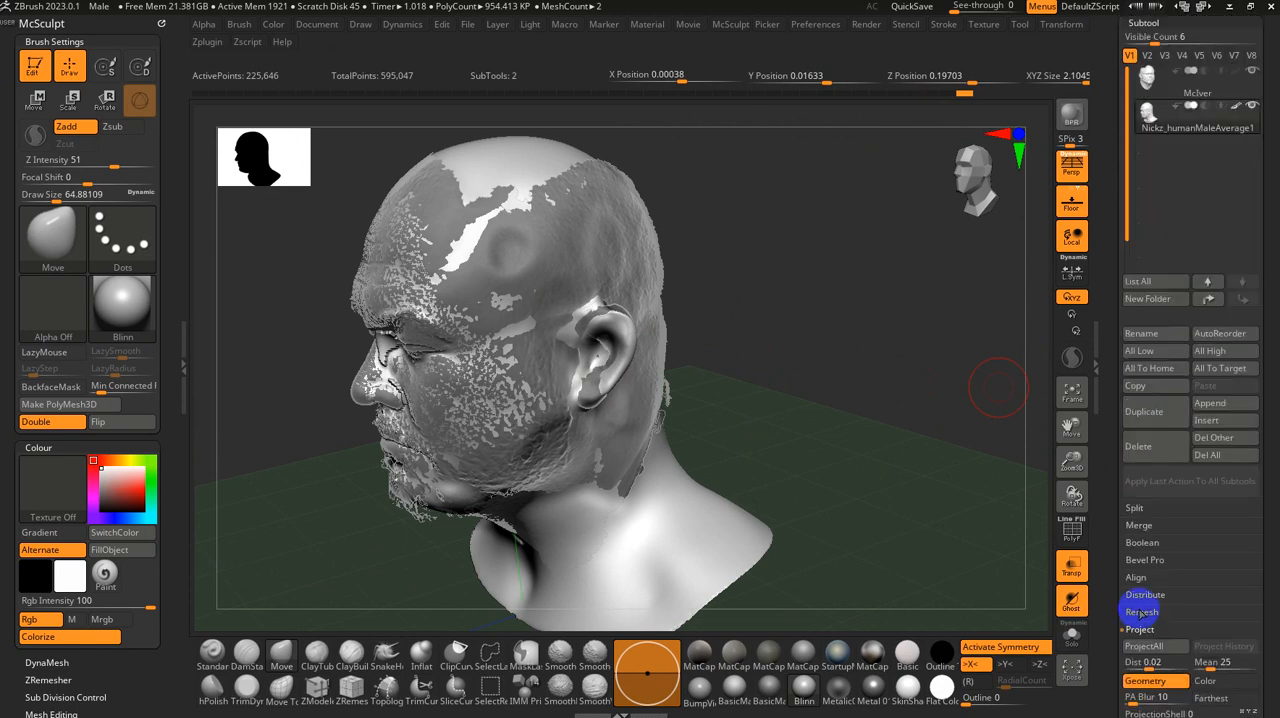
pyautogui.moveTo(1111, 620); pyautogui.dragTo(1118, 545)
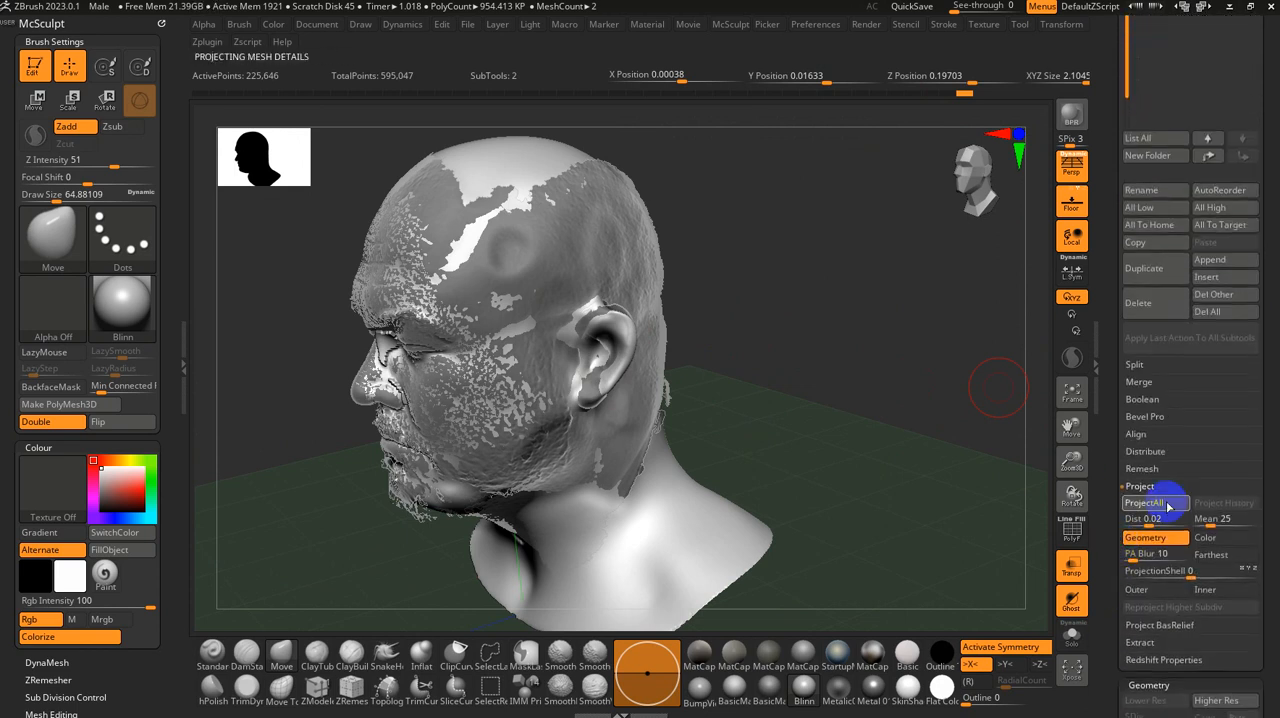
pyautogui.moveTo(818, 434); pyautogui.dragTo(800, 415)
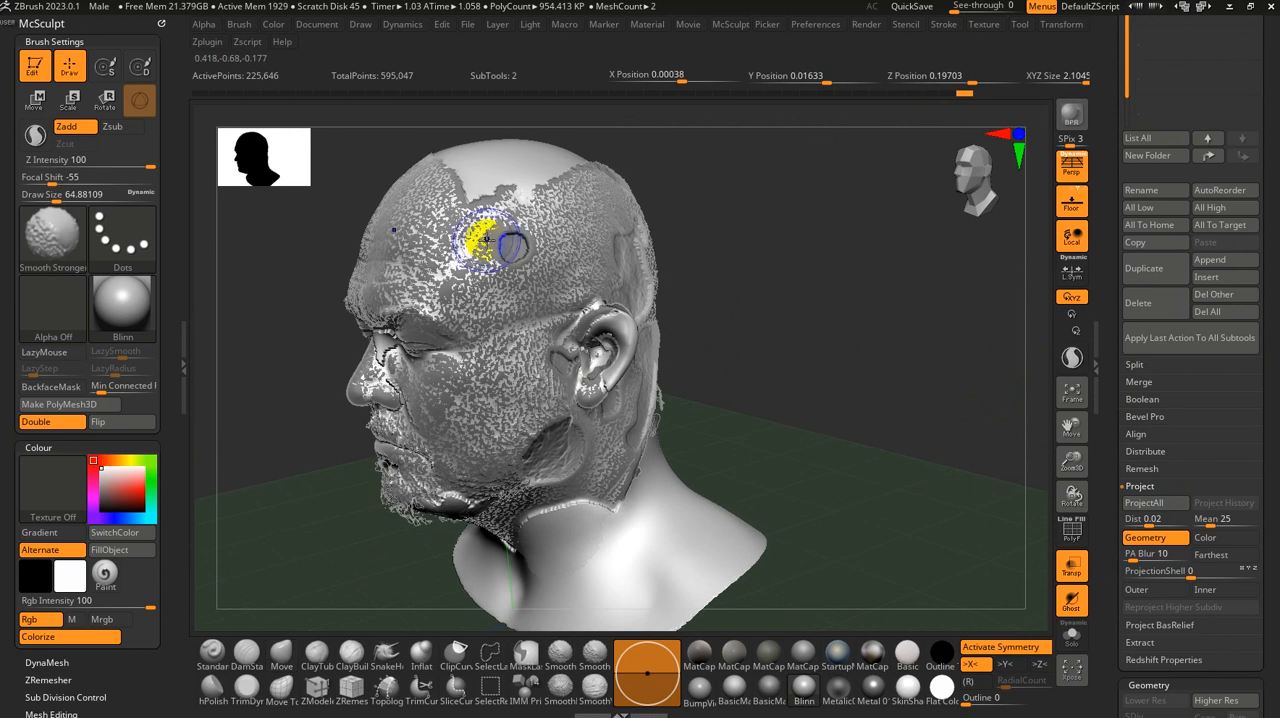
# Step: Smooth the faulty patches on the temple and jaw, enlarging the brush to about 116, and run ProjectAll again
pyautogui.keyDown('shift'); pyautogui.click(507, 238); pyautogui.keyUp('shift')
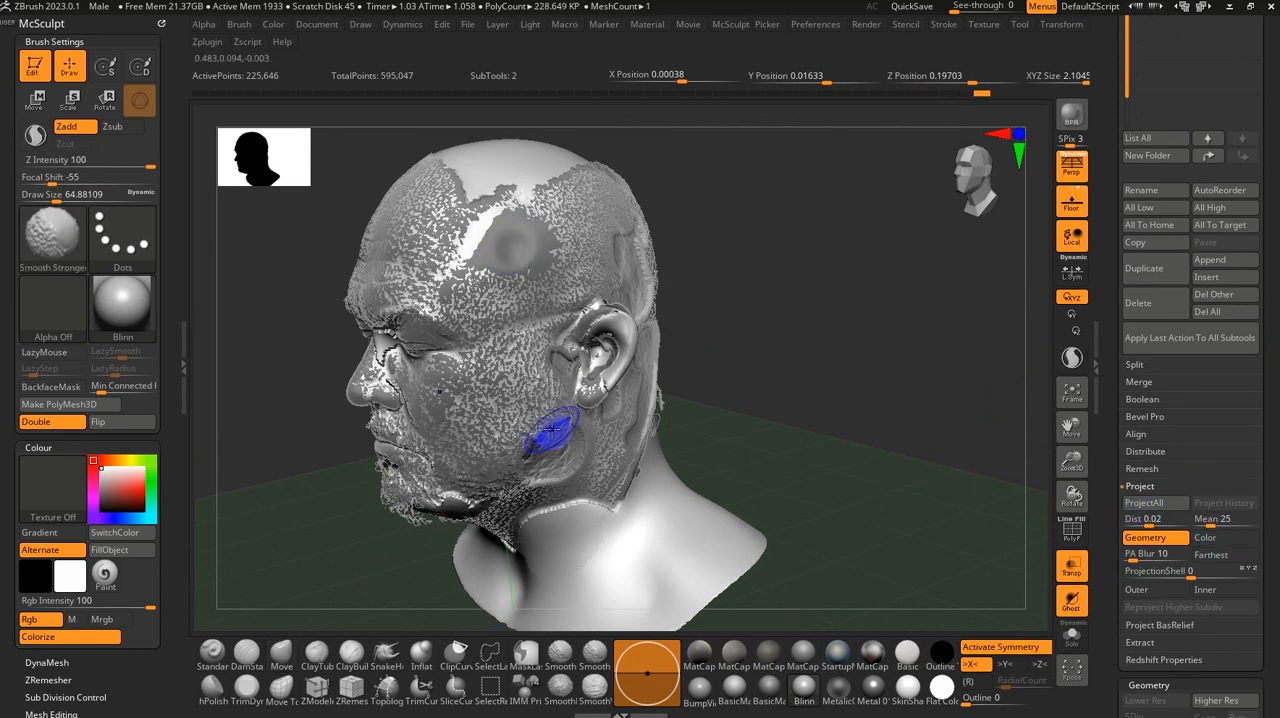
pyautogui.press('s')
pyautogui.moveTo(554, 457); pyautogui.dragTo(565, 457)
pyautogui.moveTo(568, 456); pyautogui.dragTo(549, 451)
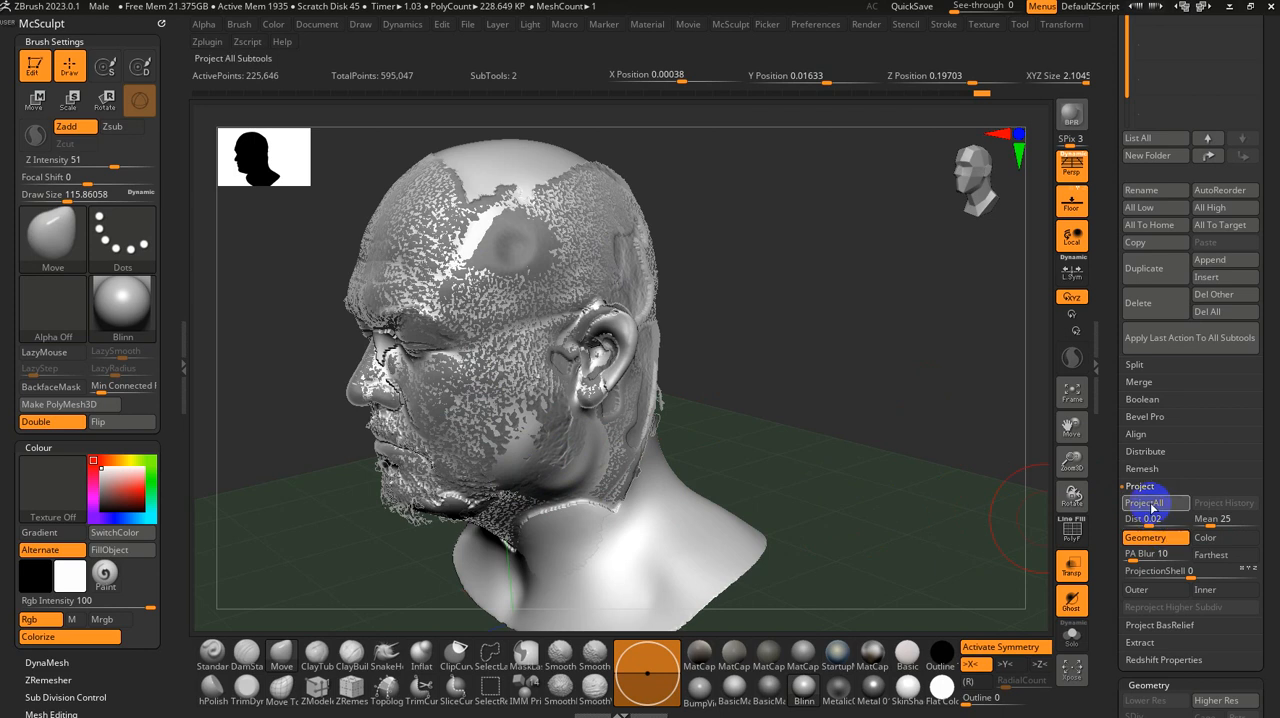
# Step: Smooth the projection errors in and behind the ear and across the temple and cheek, and reproject the scan
pyautogui.keyDown('shift'); pyautogui.moveTo(604, 364); pyautogui.dragTo(600, 358); pyautogui.keyUp('shift')
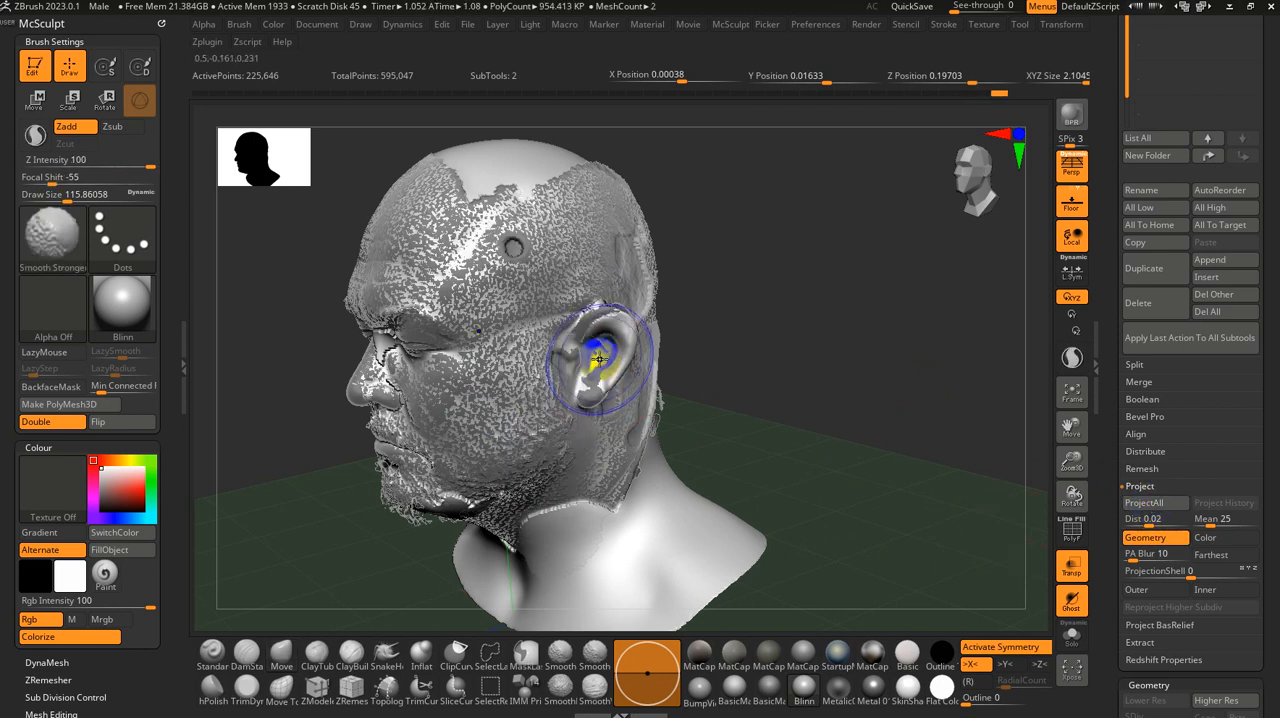
pyautogui.moveTo(729, 361)
pyautogui.mouseDown()
pyautogui.moveTo(655, 378)
pyautogui.moveTo(720, 374)
pyautogui.moveTo(669, 246)
pyautogui.moveTo(685, 265)
pyautogui.moveTo(705, 260)
pyautogui.moveTo(675, 269)
pyautogui.mouseUp()
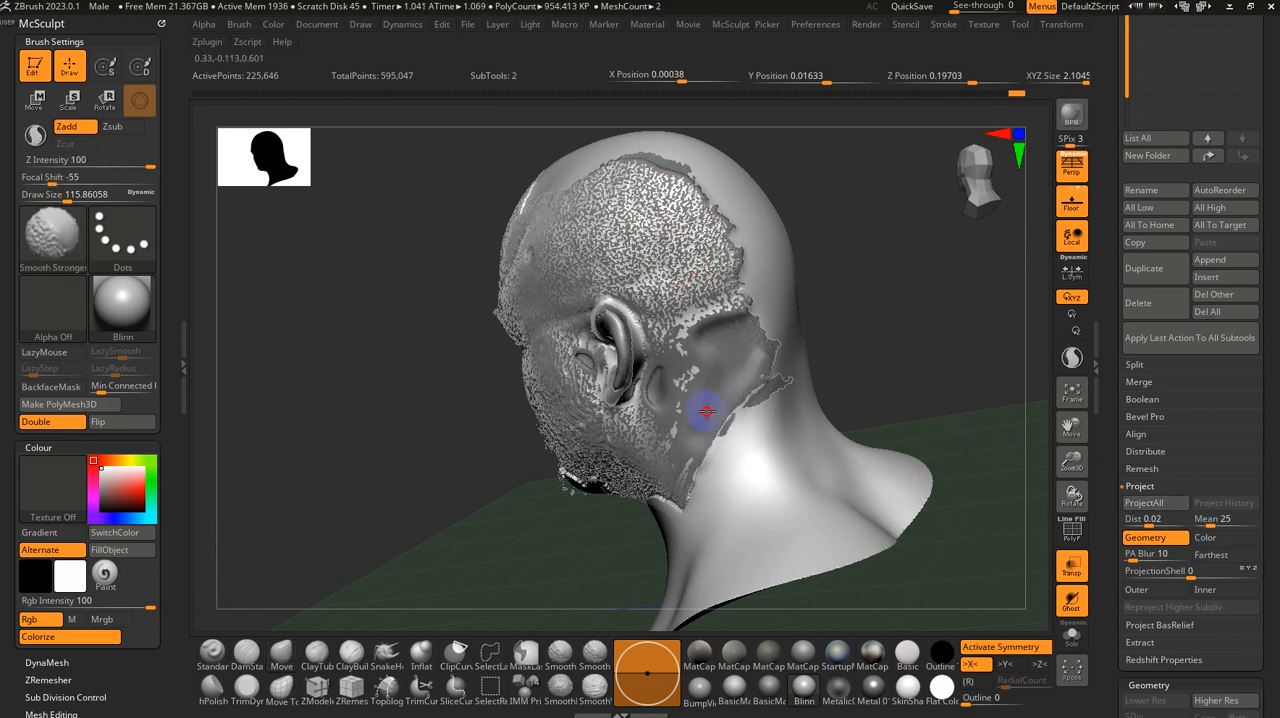
pyautogui.moveTo(728, 354)
pyautogui.mouseDown()
pyautogui.moveTo(698, 411)
pyautogui.moveTo(634, 380)
pyautogui.moveTo(640, 328)
pyautogui.mouseUp()
pyautogui.moveTo(471, 326)
pyautogui.mouseDown()
pyautogui.moveTo(529, 371)
pyautogui.moveTo(570, 359)
pyautogui.moveTo(528, 243)
pyautogui.moveTo(545, 255)
pyautogui.mouseUp()
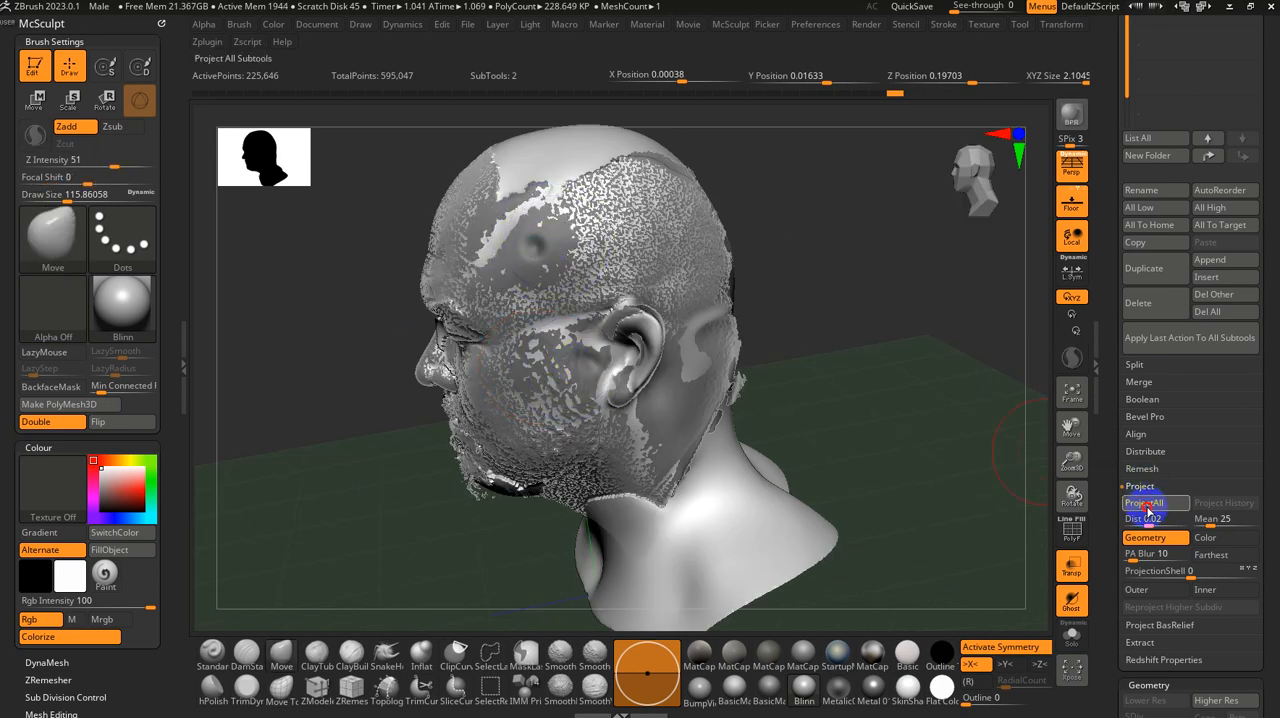
pyautogui.moveTo(891, 414); pyautogui.dragTo(938, 410)
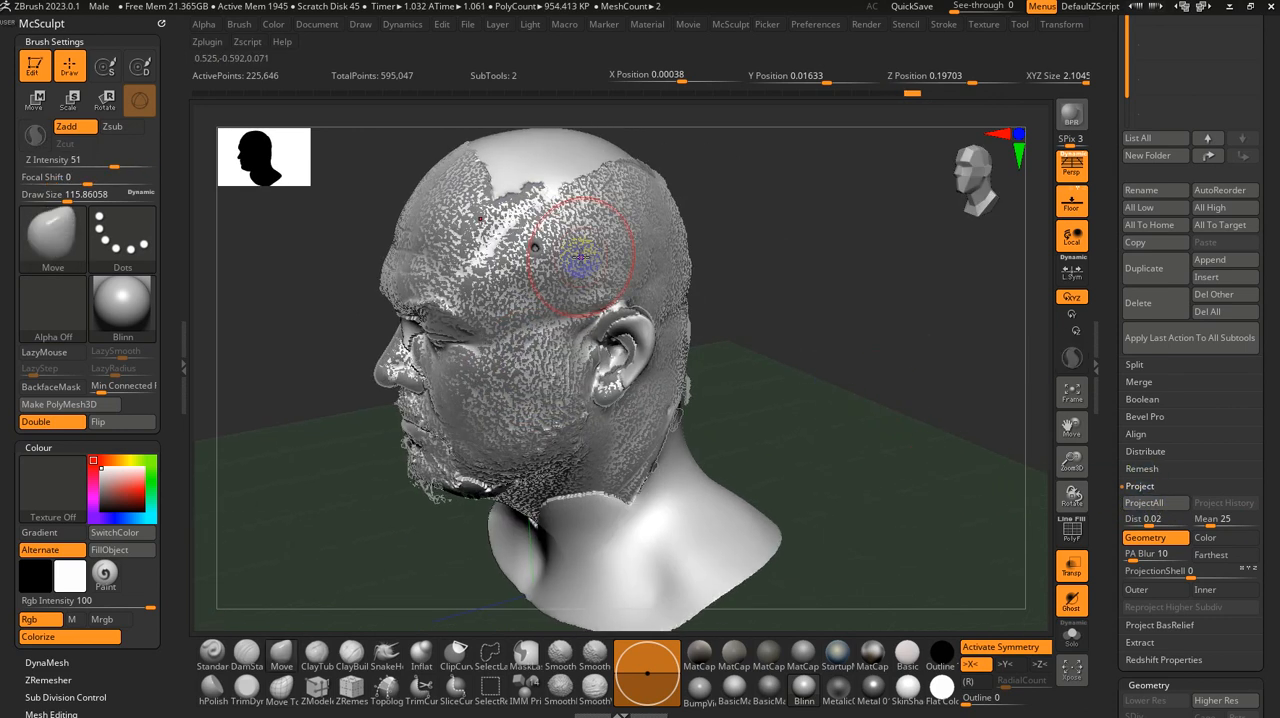
# Step: Smooth away the remaining hole on the temple and the faulty area around the nose, reprojecting the scan details
pyautogui.keyDown('shift'); pyautogui.moveTo(542, 242); pyautogui.dragTo(537, 249); pyautogui.keyUp('shift')
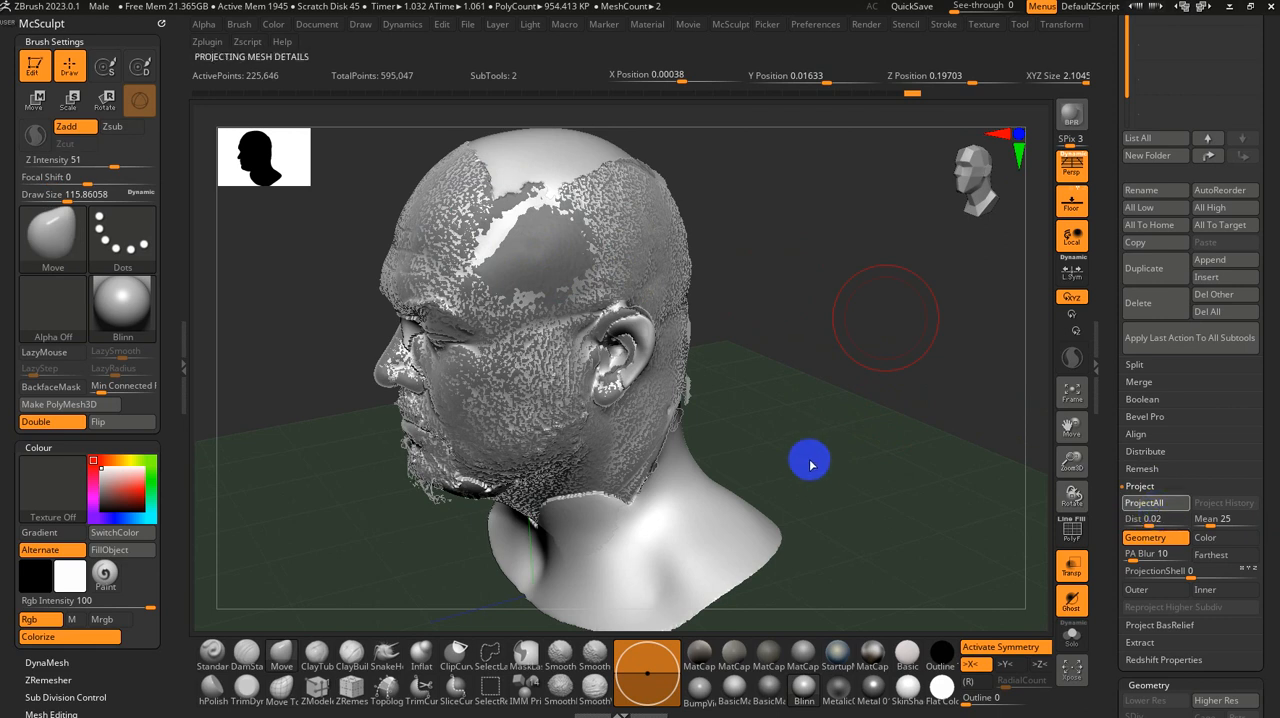
pyautogui.moveTo(818, 458); pyautogui.dragTo(628, 394)
pyautogui.moveTo(378, 338)
pyautogui.keyDown('shift'); pyautogui.mouseDown()
pyautogui.moveTo(330, 315)
pyautogui.moveTo(370, 290)
pyautogui.mouseUp(); pyautogui.keyUp('shift')
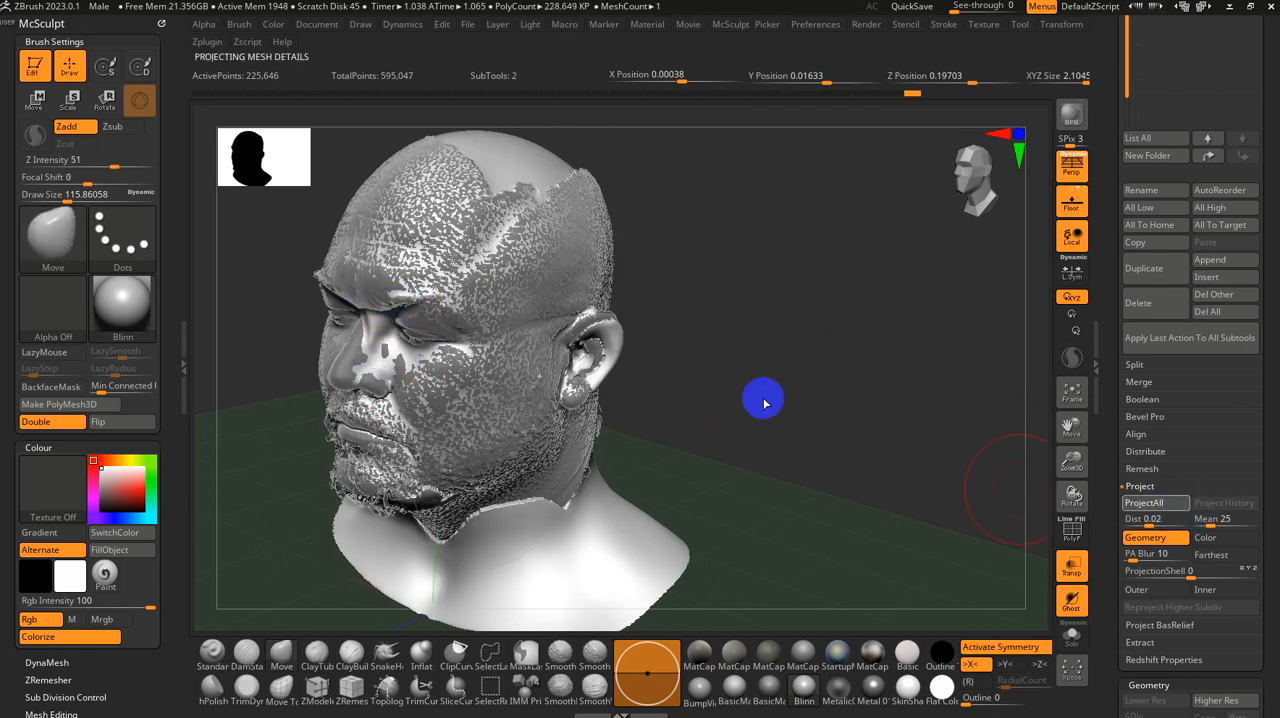
# Step: Smooth the inner eye corner and nose bridge with brush sizes of about 74 and 27, and reproject the scan
pyautogui.moveTo(763, 397); pyautogui.dragTo(727, 497)
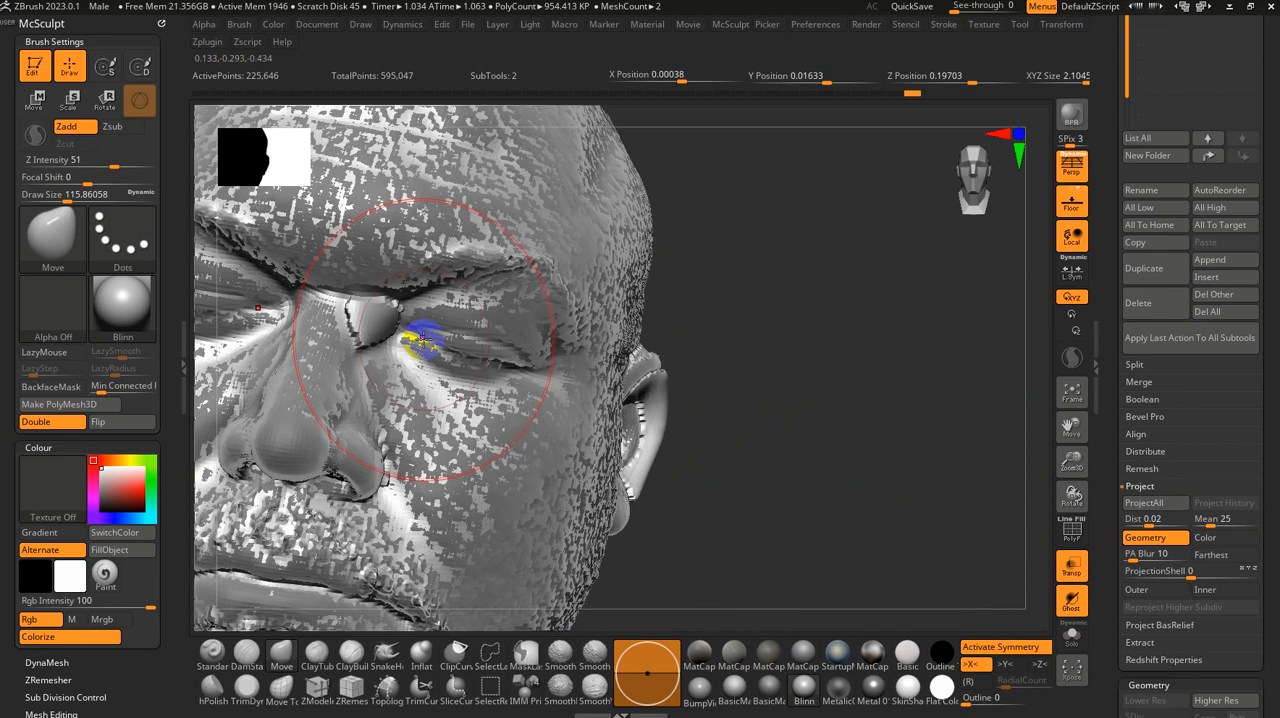
pyautogui.press('s')
pyautogui.moveTo(422, 340); pyautogui.dragTo(372, 318)
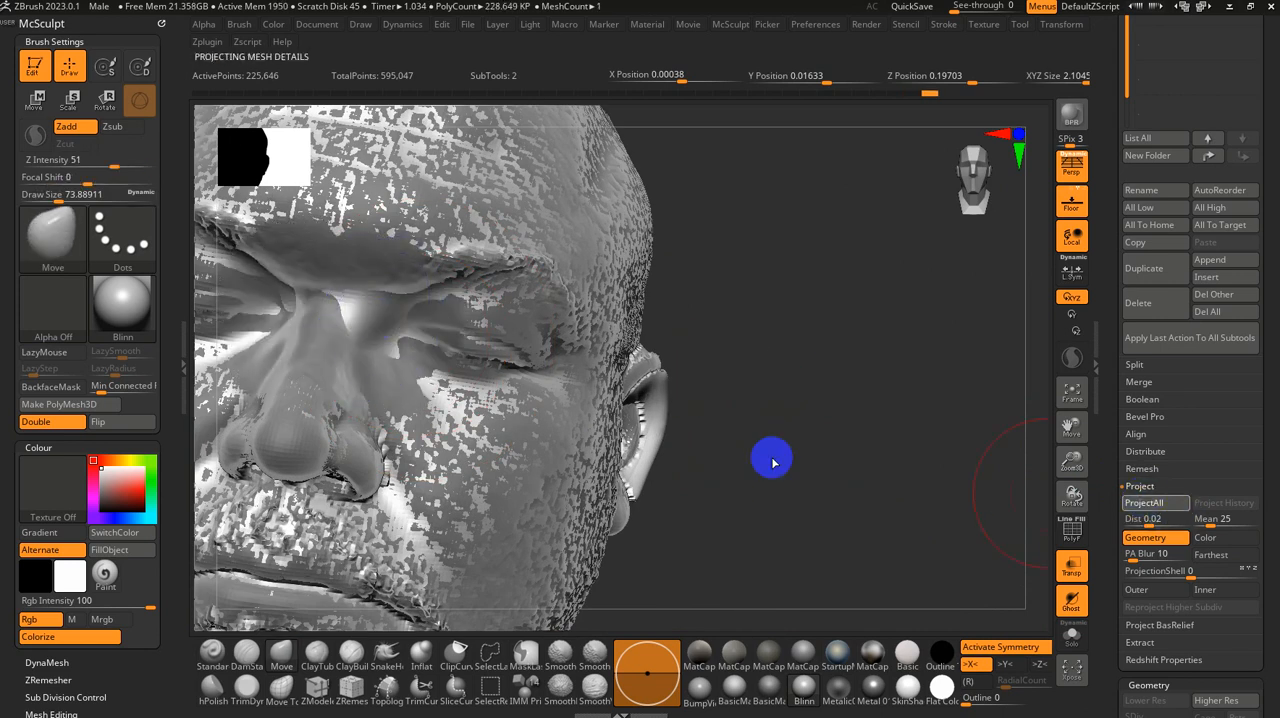
pyautogui.press('s')
pyautogui.moveTo(404, 362)
pyautogui.mouseDown()
pyautogui.moveTo(391, 362)
pyautogui.moveTo(386, 317)
pyautogui.mouseUp()
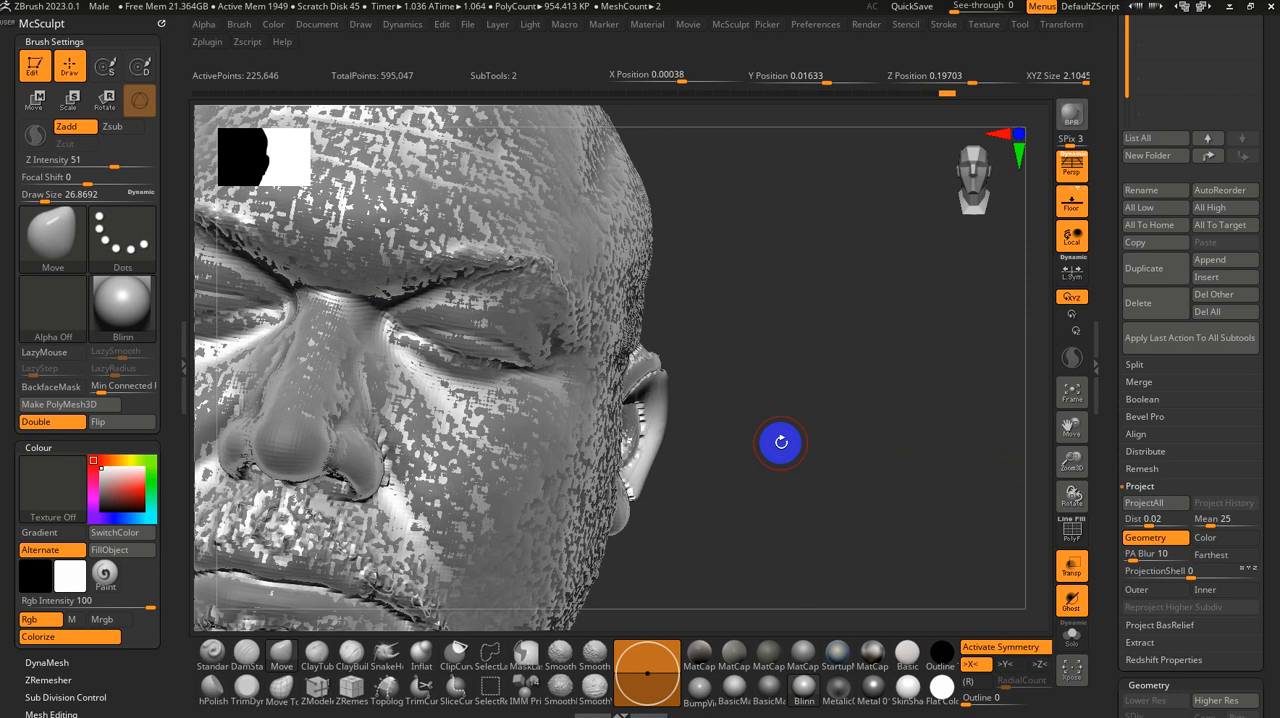
# Step: Isolate the base head with Solo and smooth the ear and the seam across the scalp at a brush size of about 71
pyautogui.moveTo(777, 443); pyautogui.dragTo(866, 442)
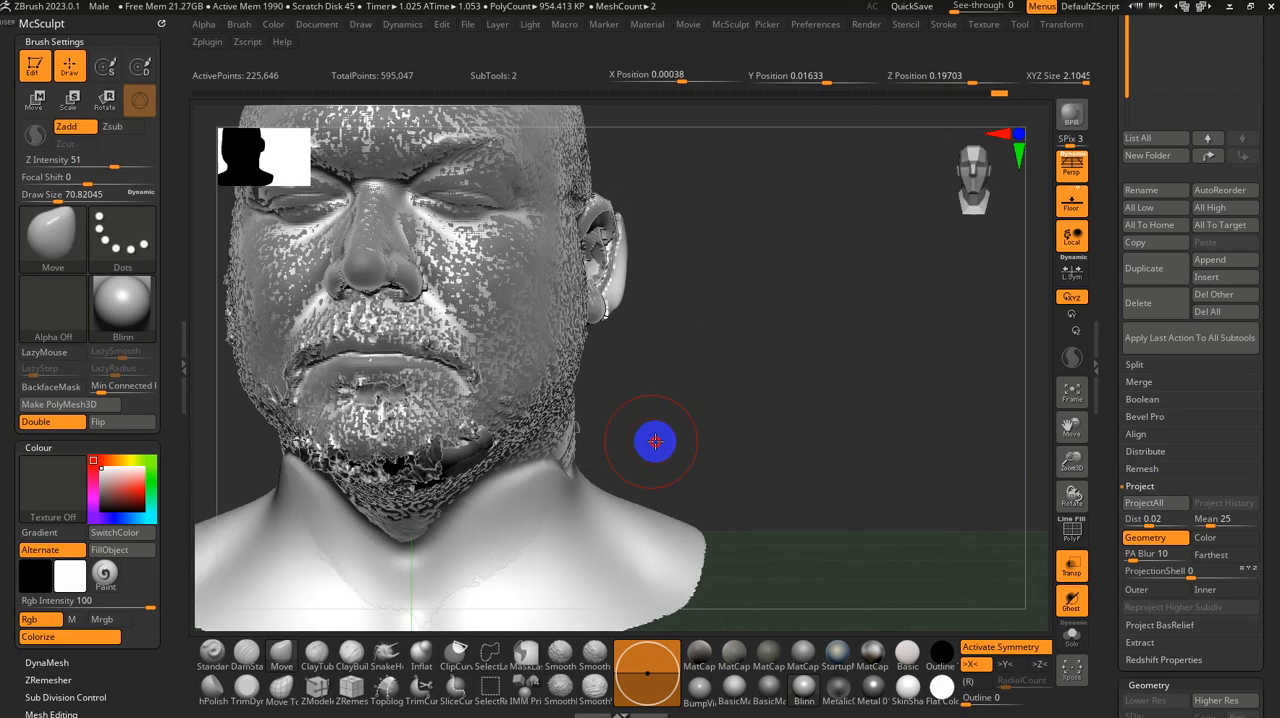
pyautogui.moveTo(654, 443); pyautogui.dragTo(849, 489)
pyautogui.click(1073, 635)
pyautogui.moveTo(978, 586)
pyautogui.mouseDown()
pyautogui.moveTo(863, 517)
pyautogui.moveTo(905, 523)
pyautogui.mouseUp()
pyautogui.press('shift')
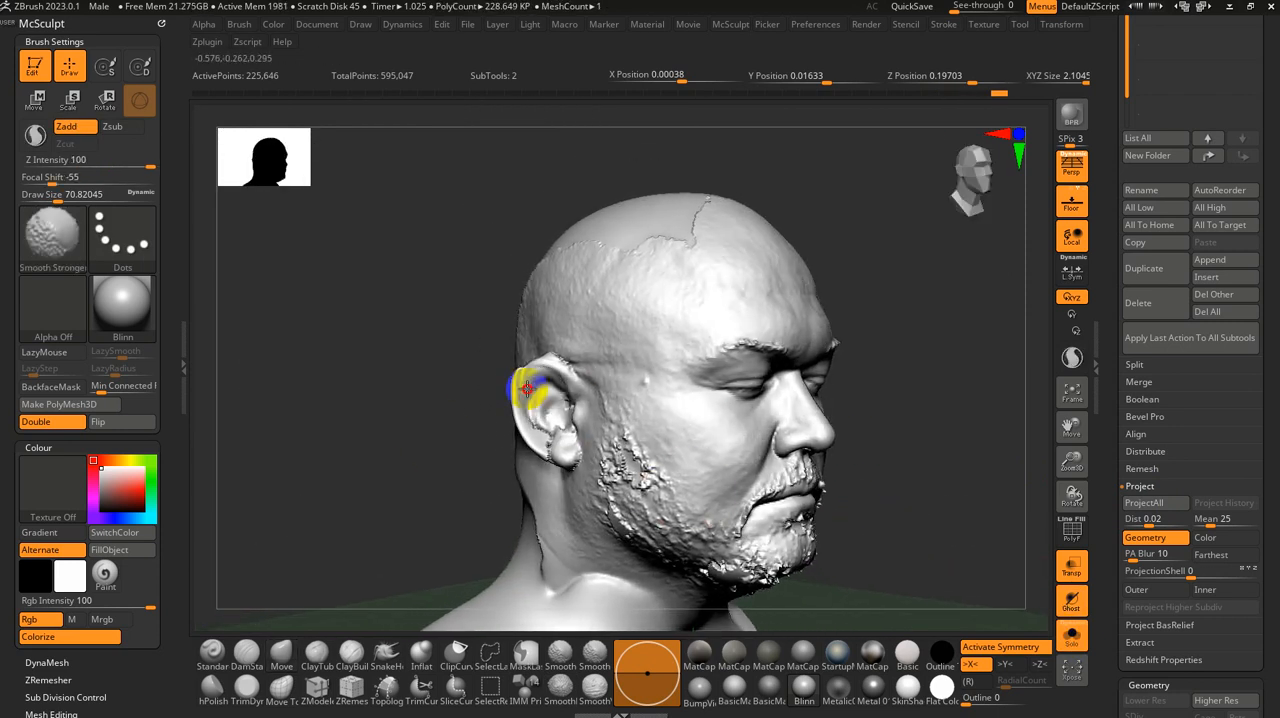
pyautogui.keyDown('shift'); pyautogui.moveTo(537, 432); pyautogui.dragTo(562, 352); pyautogui.keyUp('shift')
pyautogui.moveTo(699, 277)
pyautogui.keyDown('shift'); pyautogui.mouseDown()
pyautogui.moveTo(660, 240)
pyautogui.moveTo(703, 226)
pyautogui.mouseUp(); pyautogui.keyUp('shift')
pyautogui.moveTo(999, 252)
pyautogui.mouseDown()
pyautogui.moveTo(894, 314)
pyautogui.moveTo(966, 429)
pyautogui.moveTo(718, 330)
pyautogui.moveTo(691, 274)
pyautogui.moveTo(771, 331)
pyautogui.moveTo(743, 377)
pyautogui.moveTo(840, 240)
pyautogui.mouseUp()
# Step: Enlarge the brush to about 251, smooth the neck and back of the head, and update the DynaMesh
pyautogui.moveTo(796, 381); pyautogui.dragTo(580, 320)
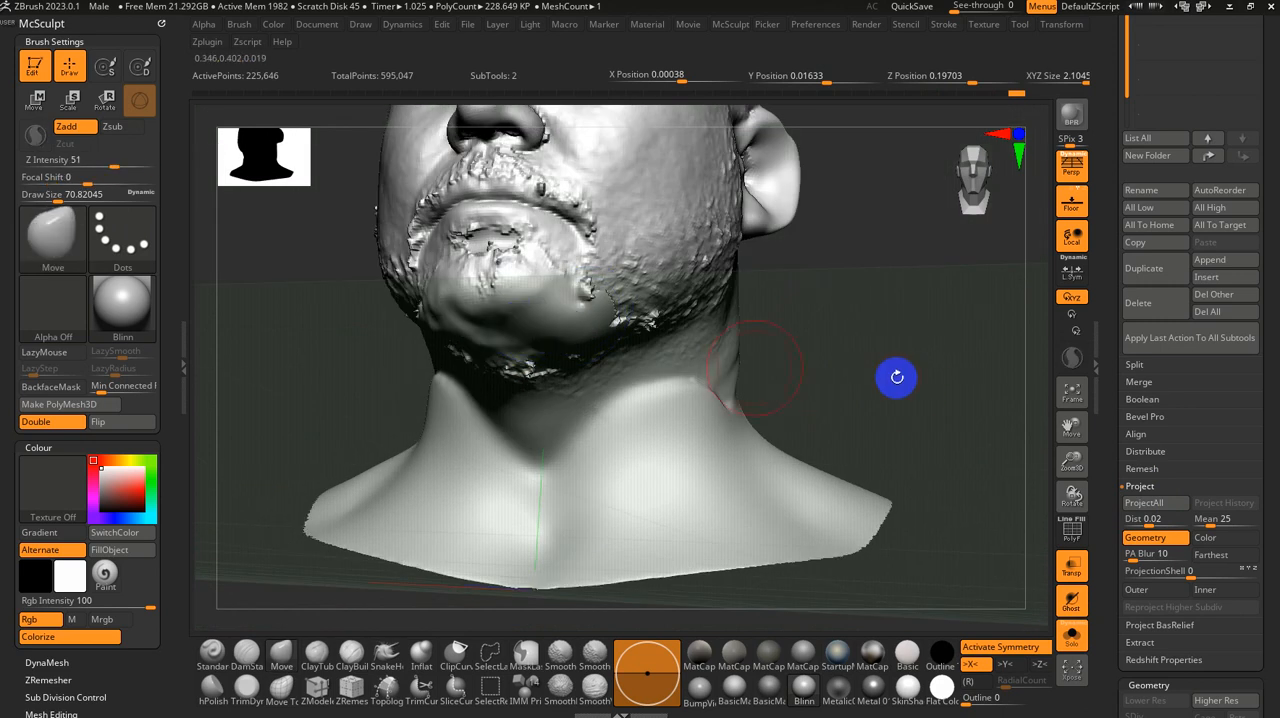
pyautogui.moveTo(894, 377)
pyautogui.mouseDown()
pyautogui.moveTo(1036, 212)
pyautogui.moveTo(931, 217)
pyautogui.moveTo(777, 337)
pyautogui.moveTo(884, 258)
pyautogui.moveTo(829, 286)
pyautogui.moveTo(866, 240)
pyautogui.moveTo(823, 280)
pyautogui.moveTo(678, 325)
pyautogui.mouseUp()
pyautogui.keyDown('shift'); pyautogui.moveTo(650, 260); pyautogui.dragTo(650, 240); pyautogui.keyUp('shift')
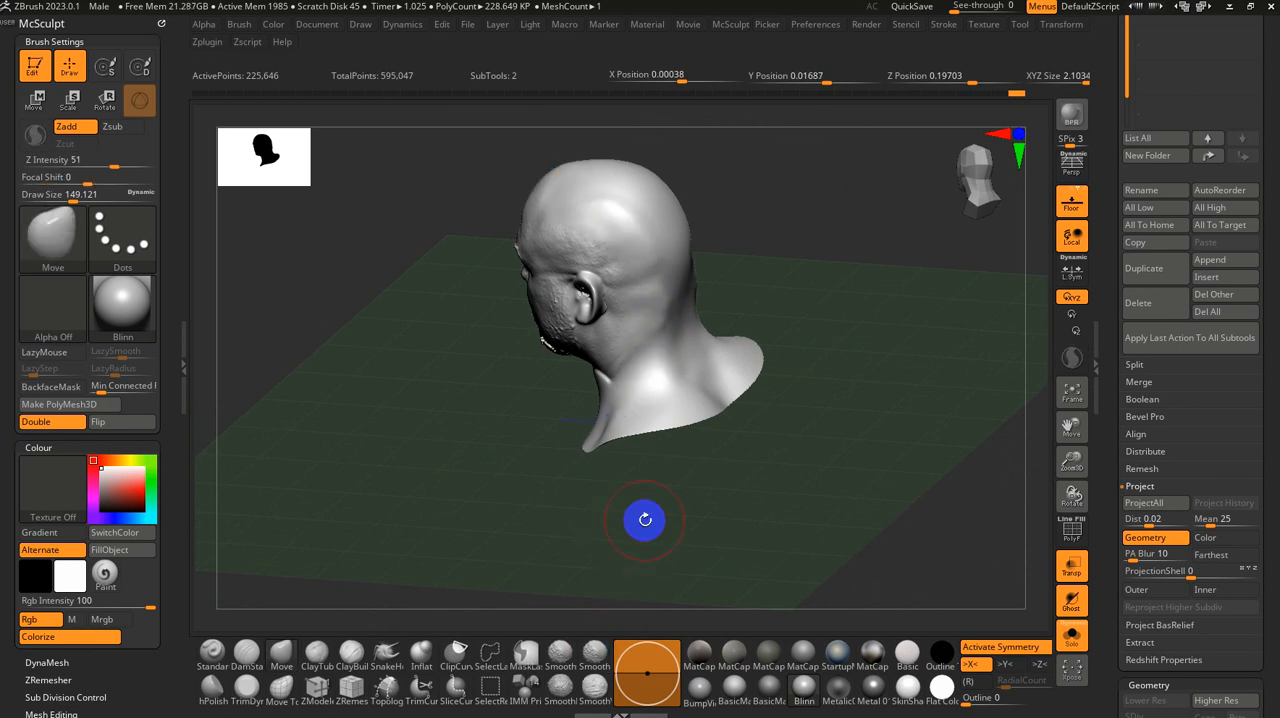
pyautogui.keyDown('shift'); pyautogui.moveTo(668, 278); pyautogui.dragTo(660, 278); pyautogui.keyUp('shift')
pyautogui.moveTo(810, 380); pyautogui.dragTo(729, 377)
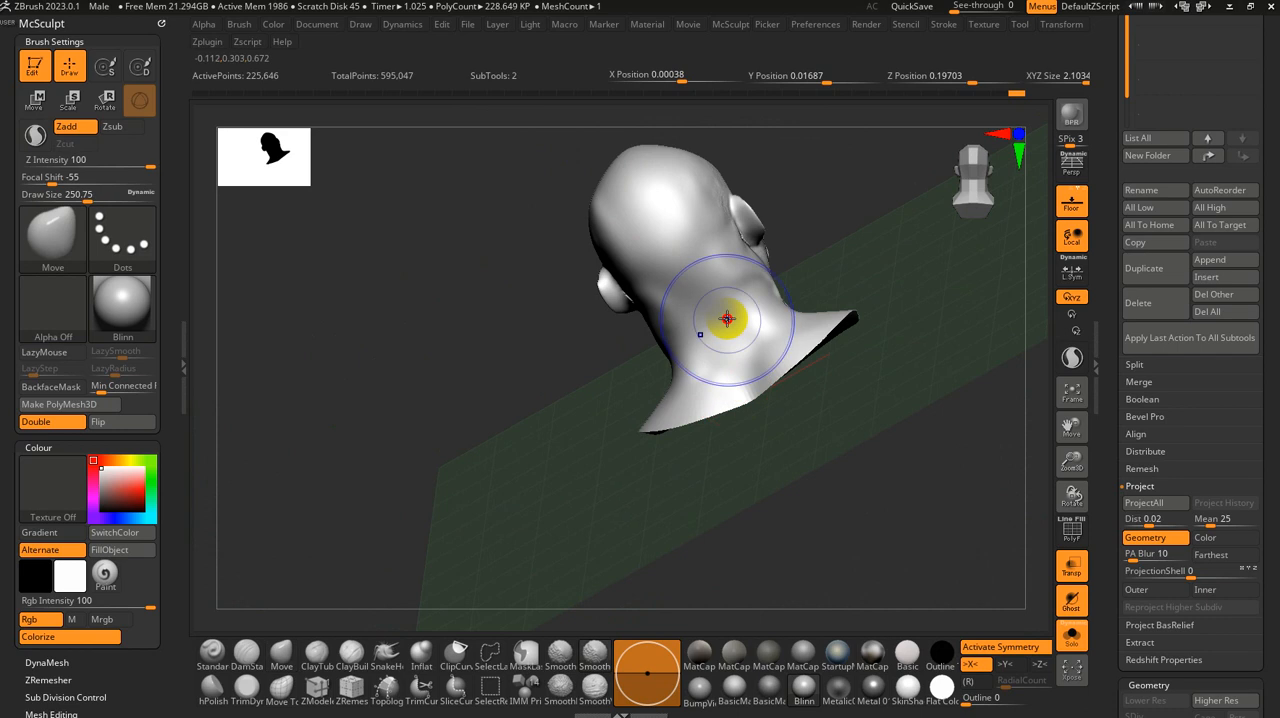
pyautogui.keyDown('ctrl'); pyautogui.moveTo(909, 340); pyautogui.dragTo(571, 423); pyautogui.keyUp('ctrl')
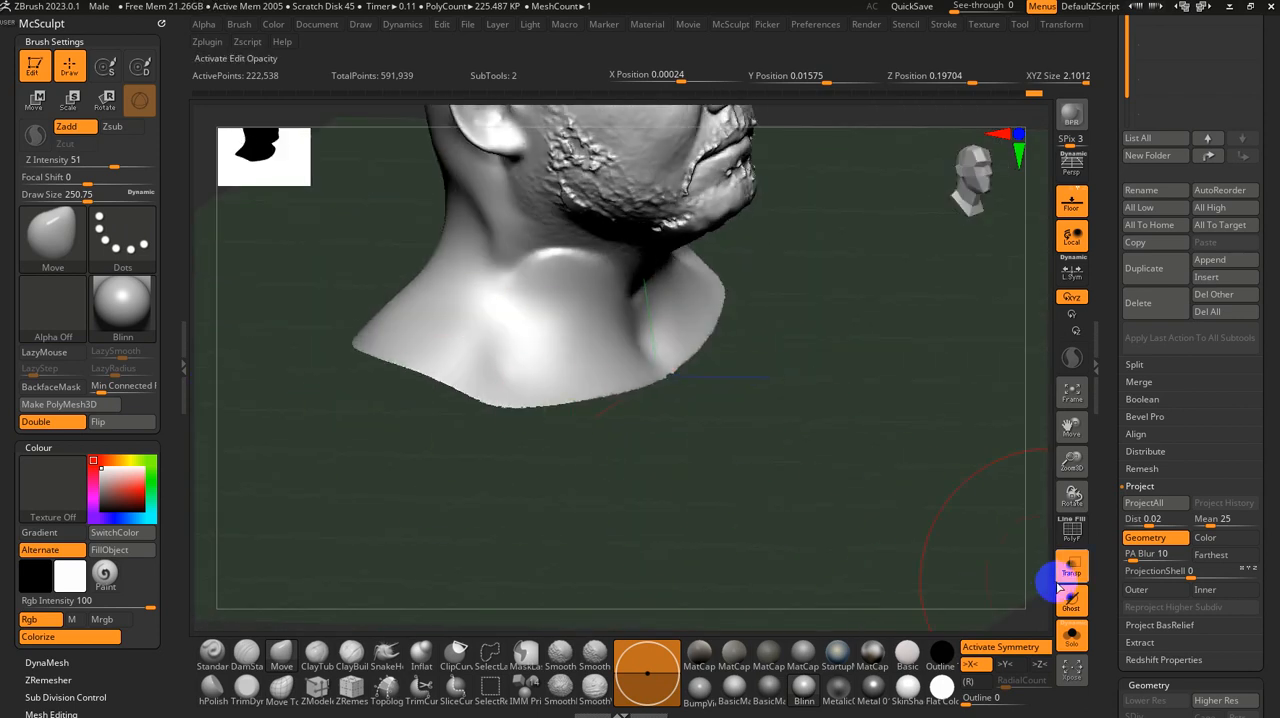
# Step: Turn Solo off and reshape the front of the neck and its lower edge with the Move brush, reduced to about 207
pyautogui.click(1071, 635)
pyautogui.moveTo(820, 448); pyautogui.dragTo(496, 295)
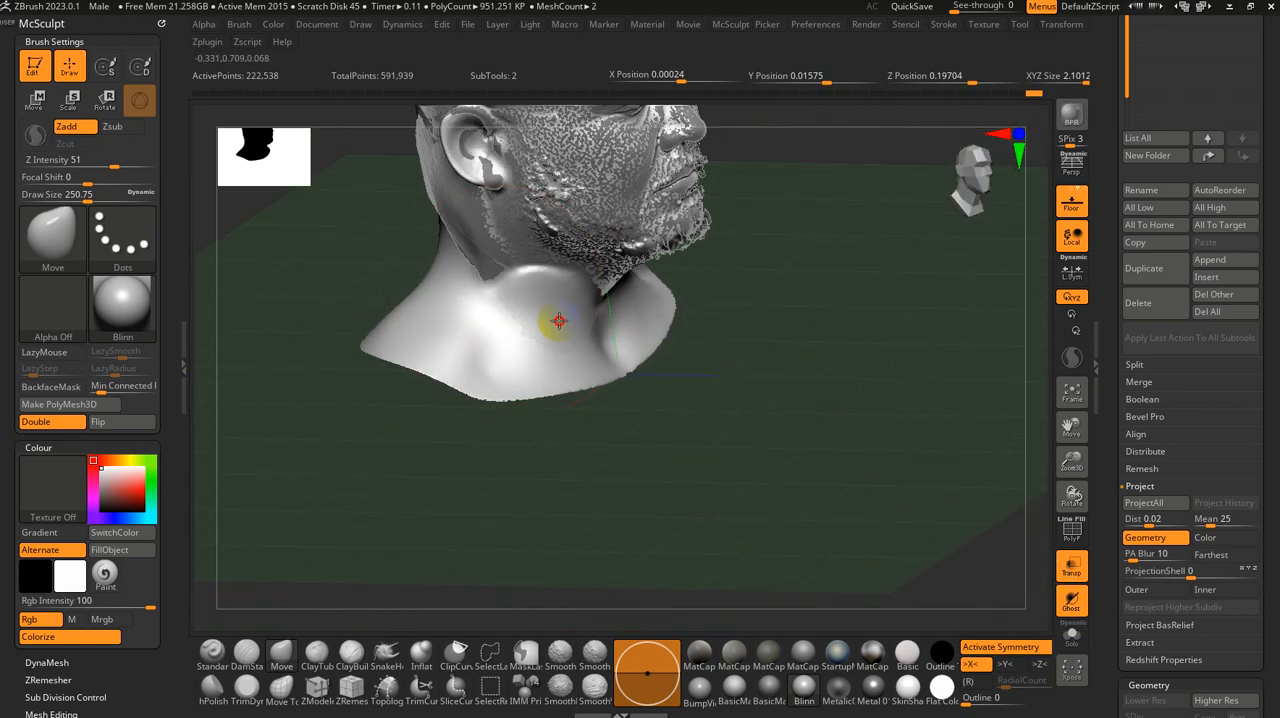
pyautogui.moveTo(802, 403)
pyautogui.mouseDown()
pyautogui.moveTo(823, 369)
pyautogui.moveTo(790, 388)
pyautogui.mouseUp()
pyautogui.press('s')
pyautogui.moveTo(577, 374); pyautogui.dragTo(544, 382)
pyautogui.press('s')
pyautogui.moveTo(566, 316); pyautogui.dragTo(575, 291)
pyautogui.press('s')
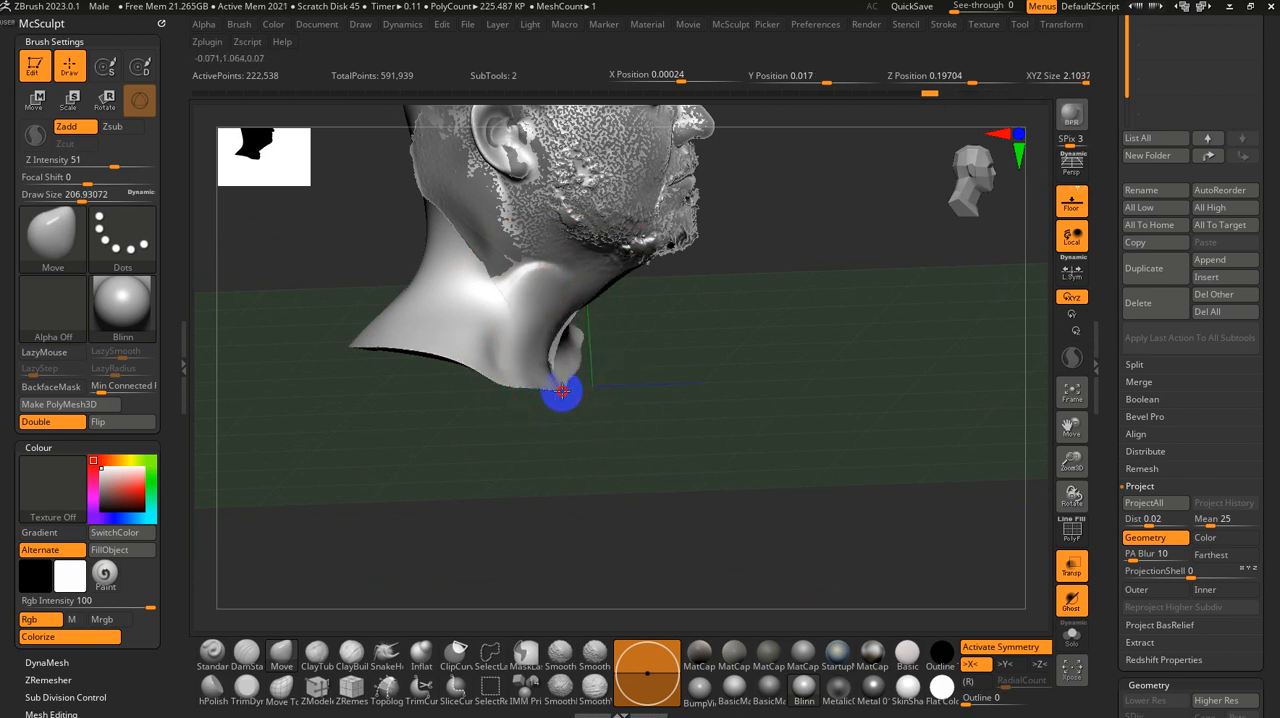
pyautogui.moveTo(574, 394)
pyautogui.mouseDown()
pyautogui.moveTo(623, 394)
pyautogui.moveTo(563, 416)
pyautogui.mouseUp()
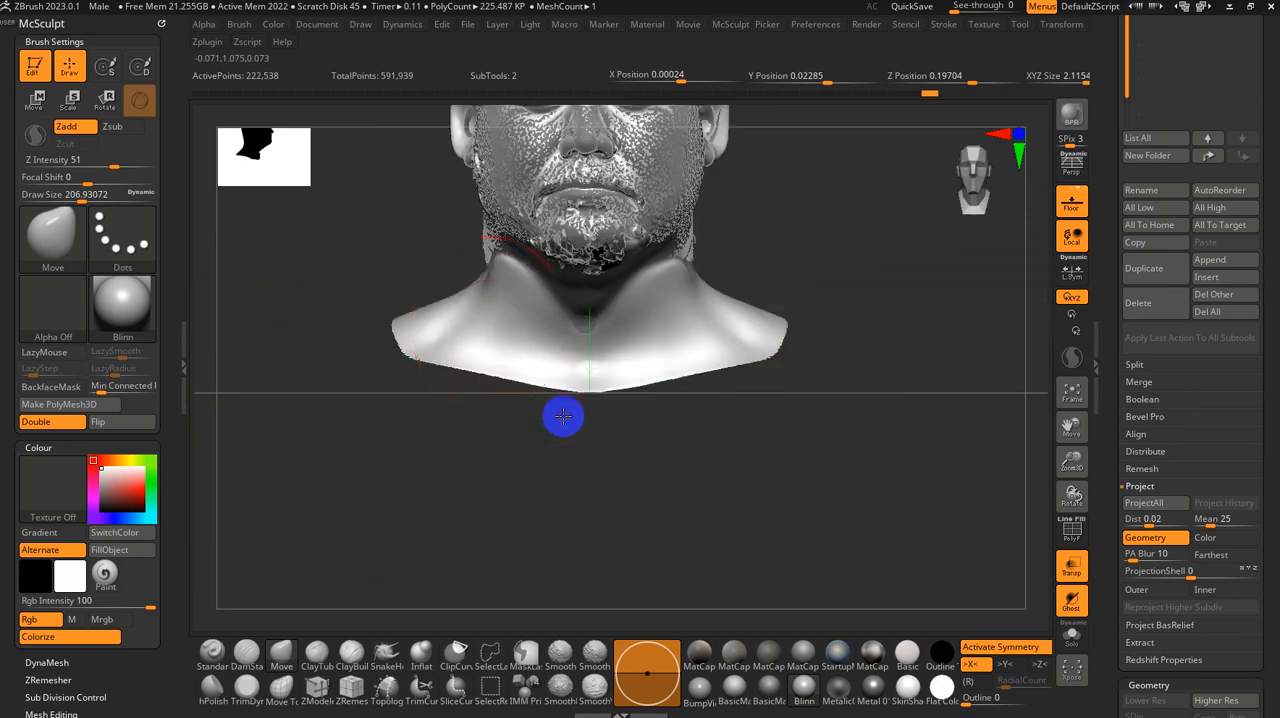
# Step: Fit both sides of the neck to the scan with the Move brush at a size of about 177
pyautogui.moveTo(496, 321); pyautogui.dragTo(523, 322)
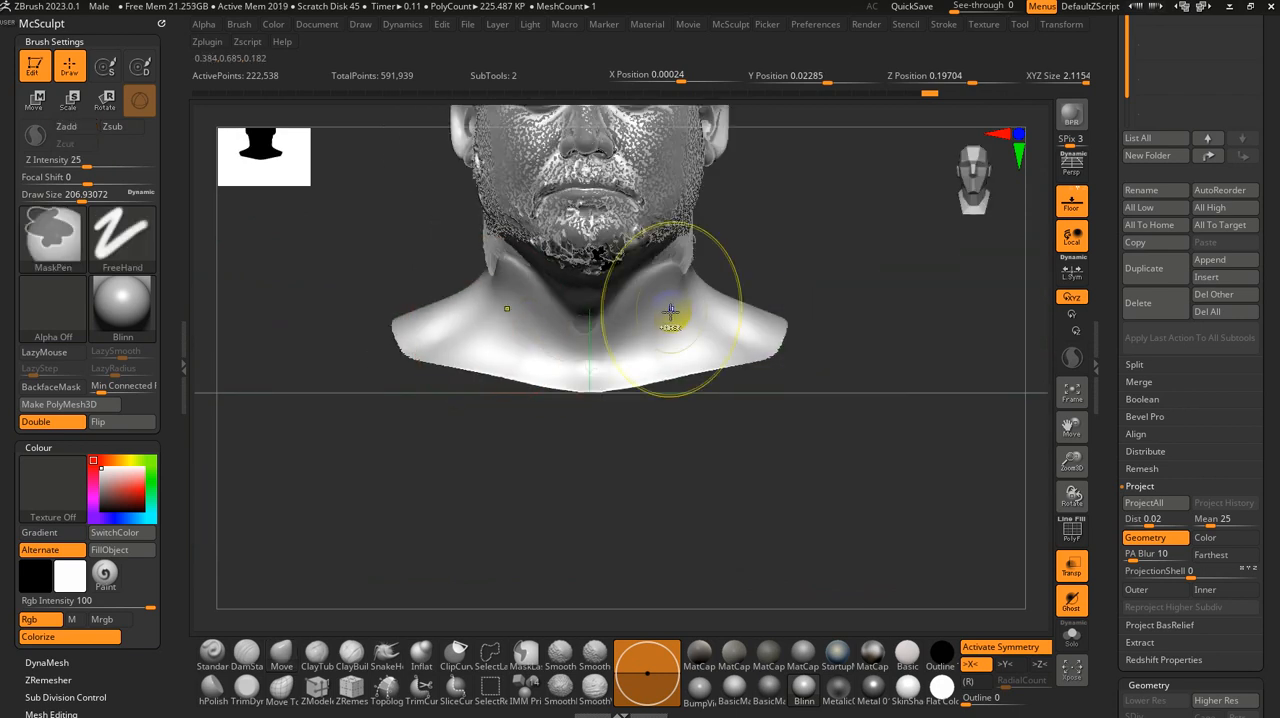
pyautogui.press('s')
pyautogui.moveTo(674, 316)
pyautogui.keyDown('shift'); pyautogui.mouseDown()
pyautogui.moveTo(648, 323)
pyautogui.moveTo(637, 309)
pyautogui.mouseUp(); pyautogui.keyUp('shift')
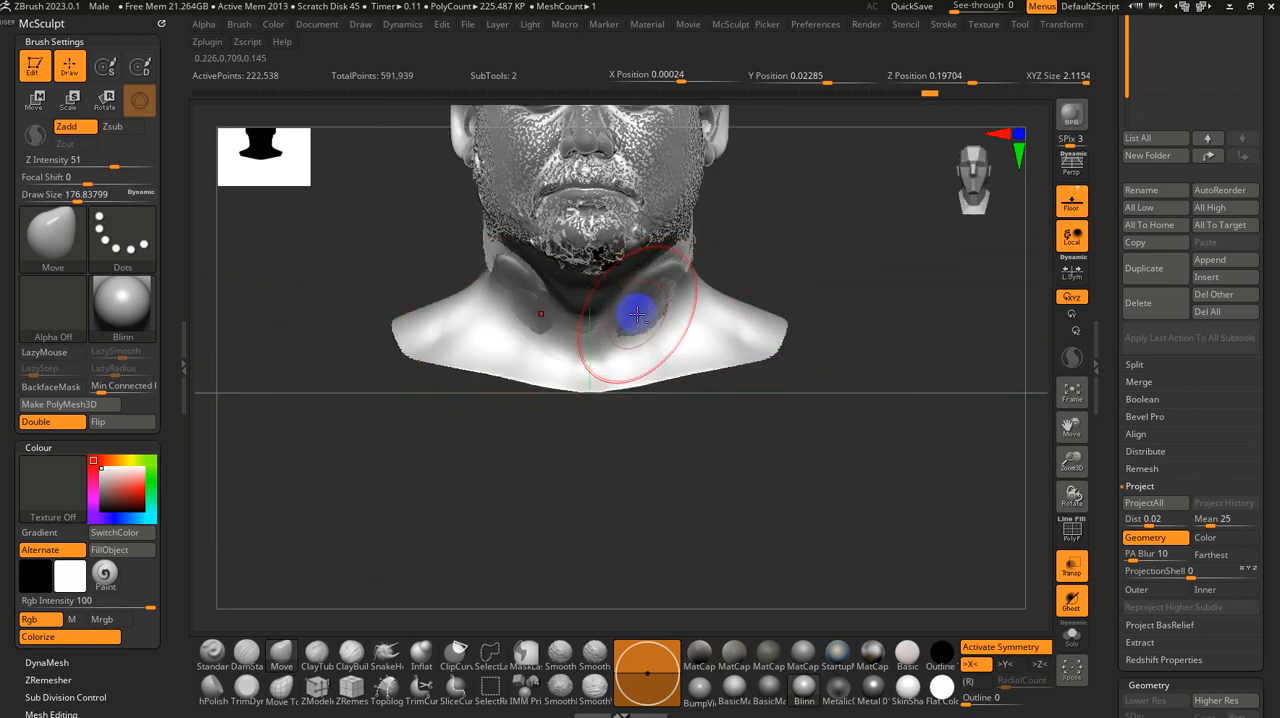
pyautogui.moveTo(803, 361); pyautogui.dragTo(846, 367)
pyautogui.keyDown('shift'); pyautogui.moveTo(567, 291); pyautogui.dragTo(579, 297); pyautogui.keyUp('shift')
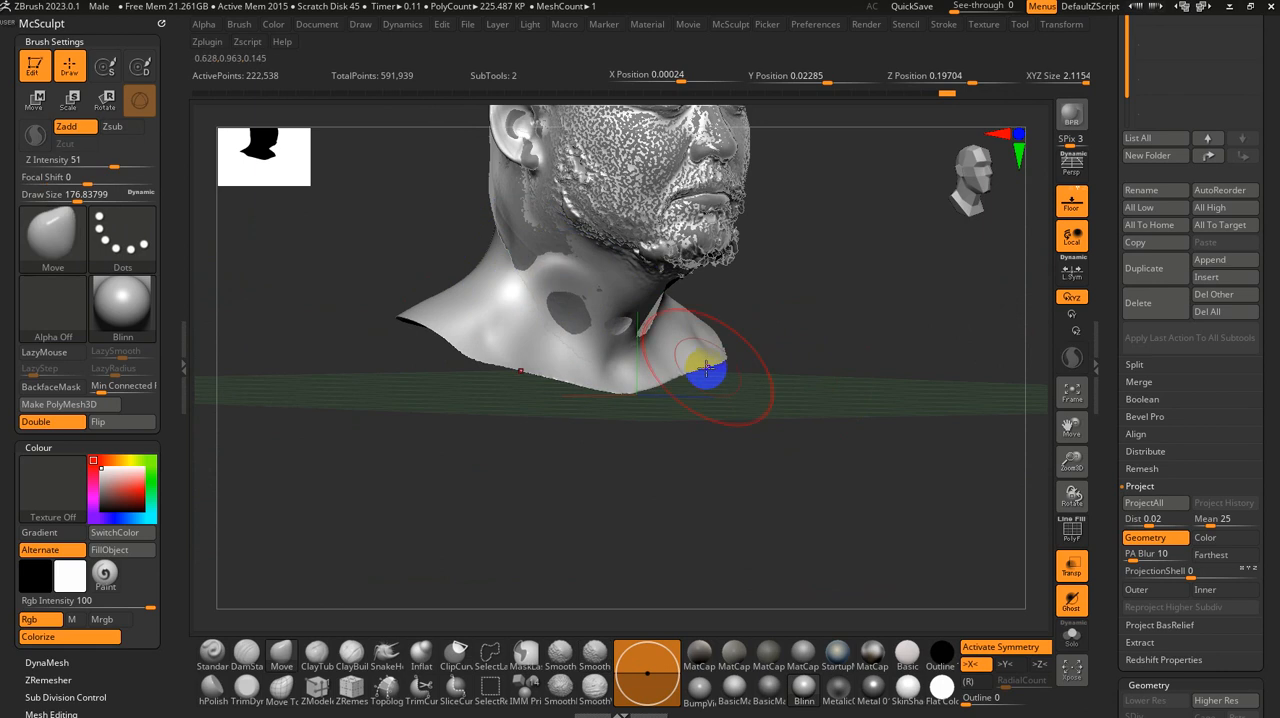
pyautogui.moveTo(765, 432); pyautogui.dragTo(729, 406)
pyautogui.keyDown('ctrl'); pyautogui.moveTo(748, 246); pyautogui.dragTo(345, 390); pyautogui.keyUp('ctrl')
pyautogui.keyDown('ctrl'); pyautogui.moveTo(460, 422); pyautogui.dragTo(515, 471); pyautogui.keyUp('ctrl')
# Step: Mask the front of the neck with a brush of about 140, invert the mask and project the scan onto it
pyautogui.press('[')
pyautogui.press('[')
pyautogui.moveTo(586, 292)
pyautogui.keyDown('ctrl'); pyautogui.mouseDown()
pyautogui.moveTo(543, 269)
pyautogui.moveTo(520, 313)
pyautogui.mouseUp(); pyautogui.keyUp('ctrl')
pyautogui.moveTo(625, 440); pyautogui.dragTo(720, 500)
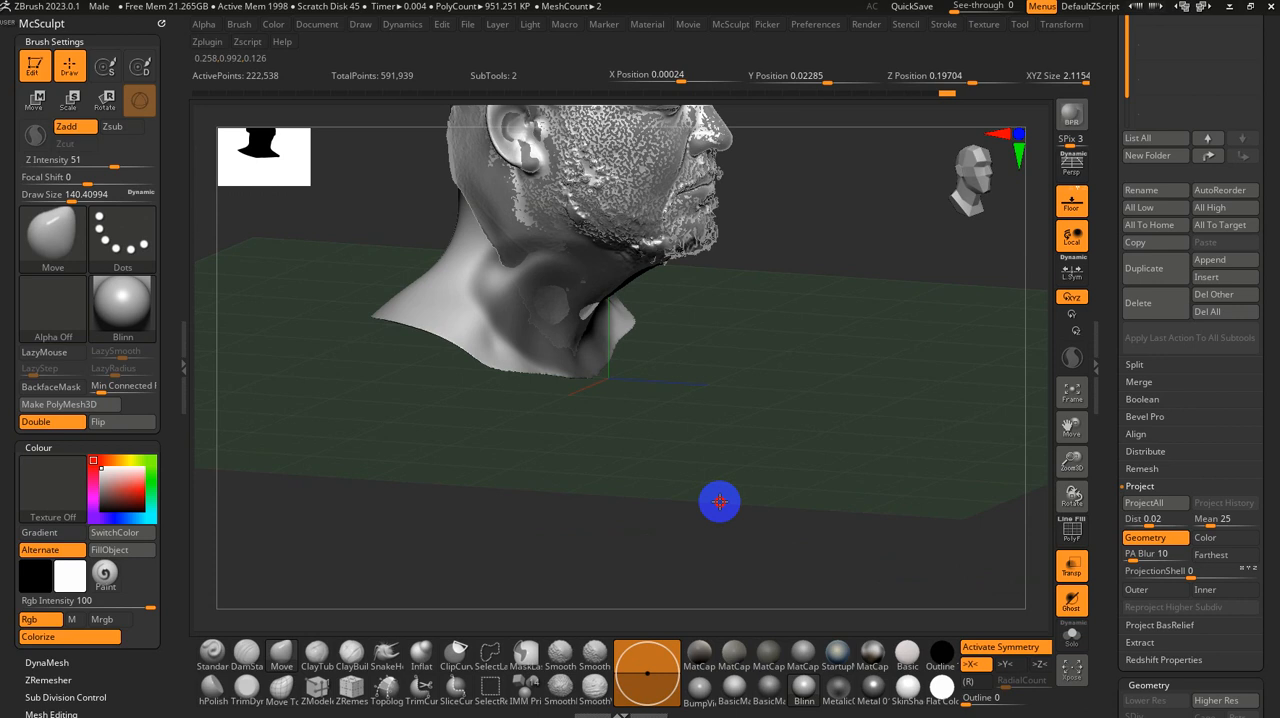
pyautogui.keyDown('ctrl'); pyautogui.click(736, 363); pyautogui.keyUp('ctrl')
pyautogui.keyDown('alt'); pyautogui.moveTo(762, 376); pyautogui.dragTo(975, 515); pyautogui.keyUp('alt')
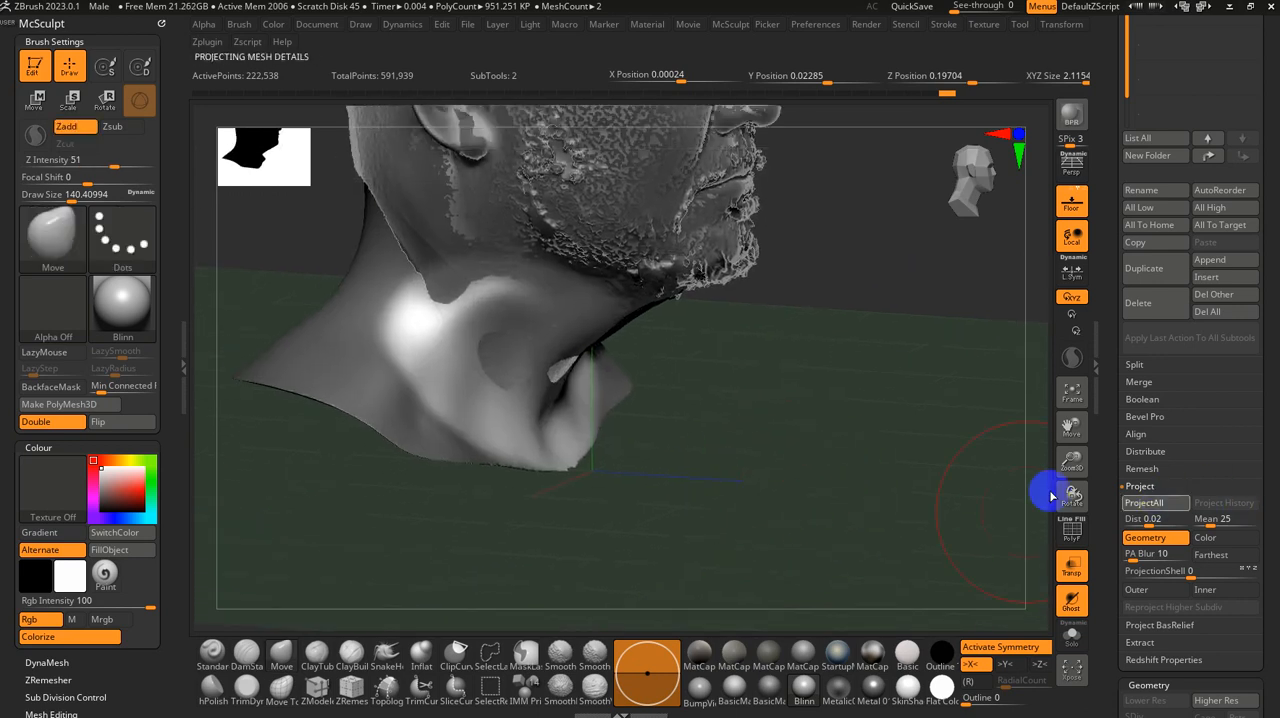
# Step: Smooth the uneven areas on the front of the neck with Smooth Stronger and run ProjectAll again
pyautogui.moveTo(1050, 495); pyautogui.dragTo(603, 300)
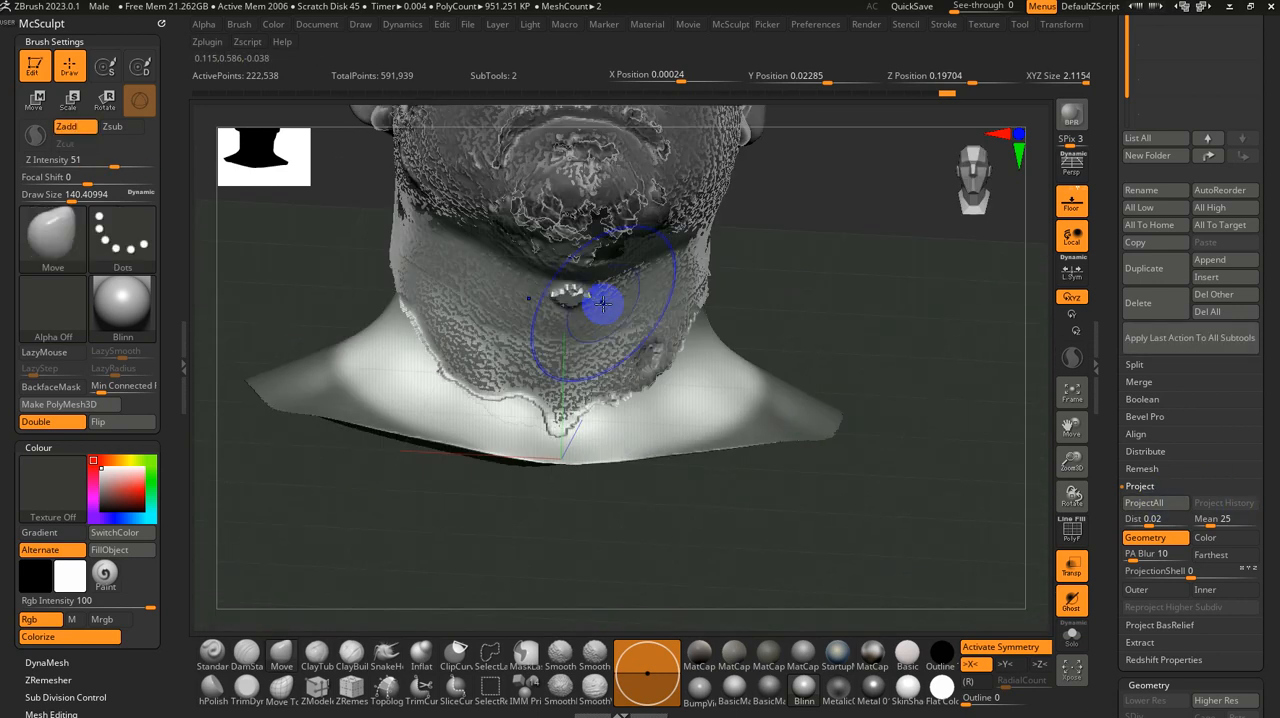
pyautogui.keyDown('ctrl'); pyautogui.click(660, 354); pyautogui.keyUp('ctrl')
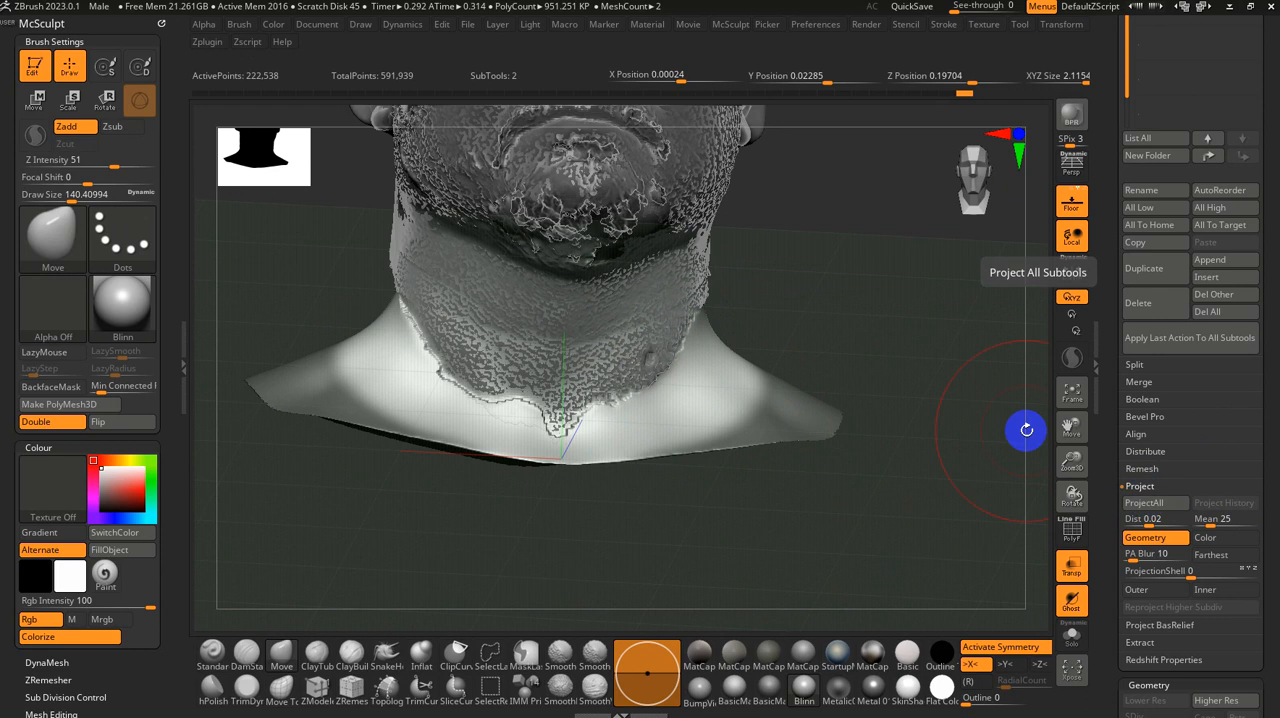
pyautogui.moveTo(957, 391)
pyautogui.mouseDown()
pyautogui.moveTo(874, 389)
pyautogui.moveTo(754, 331)
pyautogui.mouseUp()
pyautogui.moveTo(940, 316)
pyautogui.mouseDown()
pyautogui.moveTo(908, 297)
pyautogui.moveTo(951, 294)
pyautogui.moveTo(903, 303)
pyautogui.moveTo(944, 279)
pyautogui.moveTo(903, 303)
pyautogui.moveTo(797, 314)
pyautogui.mouseUp()
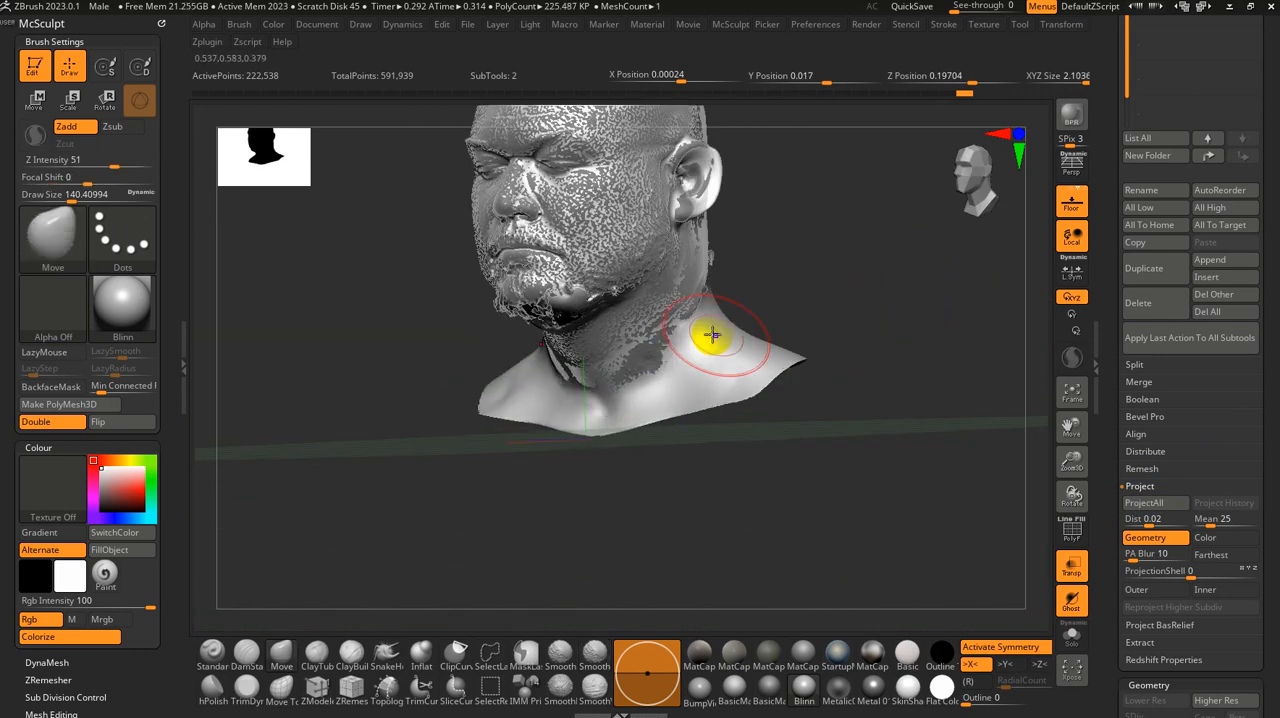
# Step: Undo the last neck edit and project the neck onto the scan again, blending the lower neck with Smooth Stronger
pyautogui.hotkey('ctrl', 'z')
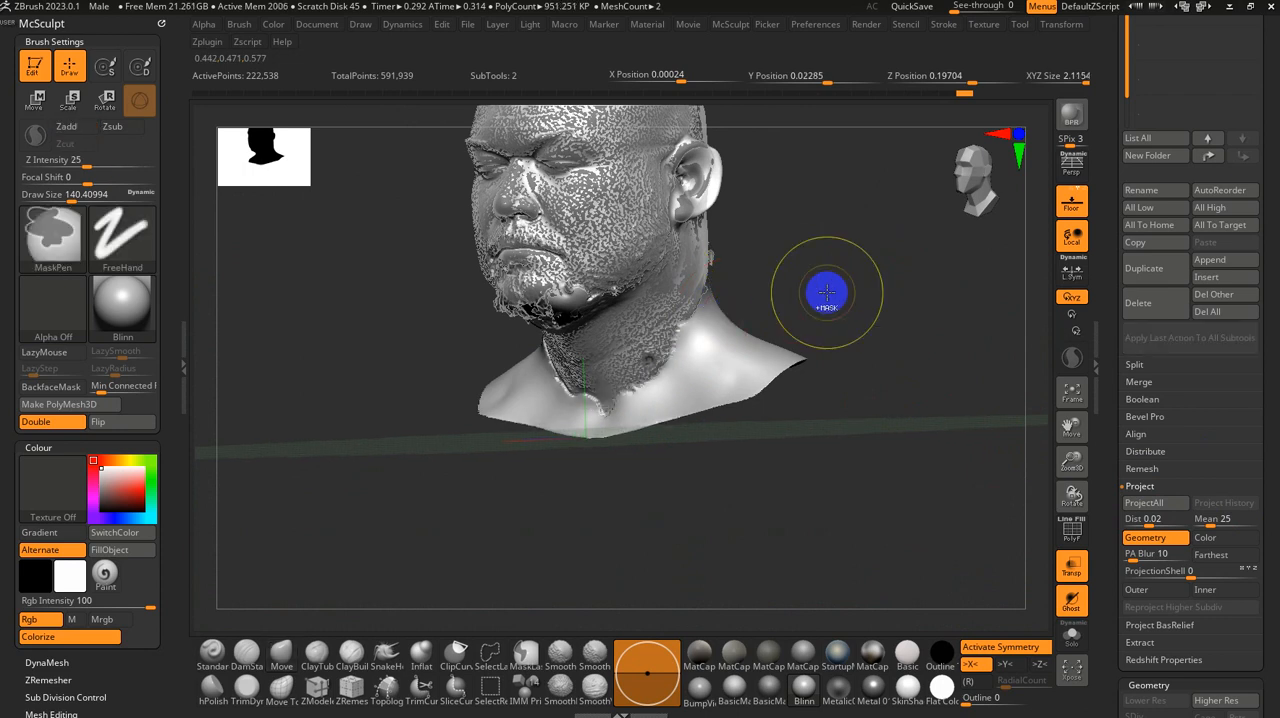
pyautogui.keyDown('shift'); pyautogui.moveTo(610, 418); pyautogui.dragTo(666, 372); pyautogui.keyUp('shift')
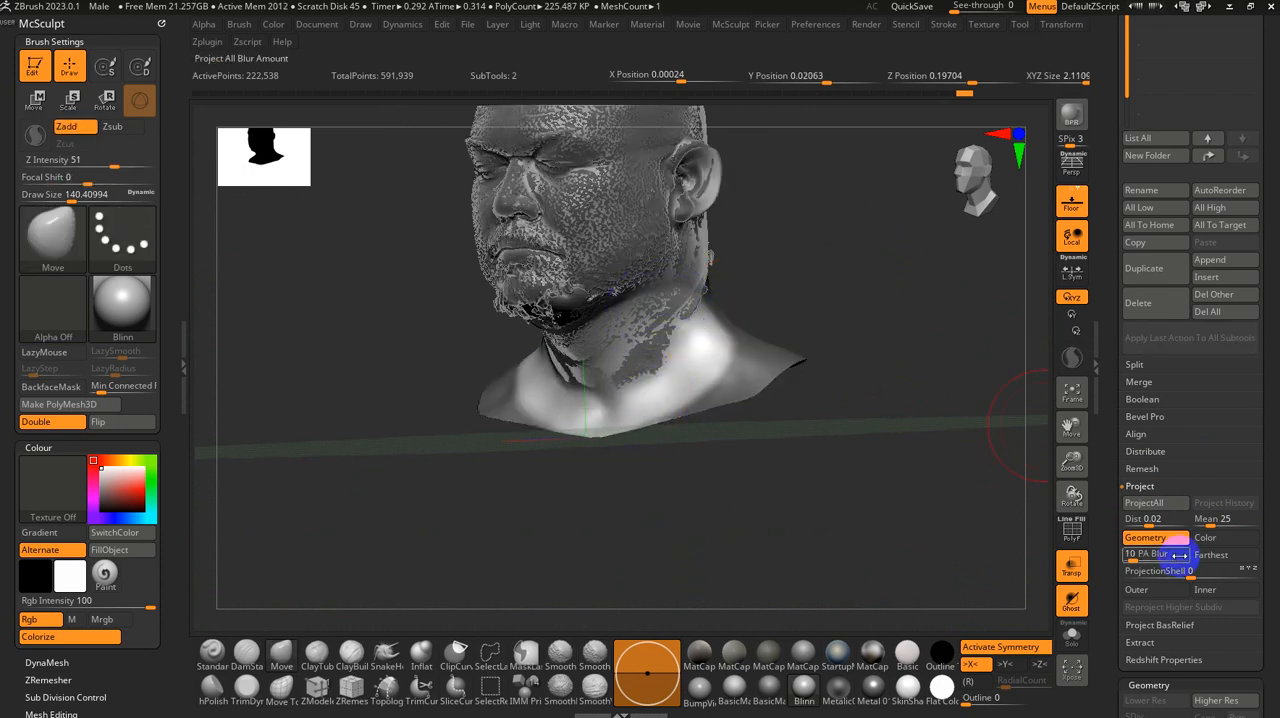
pyautogui.click(1158, 502)
pyautogui.keyDown('shift'); pyautogui.moveTo(708, 397); pyautogui.dragTo(647, 390); pyautogui.keyUp('shift')
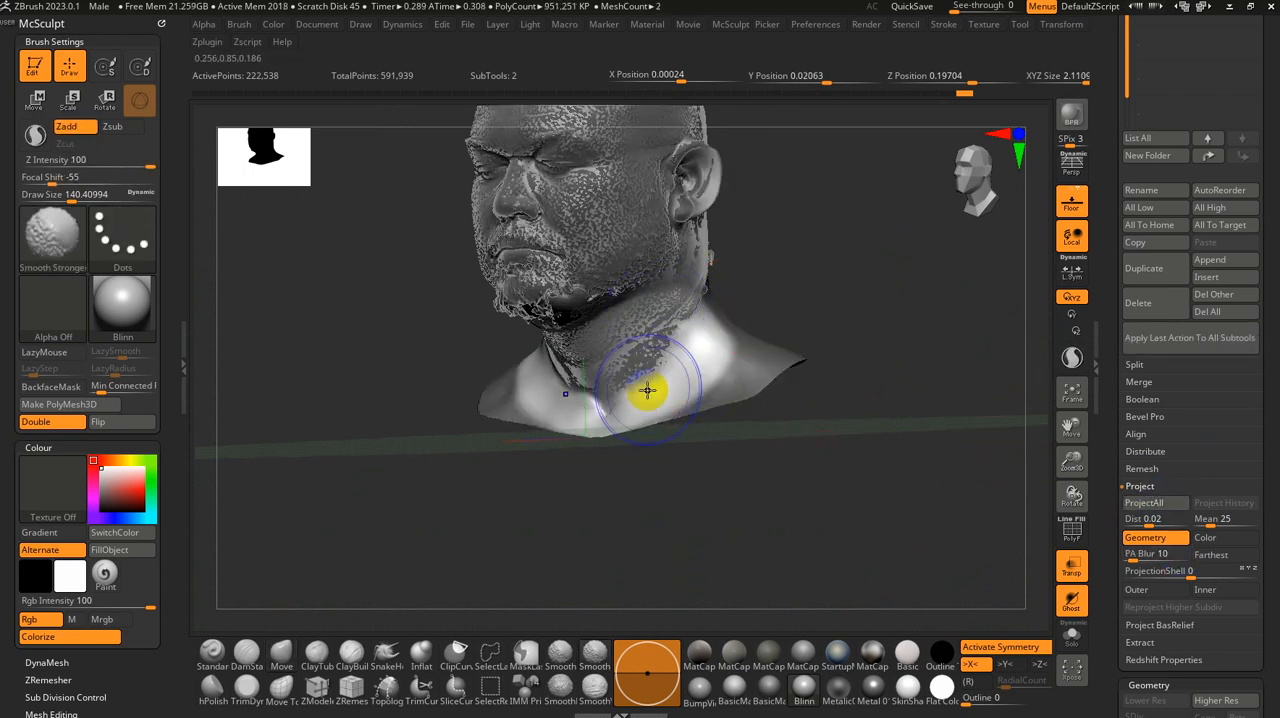
# Step: Fit the side and back of the neck to the scan with the Move brush at about 192 and run ProjectAll
pyautogui.moveTo(754, 506); pyautogui.dragTo(668, 323)
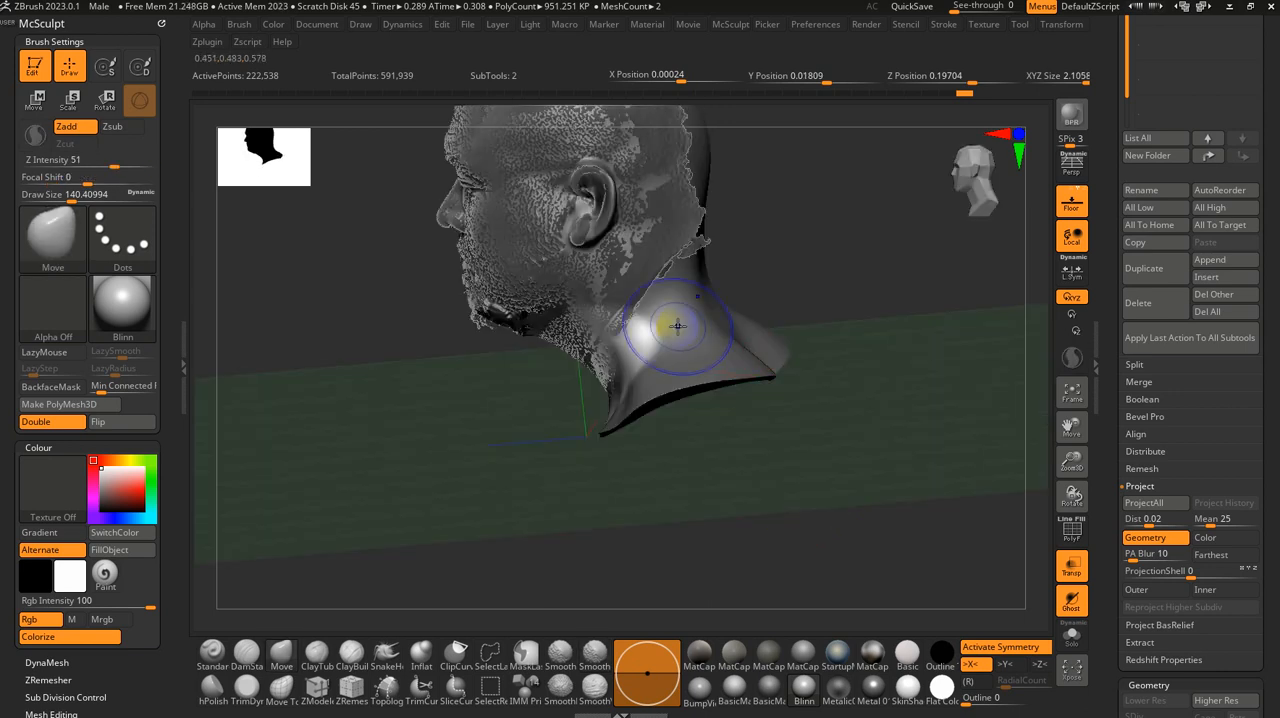
pyautogui.moveTo(934, 346); pyautogui.dragTo(760, 411)
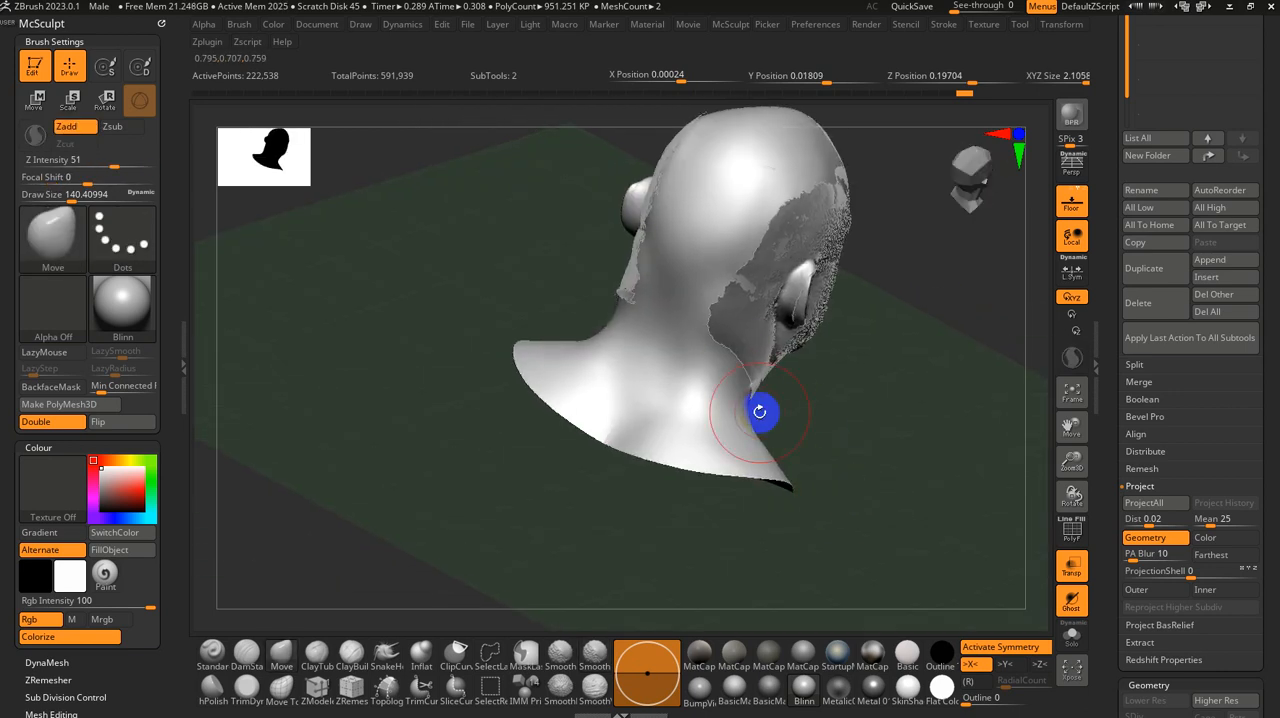
pyautogui.moveTo(752, 358); pyautogui.dragTo(765, 443)
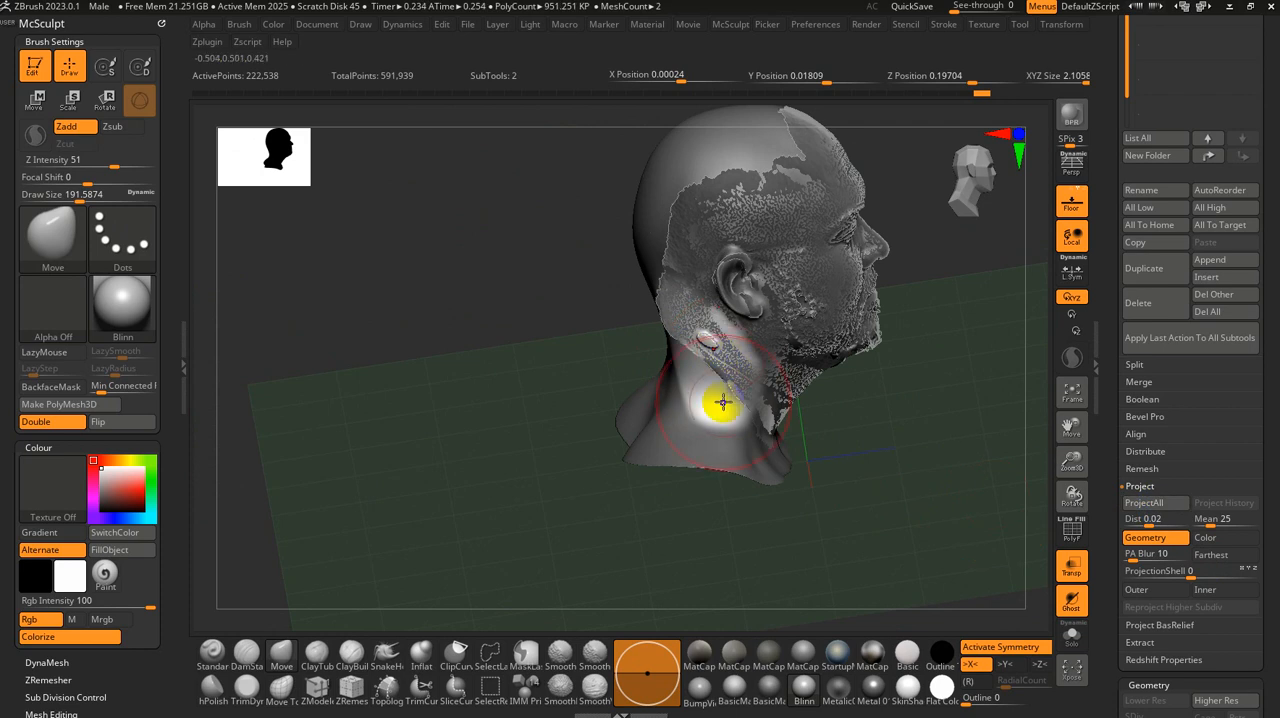
pyautogui.click(1200, 519)
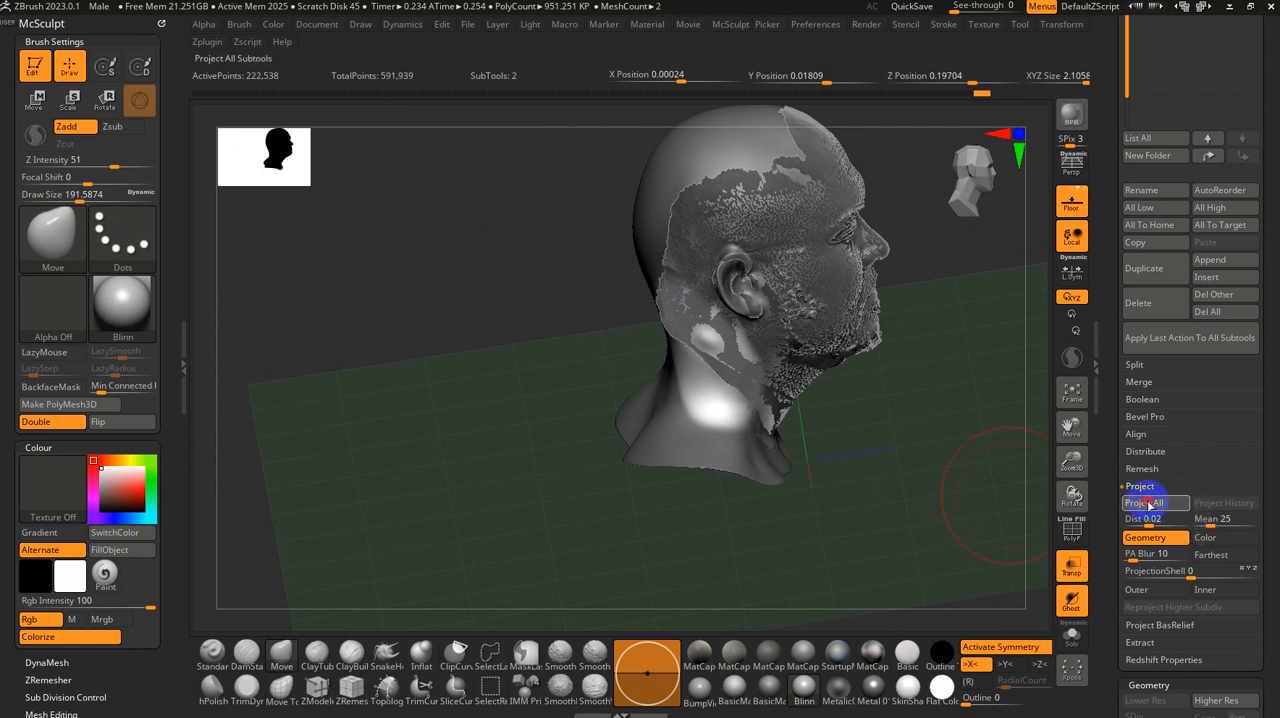
# Step: Rework the left side of the neck behind the ear with a brush of about 145 and run ProjectAll again
pyautogui.moveTo(934, 452); pyautogui.dragTo(850, 459)
pyautogui.press('s')
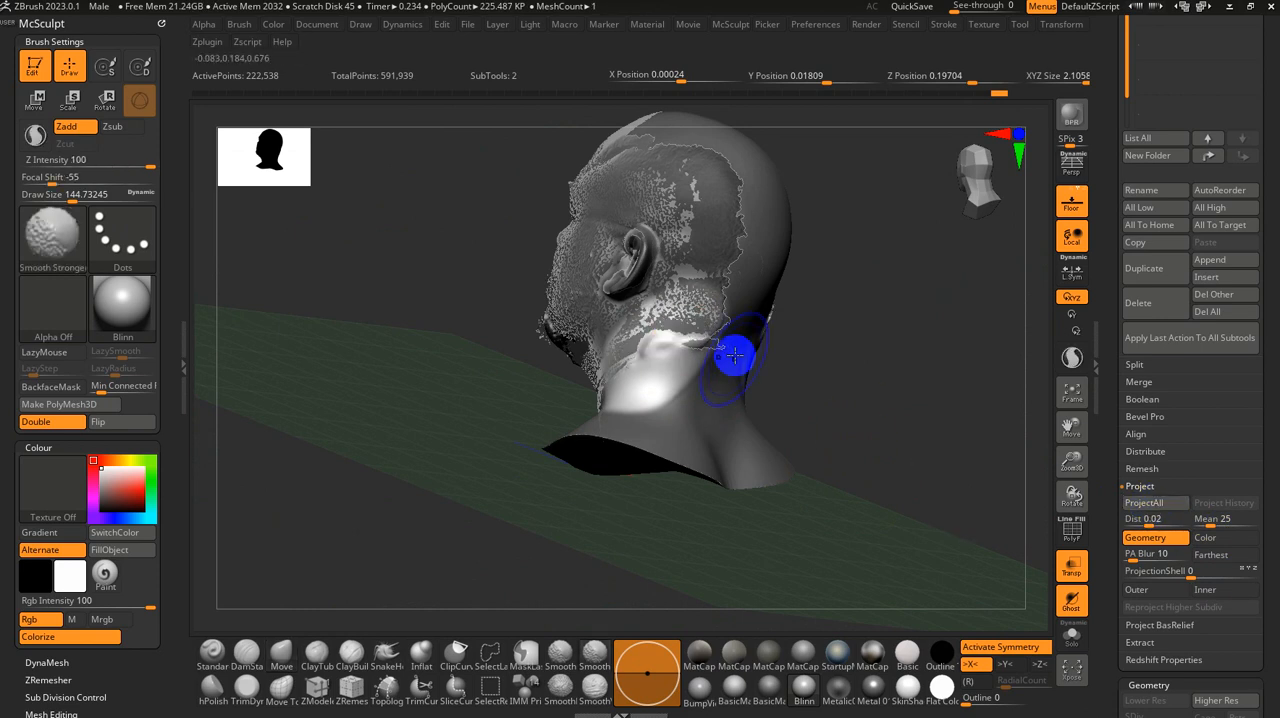
pyautogui.moveTo(891, 411); pyautogui.dragTo(771, 343)
pyautogui.moveTo(608, 366); pyautogui.dragTo(699, 380)
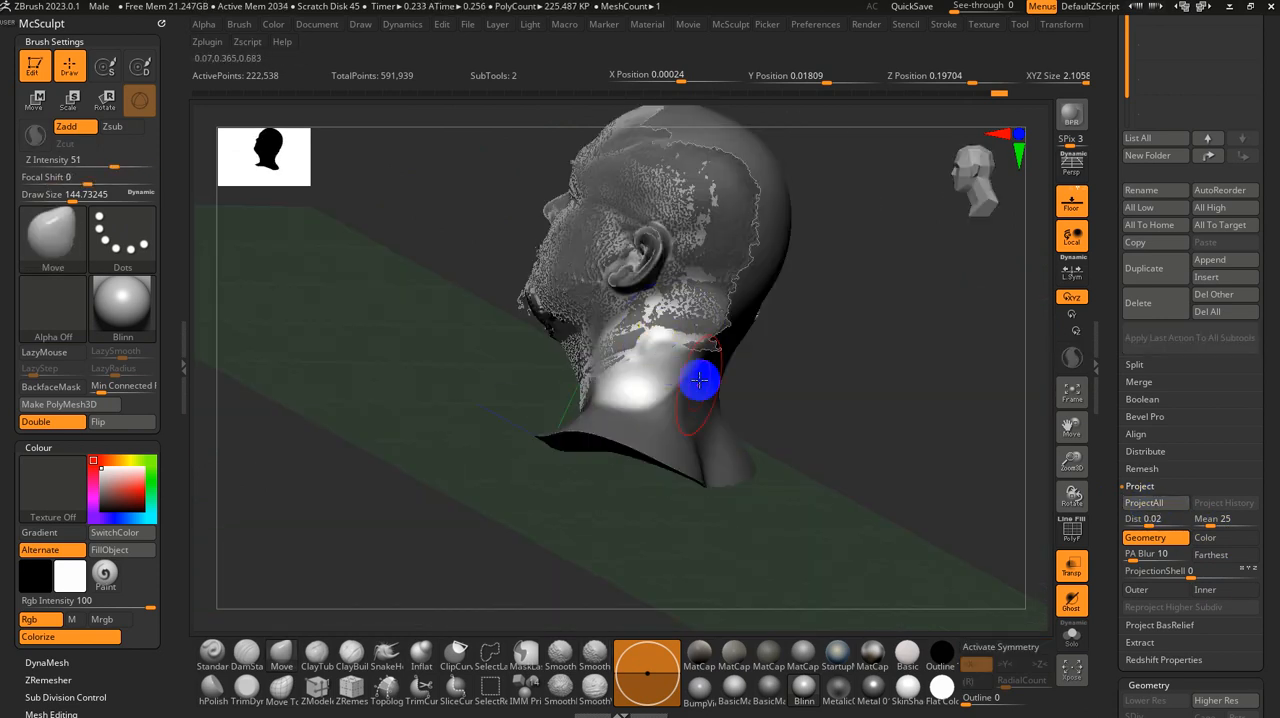
pyautogui.click(1128, 505)
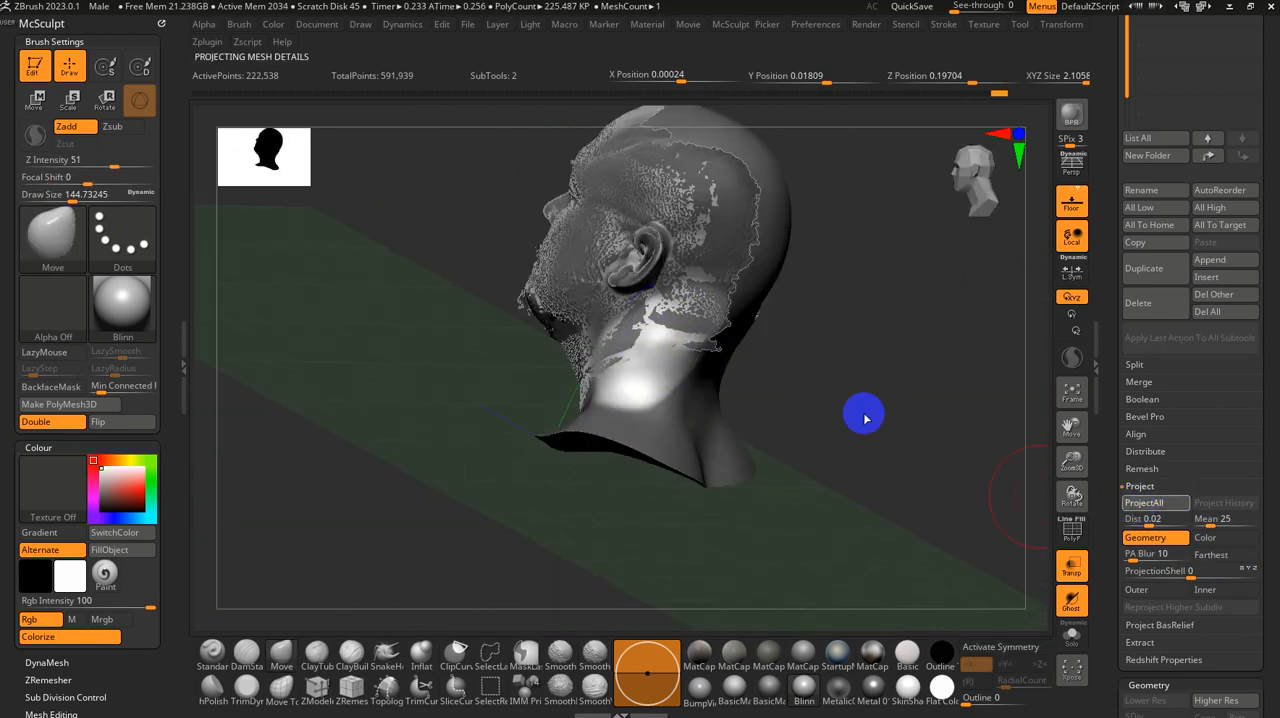
# Step: Refine the side of the neck below the left ear and isolate the base head with Solo
pyautogui.keyDown('alt'); pyautogui.moveTo(806, 383); pyautogui.dragTo(800, 425); pyautogui.keyUp('alt')
pyautogui.click(1073, 494)
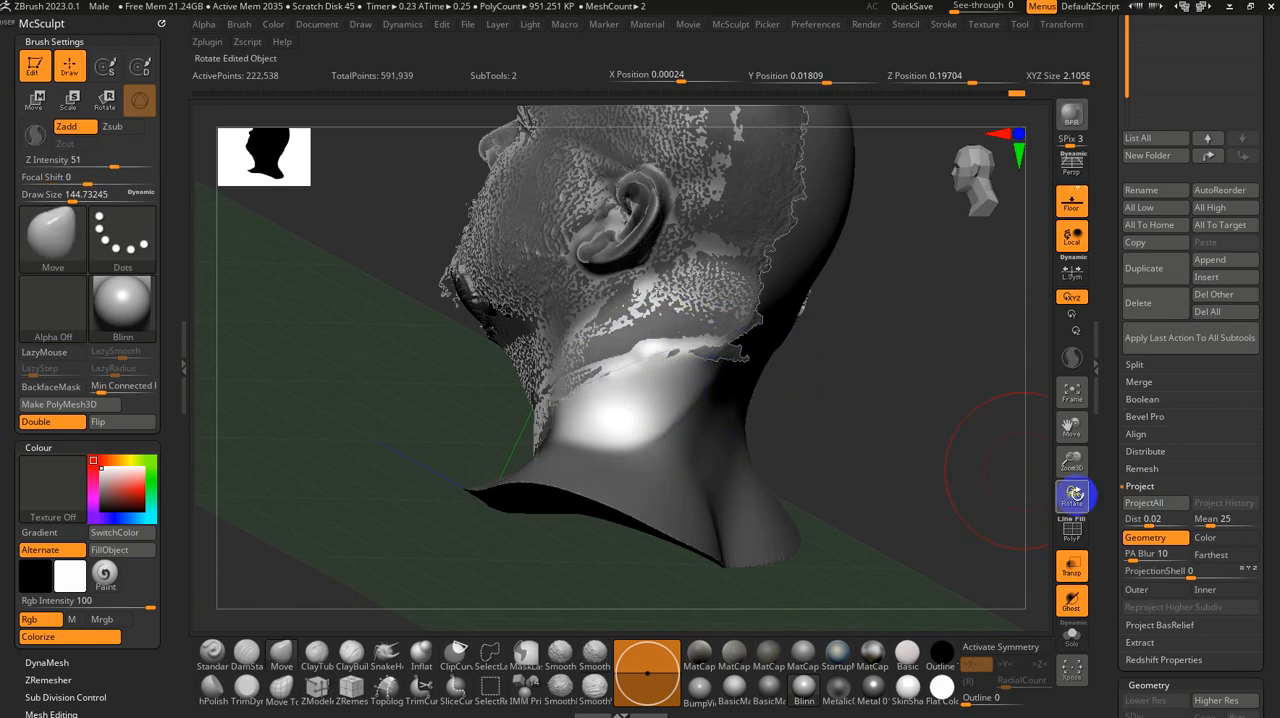
pyautogui.moveTo(640, 369)
pyautogui.keyDown('shift'); pyautogui.mouseDown()
pyautogui.moveTo(625, 365)
pyautogui.moveTo(630, 387)
pyautogui.mouseUp(); pyautogui.keyUp('shift')
pyautogui.moveTo(895, 426)
pyautogui.mouseDown()
pyautogui.moveTo(823, 430)
pyautogui.moveTo(931, 380)
pyautogui.moveTo(831, 314)
pyautogui.moveTo(909, 383)
pyautogui.moveTo(942, 357)
pyautogui.moveTo(980, 394)
pyautogui.moveTo(863, 429)
pyautogui.moveTo(974, 451)
pyautogui.moveTo(825, 378)
pyautogui.mouseUp()
pyautogui.click(1071, 634)
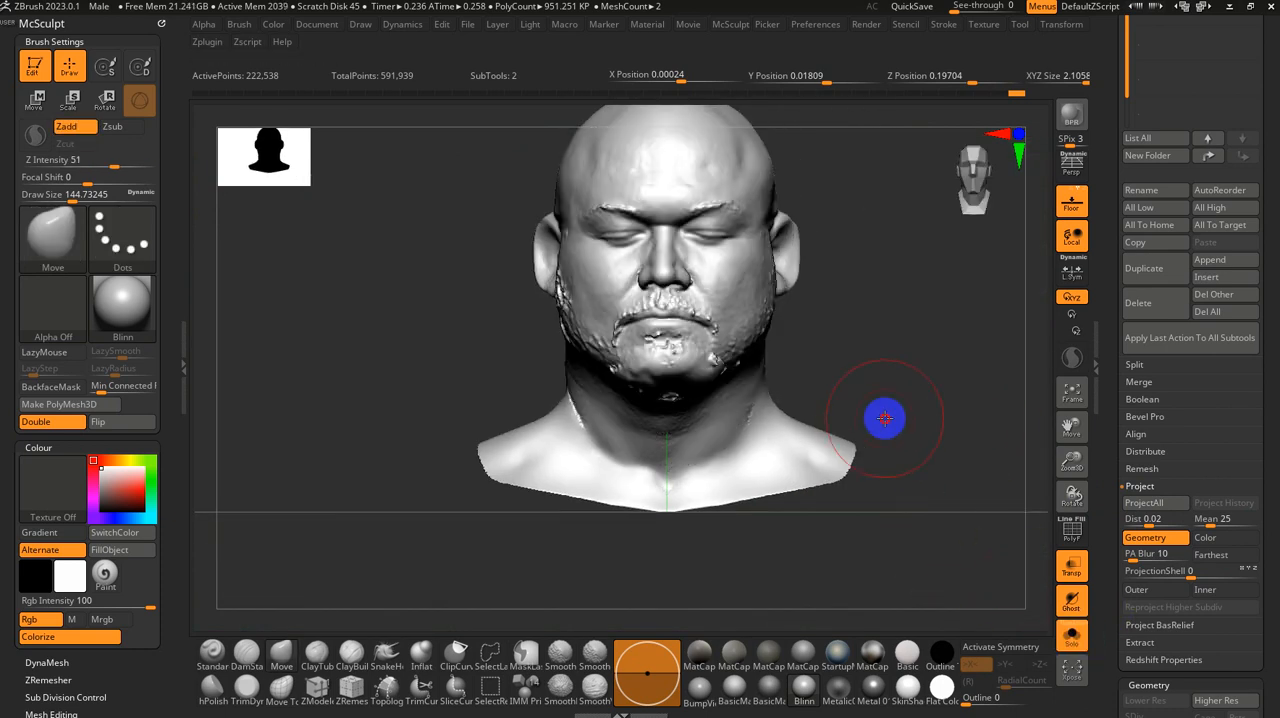
# Step: Smooth the projection bumps on the back of the head and behind both ears with Smooth Stronger
pyautogui.moveTo(883, 417); pyautogui.dragTo(923, 431)
pyautogui.moveTo(841, 502); pyautogui.dragTo(717, 474)
pyautogui.moveTo(851, 398); pyautogui.dragTo(757, 374)
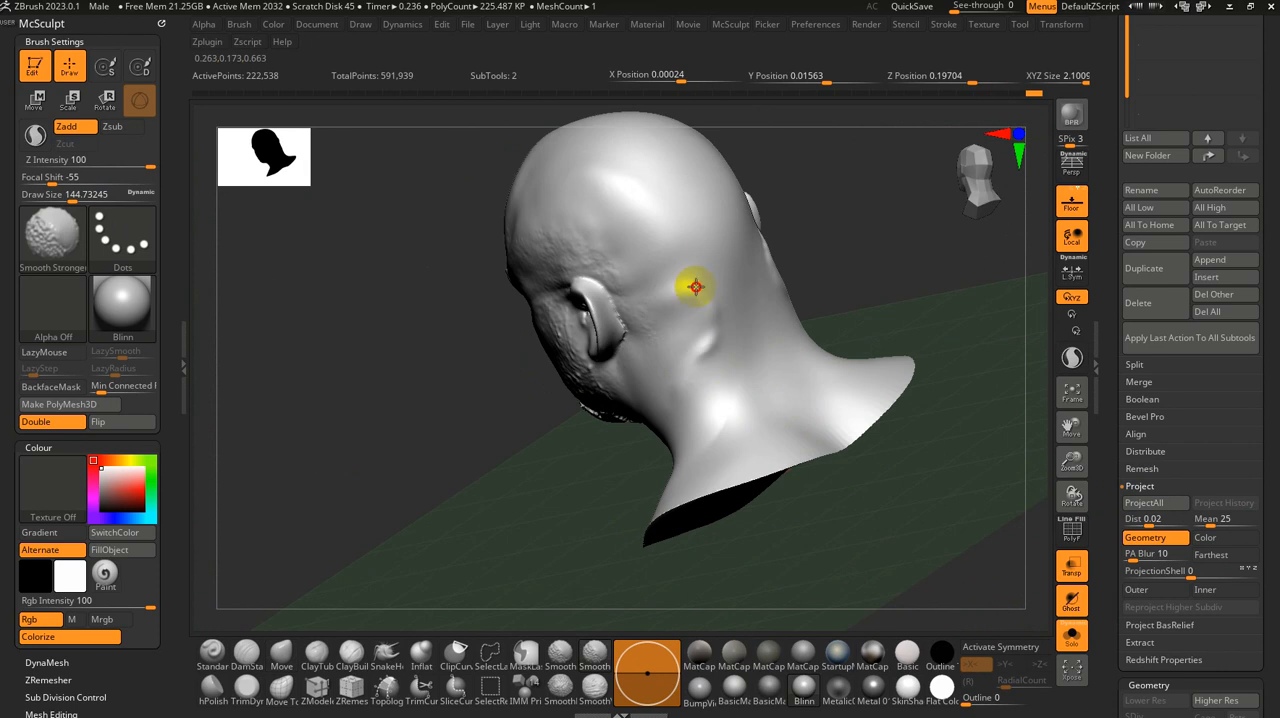
pyautogui.moveTo(705, 323); pyautogui.dragTo(762, 278)
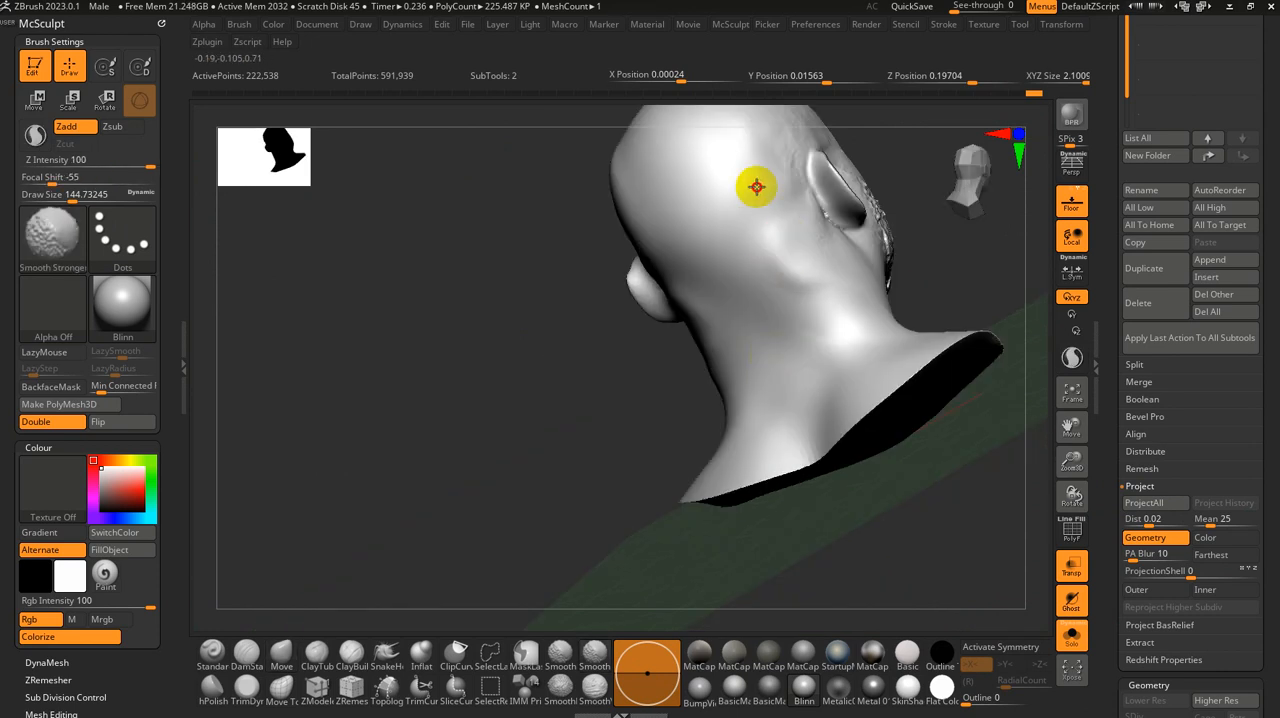
pyautogui.moveTo(756, 187)
pyautogui.mouseDown()
pyautogui.moveTo(563, 263)
pyautogui.moveTo(714, 309)
pyautogui.mouseUp()
pyautogui.moveTo(760, 220); pyautogui.dragTo(969, 378)
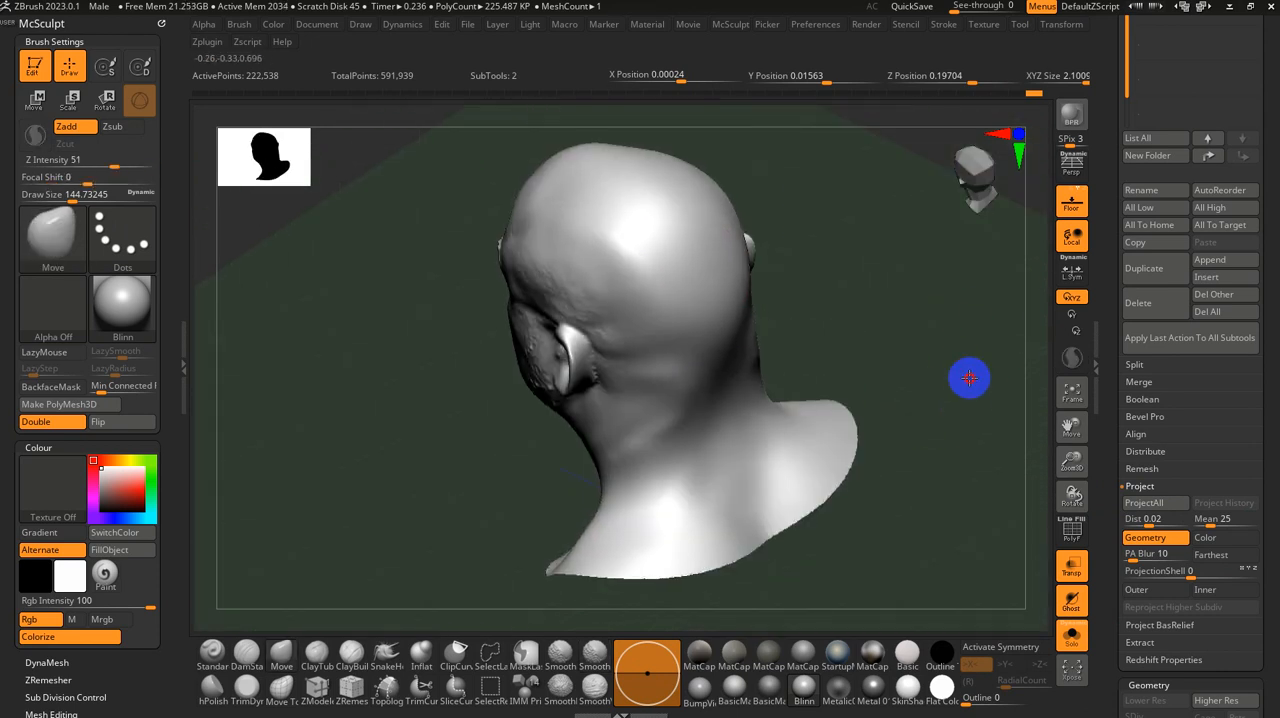
# Step: Smooth the scalp and the area behind the left ear with Smooth Stronger at a size of about 145
pyautogui.moveTo(969, 378)
pyautogui.keyDown('shift'); pyautogui.mouseDown(button='right')
pyautogui.moveTo(869, 354)
pyautogui.moveTo(903, 374)
pyautogui.moveTo(852, 385)
pyautogui.mouseUp(button='right'); pyautogui.keyUp('shift')
pyautogui.keyDown('shift'); pyautogui.moveTo(623, 231); pyautogui.dragTo(620, 232); pyautogui.keyUp('shift')
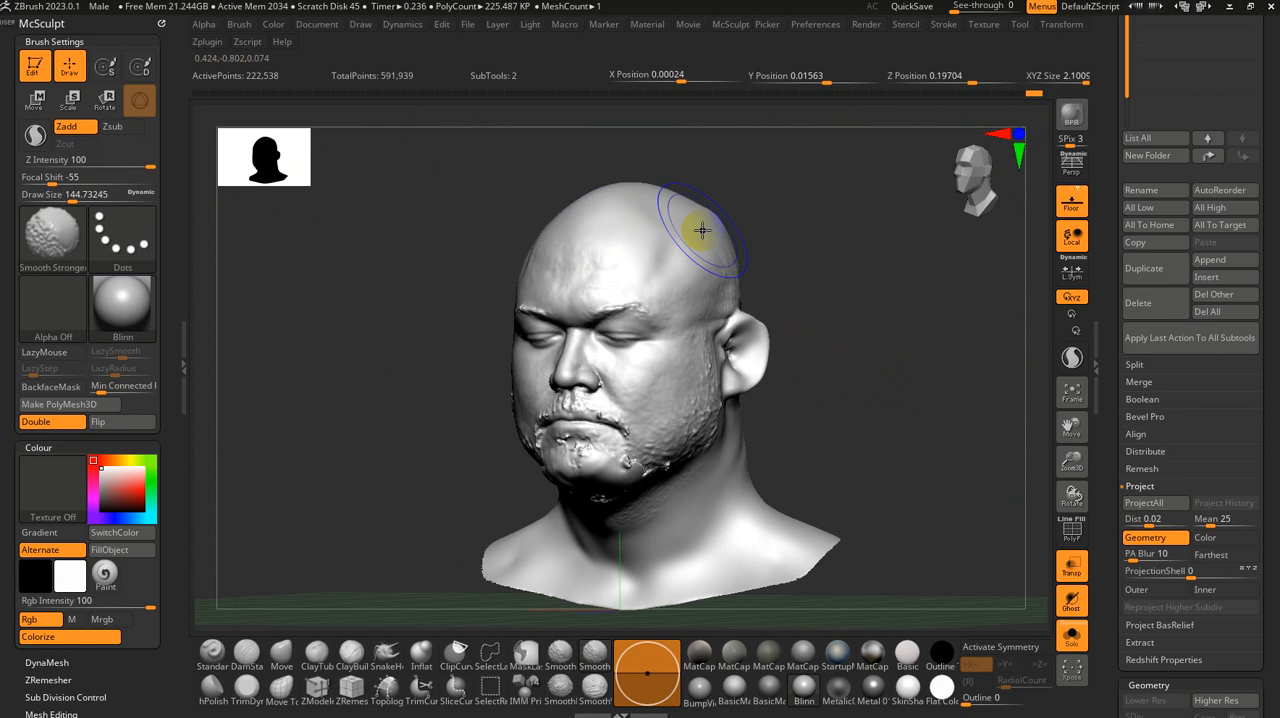
pyautogui.moveTo(702, 230); pyautogui.dragTo(790, 204, button='right')
pyautogui.moveTo(911, 311); pyautogui.dragTo(860, 306, button='right')
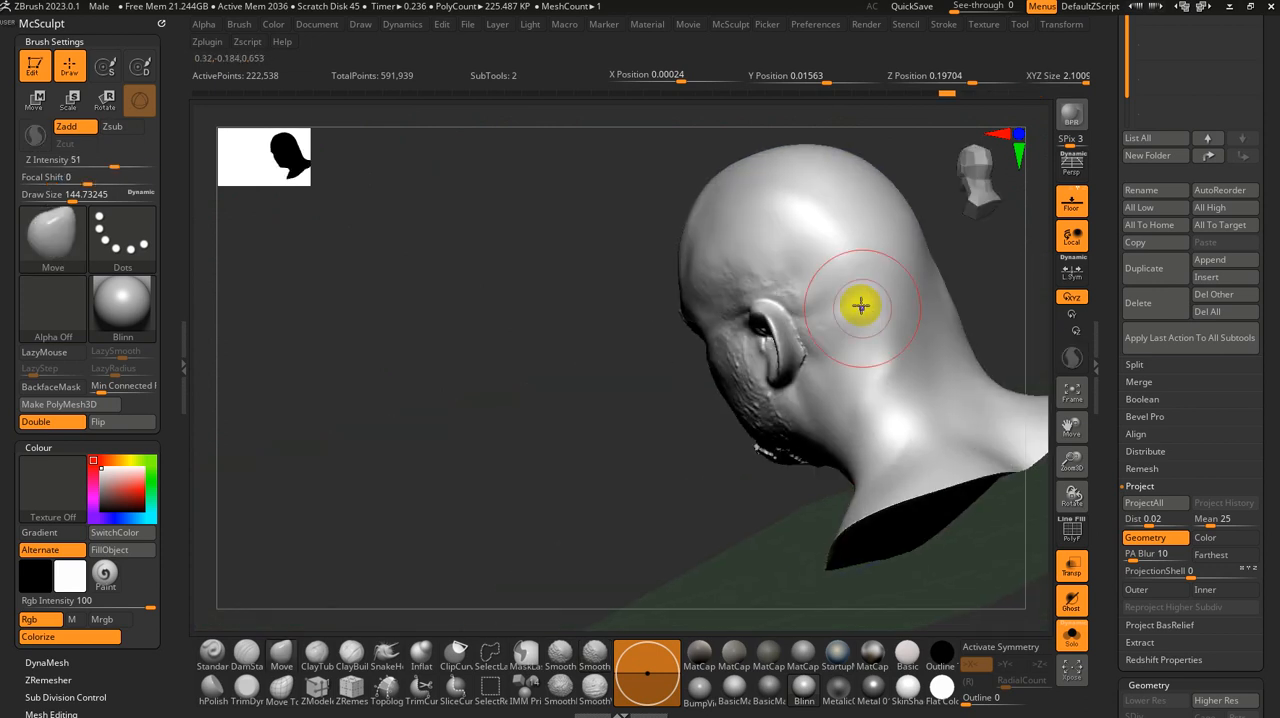
pyautogui.moveTo(855, 317)
pyautogui.keyDown('shift'); pyautogui.mouseDown()
pyautogui.moveTo(917, 323)
pyautogui.moveTo(904, 431)
pyautogui.mouseUp(); pyautogui.keyUp('shift')
pyautogui.keyDown('shift'); pyautogui.moveTo(771, 475); pyautogui.dragTo(880, 463, button='right'); pyautogui.keyUp('shift')
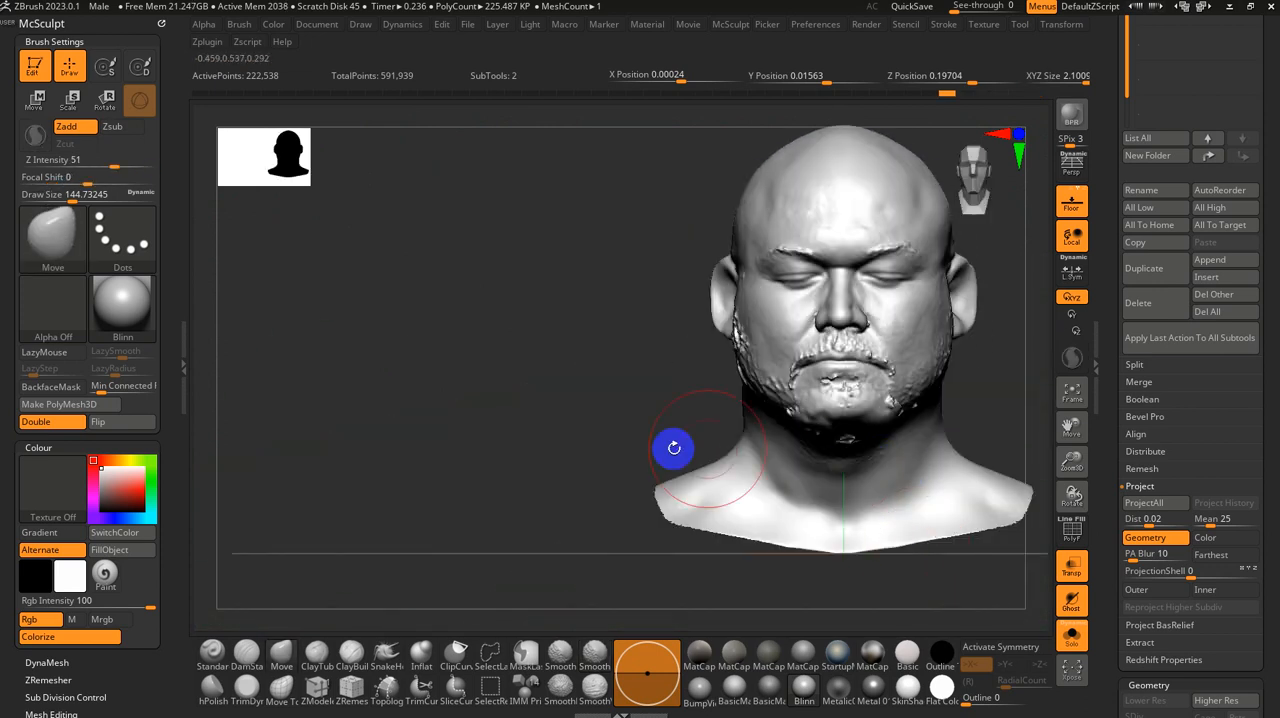
# Step: Smooth the front of the lower neck and its bottom edge with Smooth Stronger
pyautogui.keyDown('alt'); pyautogui.moveTo(672, 448); pyautogui.dragTo(450, 288, button='right'); pyautogui.keyUp('alt')
pyautogui.moveTo(886, 478); pyautogui.dragTo(806, 486, button='right')
pyautogui.moveTo(654, 324)
pyautogui.keyDown('shift'); pyautogui.mouseDown()
pyautogui.moveTo(696, 327)
pyautogui.moveTo(592, 394)
pyautogui.mouseUp(); pyautogui.keyUp('shift')
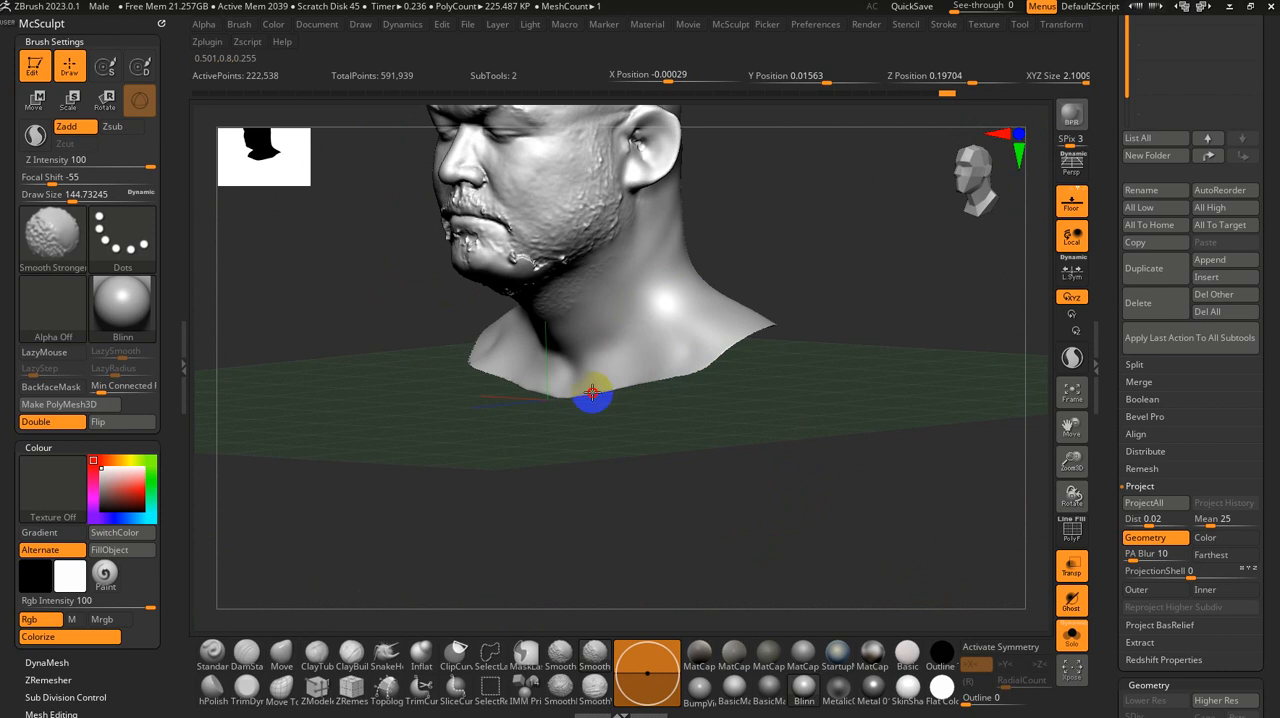
pyautogui.keyDown('shift'); pyautogui.moveTo(515, 356); pyautogui.dragTo(486, 343); pyautogui.keyUp('shift')
pyautogui.moveTo(651, 491); pyautogui.dragTo(616, 366, button='right')
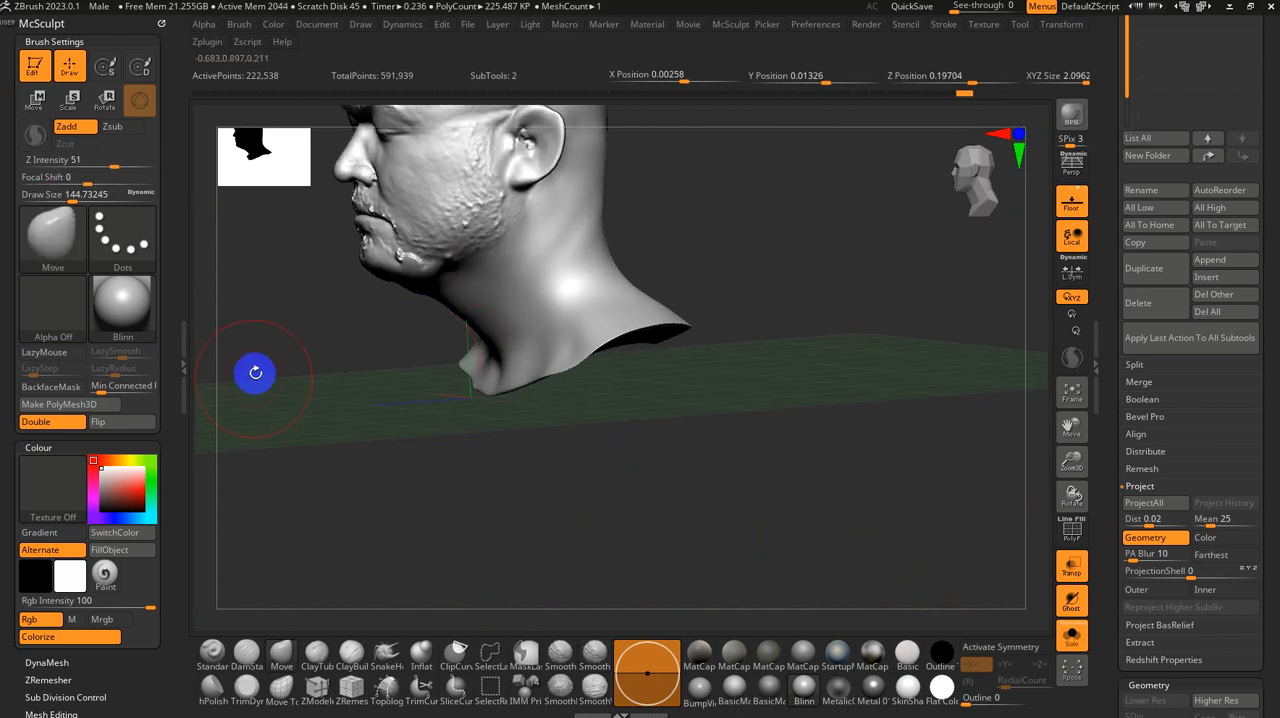
pyautogui.moveTo(254, 374)
pyautogui.mouseDown(button='right')
pyautogui.moveTo(891, 531)
pyautogui.moveTo(873, 467)
pyautogui.moveTo(931, 420)
pyautogui.mouseUp(button='right')
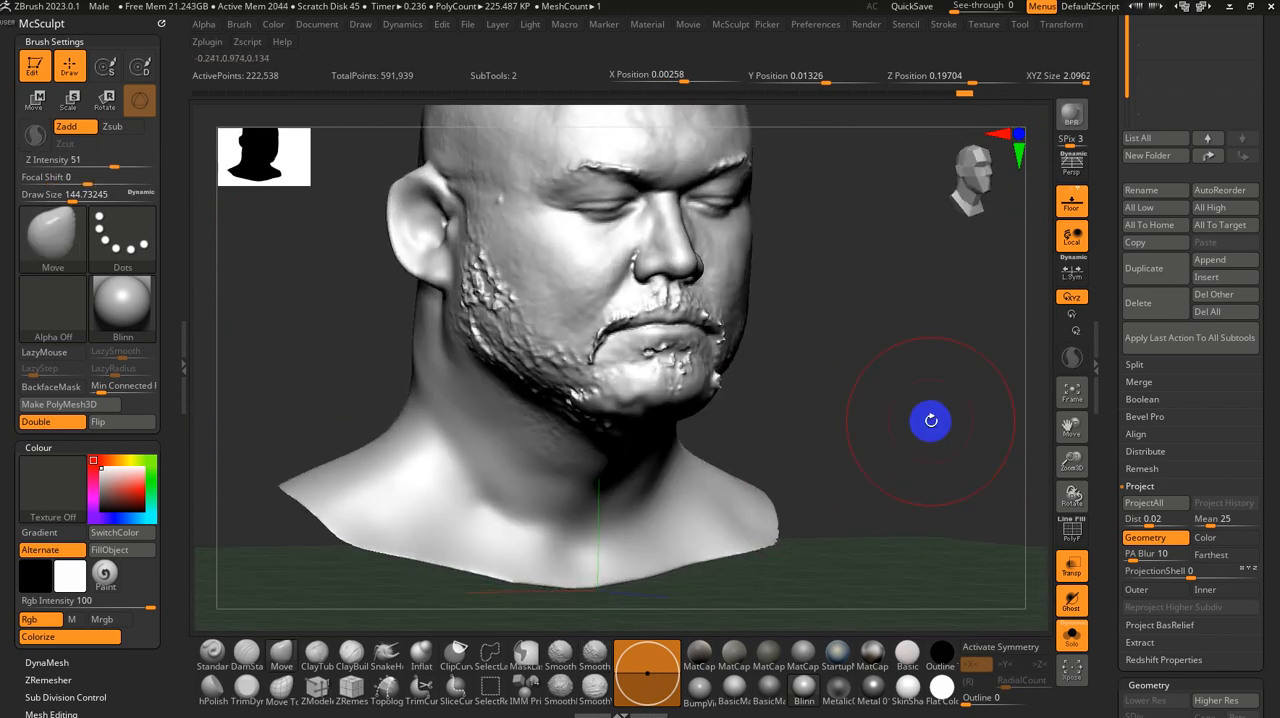
# Step: Smooth the rough beard surface on the right cheek and jaw with Smooth Stronger at about 87
pyautogui.press('s')
pyautogui.moveTo(915, 417); pyautogui.dragTo(863, 397)
pyautogui.press('s')
pyautogui.moveTo(863, 397)
pyautogui.keyDown('ctrl'); pyautogui.mouseDown(button='right')
pyautogui.moveTo(872, 453)
pyautogui.moveTo(883, 434)
pyautogui.moveTo(862, 425)
pyautogui.mouseUp(button='right'); pyautogui.keyUp('ctrl')
pyautogui.moveTo(566, 300)
pyautogui.keyDown('shift'); pyautogui.mouseDown()
pyautogui.moveTo(520, 247)
pyautogui.moveTo(536, 243)
pyautogui.moveTo(528, 218)
pyautogui.mouseUp(); pyautogui.keyUp('shift')
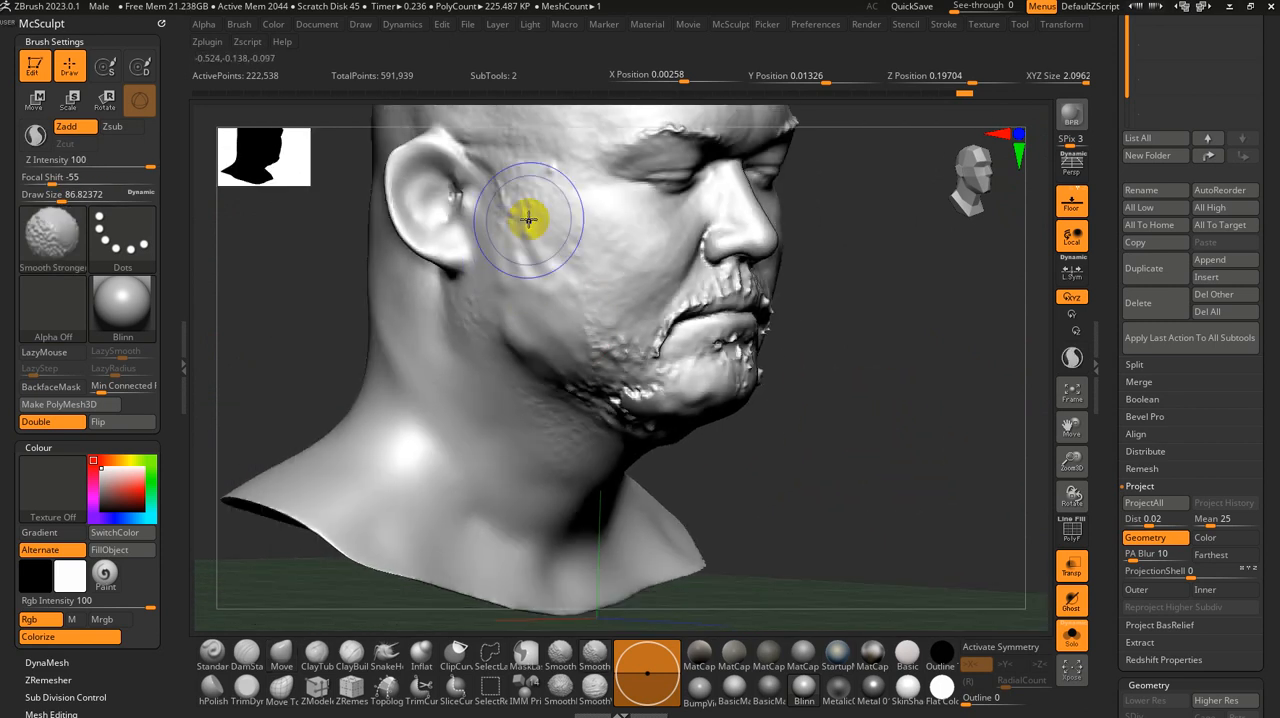
pyautogui.keyDown('shift'); pyautogui.moveTo(523, 325); pyautogui.dragTo(622, 405); pyautogui.keyUp('shift')
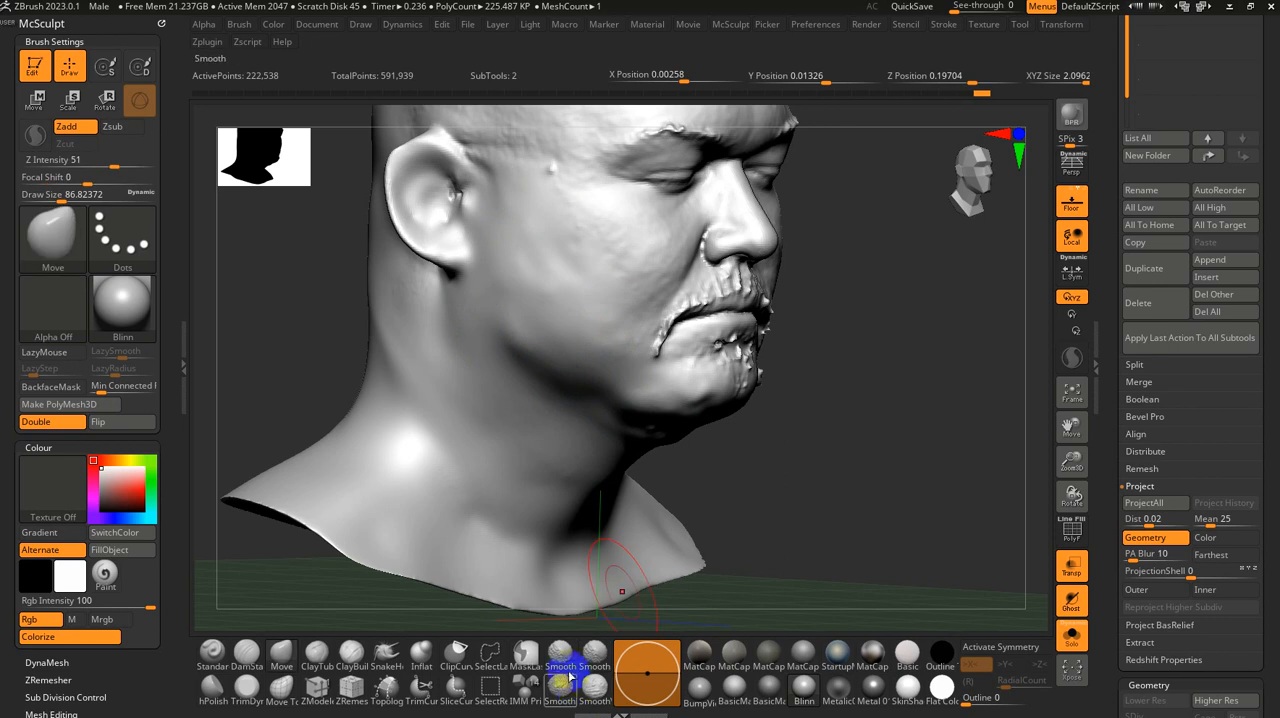
# Step: Switch to the regular Smooth brush at about 35 and smooth the moustache, mouth corners and chin
pyautogui.moveTo(654, 606)
pyautogui.mouseDown()
pyautogui.moveTo(771, 443)
pyautogui.moveTo(757, 419)
pyautogui.mouseUp()
pyautogui.press('s')
pyautogui.moveTo(894, 428)
pyautogui.keyDown('shift'); pyautogui.mouseDown()
pyautogui.moveTo(911, 397)
pyautogui.moveTo(789, 487)
pyautogui.mouseUp(); pyautogui.keyUp('shift')
pyautogui.press('s')
pyautogui.moveTo(672, 437); pyautogui.dragTo(648, 415)
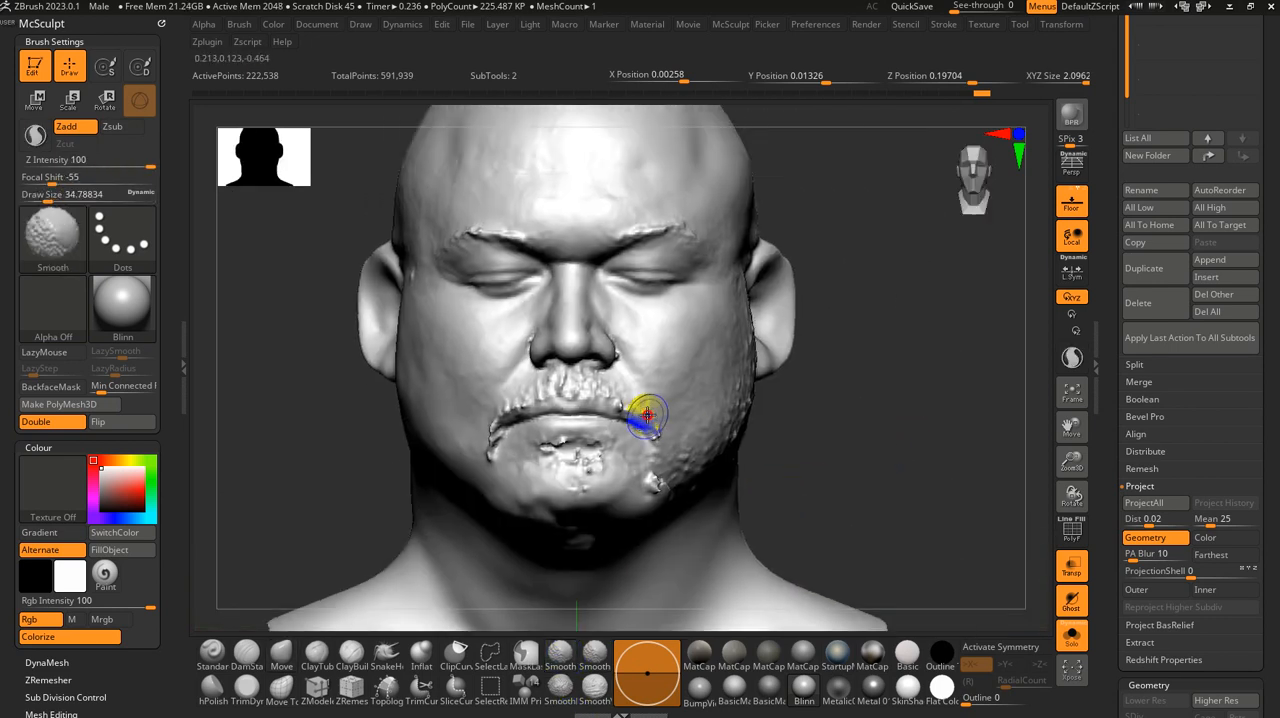
pyautogui.moveTo(849, 463)
pyautogui.keyDown('alt'); pyautogui.mouseDown()
pyautogui.moveTo(849, 526)
pyautogui.moveTo(800, 524)
pyautogui.mouseUp(); pyautogui.keyUp('alt')
pyautogui.moveTo(684, 452)
pyautogui.keyDown('shift'); pyautogui.mouseDown()
pyautogui.moveTo(671, 418)
pyautogui.moveTo(509, 372)
pyautogui.mouseUp(); pyautogui.keyUp('shift')
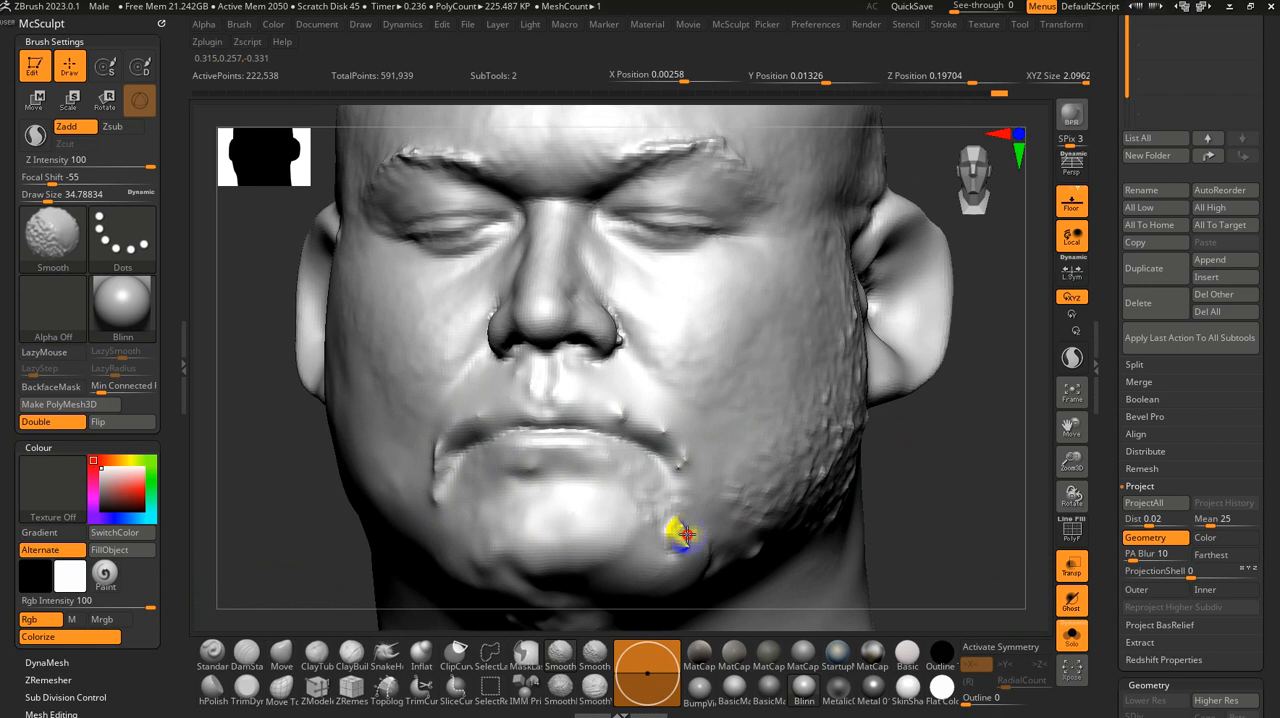
# Step: Smooth the beard texture on the left cheek and jawline with the Smooth brush at about 116
pyautogui.moveTo(945, 455)
pyautogui.mouseDown()
pyautogui.moveTo(869, 406)
pyautogui.moveTo(682, 385)
pyautogui.mouseUp()
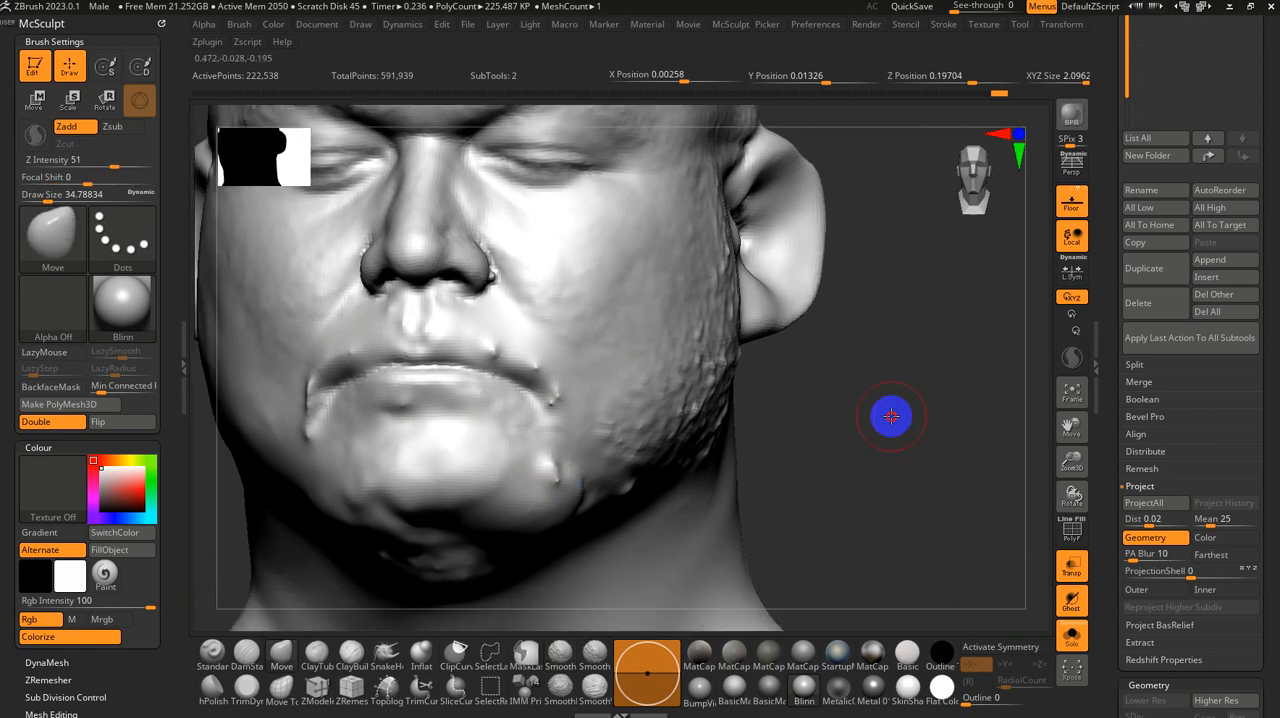
pyautogui.moveTo(891, 416); pyautogui.dragTo(509, 229)
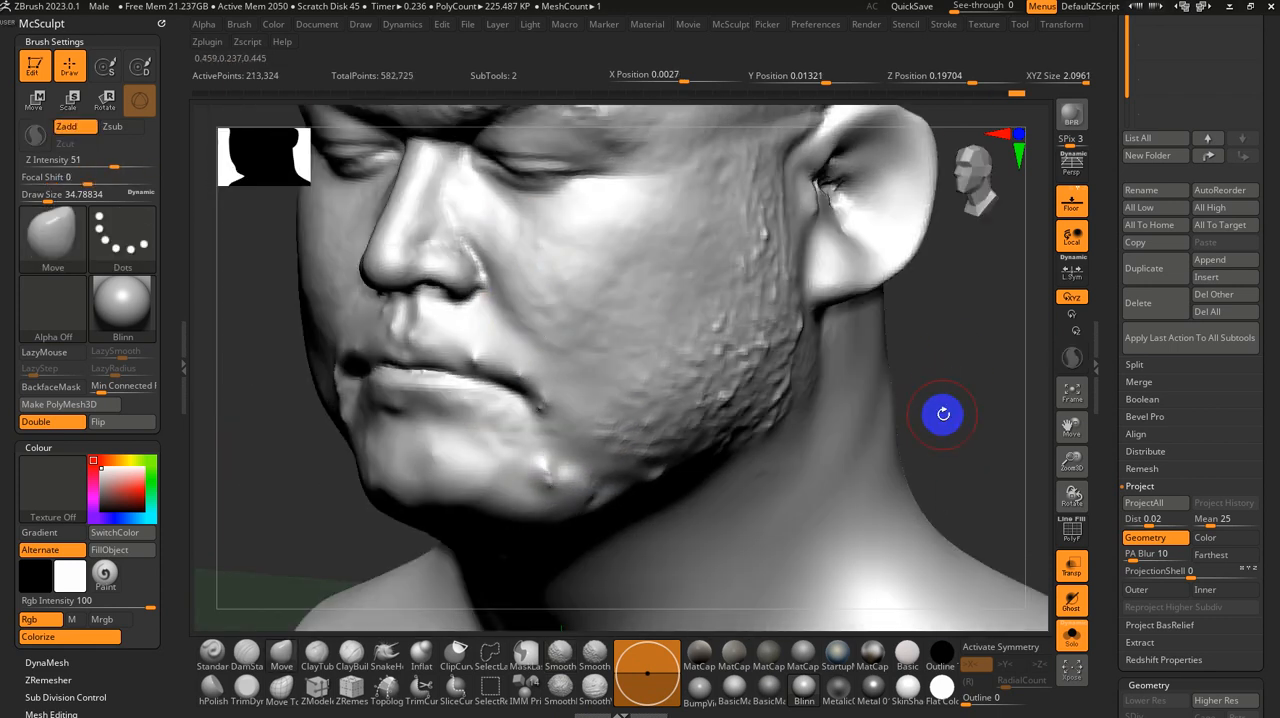
pyautogui.moveTo(943, 414)
pyautogui.mouseDown()
pyautogui.moveTo(937, 366)
pyautogui.moveTo(903, 434)
pyautogui.moveTo(912, 440)
pyautogui.mouseUp()
pyautogui.press('s')
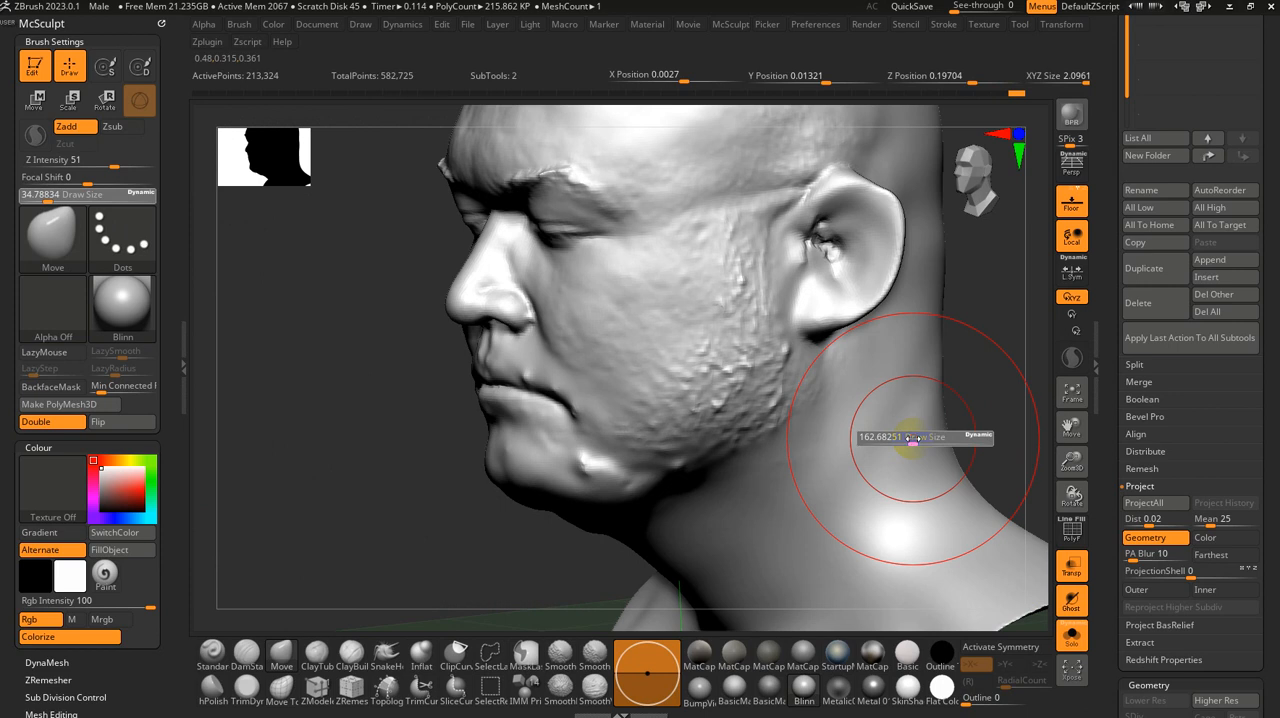
pyautogui.press('s')
pyautogui.moveTo(794, 375); pyautogui.dragTo(787, 375)
pyautogui.keyDown('shift'); pyautogui.moveTo(740, 266); pyautogui.dragTo(741, 370); pyautogui.keyUp('shift')
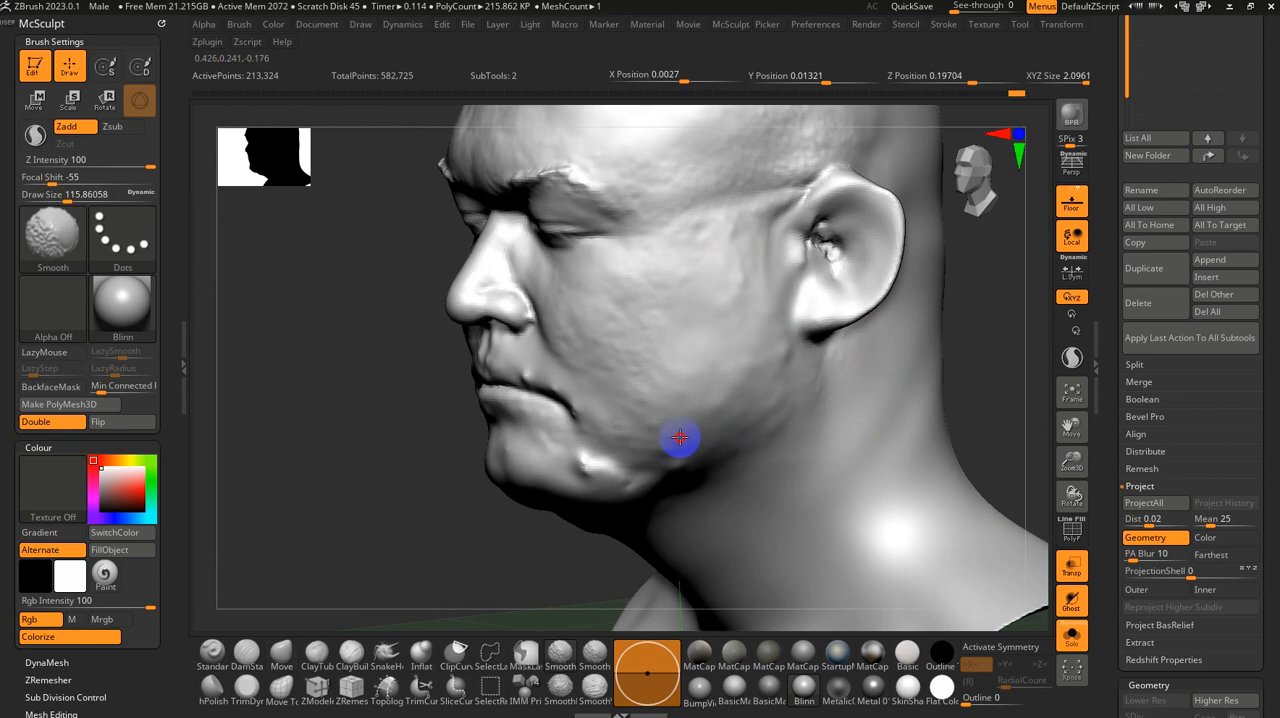
pyautogui.keyDown('shift'); pyautogui.moveTo(680, 437); pyautogui.dragTo(679, 458); pyautogui.keyUp('shift')
# Step: Smooth the bumps on the underside of the chin with the Smooth brush at a size of about 108
pyautogui.moveTo(457, 569)
pyautogui.mouseDown()
pyautogui.moveTo(511, 471)
pyautogui.moveTo(553, 466)
pyautogui.mouseUp()
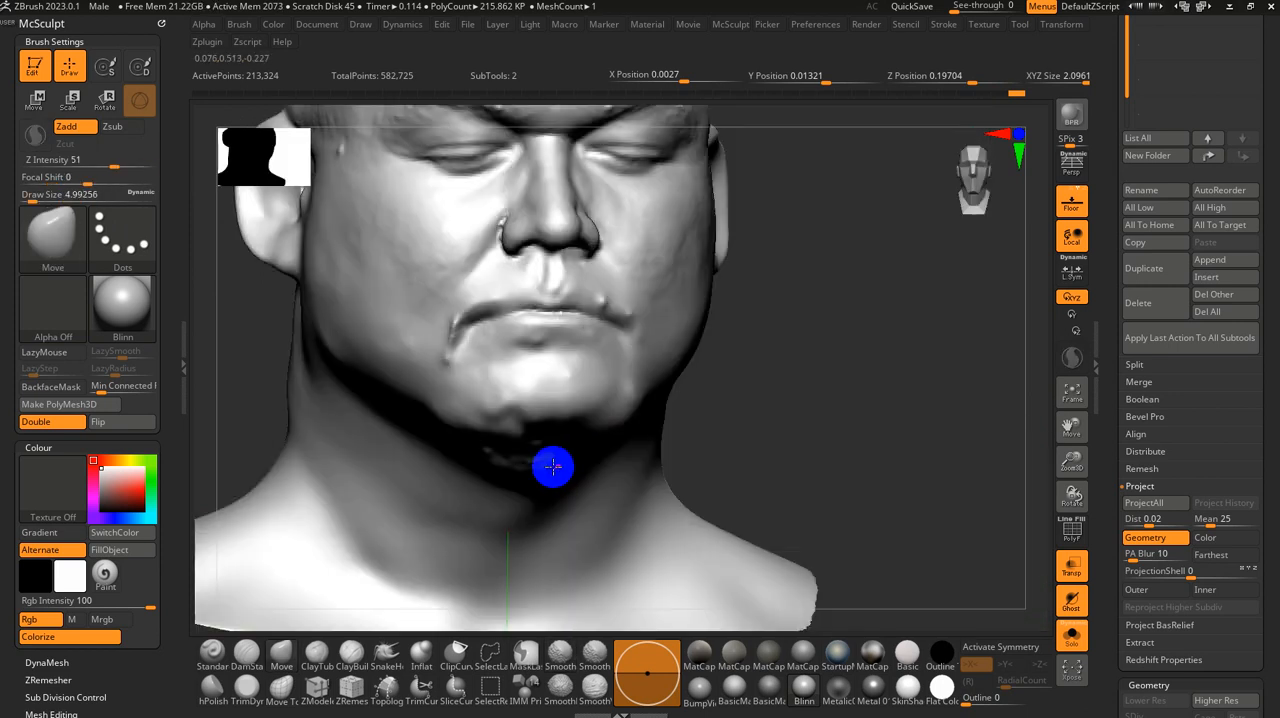
pyautogui.press('s')
pyautogui.press('s')
pyautogui.moveTo(743, 447); pyautogui.dragTo(753, 447)
pyautogui.moveTo(836, 468)
pyautogui.mouseDown()
pyautogui.moveTo(863, 383)
pyautogui.moveTo(897, 498)
pyautogui.moveTo(877, 535)
pyautogui.moveTo(889, 538)
pyautogui.mouseUp()
pyautogui.press('s')
pyautogui.press('s')
pyautogui.moveTo(534, 458); pyautogui.dragTo(548, 459)
pyautogui.keyDown('shift'); pyautogui.moveTo(548, 460); pyautogui.dragTo(531, 454); pyautogui.keyUp('shift')
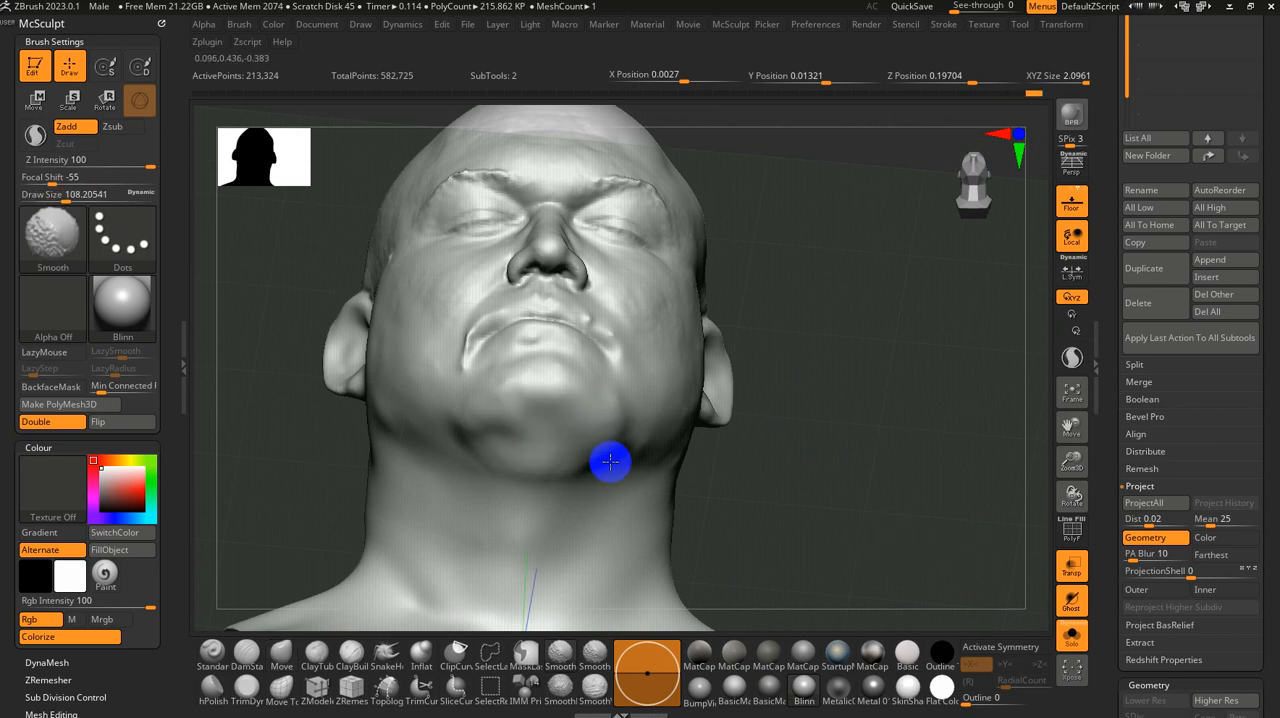
# Step: Reduce the brush size to 1, turn on the polygon wireframe and examine the mesh around the mouth corners
pyautogui.moveTo(880, 440); pyautogui.dragTo(766, 514)
pyautogui.press('s')
pyautogui.moveTo(629, 357); pyautogui.dragTo(461, 345)
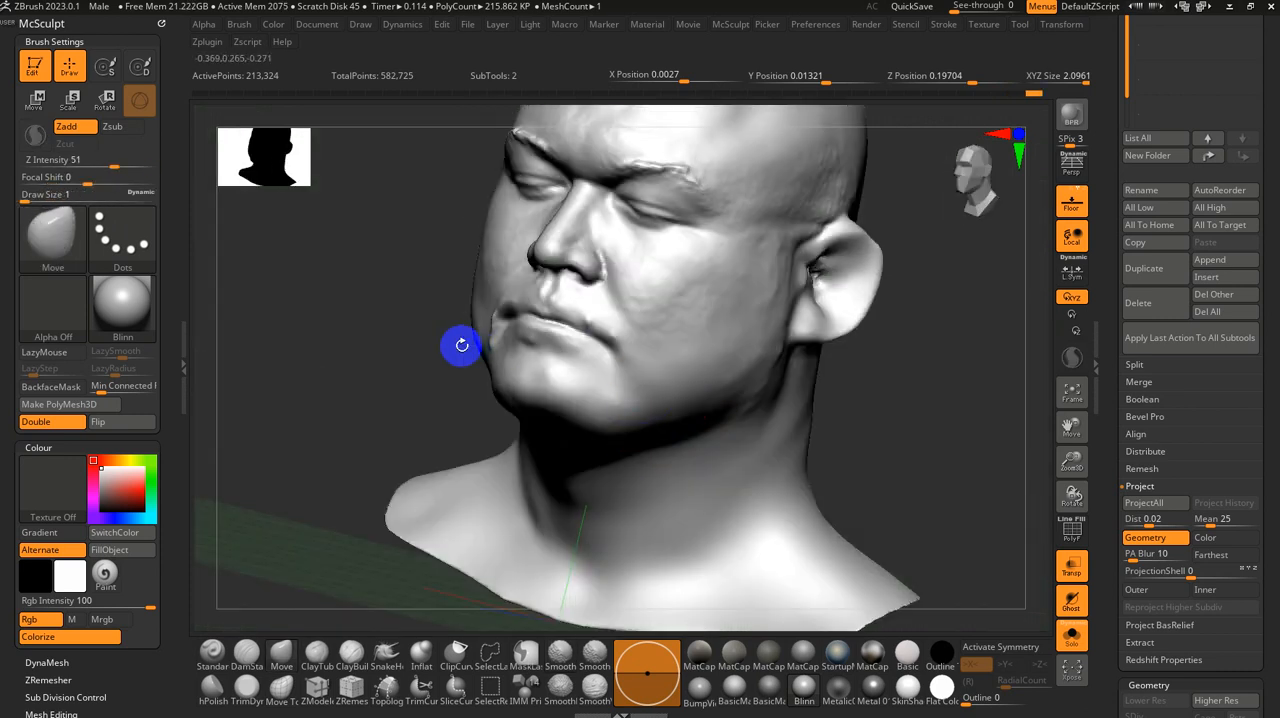
pyautogui.hotkey('shift', 'f')
pyautogui.keyDown('ctrl'); pyautogui.moveTo(357, 321); pyautogui.dragTo(465, 471, button='right'); pyautogui.keyUp('ctrl')
pyautogui.keyDown('alt'); pyautogui.moveTo(484, 280); pyautogui.dragTo(780, 366, button='right'); pyautogui.keyUp('alt')
pyautogui.keyDown('ctrl'); pyautogui.moveTo(380, 391); pyautogui.dragTo(446, 480); pyautogui.keyUp('ctrl')
pyautogui.keyDown('shift'); pyautogui.moveTo(446, 480); pyautogui.dragTo(474, 499, button='right'); pyautogui.keyUp('shift')
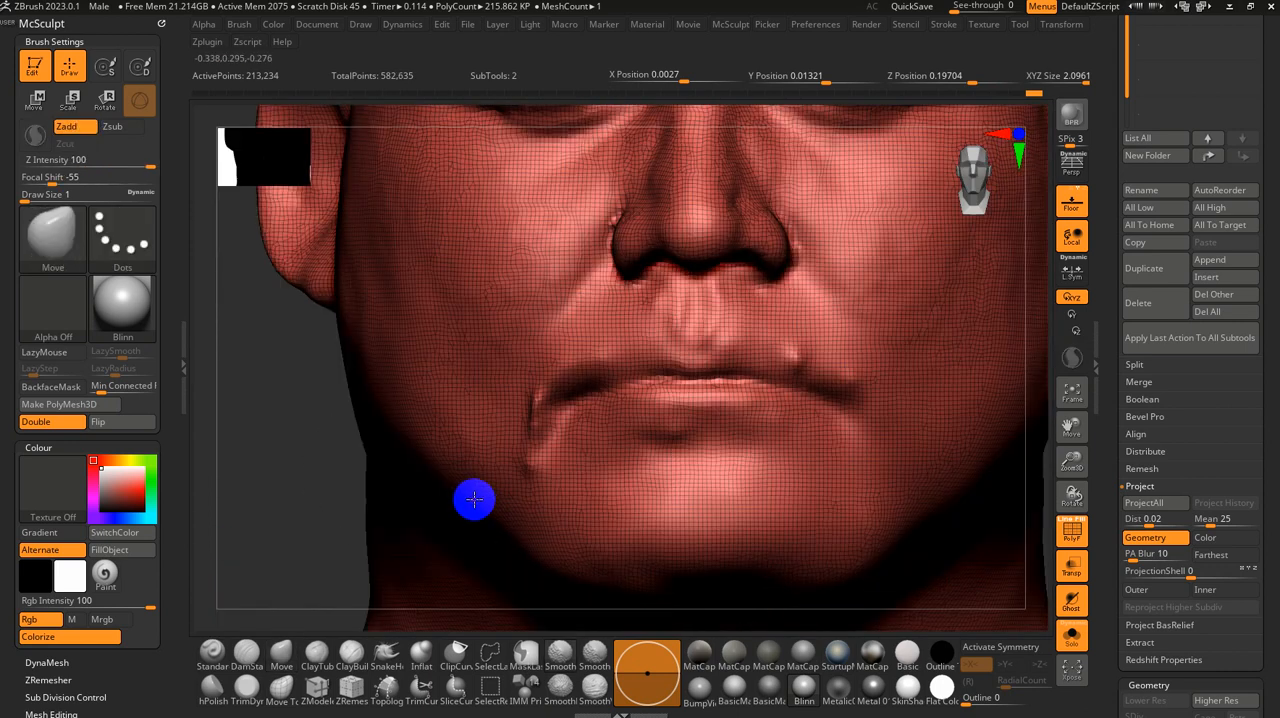
# Step: Set the Move brush size to about 22 and frame the whole head
pyautogui.press('s')
pyautogui.moveTo(716, 391); pyautogui.dragTo(727, 391)
pyautogui.press('s')
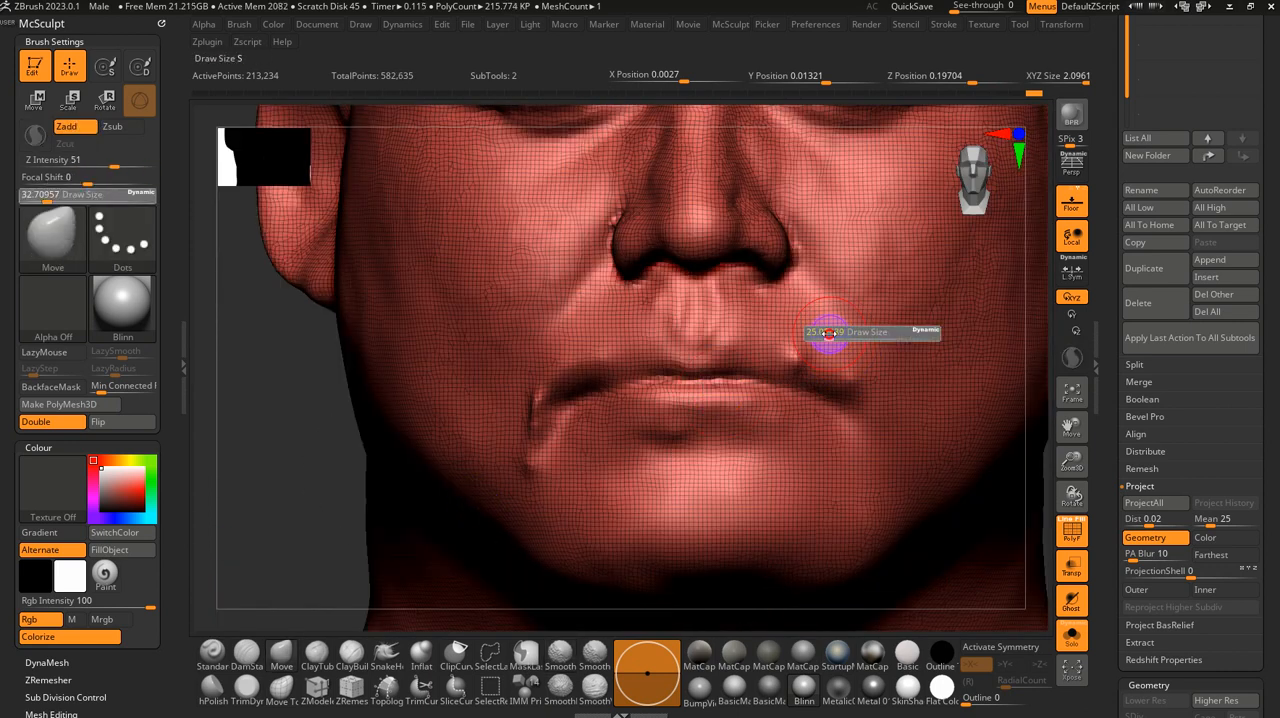
pyautogui.moveTo(829, 333); pyautogui.dragTo(822, 333)
pyautogui.press('f')
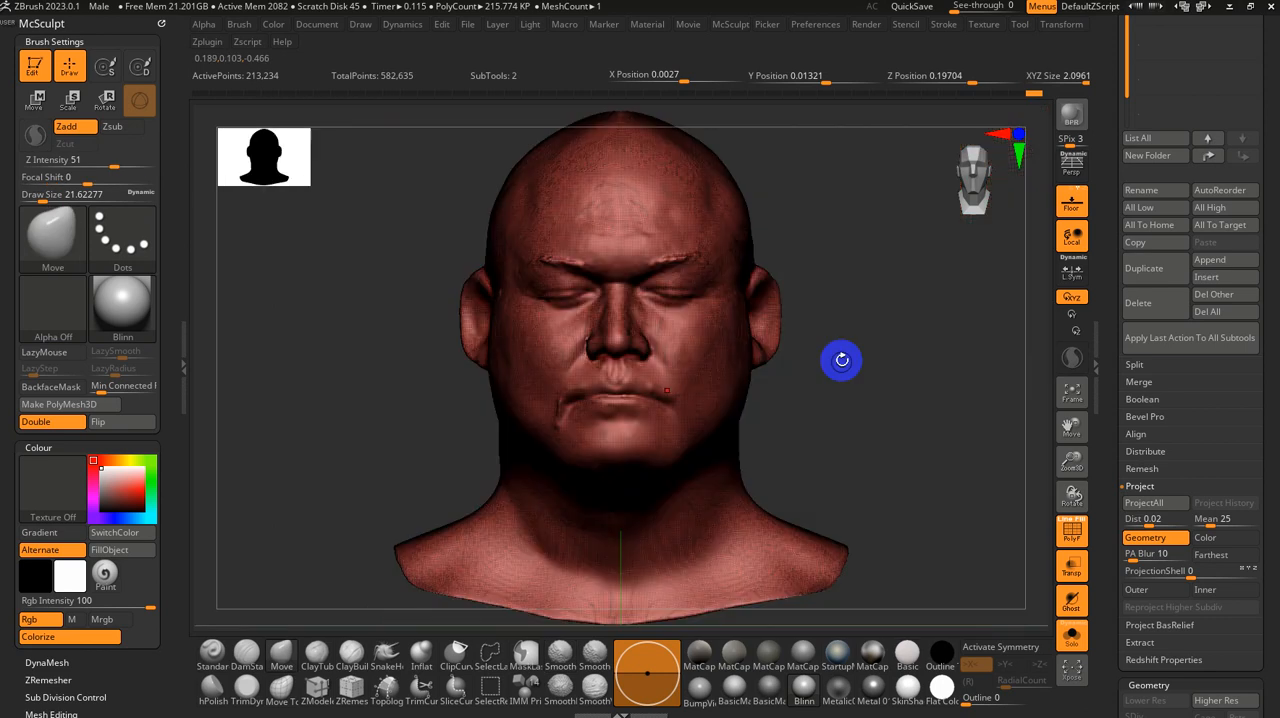
# Step: Turn off the polygon wireframe and smooth the mouth corners with the Smooth brush at a size of about 22
pyautogui.hotkey('shift', 'f')
pyautogui.keyDown('ctrl'); pyautogui.moveTo(856, 405); pyautogui.dragTo(784, 483, button='right'); pyautogui.keyUp('ctrl')
pyautogui.press('shift')
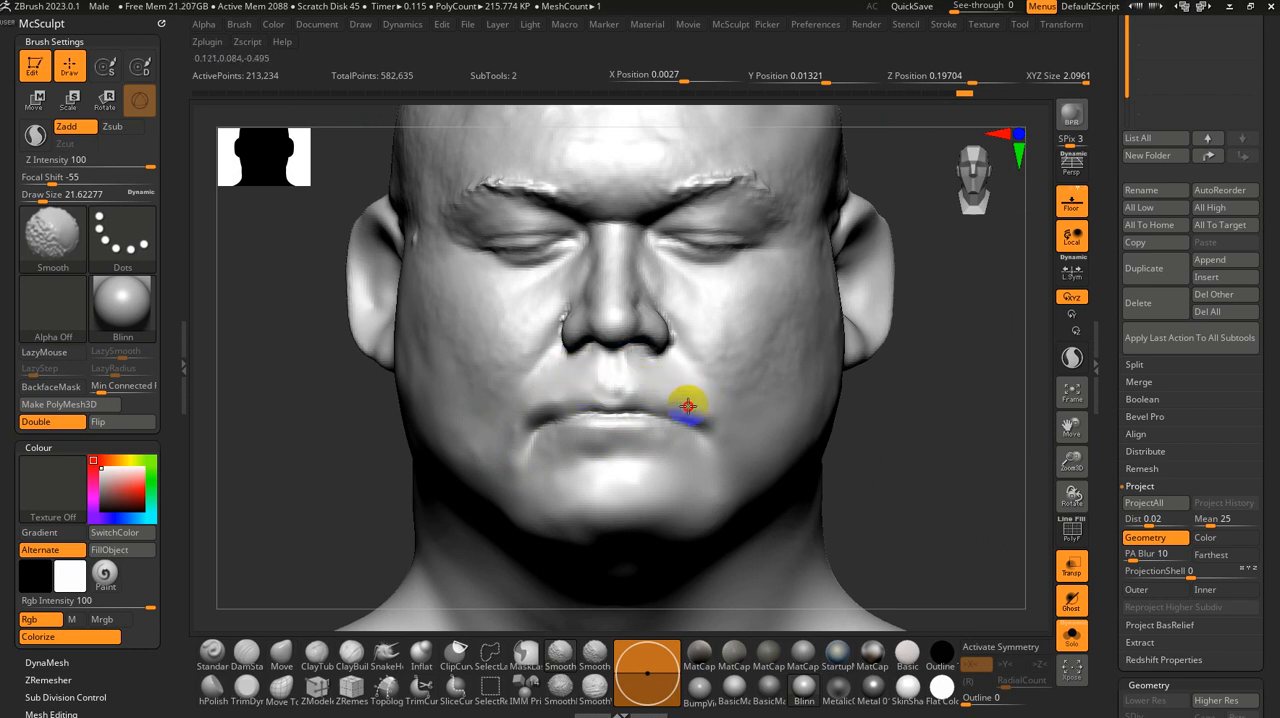
pyautogui.moveTo(905, 479)
pyautogui.keyDown('alt'); pyautogui.mouseDown()
pyautogui.moveTo(908, 449)
pyautogui.moveTo(924, 484)
pyautogui.moveTo(847, 383)
pyautogui.mouseUp(); pyautogui.keyUp('alt')
# Step: Smooth the right jawline, lower cheek and side of the neck, enlarging the brush from about 49 to about 101
pyautogui.press('s')
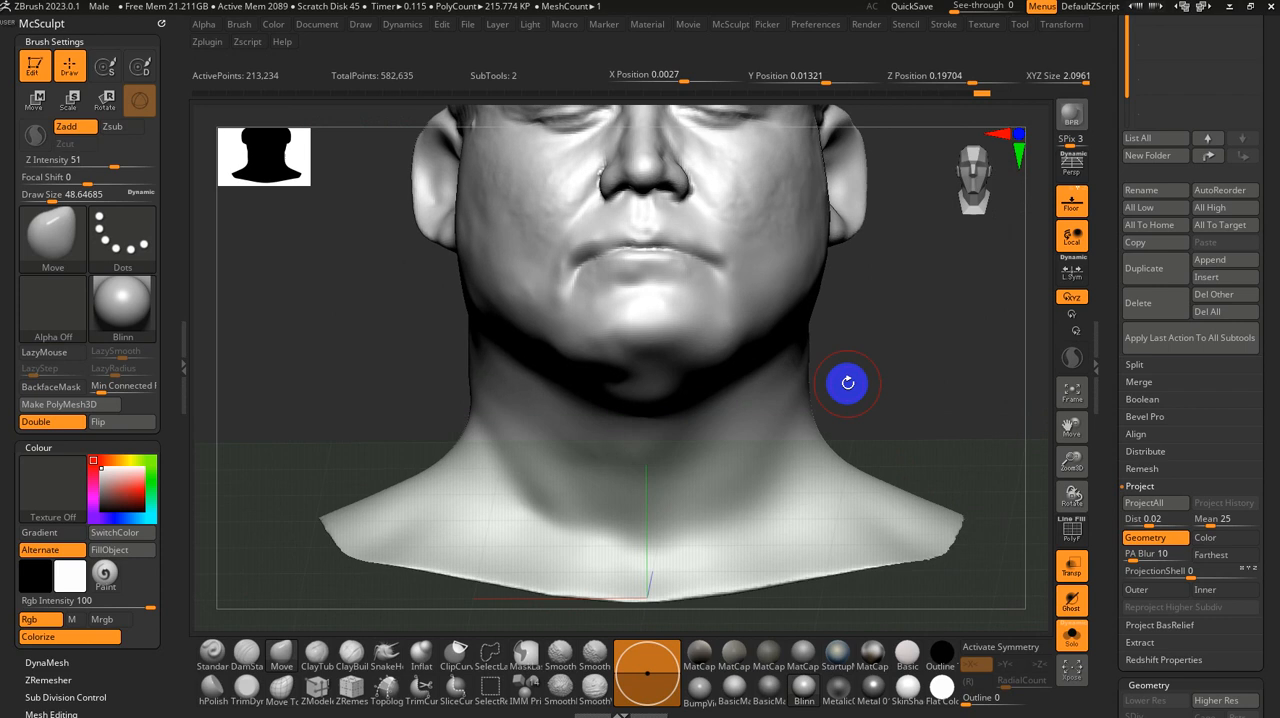
pyautogui.press('shift')
pyautogui.moveTo(365, 296); pyautogui.dragTo(394, 360)
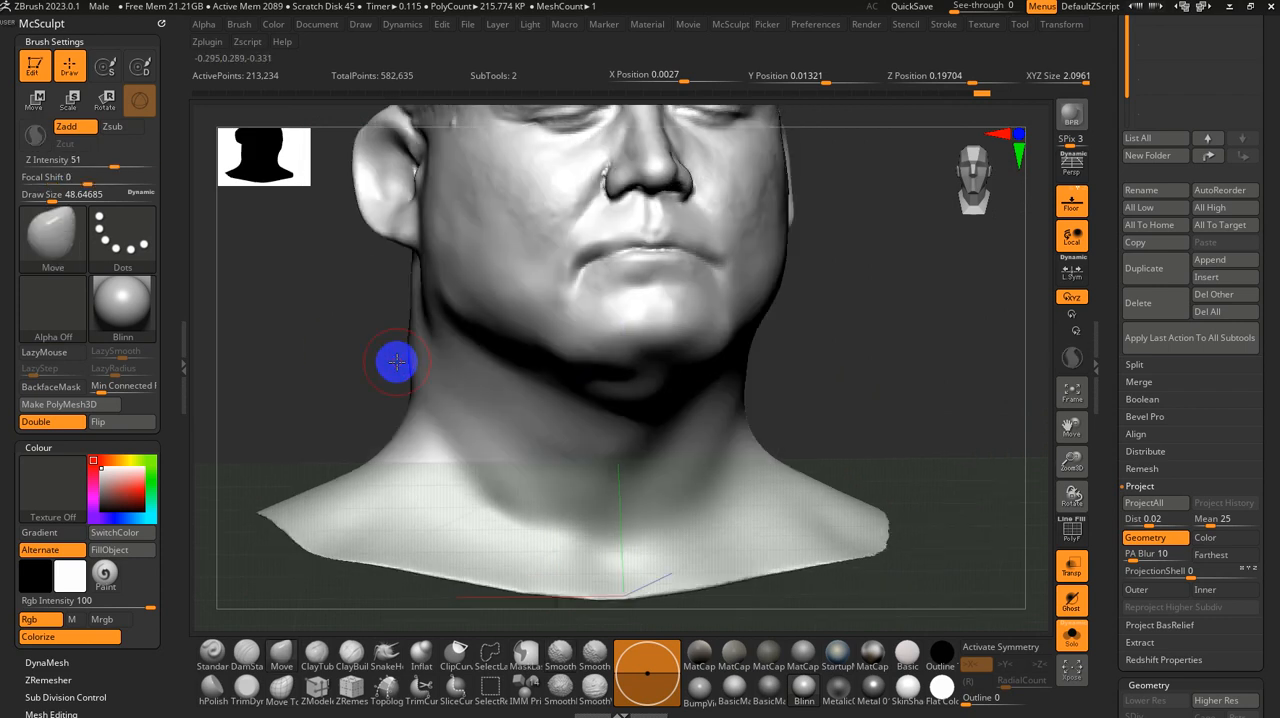
pyautogui.press('s')
pyautogui.moveTo(403, 244); pyautogui.dragTo(417, 246)
pyautogui.moveTo(275, 328); pyautogui.dragTo(346, 343)
pyautogui.keyDown('shift'); pyautogui.moveTo(446, 304); pyautogui.dragTo(428, 289); pyautogui.keyUp('shift')
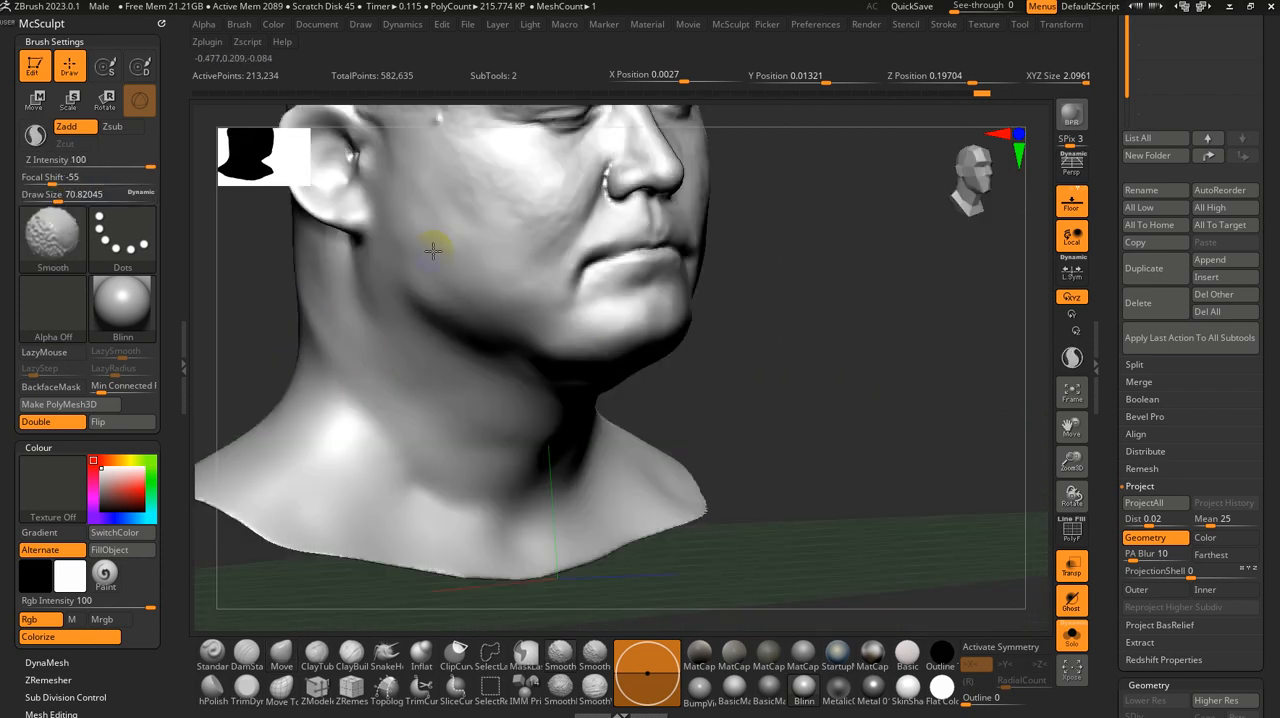
pyautogui.press(']')
pyautogui.press(']')
pyautogui.press(']')
pyautogui.keyDown('shift'); pyautogui.moveTo(432, 240); pyautogui.dragTo(429, 281); pyautogui.keyUp('shift')
pyautogui.keyDown('shift'); pyautogui.moveTo(475, 330); pyautogui.dragTo(459, 283); pyautogui.keyUp('shift')
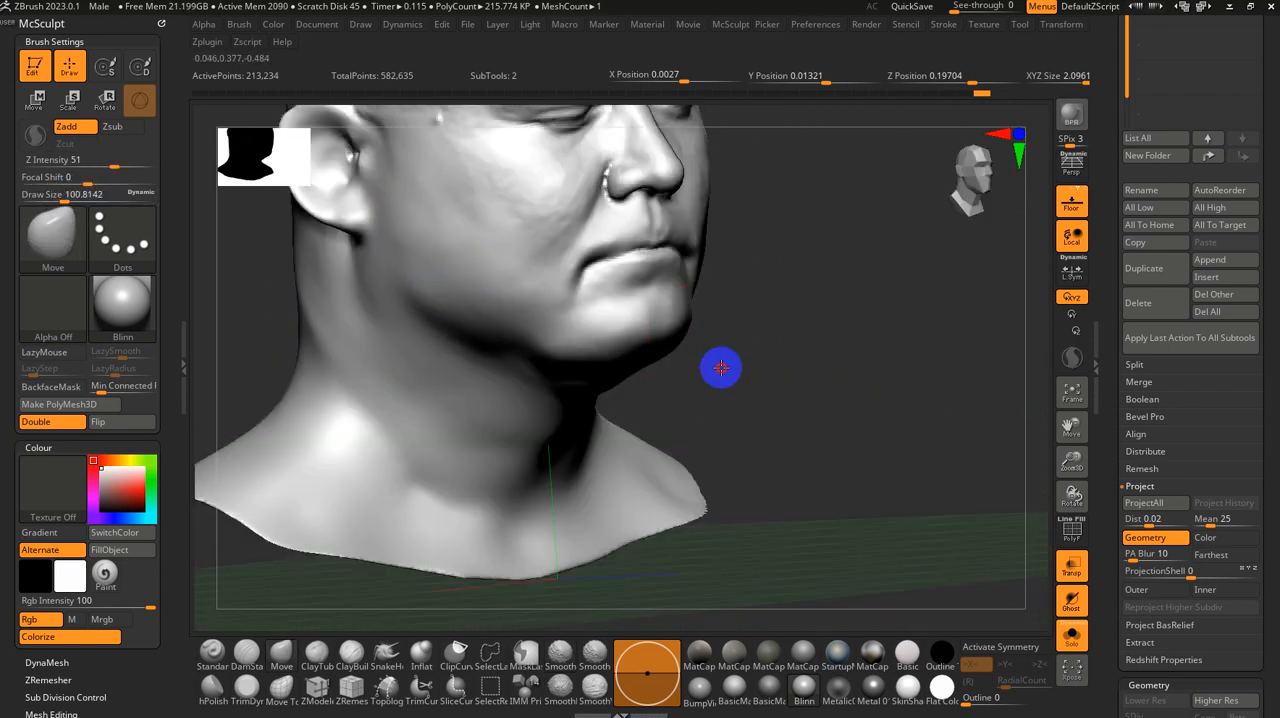
# Step: Smooth the cheek areas beside the nose with the Smooth brush at a size of about 51
pyautogui.keyDown('alt'); pyautogui.moveTo(720, 366); pyautogui.dragTo(740, 478); pyautogui.keyUp('alt')
pyautogui.moveTo(953, 377); pyautogui.dragTo(905, 391)
pyautogui.press('s')
pyautogui.moveTo(905, 391)
pyautogui.mouseDown()
pyautogui.moveTo(891, 383)
pyautogui.moveTo(823, 489)
pyautogui.mouseUp()
pyautogui.keyDown('alt'); pyautogui.moveTo(827, 396); pyautogui.dragTo(836, 486); pyautogui.keyUp('alt')
pyautogui.moveTo(581, 398)
pyautogui.keyDown('shift'); pyautogui.mouseDown()
pyautogui.moveTo(557, 449)
pyautogui.moveTo(566, 471)
pyautogui.moveTo(572, 438)
pyautogui.mouseUp(); pyautogui.keyUp('shift')
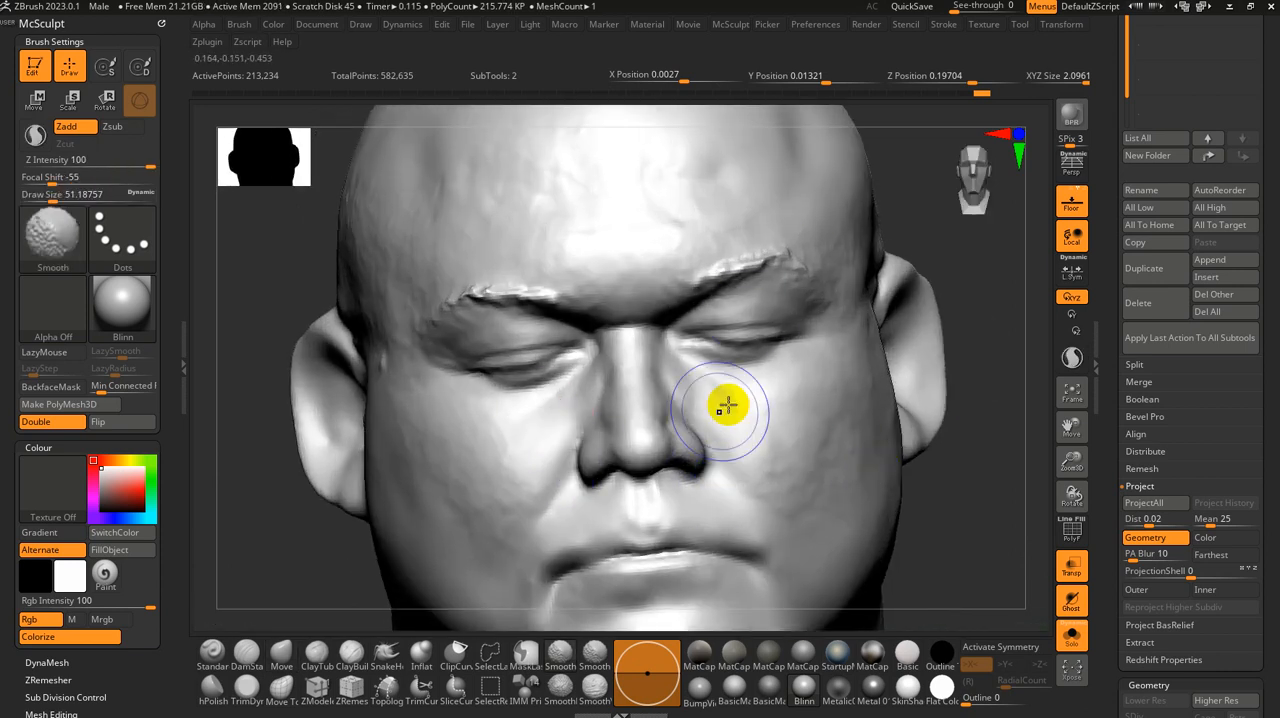
# Step: Smooth away the rough hair texture on both eyebrows with the Smooth brush at a size of about 25
pyautogui.press('s')
pyautogui.moveTo(743, 283); pyautogui.dragTo(734, 281)
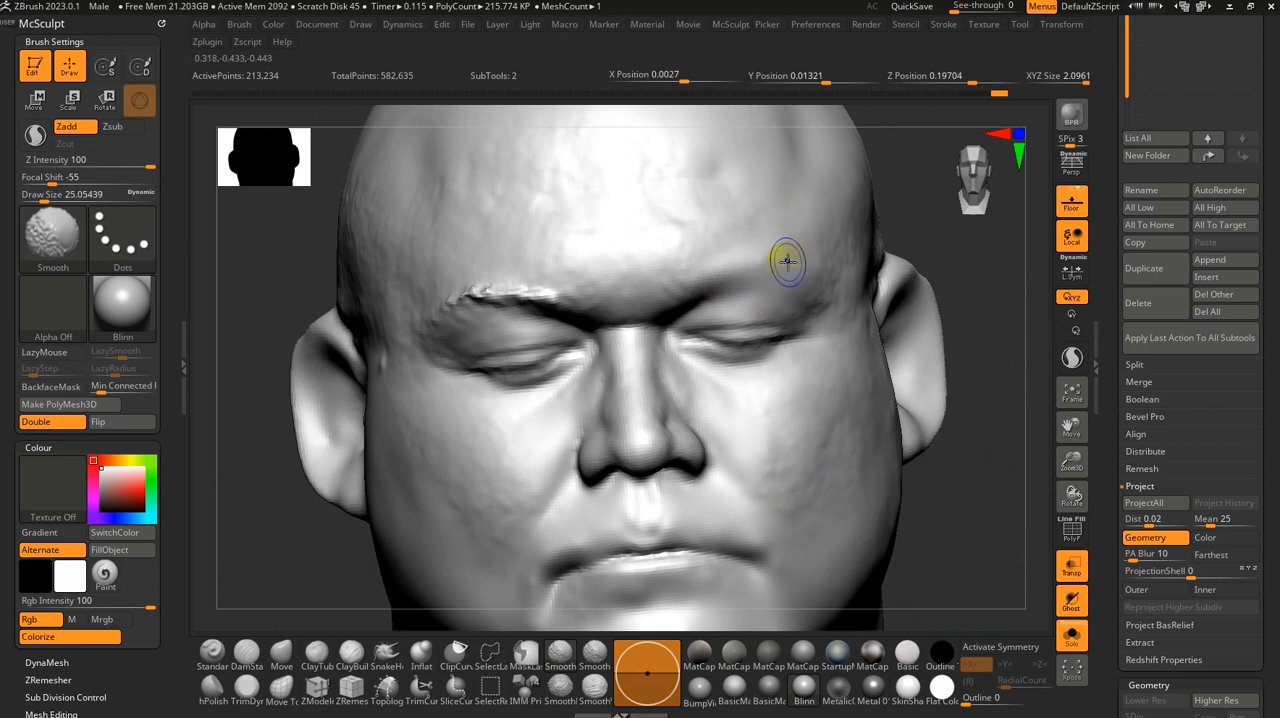
pyautogui.moveTo(997, 360); pyautogui.dragTo(951, 360)
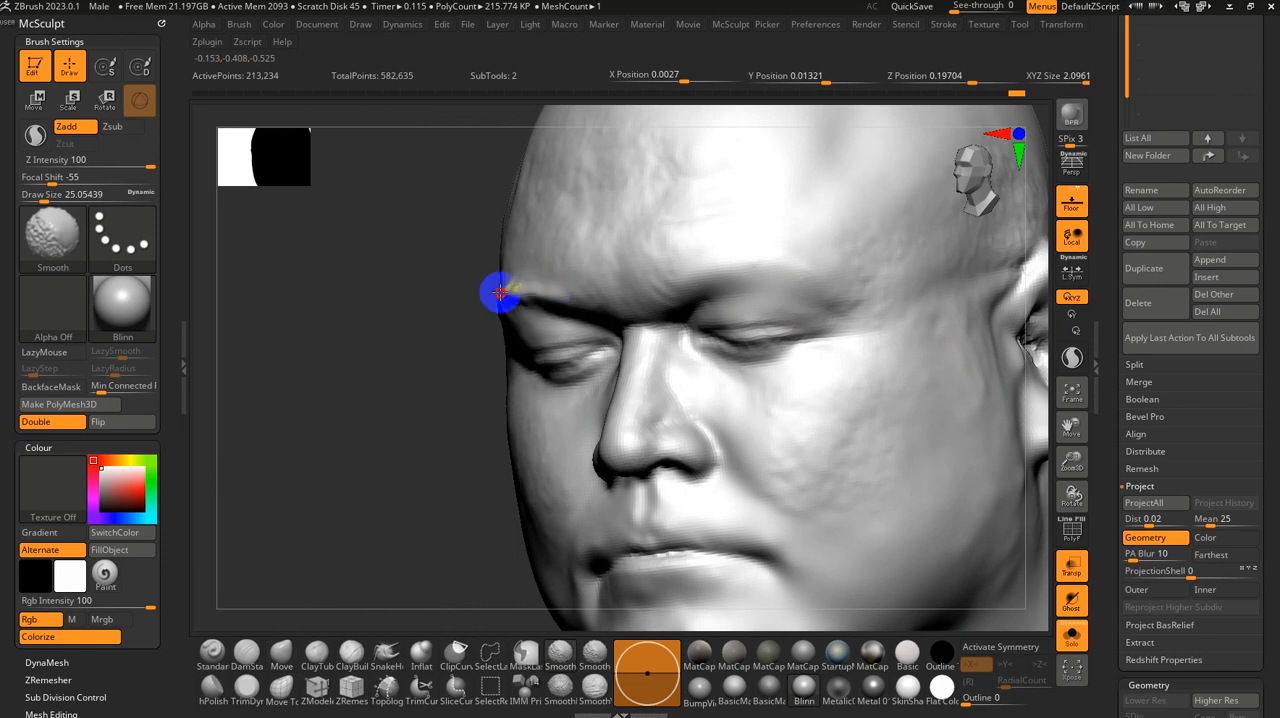
pyautogui.keyDown('shift'); pyautogui.moveTo(556, 294); pyautogui.dragTo(512, 303); pyautogui.keyUp('shift')
pyautogui.moveTo(432, 336); pyautogui.dragTo(505, 335)
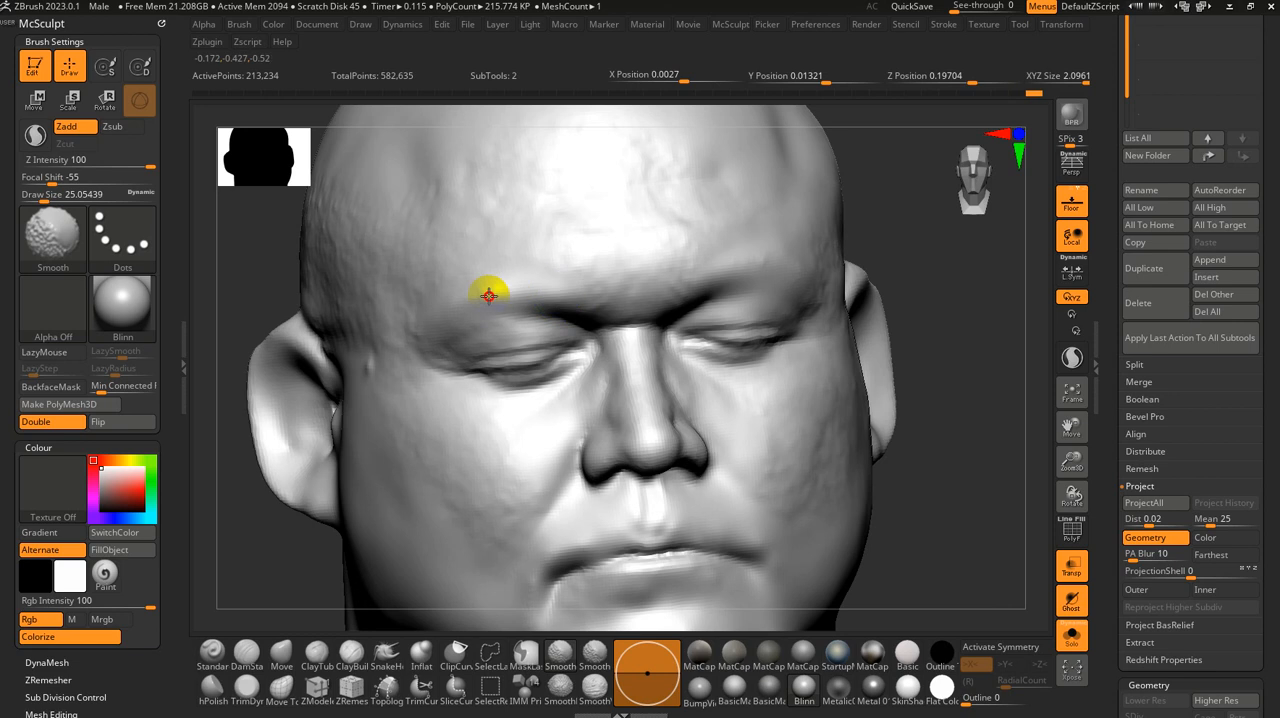
# Step: Switch the head's material to StartupMaterial and frame the whole model
pyautogui.keyDown('shift'); pyautogui.moveTo(926, 447); pyautogui.dragTo(930, 466); pyautogui.keyUp('shift')
pyautogui.moveTo(996, 563)
pyautogui.keyDown('alt'); pyautogui.mouseDown()
pyautogui.moveTo(929, 446)
pyautogui.moveTo(810, 462)
pyautogui.moveTo(891, 457)
pyautogui.moveTo(863, 496)
pyautogui.moveTo(831, 446)
pyautogui.mouseUp(); pyautogui.keyUp('alt')
pyautogui.click(873, 652)
pyautogui.press('f')
pyautogui.press('s')
pyautogui.click(840, 651)
# Step: Smooth the left cheek, jaw and side of the chin with the Smooth Stronger brush at a size of about 71
pyautogui.press('s')
pyautogui.moveTo(863, 357)
pyautogui.mouseDown()
pyautogui.moveTo(849, 403)
pyautogui.moveTo(896, 377)
pyautogui.moveTo(860, 342)
pyautogui.mouseUp()
pyautogui.press('s')
pyautogui.keyDown('shift'); pyautogui.moveTo(763, 346); pyautogui.dragTo(763, 332); pyautogui.keyUp('shift')
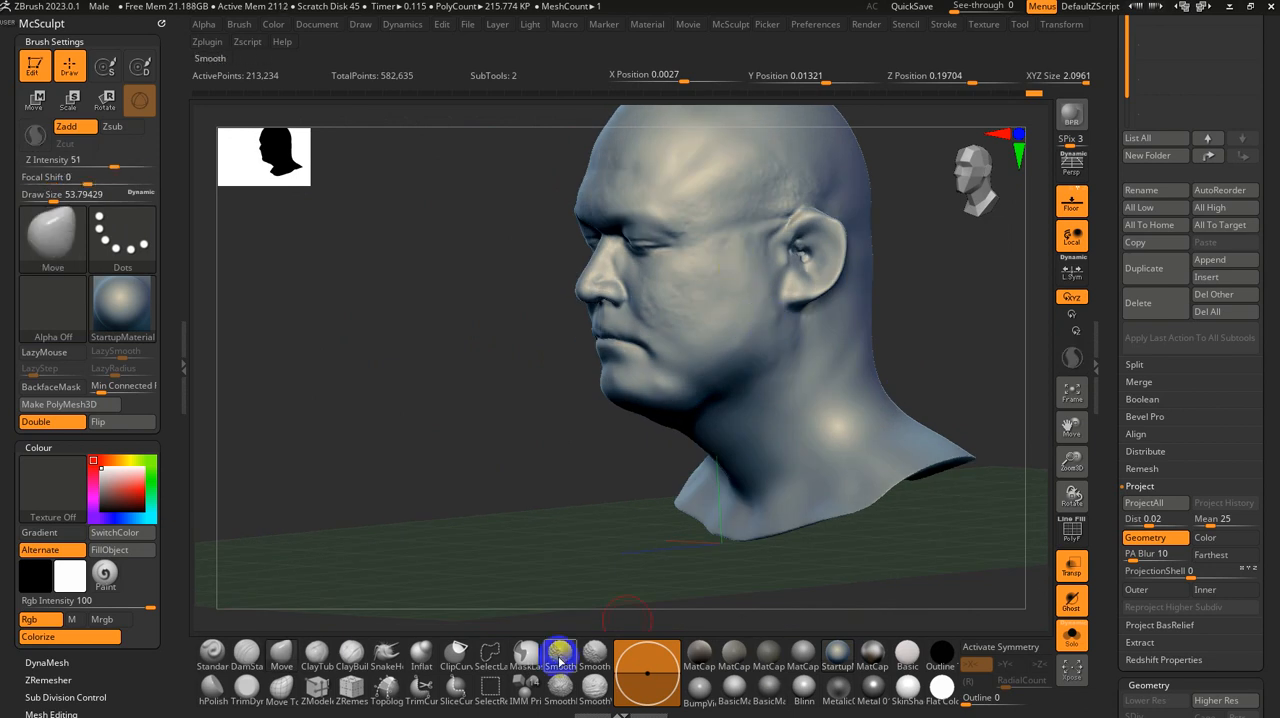
pyautogui.moveTo(466, 497)
pyautogui.keyDown('alt'); pyautogui.mouseDown()
pyautogui.moveTo(502, 570)
pyautogui.moveTo(586, 509)
pyautogui.mouseUp(); pyautogui.keyUp('alt')
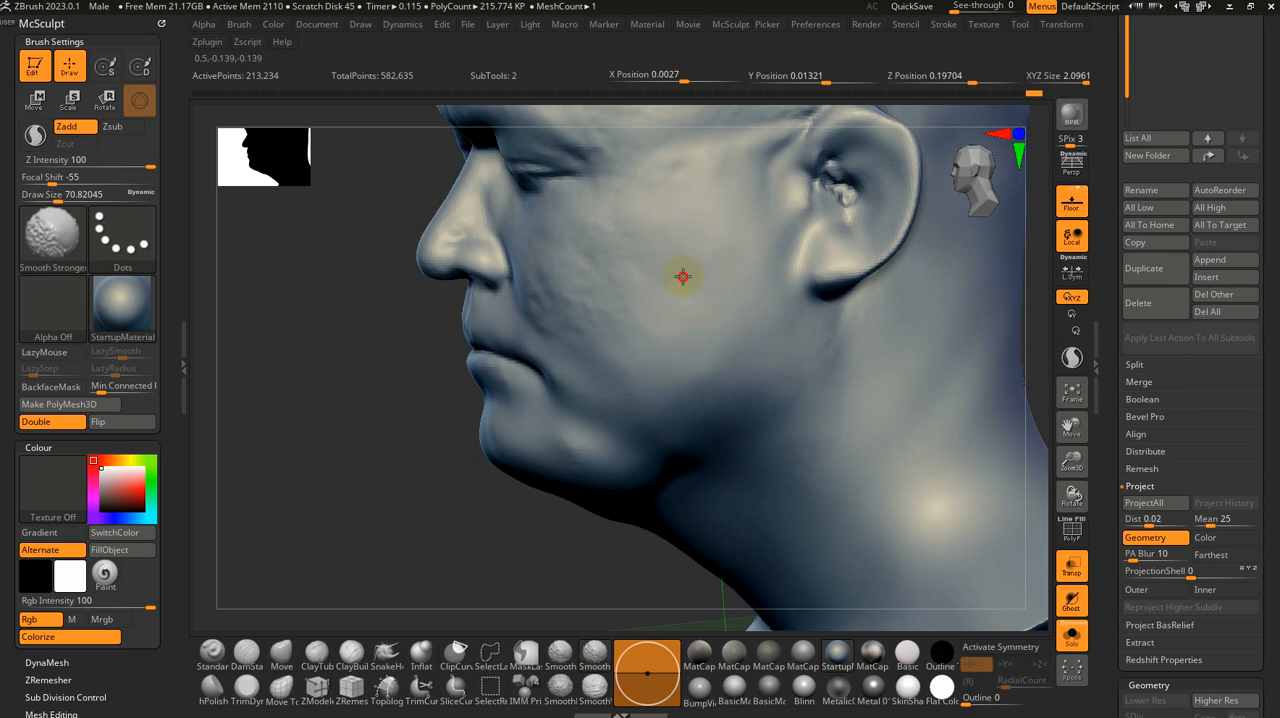
pyautogui.keyDown('shift'); pyautogui.moveTo(717, 241); pyautogui.dragTo(697, 417); pyautogui.keyUp('shift')
pyautogui.keyDown('shift'); pyautogui.moveTo(715, 359); pyautogui.dragTo(554, 489); pyautogui.keyUp('shift')
pyautogui.moveTo(483, 531); pyautogui.dragTo(463, 520)
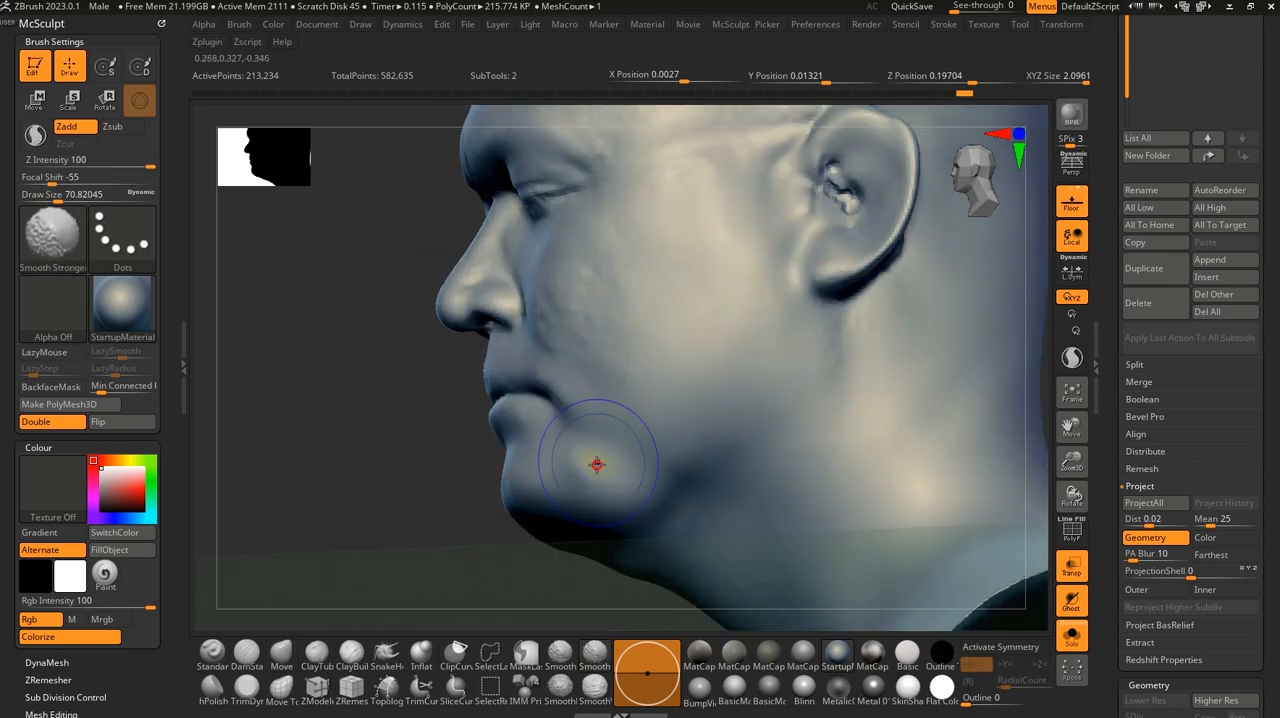
pyautogui.moveTo(634, 462)
pyautogui.keyDown('shift'); pyautogui.mouseDown()
pyautogui.moveTo(655, 516)
pyautogui.moveTo(593, 517)
pyautogui.mouseUp(); pyautogui.keyUp('shift')
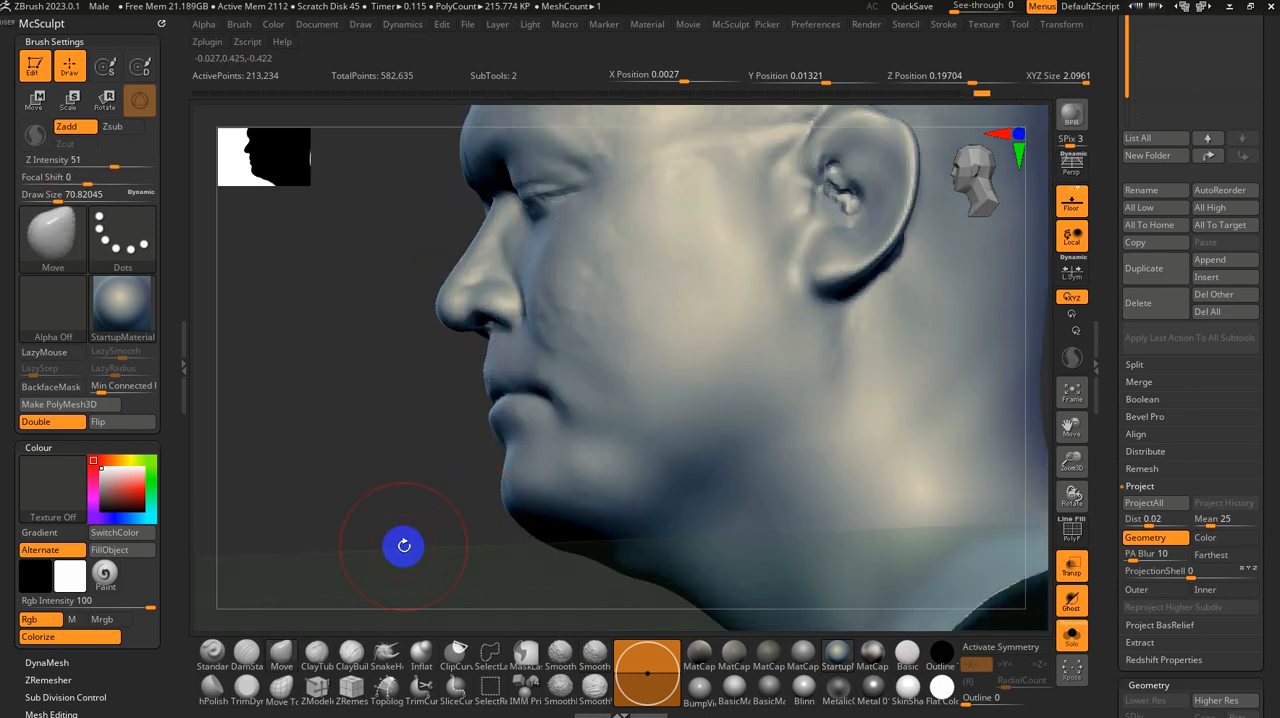
# Step: Smooth the underside of the chin and the right cheek in front of the ear with the Smooth Stronger brush
pyautogui.moveTo(404, 545)
pyautogui.mouseDown()
pyautogui.moveTo(409, 446)
pyautogui.moveTo(791, 234)
pyautogui.moveTo(856, 292)
pyautogui.moveTo(483, 380)
pyautogui.moveTo(683, 415)
pyautogui.moveTo(575, 421)
pyautogui.mouseUp()
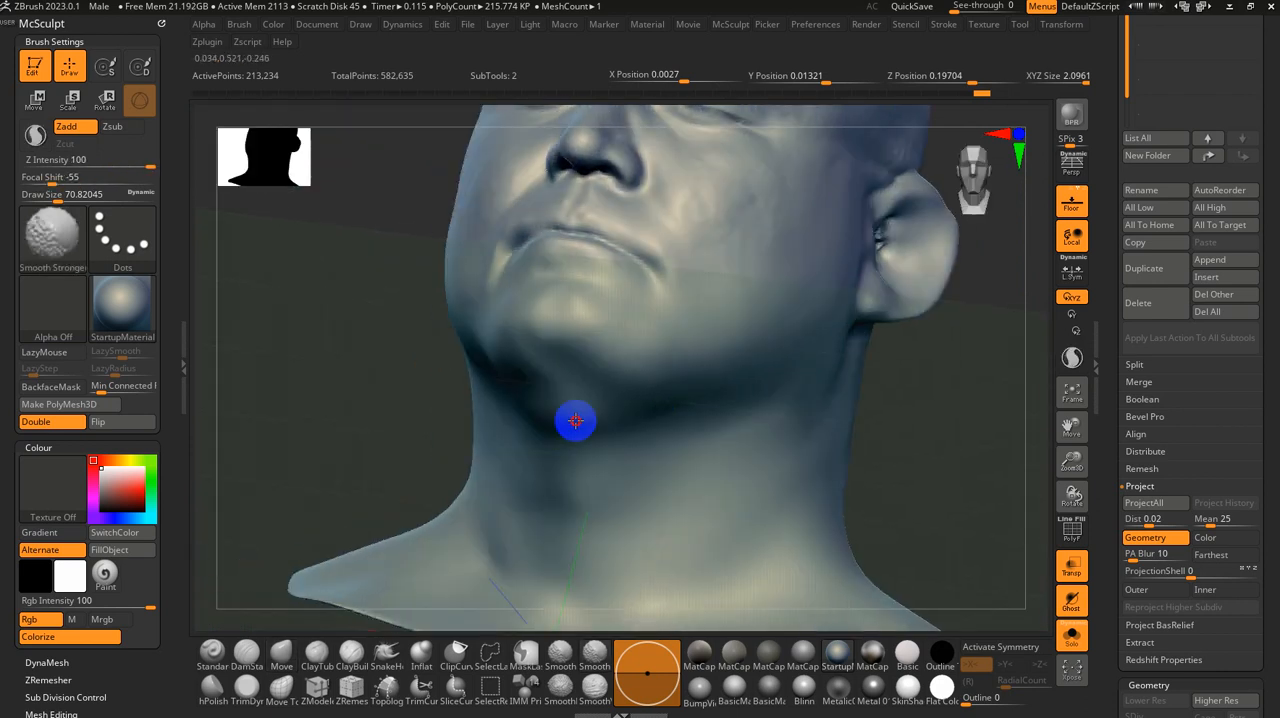
pyautogui.moveTo(293, 269); pyautogui.dragTo(288, 311)
pyautogui.moveTo(791, 404)
pyautogui.mouseDown()
pyautogui.moveTo(929, 511)
pyautogui.moveTo(967, 515)
pyautogui.mouseUp()
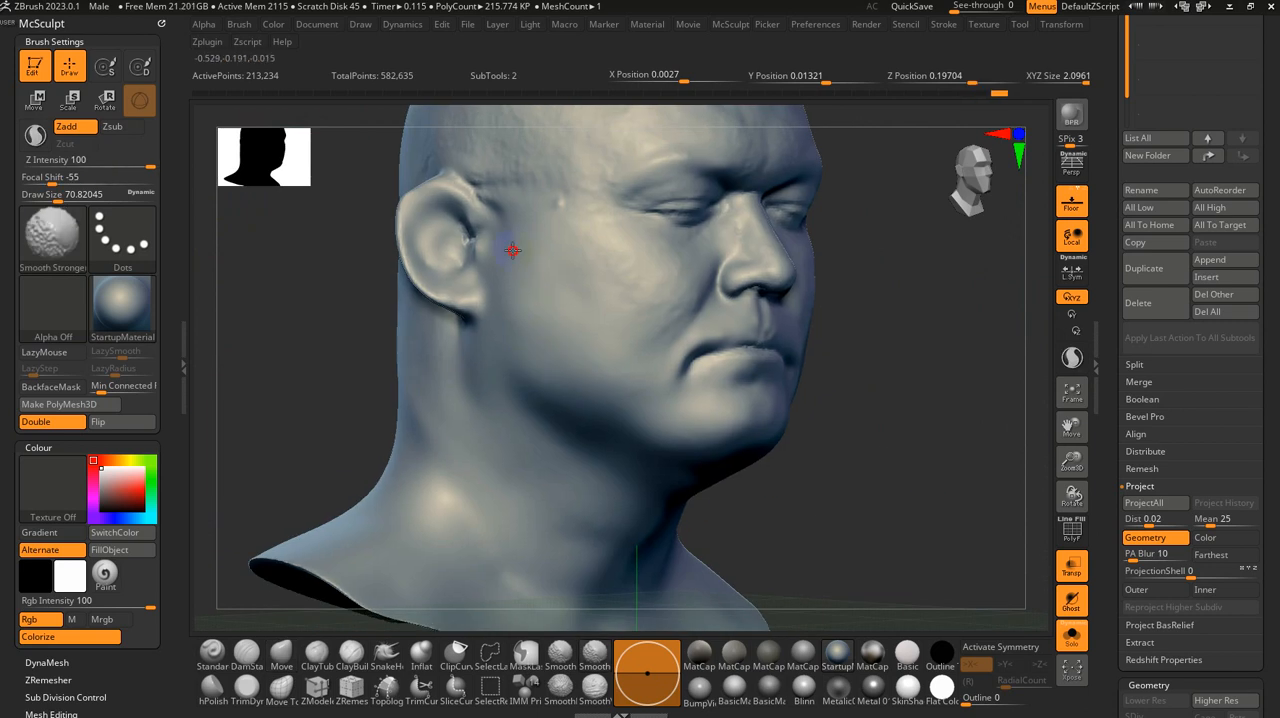
pyautogui.moveTo(894, 466)
pyautogui.mouseDown()
pyautogui.moveTo(900, 423)
pyautogui.moveTo(791, 360)
pyautogui.moveTo(823, 500)
pyautogui.moveTo(814, 414)
pyautogui.moveTo(836, 424)
pyautogui.mouseUp()
# Step: Reshape the back of the head with the Move brush and smooth the nape with Smooth Stronger at about 223
pyautogui.press('s')
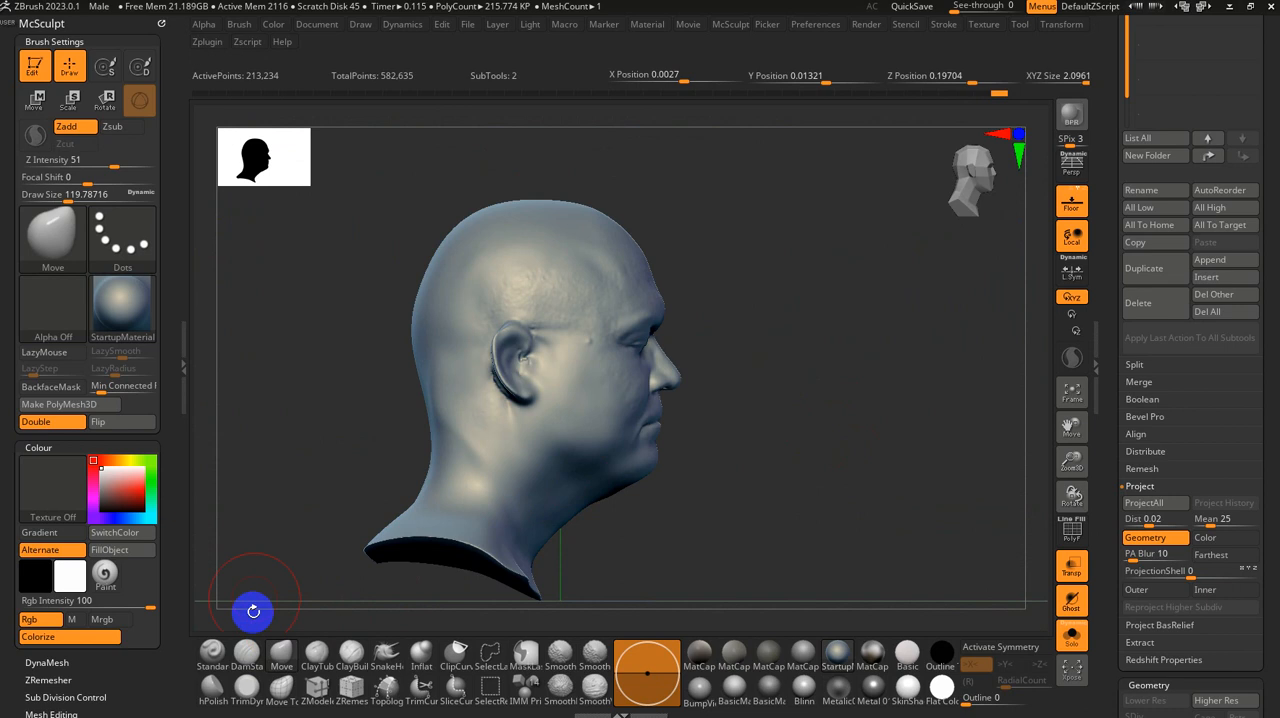
pyautogui.press('s')
pyautogui.moveTo(315, 243)
pyautogui.mouseDown()
pyautogui.moveTo(403, 250)
pyautogui.moveTo(436, 283)
pyautogui.moveTo(400, 306)
pyautogui.moveTo(351, 260)
pyautogui.mouseUp()
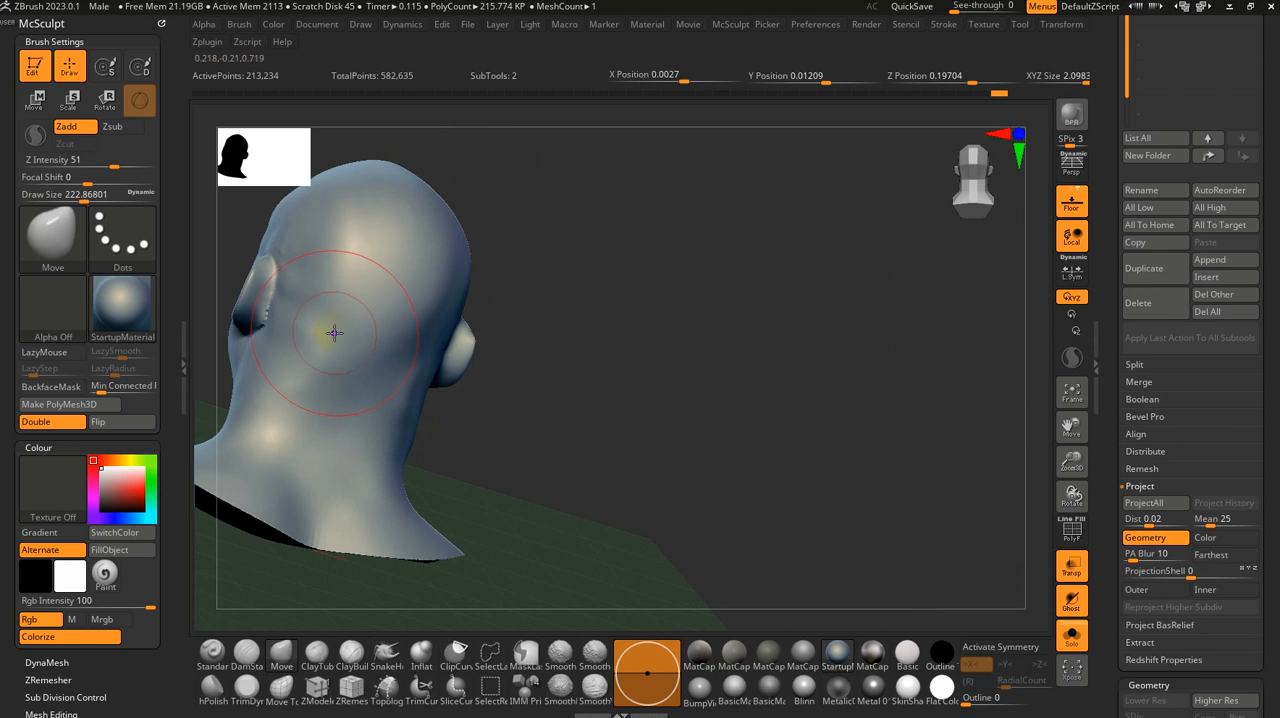
pyautogui.moveTo(397, 355); pyautogui.dragTo(420, 400)
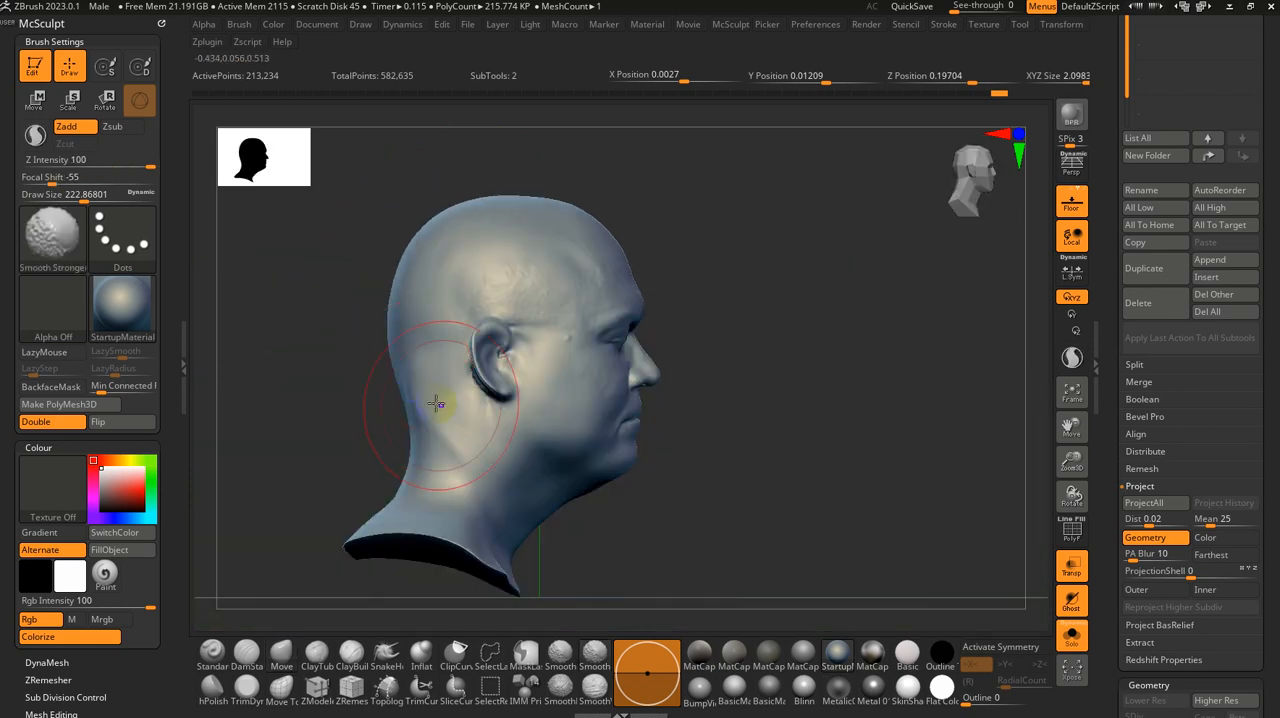
pyautogui.press('shift')
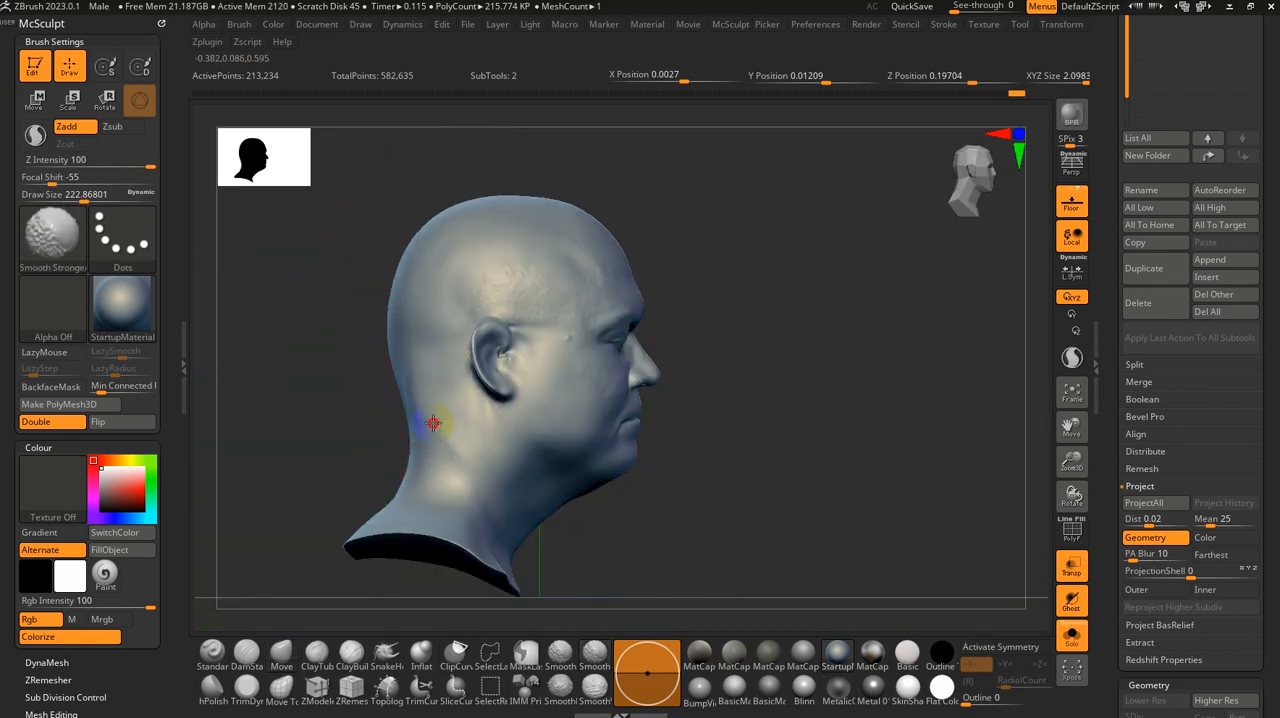
pyautogui.keyDown('shift'); pyautogui.moveTo(408, 414); pyautogui.dragTo(336, 412); pyautogui.keyUp('shift')
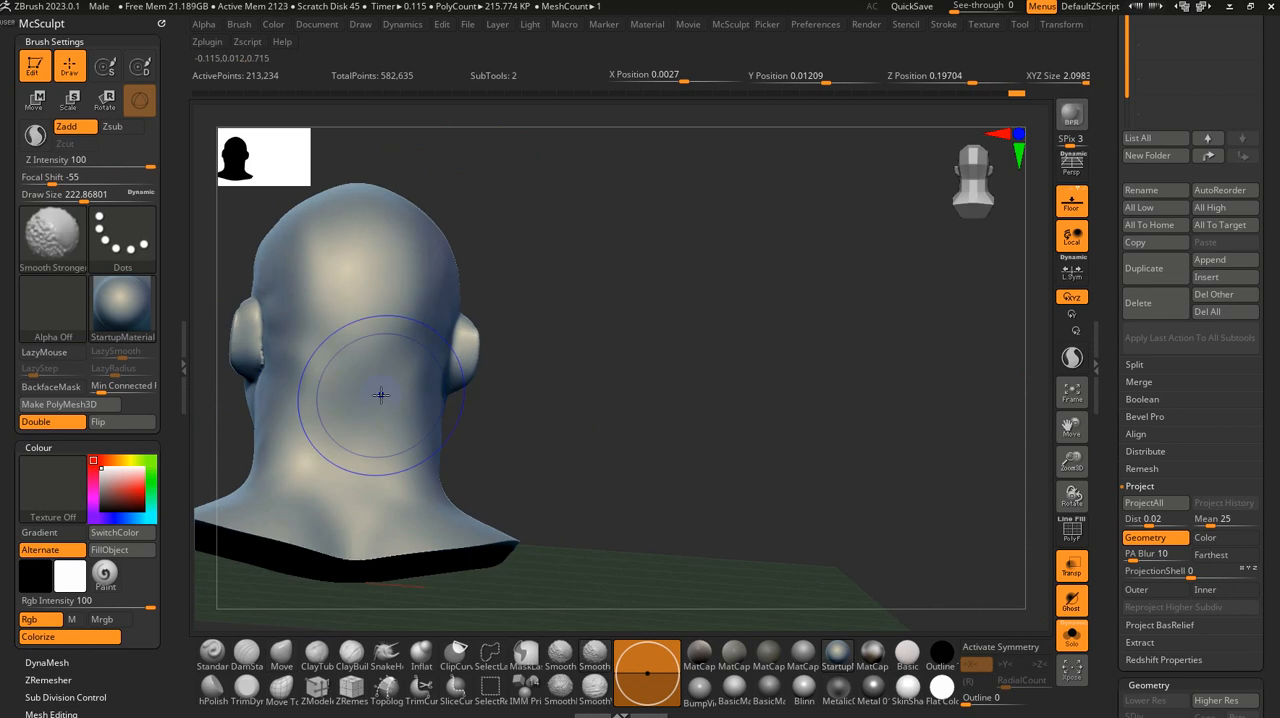
pyautogui.moveTo(540, 410)
pyautogui.keyDown('shift'); pyautogui.mouseDown()
pyautogui.moveTo(646, 437)
pyautogui.moveTo(620, 438)
pyautogui.moveTo(927, 457)
pyautogui.moveTo(942, 418)
pyautogui.mouseUp(); pyautogui.keyUp('shift')
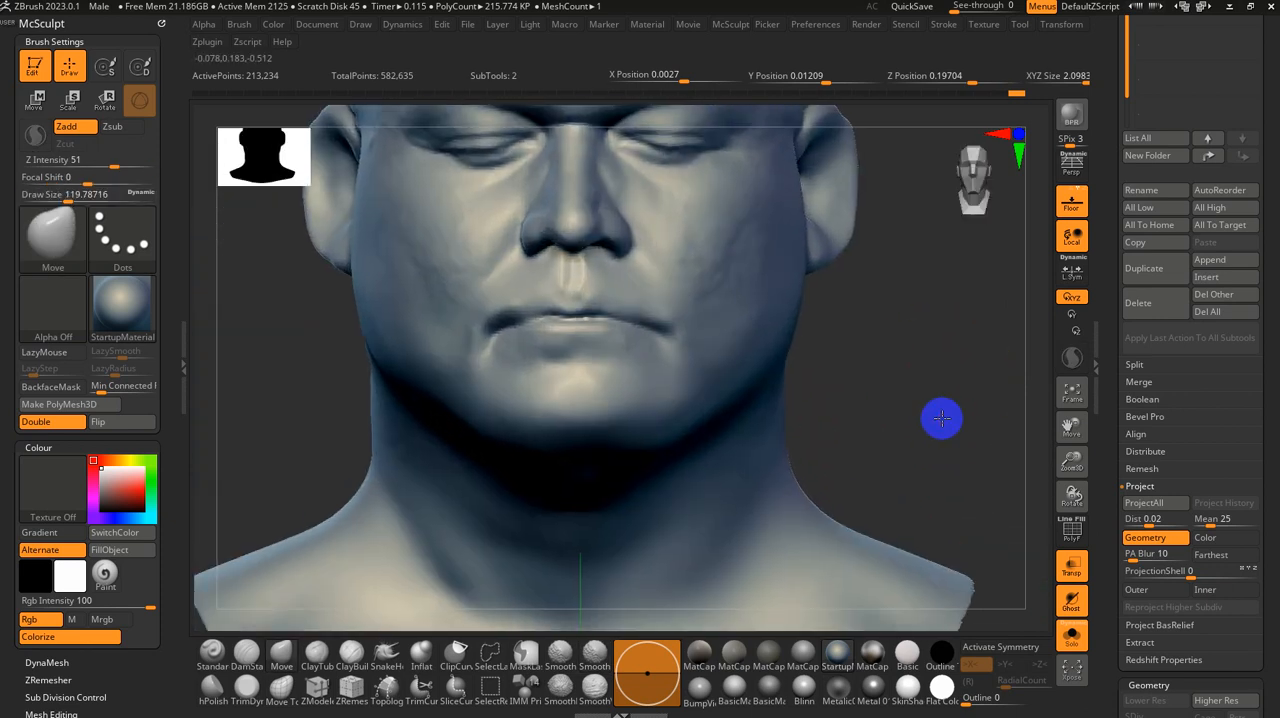
# Step: Set the Move brush size to about 20 and open the DynaMesh settings
pyautogui.press('s')
pyautogui.moveTo(874, 389); pyautogui.dragTo(863, 388)
pyautogui.press('s')
pyautogui.moveTo(671, 367); pyautogui.dragTo(655, 367)
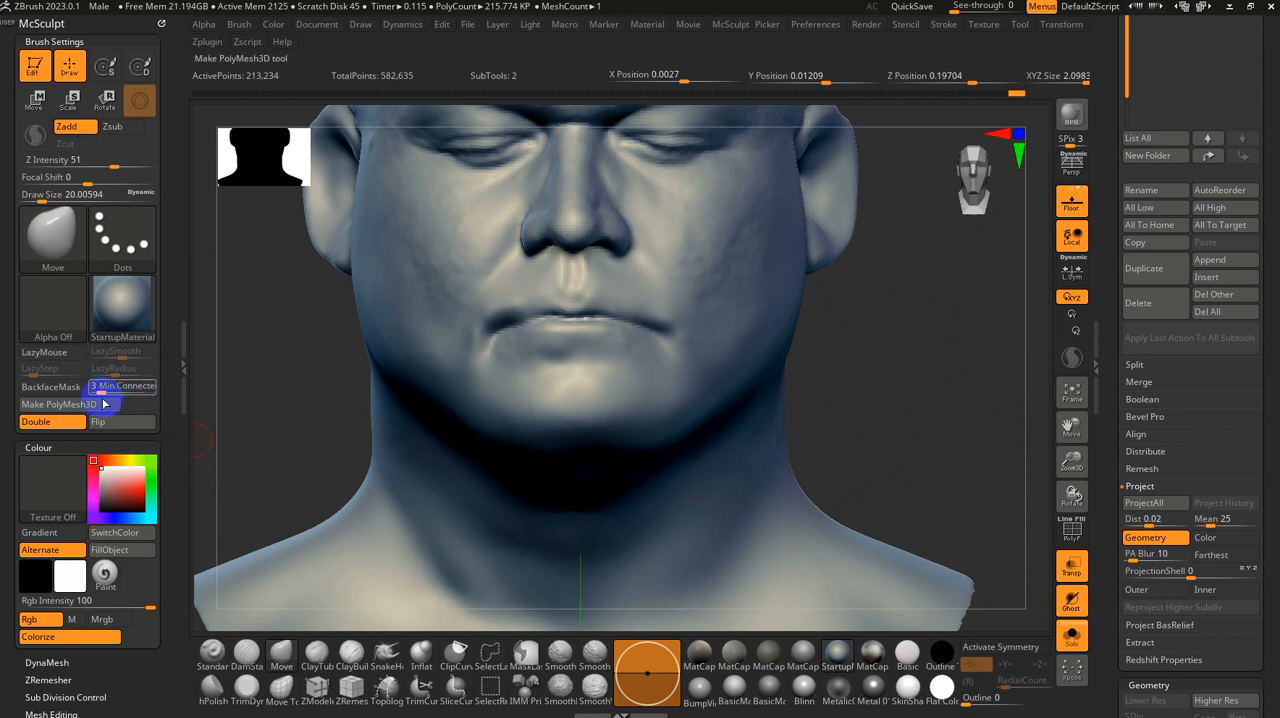
pyautogui.moveTo(118, 672)
pyautogui.mouseDown()
pyautogui.moveTo(106, 623)
pyautogui.moveTo(46, 522)
pyautogui.mouseUp()
pyautogui.click(46, 522)
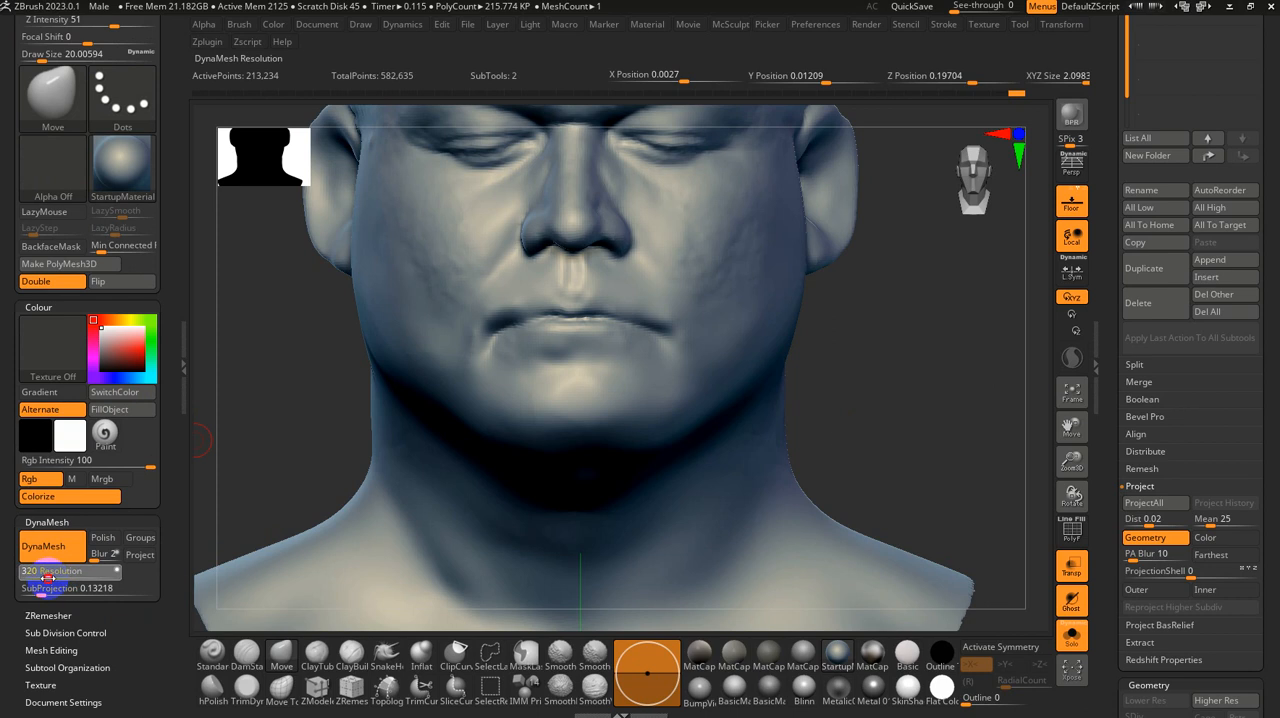
# Step: Try remeshing the head with DynaMesh at resolution 344 and again at 968, undoing each attempt
pyautogui.moveTo(47, 578); pyautogui.dragTo(54, 576)
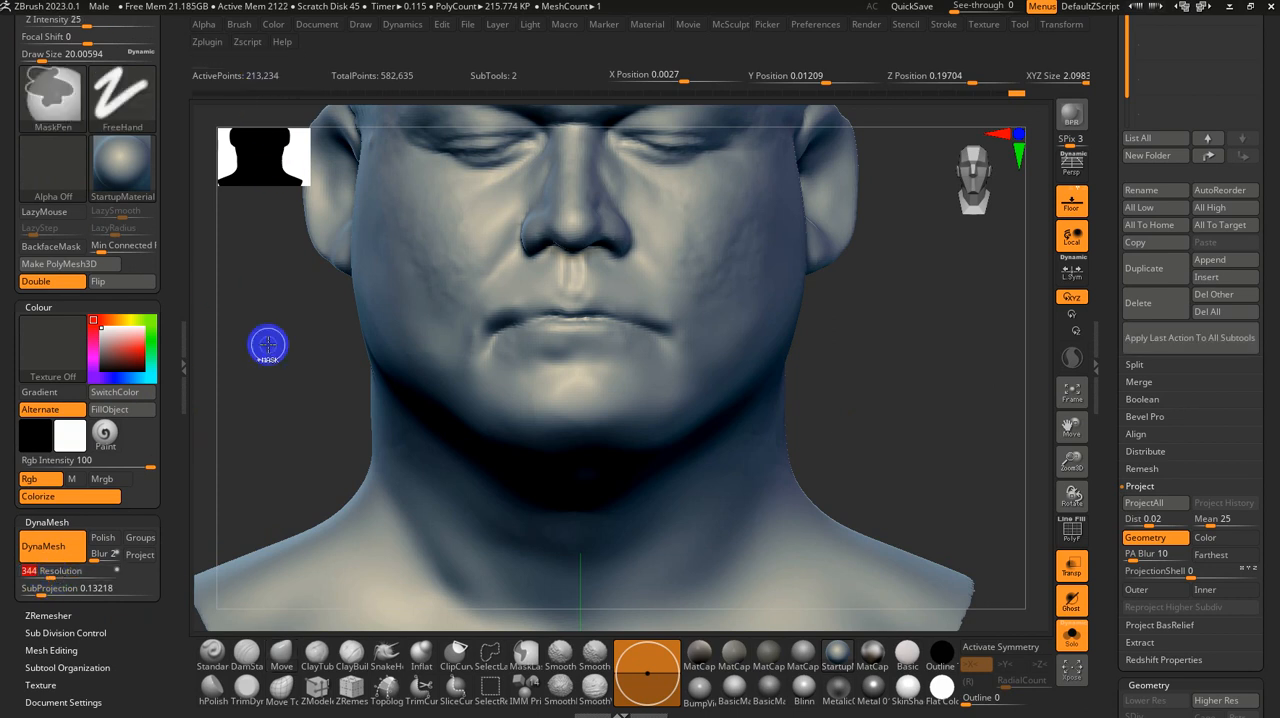
pyautogui.keyDown('ctrl'); pyautogui.moveTo(267, 346); pyautogui.dragTo(229, 431); pyautogui.keyUp('ctrl')
pyautogui.hotkey('ctrl', 'z')
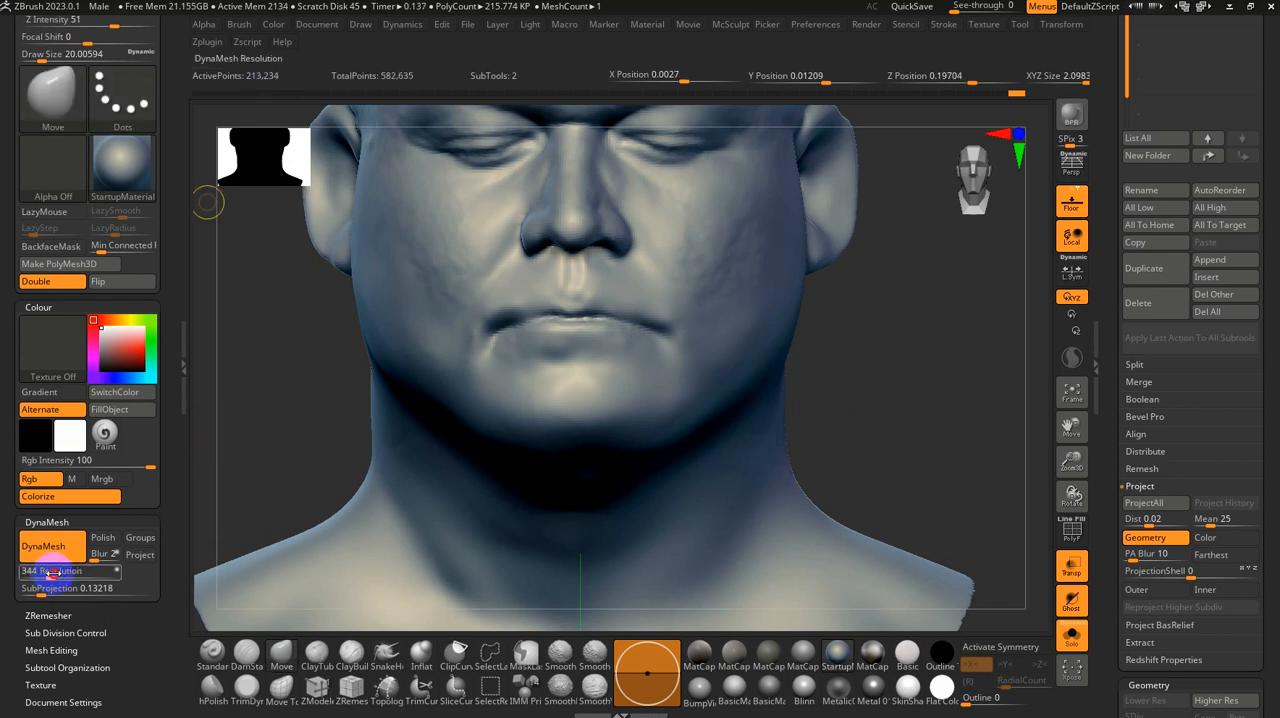
pyautogui.click(67, 573)
pyautogui.keyDown('ctrl'); pyautogui.moveTo(267, 341); pyautogui.dragTo(262, 396); pyautogui.keyUp('ctrl')
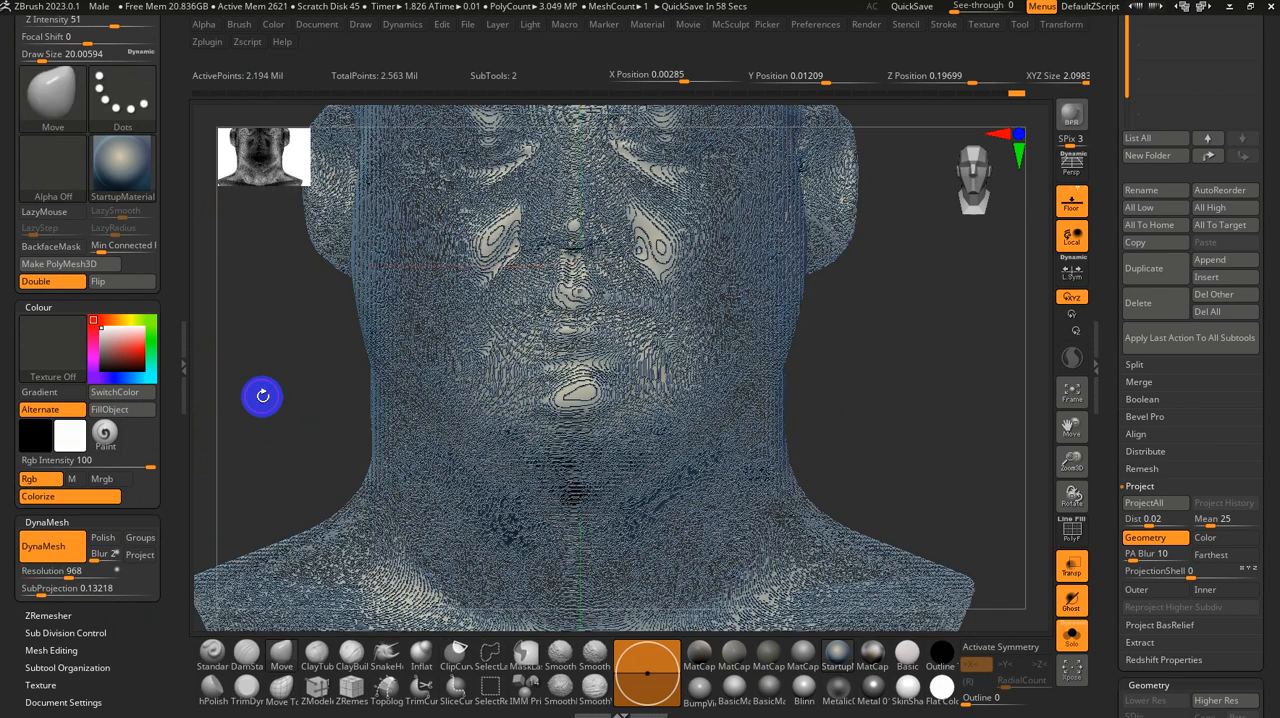
pyautogui.hotkey('ctrl', 'z')
# Step: Try remeshing the head with DynaMesh at resolution 648, and undo it
pyautogui.click(61, 574)
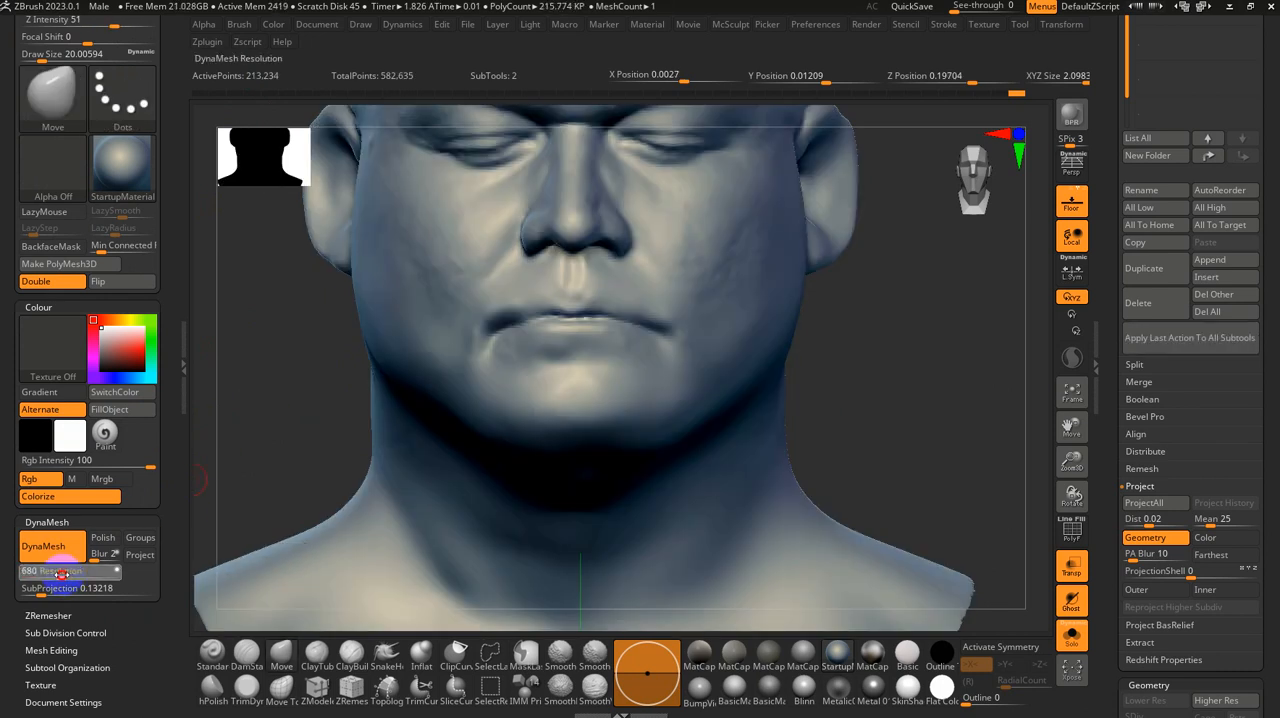
pyautogui.moveTo(61, 574); pyautogui.dragTo(60, 574)
pyautogui.keyDown('ctrl'); pyautogui.moveTo(318, 336); pyautogui.dragTo(280, 414); pyautogui.keyUp('ctrl')
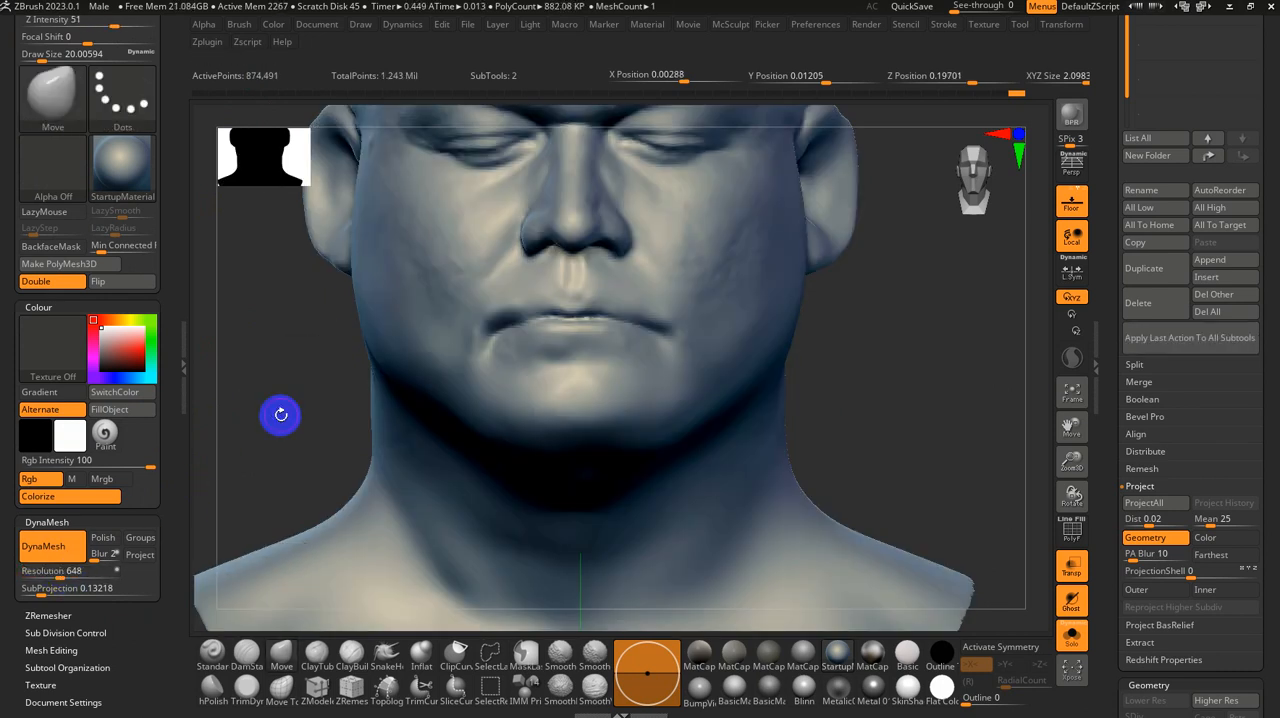
pyautogui.hotkey('ctrl', 'z')
# Step: Remesh the head with DynaMesh at a resolution of 416
pyautogui.click(58, 574)
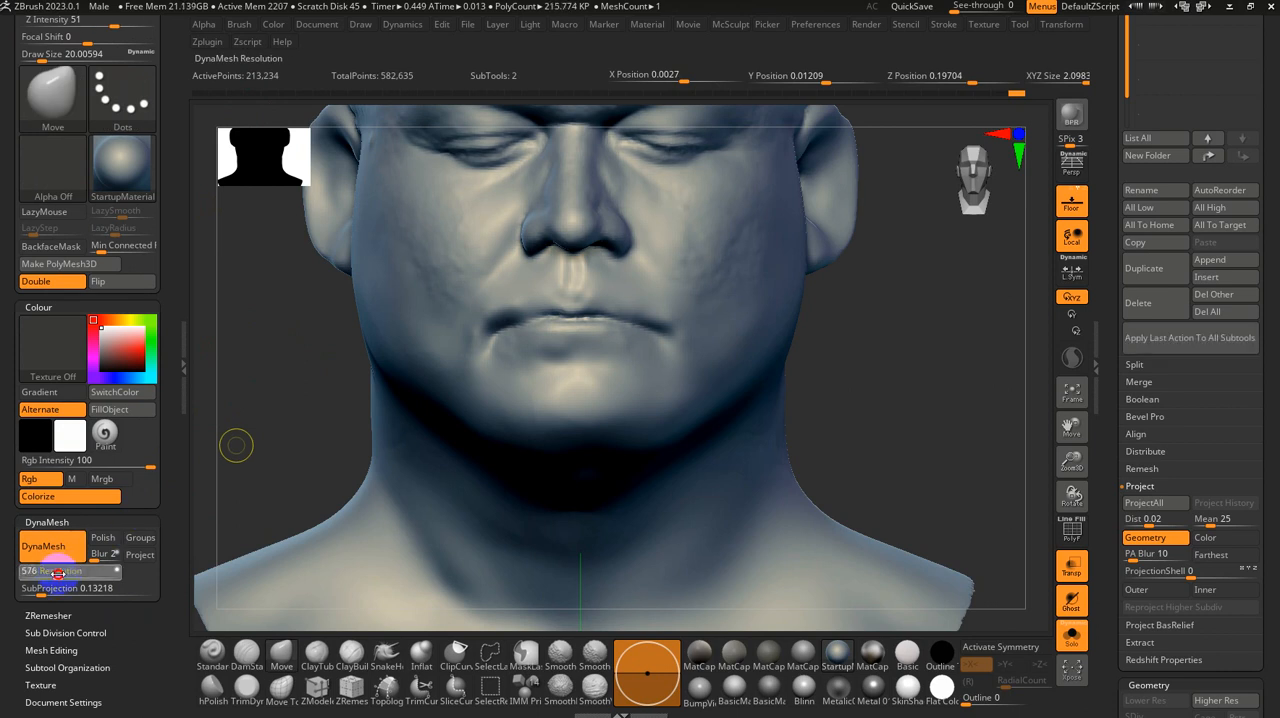
pyautogui.moveTo(55, 573); pyautogui.dragTo(48, 573)
pyautogui.keyDown('ctrl'); pyautogui.moveTo(277, 445); pyautogui.dragTo(277, 446); pyautogui.keyUp('ctrl')
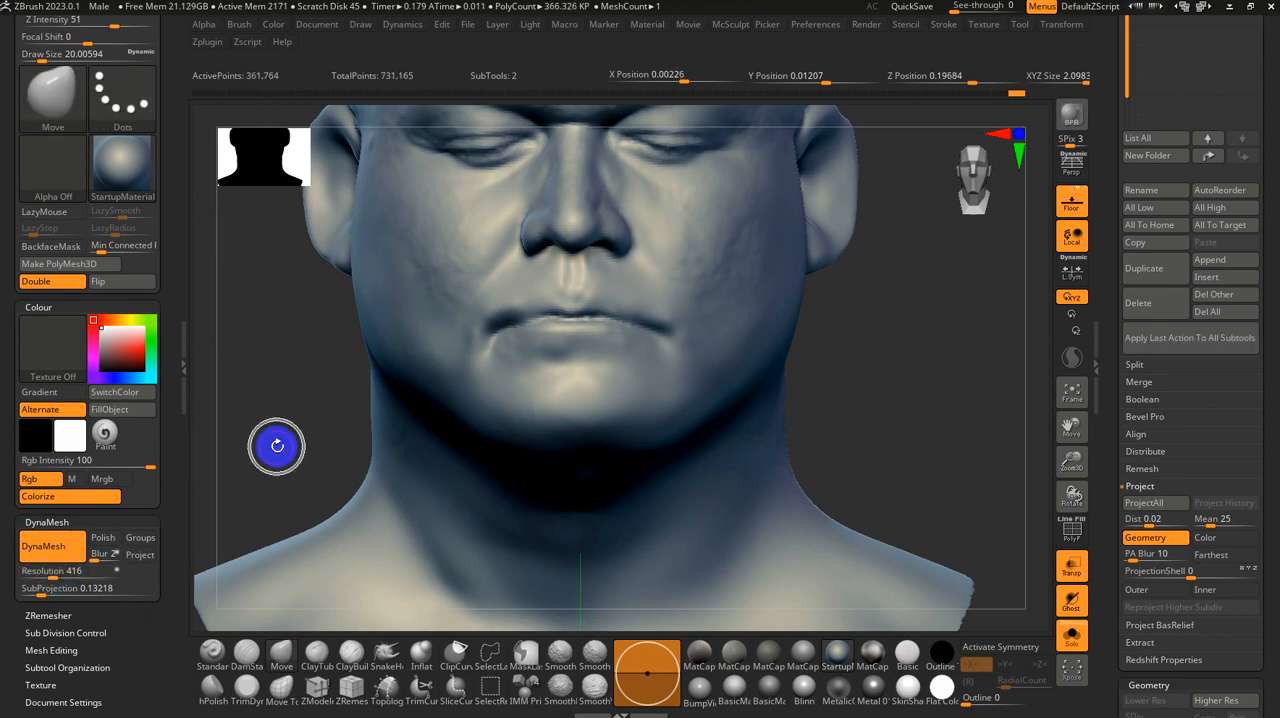
# Step: Carve the line between the lips out to the mouth corners with the DamStandard brush at a size of about 20
pyautogui.click(246, 652)
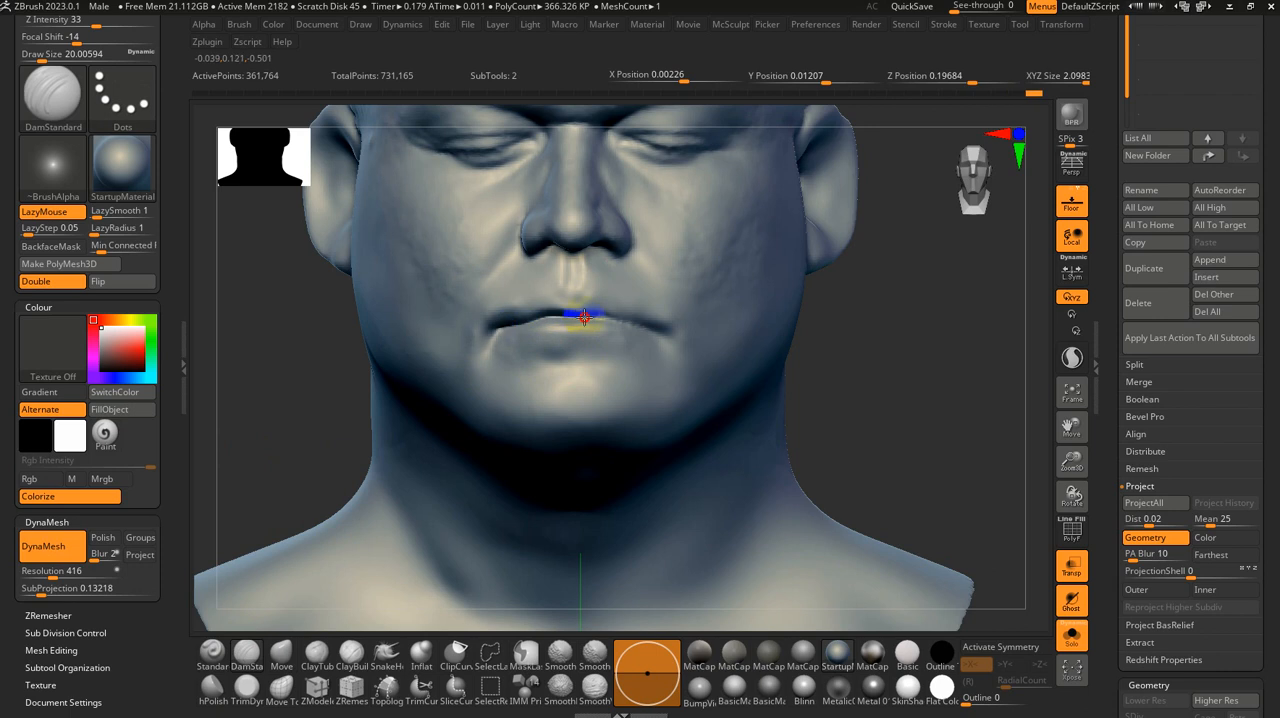
pyautogui.moveTo(669, 331)
pyautogui.mouseDown(button='right')
pyautogui.moveTo(800, 363)
pyautogui.moveTo(431, 340)
pyautogui.moveTo(425, 362)
pyautogui.mouseUp(button='right')
pyautogui.press('shift')
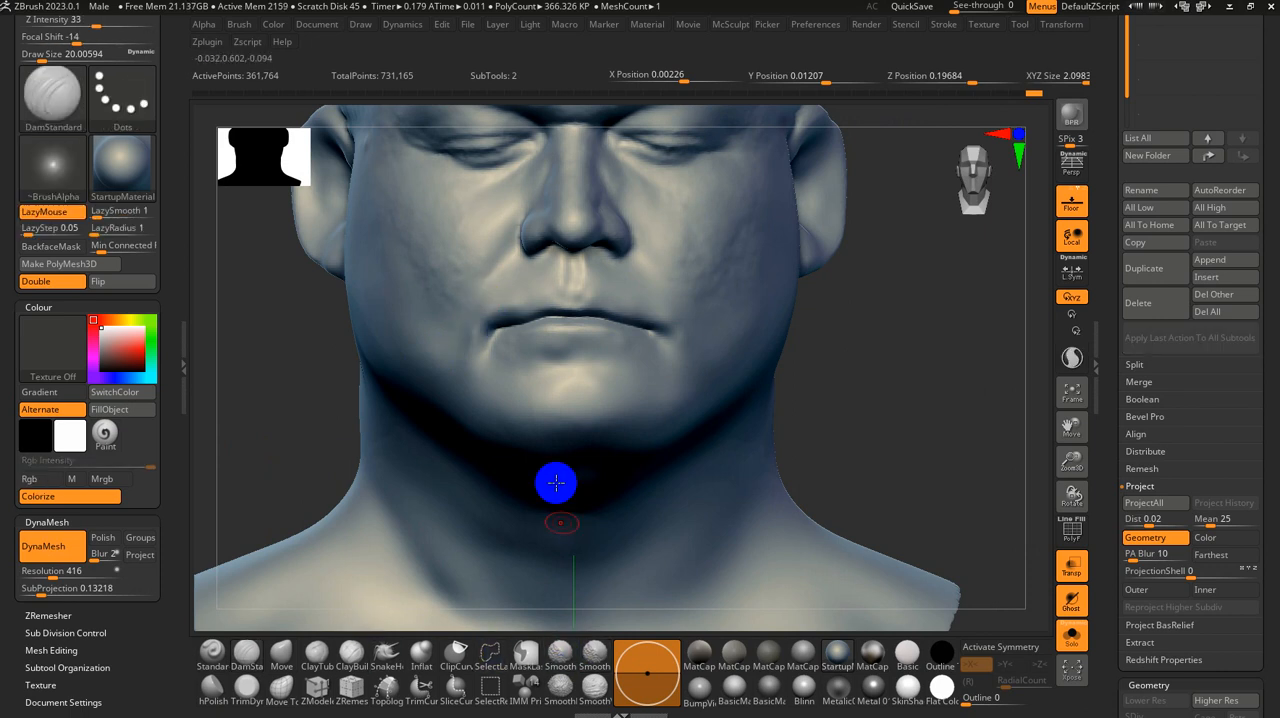
# Step: Smooth the skin around the right mouth corner with the Smooth brush at a size of about 33
pyautogui.press('s')
pyautogui.press('shift')
pyautogui.moveTo(464, 340); pyautogui.dragTo(496, 318)
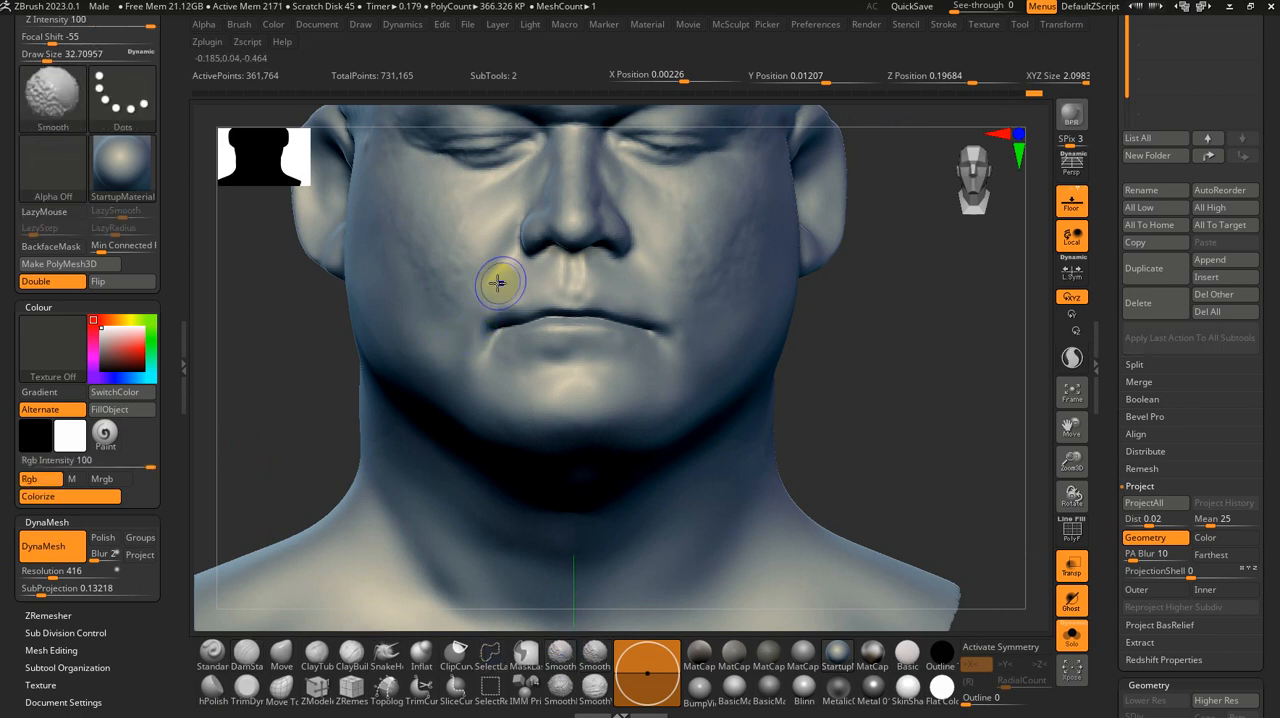
pyautogui.moveTo(916, 397); pyautogui.dragTo(819, 363)
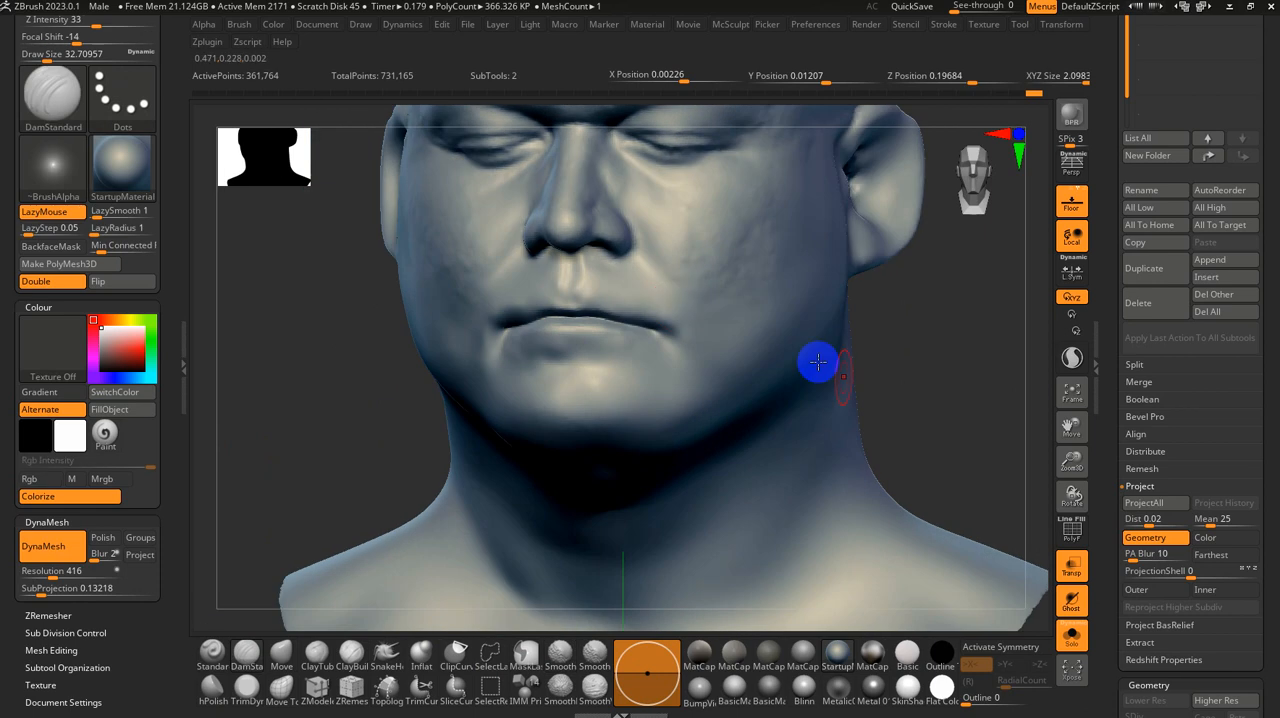
# Step: Turn off Solo and Ghost to show the original scan overlaid on the sculpted head around the mouth
pyautogui.moveTo(997, 420)
pyautogui.mouseDown()
pyautogui.moveTo(969, 394)
pyautogui.moveTo(949, 508)
pyautogui.moveTo(920, 461)
pyautogui.moveTo(903, 460)
pyautogui.mouseUp()
pyautogui.click(1080, 627)
pyautogui.click(1077, 600)
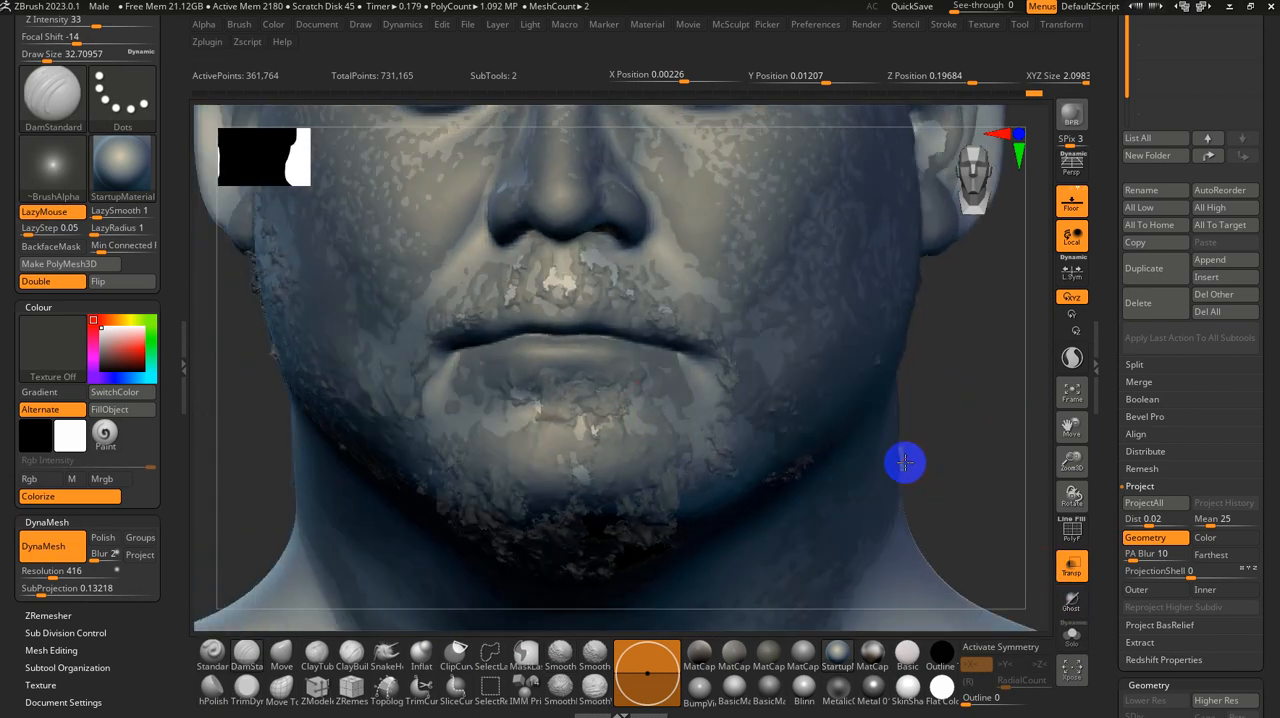
# Step: Select the original scan subtool and examine the shape of its mouth from the front and an angle
pyautogui.press('s')
pyautogui.click(606, 341)
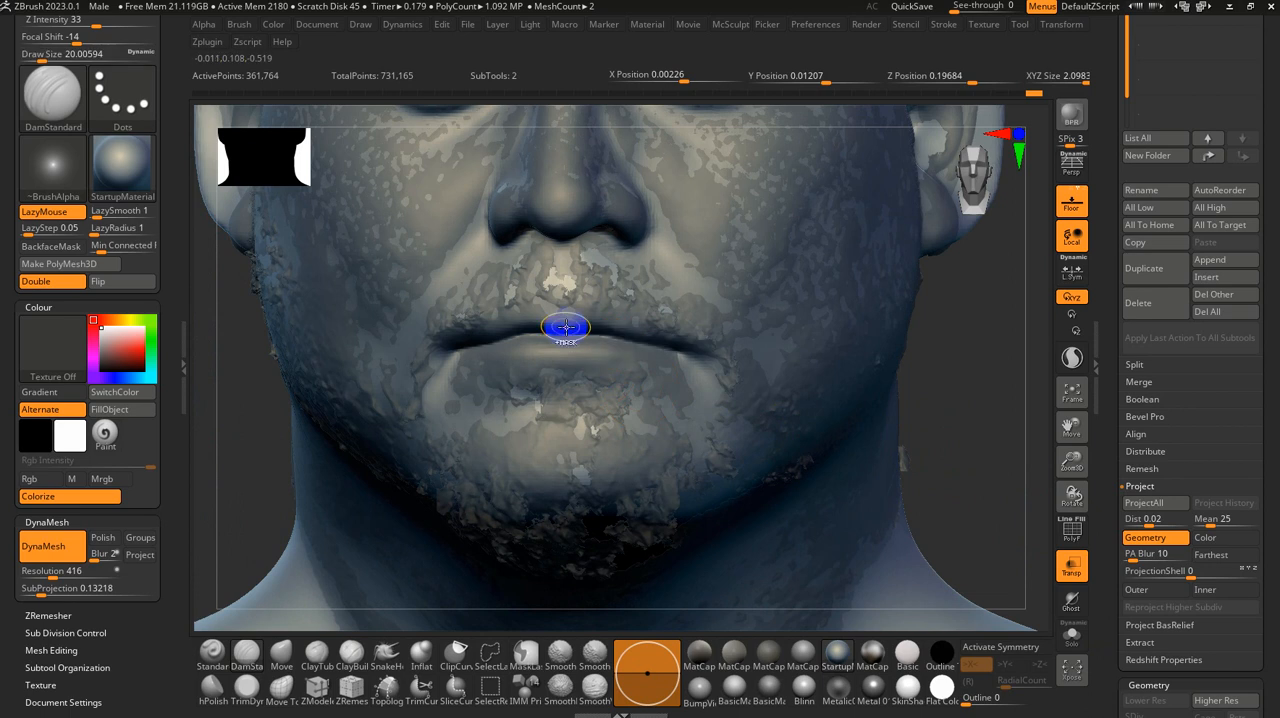
pyautogui.press('ctrl')
pyautogui.moveTo(918, 367); pyautogui.dragTo(951, 373)
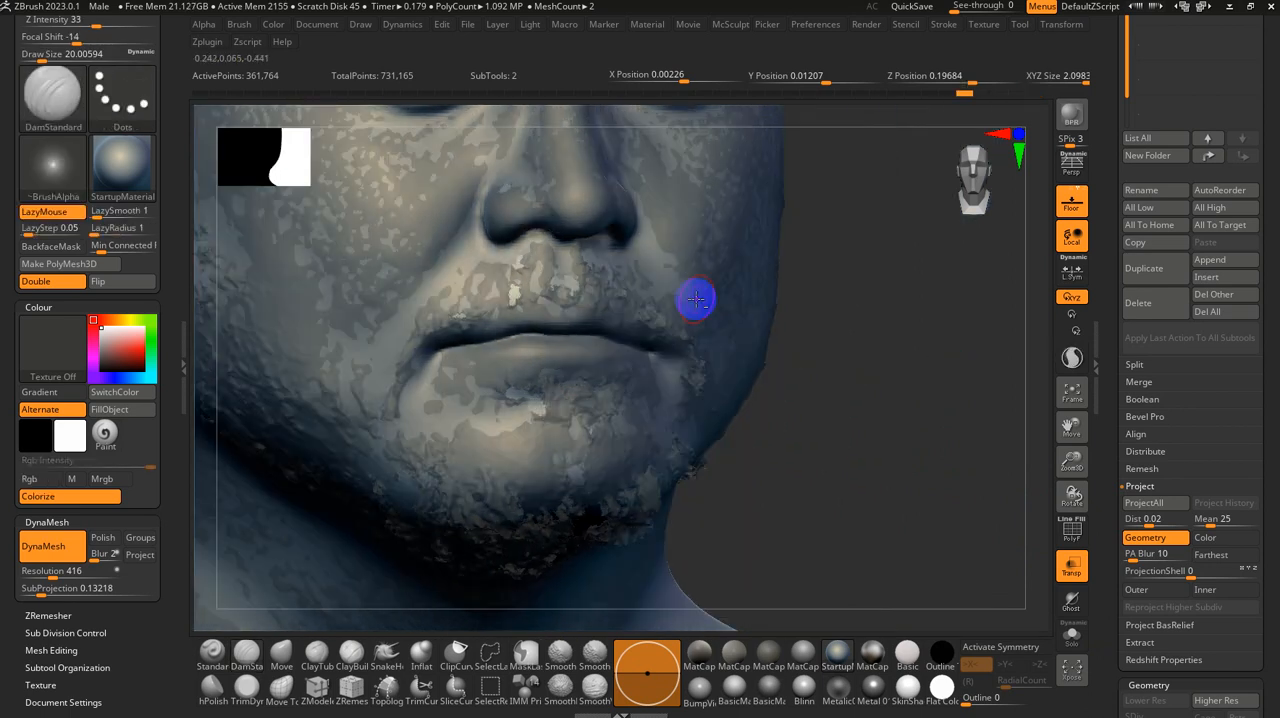
pyautogui.keyDown('alt'); pyautogui.click(659, 303); pyautogui.keyUp('alt')
pyautogui.press('shift')
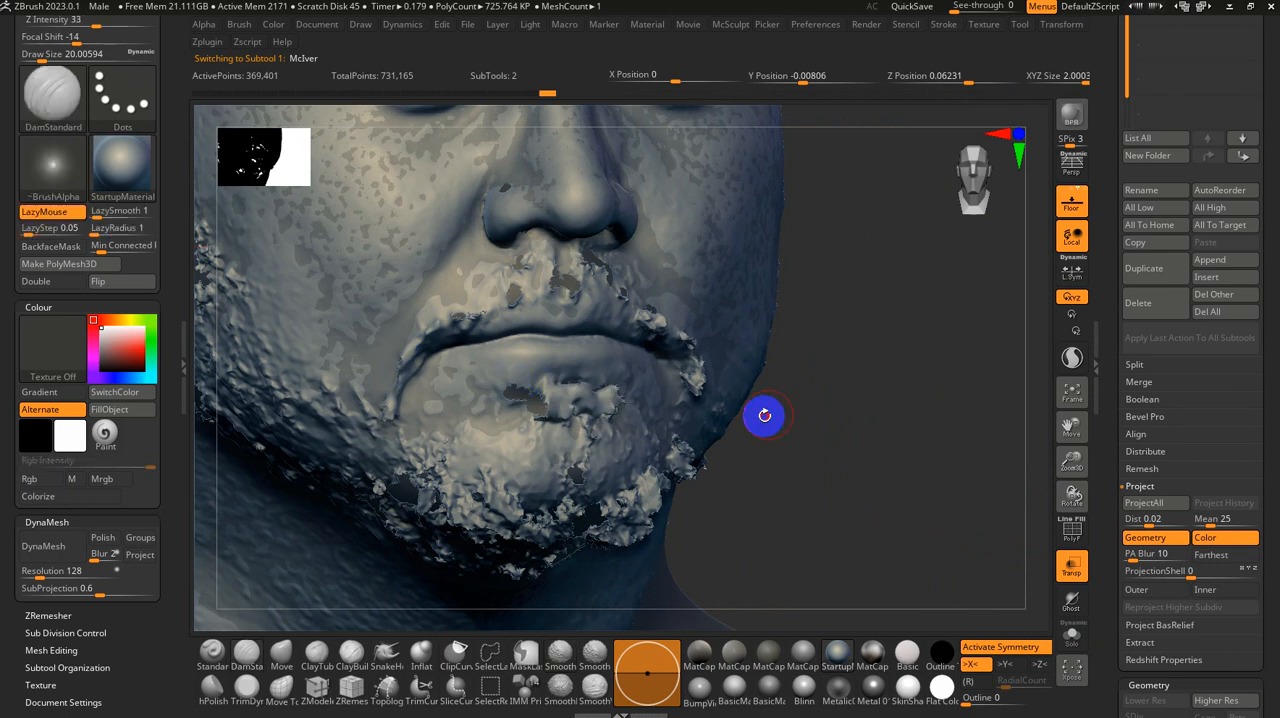
pyautogui.keyDown('shift'); pyautogui.moveTo(765, 416); pyautogui.dragTo(748, 421); pyautogui.keyUp('shift')
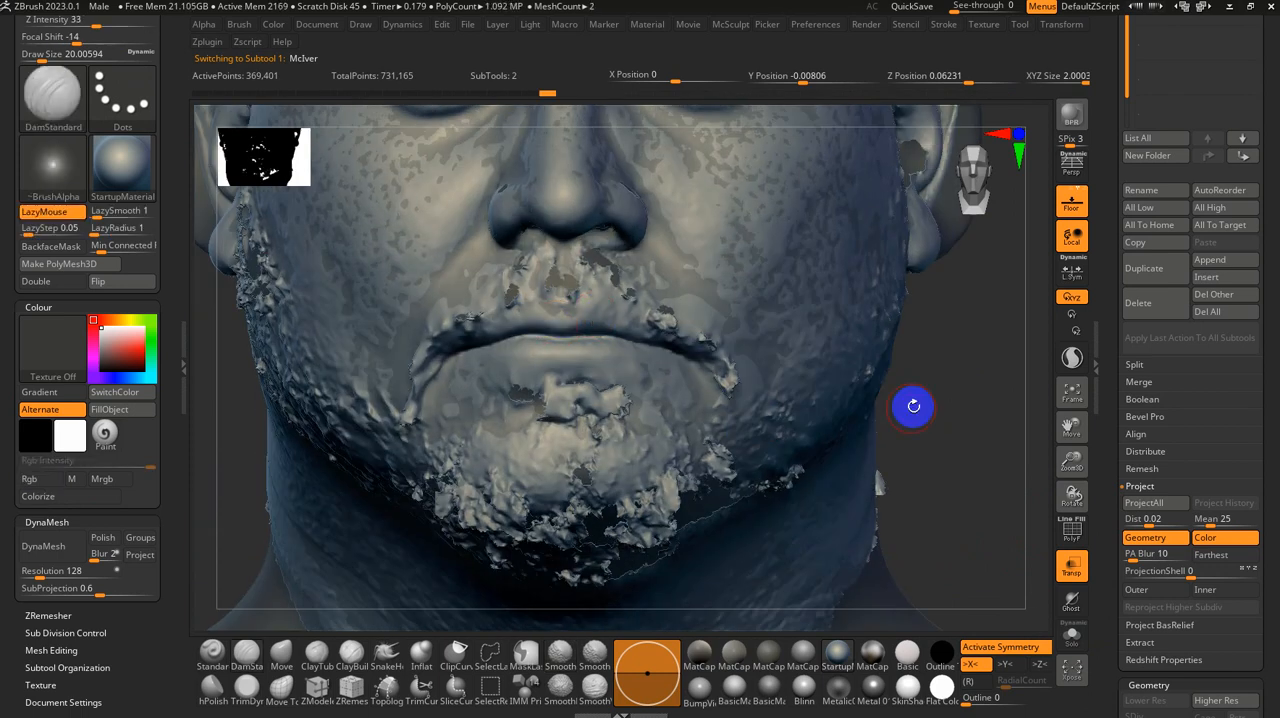
# Step: Select the Nickz_humanMaleAverage1 subtool, mask both lips with the MaskPen brush at a size of about 20, and invert the mask
pyautogui.moveTo(1109, 165); pyautogui.dragTo(1122, 299)
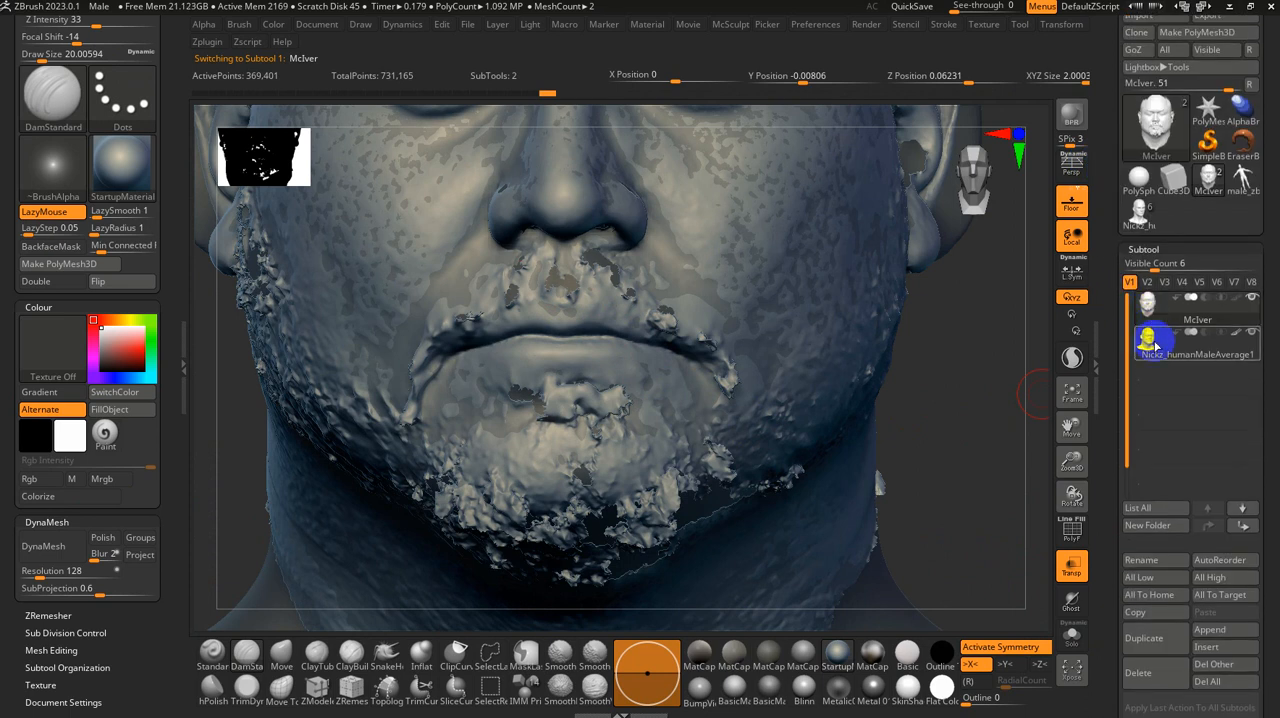
pyautogui.click(1155, 343)
pyautogui.press('ctrl')
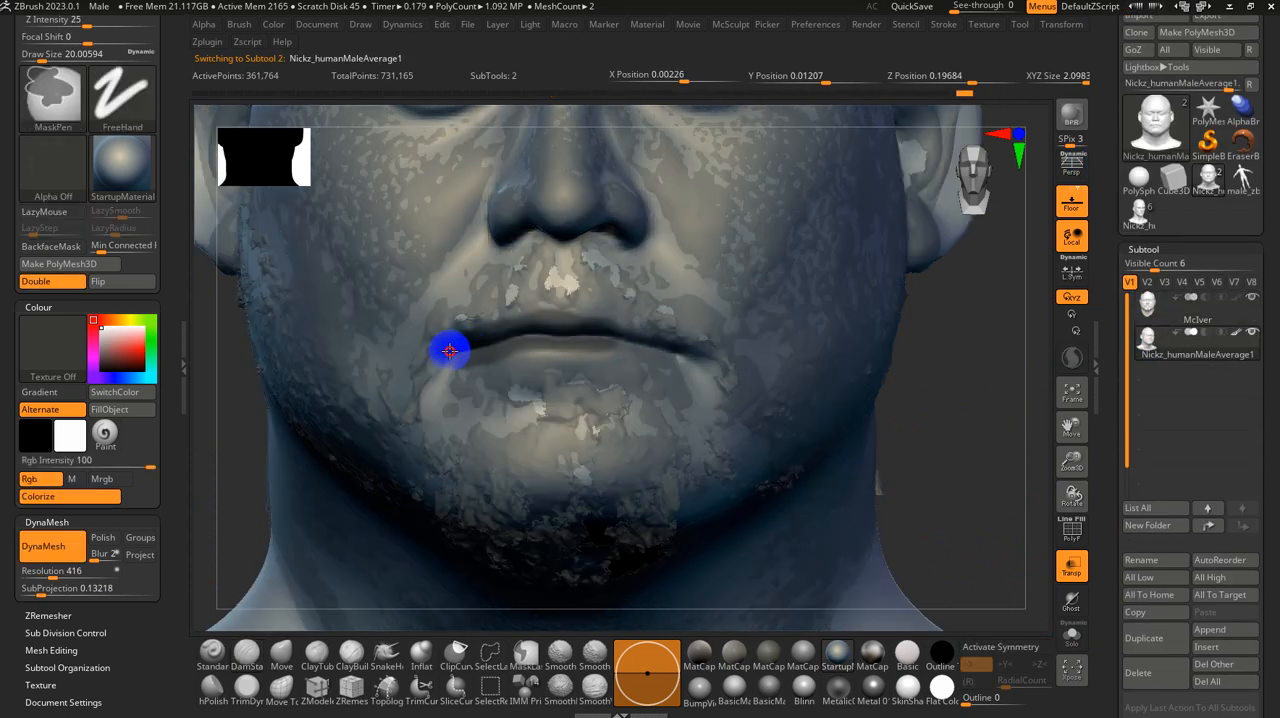
pyautogui.keyDown('ctrl'); pyautogui.moveTo(680, 356); pyautogui.dragTo(702, 353); pyautogui.keyUp('ctrl')
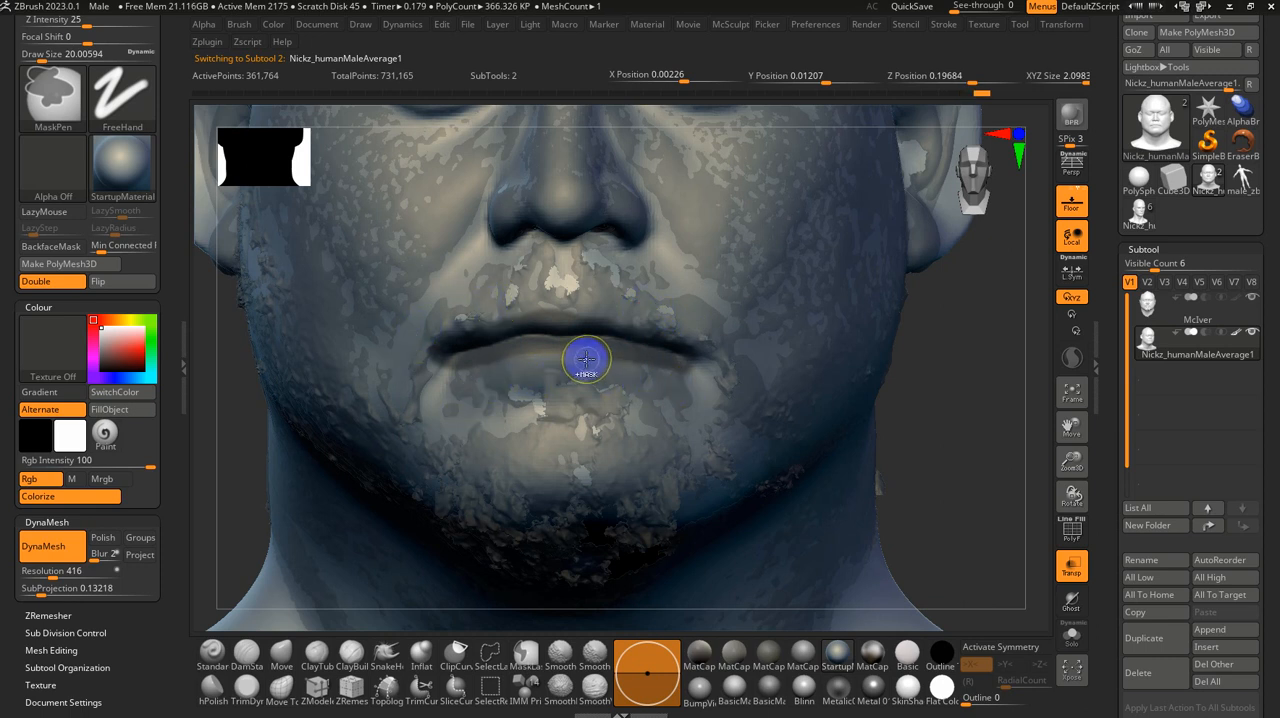
pyautogui.keyDown('ctrl'); pyautogui.moveTo(601, 360); pyautogui.dragTo(534, 354); pyautogui.keyUp('ctrl')
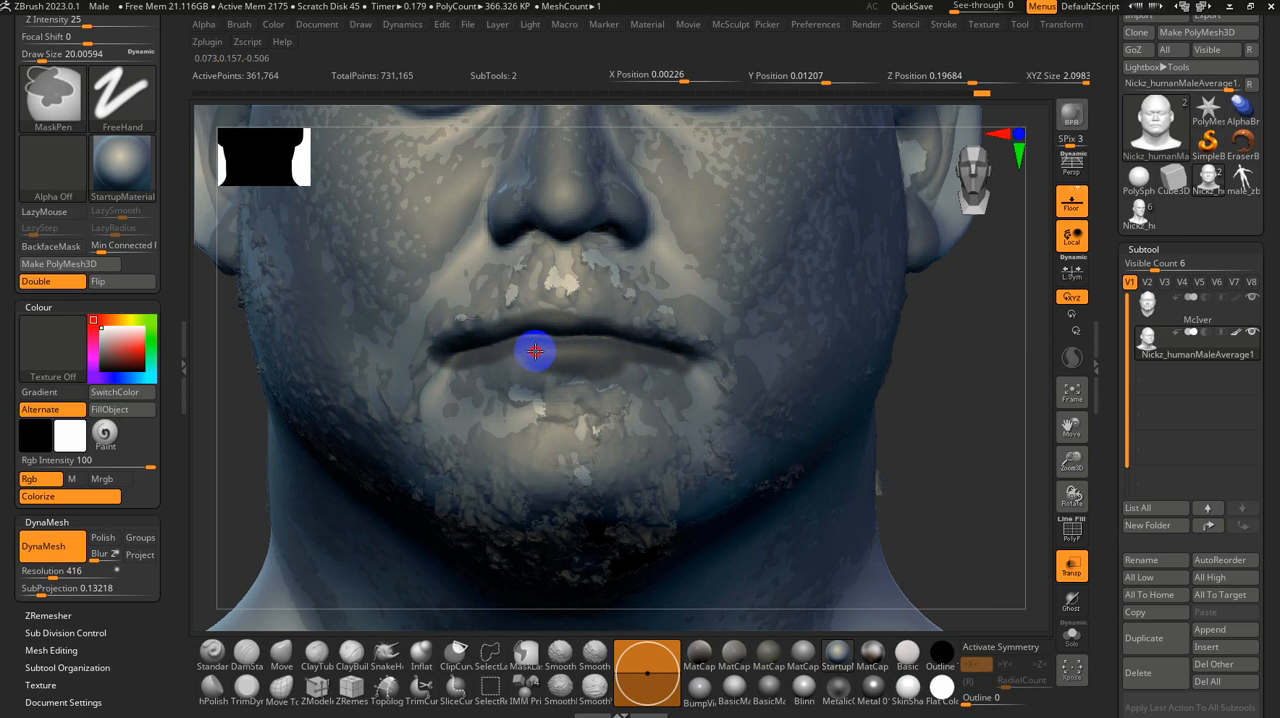
pyautogui.keyDown('ctrl'); pyautogui.click(962, 440); pyautogui.keyUp('ctrl')
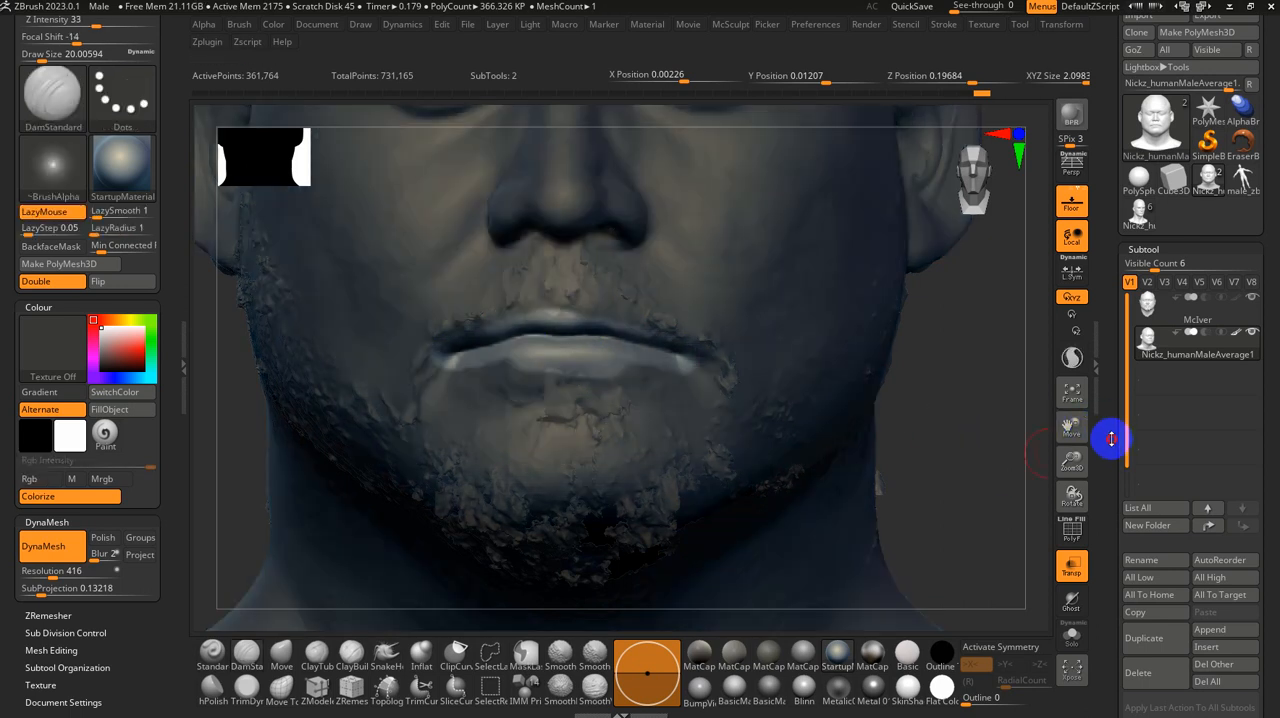
# Step: Project the scan onto the unmasked lips with a distance of 0.02 and isolate the sculpted head with Solo
pyautogui.scroll(-5, 1114, 400)
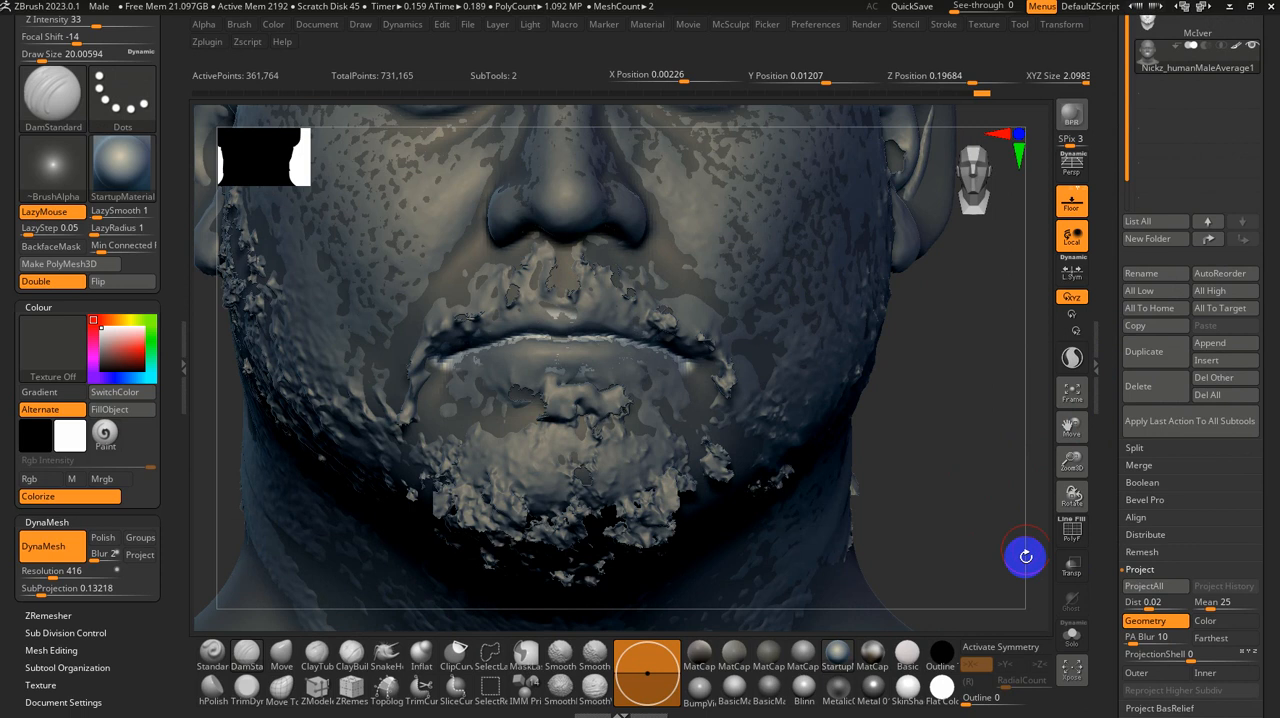
pyautogui.click(1070, 633)
pyautogui.keyDown('ctrl'); pyautogui.moveTo(932, 423); pyautogui.dragTo(885, 423); pyautogui.keyUp('ctrl')
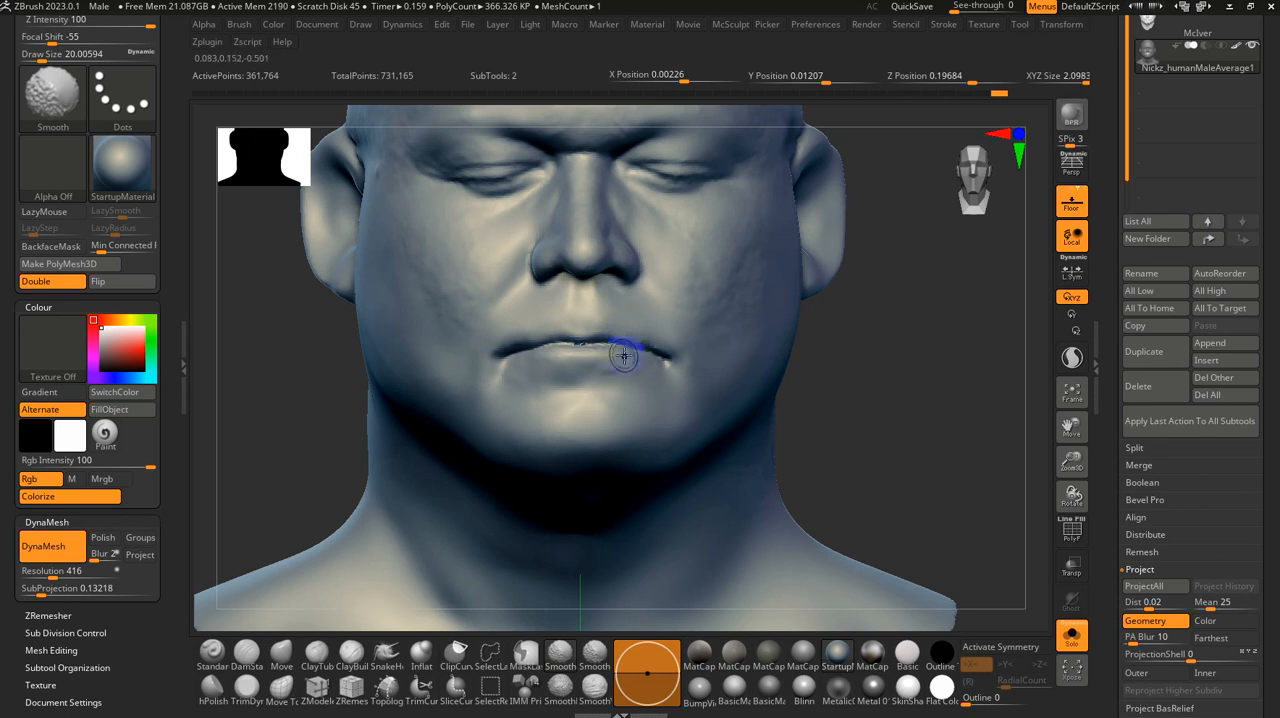
# Step: Smooth the rough projected lips and recarve the line between them with the DamStandard brush at a size of about 20
pyautogui.keyDown('alt'); pyautogui.moveTo(892, 437); pyautogui.dragTo(888, 502); pyautogui.keyUp('alt')
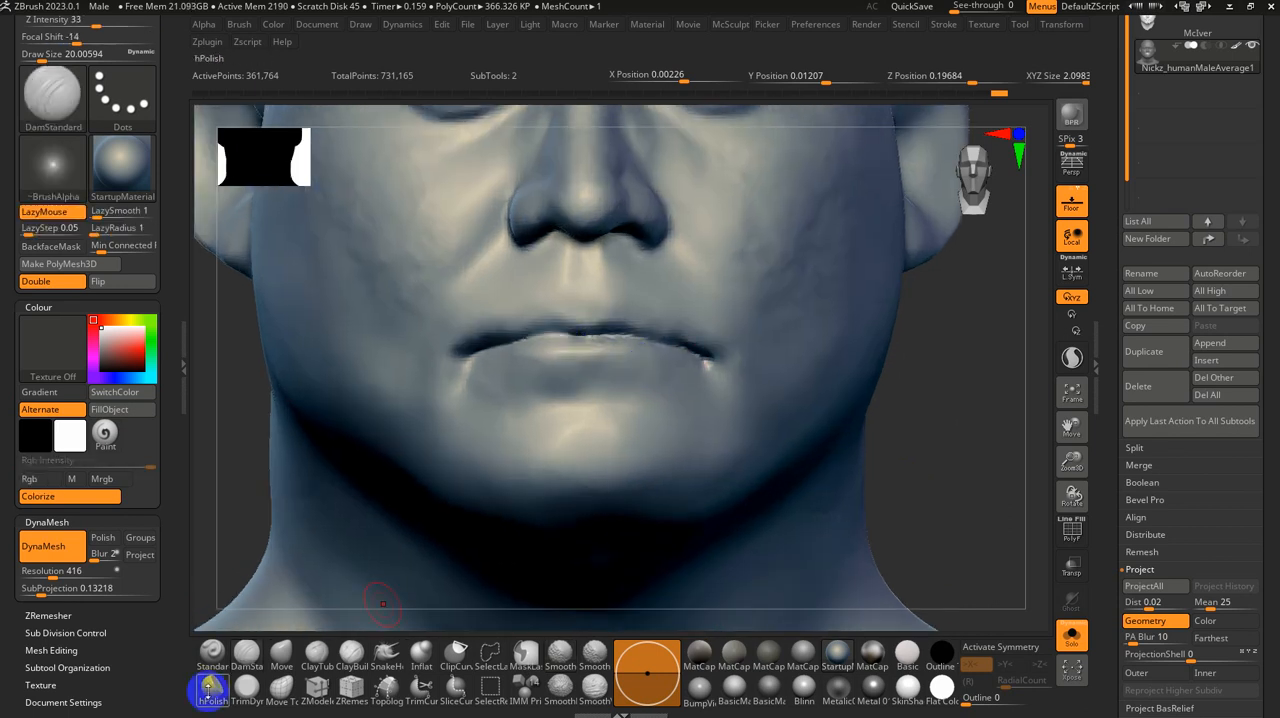
pyautogui.click(245, 660)
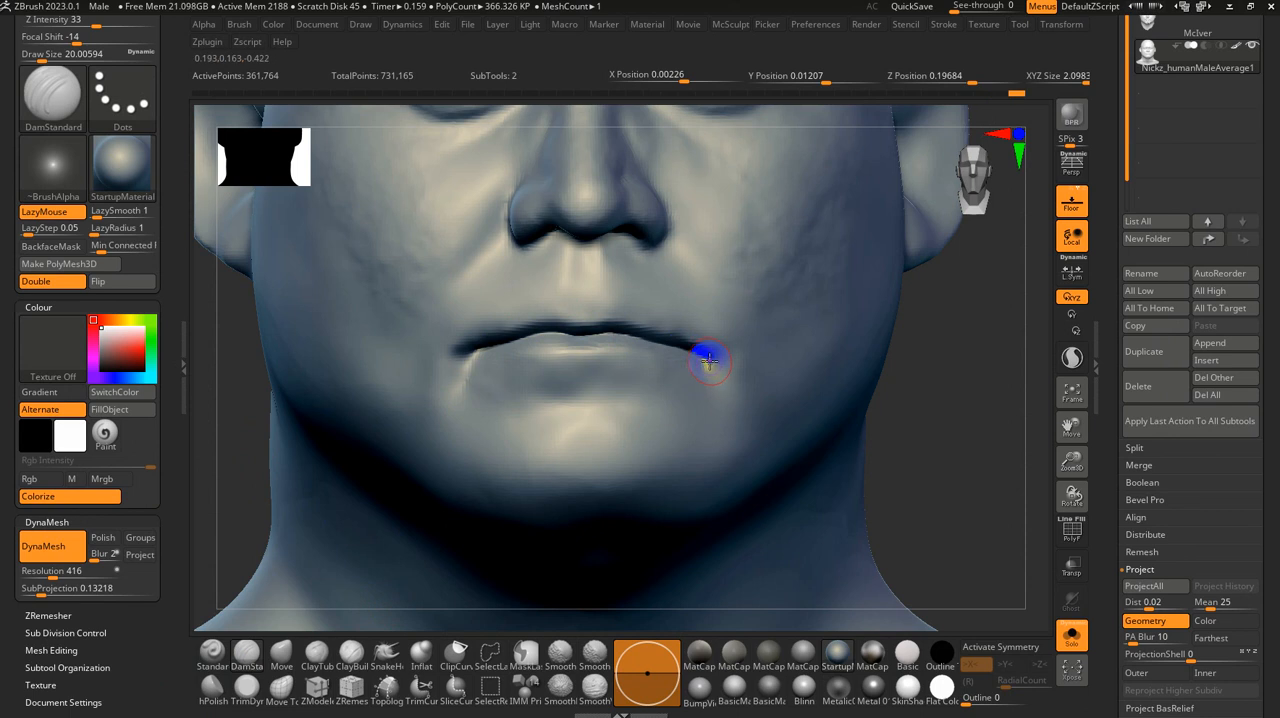
pyautogui.moveTo(910, 470); pyautogui.dragTo(861, 432)
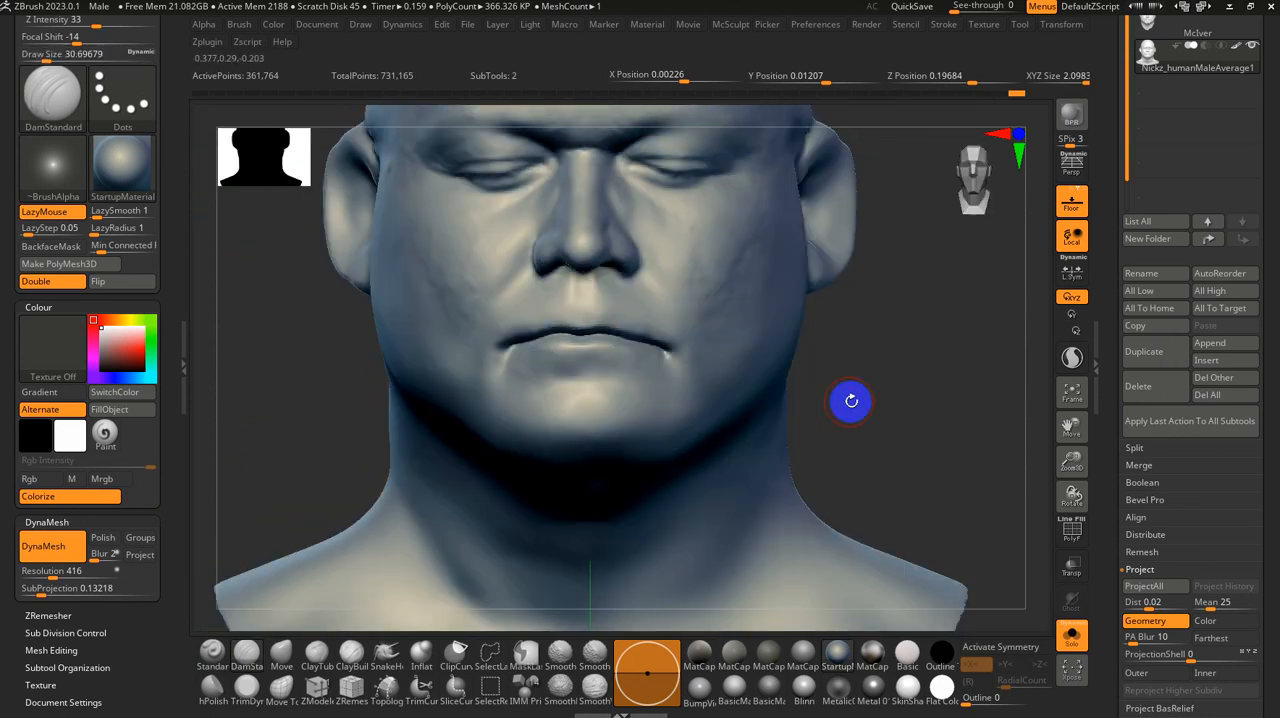
pyautogui.moveTo(849, 397)
pyautogui.mouseDown()
pyautogui.moveTo(891, 426)
pyautogui.moveTo(880, 430)
pyautogui.mouseUp()
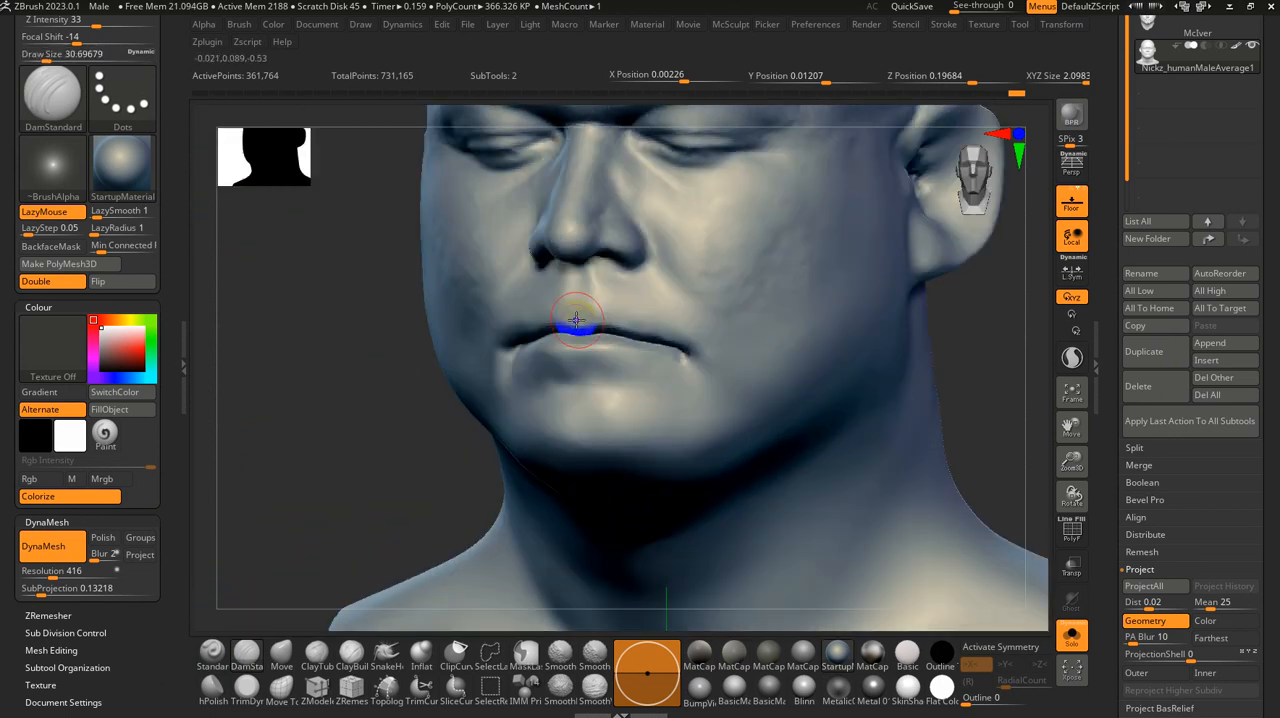
# Step: Carve the philtrum between nose and upper lip with DamStandard at a size of about 31 and a Z Intensity of 14
pyautogui.moveTo(365, 485); pyautogui.dragTo(386, 487)
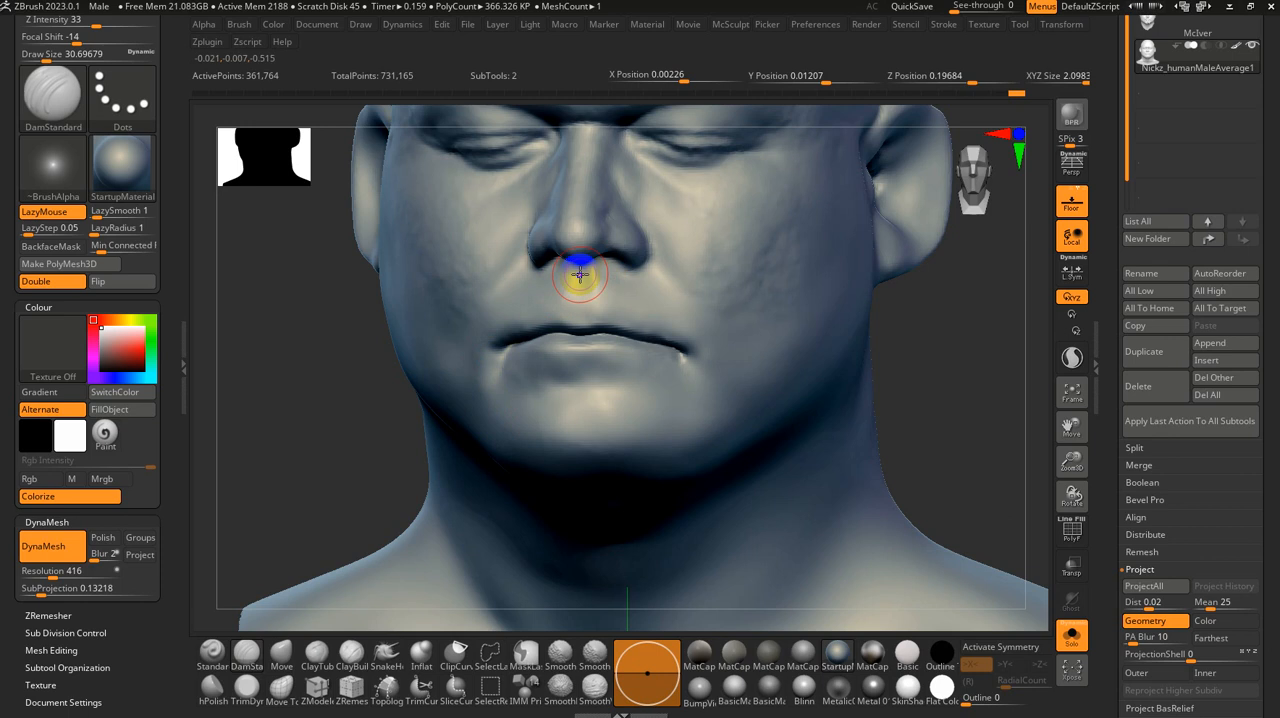
pyautogui.moveTo(577, 302); pyautogui.dragTo(576, 317)
pyautogui.press('u')
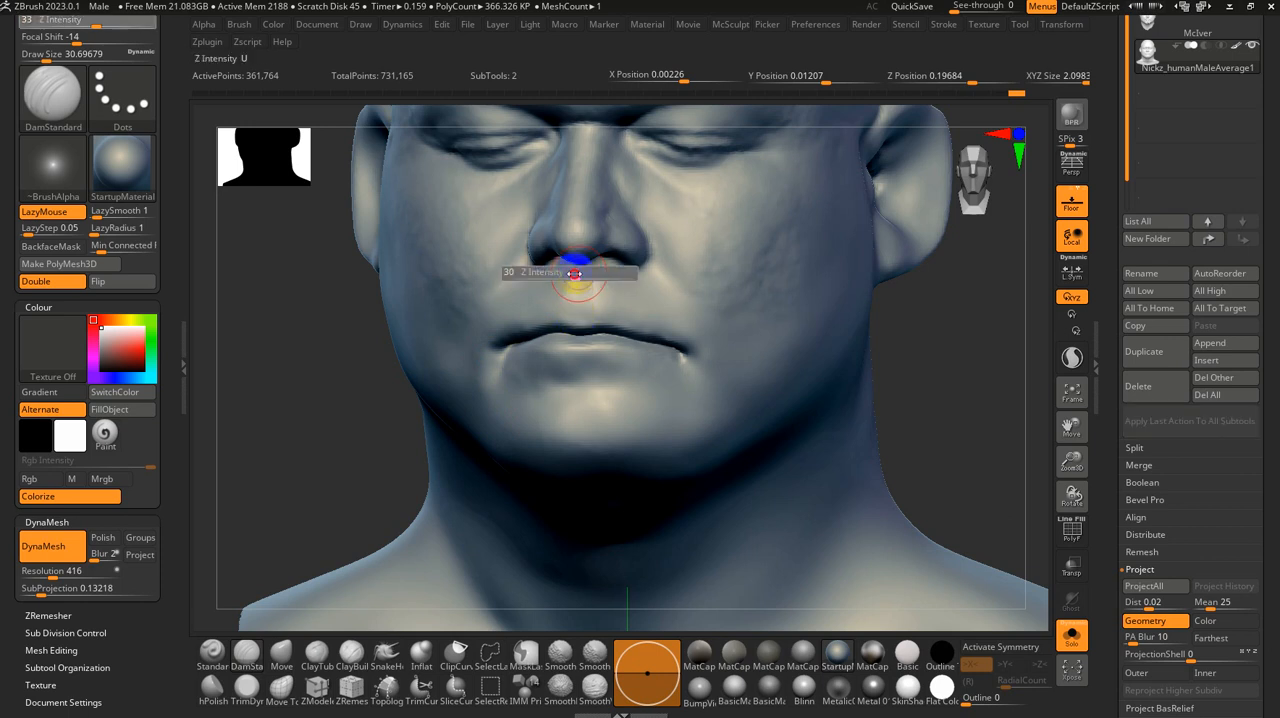
pyautogui.moveTo(554, 274); pyautogui.dragTo(582, 313)
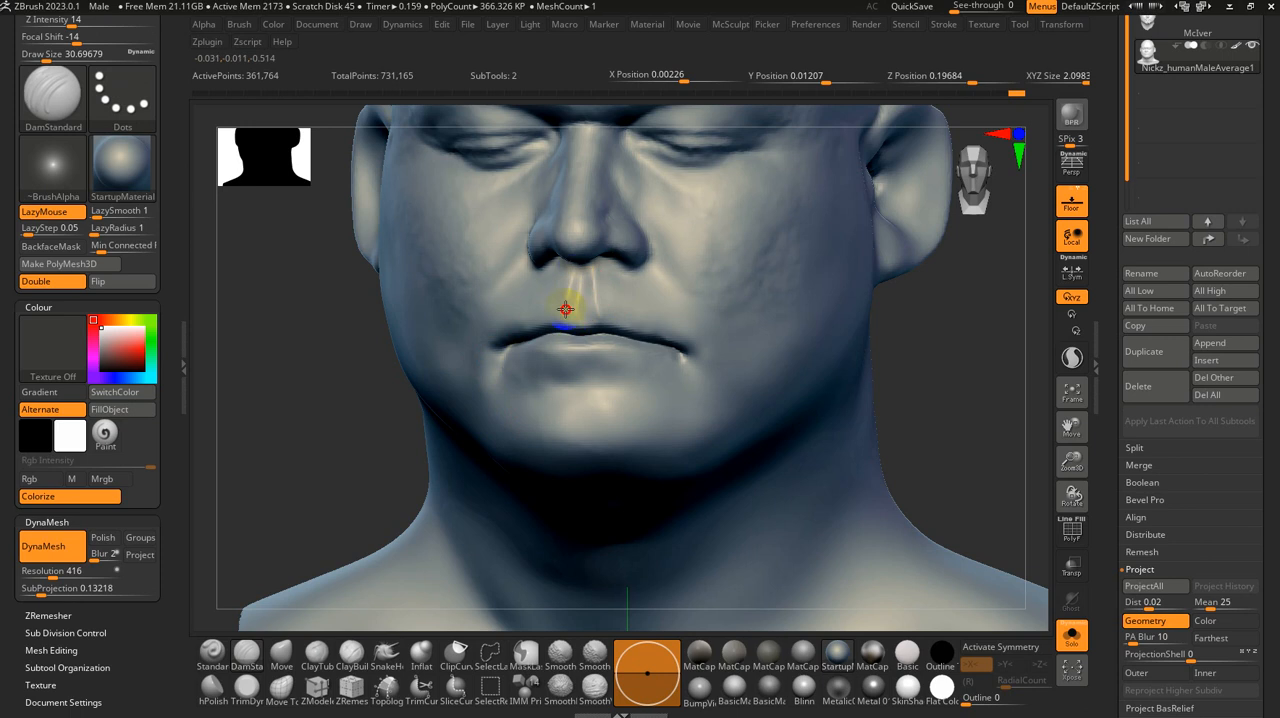
pyautogui.keyDown('shift'); pyautogui.moveTo(574, 286); pyautogui.dragTo(595, 294); pyautogui.keyUp('shift')
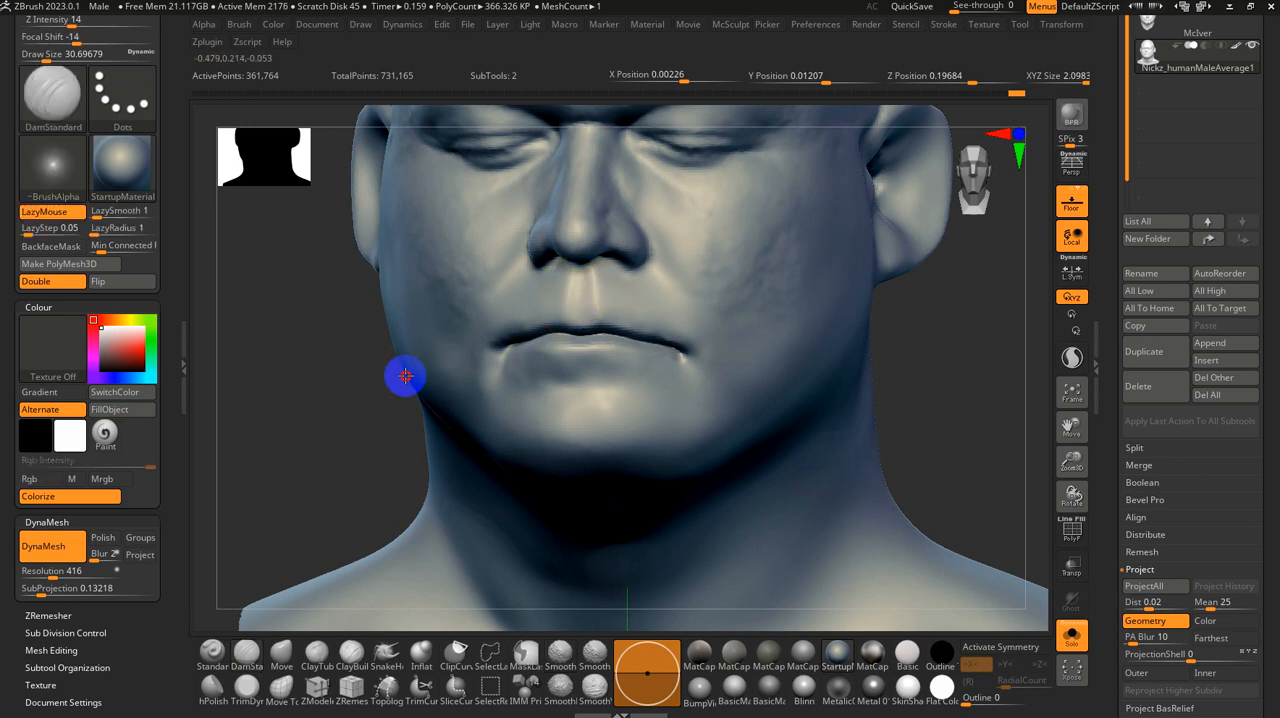
# Step: Refine the lower end of the philtrum at the upper lip with DamStandard at a size of about 22
pyautogui.moveTo(314, 400); pyautogui.dragTo(340, 405)
pyautogui.press('s')
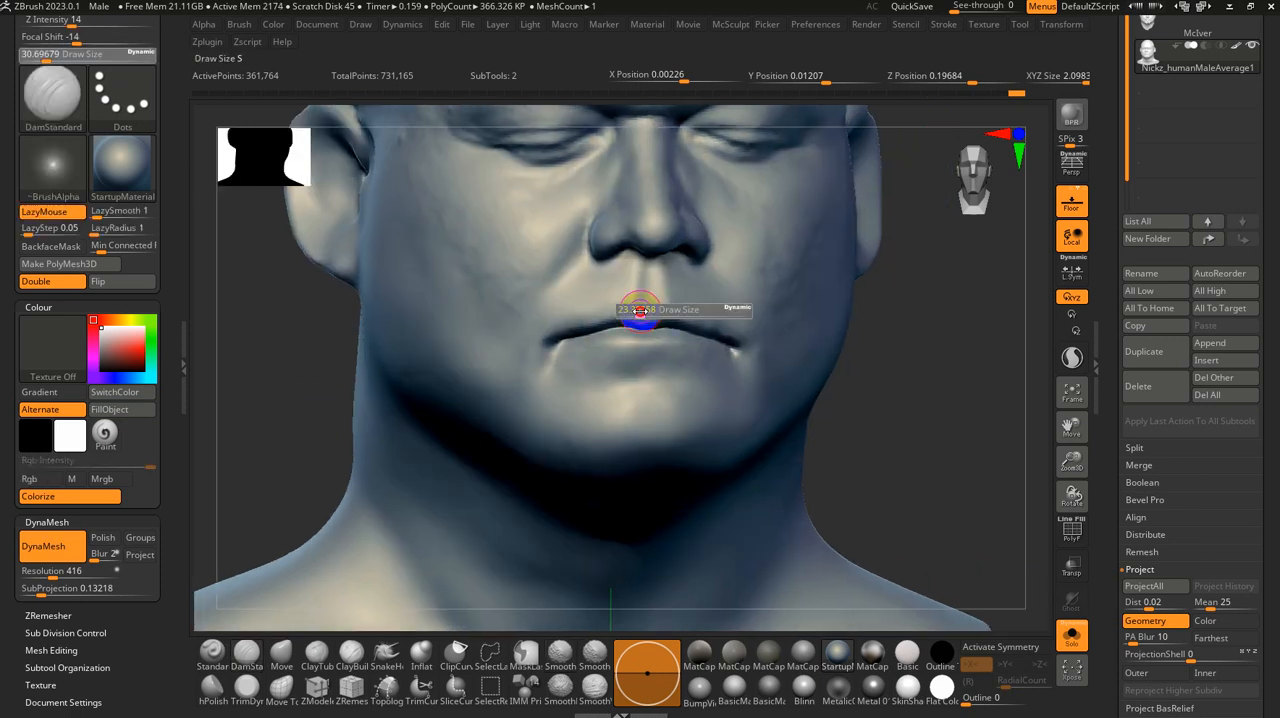
pyautogui.moveTo(640, 311); pyautogui.dragTo(638, 311)
# Step: Subdivide the head mesh, declining the Dynamic Subdiv option
pyautogui.moveTo(873, 438)
pyautogui.keyDown('alt'); pyautogui.mouseDown()
pyautogui.moveTo(871, 466)
pyautogui.moveTo(926, 463)
pyautogui.mouseUp(); pyautogui.keyUp('alt')
pyautogui.moveTo(1011, 460)
pyautogui.keyDown('alt'); pyautogui.mouseDown()
pyautogui.moveTo(923, 460)
pyautogui.moveTo(995, 431)
pyautogui.mouseUp(); pyautogui.keyUp('alt')
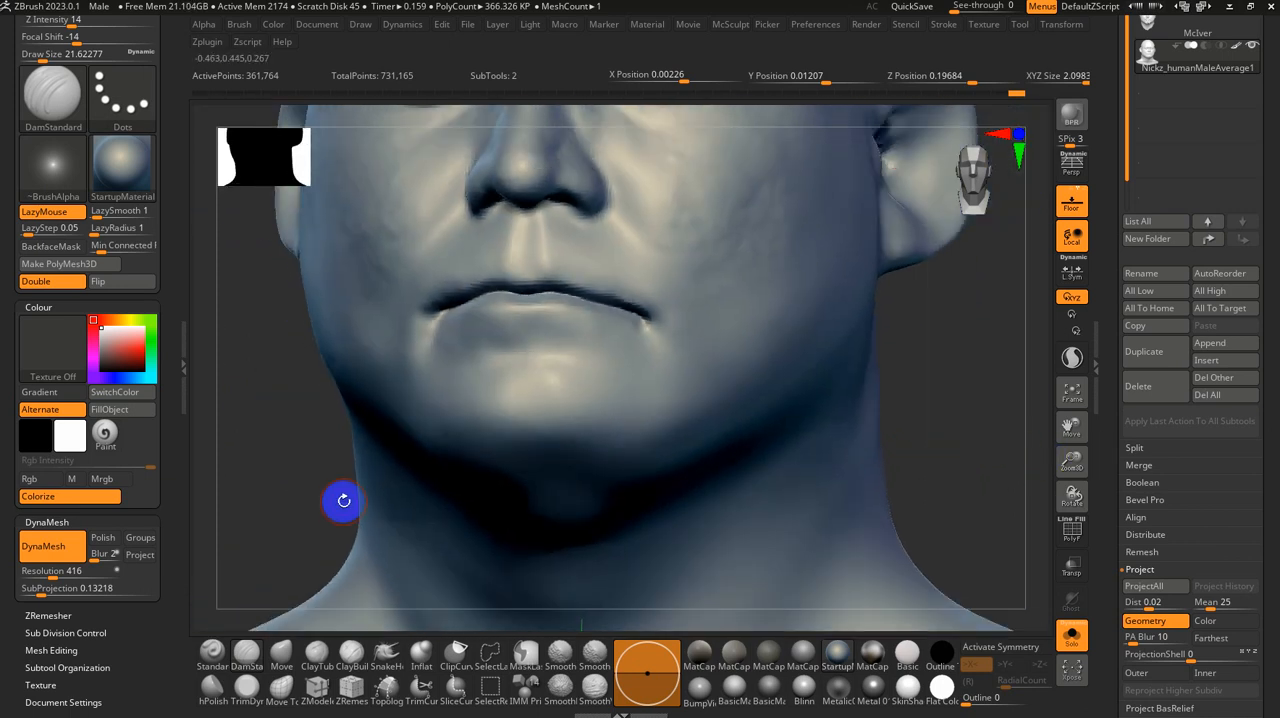
pyautogui.press('d')
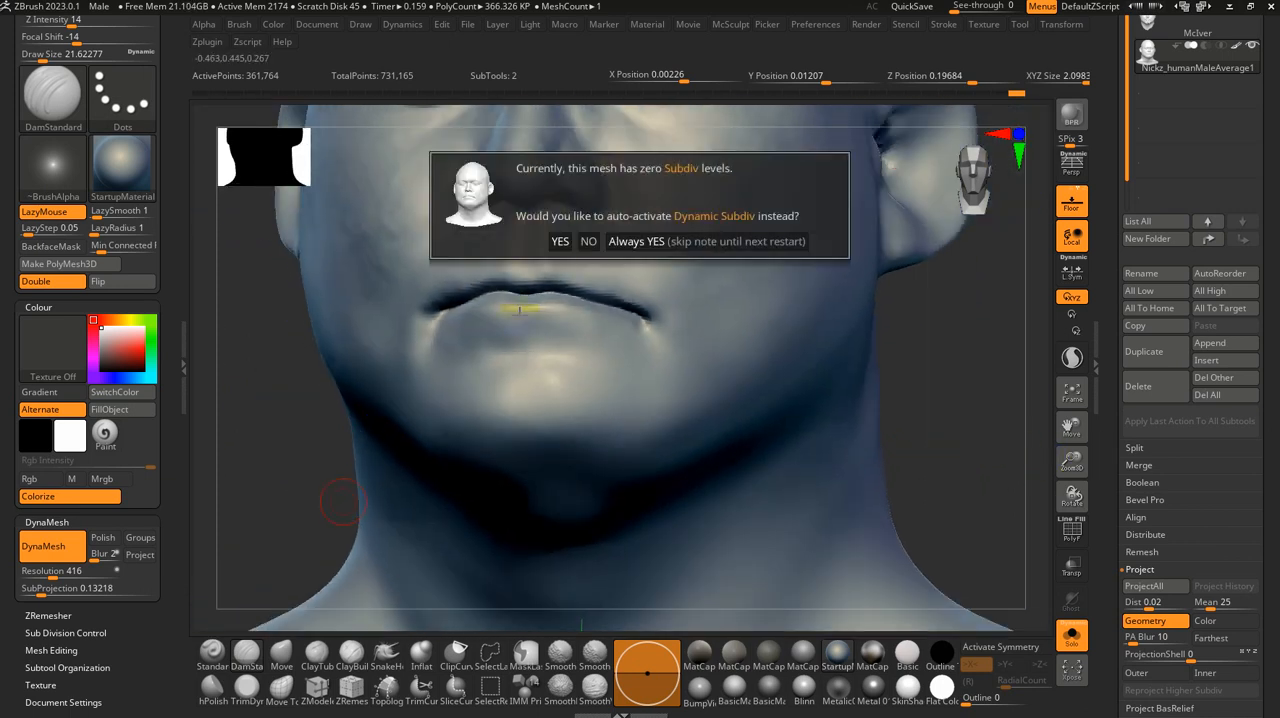
pyautogui.click(586, 241)
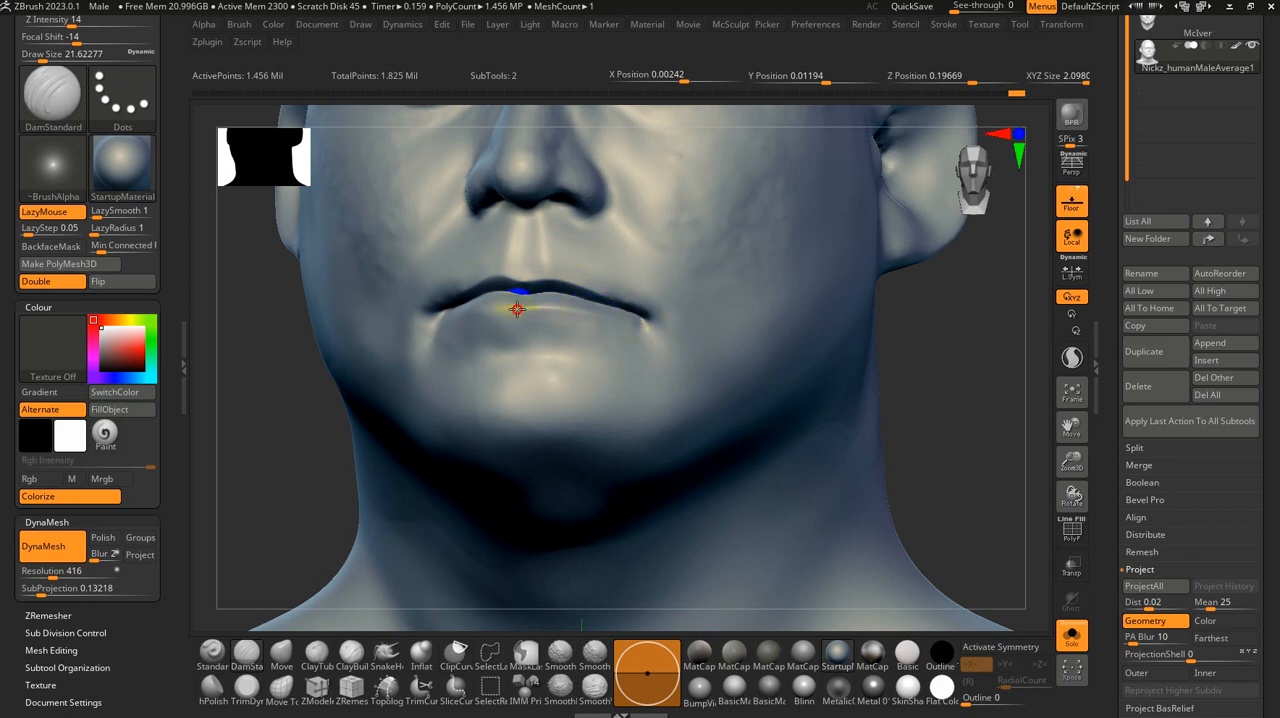
# Step: Define the lower lip's edge with the DamStandard brush and check the mouth from several angles
pyautogui.moveTo(371, 329)
pyautogui.mouseDown(button='right')
pyautogui.moveTo(334, 435)
pyautogui.moveTo(394, 372)
pyautogui.mouseUp(button='right')
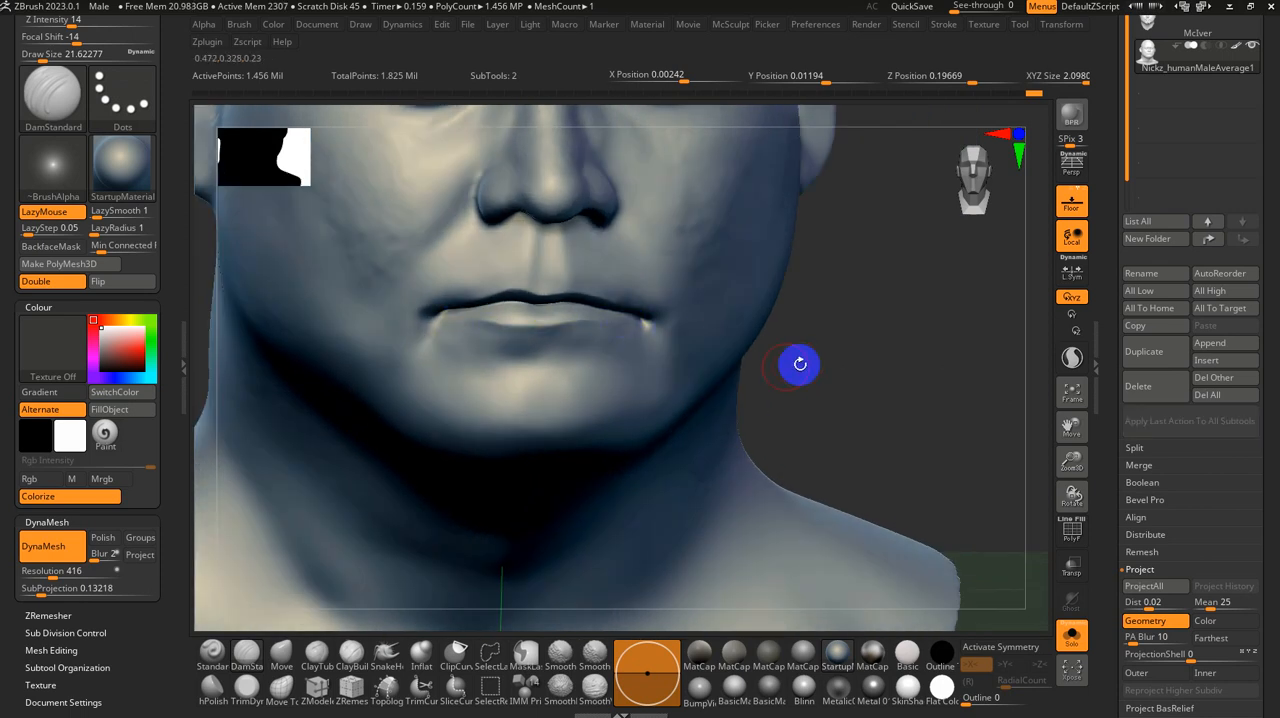
pyautogui.moveTo(799, 364); pyautogui.dragTo(777, 356)
pyautogui.keyDown('alt'); pyautogui.moveTo(238, 447); pyautogui.dragTo(250, 355); pyautogui.keyUp('alt')
pyautogui.keyDown('shift'); pyautogui.moveTo(250, 355); pyautogui.dragTo(363, 362); pyautogui.keyUp('shift')
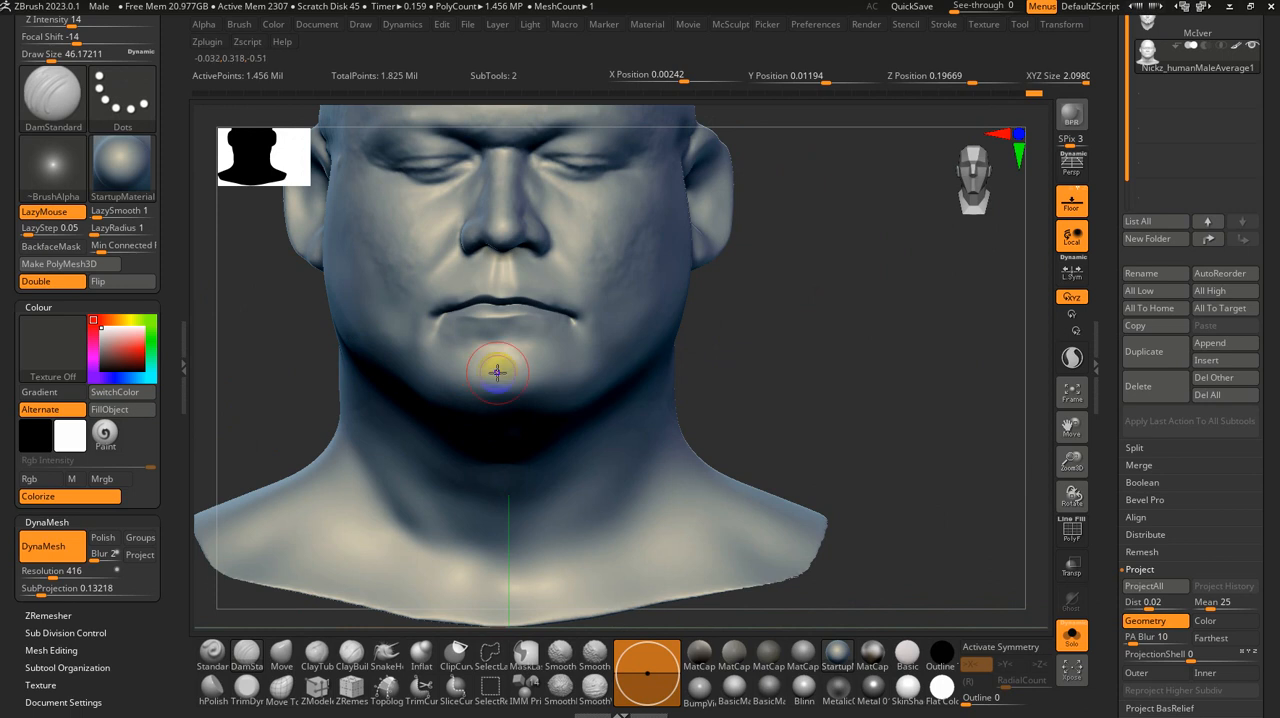
pyautogui.keyDown('alt'); pyautogui.moveTo(703, 366); pyautogui.dragTo(770, 545); pyautogui.keyUp('alt')
pyautogui.press('s')
pyautogui.moveTo(634, 360)
pyautogui.mouseDown()
pyautogui.moveTo(608, 346)
pyautogui.moveTo(604, 322)
pyautogui.mouseUp()
# Step: Adjust the contour of the lips and mouth corners with the Move brush at sizes of about 20 and 41
pyautogui.click(281, 655)
pyautogui.press('s')
pyautogui.press('s')
pyautogui.press('s')
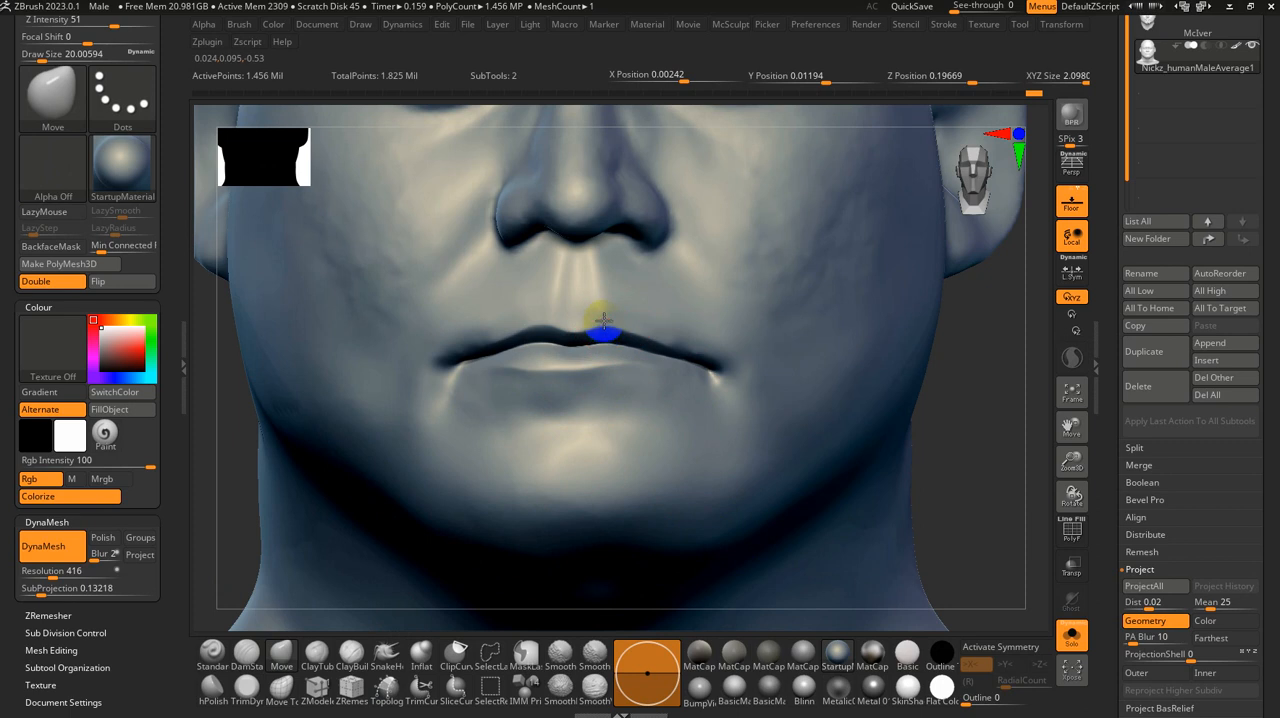
pyautogui.keyDown('alt'); pyautogui.moveTo(931, 419); pyautogui.dragTo(939, 381); pyautogui.keyUp('alt')
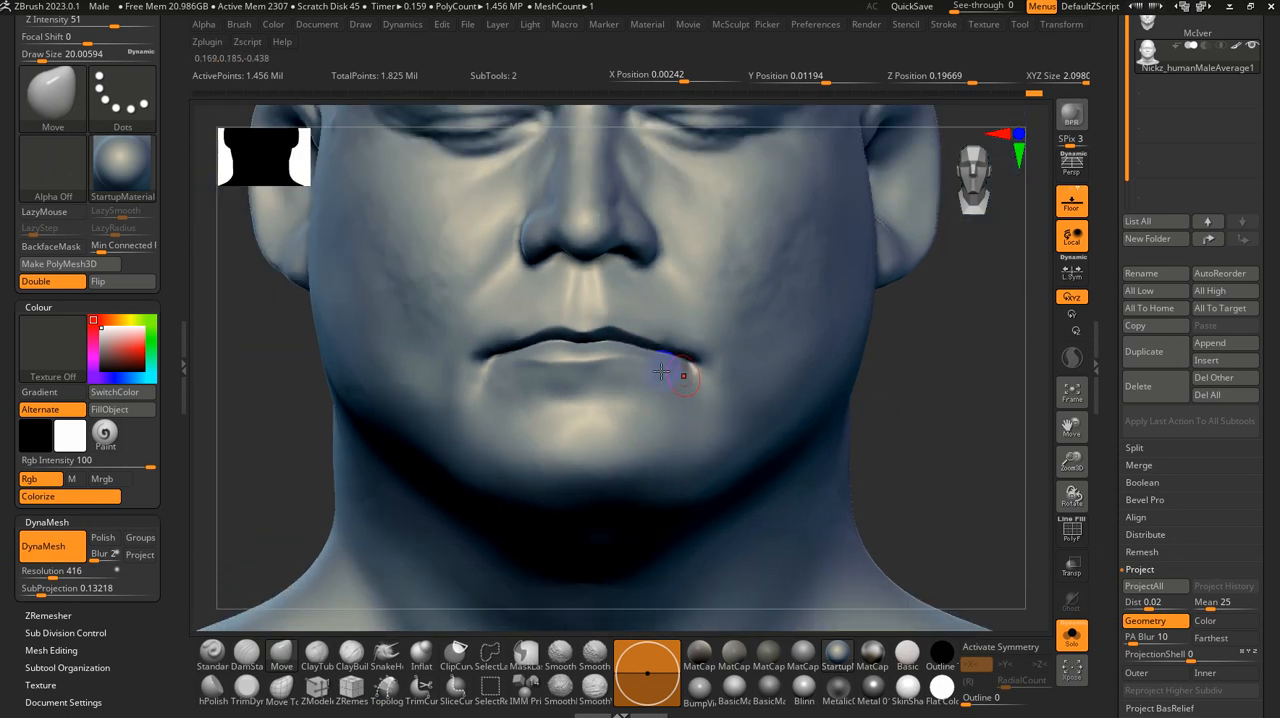
pyautogui.keyDown('shift'); pyautogui.moveTo(436, 346); pyautogui.dragTo(424, 330); pyautogui.keyUp('shift')
pyautogui.press('s')
pyautogui.moveTo(424, 320)
pyautogui.mouseDown()
pyautogui.moveTo(434, 314)
pyautogui.moveTo(388, 277)
pyautogui.mouseUp()
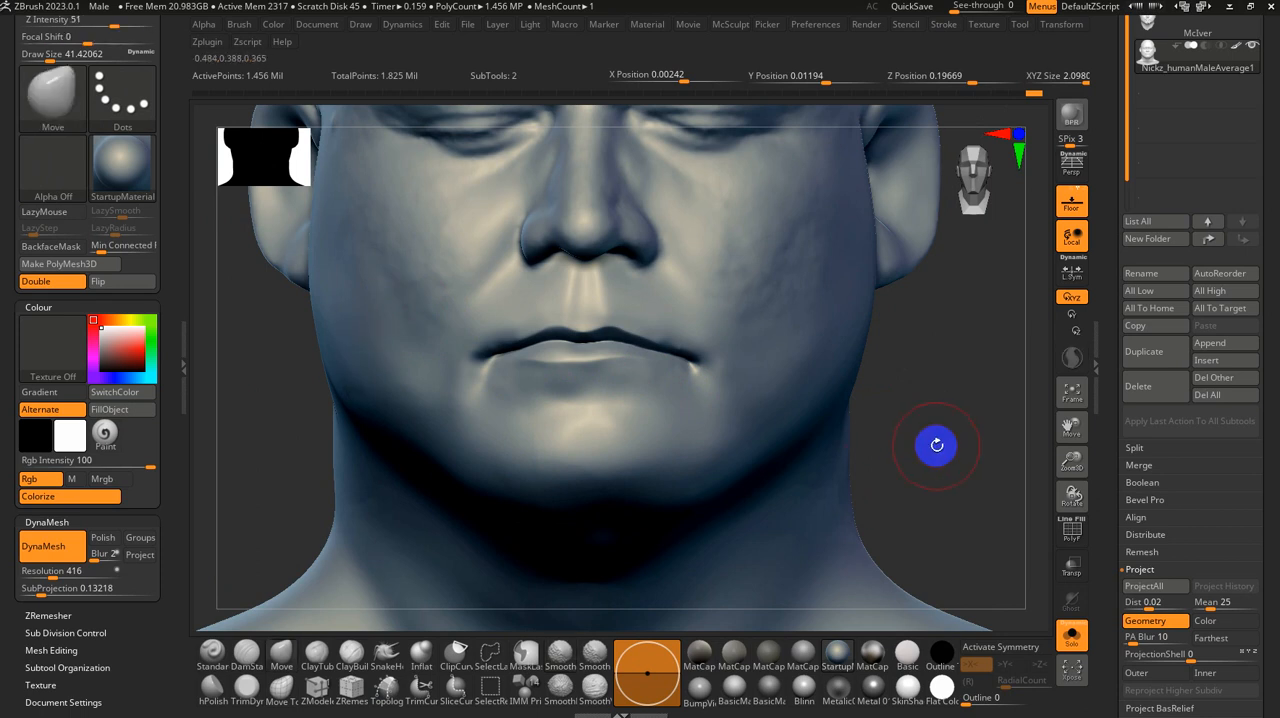
pyautogui.moveTo(934, 443)
pyautogui.keyDown('alt'); pyautogui.mouseDown()
pyautogui.moveTo(906, 409)
pyautogui.moveTo(926, 518)
pyautogui.mouseUp(); pyautogui.keyUp('alt')
pyautogui.keyDown('alt'); pyautogui.moveTo(664, 406); pyautogui.dragTo(618, 372, button='right'); pyautogui.keyUp('alt')
# Step: Sharpen the philtrum's groove and side ridges with the DamStandard brush at a size of about 17
pyautogui.click(246, 651)
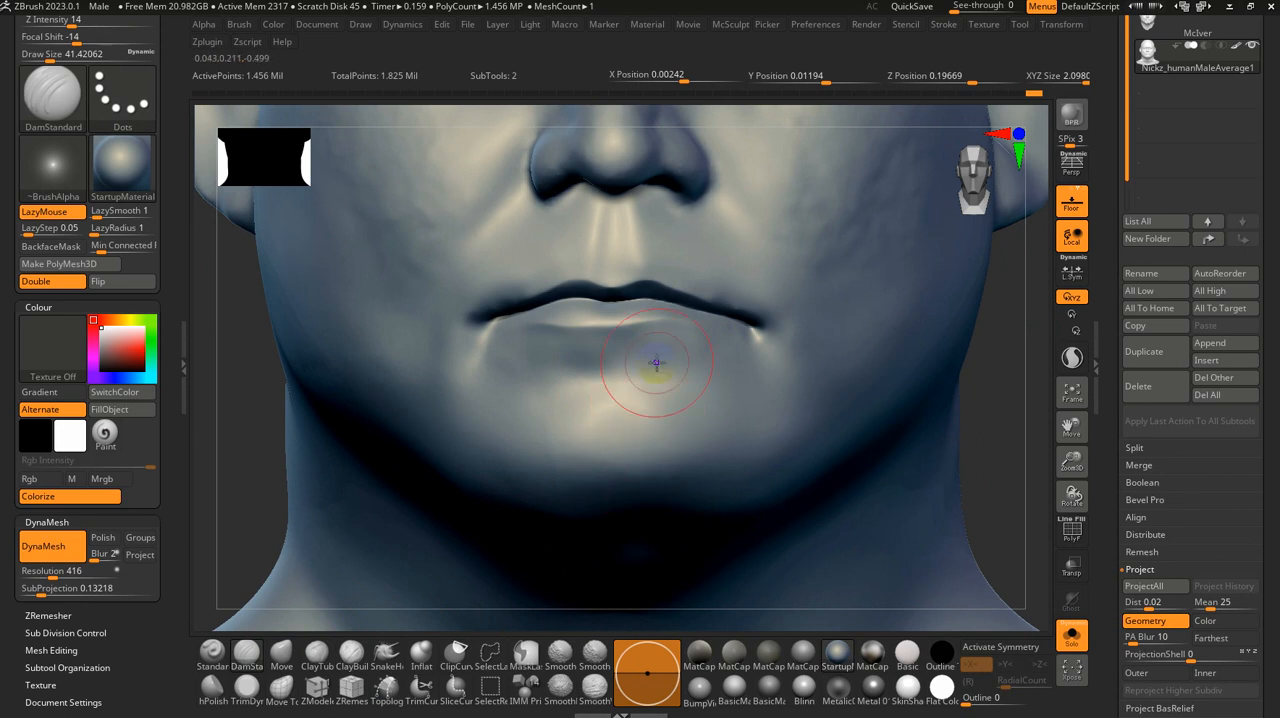
pyautogui.press('s')
pyautogui.moveTo(624, 212); pyautogui.dragTo(614, 211)
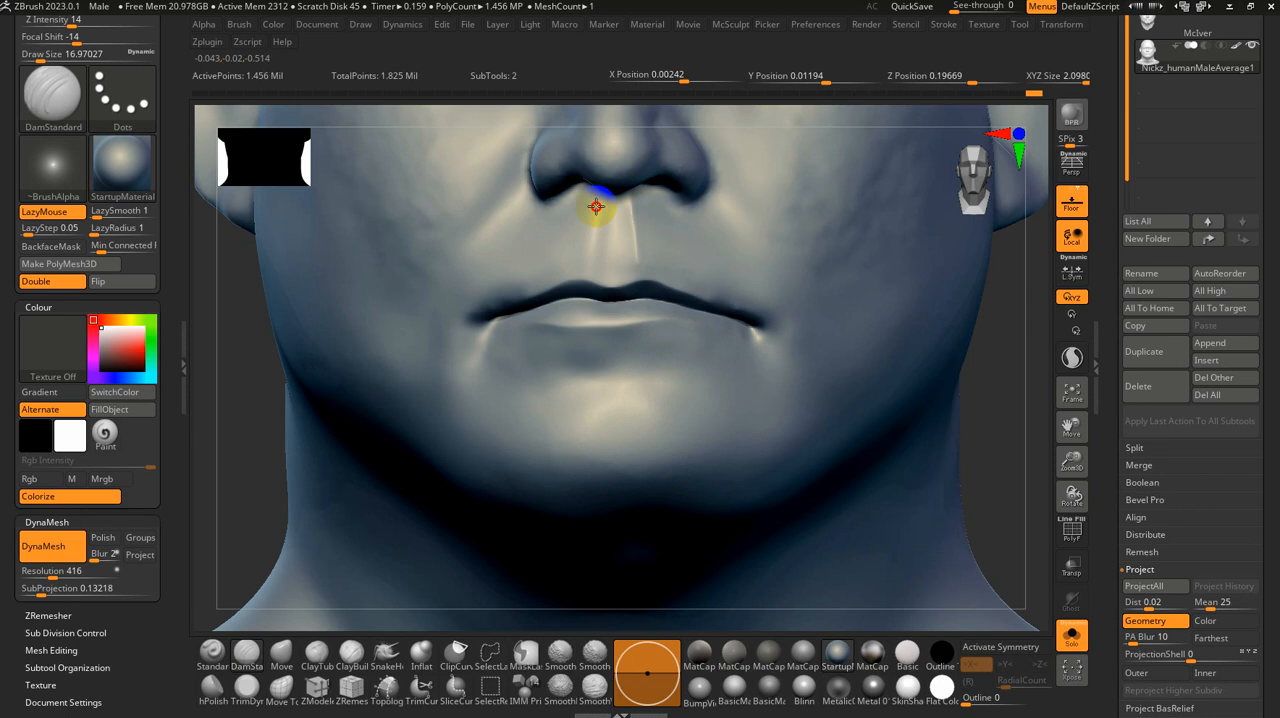
pyautogui.moveTo(590, 273)
pyautogui.mouseDown(button='right')
pyautogui.moveTo(686, 289)
pyautogui.moveTo(651, 274)
pyautogui.mouseUp(button='right')
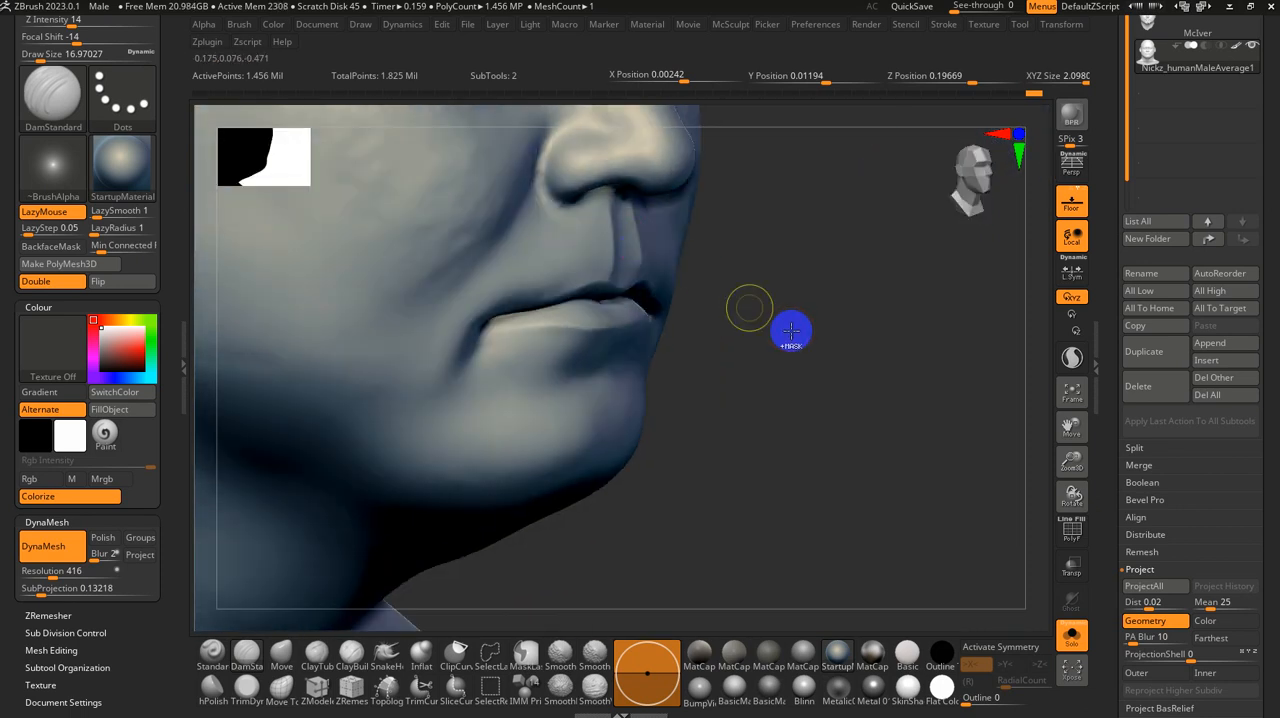
pyautogui.moveTo(786, 326); pyautogui.dragTo(775, 345, button='right')
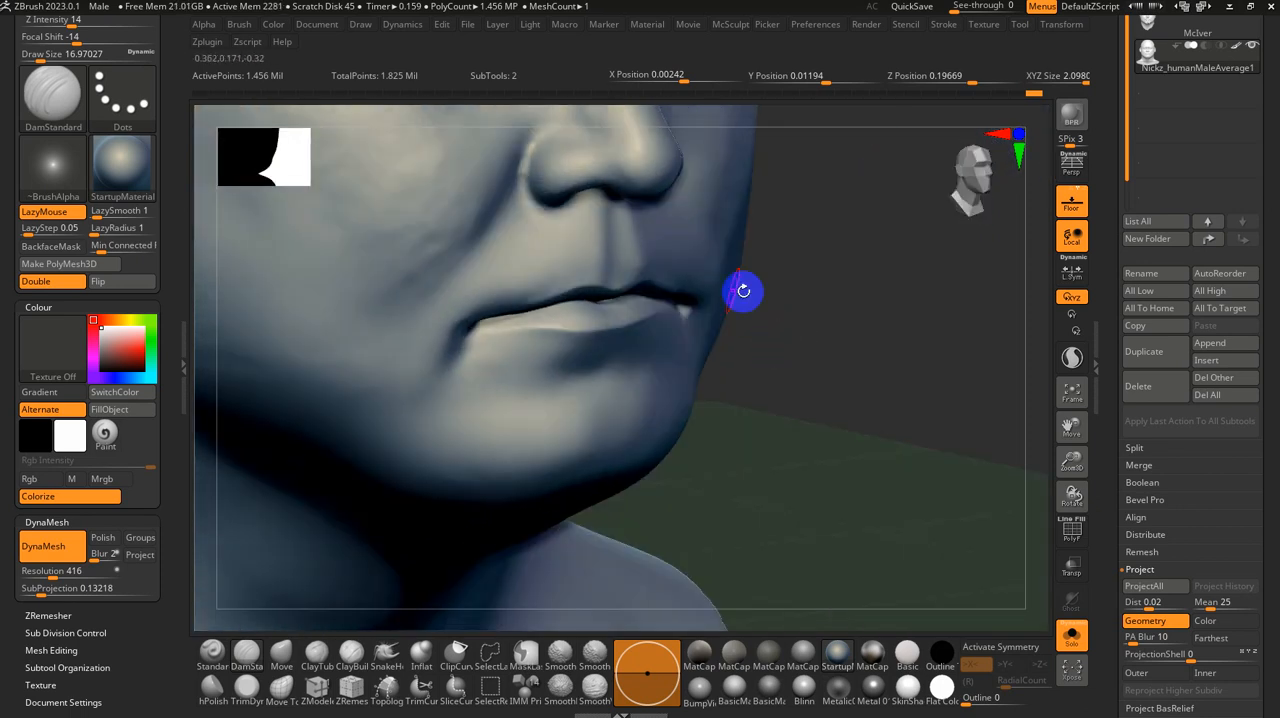
pyautogui.moveTo(743, 291); pyautogui.dragTo(746, 300, button='right')
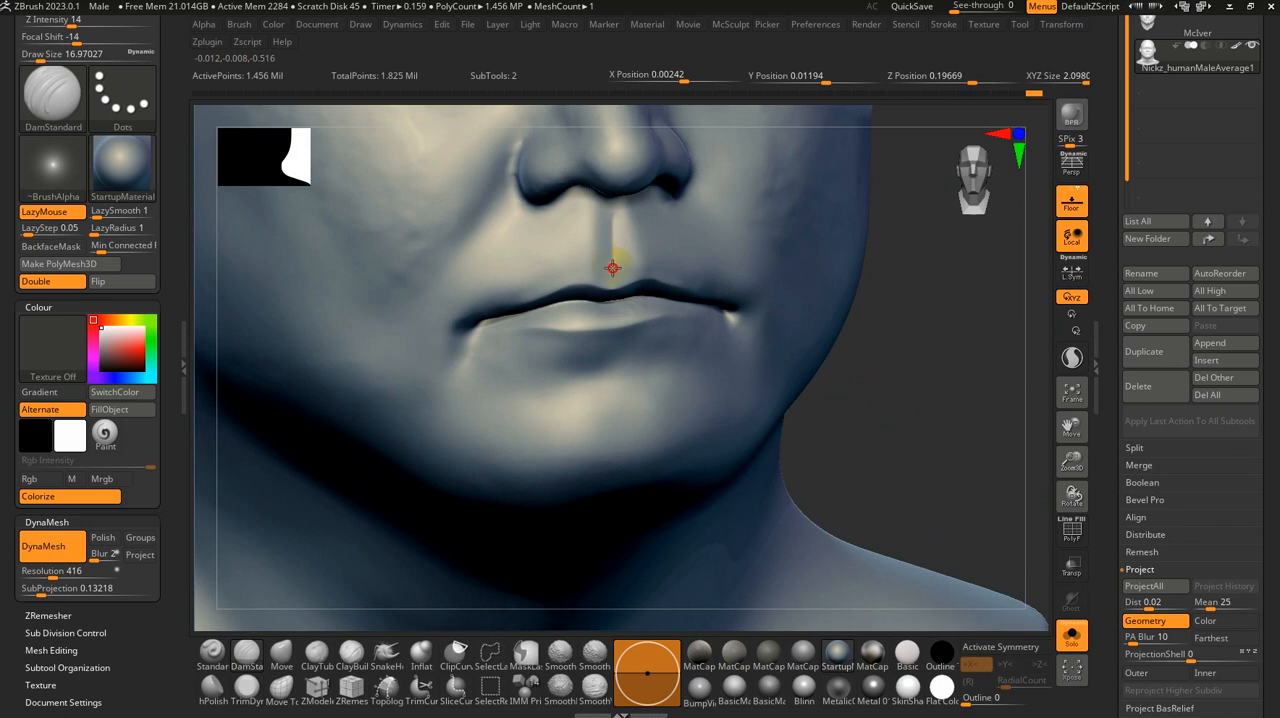
# Step: Soften the carved philtrum with the Smooth brush at a size of about 17
pyautogui.press('shift')
pyautogui.moveTo(828, 280)
pyautogui.mouseDown(button='right')
pyautogui.moveTo(877, 306)
pyautogui.moveTo(920, 354)
pyautogui.moveTo(771, 329)
pyautogui.mouseUp(button='right')
pyautogui.keyDown('shift'); pyautogui.moveTo(612, 226); pyautogui.dragTo(616, 246); pyautogui.keyUp('shift')
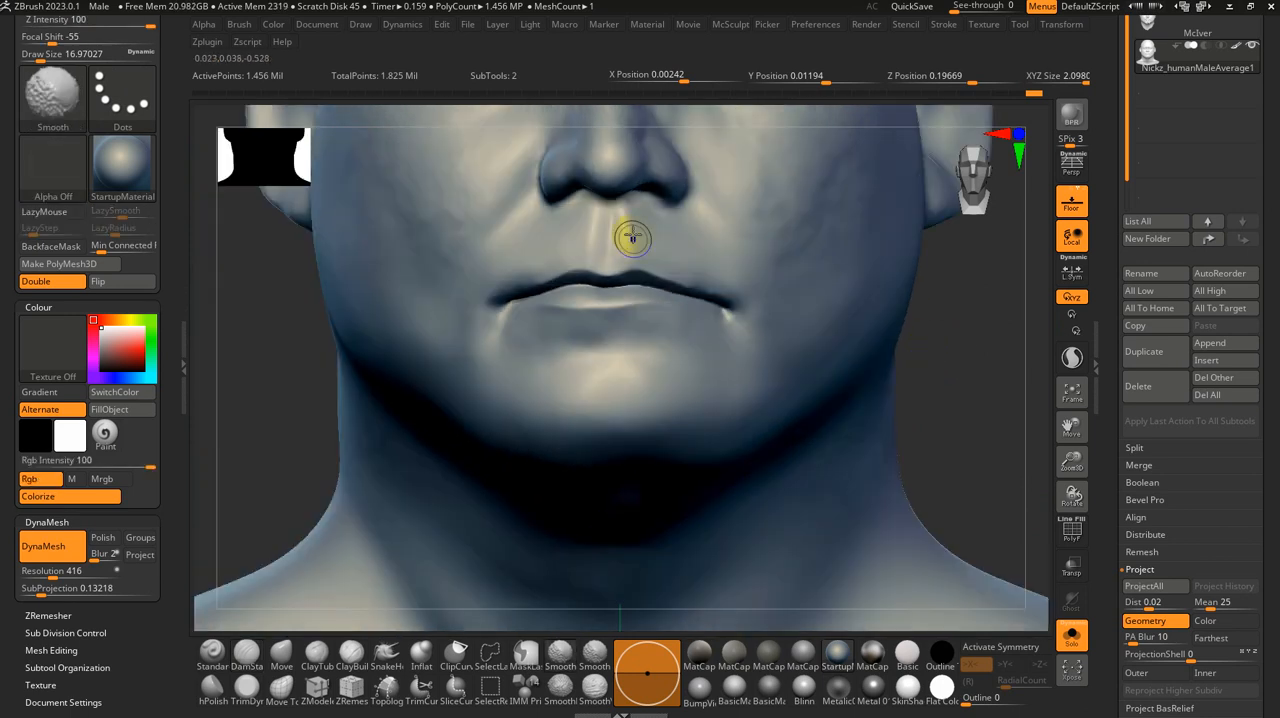
# Step: Carve the crease between the lower lip and chin with the DamStandard brush at a size of about 37, and smooth it
pyautogui.press('s')
pyautogui.moveTo(656, 364); pyautogui.dragTo(666, 361)
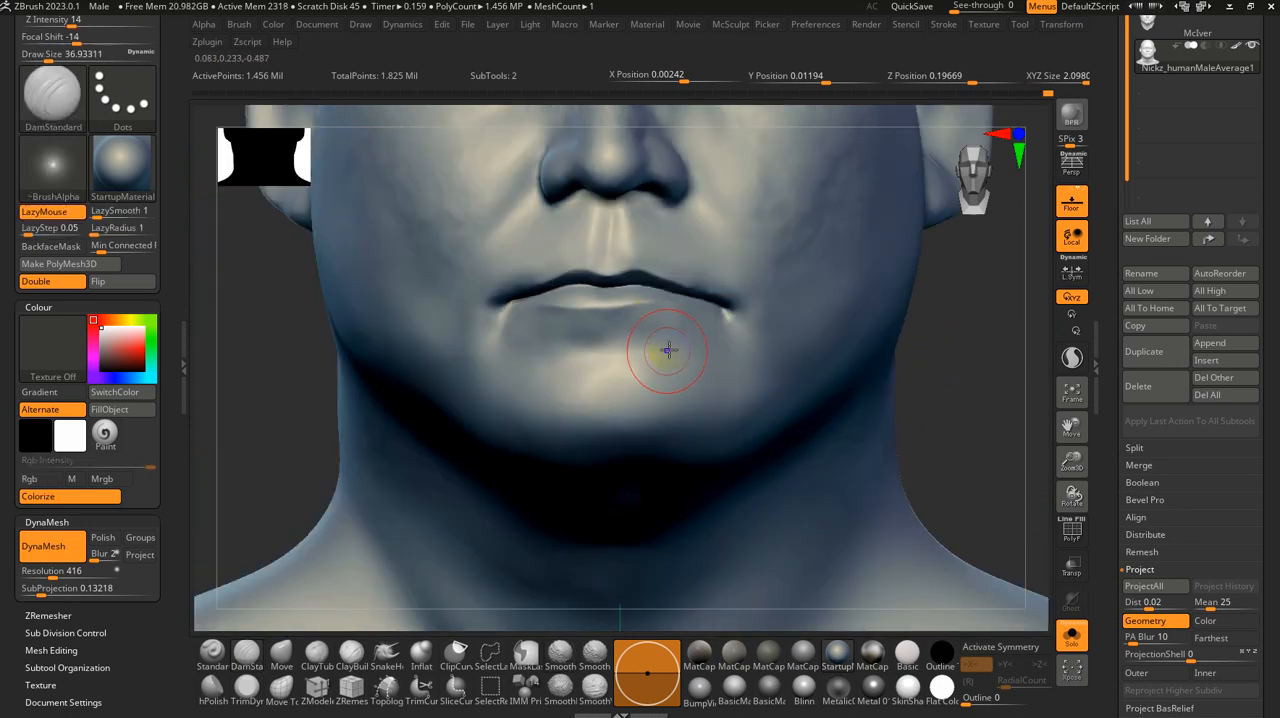
pyautogui.moveTo(568, 348); pyautogui.dragTo(557, 349)
pyautogui.hotkey('ctrl', 'z')
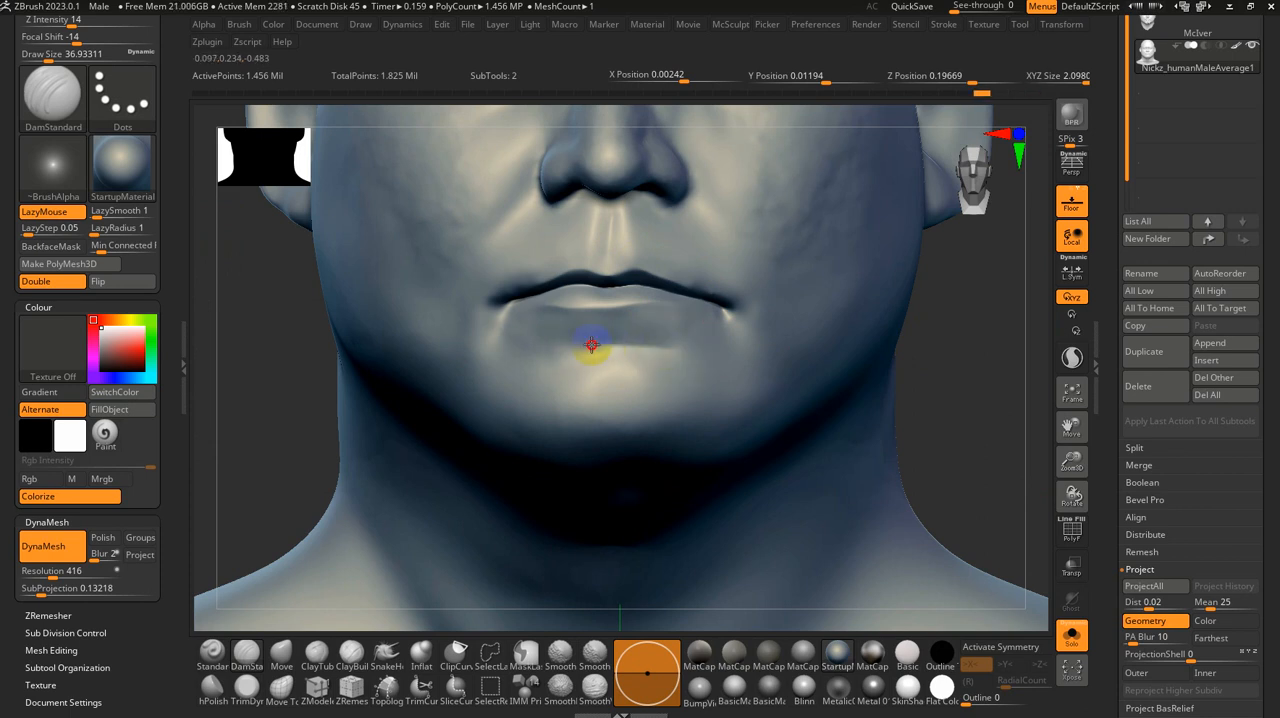
pyautogui.press('ctrl')
pyautogui.moveTo(657, 346)
pyautogui.mouseDown()
pyautogui.moveTo(585, 351)
pyautogui.moveTo(635, 345)
pyautogui.mouseUp()
pyautogui.hotkey('ctrl', 'z')
pyautogui.hotkey('ctrl', 'z')
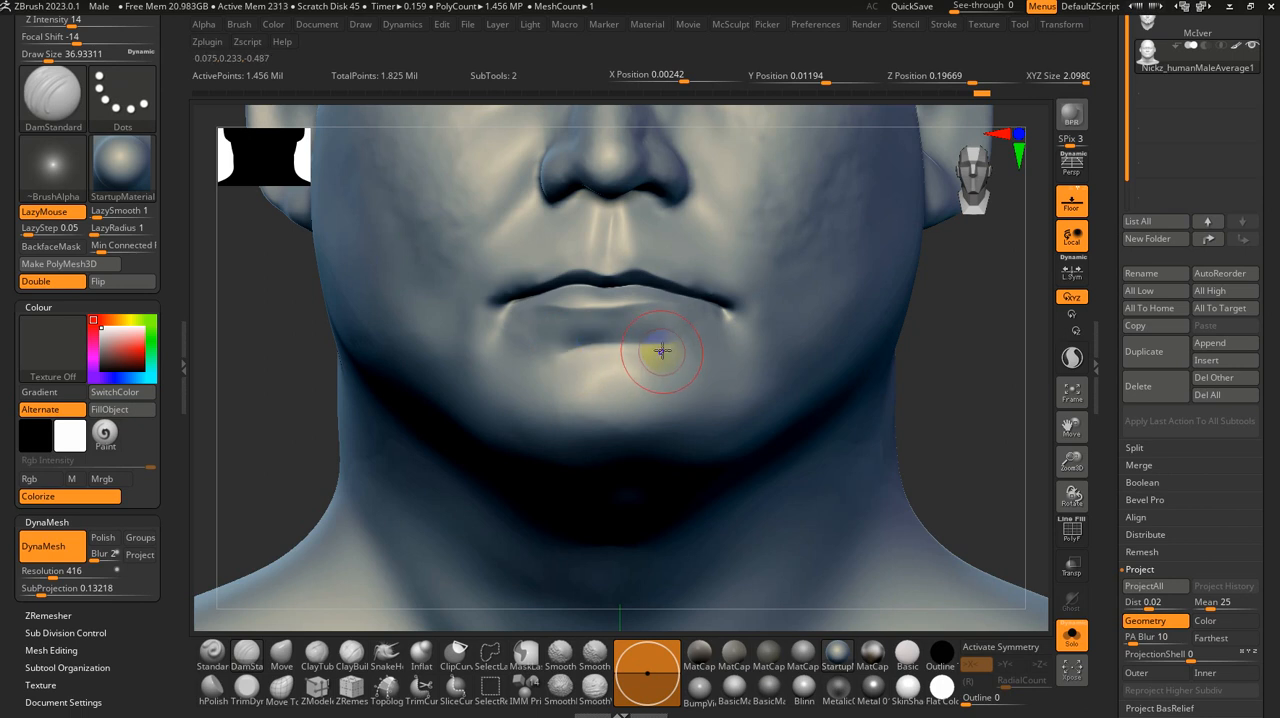
pyautogui.press('shift')
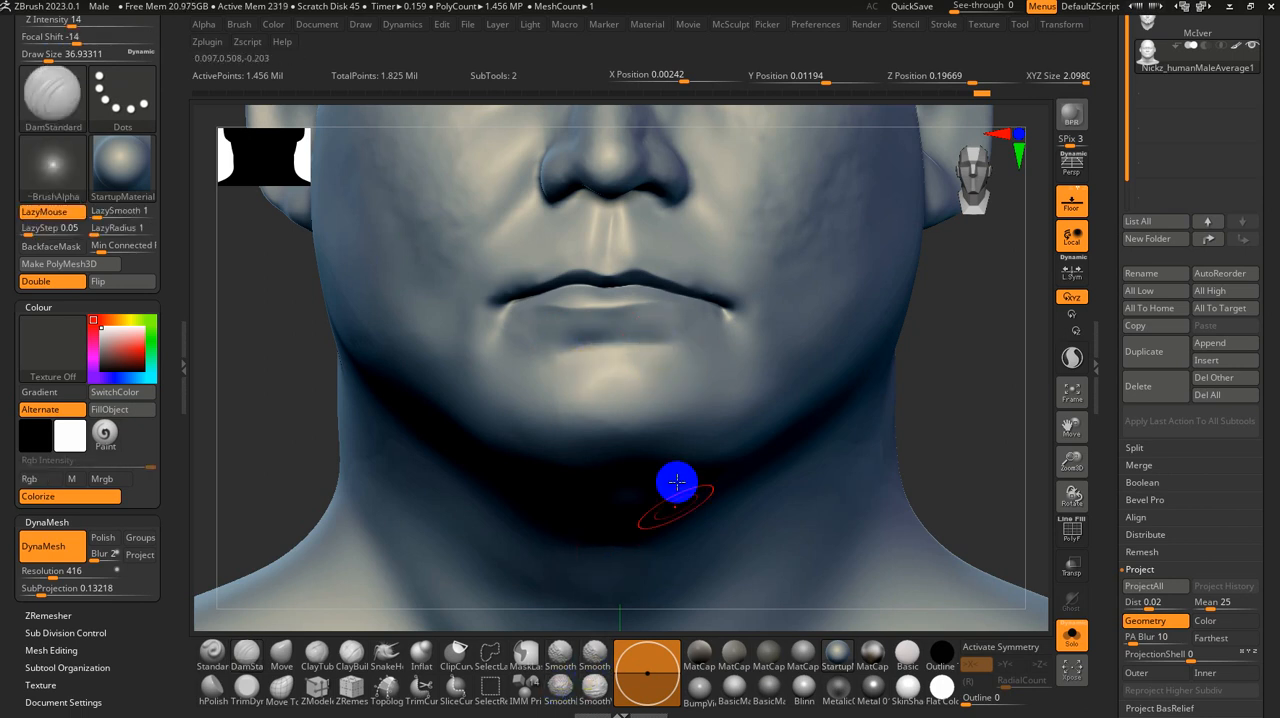
# Step: Frame the whole bust and enable perspective display
pyautogui.press('f')
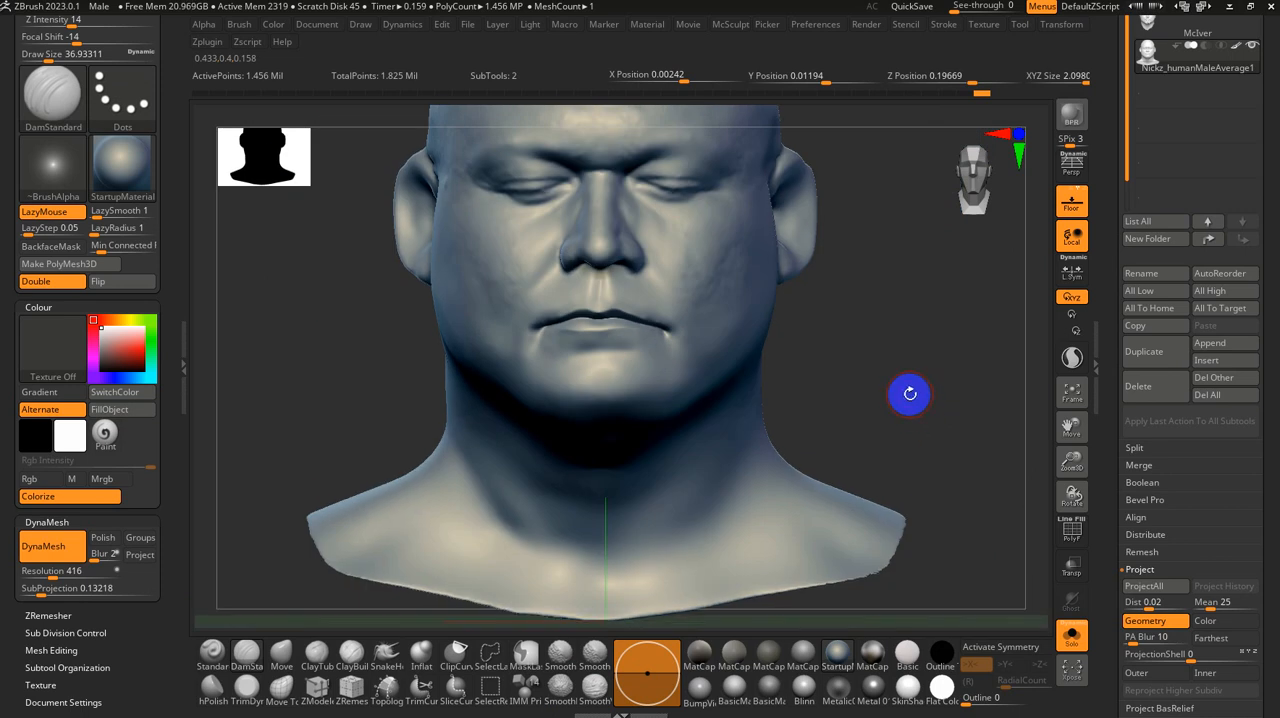
pyautogui.moveTo(910, 394)
pyautogui.mouseDown()
pyautogui.moveTo(886, 392)
pyautogui.moveTo(952, 387)
pyautogui.moveTo(886, 380)
pyautogui.moveTo(894, 431)
pyautogui.moveTo(900, 383)
pyautogui.moveTo(905, 403)
pyautogui.mouseUp()
pyautogui.click(1077, 172)
# Step: Refine the corner of the mouth with the DamStandard brush at a size of about 14, and smooth around it
pyautogui.press('s')
pyautogui.moveTo(910, 405)
pyautogui.mouseDown()
pyautogui.moveTo(880, 404)
pyautogui.moveTo(886, 450)
pyautogui.mouseUp()
pyautogui.press('s')
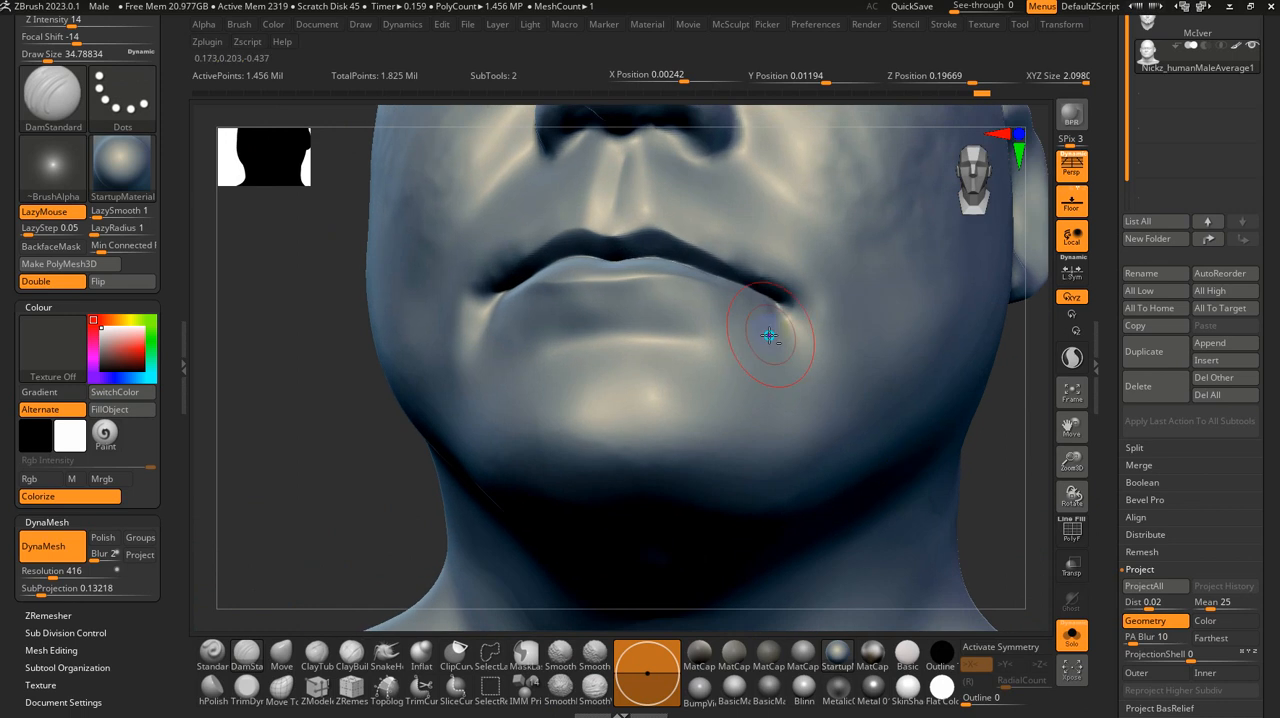
pyautogui.keyDown('alt'); pyautogui.moveTo(769, 335); pyautogui.dragTo(696, 428, button='right'); pyautogui.keyUp('alt')
pyautogui.press('s')
pyautogui.moveTo(703, 422); pyautogui.dragTo(696, 421)
pyautogui.moveTo(711, 397); pyautogui.dragTo(732, 399, button='right')
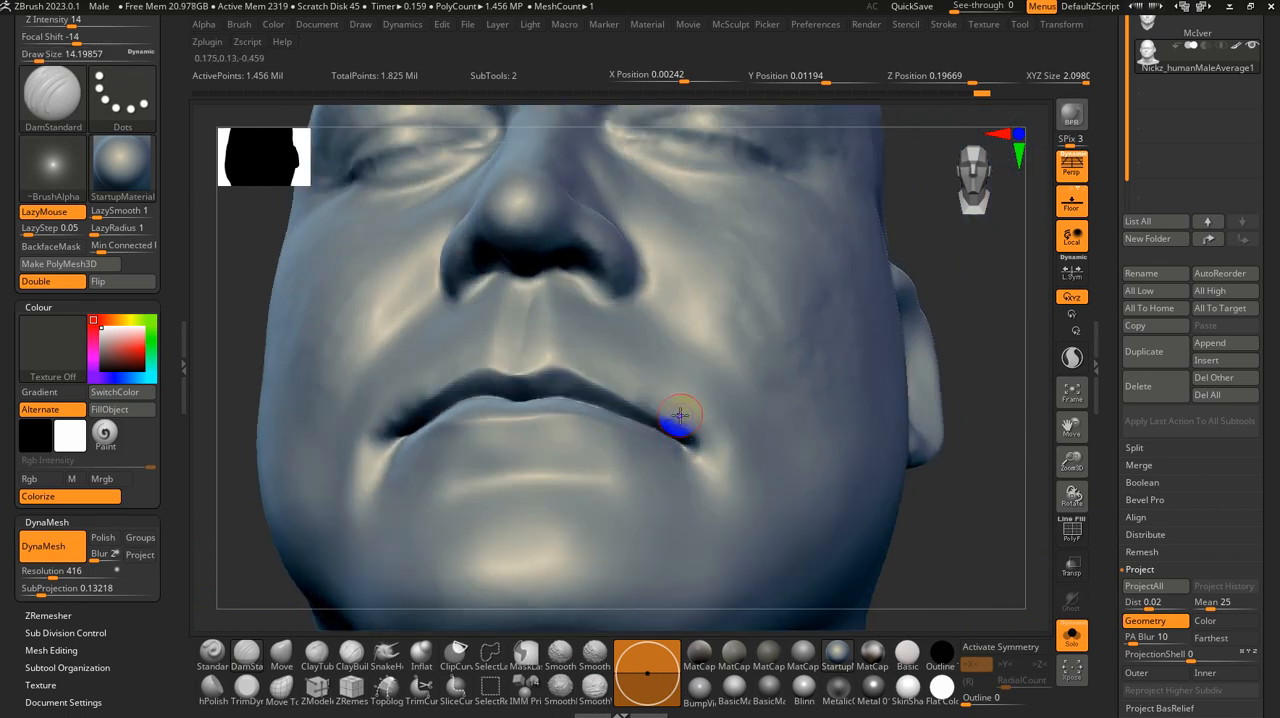
pyautogui.press('shift')
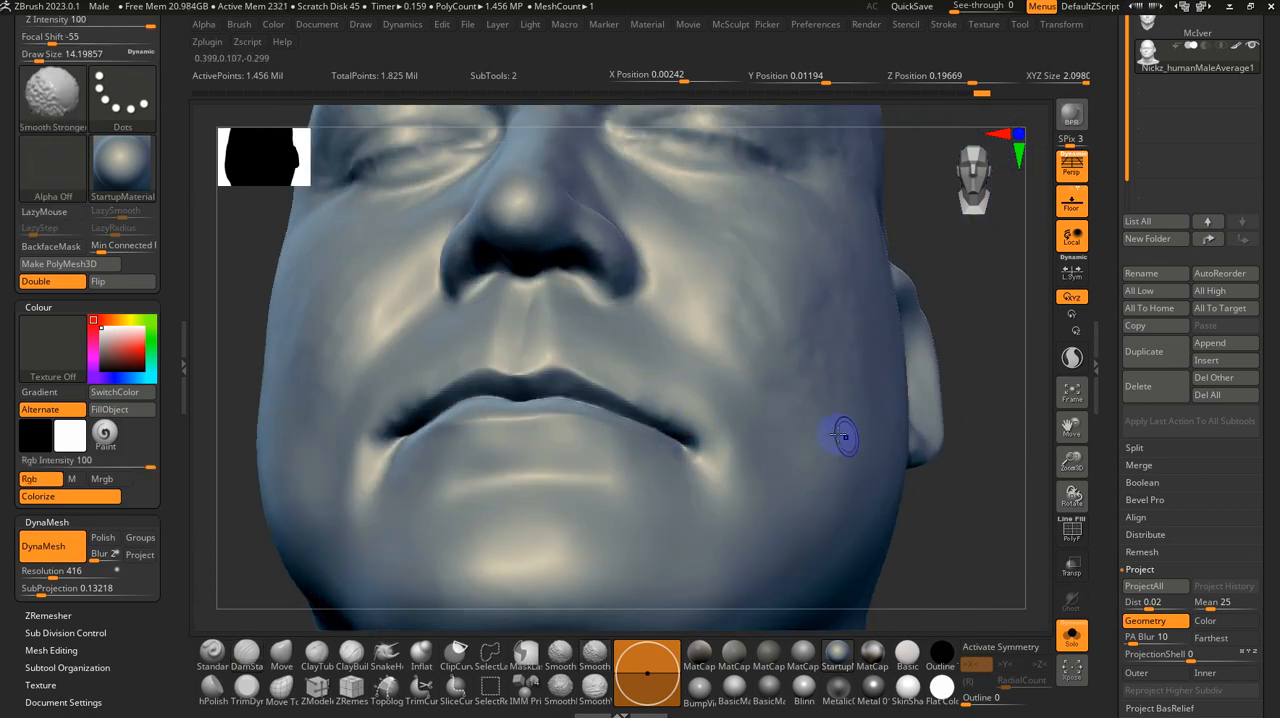
pyautogui.moveTo(960, 505)
pyautogui.keyDown('alt'); pyautogui.mouseDown()
pyautogui.moveTo(966, 463)
pyautogui.moveTo(897, 523)
pyautogui.moveTo(899, 555)
pyautogui.mouseUp(); pyautogui.keyUp('alt')
pyautogui.moveTo(900, 500)
pyautogui.mouseDown()
pyautogui.moveTo(931, 451)
pyautogui.moveTo(915, 437)
pyautogui.mouseUp()
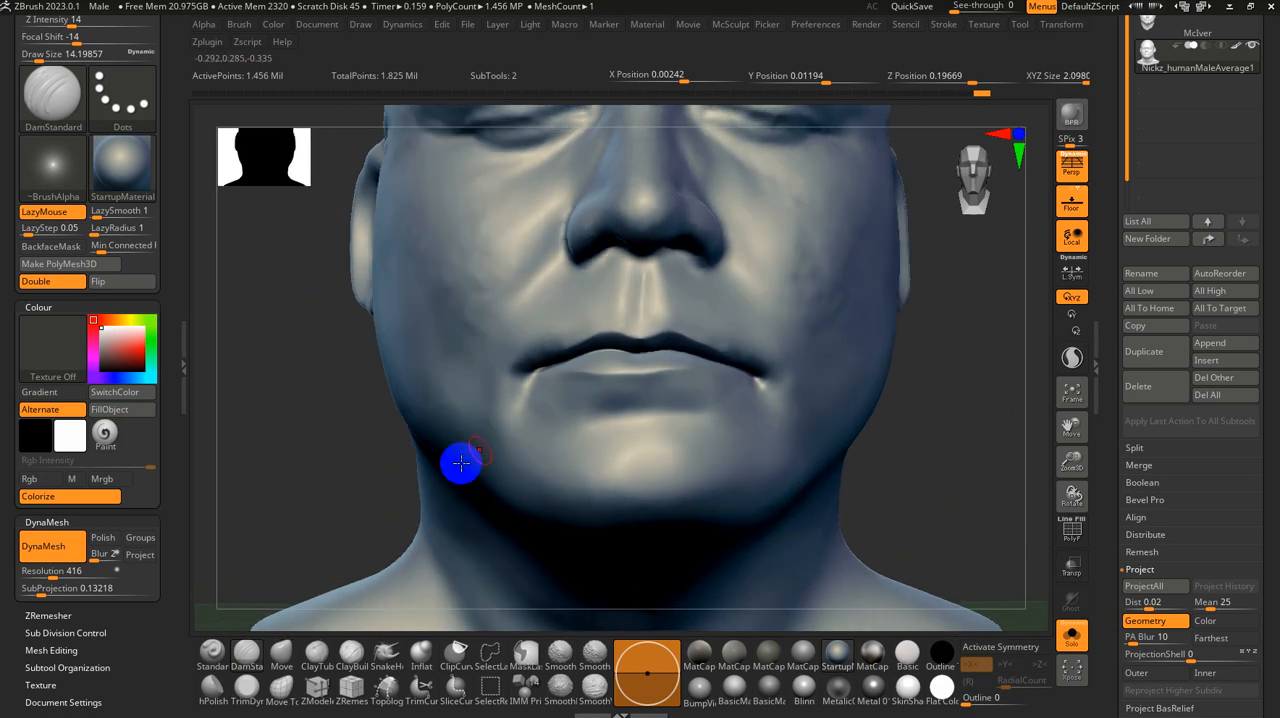
# Step: Deepen both mouth corners with the DamStandard brush at sizes of about 27 and 14
pyautogui.press('s')
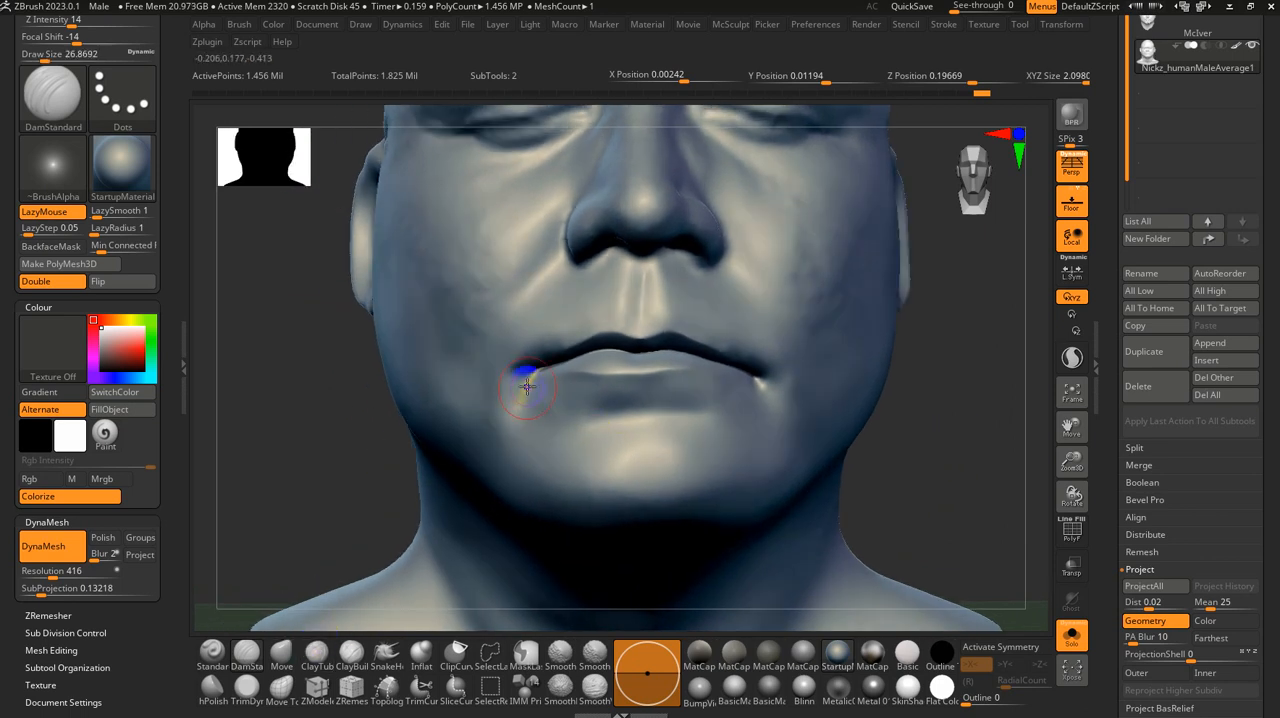
pyautogui.press('s')
pyautogui.keyDown('shift'); pyautogui.moveTo(524, 382); pyautogui.dragTo(534, 373); pyautogui.keyUp('shift')
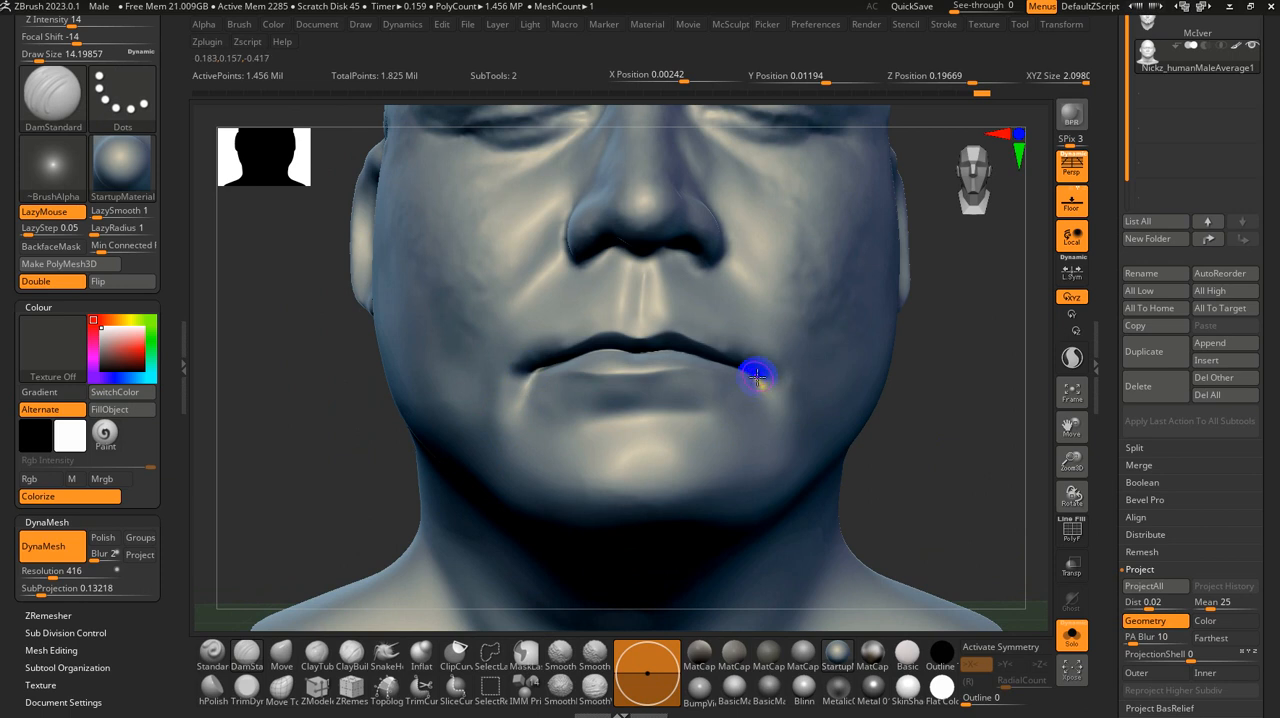
# Step: Build up volume beside both mouth corners with the ClayTubes brush at sizes of about 27 and 23, and smooth it
pyautogui.moveTo(963, 501); pyautogui.dragTo(972, 494)
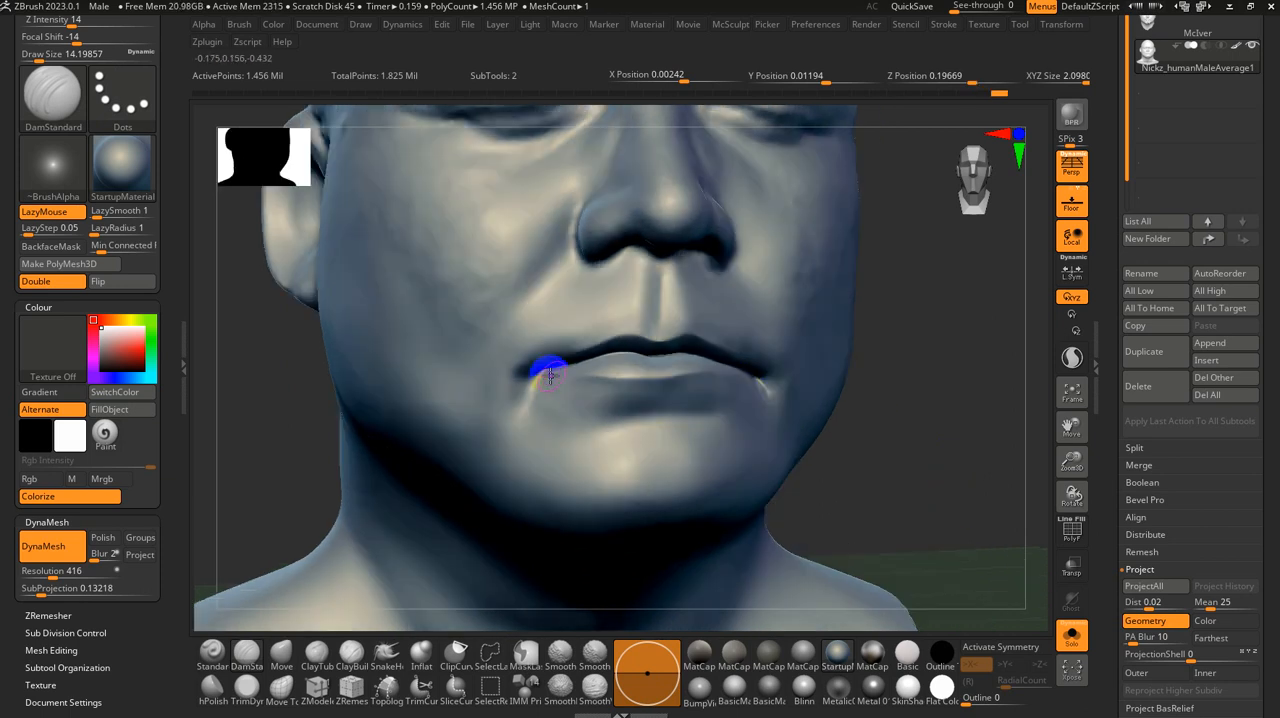
pyautogui.click(316, 652)
pyautogui.press('s')
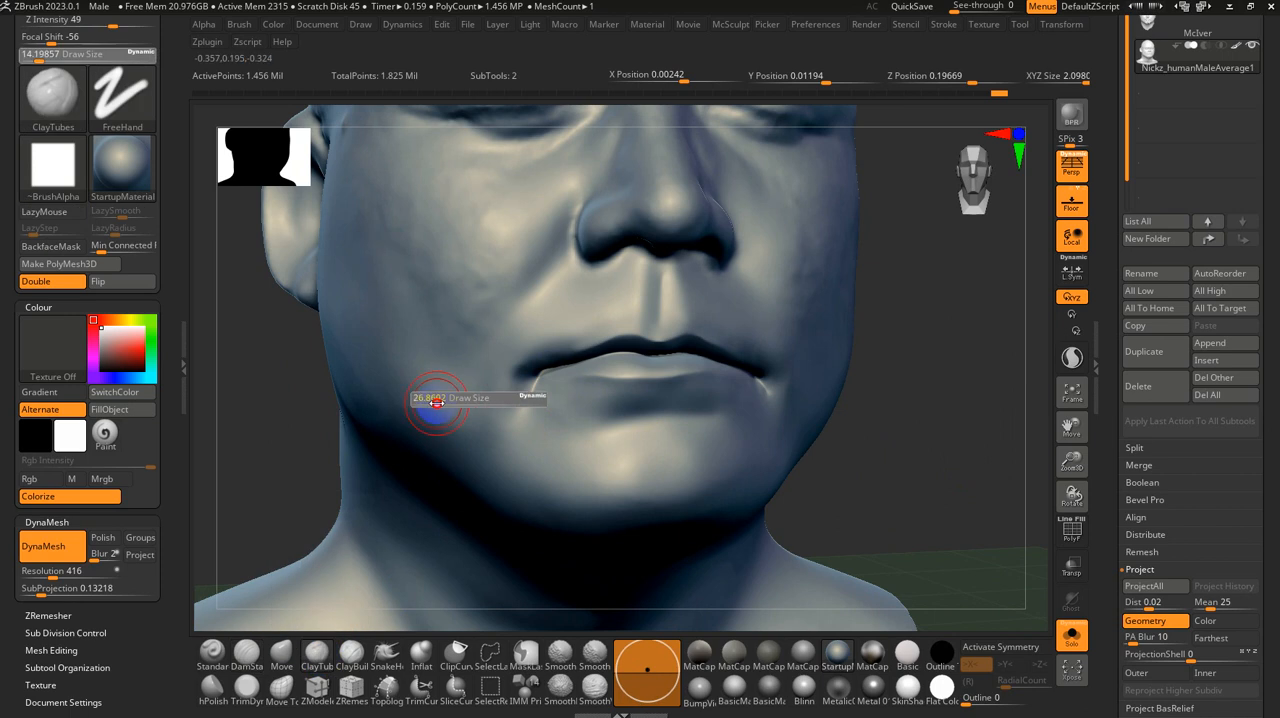
pyautogui.click(436, 403)
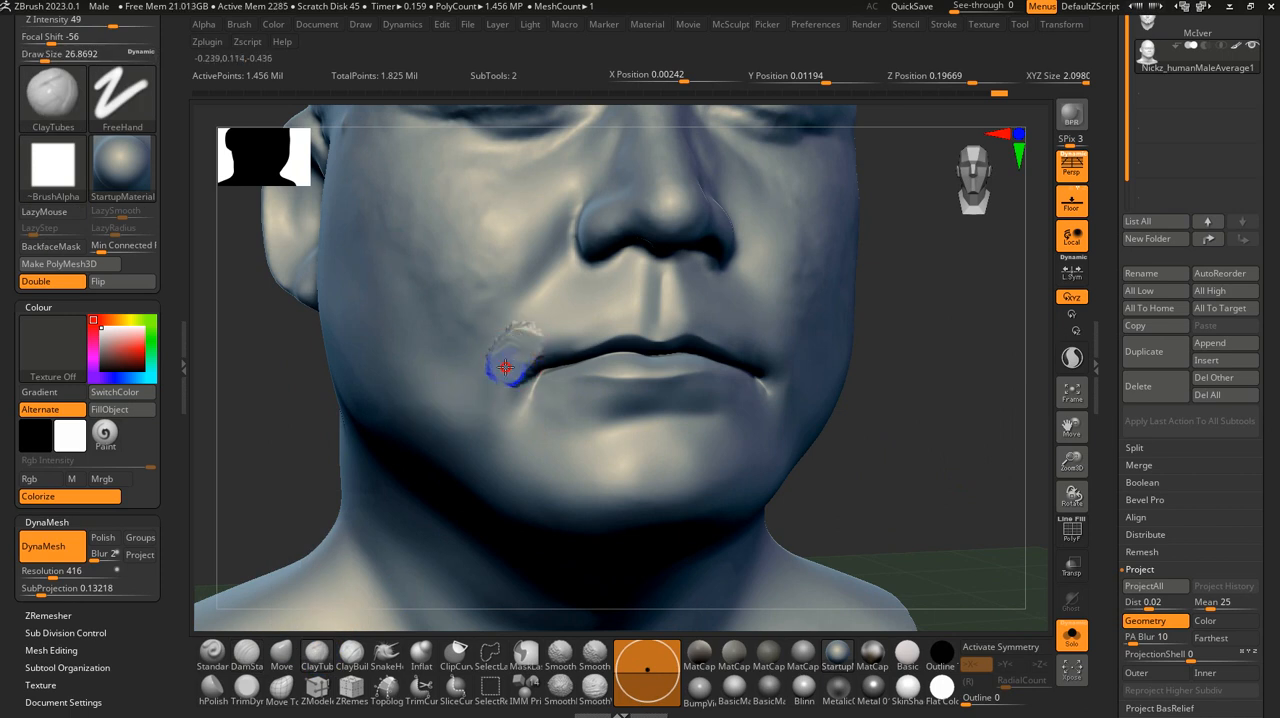
pyautogui.press('s')
pyautogui.click(511, 357)
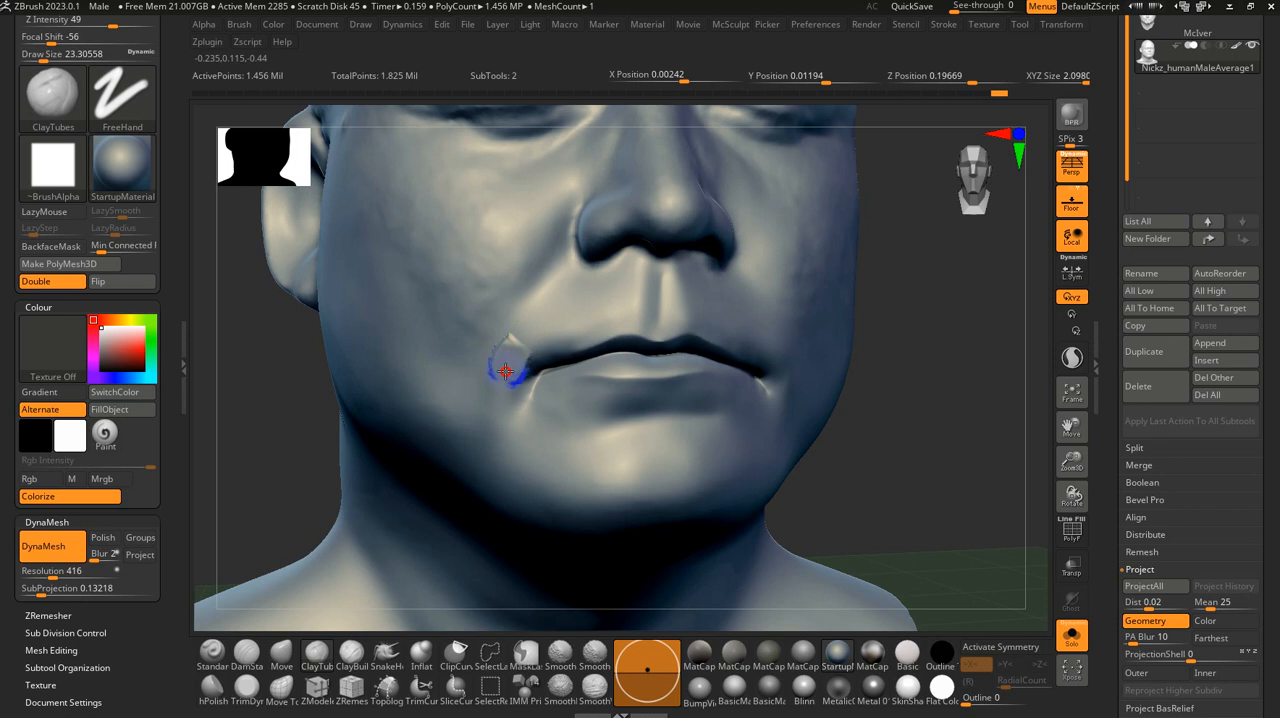
pyautogui.moveTo(937, 449); pyautogui.dragTo(858, 422)
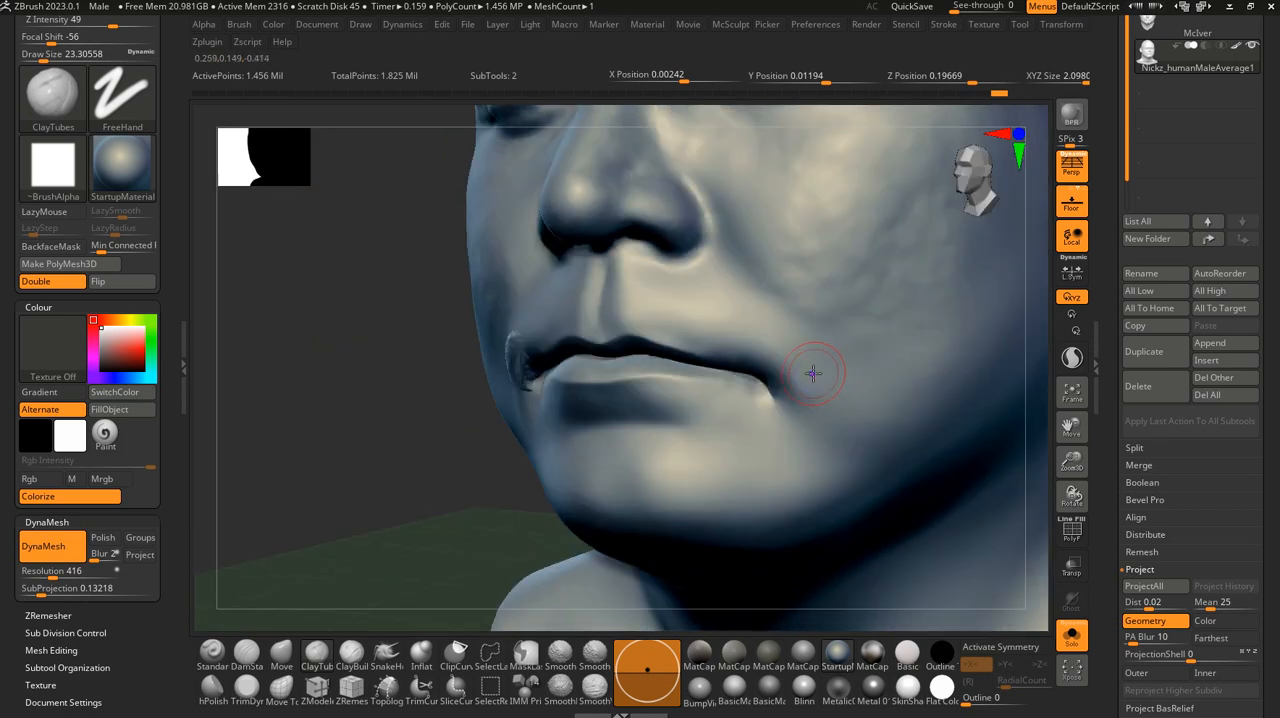
pyautogui.moveTo(790, 366)
pyautogui.mouseDown()
pyautogui.moveTo(771, 377)
pyautogui.moveTo(772, 366)
pyautogui.mouseUp()
pyautogui.moveTo(466, 454); pyautogui.dragTo(506, 466)
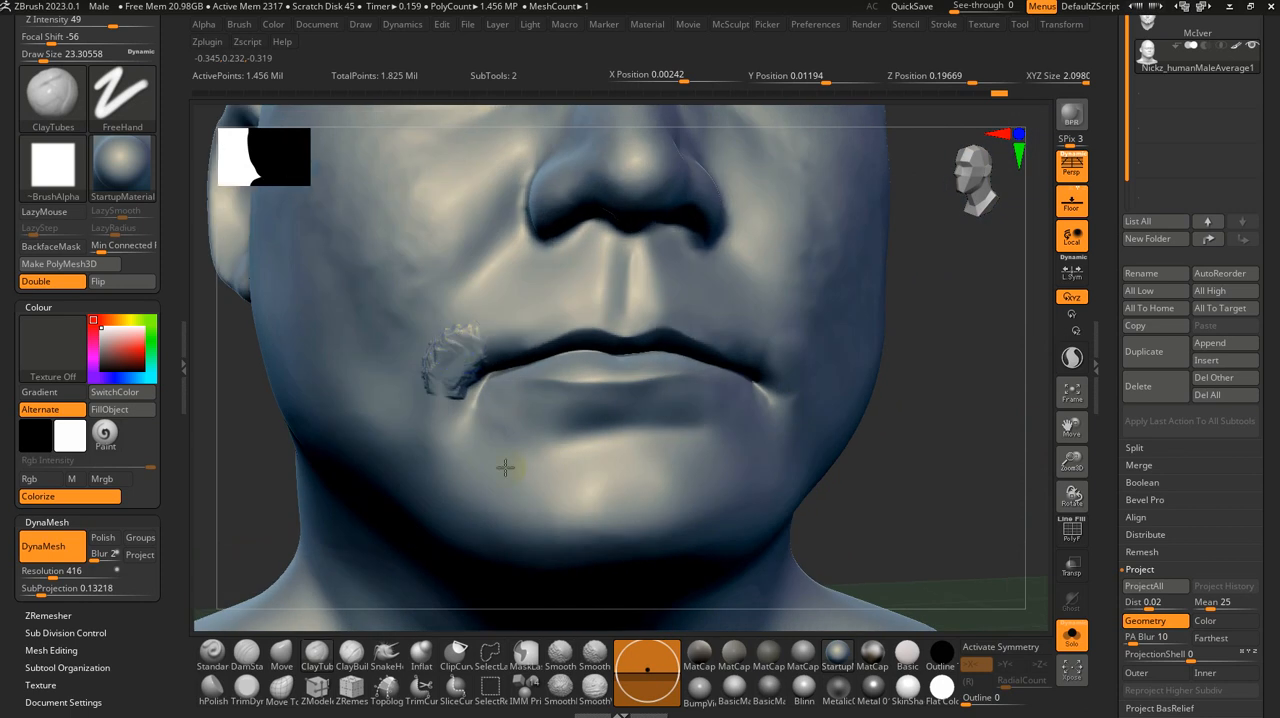
pyautogui.moveTo(452, 342)
pyautogui.keyDown('shift'); pyautogui.mouseDown()
pyautogui.moveTo(458, 333)
pyautogui.moveTo(451, 359)
pyautogui.mouseUp(); pyautogui.keyUp('shift')
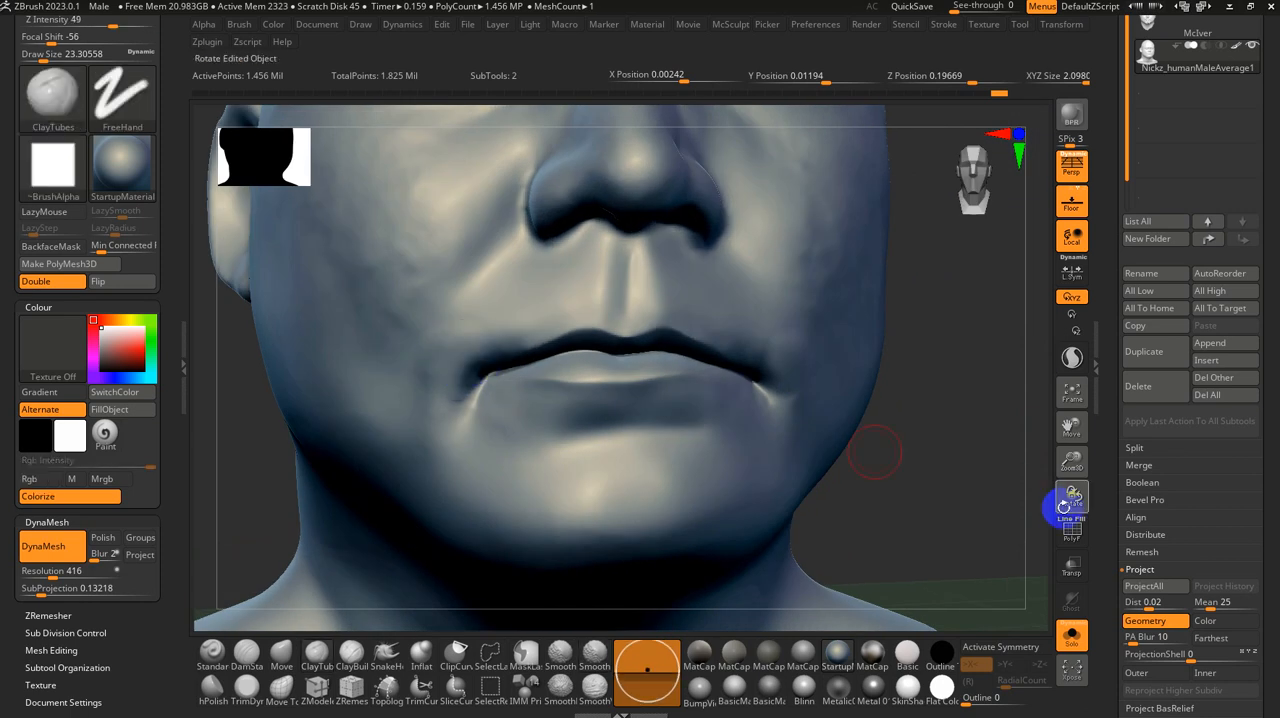
# Step: Smooth the areas around the mouth corners at a size of about 29 and check the face from several angles
pyautogui.moveTo(880, 449)
pyautogui.mouseDown()
pyautogui.moveTo(860, 397)
pyautogui.moveTo(887, 397)
pyautogui.moveTo(286, 323)
pyautogui.mouseUp()
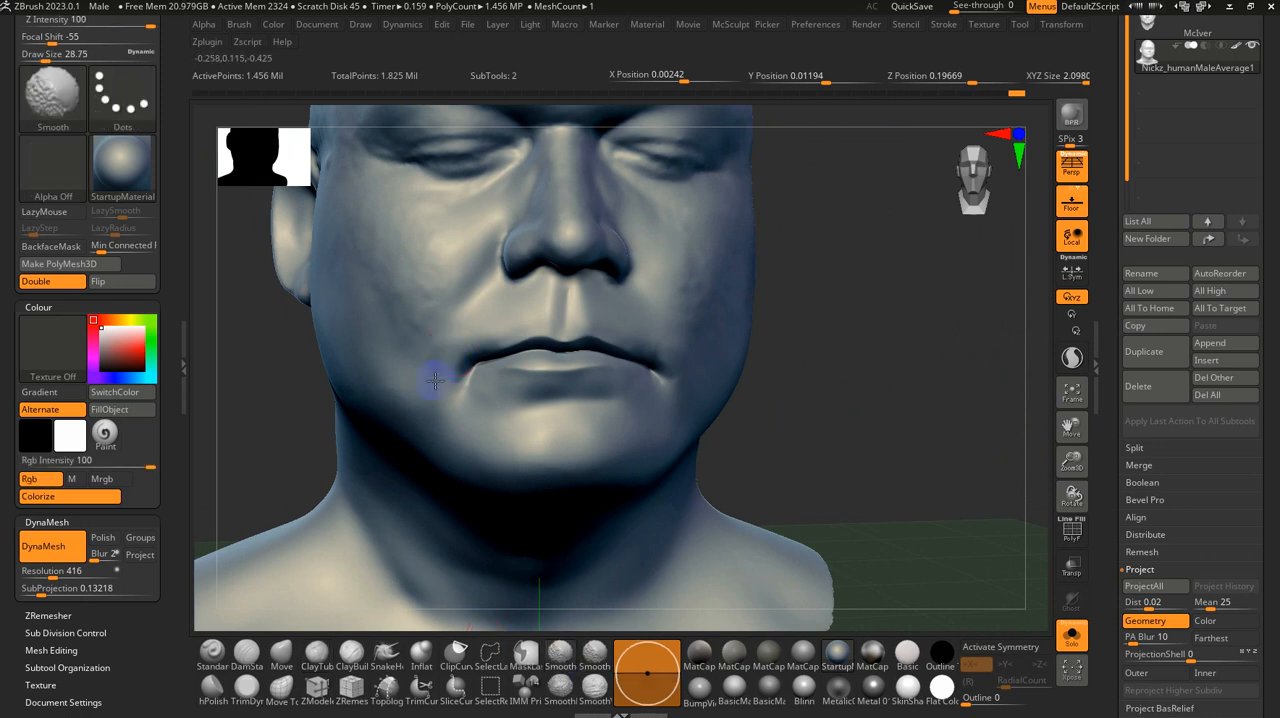
pyautogui.moveTo(470, 333)
pyautogui.mouseDown(button='right')
pyautogui.moveTo(743, 452)
pyautogui.moveTo(771, 449)
pyautogui.mouseUp(button='right')
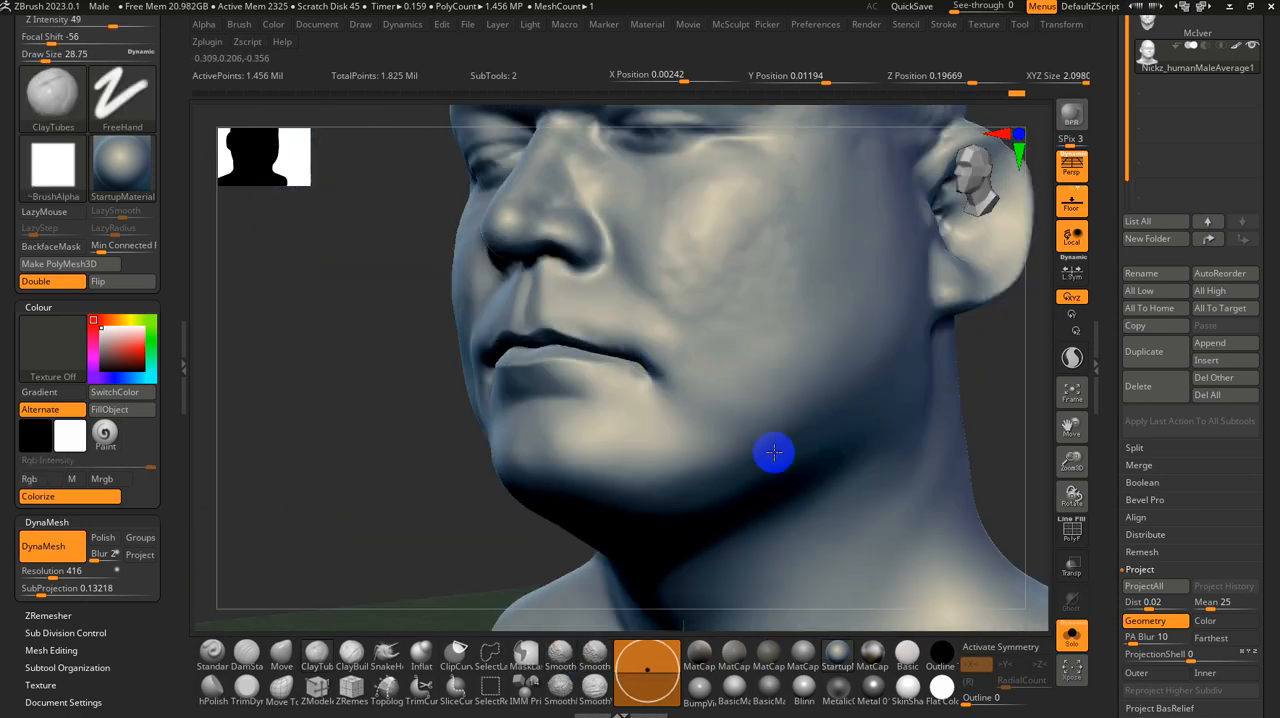
pyautogui.moveTo(439, 474); pyautogui.dragTo(483, 498, button='right')
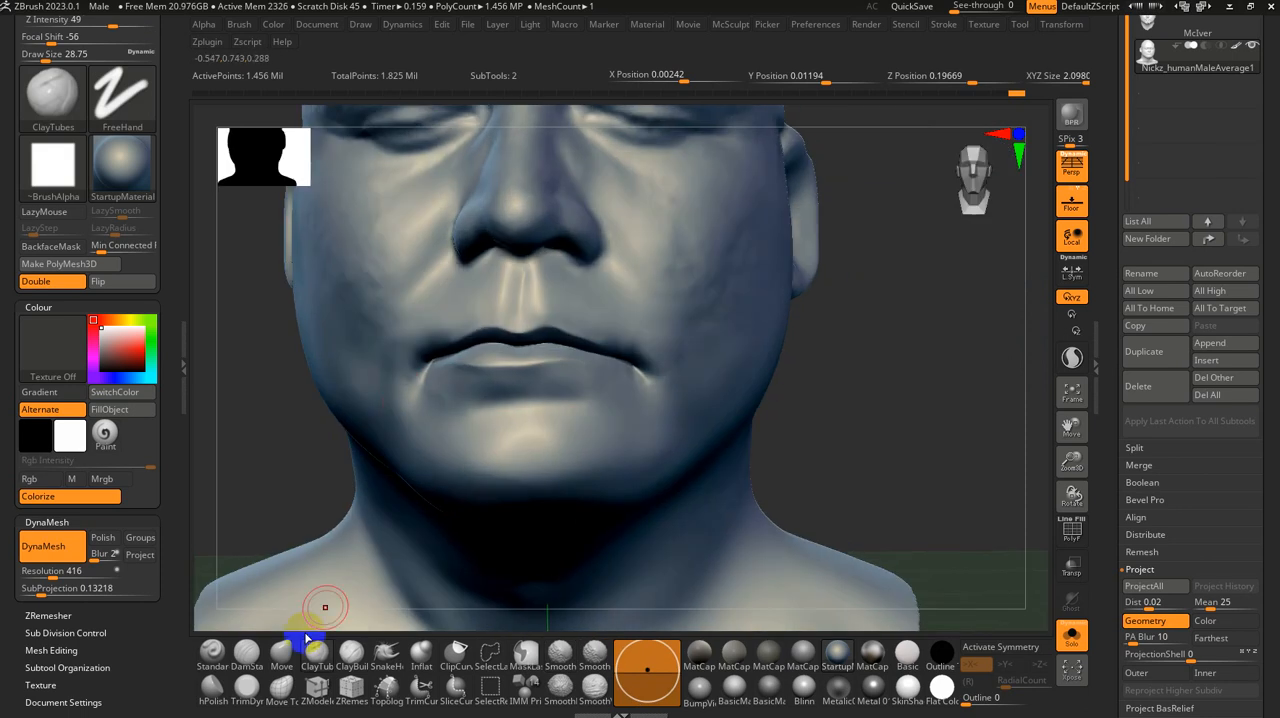
pyautogui.keyDown('ctrl'); pyautogui.moveTo(255, 496); pyautogui.dragTo(322, 478, button='right'); pyautogui.keyUp('ctrl')
pyautogui.moveTo(256, 419)
pyautogui.keyDown('alt'); pyautogui.mouseDown(button='right')
pyautogui.moveTo(369, 478)
pyautogui.moveTo(276, 441)
pyautogui.mouseUp(button='right'); pyautogui.keyUp('alt')
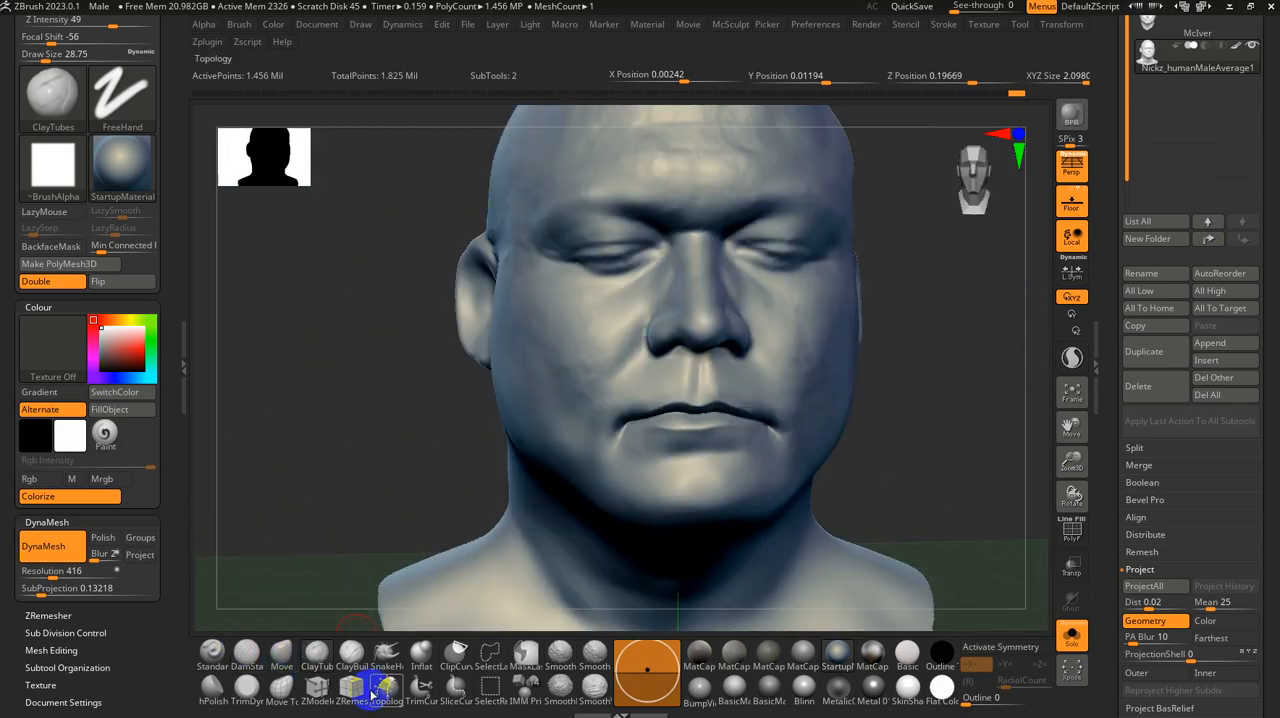
# Step: Try building clay strips from the mouth corners down to the chin and up to the lower lip with ClayBuildup at about 33
pyautogui.click(351, 654)
pyautogui.press('s')
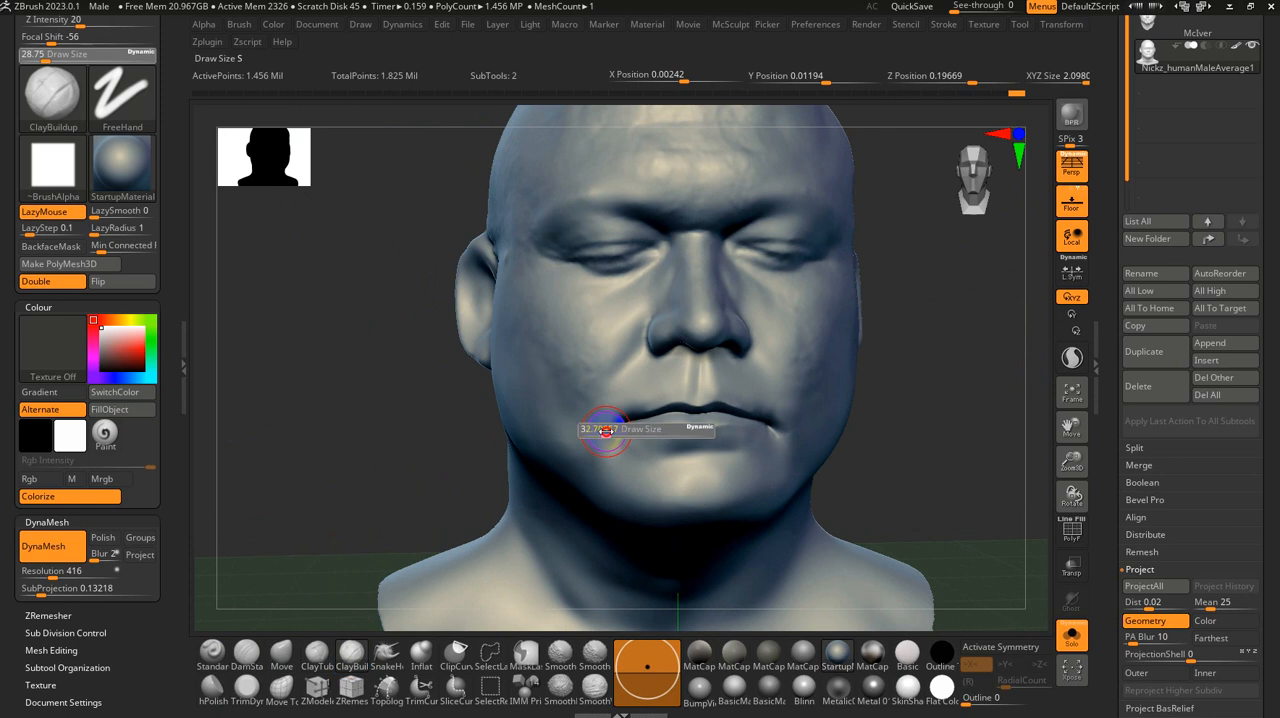
pyautogui.click(605, 430)
pyautogui.moveTo(586, 486); pyautogui.dragTo(667, 447)
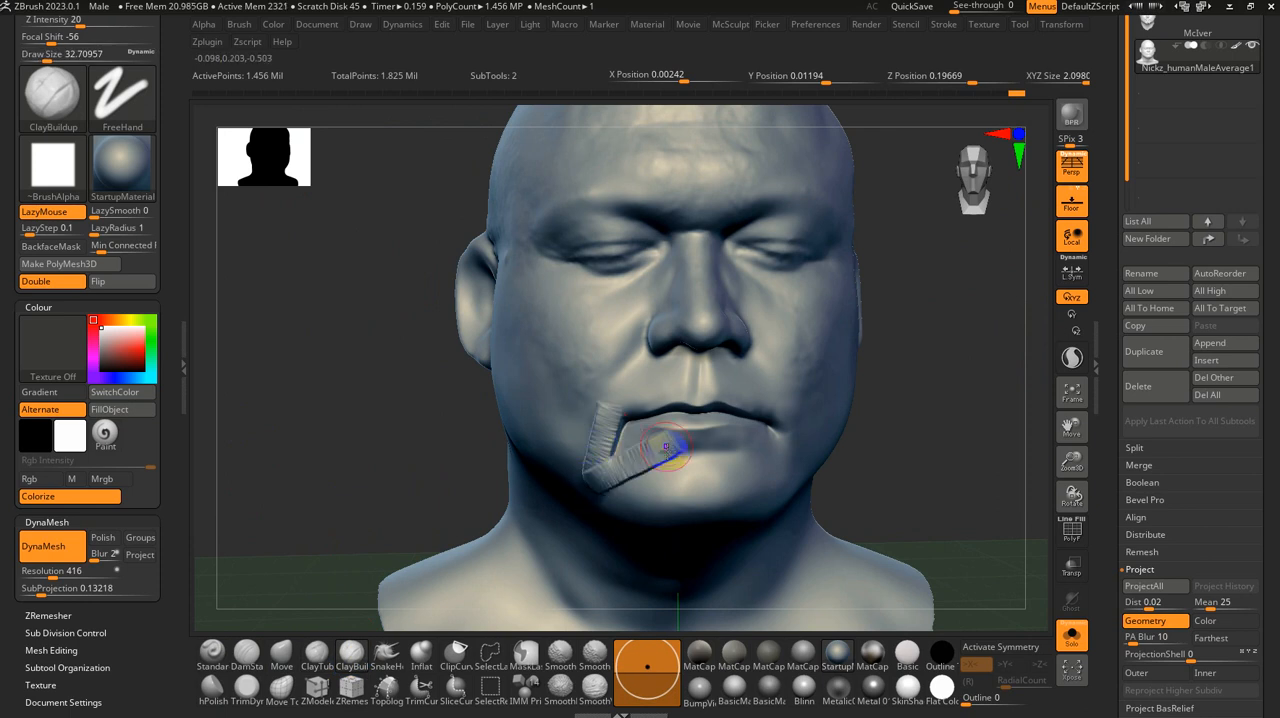
pyautogui.moveTo(667, 447)
pyautogui.mouseDown(button='right')
pyautogui.moveTo(951, 511)
pyautogui.moveTo(795, 478)
pyautogui.mouseUp(button='right')
pyautogui.moveTo(733, 440)
pyautogui.mouseDown()
pyautogui.moveTo(790, 475)
pyautogui.moveTo(797, 423)
pyautogui.moveTo(781, 440)
pyautogui.mouseUp()
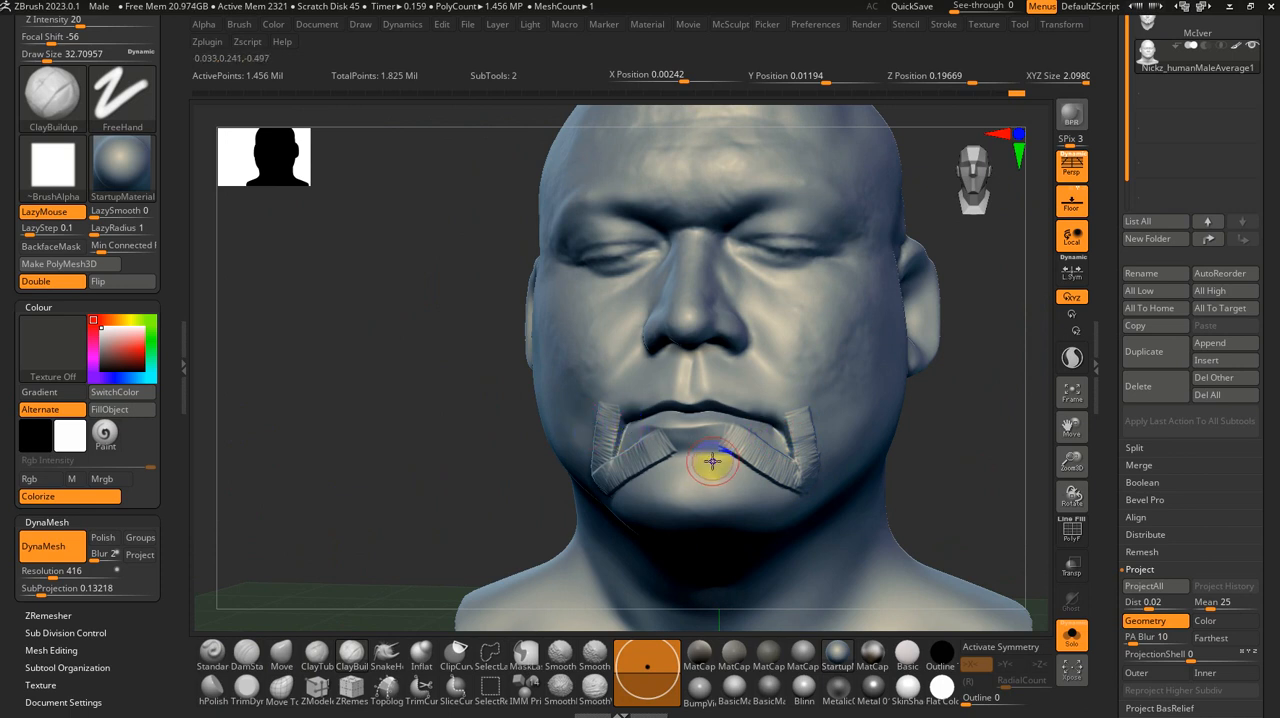
# Step: Try building up the chin with ClayBuildup at a size of about 59 and soften it with the Smooth Stronger brush
pyautogui.press('s')
pyautogui.moveTo(666, 494)
pyautogui.mouseDown()
pyautogui.moveTo(662, 516)
pyautogui.moveTo(723, 514)
pyautogui.moveTo(706, 523)
pyautogui.moveTo(707, 560)
pyautogui.moveTo(706, 514)
pyautogui.mouseUp()
pyautogui.press('s')
pyautogui.click(585, 655)
pyautogui.press('s')
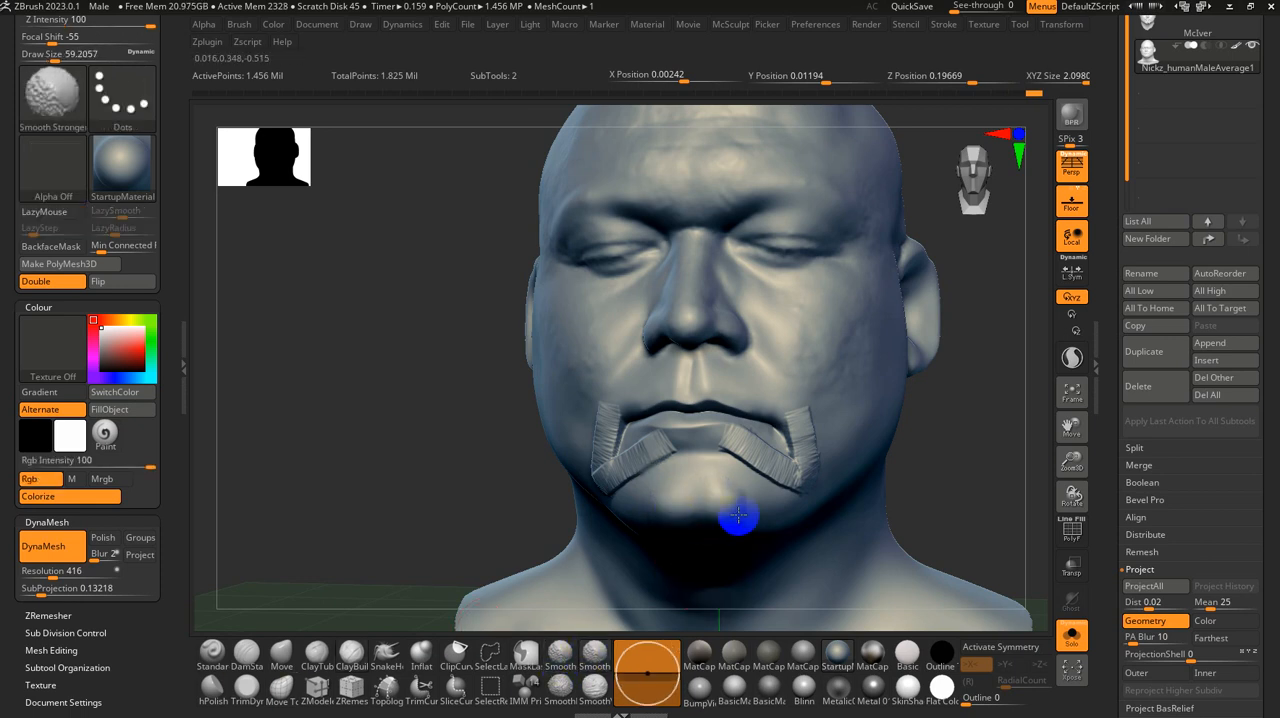
pyautogui.moveTo(963, 466)
pyautogui.mouseDown()
pyautogui.moveTo(934, 499)
pyautogui.moveTo(923, 491)
pyautogui.moveTo(883, 289)
pyautogui.moveTo(917, 409)
pyautogui.moveTo(987, 416)
pyautogui.moveTo(1006, 252)
pyautogui.mouseUp()
# Step: Hide the floor grid and undo the last chin strokes
pyautogui.click(1070, 201)
pyautogui.moveTo(906, 306); pyautogui.dragTo(893, 322)
pyautogui.hotkey('ctrl', 'z')
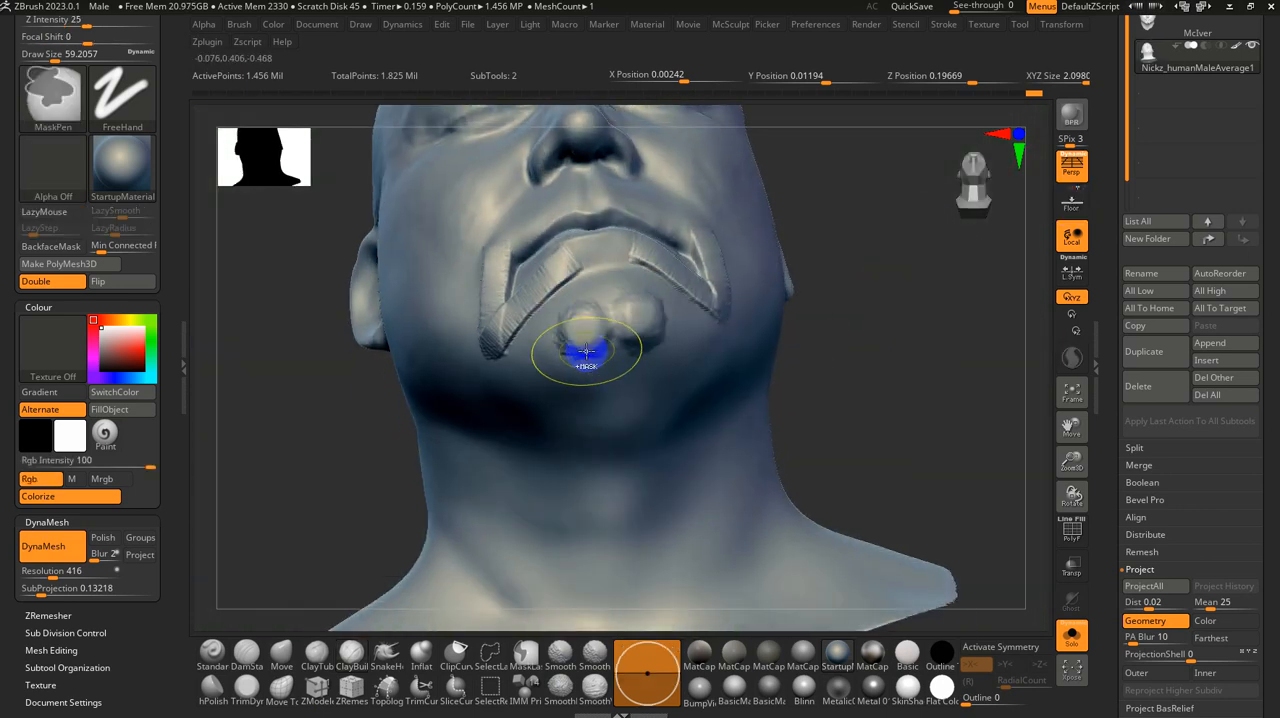
pyautogui.hotkey('ctrl', 'z')
pyautogui.hotkey('ctrl', 'z')
pyautogui.hotkey('ctrl', 'z')
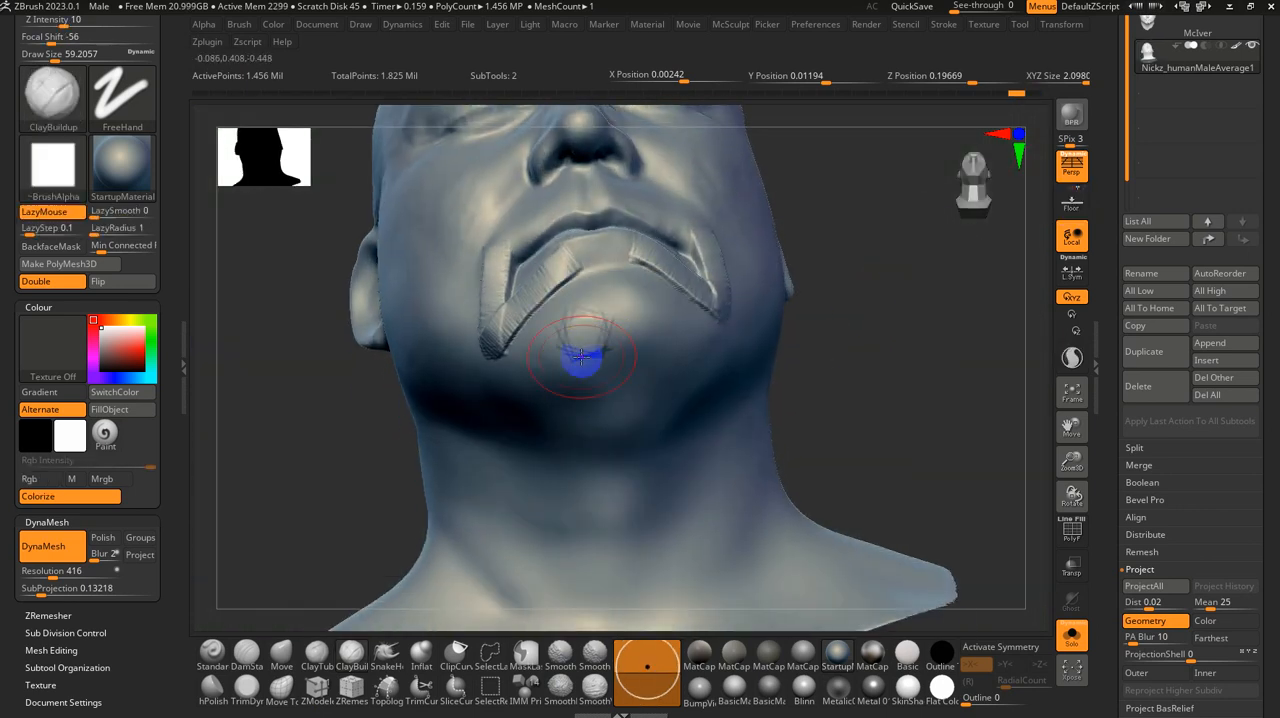
# Step: Set ClayBuildup to intensity 7 with X symmetry and build up both sides of the chin at sizes of about 59 and 46
pyautogui.press('u')
pyautogui.moveTo(579, 345); pyautogui.dragTo(571, 348)
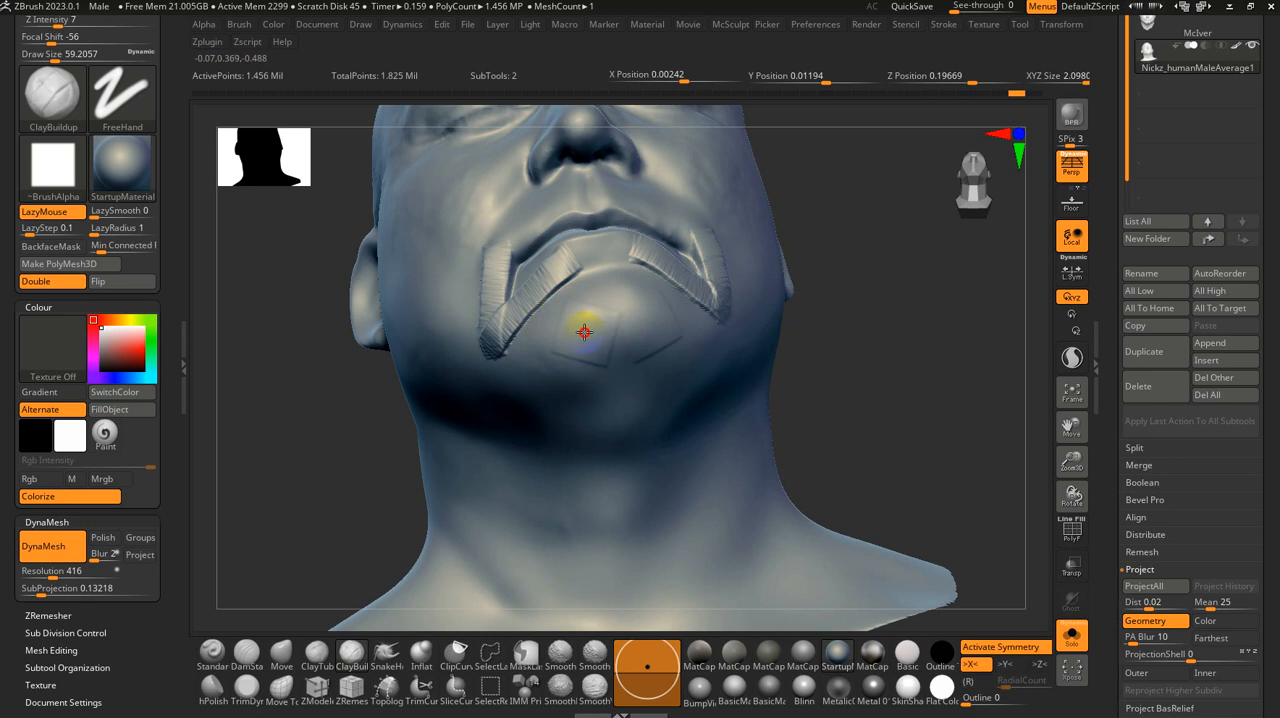
pyautogui.moveTo(584, 332); pyautogui.dragTo(583, 324)
pyautogui.press('s')
pyautogui.keyDown('shift'); pyautogui.moveTo(583, 324); pyautogui.dragTo(607, 314); pyautogui.keyUp('shift')
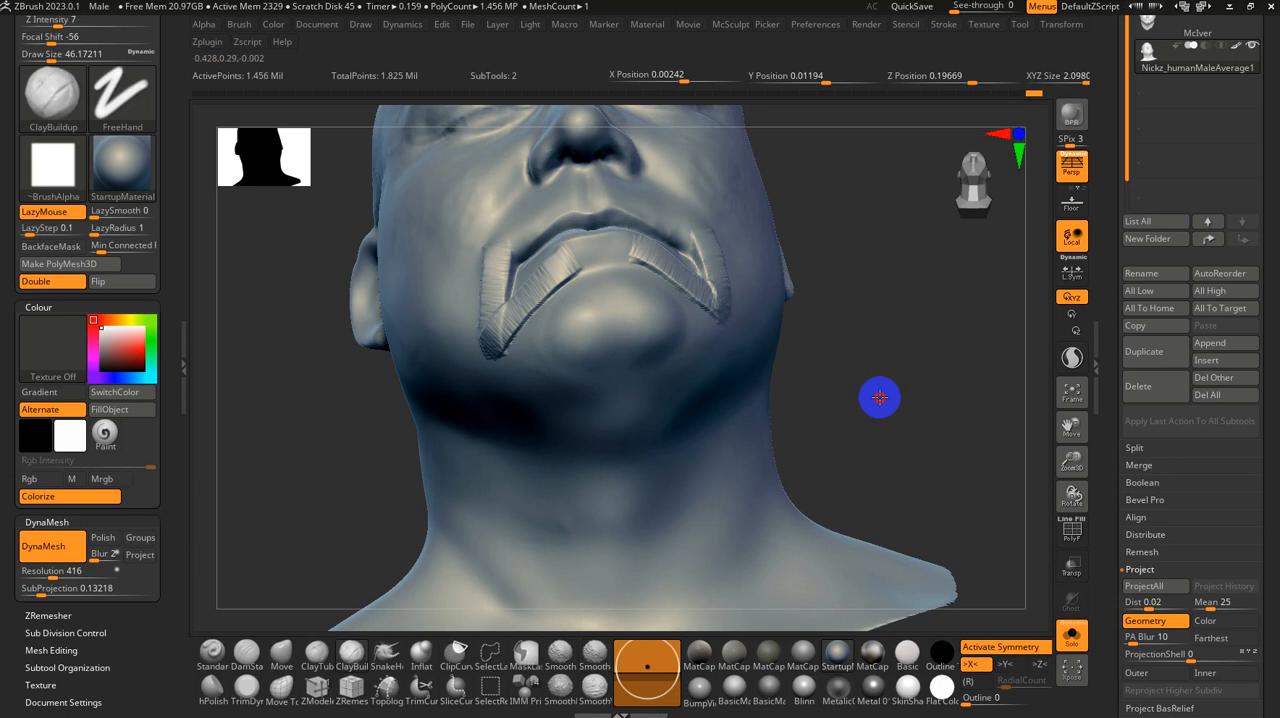
# Step: Undo the clay strips and chin build-up, and rebuild the chin's two sides with smoothed ClayBuildup strokes at a size of about 46
pyautogui.moveTo(877, 397); pyautogui.dragTo(873, 438, button='right')
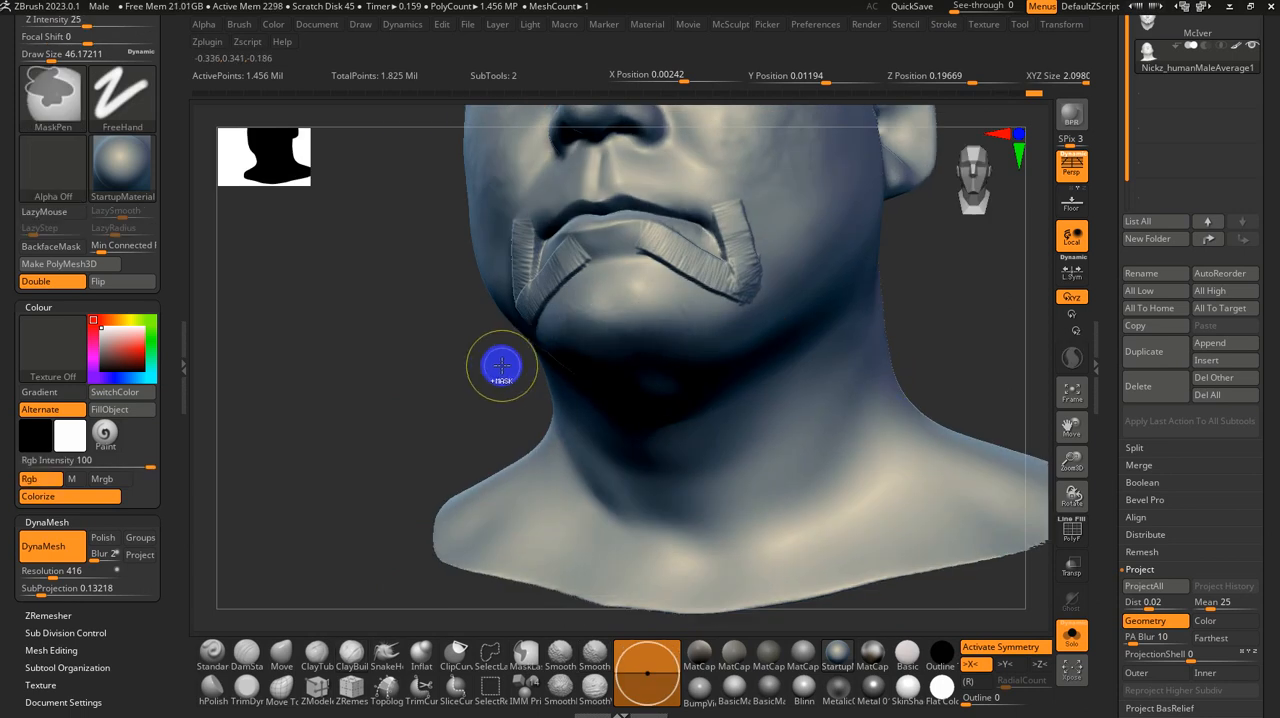
pyautogui.hotkey('ctrl', 'z')
pyautogui.moveTo(491, 389); pyautogui.dragTo(520, 389)
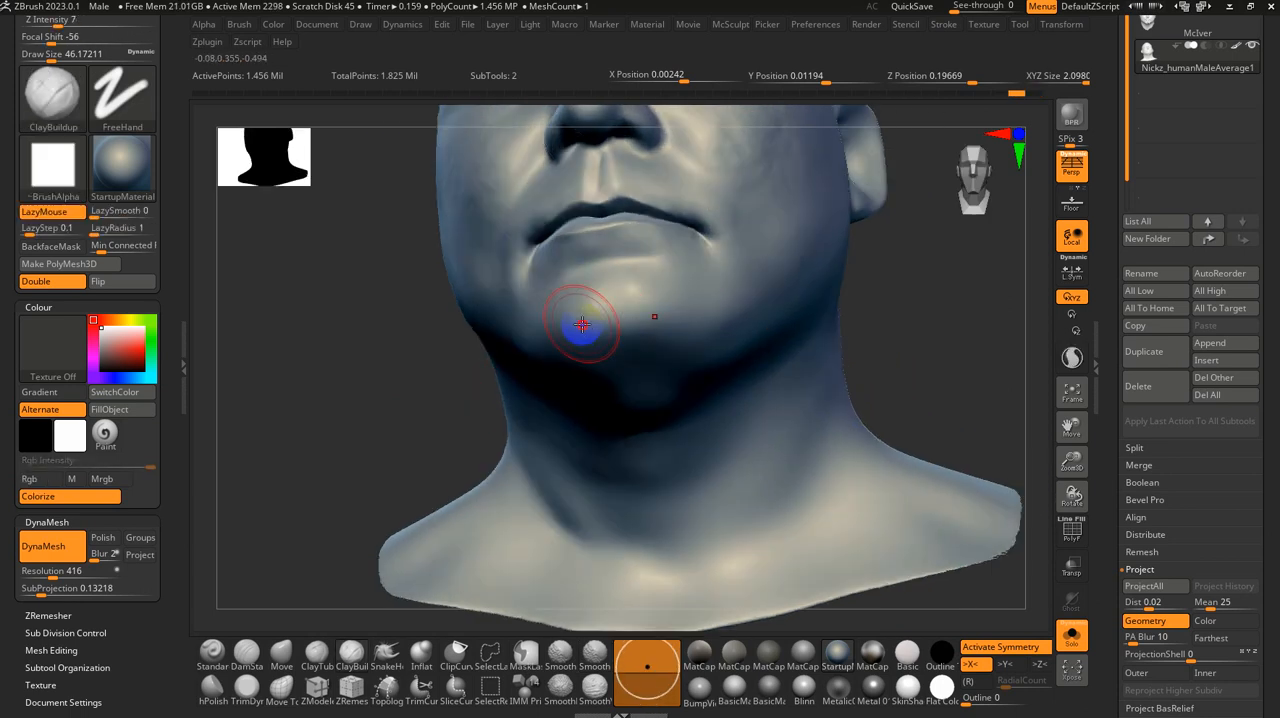
pyautogui.press('shift')
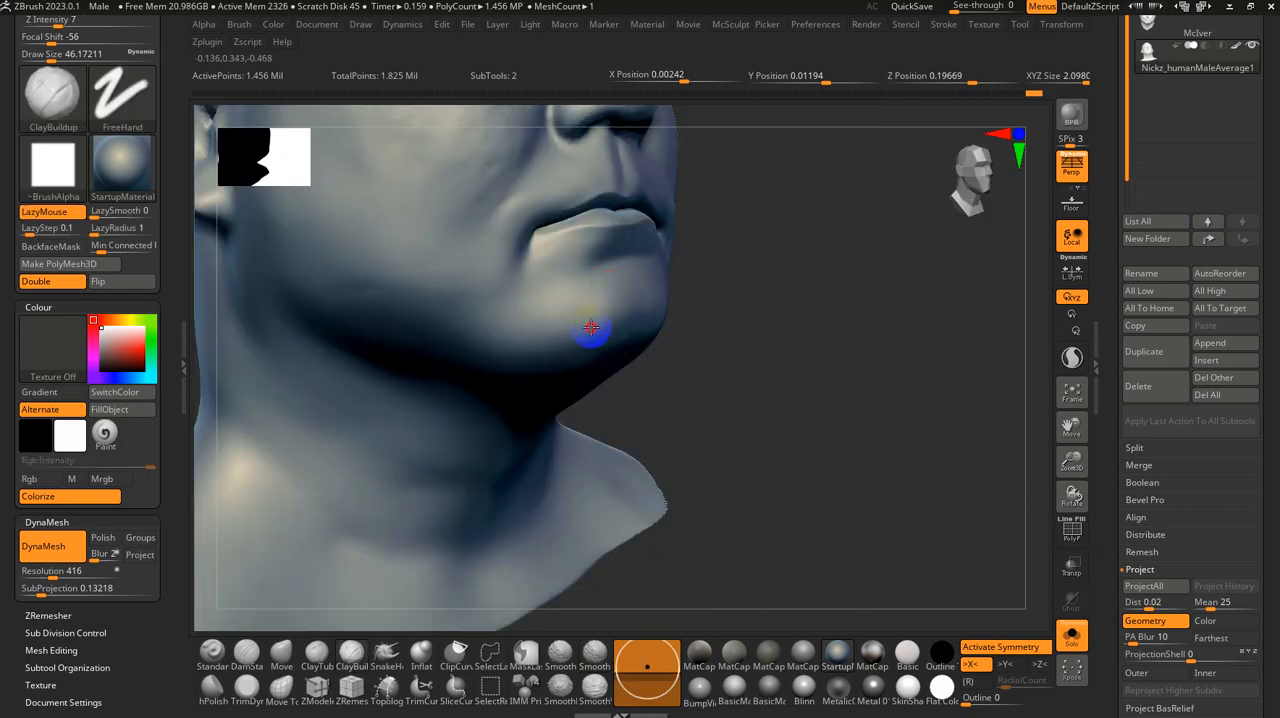
pyautogui.press('shift')
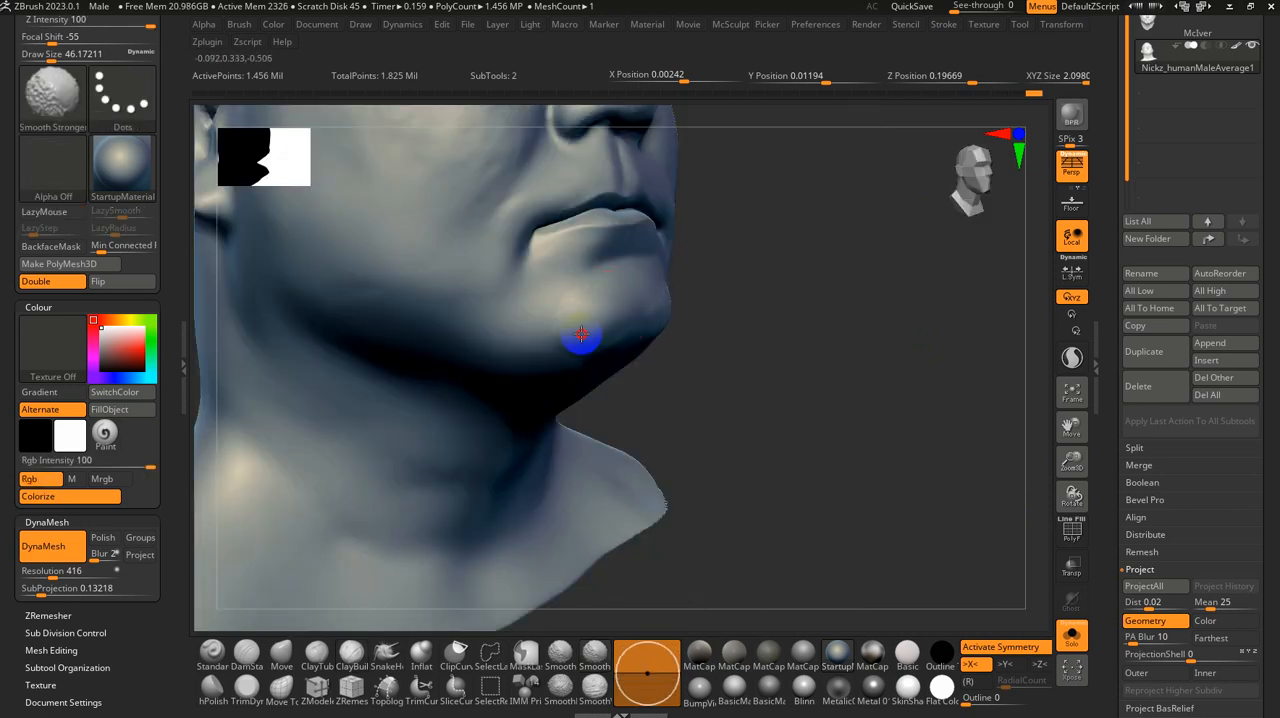
# Step: Mask the nose with a soft mask, invert it so only the nose stays editable, and project the scan's detail onto it
pyautogui.moveTo(803, 391)
pyautogui.mouseDown()
pyautogui.moveTo(763, 397)
pyautogui.moveTo(843, 320)
pyautogui.moveTo(826, 357)
pyautogui.moveTo(871, 492)
pyautogui.moveTo(886, 435)
pyautogui.moveTo(874, 492)
pyautogui.moveTo(903, 452)
pyautogui.moveTo(877, 489)
pyautogui.mouseUp()
pyautogui.moveTo(357, 460); pyautogui.dragTo(351, 495)
pyautogui.click(246, 656)
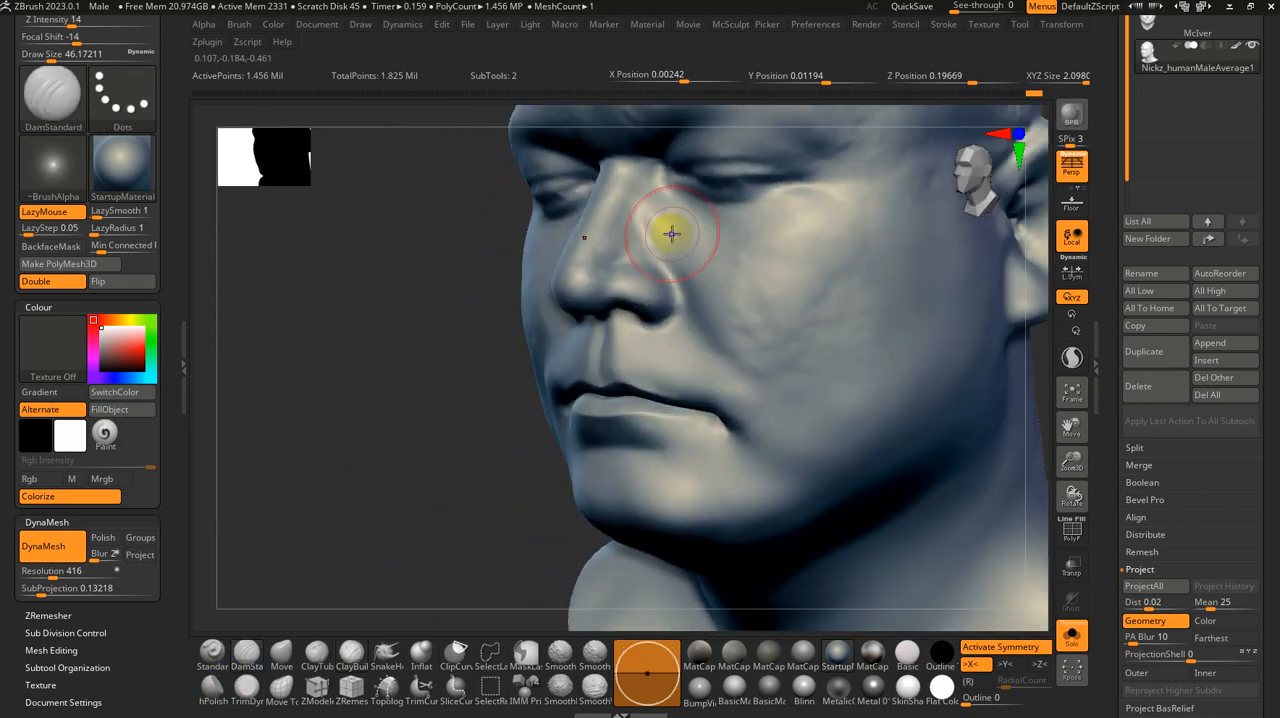
pyautogui.moveTo(665, 262)
pyautogui.keyDown('ctrl'); pyautogui.mouseDown()
pyautogui.moveTo(666, 294)
pyautogui.moveTo(614, 271)
pyautogui.moveTo(571, 285)
pyautogui.mouseUp(); pyautogui.keyUp('ctrl')
pyautogui.keyDown('ctrl'); pyautogui.click(368, 332); pyautogui.keyUp('ctrl')
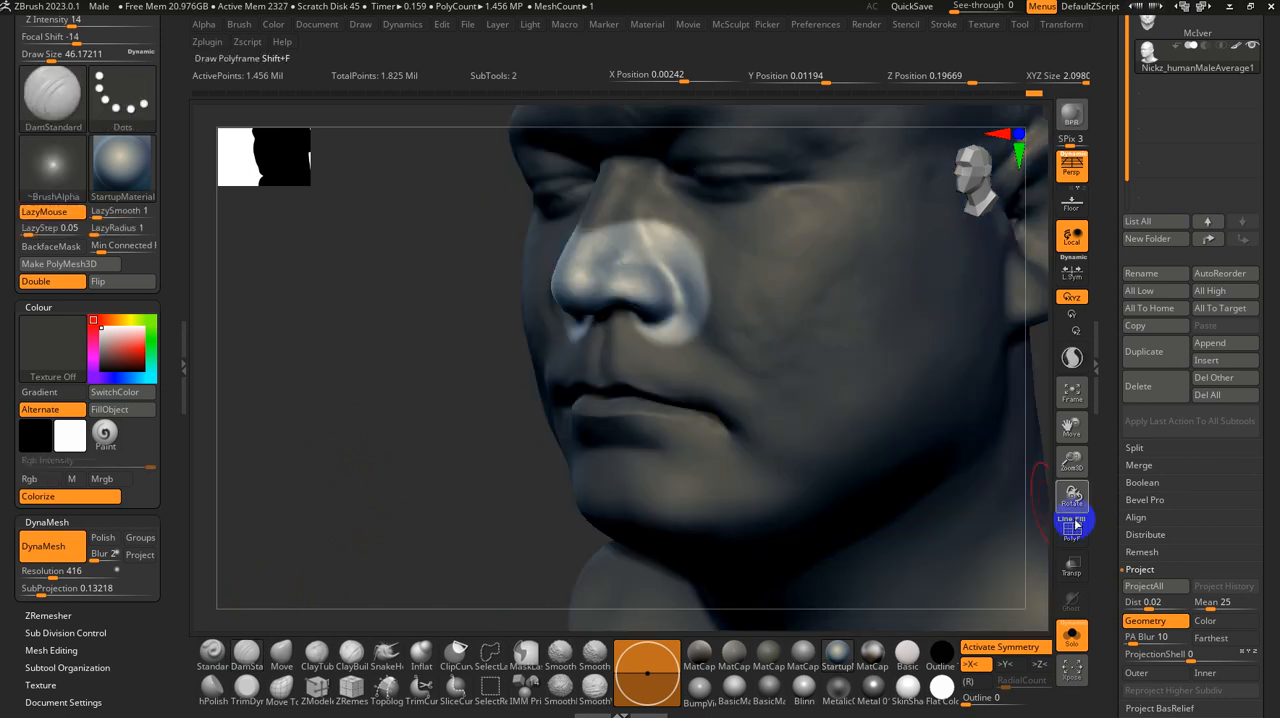
pyautogui.click(1145, 586)
pyautogui.moveTo(471, 366); pyautogui.dragTo(423, 514)
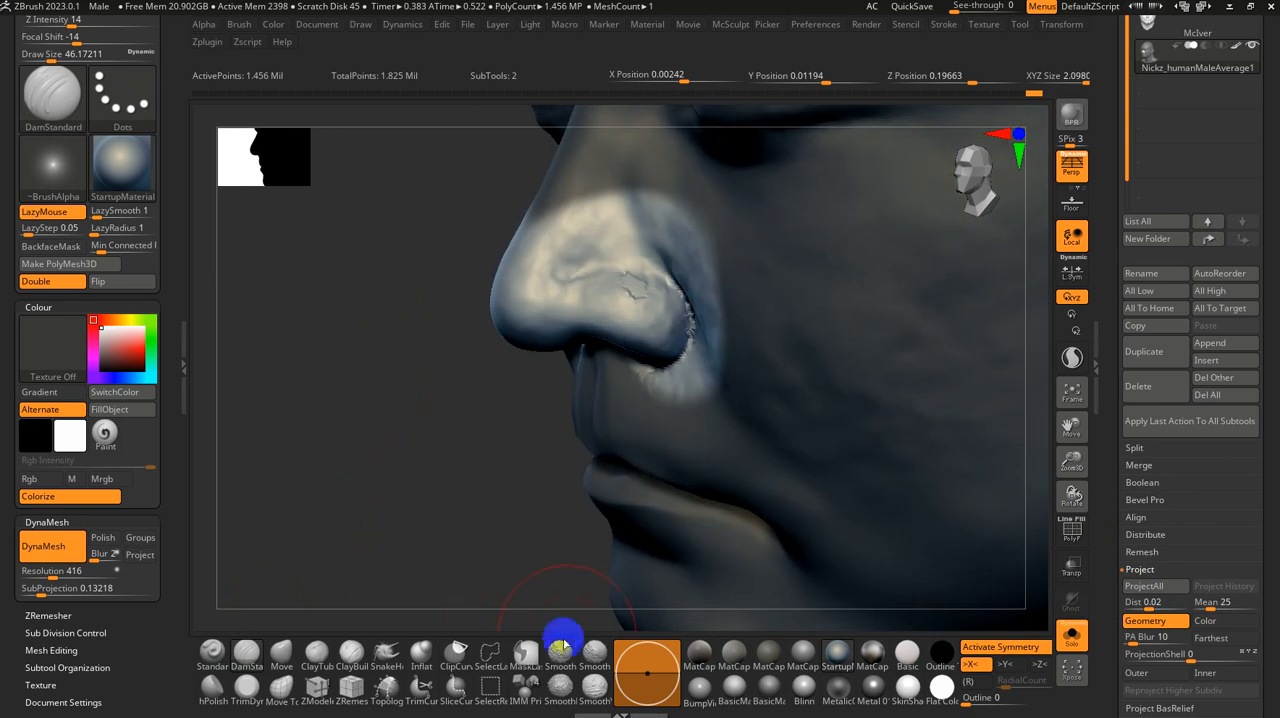
# Step: Tidy the projection artifacts around the nostril wing at a brush size of about 17 and clear the nose mask
pyautogui.press('s')
pyautogui.moveTo(655, 349); pyautogui.dragTo(645, 352)
pyautogui.moveTo(616, 281)
pyautogui.keyDown('shift'); pyautogui.mouseDown()
pyautogui.moveTo(697, 320)
pyautogui.moveTo(677, 361)
pyautogui.mouseUp(); pyautogui.keyUp('shift')
pyautogui.moveTo(480, 449); pyautogui.dragTo(560, 400)
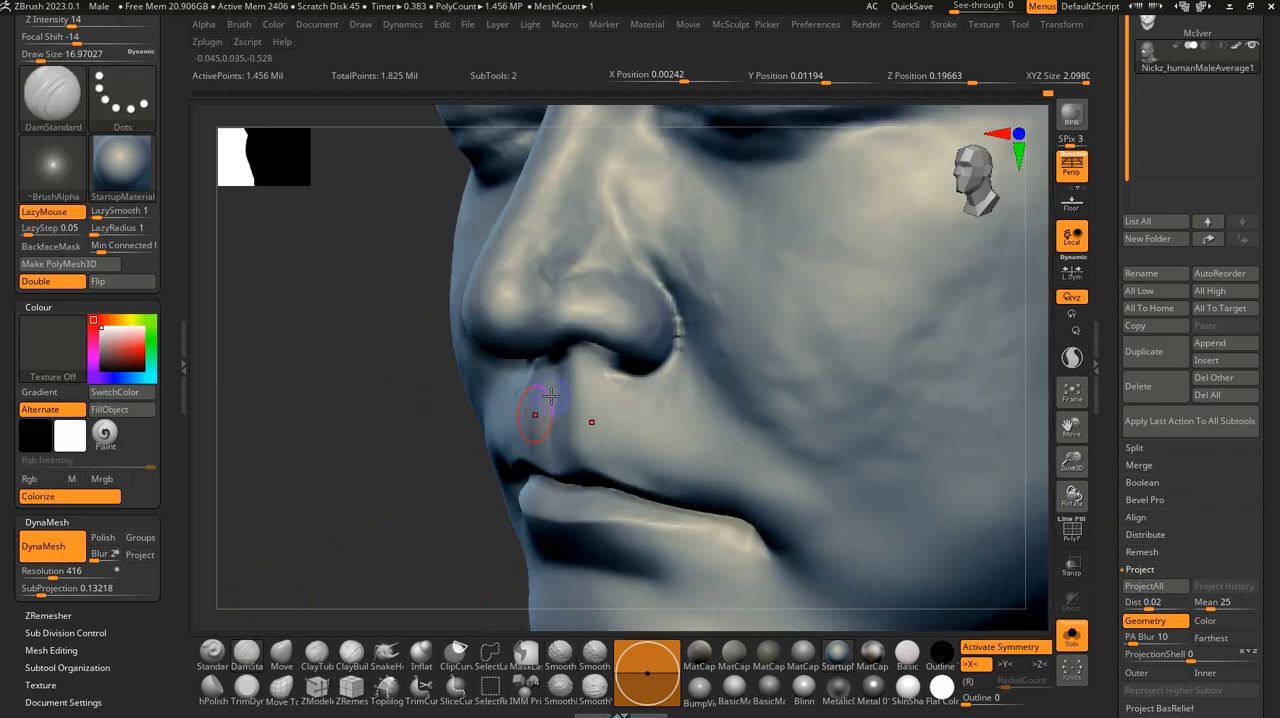
# Step: Carve the crease around the nostril wing with DamStandard at a size of about 17 and smooth the area below it
pyautogui.click(248, 652)
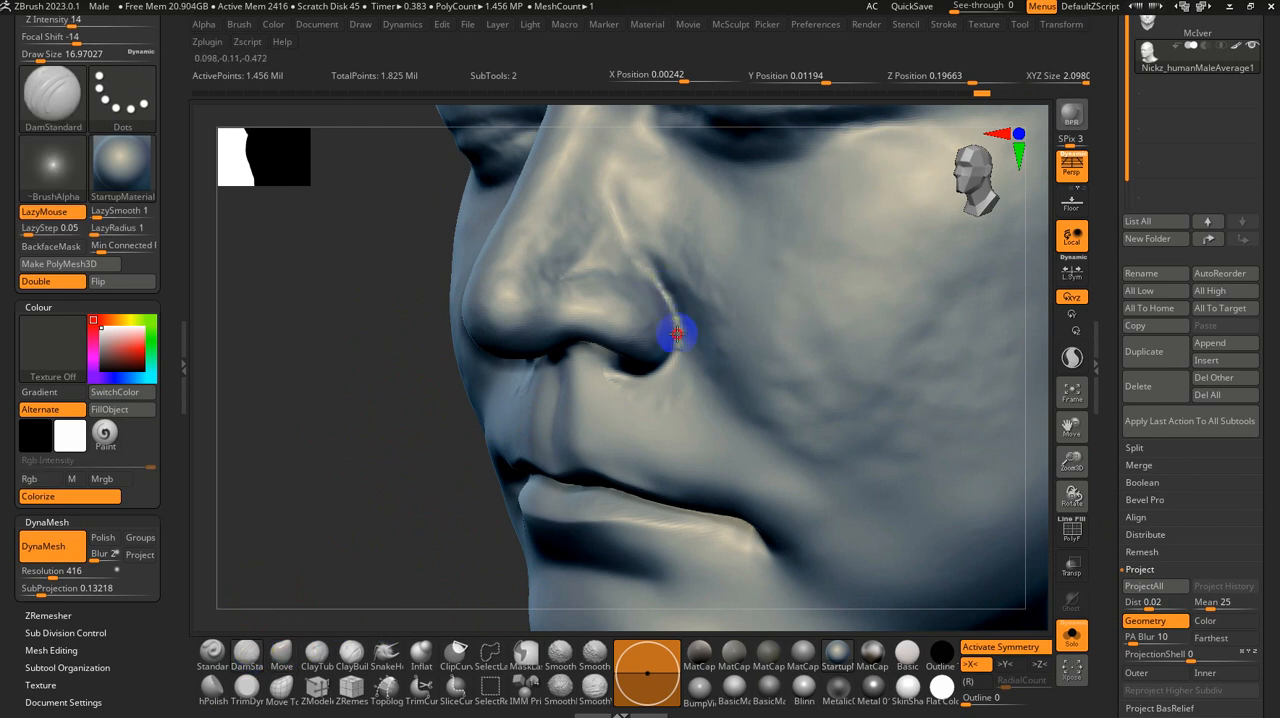
pyautogui.moveTo(677, 333)
pyautogui.mouseDown()
pyautogui.moveTo(644, 378)
pyautogui.moveTo(669, 400)
pyautogui.moveTo(613, 414)
pyautogui.mouseUp()
pyautogui.moveTo(362, 438); pyautogui.dragTo(448, 444)
pyautogui.keyDown('shift'); pyautogui.moveTo(466, 397); pyautogui.dragTo(437, 374); pyautogui.keyUp('shift')
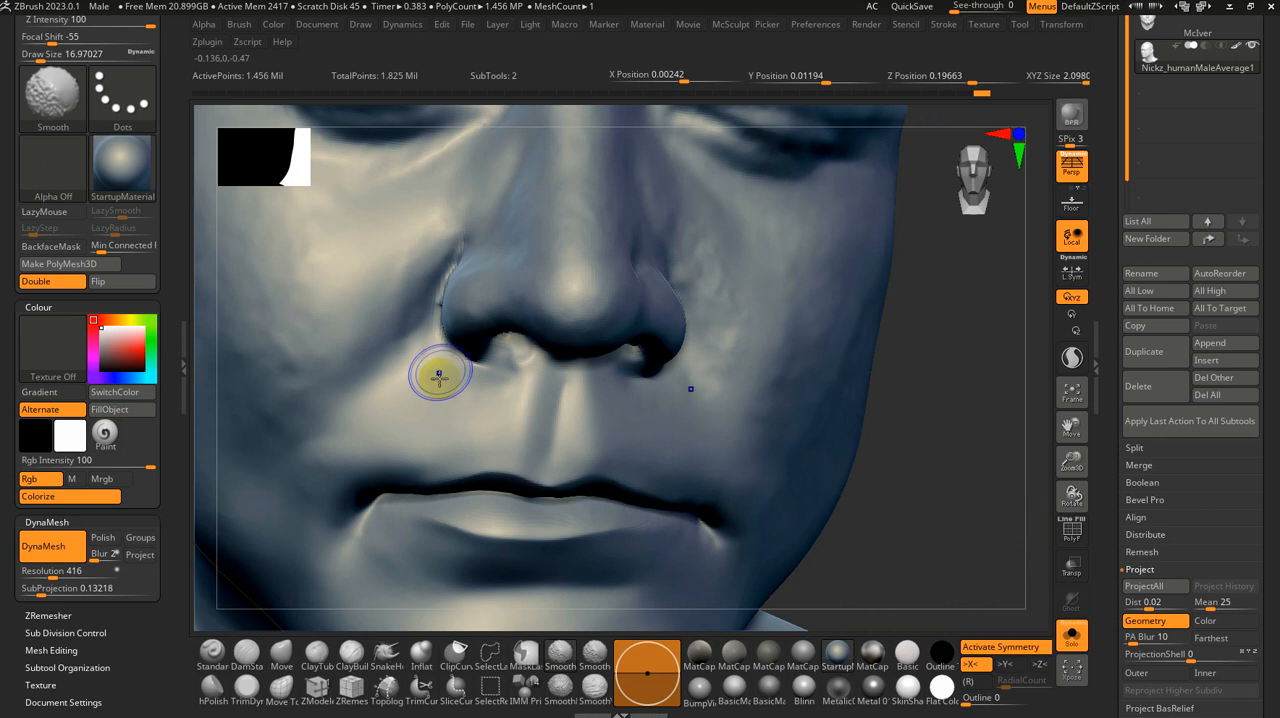
# Step: Turn off X symmetry and clean up the crease beside the opposite nostril wing with DamStandard and Smooth
pyautogui.keyDown('shift'); pyautogui.moveTo(449, 266); pyautogui.dragTo(431, 285); pyautogui.keyUp('shift')
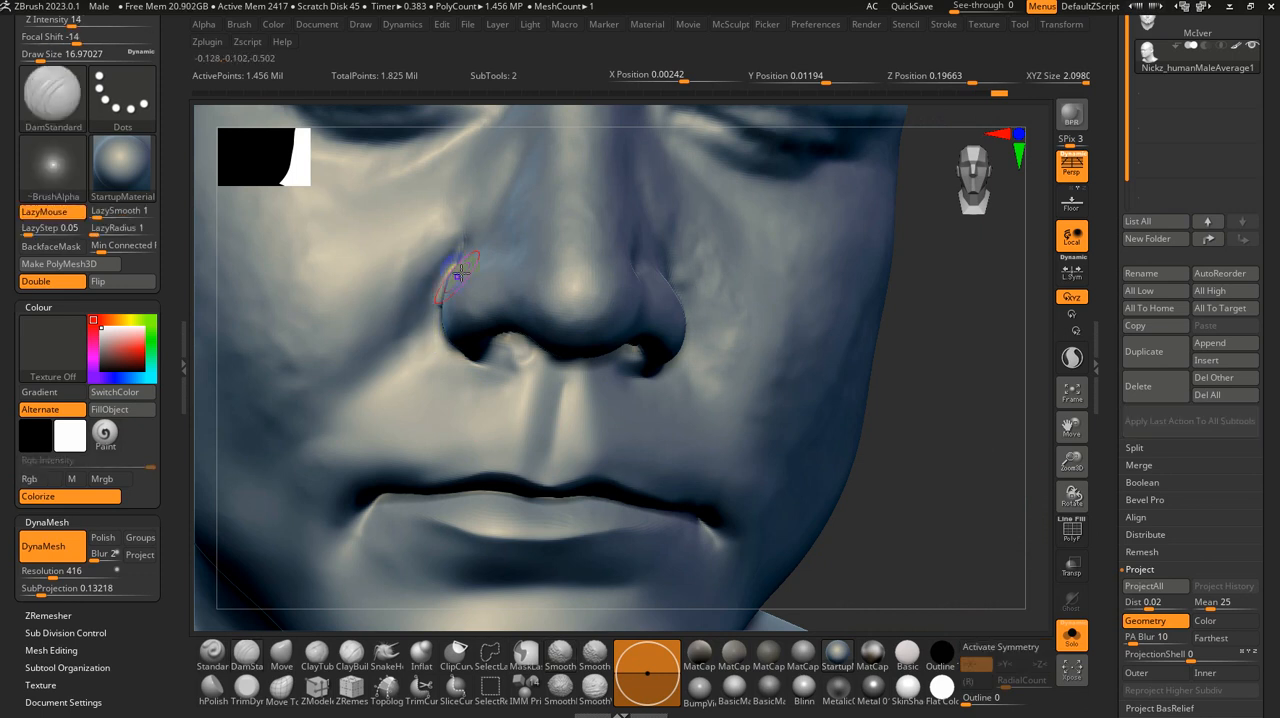
pyautogui.moveTo(954, 431); pyautogui.dragTo(986, 434)
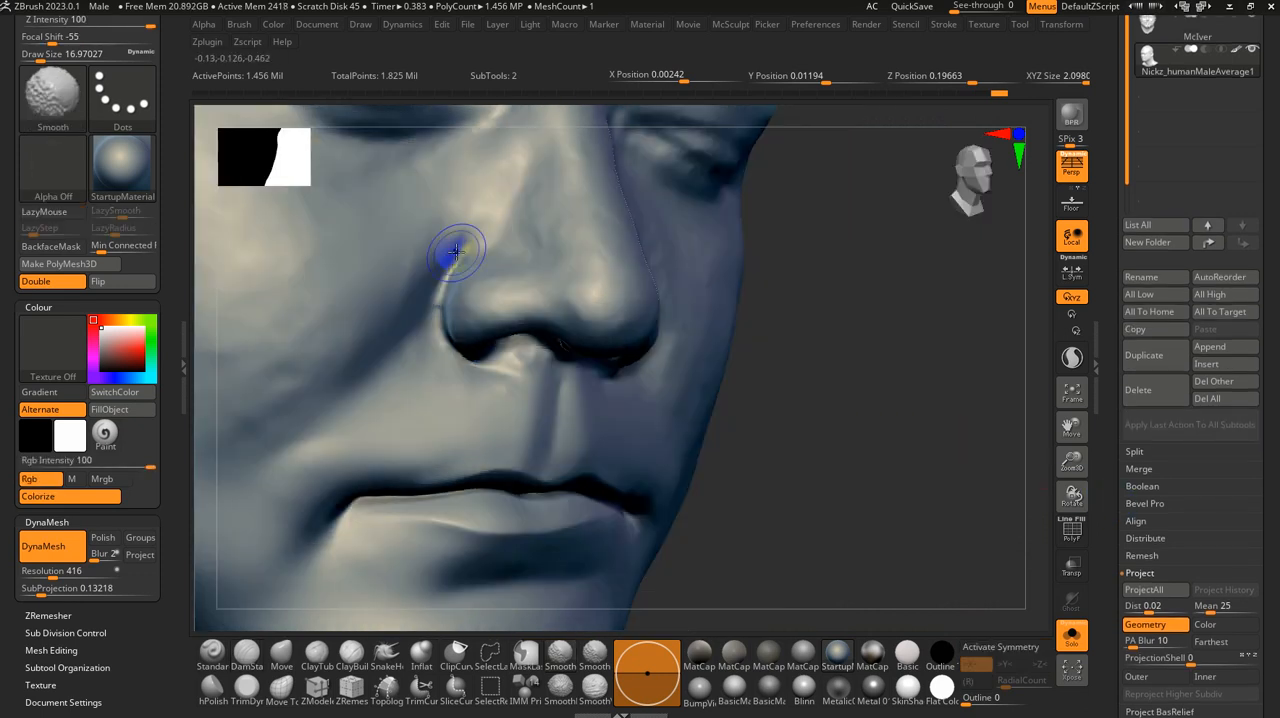
pyautogui.moveTo(851, 414)
pyautogui.keyDown('alt'); pyautogui.mouseDown()
pyautogui.moveTo(774, 343)
pyautogui.moveTo(803, 340)
pyautogui.moveTo(608, 356)
pyautogui.mouseUp(); pyautogui.keyUp('alt')
pyautogui.keyDown('shift'); pyautogui.moveTo(440, 261); pyautogui.dragTo(481, 265); pyautogui.keyUp('shift')
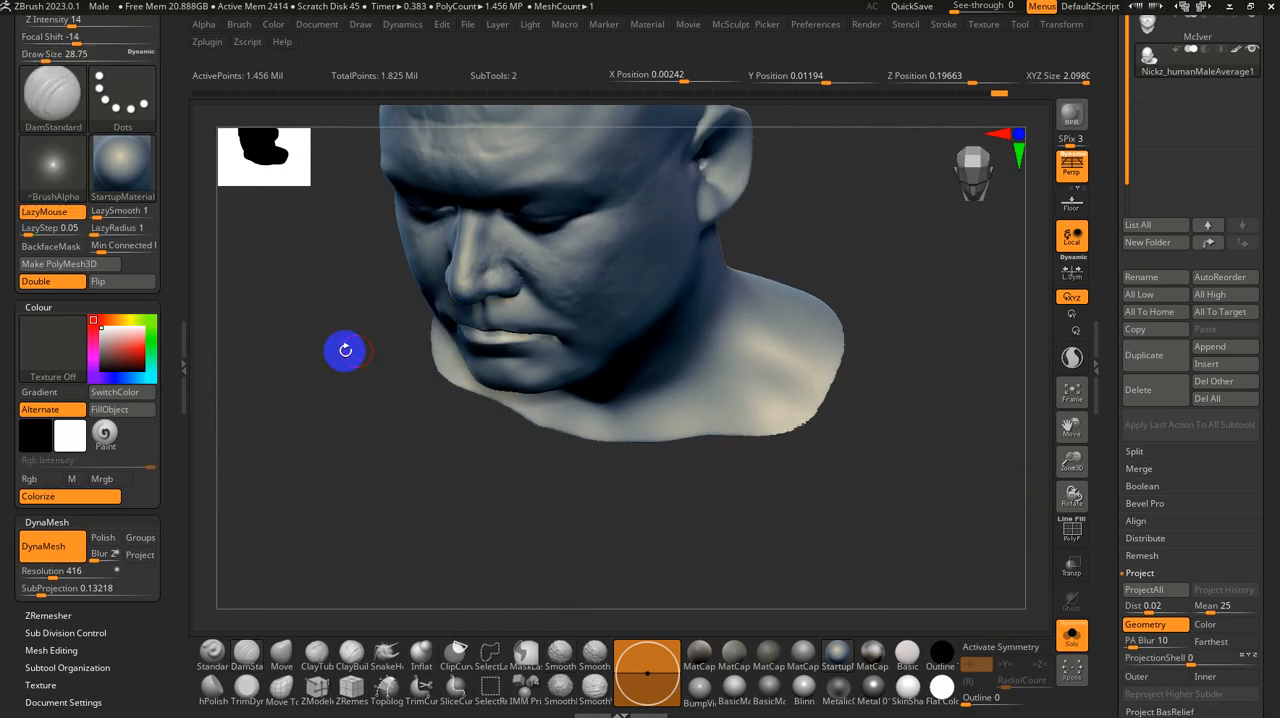
# Step: Reduce the DamStandard brush size to about 9.4 and examine the closed eyelids from the front and from below
pyautogui.moveTo(343, 349)
pyautogui.mouseDown()
pyautogui.moveTo(606, 454)
pyautogui.moveTo(879, 415)
pyautogui.moveTo(885, 464)
pyautogui.mouseUp()
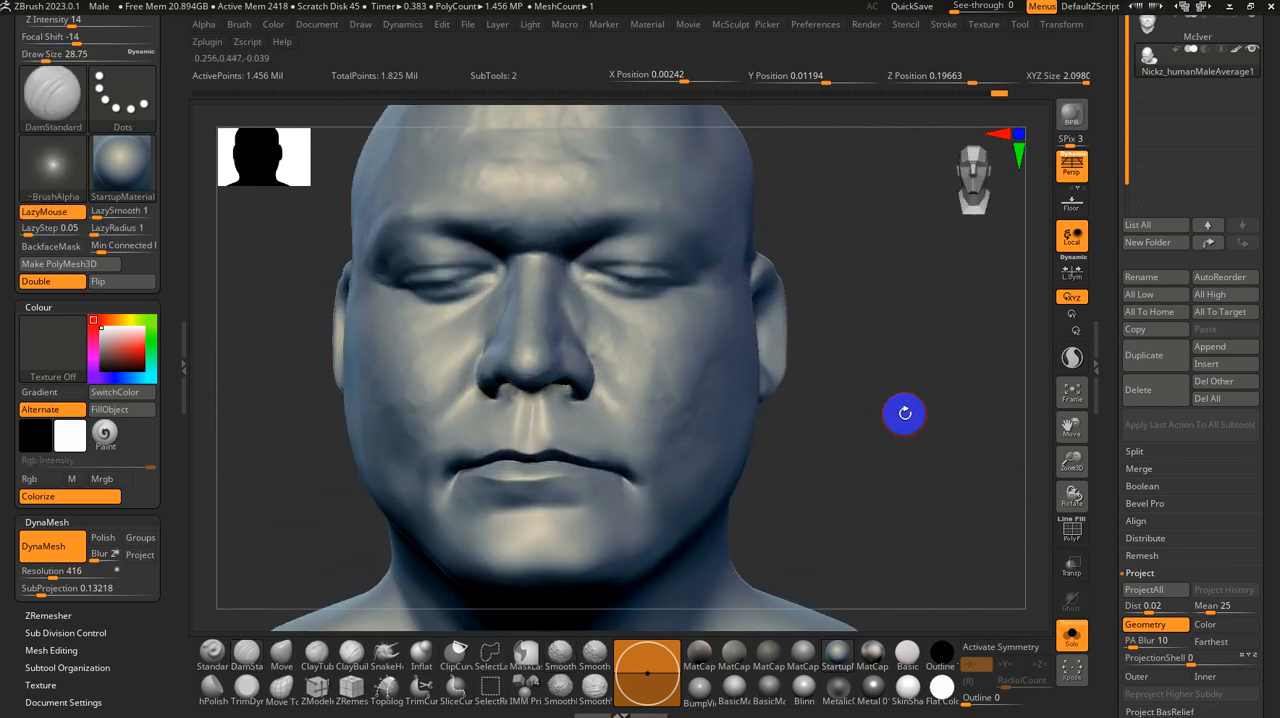
pyautogui.moveTo(903, 414)
pyautogui.keyDown('alt'); pyautogui.mouseDown()
pyautogui.moveTo(931, 426)
pyautogui.moveTo(889, 545)
pyautogui.moveTo(909, 438)
pyautogui.mouseUp(); pyautogui.keyUp('alt')
pyautogui.moveTo(945, 386); pyautogui.dragTo(946, 360)
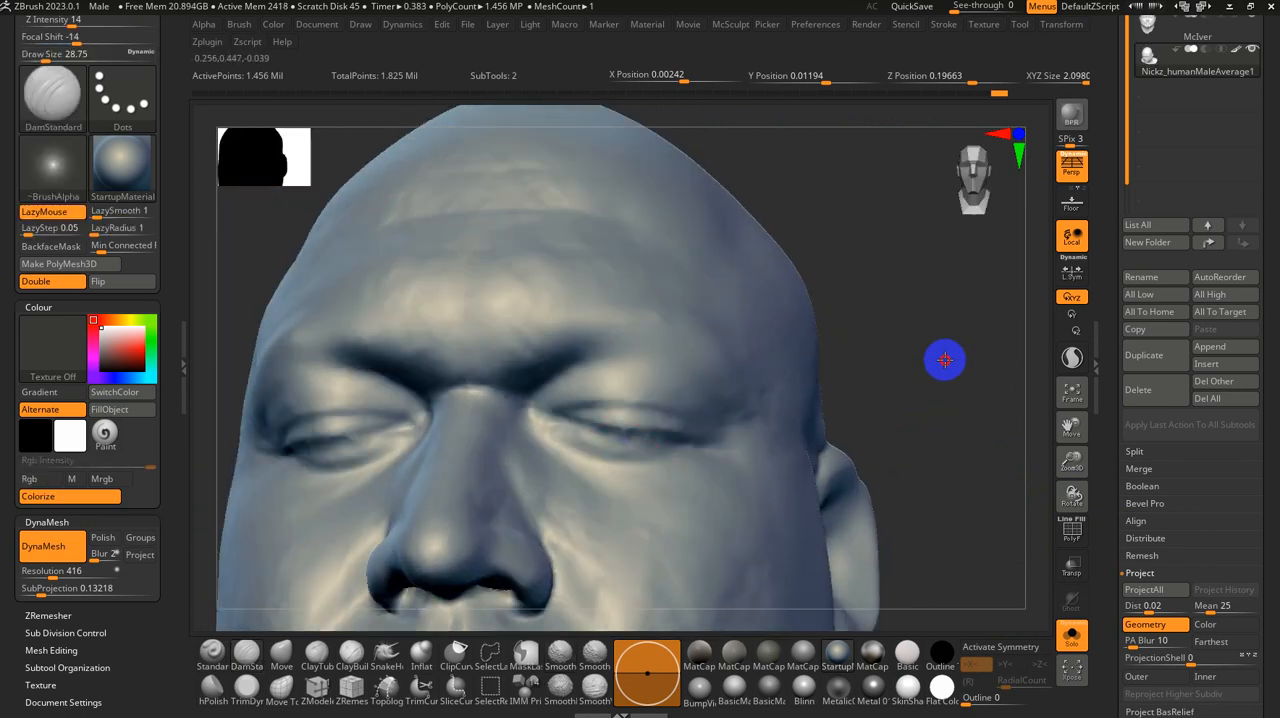
pyautogui.moveTo(600, 474); pyautogui.dragTo(680, 437)
pyautogui.moveTo(930, 406); pyautogui.dragTo(822, 412)
pyautogui.press('s')
pyautogui.moveTo(720, 436); pyautogui.dragTo(707, 437)
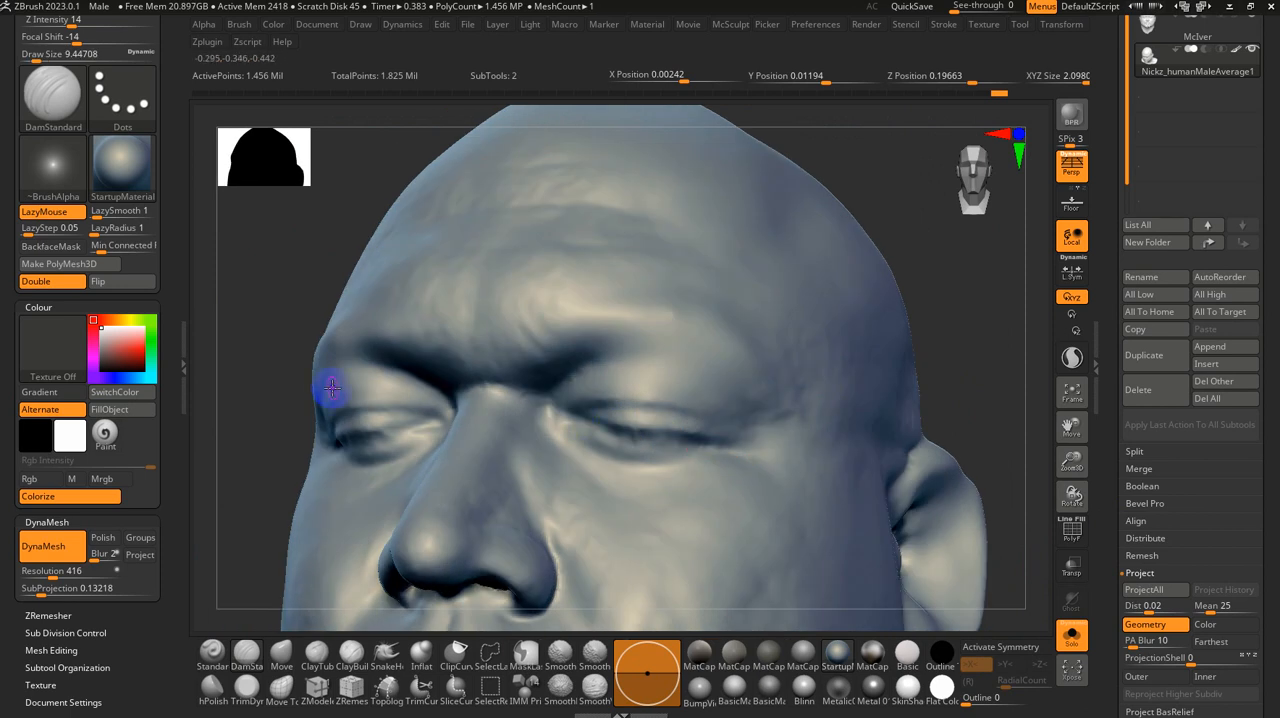
pyautogui.moveTo(255, 395); pyautogui.dragTo(255, 365)
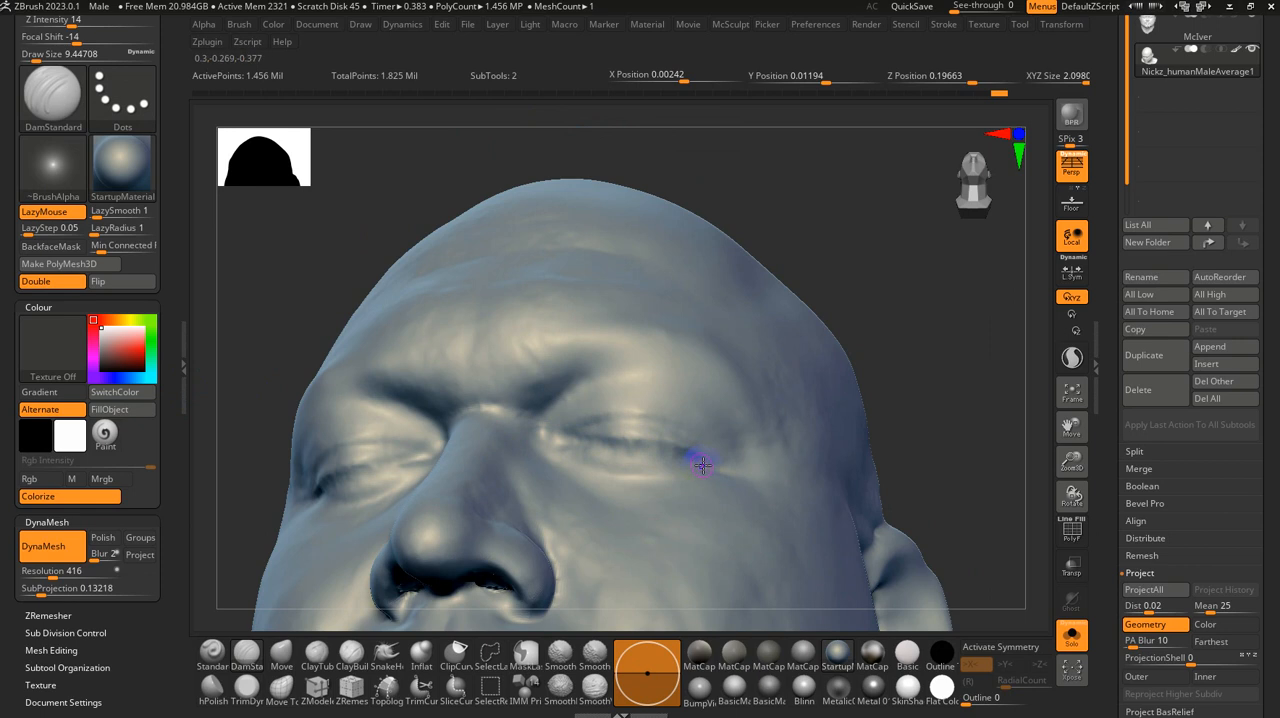
# Step: Compare the base head with the scan, make the original head scan the active subtool, and turn off its X symmetry
pyautogui.click(1074, 646)
pyautogui.click(1074, 646)
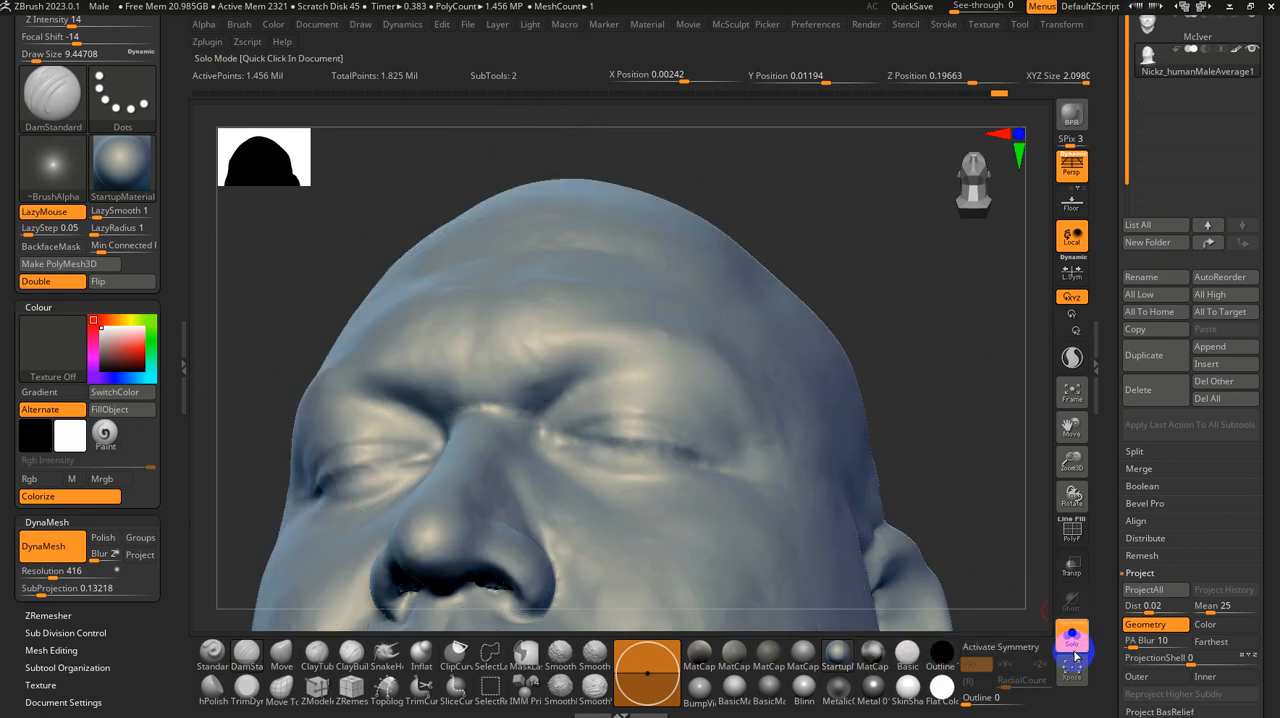
pyautogui.click(1172, 34)
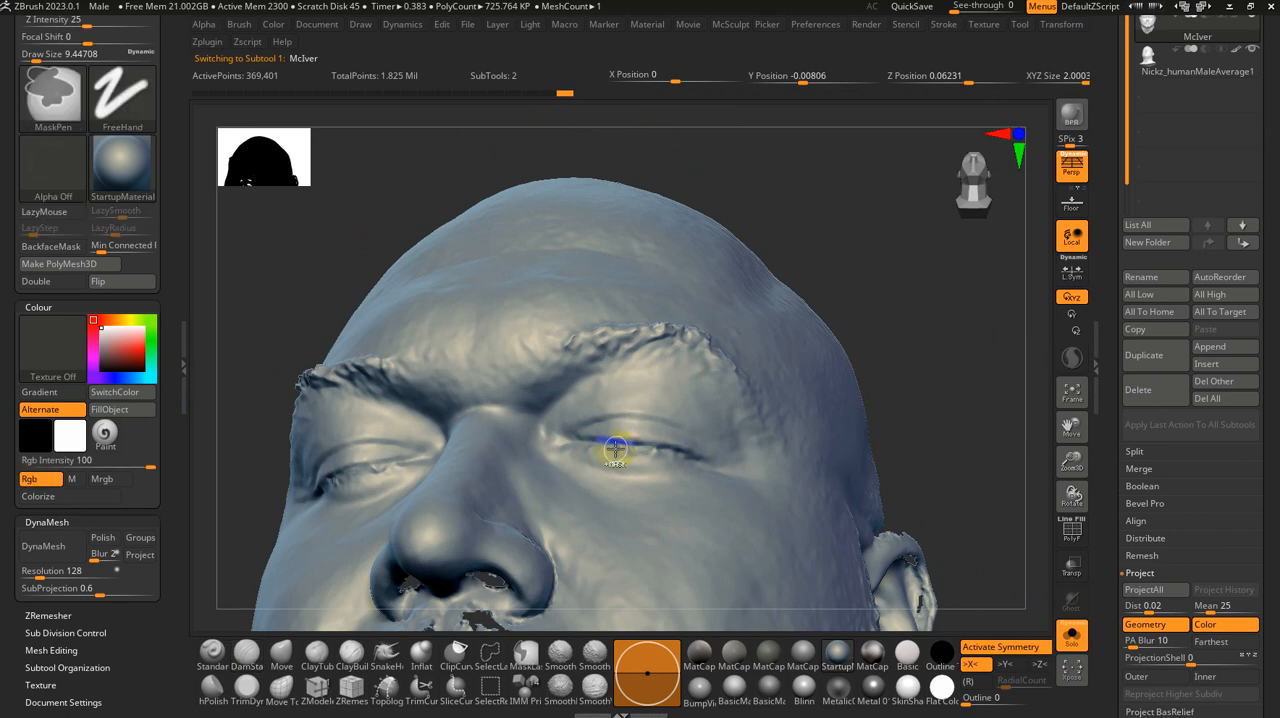
pyautogui.press('x')
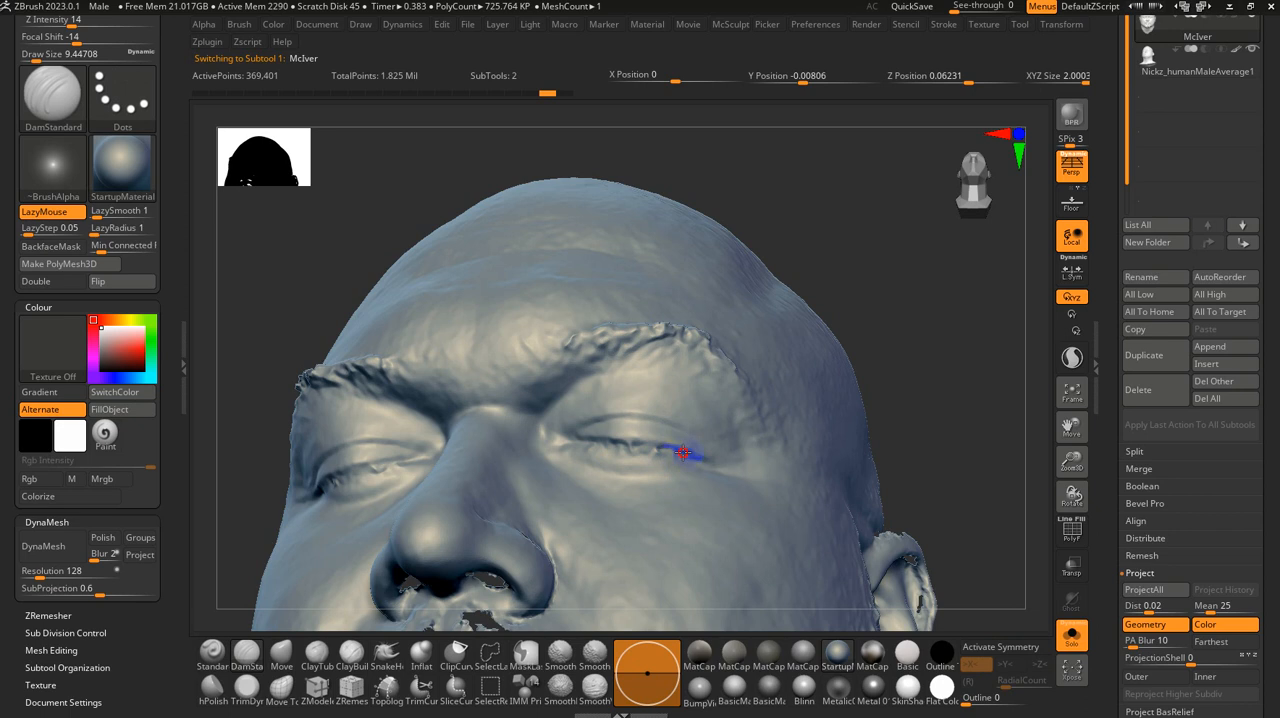
# Step: Smooth and recarve the eyelid lines of both closed eyes on the scan with Smooth and DamStandard at a size of about 9.4
pyautogui.press('shift')
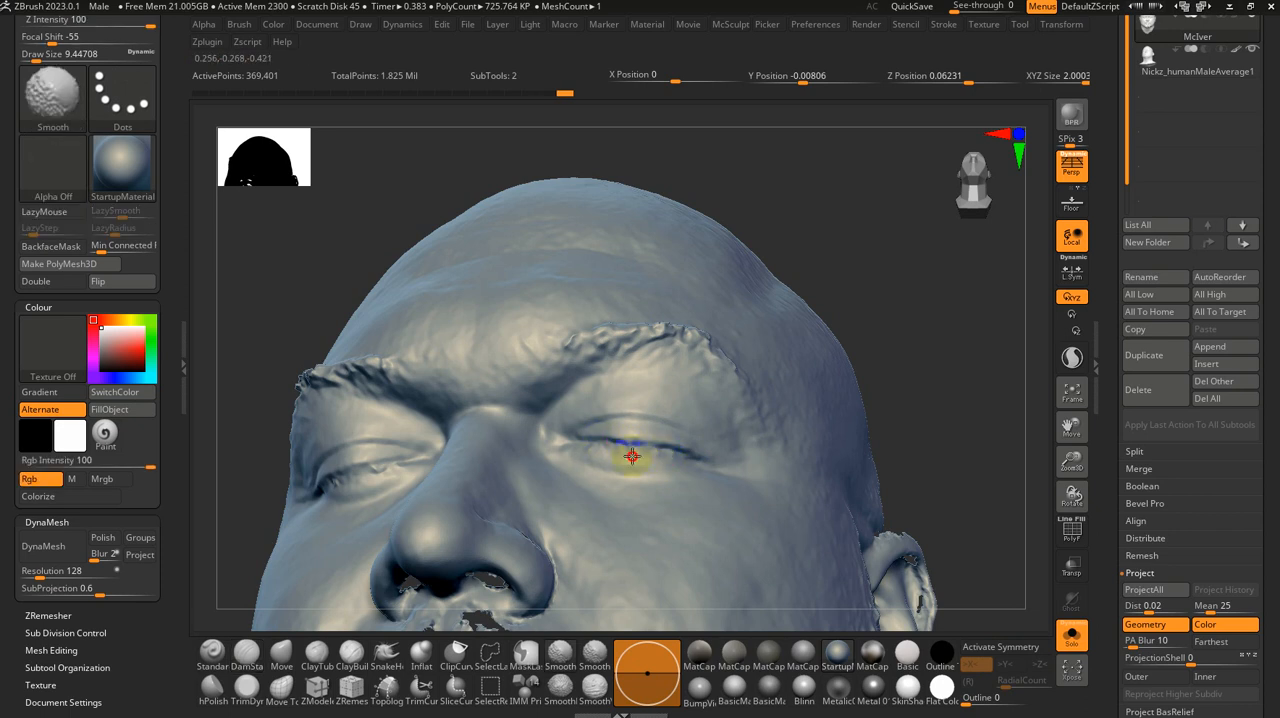
pyautogui.keyDown('shift'); pyautogui.moveTo(632, 456); pyautogui.dragTo(594, 446); pyautogui.keyUp('shift')
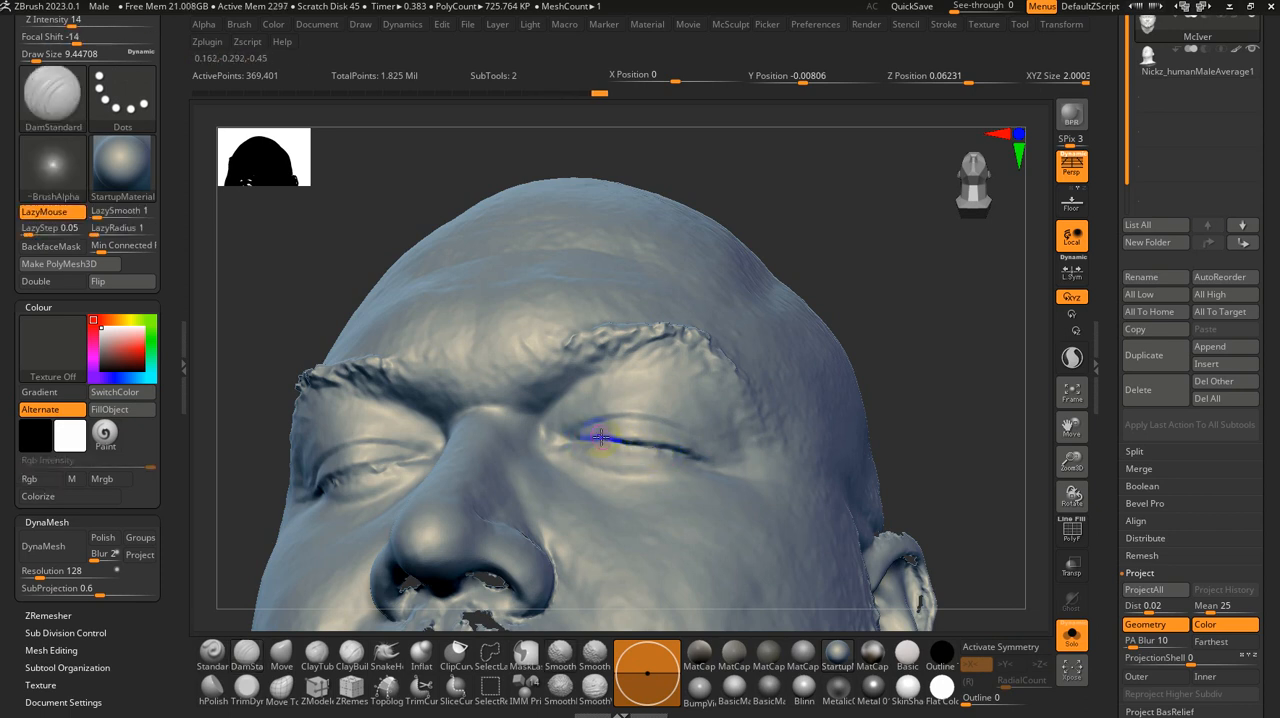
pyautogui.press('shift')
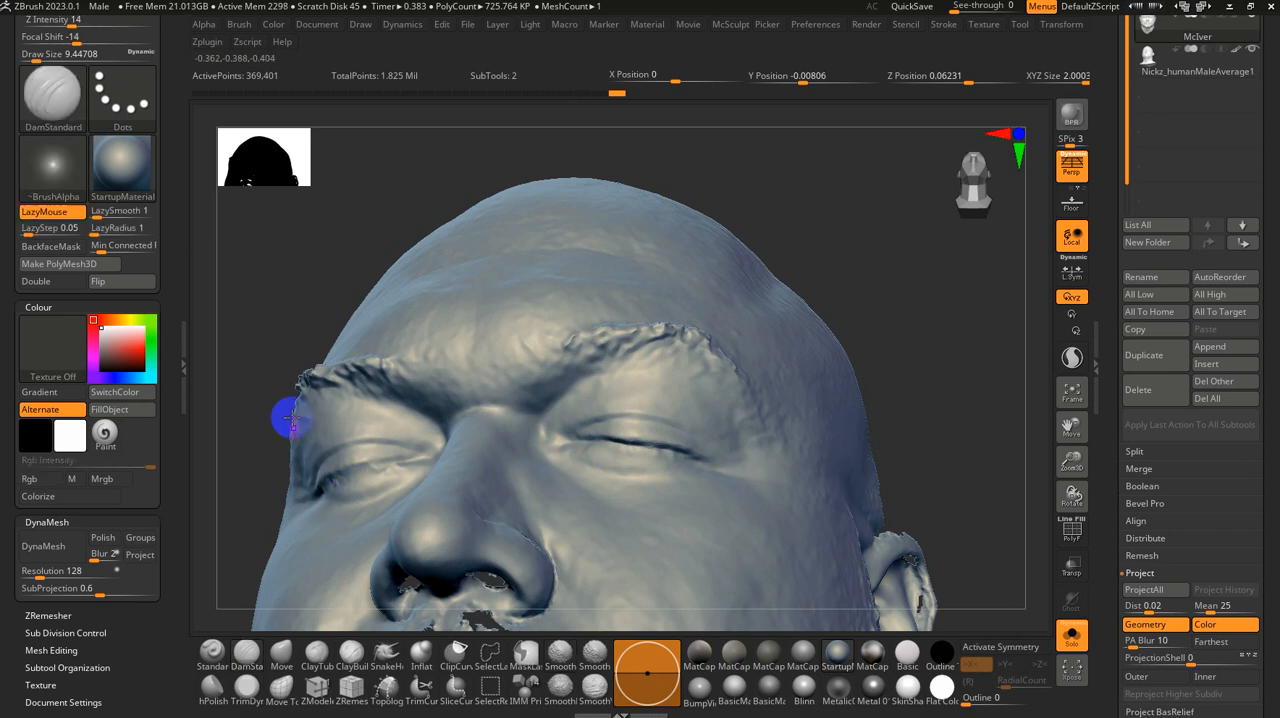
pyautogui.moveTo(286, 417)
pyautogui.mouseDown()
pyautogui.moveTo(309, 297)
pyautogui.moveTo(348, 305)
pyautogui.mouseUp()
pyautogui.press('shift')
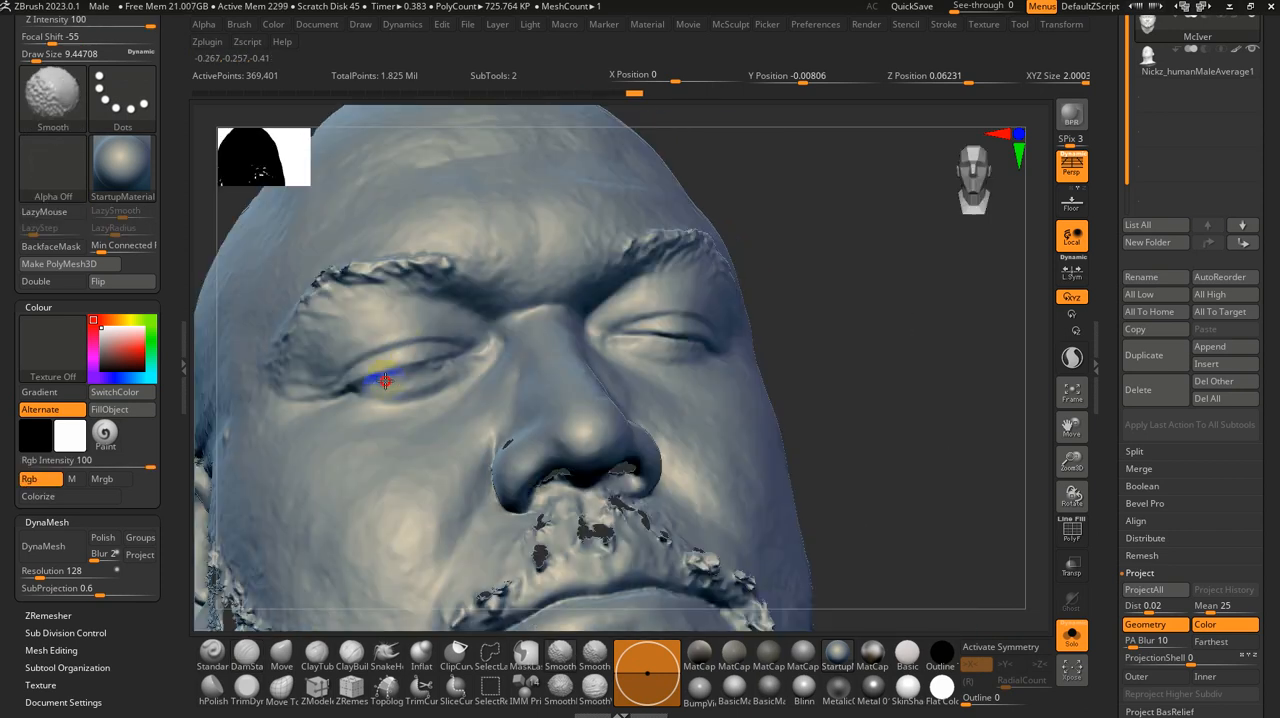
pyautogui.moveTo(373, 361)
pyautogui.mouseDown(button='right')
pyautogui.moveTo(354, 354)
pyautogui.moveTo(368, 346)
pyautogui.mouseUp(button='right')
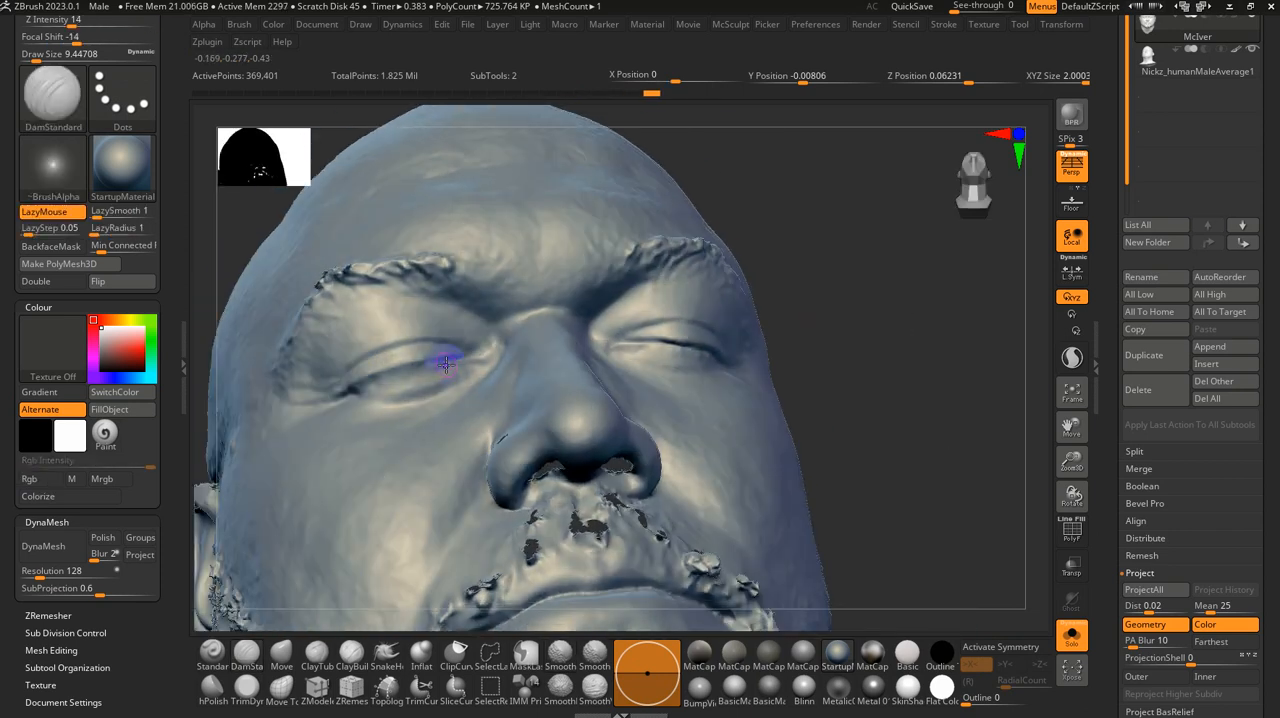
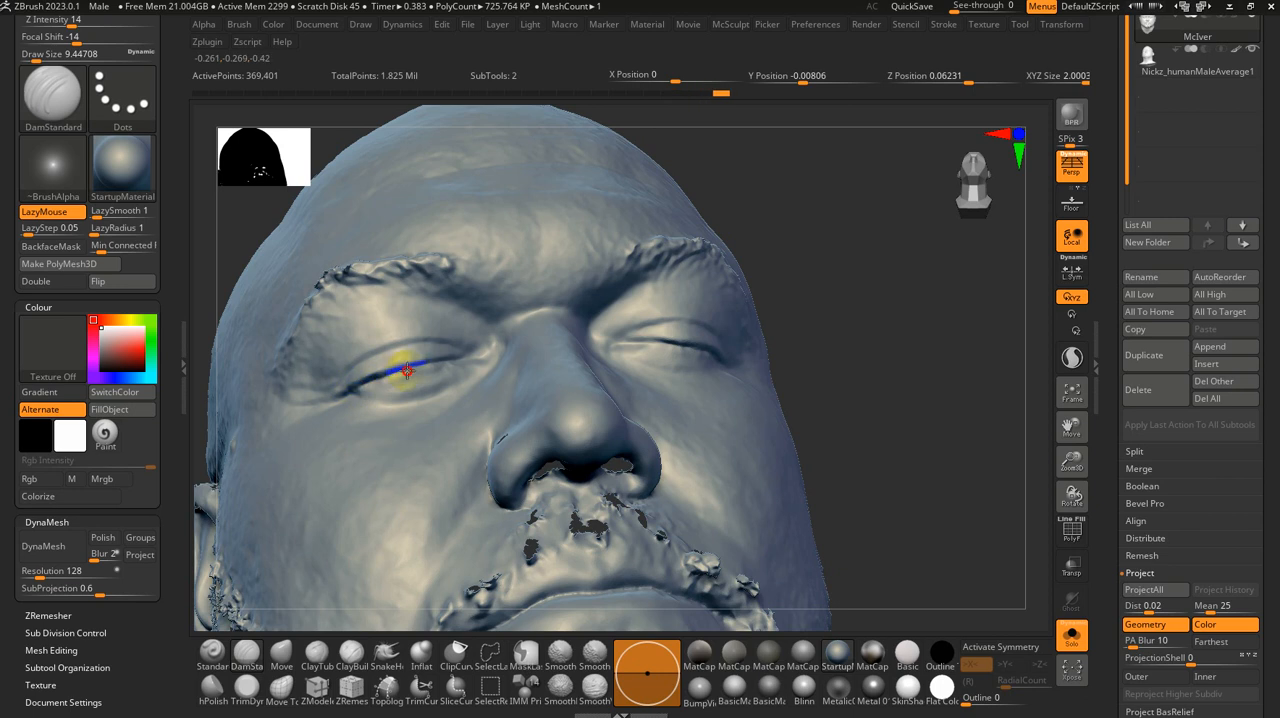
# Step: Finish the eyelid lines on the scan, show both subtools, and make the male base head the active one
pyautogui.moveTo(475, 362)
pyautogui.mouseDown(button='right')
pyautogui.moveTo(486, 363)
pyautogui.moveTo(466, 371)
pyautogui.moveTo(471, 280)
pyautogui.moveTo(491, 366)
pyautogui.moveTo(600, 357)
pyautogui.moveTo(607, 378)
pyautogui.mouseUp(button='right')
pyautogui.press('shift')
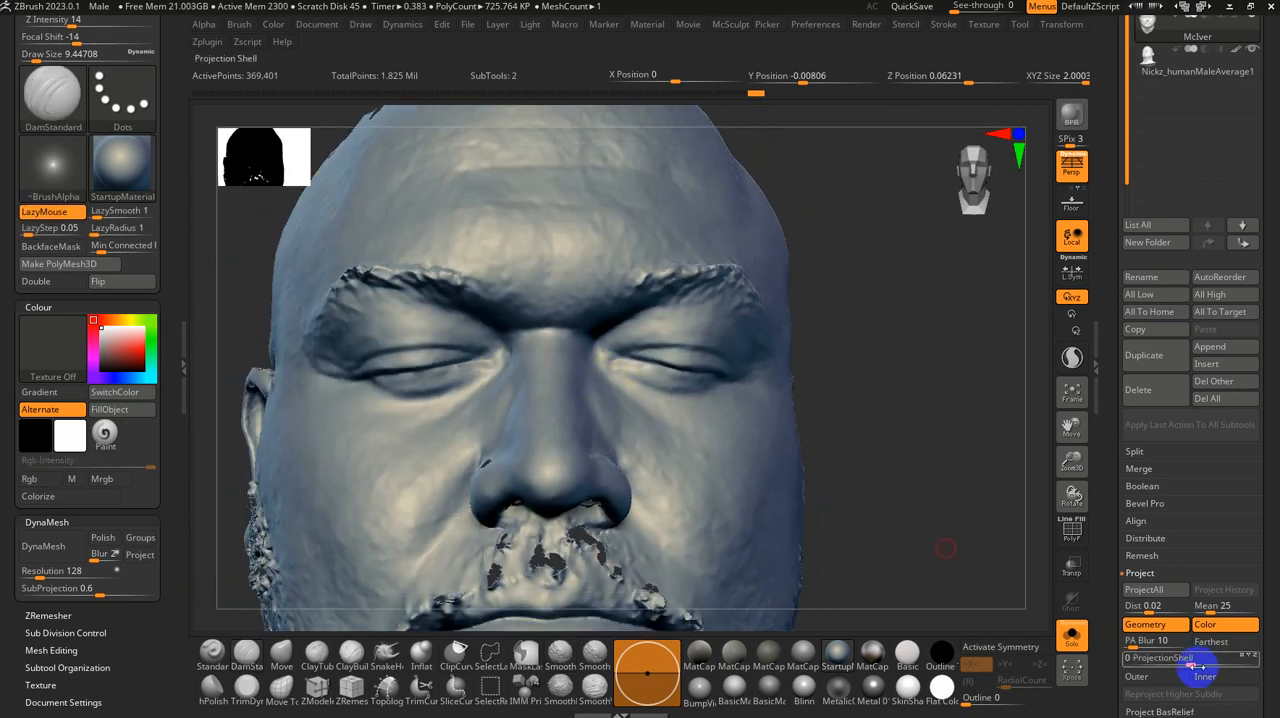
pyautogui.click(1071, 636)
pyautogui.click(1157, 61)
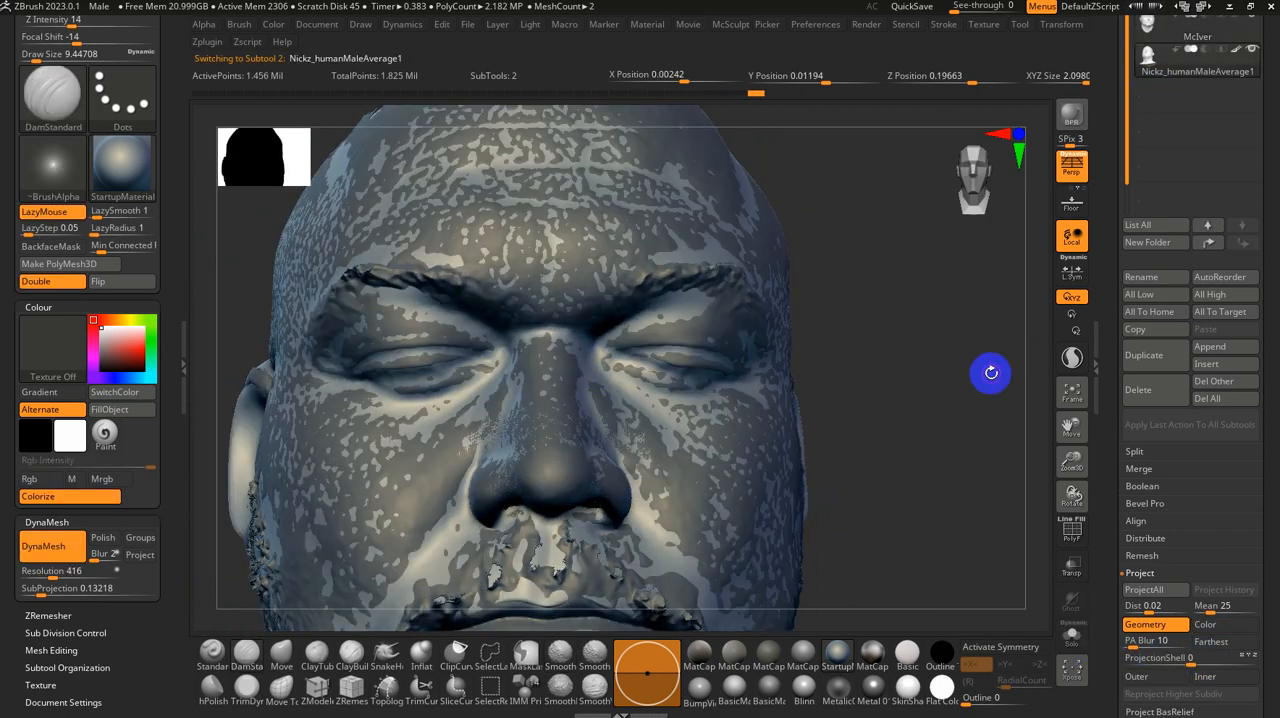
# Step: Mask the base head except for both eye areas and project the scan's geometry onto them with a distance of 0.02
pyautogui.press('ctrl')
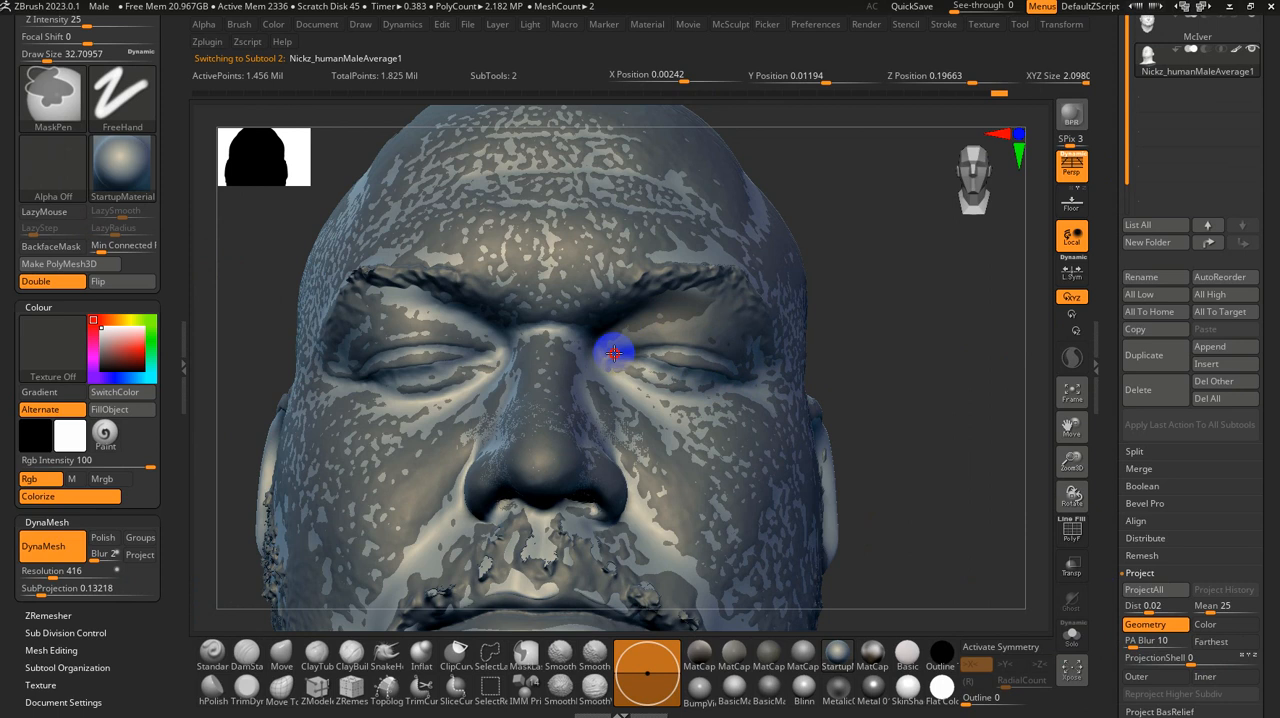
pyautogui.moveTo(385, 313)
pyautogui.keyDown('ctrl'); pyautogui.mouseDown()
pyautogui.moveTo(391, 281)
pyautogui.moveTo(508, 355)
pyautogui.moveTo(380, 328)
pyautogui.moveTo(558, 338)
pyautogui.moveTo(351, 374)
pyautogui.moveTo(341, 387)
pyautogui.mouseUp(); pyautogui.keyUp('ctrl')
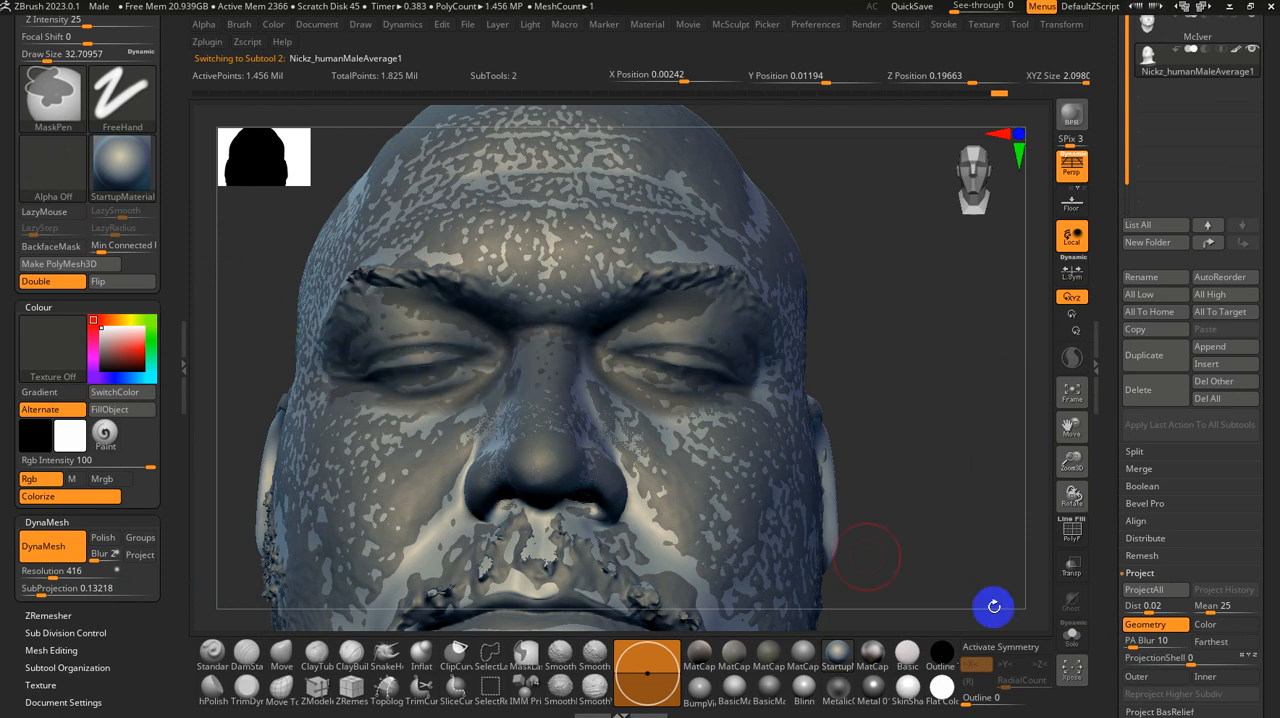
pyautogui.click(1145, 589)
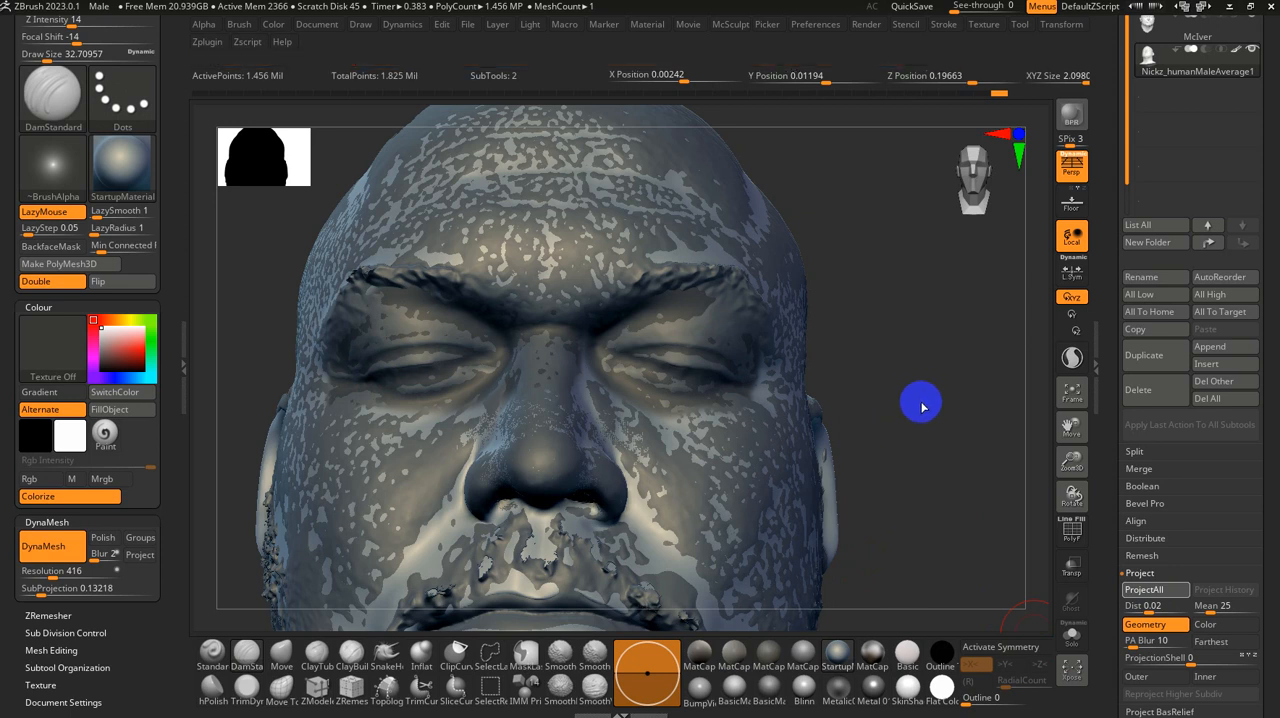
pyautogui.keyDown('ctrl'); pyautogui.click(922, 398); pyautogui.keyUp('ctrl')
pyautogui.click(925, 394)
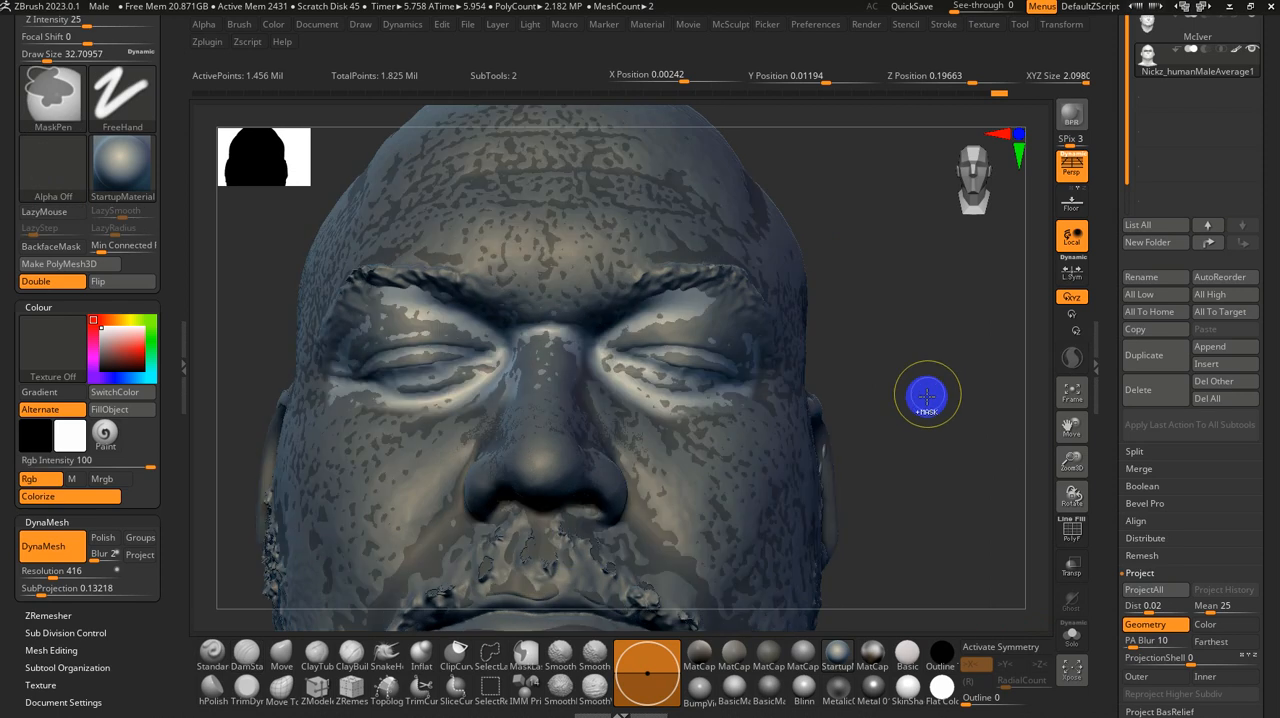
pyautogui.click(1069, 640)
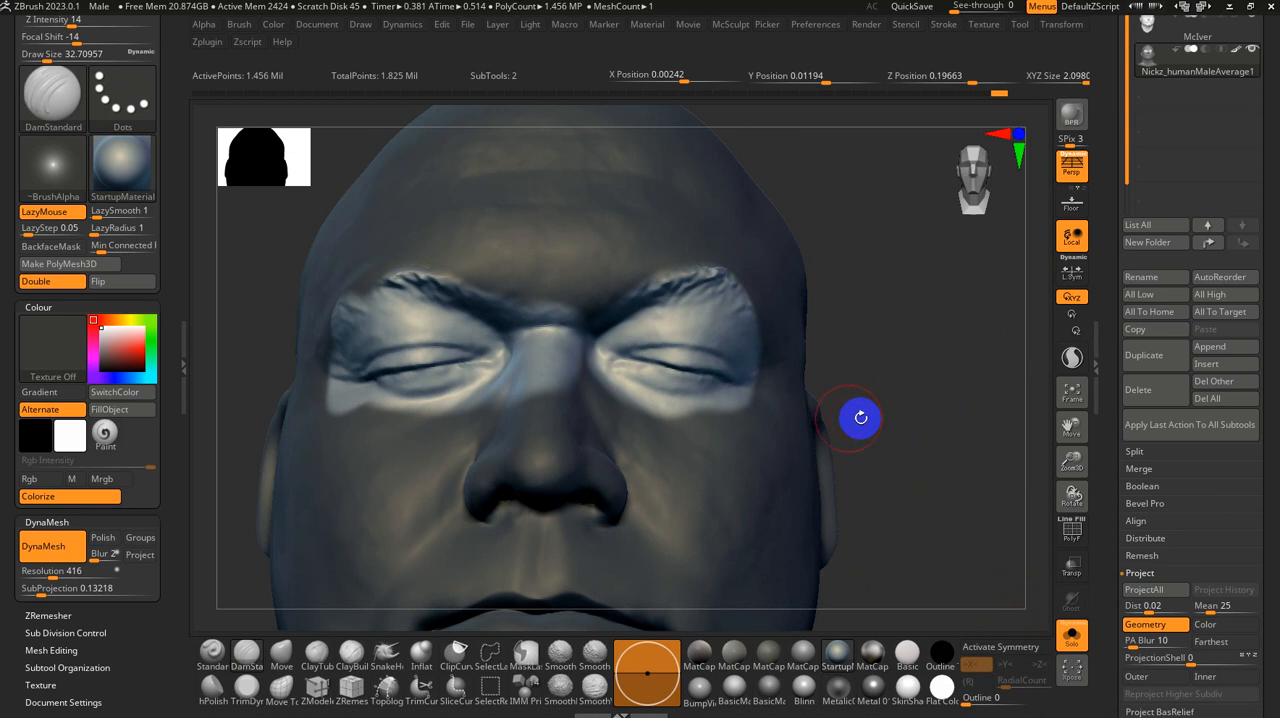
# Step: Undo the eye projection and reproject the scan's geometry with the mask extended over both eyebrows
pyautogui.hotkey('ctrl', 'z')
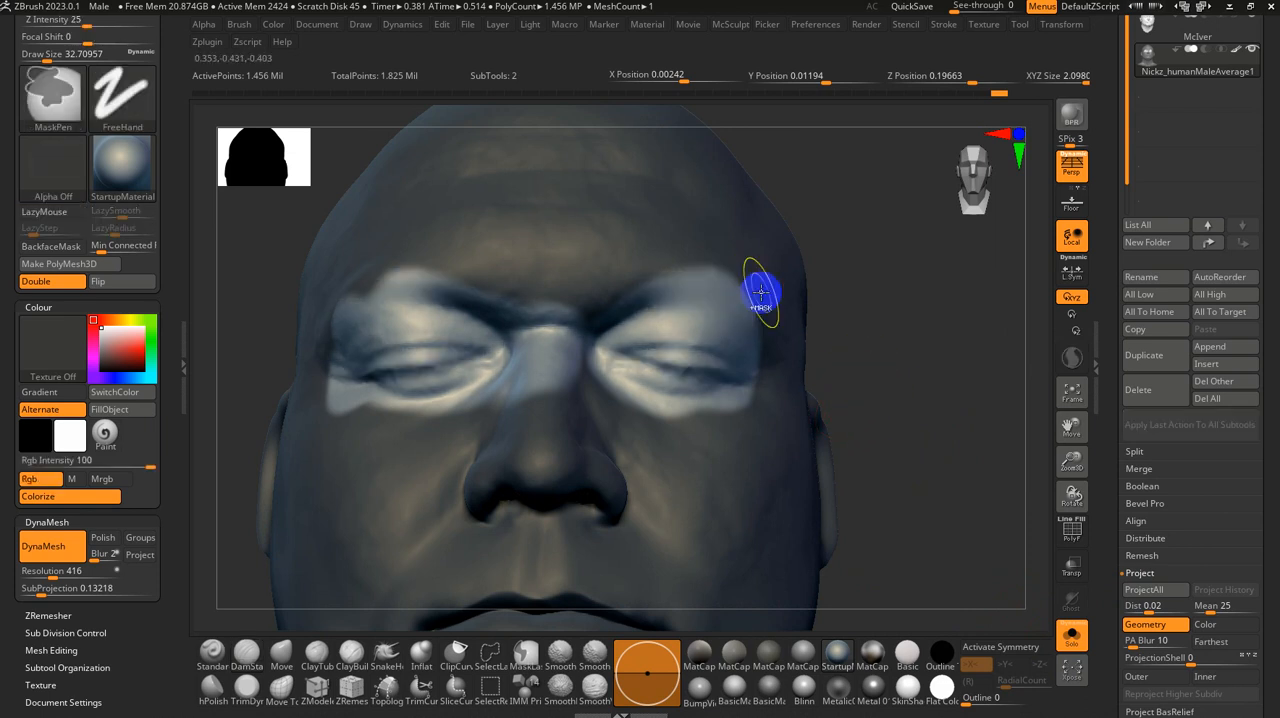
pyautogui.keyDown('ctrl'); pyautogui.moveTo(760, 288); pyautogui.dragTo(630, 260); pyautogui.keyUp('ctrl')
pyautogui.moveTo(518, 279)
pyautogui.keyDown('ctrl'); pyautogui.mouseDown()
pyautogui.moveTo(397, 256)
pyautogui.moveTo(369, 266)
pyautogui.moveTo(449, 266)
pyautogui.moveTo(331, 274)
pyautogui.moveTo(316, 310)
pyautogui.mouseUp(); pyautogui.keyUp('ctrl')
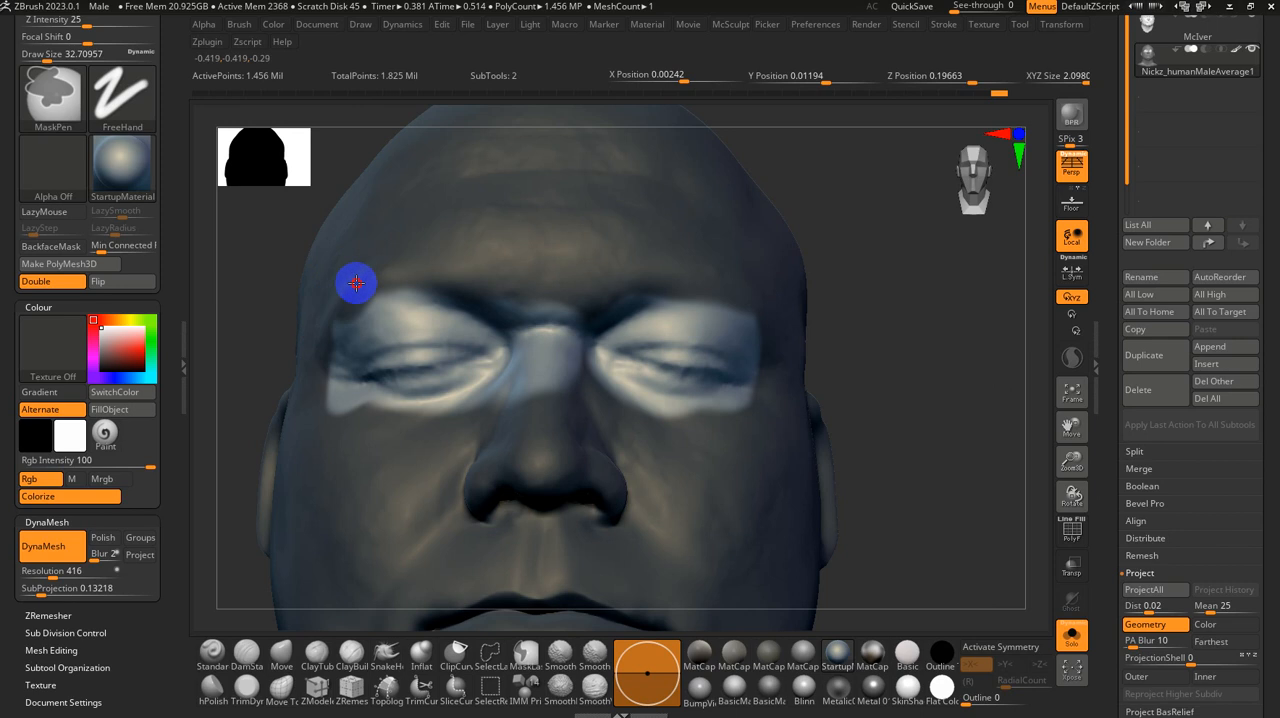
pyautogui.click(1146, 590)
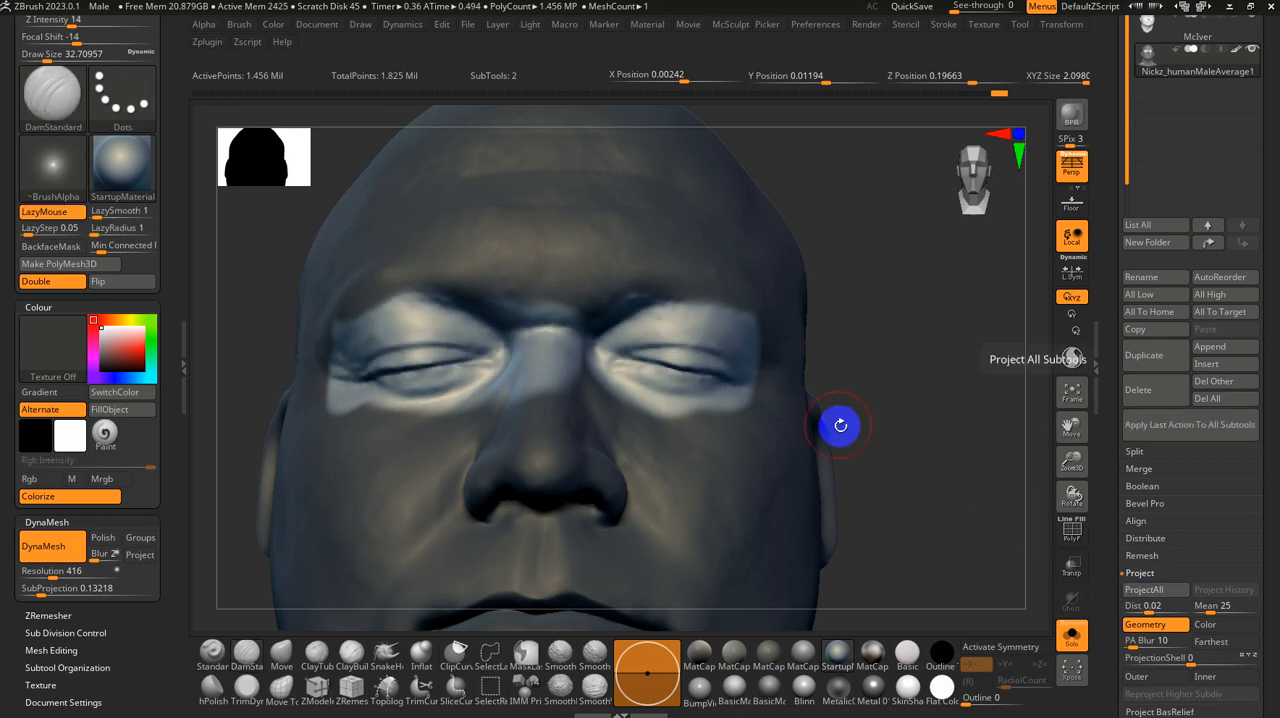
# Step: Clear the mask and blend the outer edge of the reprojected eye area with Smooth at a size of about 11.7
pyautogui.moveTo(950, 431); pyautogui.dragTo(860, 425)
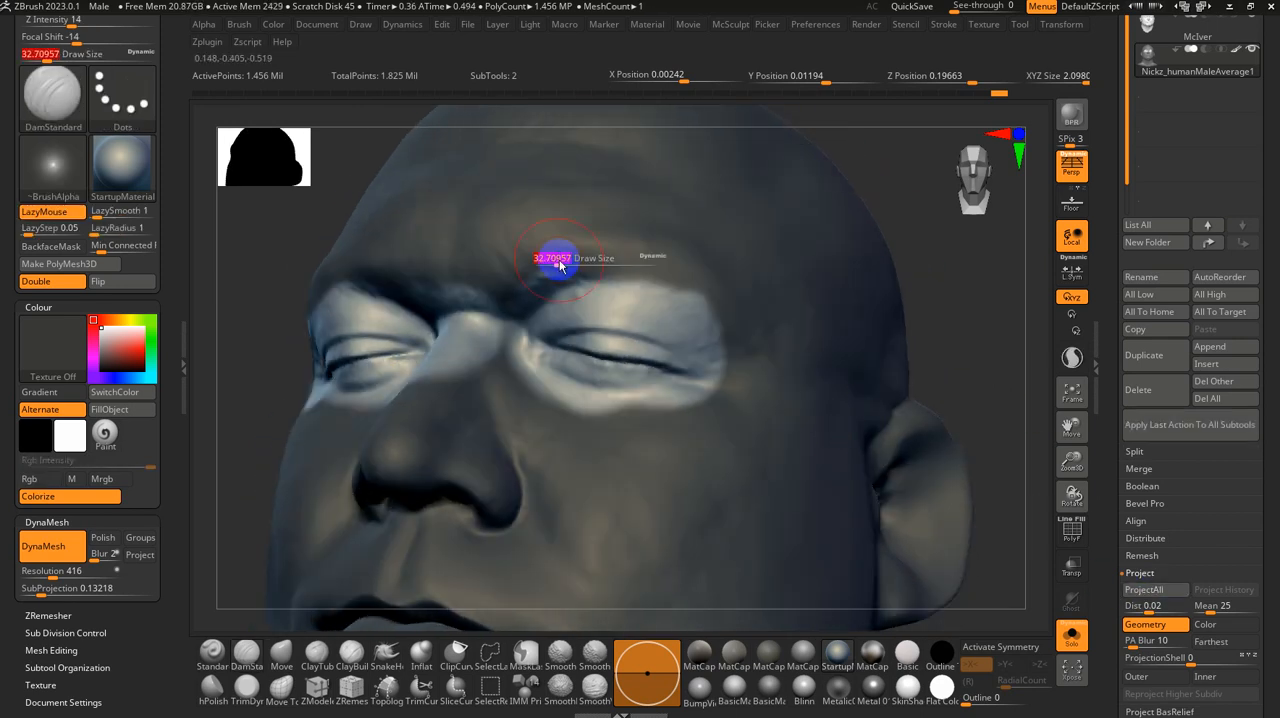
pyautogui.keyDown('ctrl'); pyautogui.moveTo(931, 286); pyautogui.dragTo(936, 300); pyautogui.keyUp('ctrl')
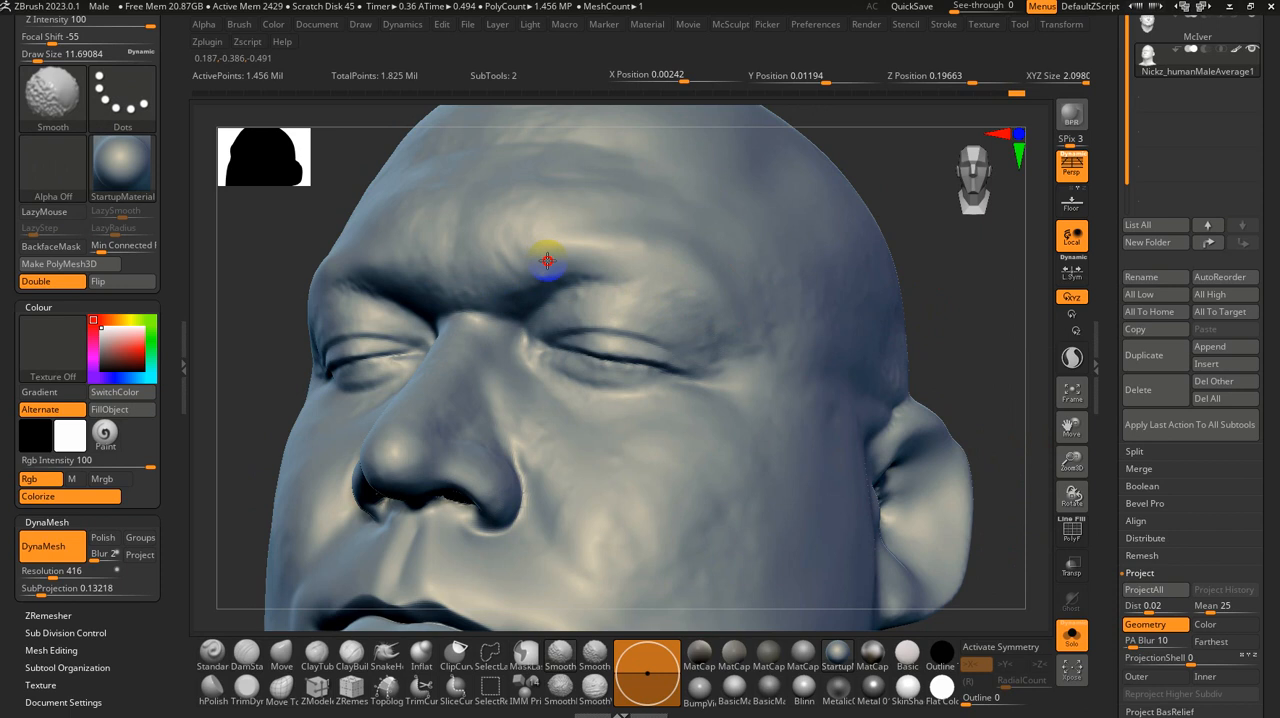
pyautogui.moveTo(651, 306); pyautogui.dragTo(686, 366, button='right')
# Step: Set the DamStandard brush size to about 12.9 and subdivide the base head mesh once more
pyautogui.press('space')
pyautogui.keyDown('ctrl'); pyautogui.moveTo(897, 351); pyautogui.dragTo(902, 468, button='right'); pyautogui.keyUp('ctrl')
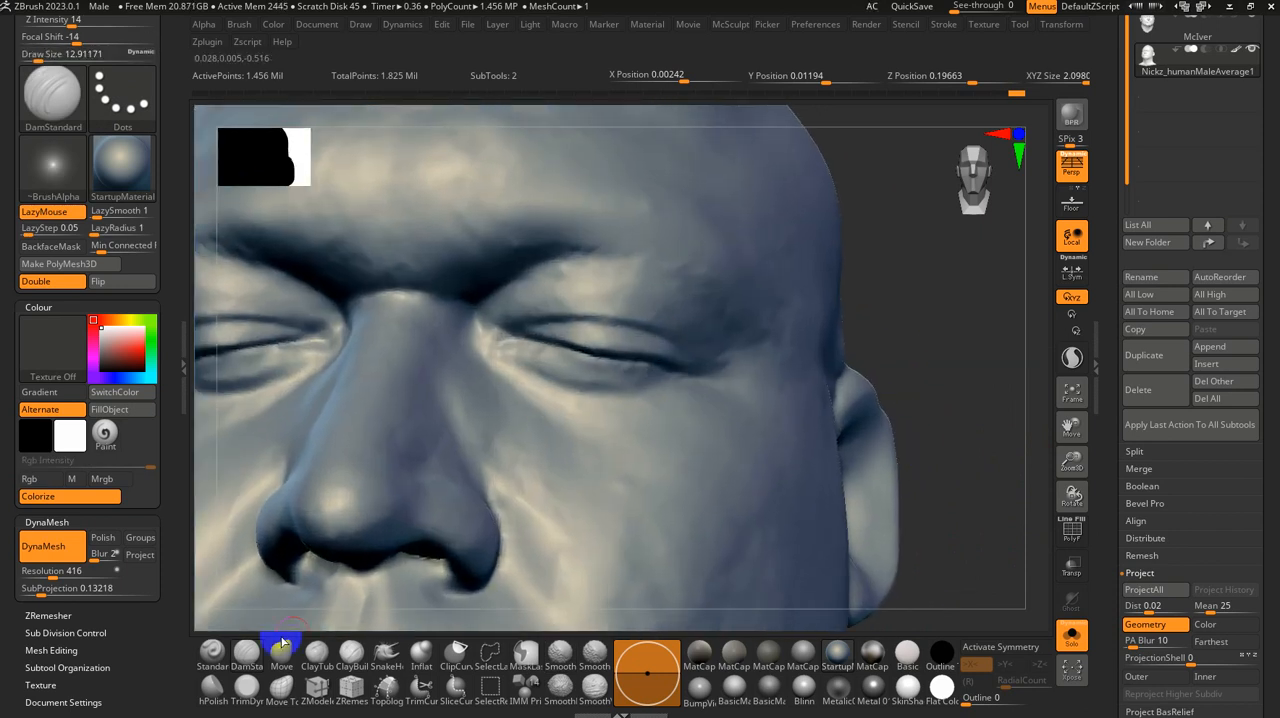
pyautogui.moveTo(999, 427); pyautogui.dragTo(968, 346, button='right')
pyautogui.hotkey('ctrl', 'd')
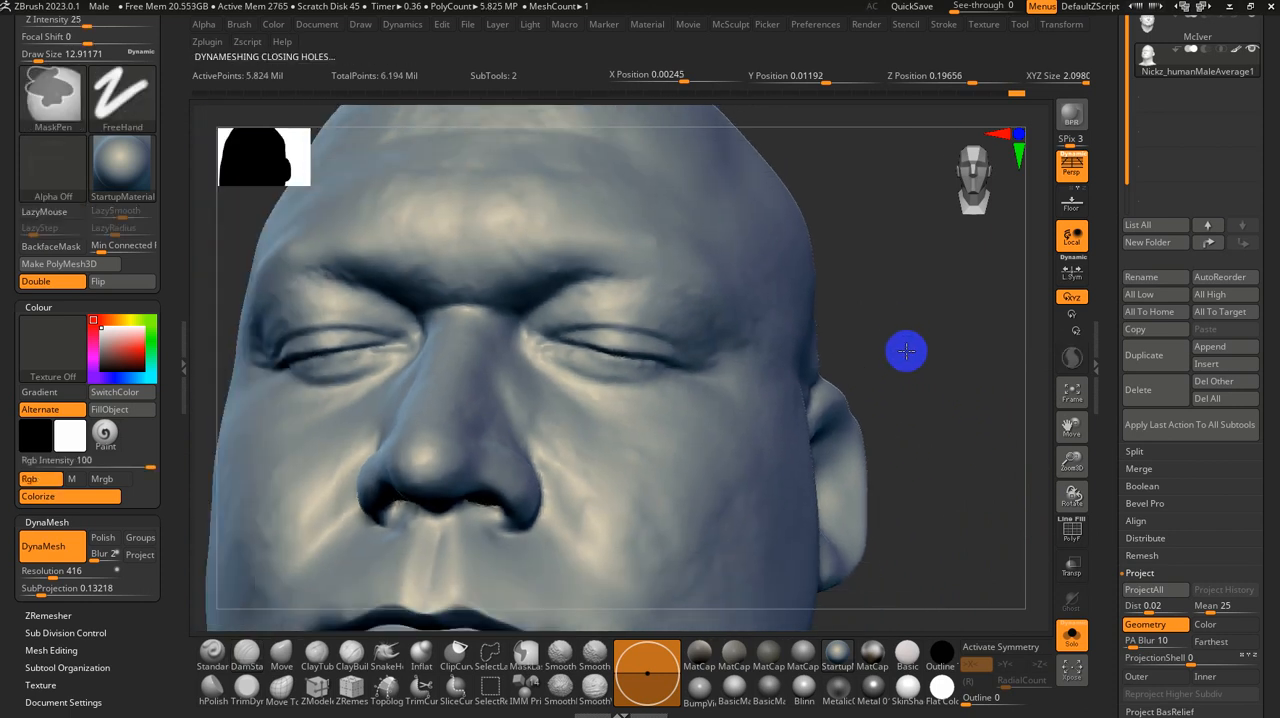
pyautogui.moveTo(877, 363); pyautogui.dragTo(922, 338, button='right')
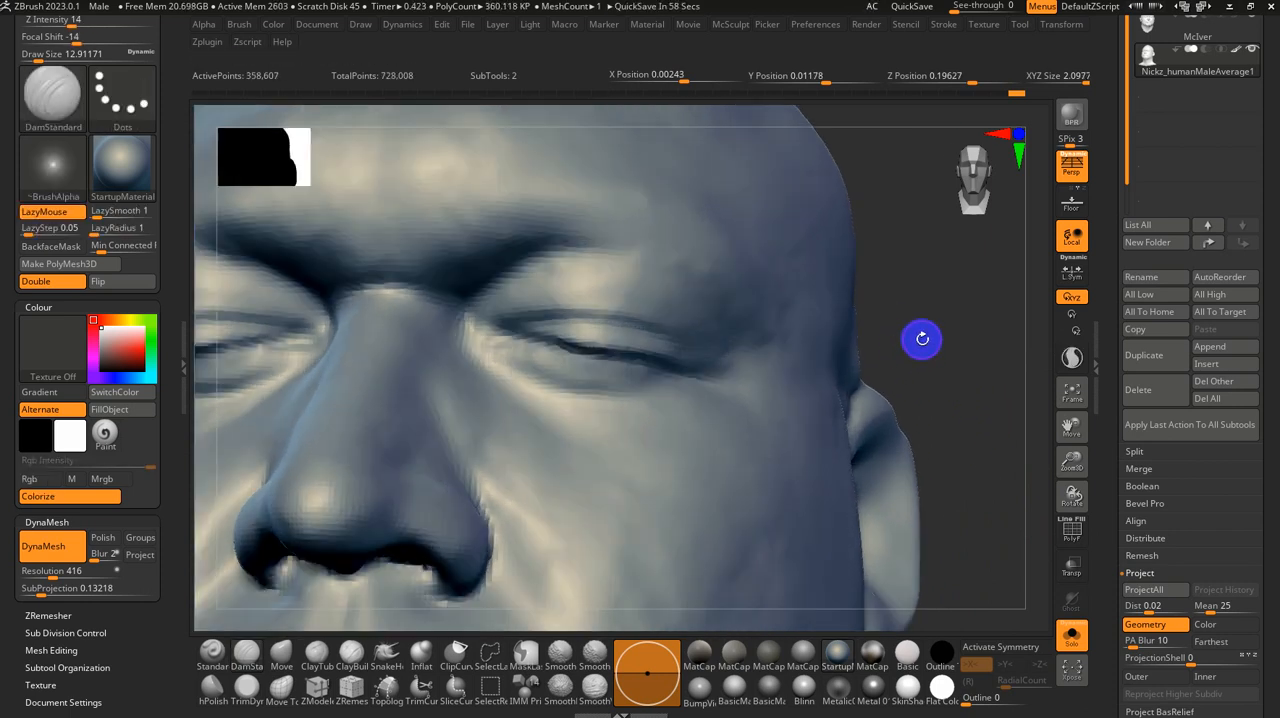
pyautogui.press('d')
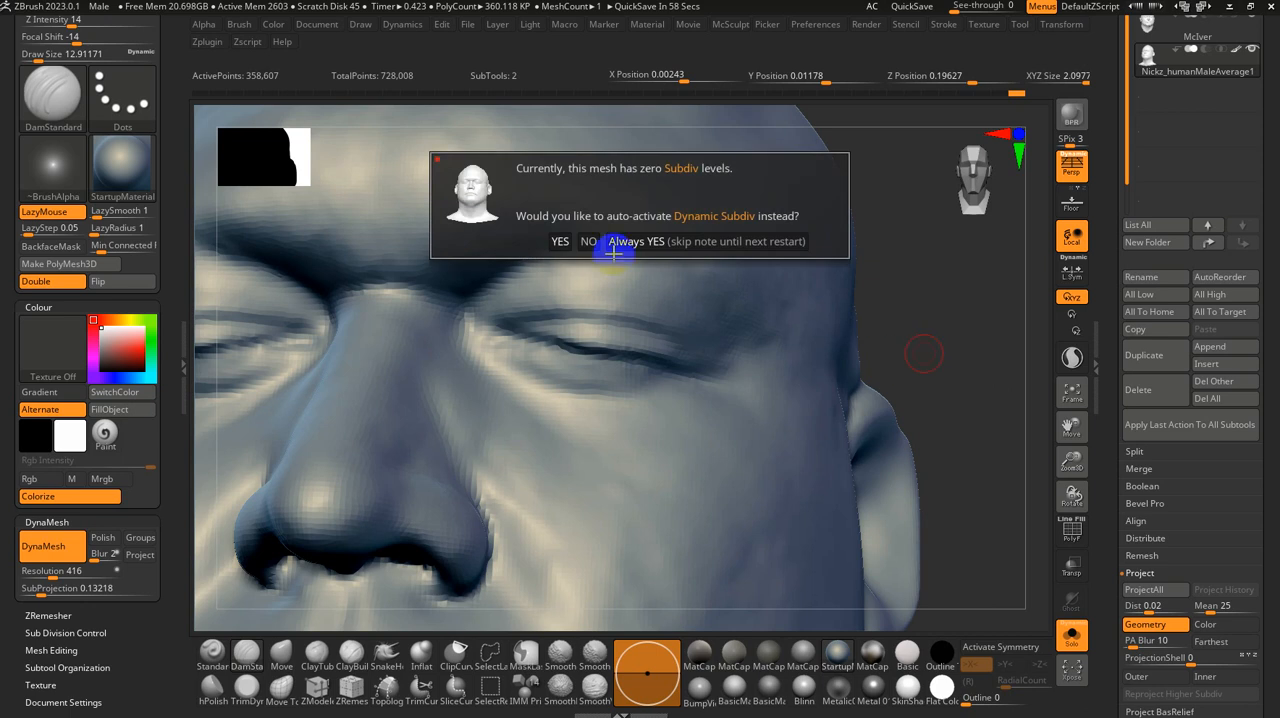
pyautogui.click(583, 241)
pyautogui.scroll(-5, 1111, 234)
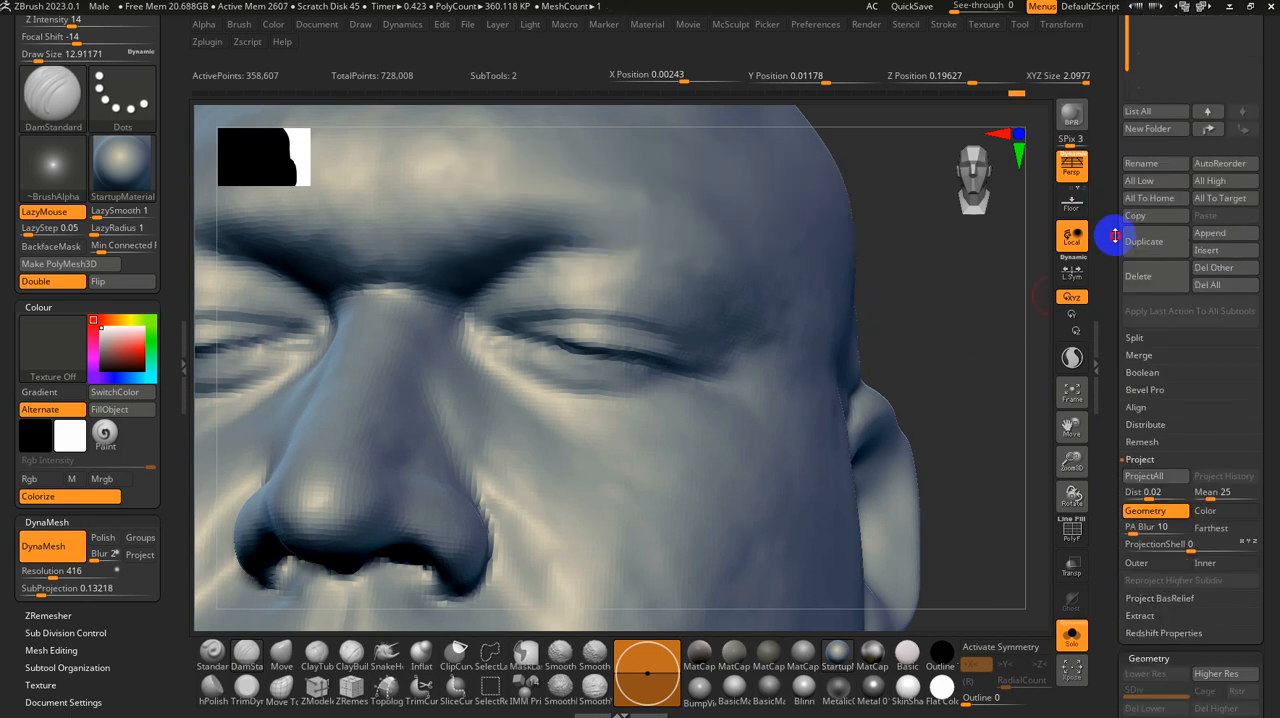
pyautogui.hotkey('ctrl', 'd')
pyautogui.hotkey('ctrl', 'd')
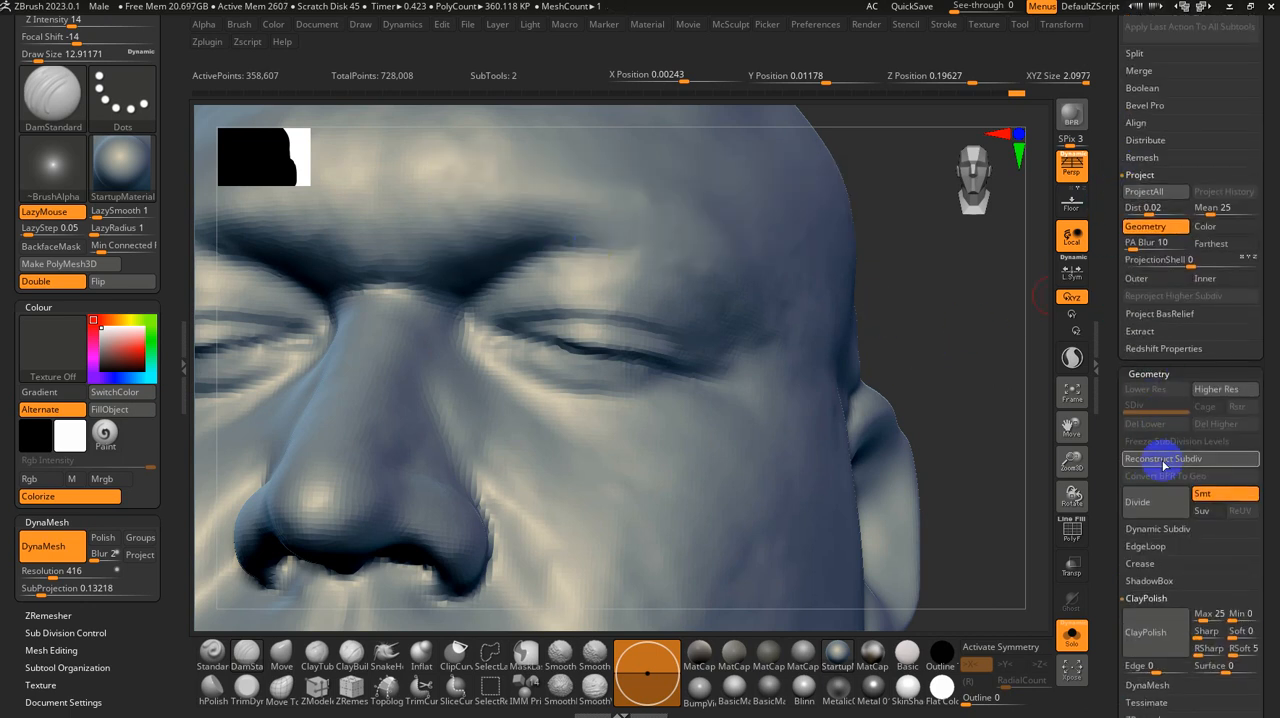
# Step: Carve the upper eyelid crease of the head's left eye with DamStandard at a size of about 10.5 and smooth it
pyautogui.moveTo(966, 372); pyautogui.dragTo(960, 346)
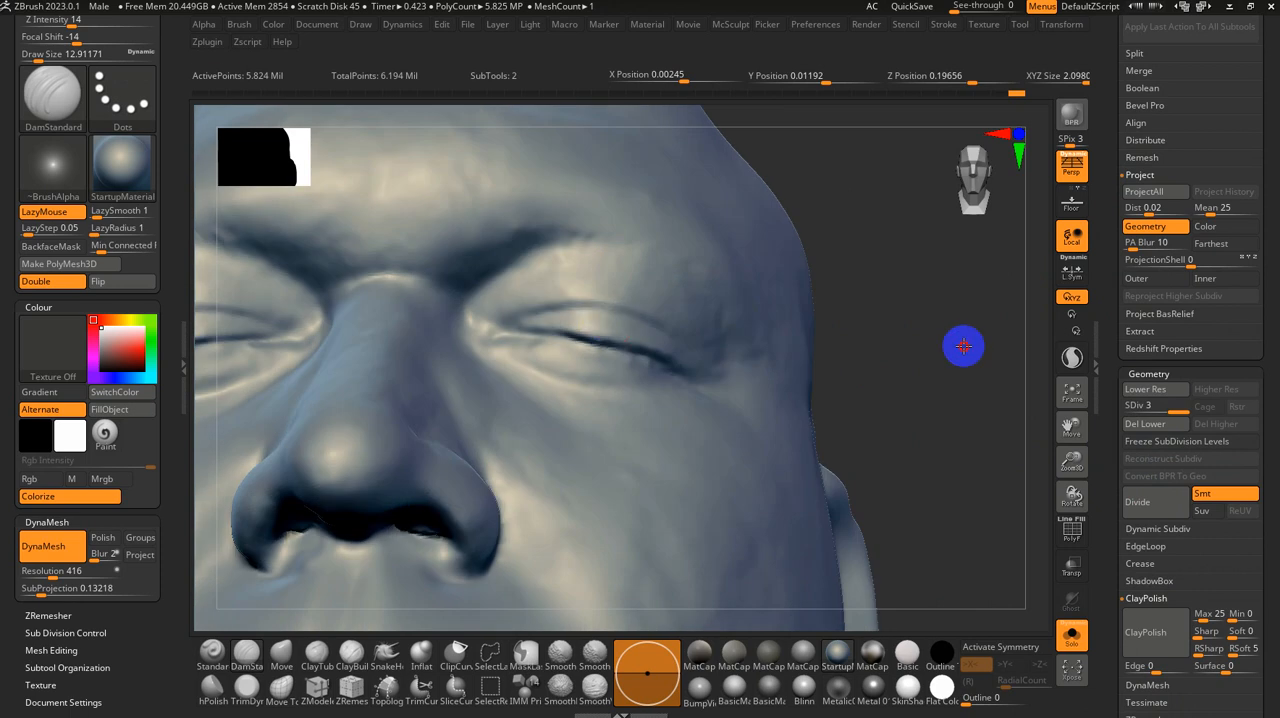
pyautogui.press('s')
pyautogui.moveTo(504, 334); pyautogui.dragTo(501, 334)
pyautogui.moveTo(907, 383); pyautogui.dragTo(861, 390)
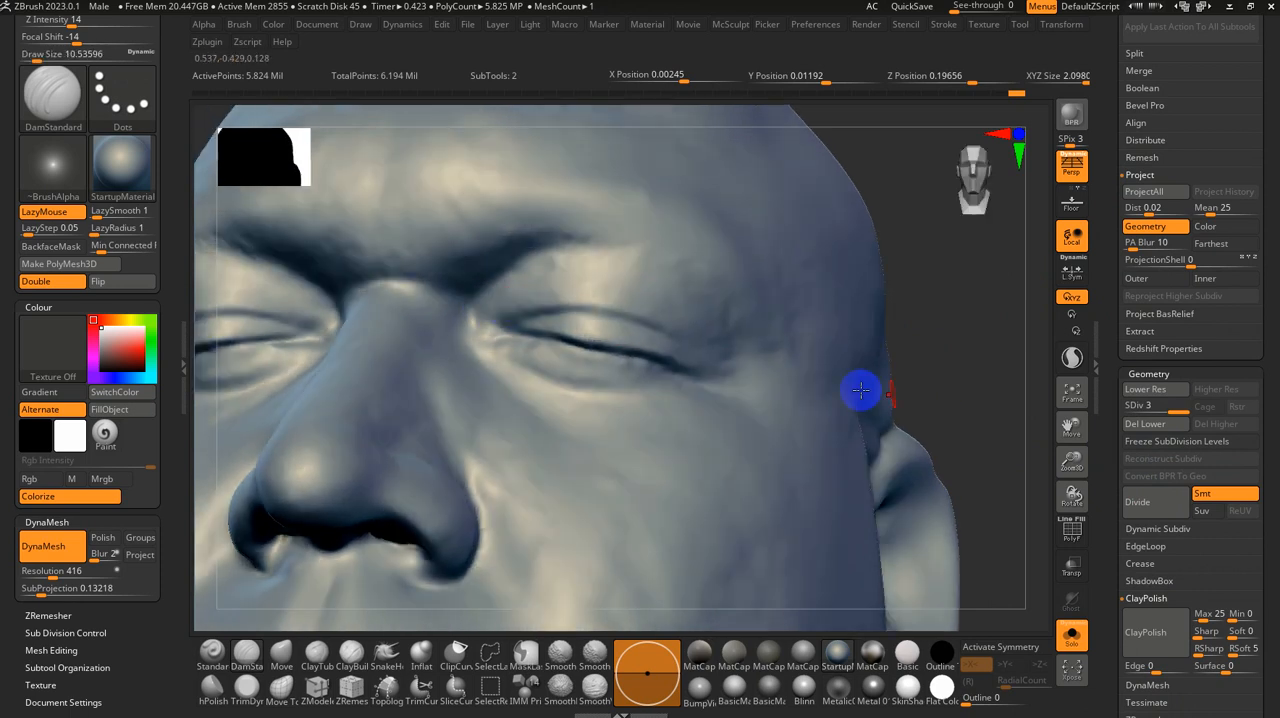
pyautogui.keyDown('alt'); pyautogui.moveTo(925, 342); pyautogui.dragTo(965, 346); pyautogui.keyUp('alt')
pyautogui.keyDown('alt'); pyautogui.moveTo(678, 323); pyautogui.dragTo(784, 351, button='right'); pyautogui.keyUp('alt')
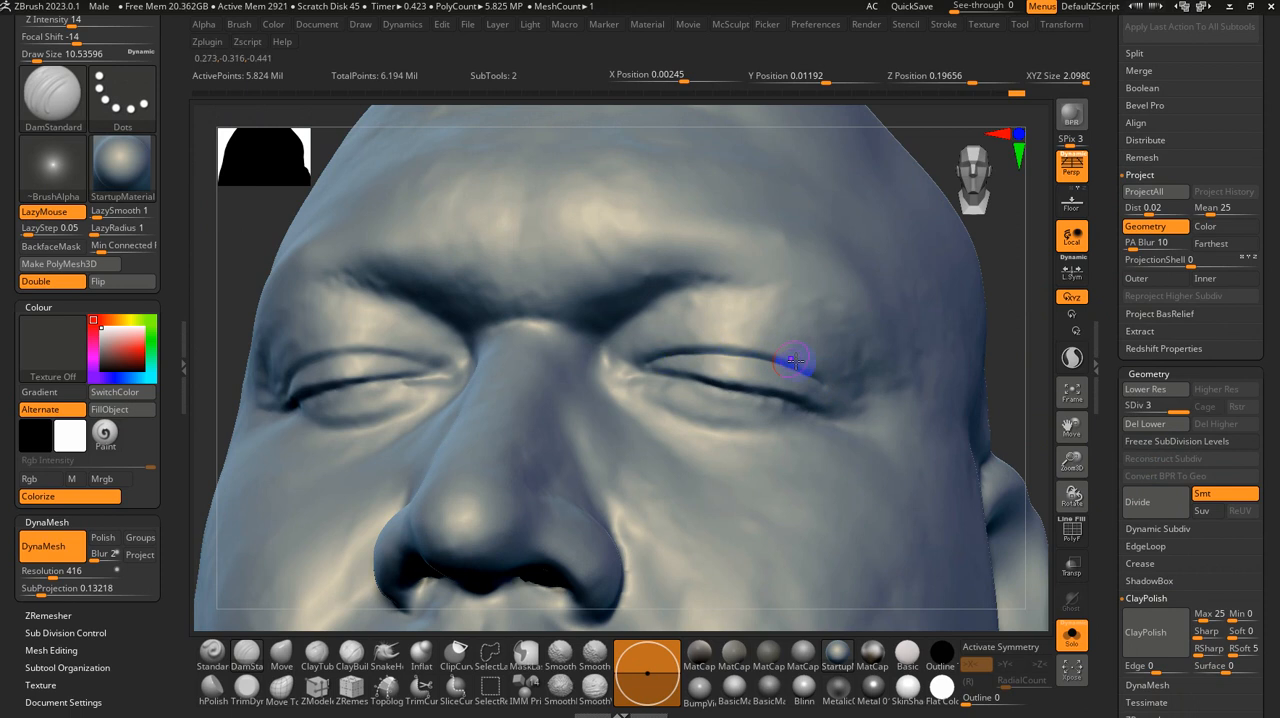
pyautogui.press('shift')
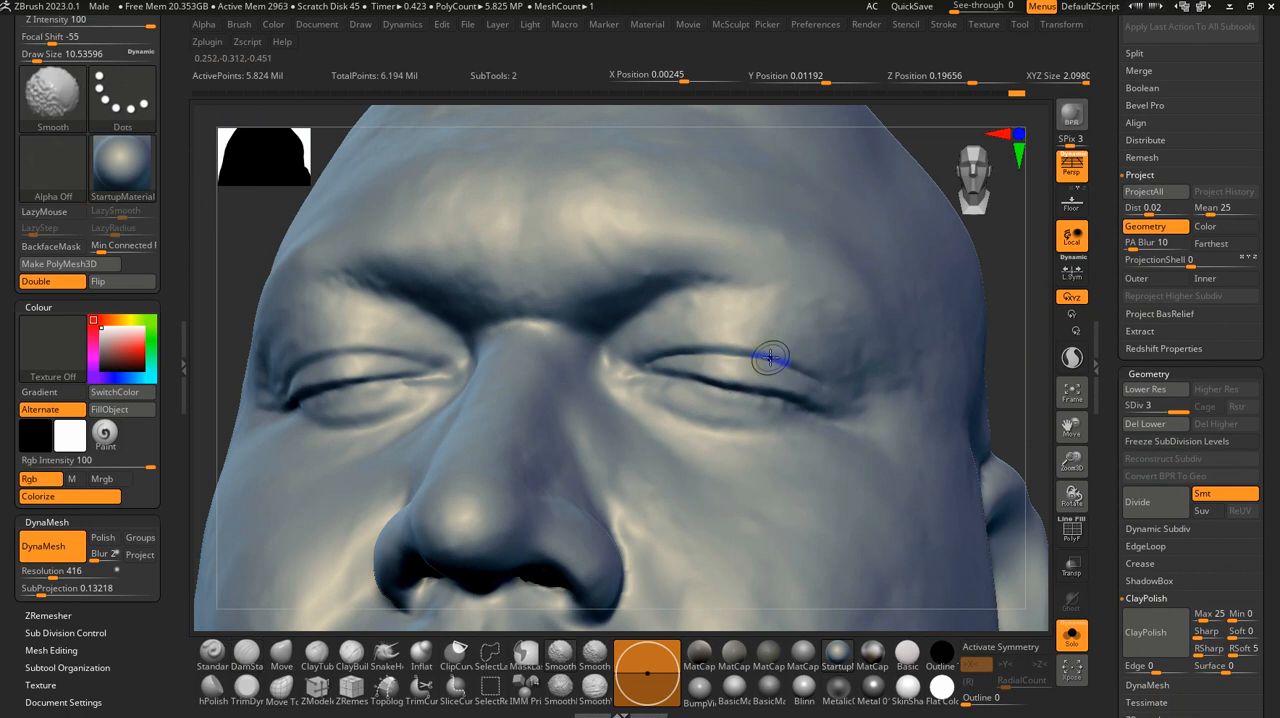
# Step: Deepen the closed lid line and inner corner of the head's left eye with DamStandard and soften the ends with Smooth
pyautogui.moveTo(883, 420); pyautogui.dragTo(849, 414, button='right')
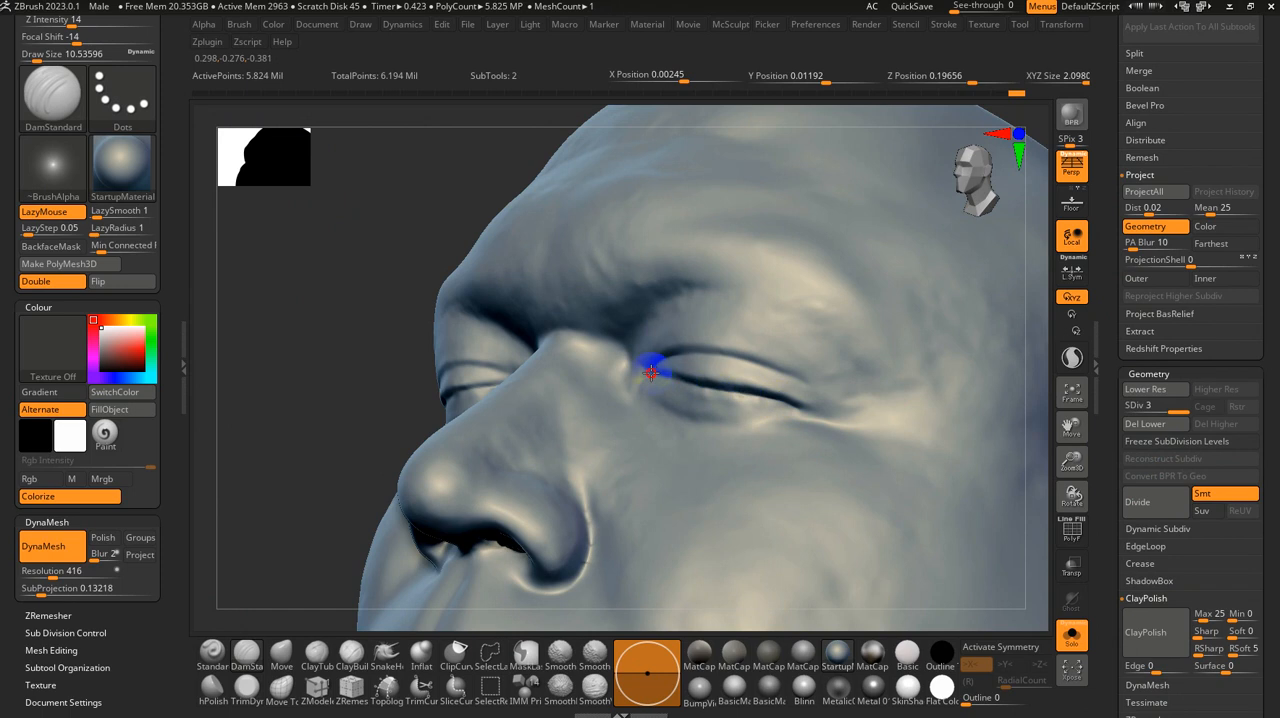
pyautogui.keyDown('shift'); pyautogui.moveTo(651, 372); pyautogui.dragTo(624, 368, button='right'); pyautogui.keyUp('shift')
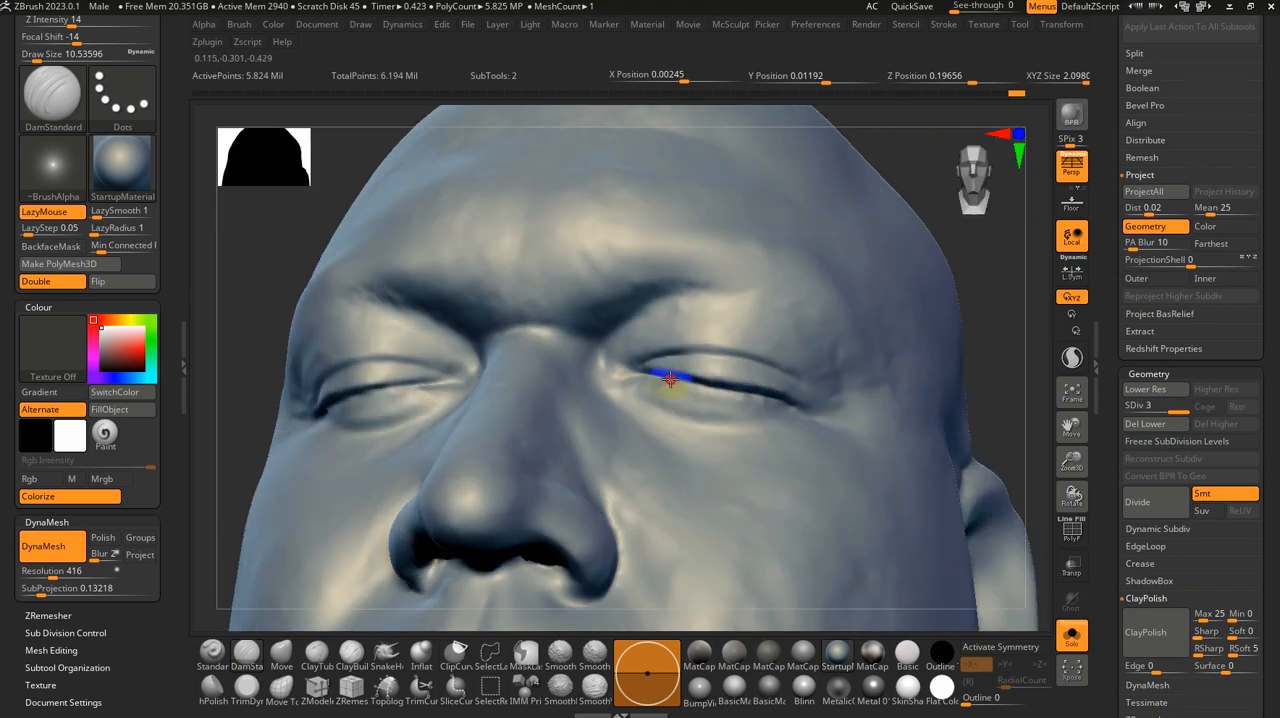
pyautogui.press('shift')
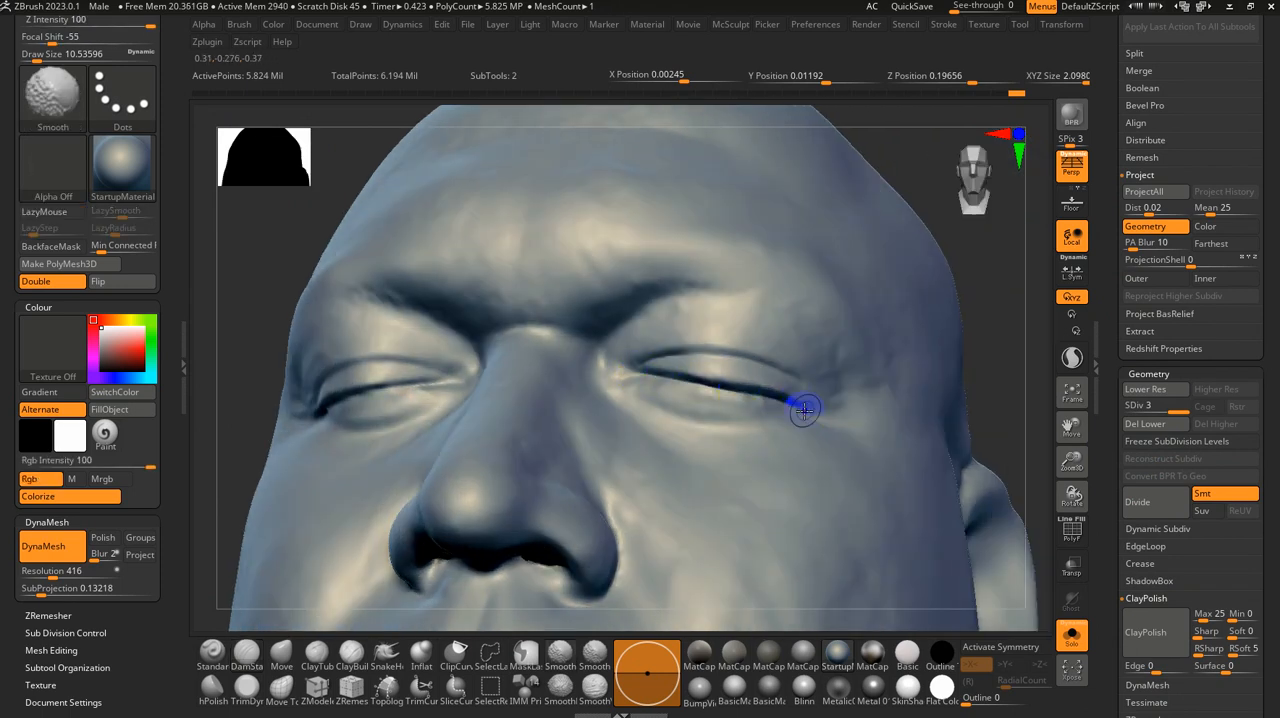
pyautogui.moveTo(686, 377)
pyautogui.mouseDown(button='right')
pyautogui.moveTo(637, 354)
pyautogui.moveTo(673, 342)
pyautogui.moveTo(543, 277)
pyautogui.moveTo(586, 354)
pyautogui.moveTo(591, 401)
pyautogui.moveTo(620, 368)
pyautogui.mouseUp(button='right')
pyautogui.press('shift')
# Step: Sharpen the closed lid line of the head's right eye from the outer to the inner corner with DamStandard and Smooth
pyautogui.rightClick(620, 368)
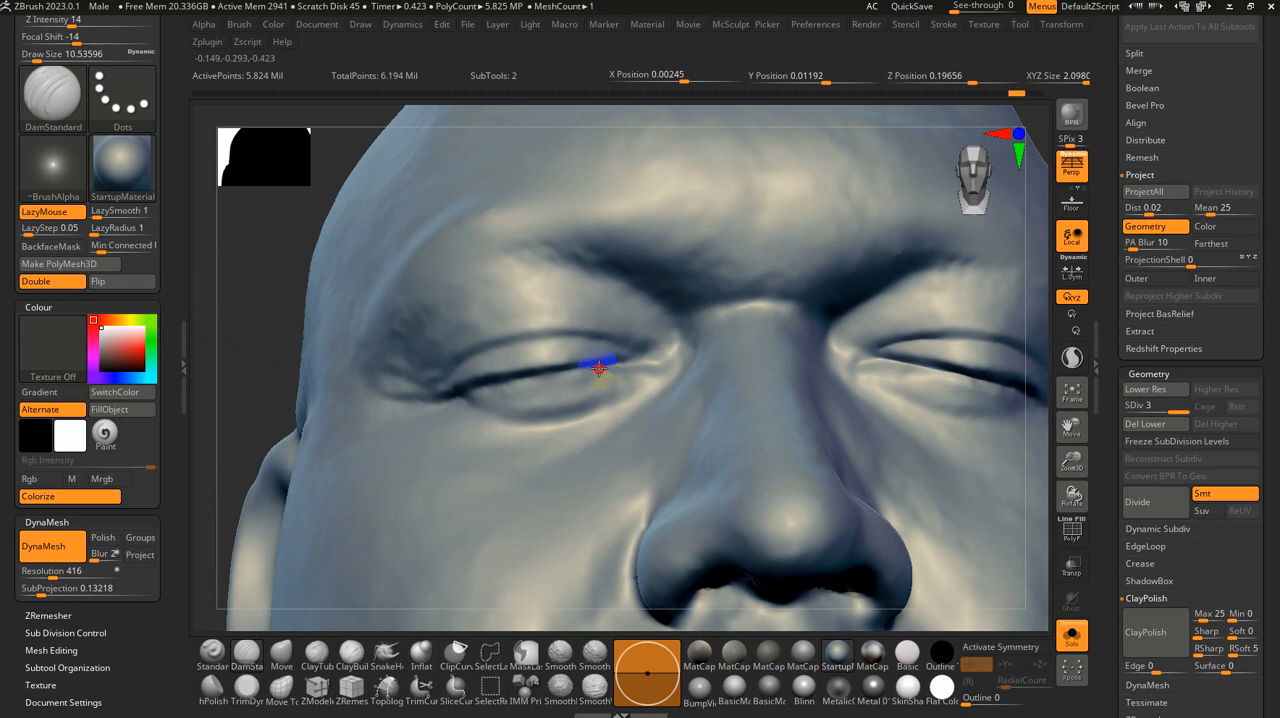
pyautogui.keyDown('shift'); pyautogui.moveTo(599, 368); pyautogui.dragTo(620, 362); pyautogui.keyUp('shift')
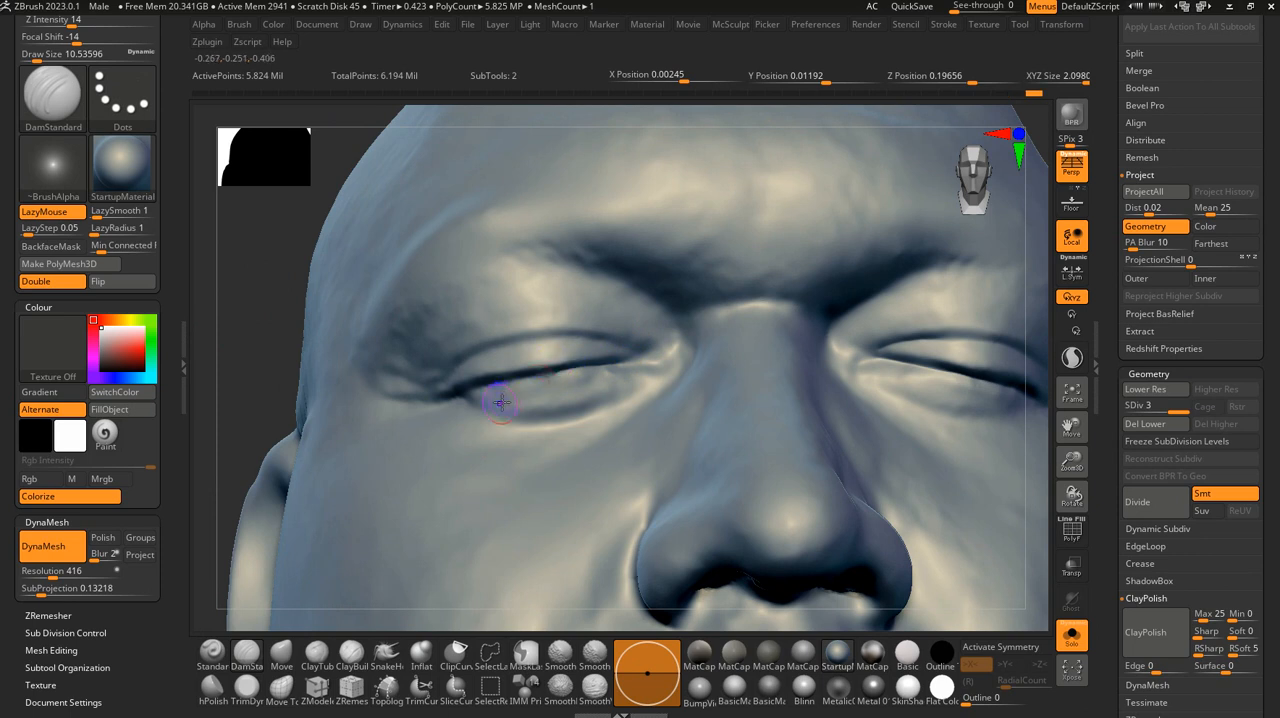
pyautogui.moveTo(491, 392); pyautogui.dragTo(523, 363, button='right')
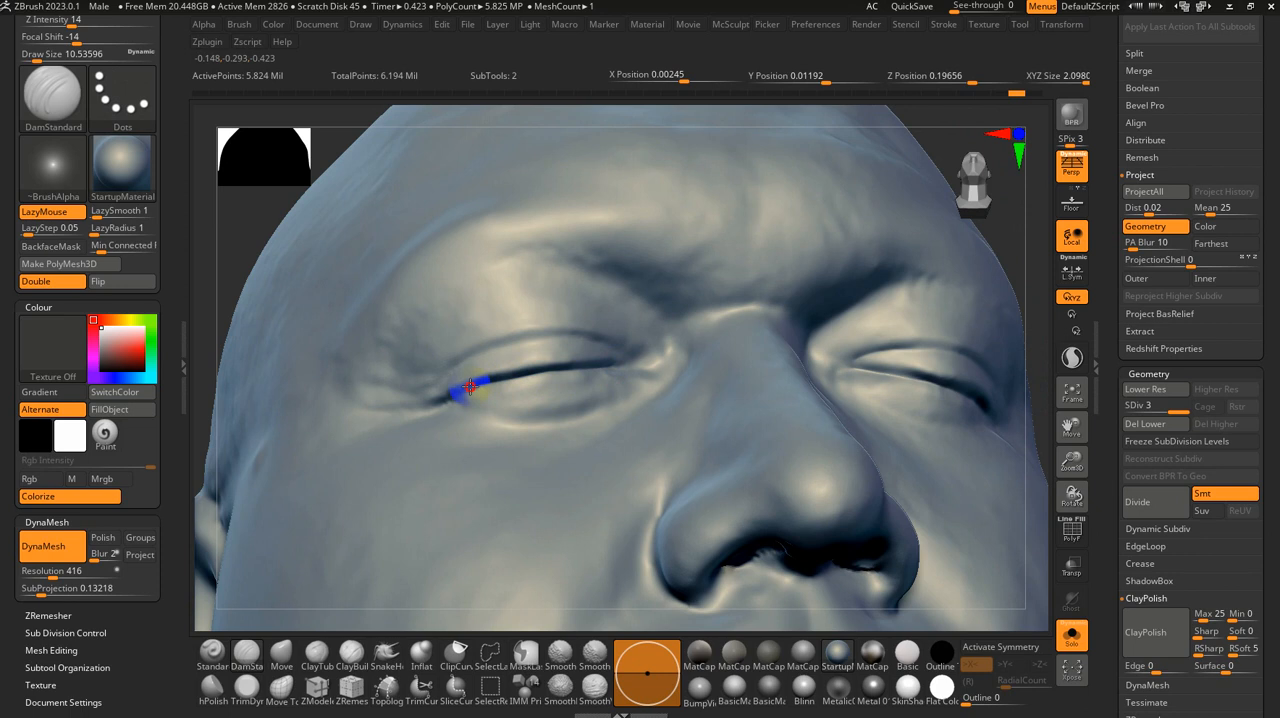
pyautogui.keyDown('shift'); pyautogui.moveTo(445, 396); pyautogui.dragTo(556, 371); pyautogui.keyUp('shift')
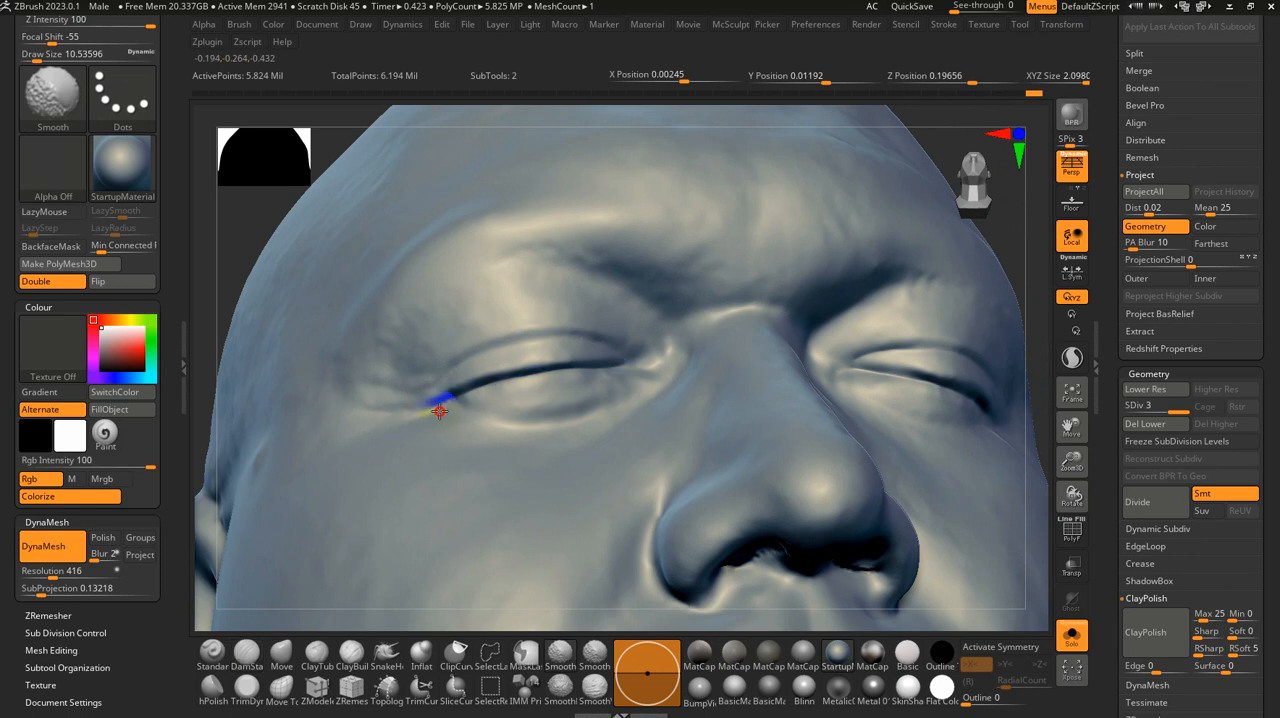
pyautogui.moveTo(524, 382)
pyautogui.mouseDown(button='right')
pyautogui.moveTo(574, 388)
pyautogui.moveTo(615, 363)
pyautogui.mouseUp(button='right')
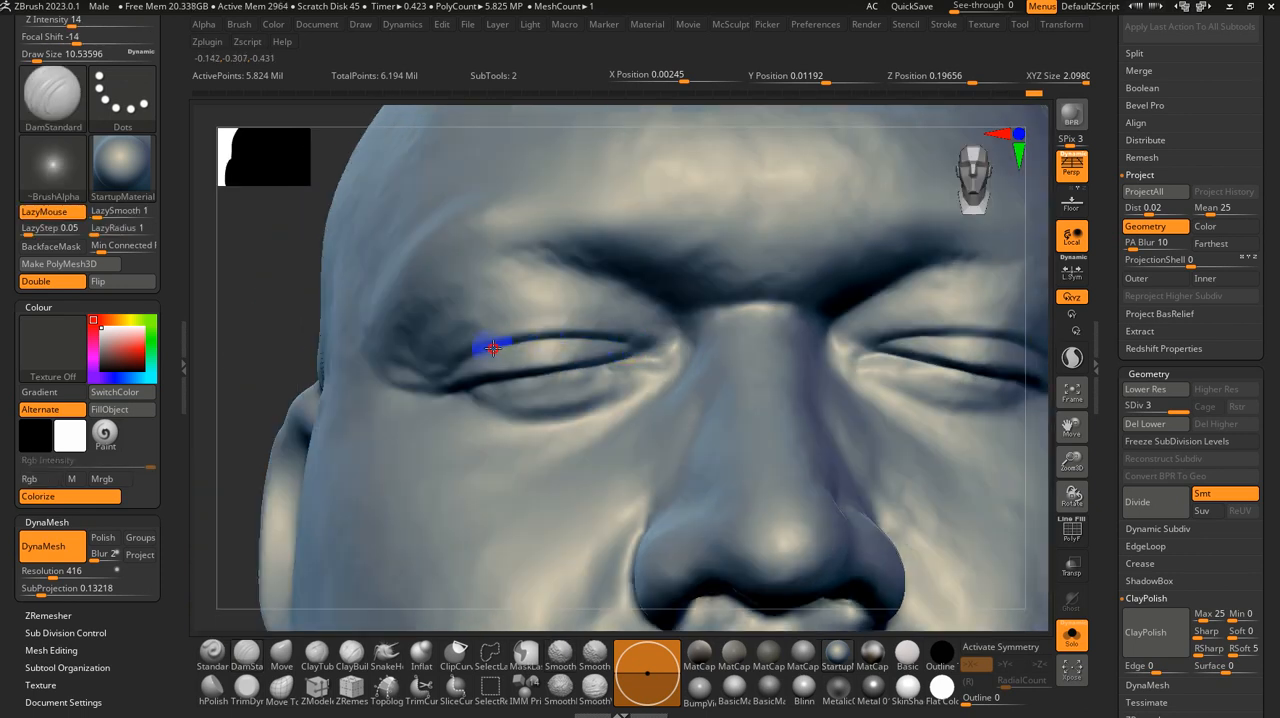
# Step: Extend the upper lid crease of the head's right eye down to the outer corner with DamStandard at a size of about 10.5
pyautogui.moveTo(460, 363); pyautogui.dragTo(474, 349, button='right')
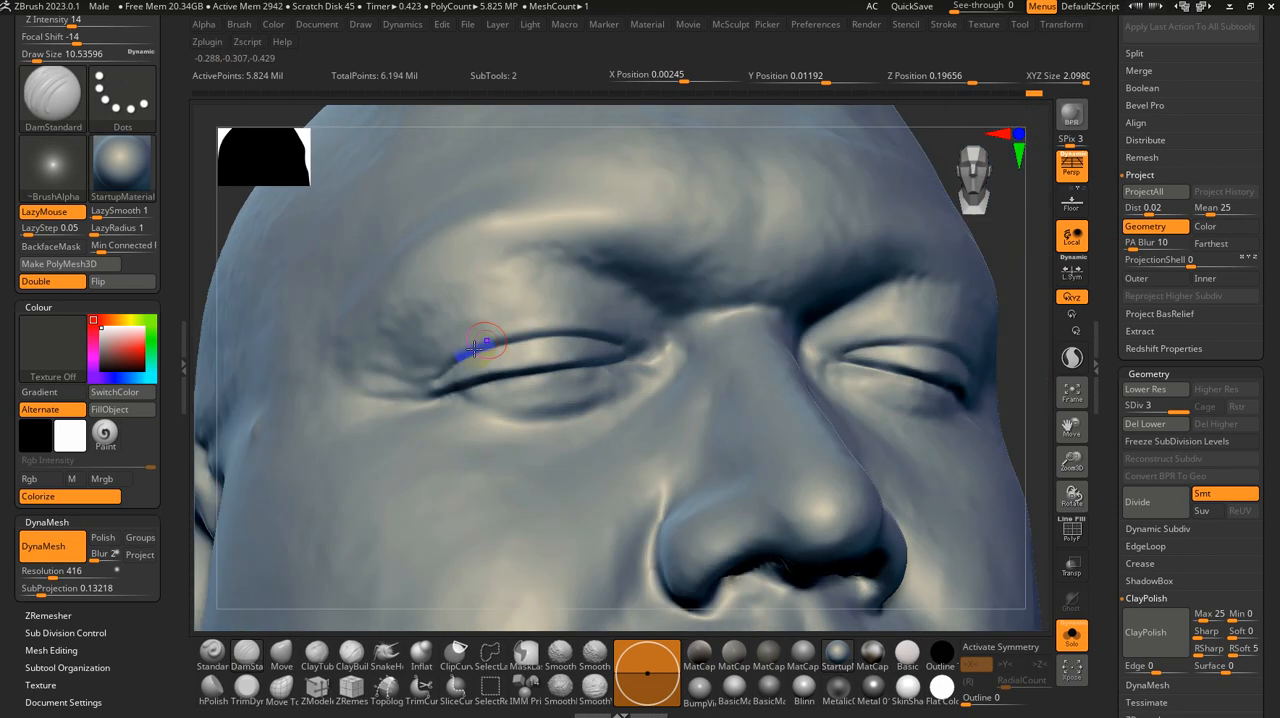
pyautogui.keyDown('shift'); pyautogui.moveTo(460, 358); pyautogui.dragTo(443, 366); pyautogui.keyUp('shift')
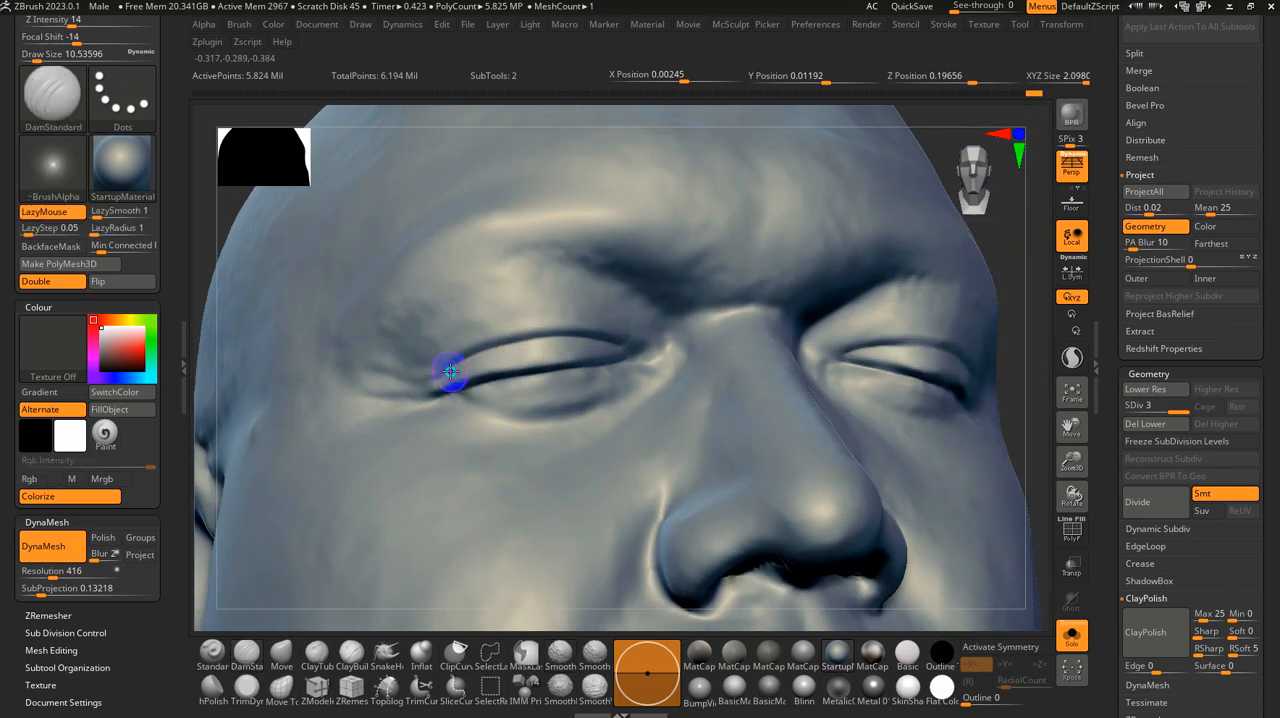
pyautogui.moveTo(443, 366)
pyautogui.mouseDown(button='right')
pyautogui.moveTo(434, 371)
pyautogui.moveTo(505, 385)
pyautogui.mouseUp(button='right')
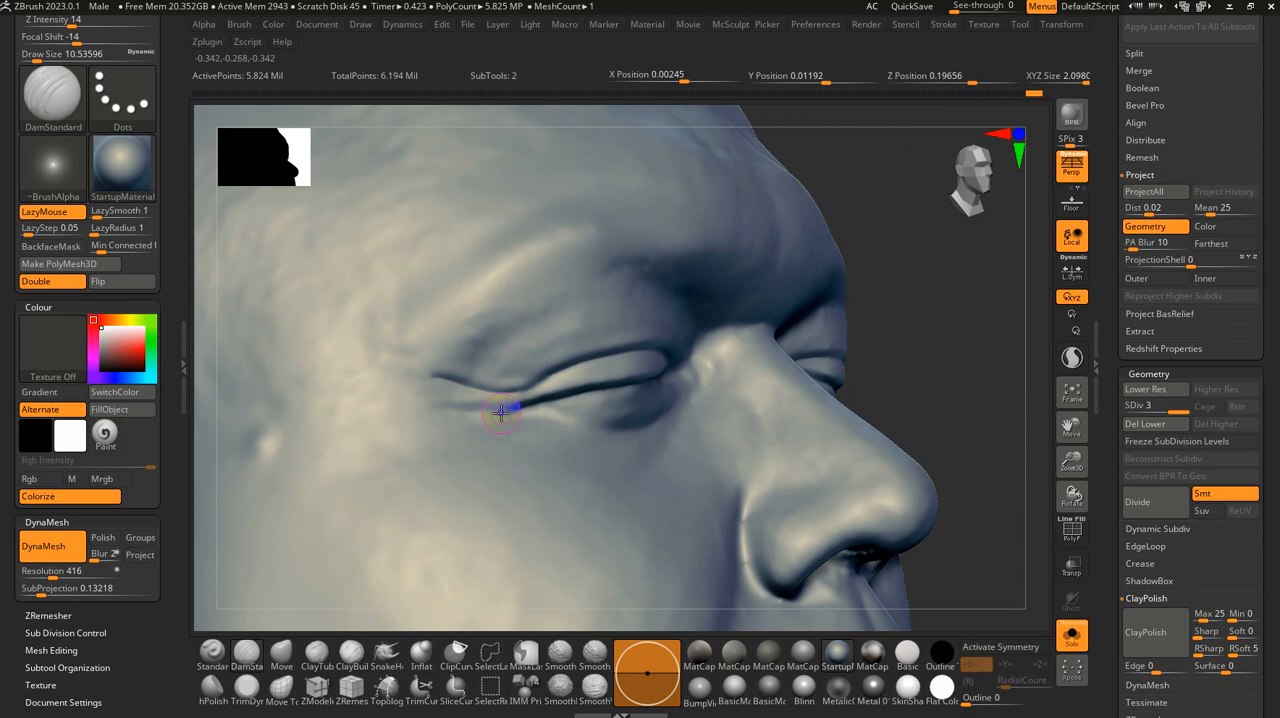
# Step: Carve a fine wrinkle beyond the outer corner of the head's right eye and soften the eye corners with Smooth
pyautogui.moveTo(440, 411)
pyautogui.keyDown('shift'); pyautogui.mouseDown()
pyautogui.moveTo(505, 413)
pyautogui.moveTo(435, 415)
pyautogui.mouseUp(); pyautogui.keyUp('shift')
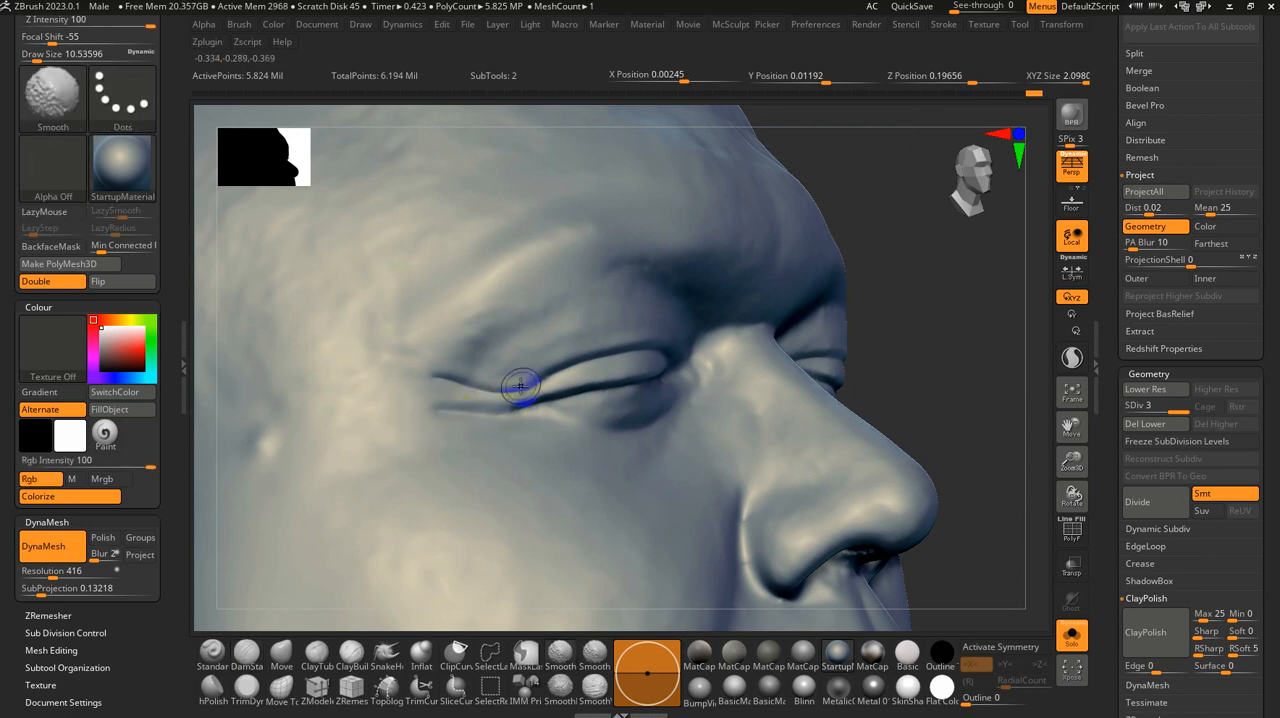
pyautogui.keyDown('shift'); pyautogui.moveTo(458, 417); pyautogui.dragTo(451, 417); pyautogui.keyUp('shift')
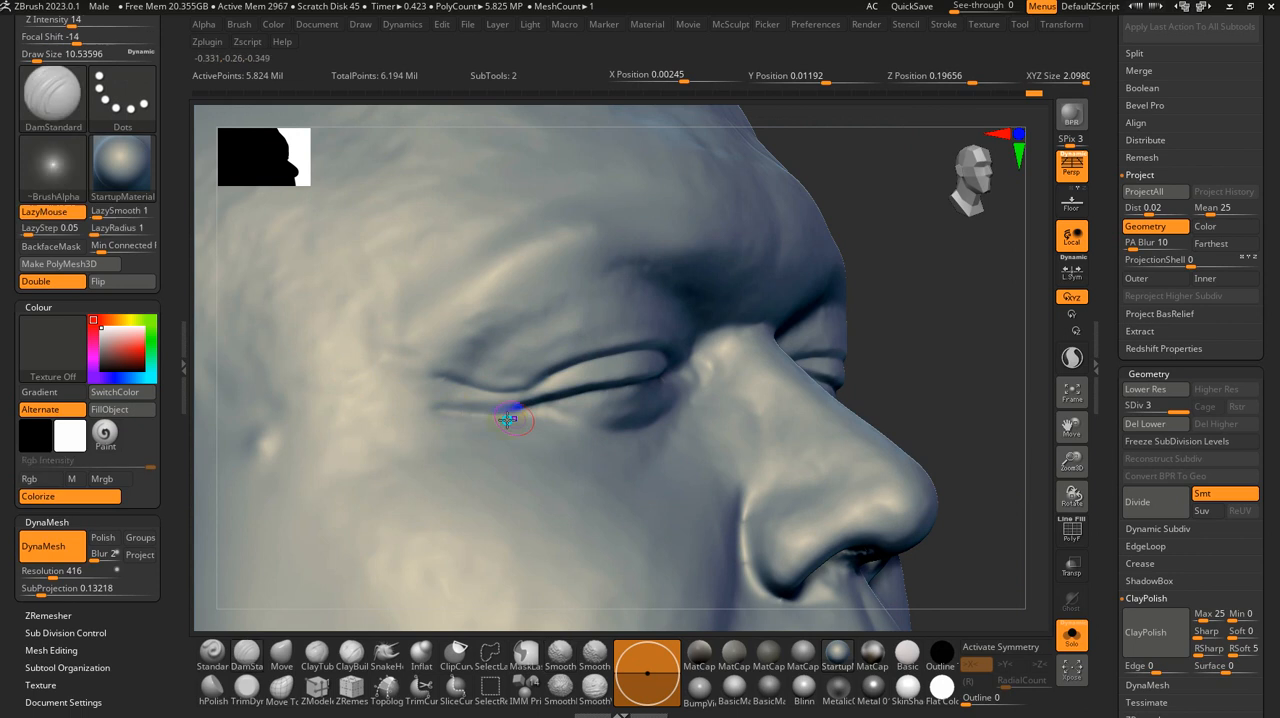
pyautogui.moveTo(511, 420)
pyautogui.mouseDown(button='right')
pyautogui.moveTo(464, 372)
pyautogui.moveTo(551, 411)
pyautogui.moveTo(560, 443)
pyautogui.moveTo(567, 410)
pyautogui.moveTo(633, 377)
pyautogui.mouseUp(button='right')
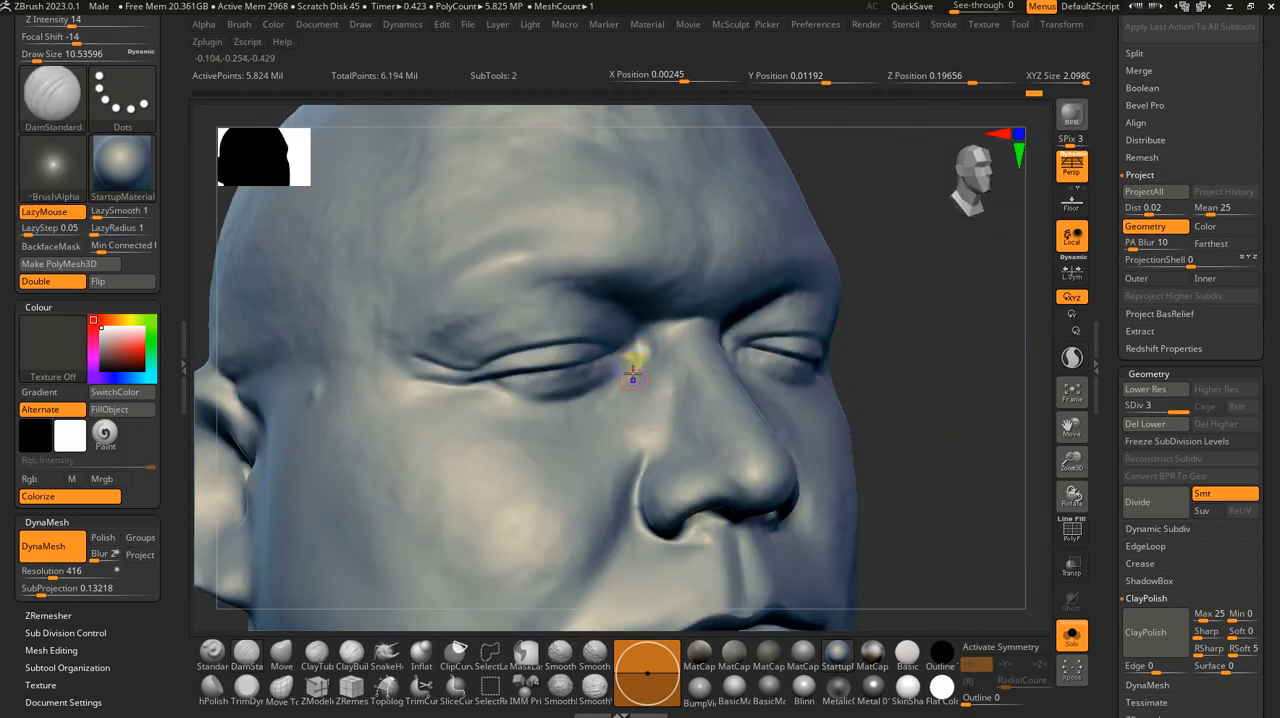
pyautogui.press('shift')
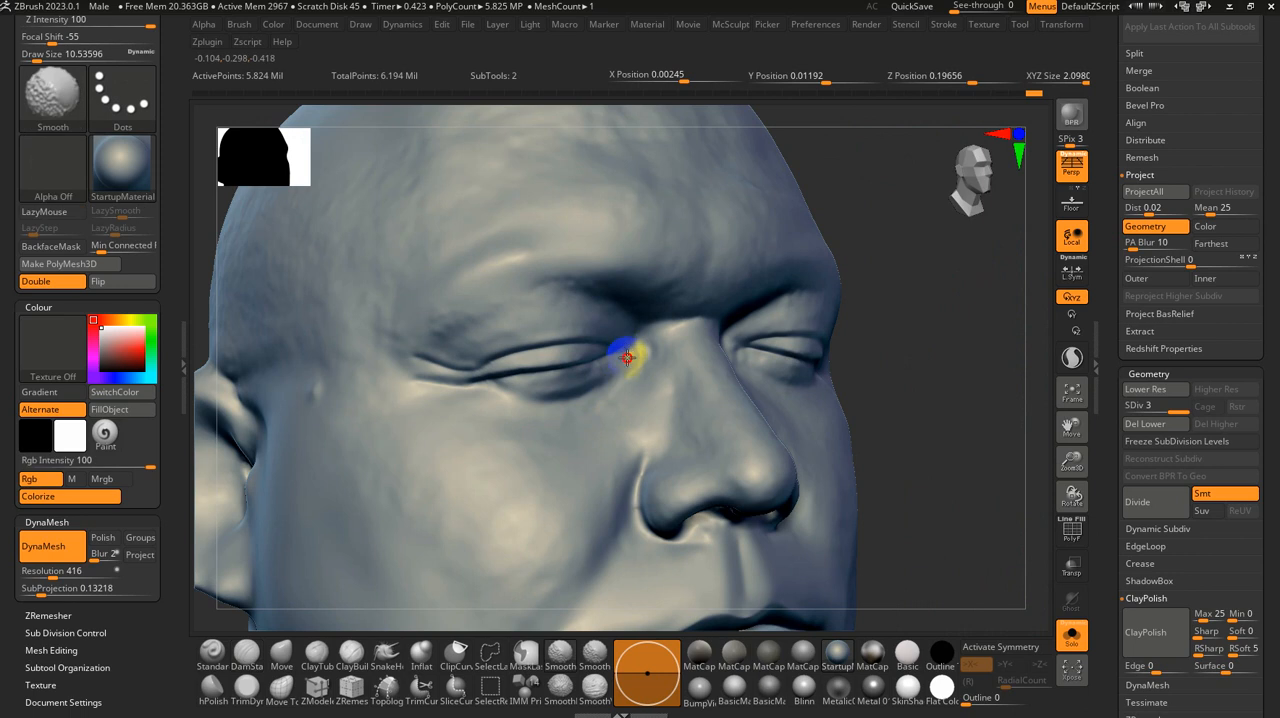
# Step: Carve fine wrinkles at the outer corner of the head's left eye with DamStandard at about size 5 and soften them with Smooth at about 15.6
pyautogui.moveTo(737, 380)
pyautogui.mouseDown(button='right')
pyautogui.moveTo(706, 391)
pyautogui.moveTo(566, 366)
pyautogui.moveTo(614, 426)
pyautogui.moveTo(703, 380)
pyautogui.moveTo(634, 446)
pyautogui.moveTo(649, 400)
pyautogui.mouseUp(button='right')
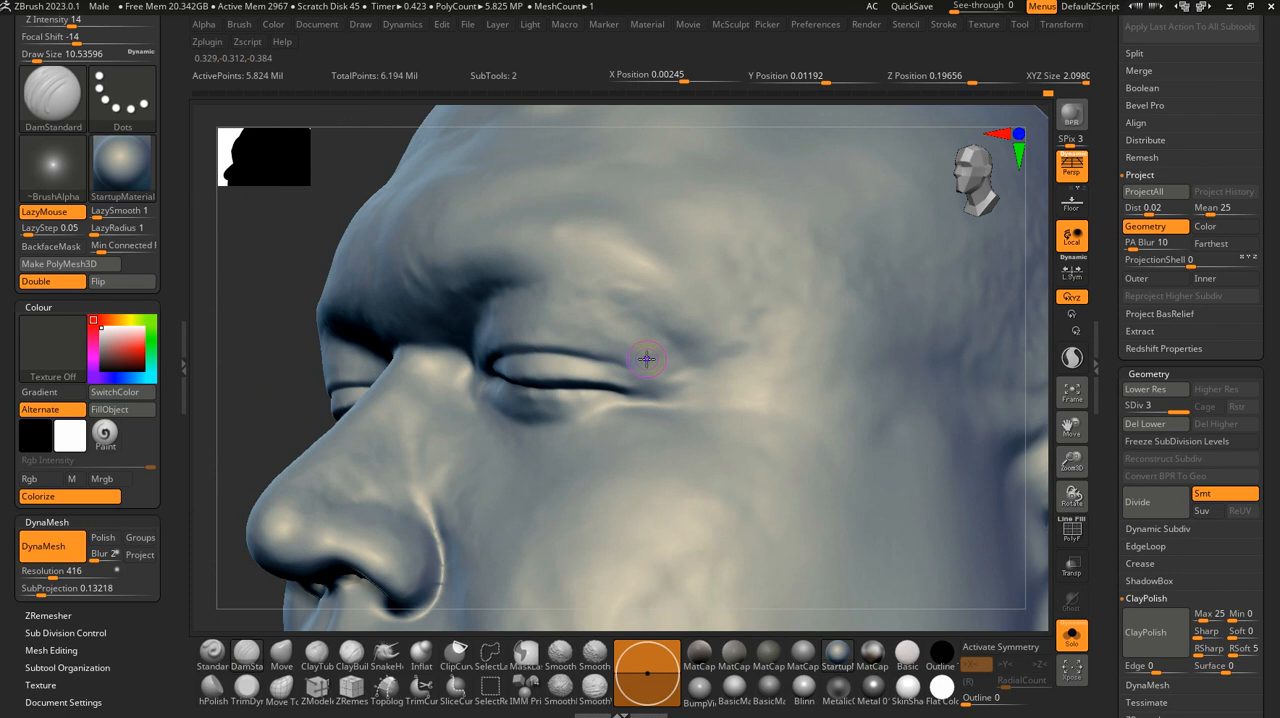
pyautogui.moveTo(646, 359); pyautogui.dragTo(645, 361)
pyautogui.press('s')
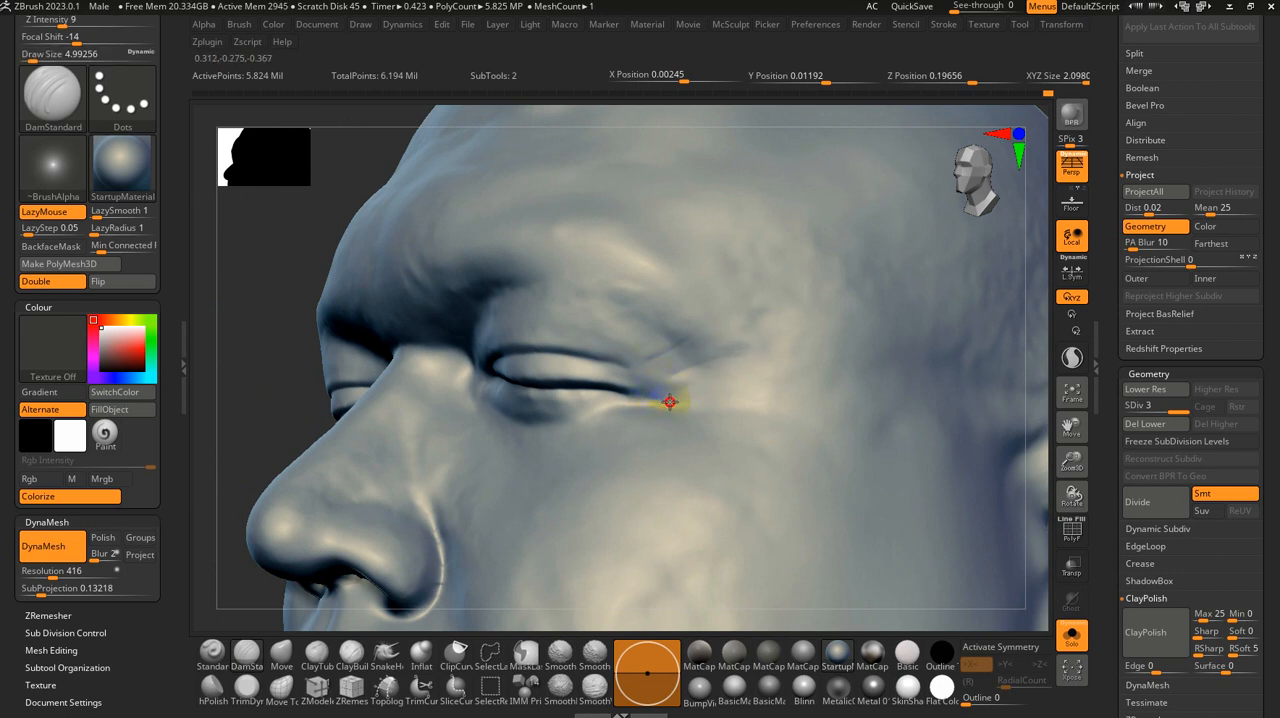
pyautogui.press('s')
pyautogui.moveTo(718, 405); pyautogui.dragTo(678, 400)
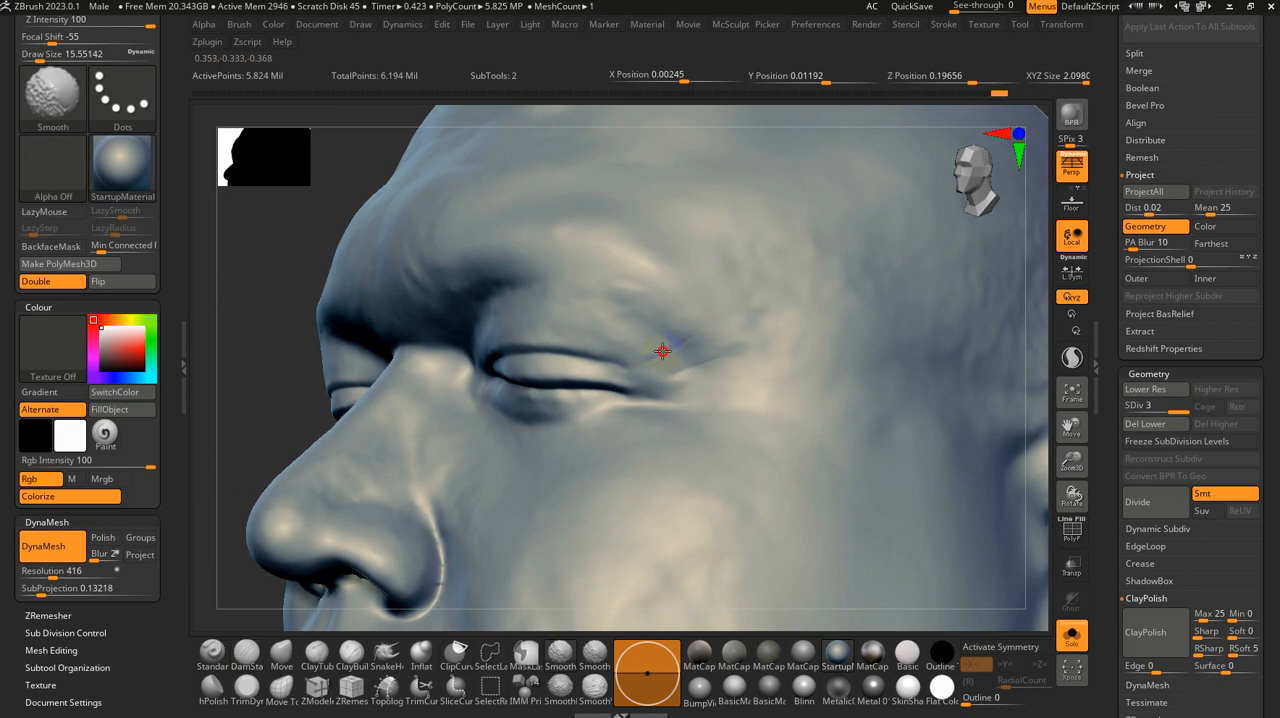
pyautogui.keyDown('shift'); pyautogui.moveTo(663, 354); pyautogui.dragTo(694, 344); pyautogui.keyUp('shift')
pyautogui.keyDown('ctrl'); pyautogui.moveTo(655, 350); pyautogui.dragTo(680, 286, button='right'); pyautogui.keyUp('ctrl')
# Step: Turn off Solo mode, mask the neck area with a brush size of about 74 and invert the mask
pyautogui.keyDown('alt'); pyautogui.moveTo(686, 481); pyautogui.dragTo(656, 384, button='right'); pyautogui.keyUp('alt')
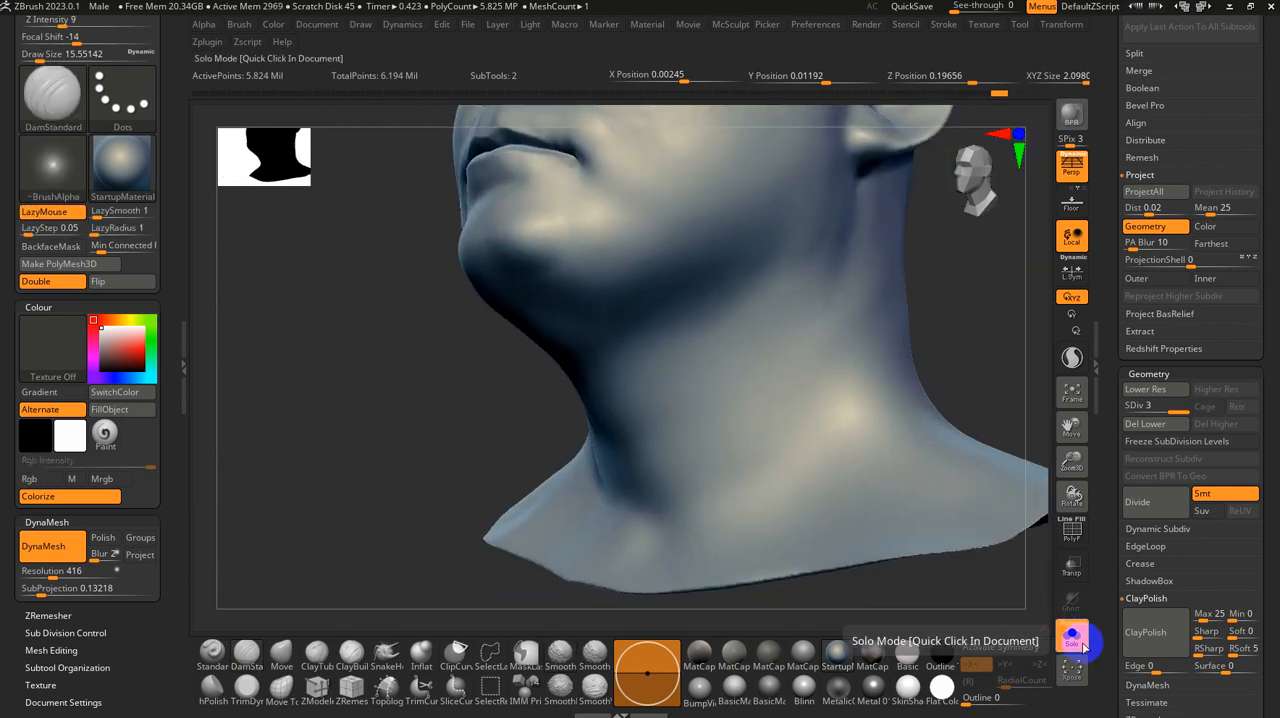
pyautogui.click(1080, 645)
pyautogui.moveTo(772, 516); pyautogui.dragTo(771, 485, button='right')
pyautogui.press('s')
pyautogui.moveTo(773, 485); pyautogui.dragTo(798, 487)
pyautogui.moveTo(751, 300)
pyautogui.keyDown('ctrl'); pyautogui.mouseDown()
pyautogui.moveTo(600, 394)
pyautogui.moveTo(629, 343)
pyautogui.moveTo(586, 395)
pyautogui.moveTo(743, 426)
pyautogui.mouseUp(); pyautogui.keyUp('ctrl')
pyautogui.moveTo(657, 459); pyautogui.dragTo(732, 409, button='right')
pyautogui.moveTo(537, 409)
pyautogui.keyDown('ctrl'); pyautogui.mouseDown(button='right')
pyautogui.moveTo(490, 404)
pyautogui.moveTo(555, 420)
pyautogui.mouseUp(button='right'); pyautogui.keyUp('ctrl')
pyautogui.moveTo(555, 420)
pyautogui.keyDown('ctrl'); pyautogui.mouseDown()
pyautogui.moveTo(457, 403)
pyautogui.moveTo(555, 450)
pyautogui.mouseUp(); pyautogui.keyUp('ctrl')
pyautogui.keyDown('ctrl'); pyautogui.click(902, 377); pyautogui.keyUp('ctrl')
pyautogui.moveTo(902, 377); pyautogui.dragTo(857, 380)
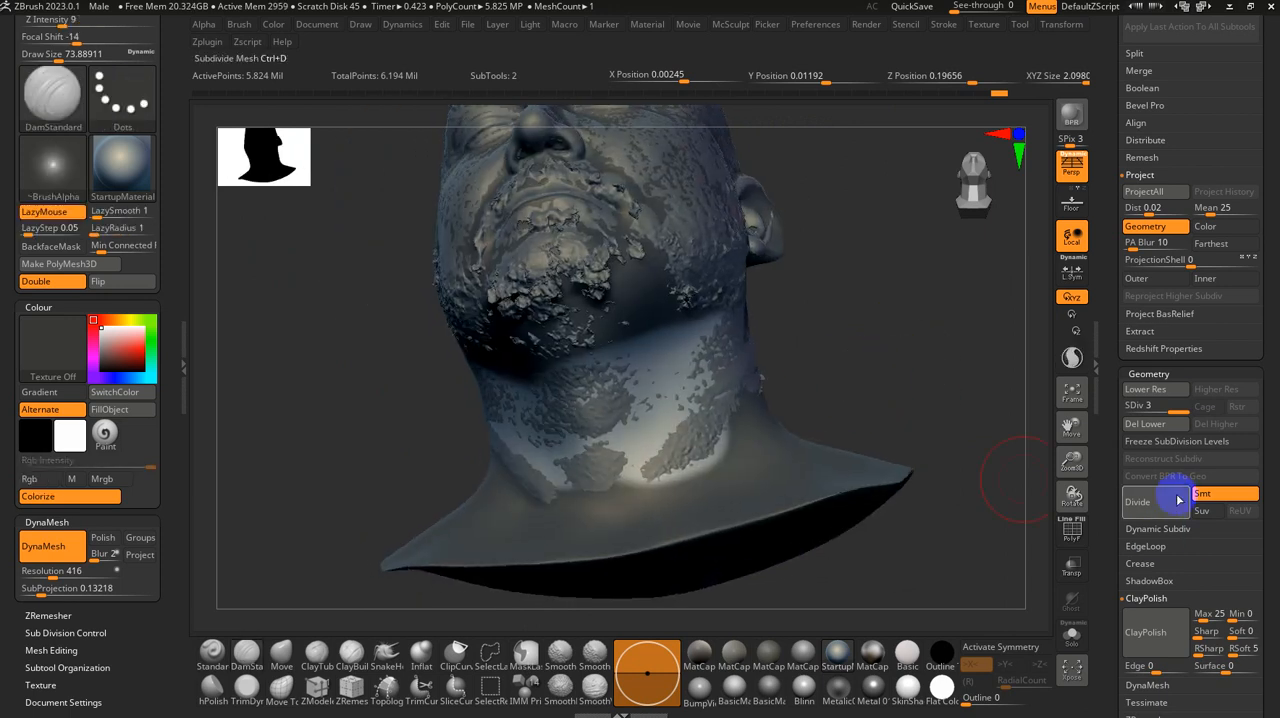
# Step: Project the scan onto the unmasked neck with ProjectAll, clear the mask and isolate the base head in Solo mode
pyautogui.click(1147, 194)
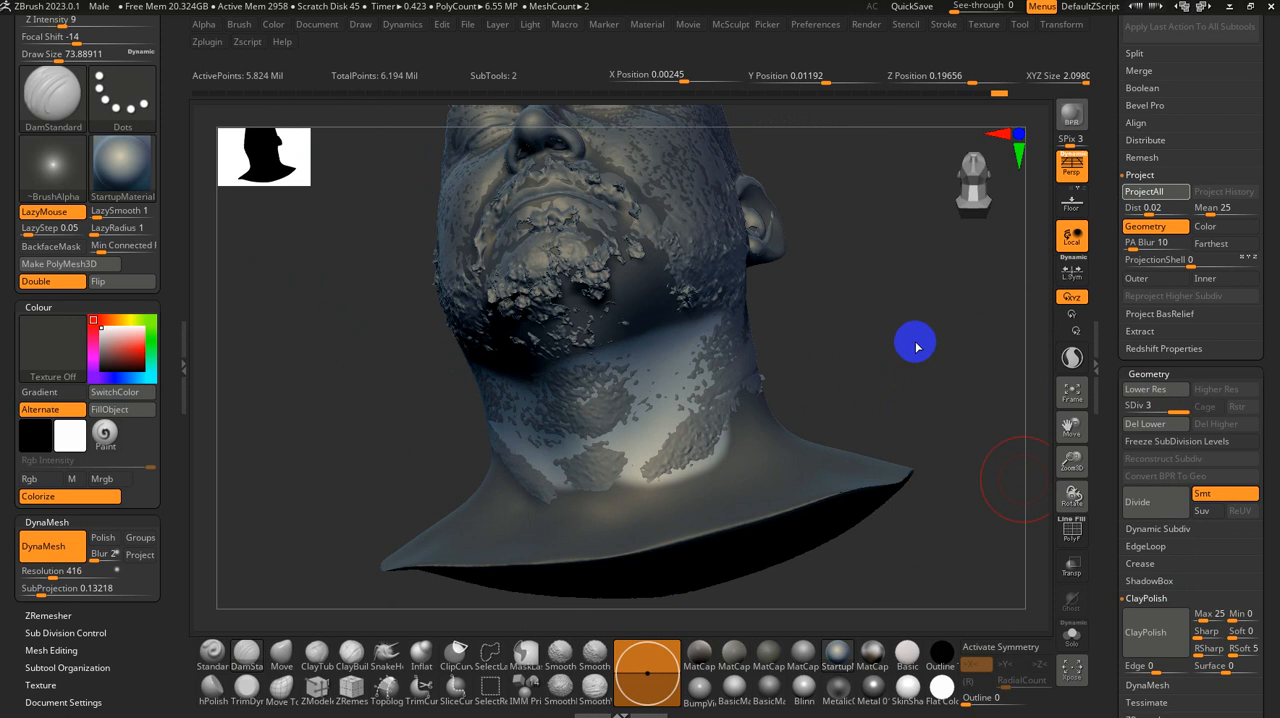
pyautogui.press('ctrl')
pyautogui.moveTo(917, 354)
pyautogui.keyDown('ctrl'); pyautogui.mouseDown()
pyautogui.moveTo(935, 380)
pyautogui.moveTo(915, 417)
pyautogui.moveTo(727, 303)
pyautogui.mouseUp(); pyautogui.keyUp('ctrl')
pyautogui.click(1071, 636)
# Step: Smooth the rough projected neck surface on both sides, working down to subdivision levels 2 and 1
pyautogui.press('shift')
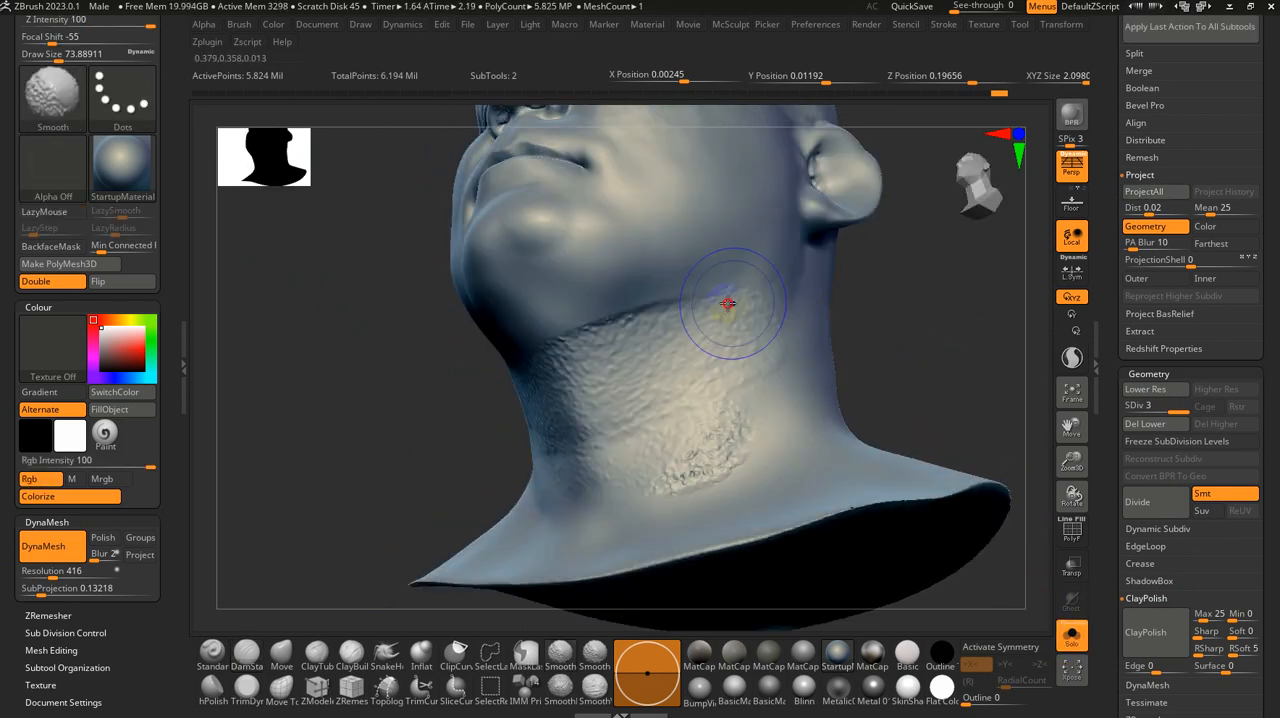
pyautogui.hotkey('shift', 'd')
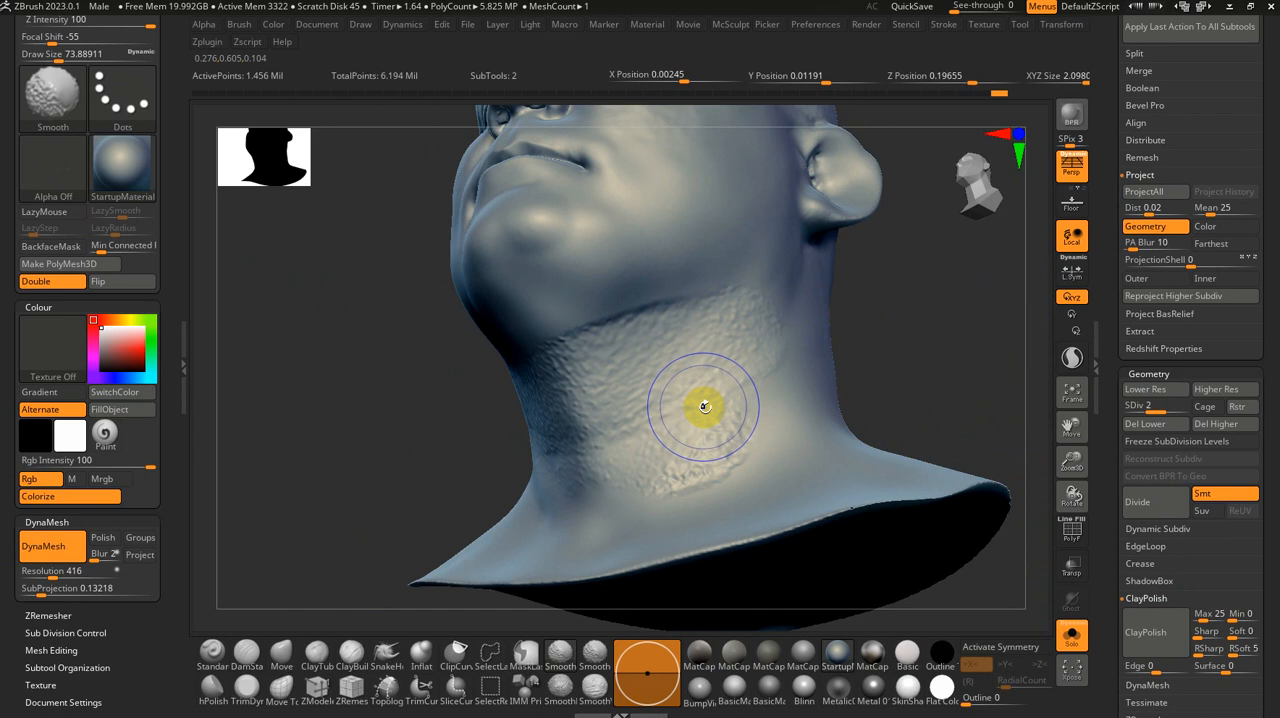
pyautogui.hotkey('shift', 'd')
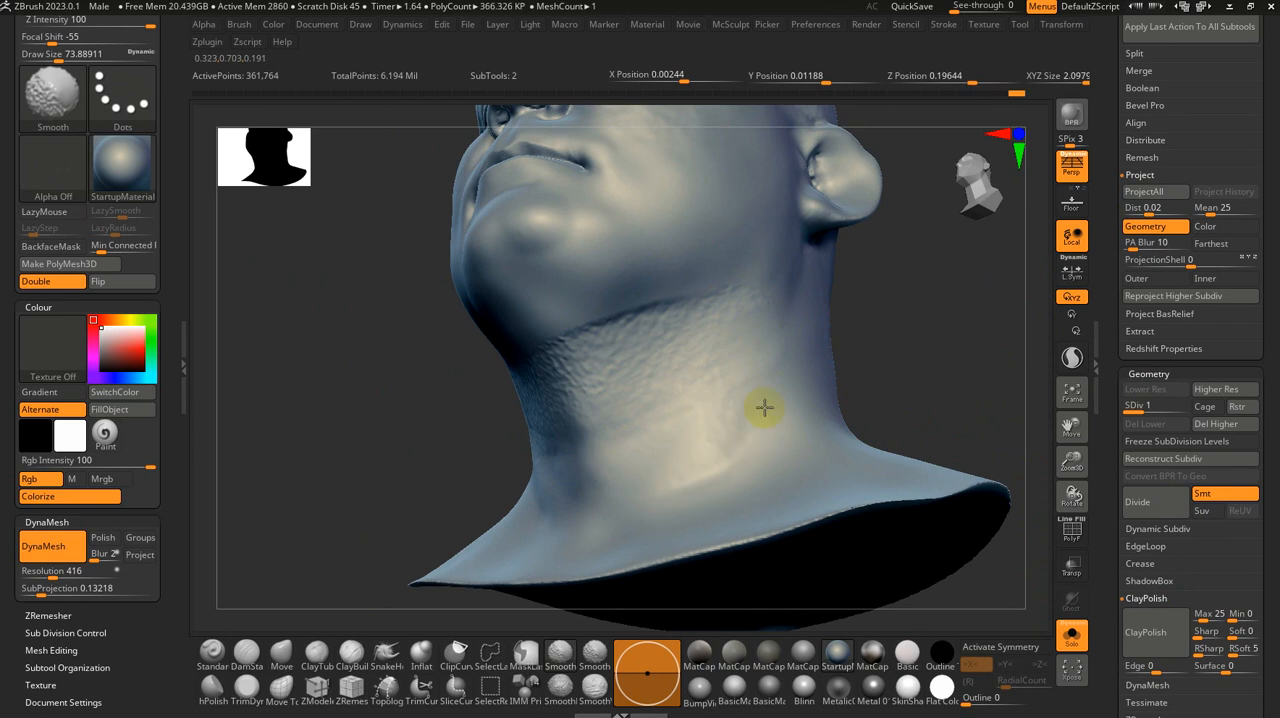
pyautogui.moveTo(443, 380); pyautogui.dragTo(590, 385)
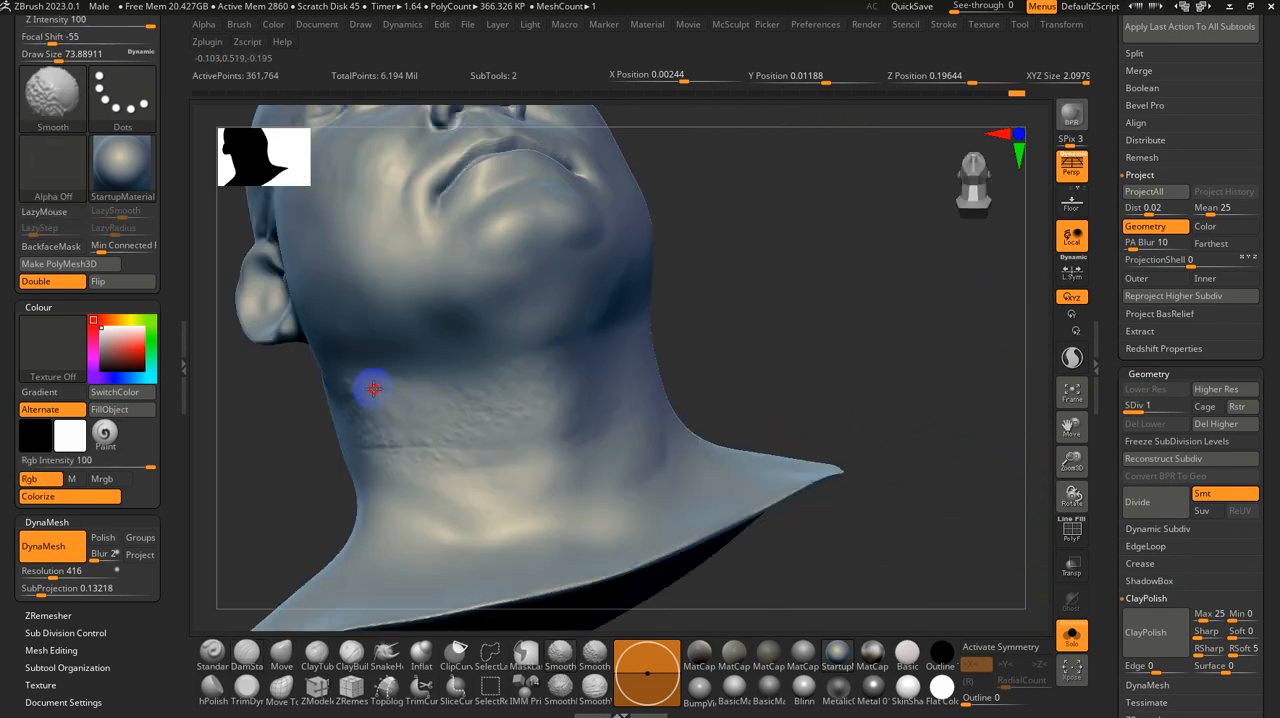
pyautogui.moveTo(870, 385); pyautogui.dragTo(694, 329, button='right')
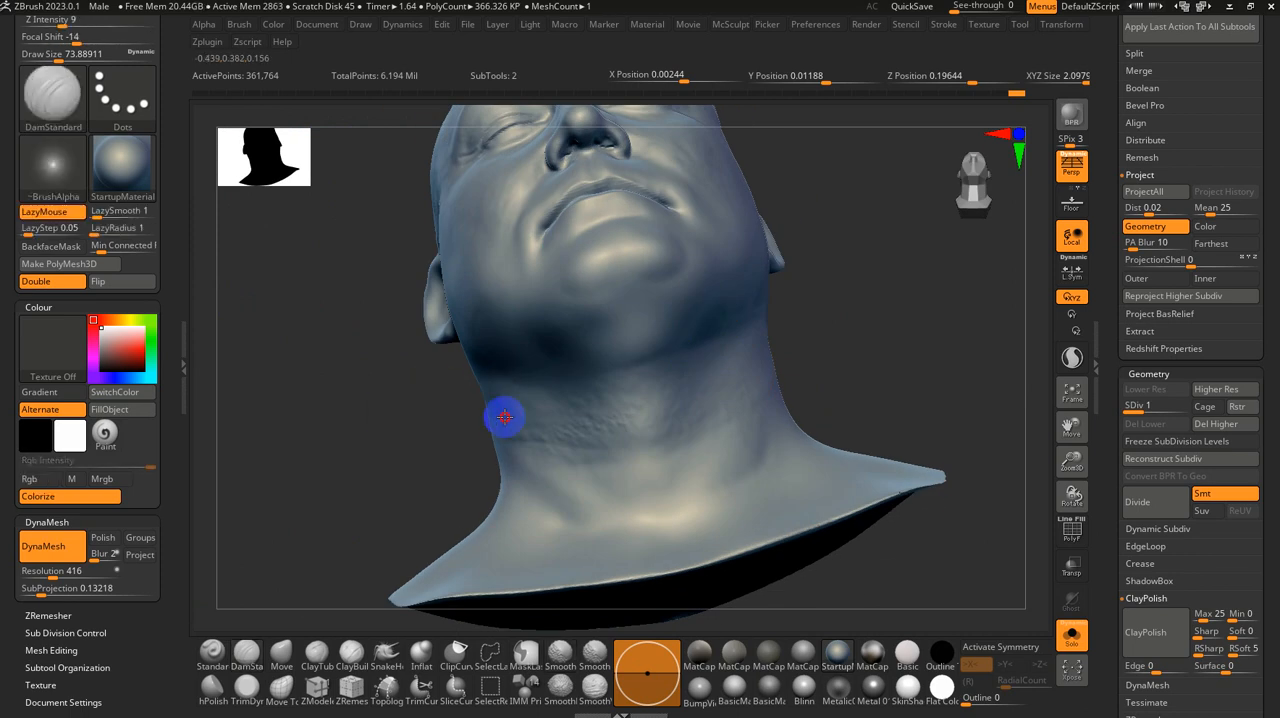
pyautogui.moveTo(433, 407); pyautogui.dragTo(495, 412, button='right')
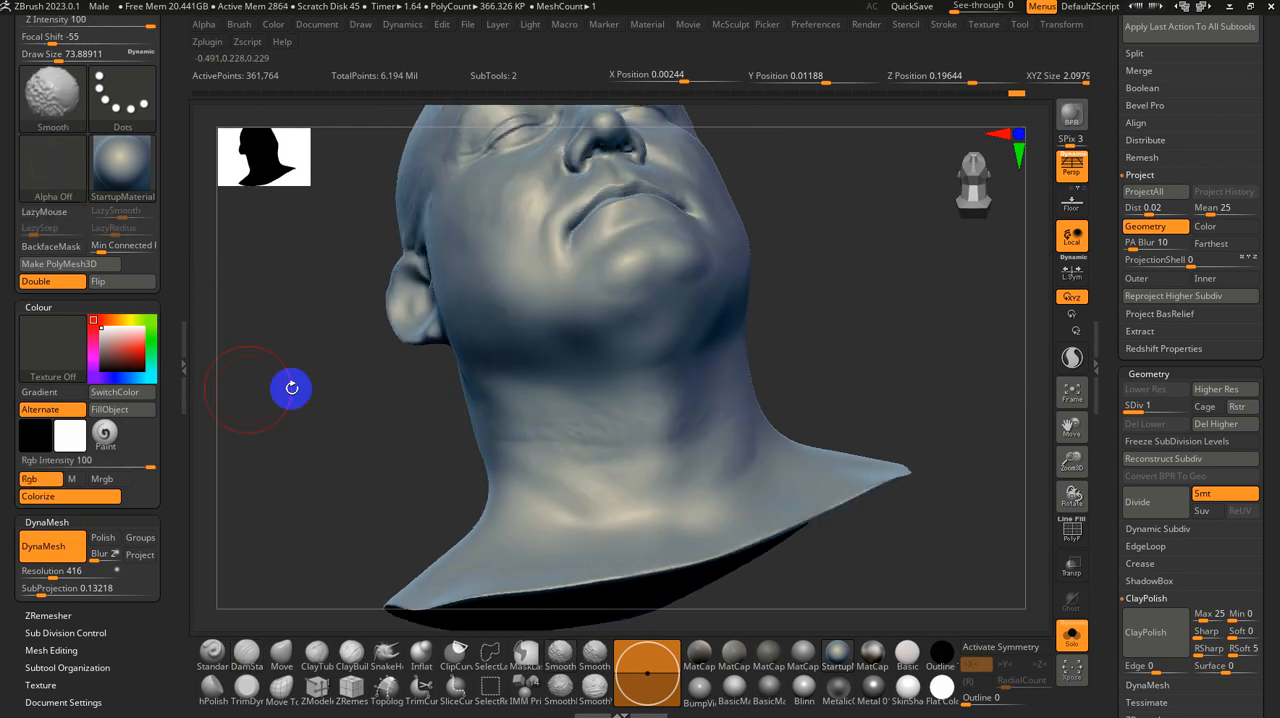
pyautogui.moveTo(383, 423); pyautogui.dragTo(454, 528, button='right')
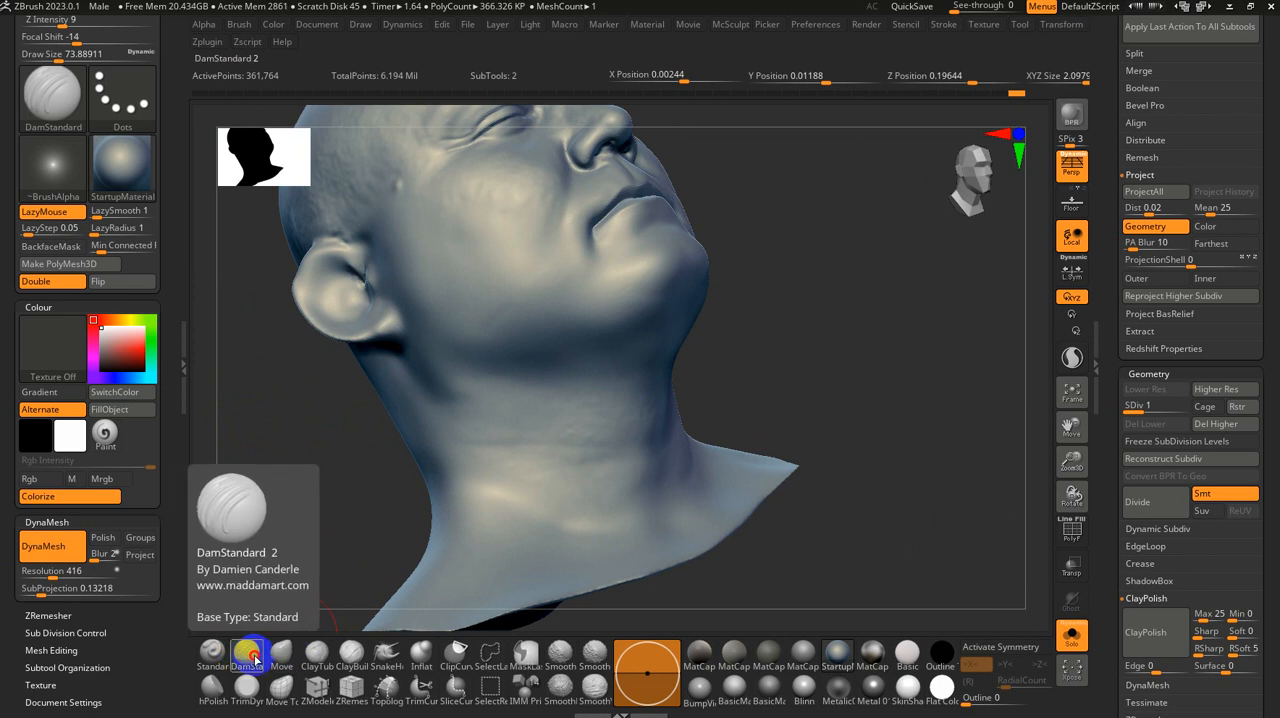
# Step: Begin a horizontal crease on the right side of the neck below the ear with DamStandard at a size of about 25
pyautogui.press('b')
pyautogui.press('s')
pyautogui.press('Escape')
pyautogui.press('s')
pyautogui.moveTo(640, 402); pyautogui.dragTo(621, 403)
pyautogui.moveTo(531, 430)
pyautogui.keyDown('ctrl'); pyautogui.mouseDown(button='right')
pyautogui.moveTo(529, 506)
pyautogui.moveTo(577, 454)
pyautogui.moveTo(543, 426)
pyautogui.mouseUp(button='right'); pyautogui.keyUp('ctrl')
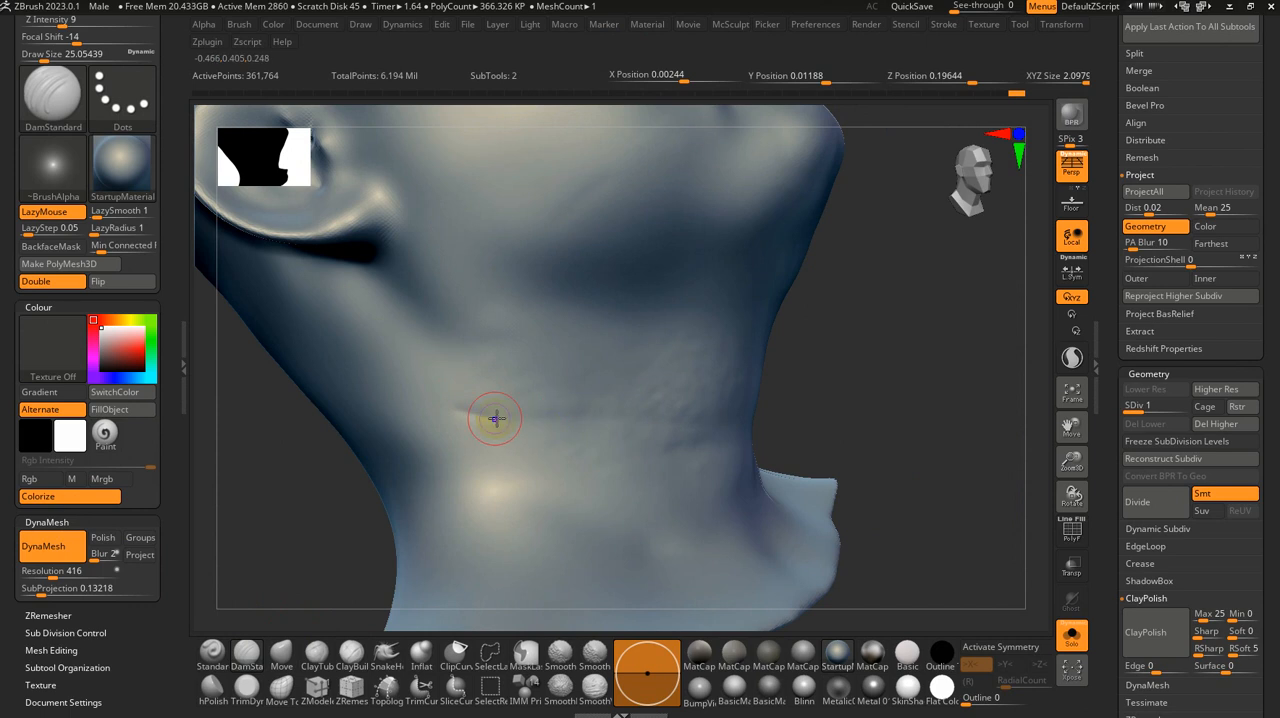
# Step: Return the head to subdivision level 3 and set DamStandard to a size of about 10.5 and Z Intensity 8
pyautogui.press('s')
pyautogui.moveTo(502, 419); pyautogui.dragTo(502, 421)
pyautogui.press('u')
pyautogui.press('d')
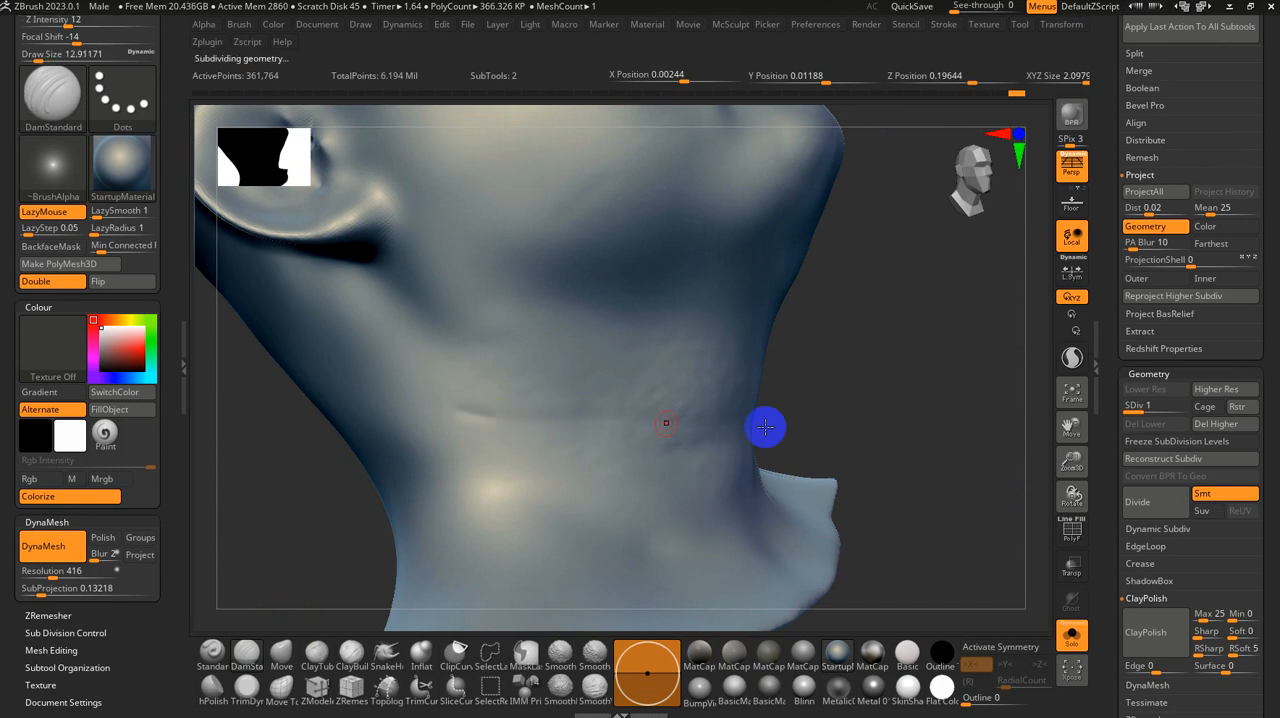
pyautogui.press('d')
pyautogui.moveTo(765, 427)
pyautogui.mouseDown(button='right')
pyautogui.moveTo(880, 417)
pyautogui.moveTo(866, 417)
pyautogui.mouseUp(button='right')
pyautogui.press('s')
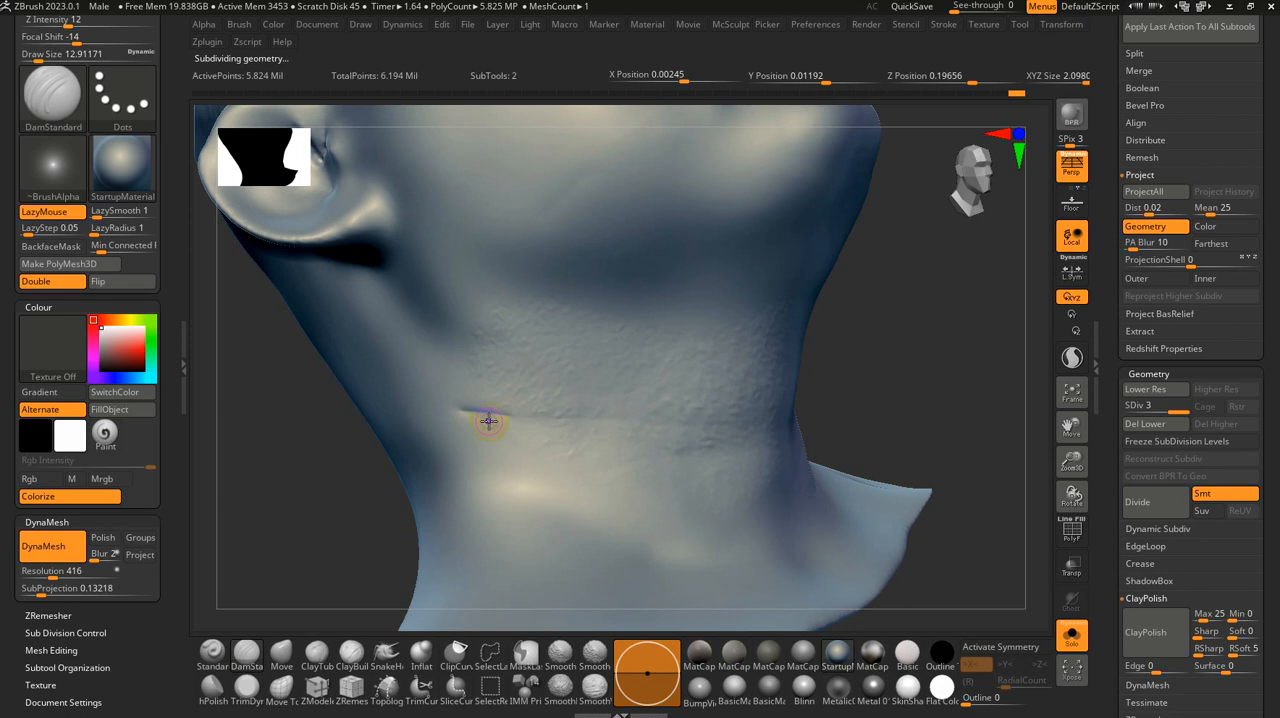
pyautogui.press('u')
pyautogui.moveTo(488, 421); pyautogui.dragTo(481, 421)
pyautogui.press('s')
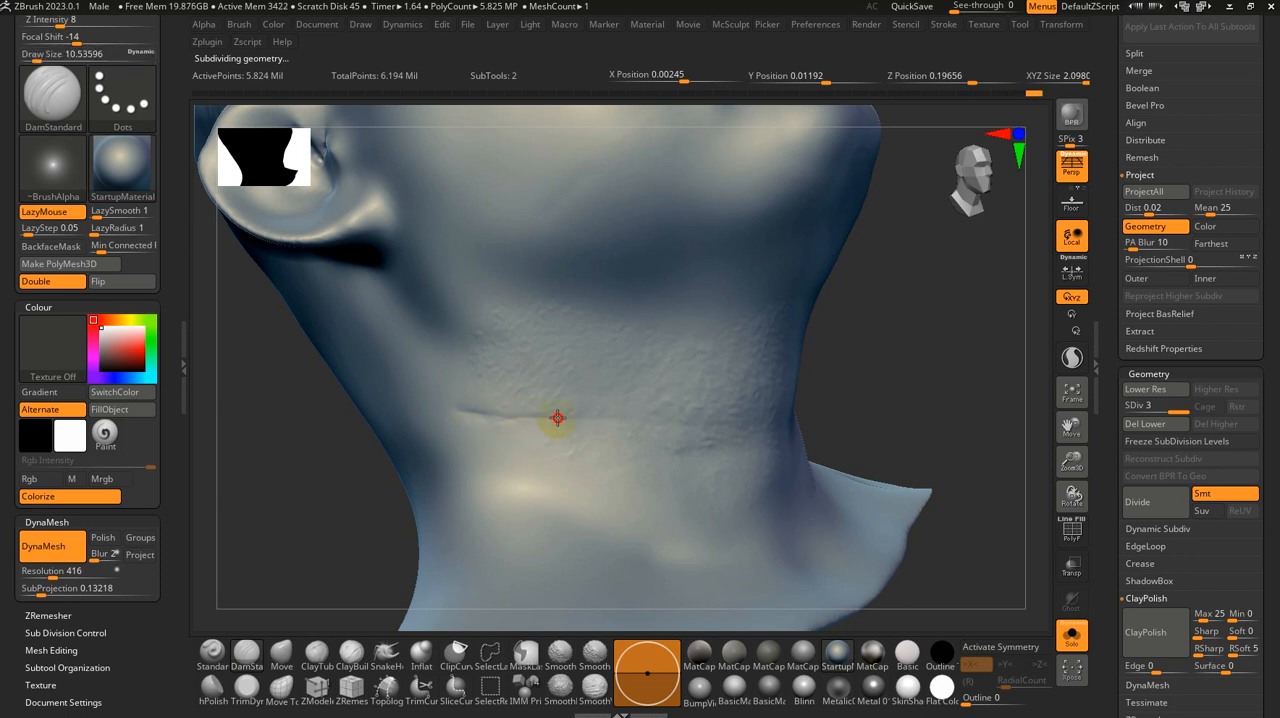
# Step: Carve the horizontal neck crease across the front of the throat and around to the left side of the neck with DamStandard
pyautogui.keyDown('alt'); pyautogui.moveTo(648, 440); pyautogui.dragTo(603, 441, button='right'); pyautogui.keyUp('alt')
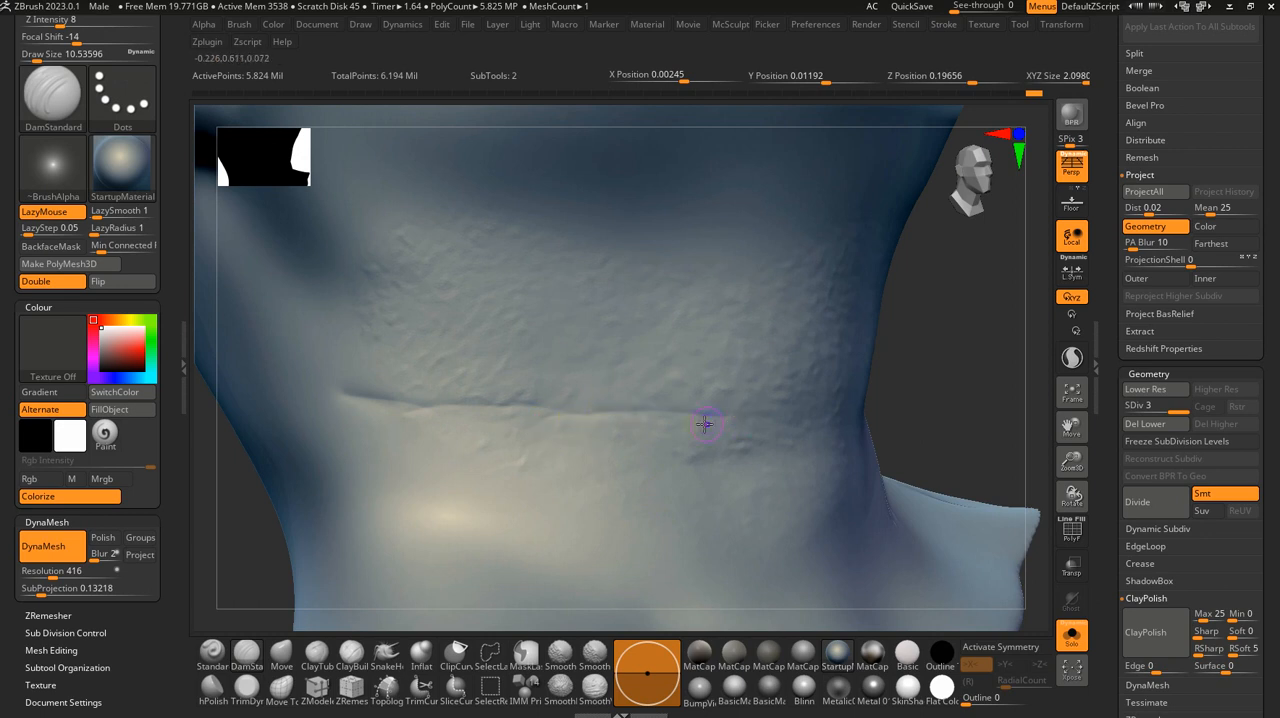
pyautogui.moveTo(845, 418)
pyautogui.mouseDown(button='right')
pyautogui.moveTo(806, 426)
pyautogui.moveTo(894, 417)
pyautogui.moveTo(839, 421)
pyautogui.mouseUp(button='right')
pyautogui.moveTo(922, 410); pyautogui.dragTo(604, 434, button='right')
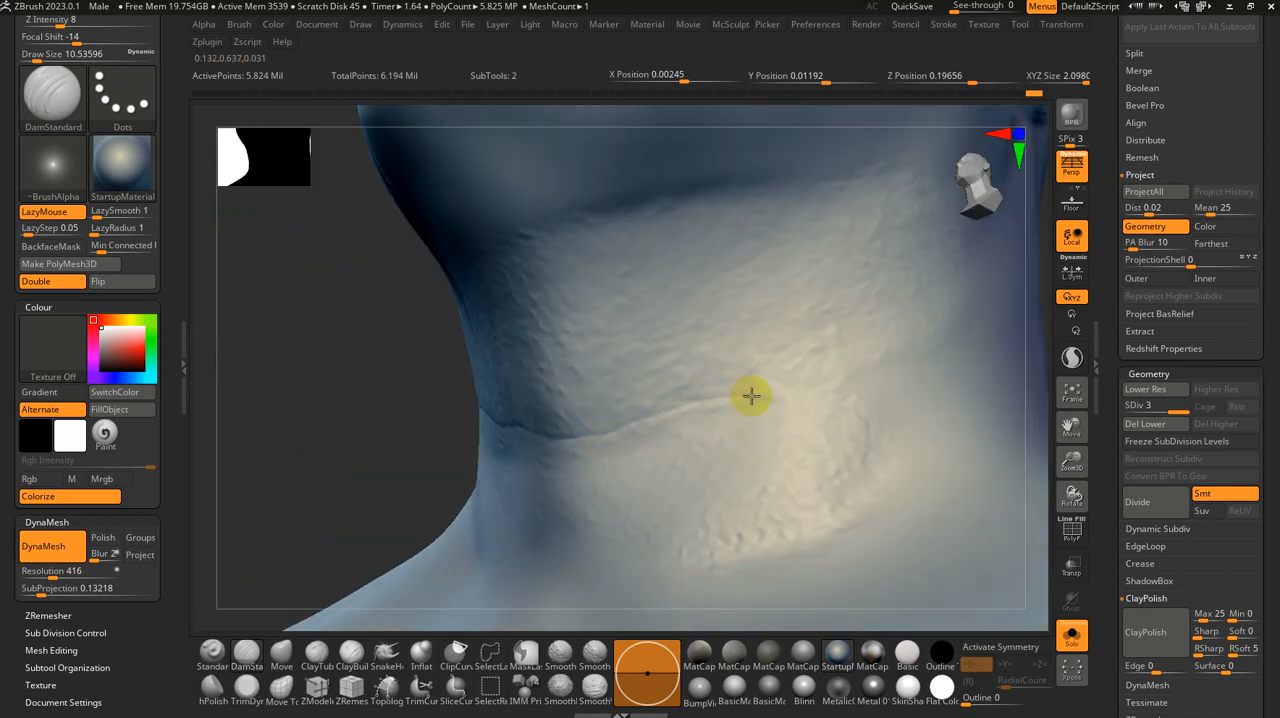
pyautogui.moveTo(716, 435); pyautogui.dragTo(660, 444, button='right')
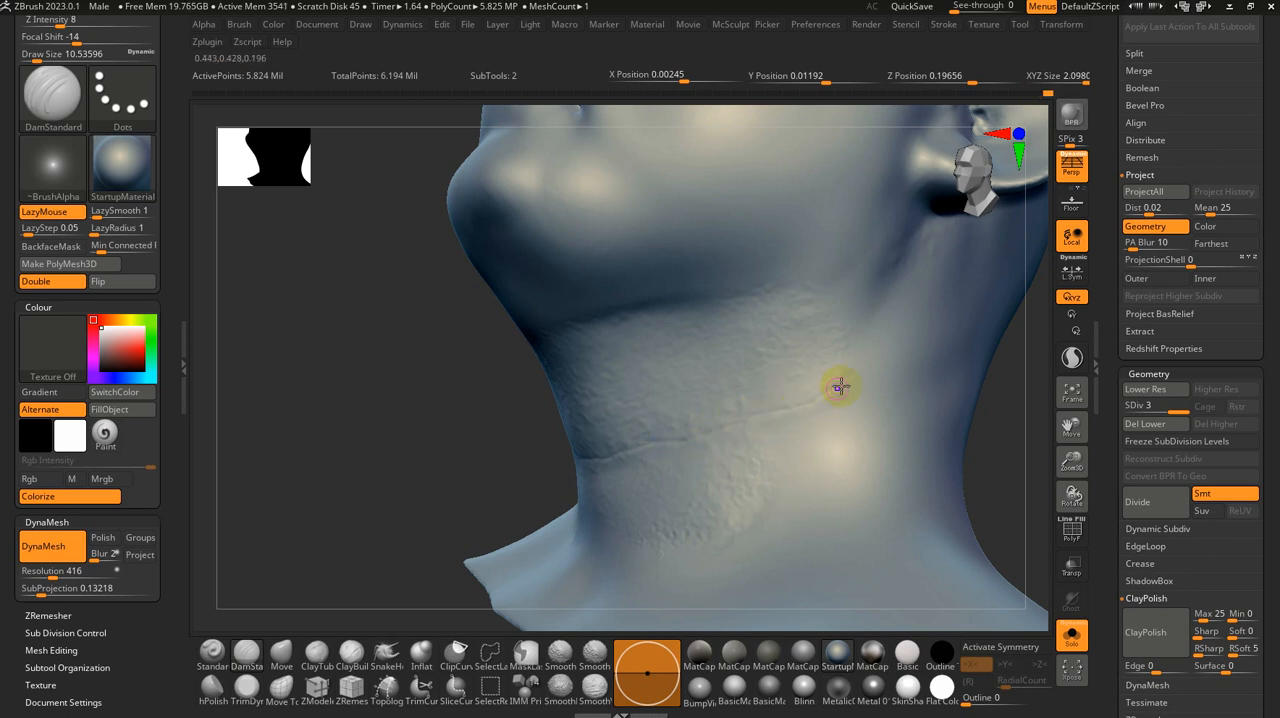
# Step: Smooth the rough neck surface and blend the crease with Smooth Stronger at a size of about 35, increased to about 149
pyautogui.press('shift')
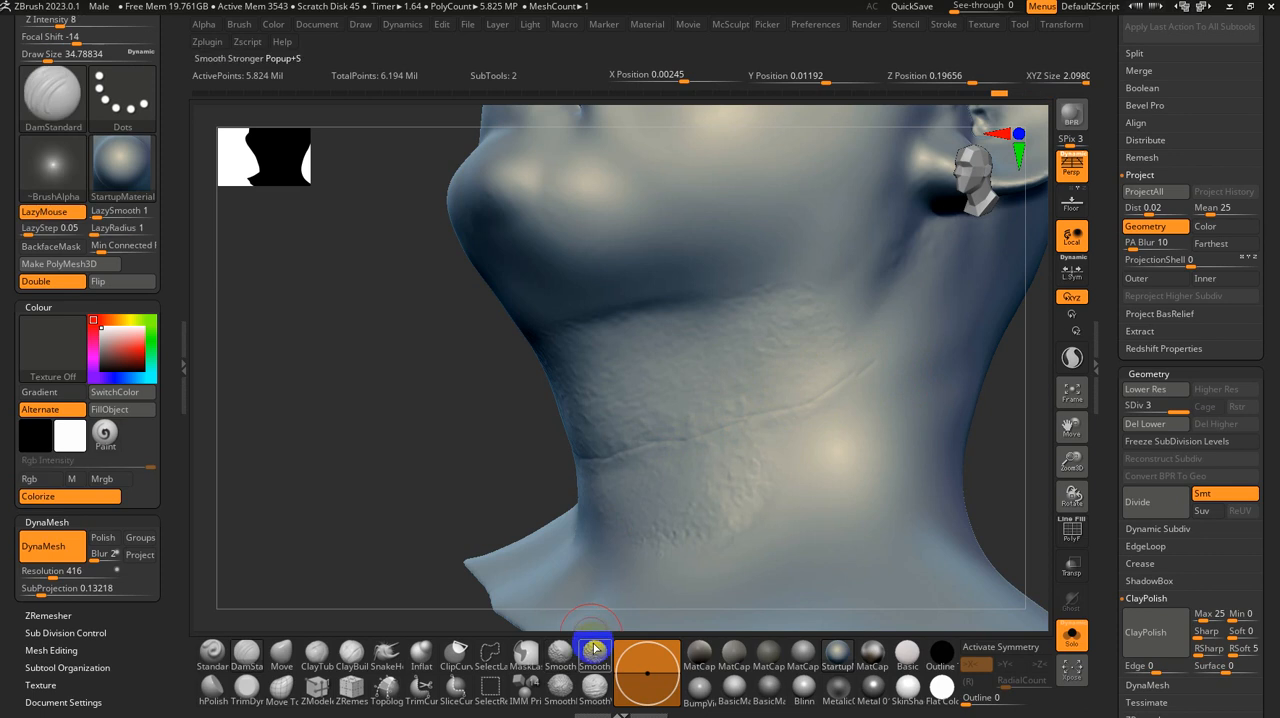
pyautogui.keyDown('shift'); pyautogui.click(594, 652); pyautogui.keyUp('shift')
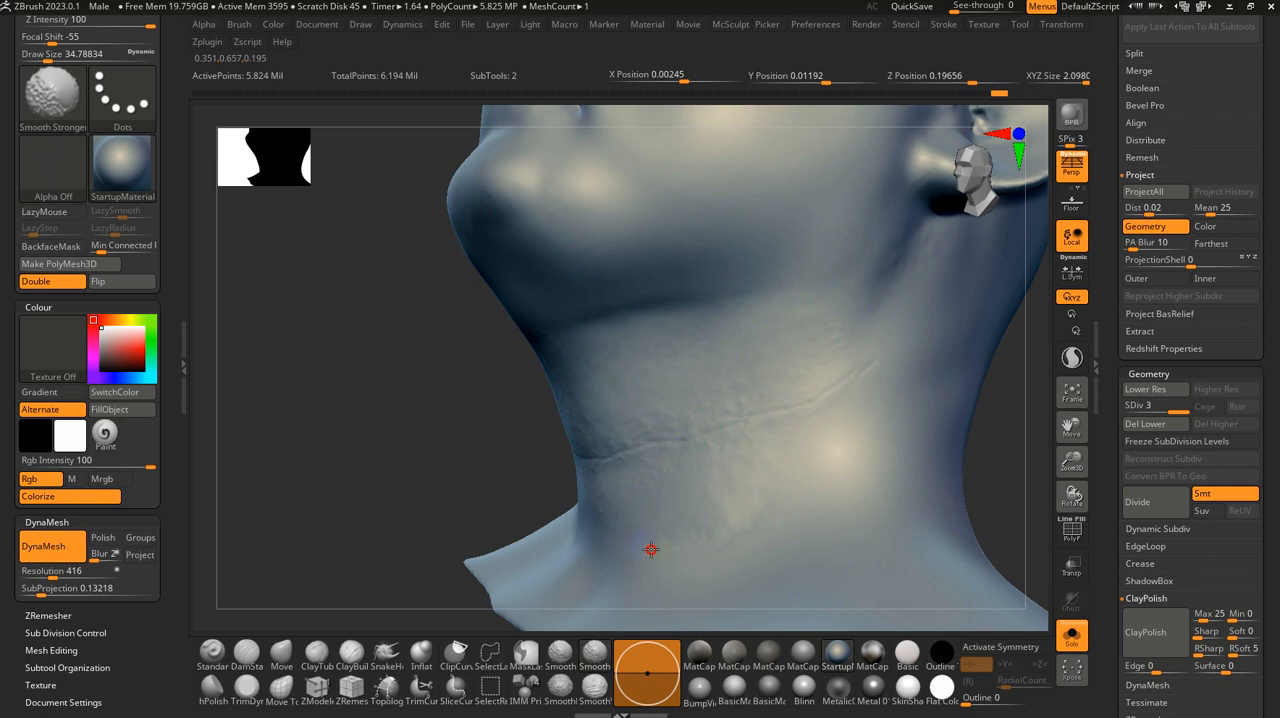
pyautogui.press('s')
pyautogui.moveTo(712, 452)
pyautogui.mouseDown()
pyautogui.moveTo(744, 450)
pyautogui.moveTo(725, 457)
pyautogui.mouseUp()
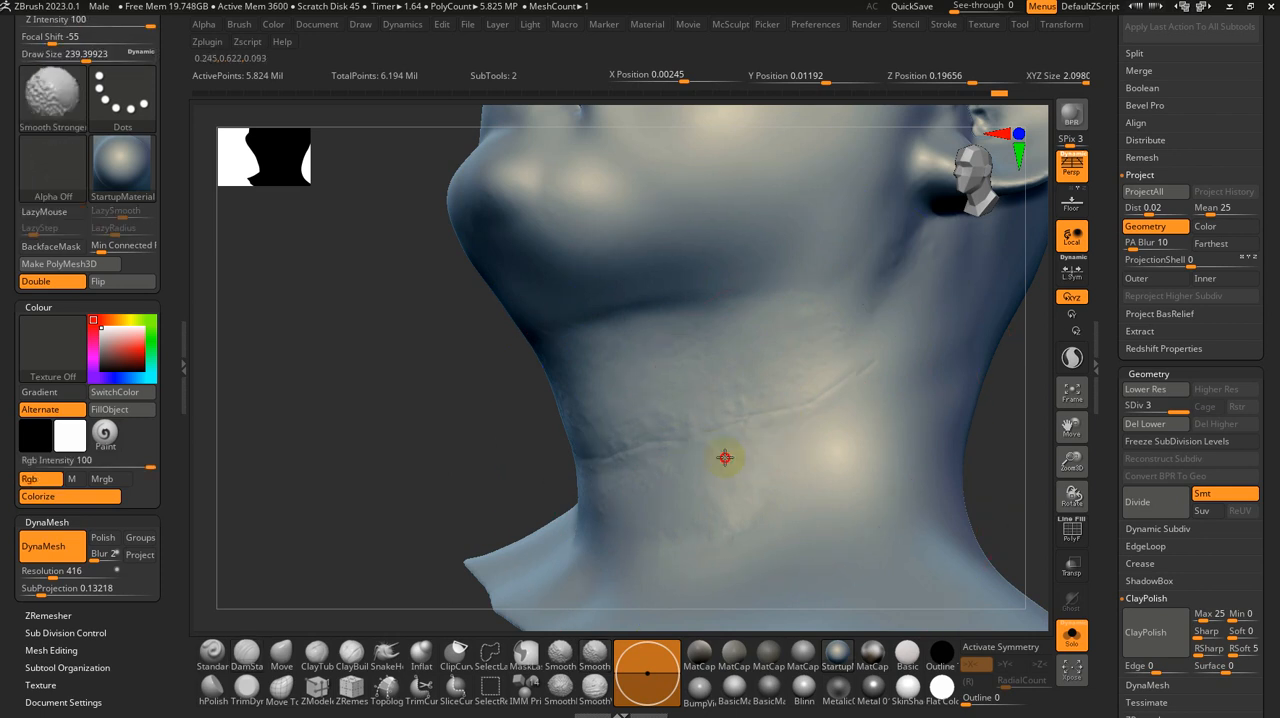
pyautogui.press('s')
pyautogui.moveTo(632, 432)
pyautogui.mouseDown()
pyautogui.moveTo(538, 445)
pyautogui.moveTo(409, 433)
pyautogui.mouseUp()
pyautogui.moveTo(443, 395)
pyautogui.keyDown('alt'); pyautogui.mouseDown(button='right')
pyautogui.moveTo(430, 362)
pyautogui.moveTo(480, 380)
pyautogui.moveTo(309, 346)
pyautogui.mouseUp(button='right'); pyautogui.keyUp('alt')
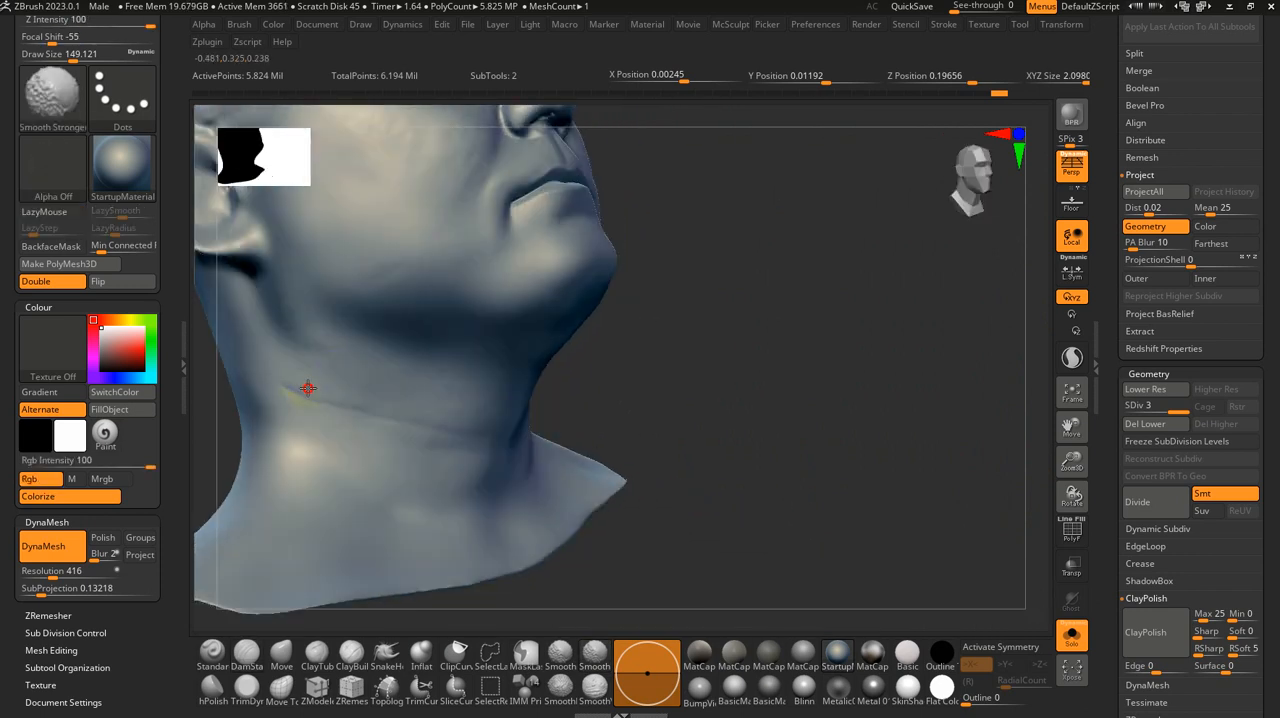
pyautogui.keyDown('shift'); pyautogui.moveTo(308, 388); pyautogui.dragTo(331, 390); pyautogui.keyUp('shift')
pyautogui.moveTo(374, 289)
pyautogui.keyDown('shift'); pyautogui.mouseDown()
pyautogui.moveTo(299, 402)
pyautogui.moveTo(323, 386)
pyautogui.moveTo(509, 460)
pyautogui.mouseUp(); pyautogui.keyUp('shift')
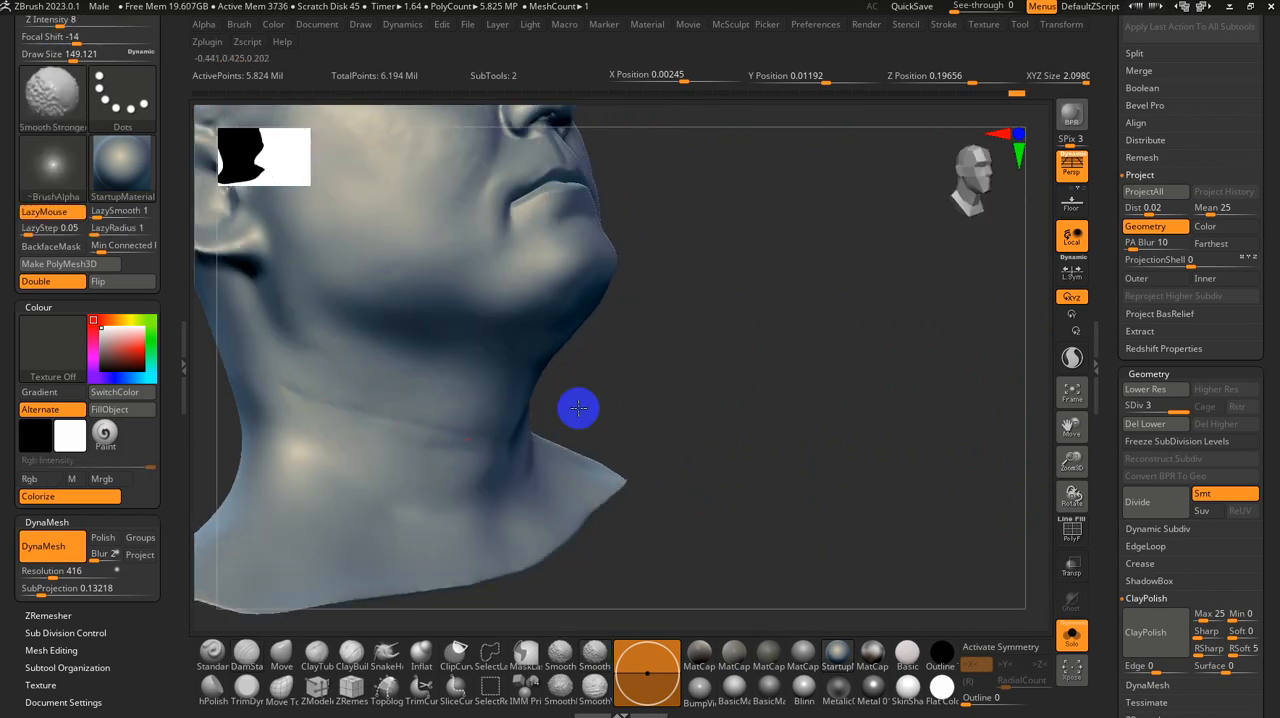
# Step: Set the brush size to about 101 and smooth the sides of the neck below the jaw with Smooth Stronger
pyautogui.keyDown('ctrl'); pyautogui.moveTo(578, 408); pyautogui.dragTo(602, 352, button='right'); pyautogui.keyUp('ctrl')
pyautogui.moveTo(763, 323)
pyautogui.mouseDown(button='right')
pyautogui.moveTo(705, 354)
pyautogui.moveTo(711, 403)
pyautogui.mouseUp(button='right')
pyautogui.moveTo(748, 357); pyautogui.dragTo(669, 365, button='right')
pyautogui.press('s')
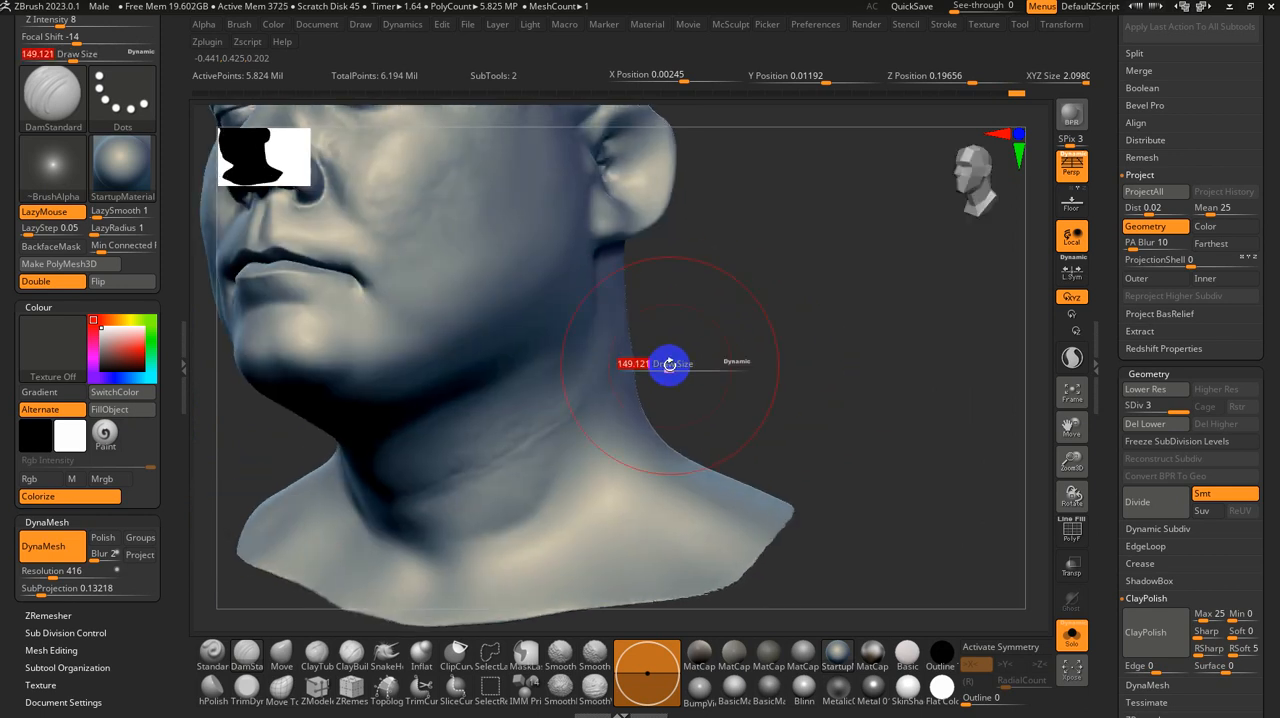
pyautogui.moveTo(669, 365); pyautogui.dragTo(660, 366)
pyautogui.moveTo(700, 351); pyautogui.dragTo(586, 406, button='right')
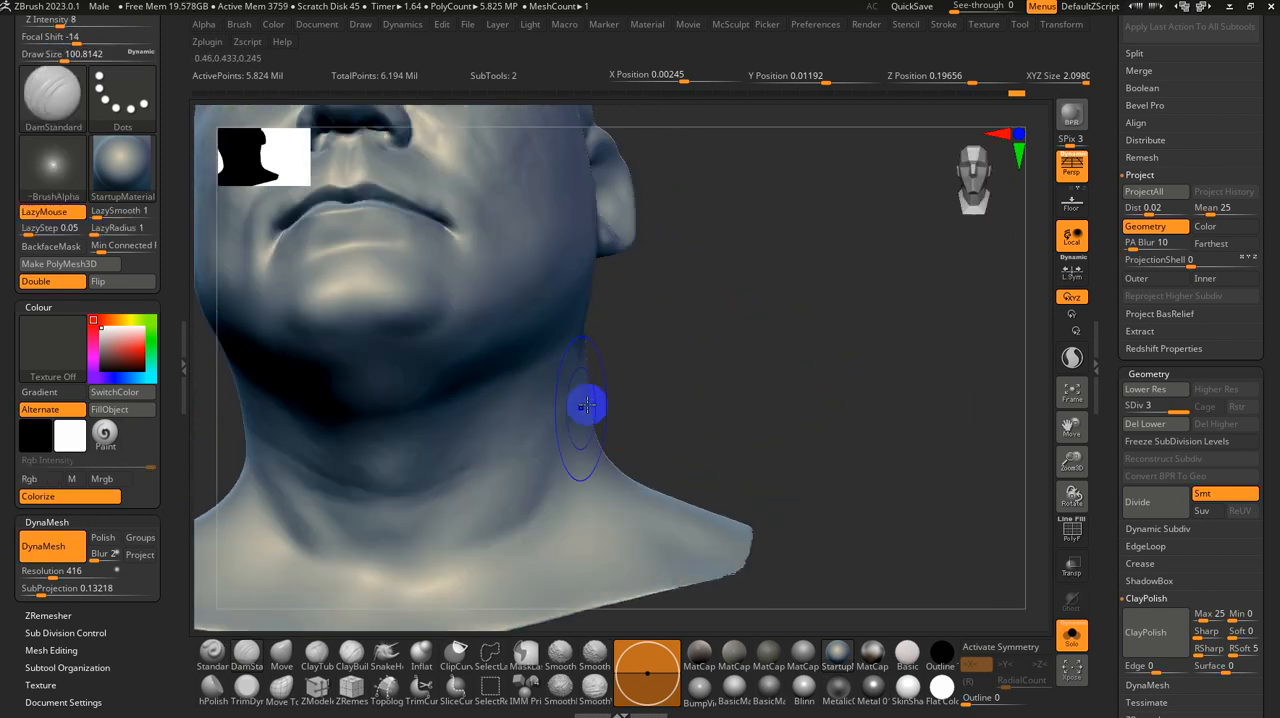
pyautogui.moveTo(662, 414); pyautogui.dragTo(666, 383, button='right')
pyautogui.press('shift')
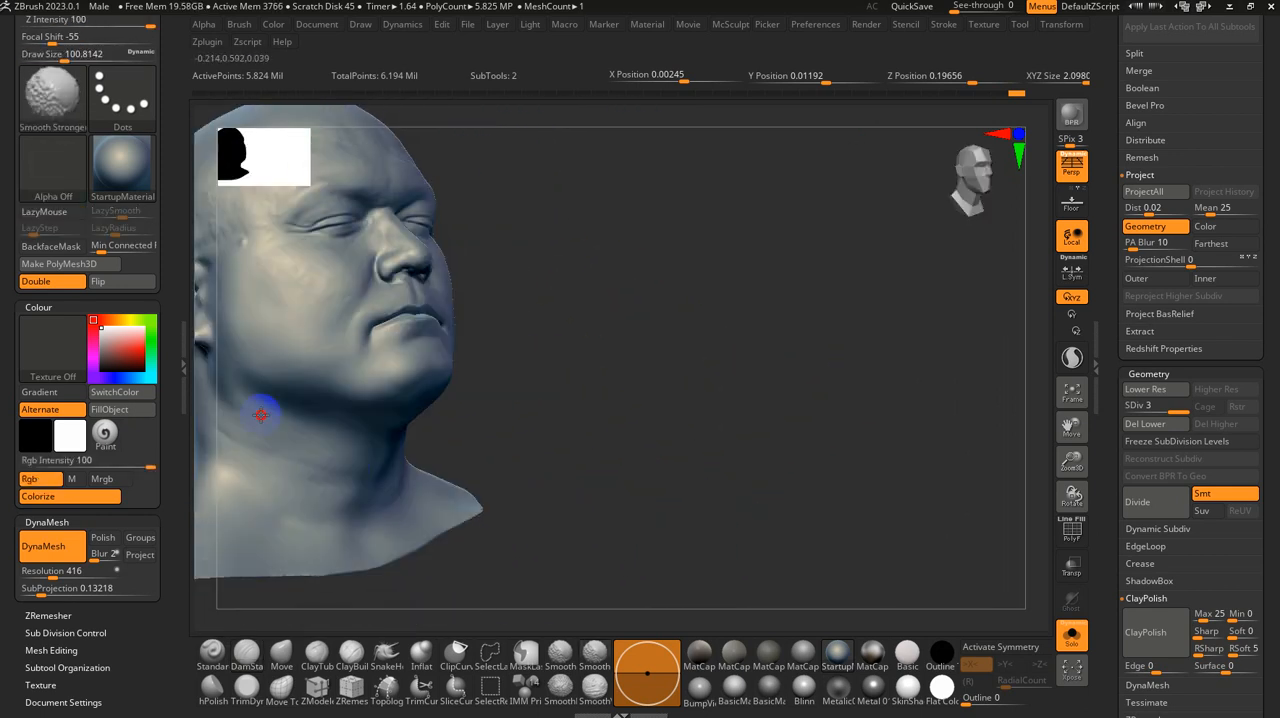
# Step: Bring the forehead into close view and reduce the DamStandard brush size to about 6.6
pyautogui.moveTo(606, 420); pyautogui.dragTo(858, 470, button='right')
pyautogui.moveTo(883, 407)
pyautogui.keyDown('alt'); pyautogui.mouseDown(button='right')
pyautogui.moveTo(892, 620)
pyautogui.moveTo(892, 603)
pyautogui.mouseUp(button='right'); pyautogui.keyUp('alt')
pyautogui.press('s')
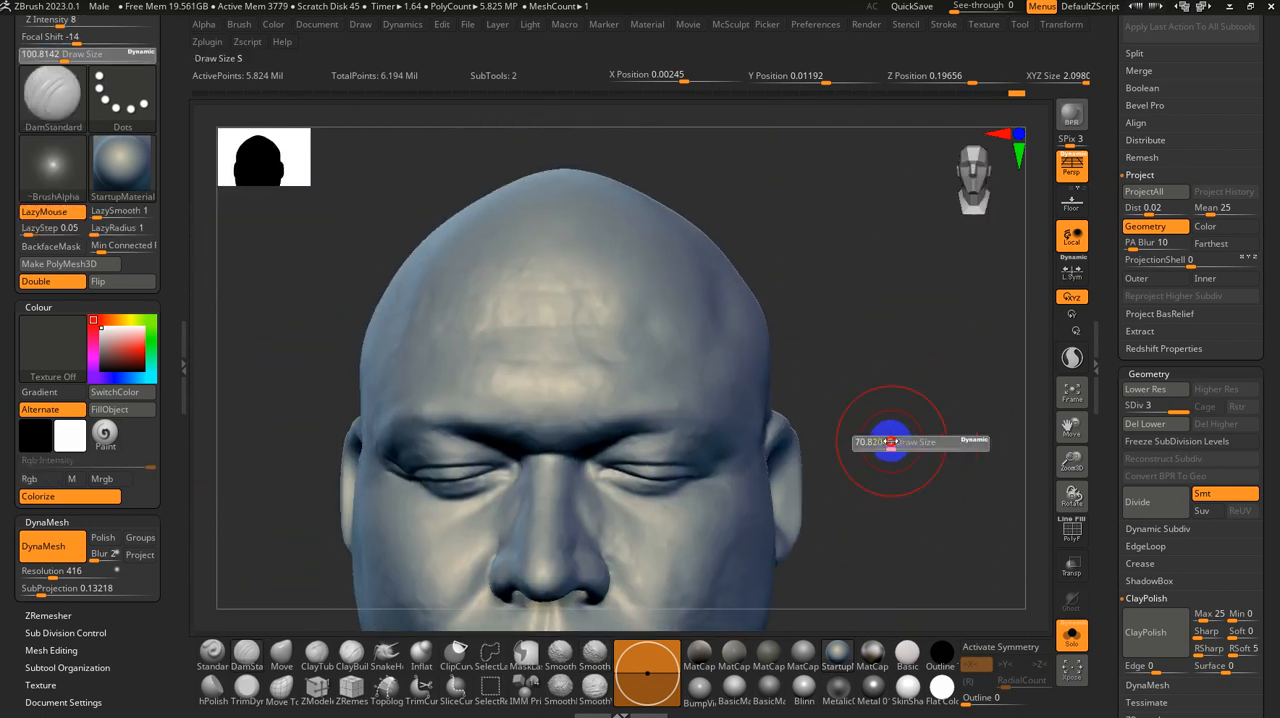
pyautogui.moveTo(882, 407)
pyautogui.keyDown('ctrl'); pyautogui.mouseDown(button='right')
pyautogui.moveTo(920, 429)
pyautogui.moveTo(943, 362)
pyautogui.mouseUp(button='right'); pyautogui.keyUp('ctrl')
pyautogui.keyDown('ctrl'); pyautogui.moveTo(988, 423); pyautogui.dragTo(957, 368, button='right'); pyautogui.keyUp('ctrl')
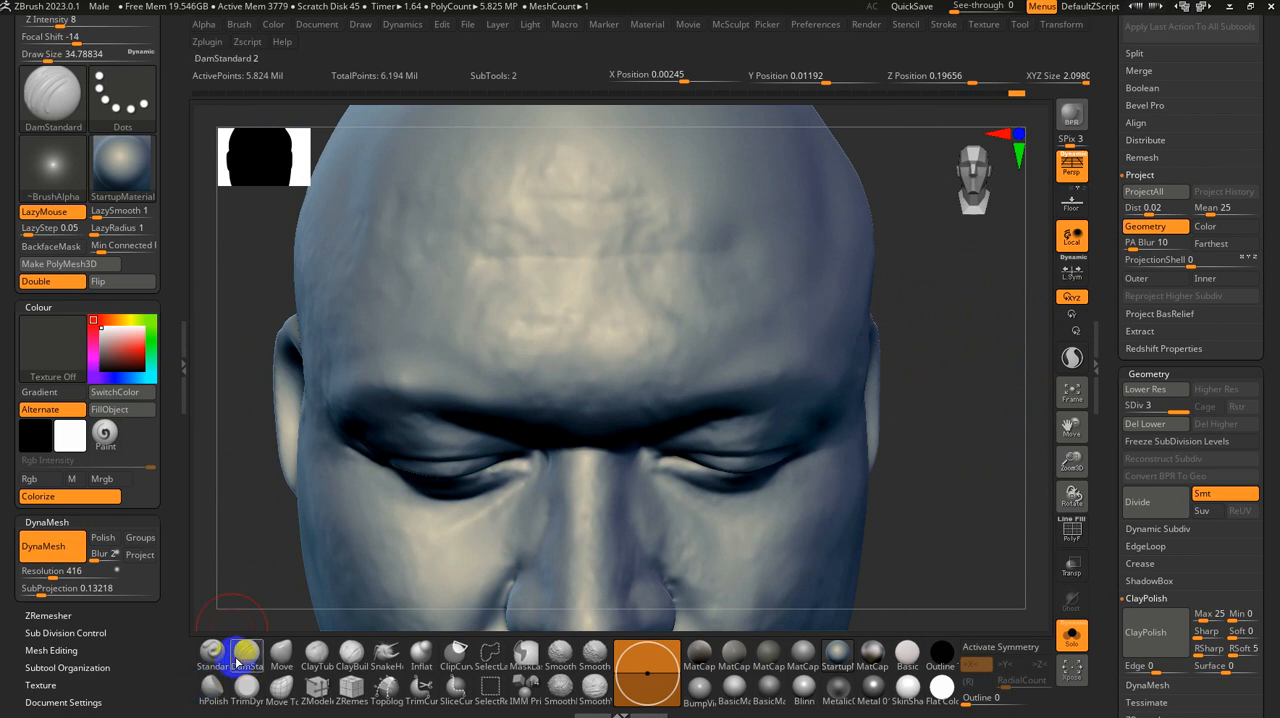
pyautogui.press('b')
pyautogui.press('s')
pyautogui.rightClick(799, 71)
pyautogui.press('s')
pyautogui.click(573, 260)
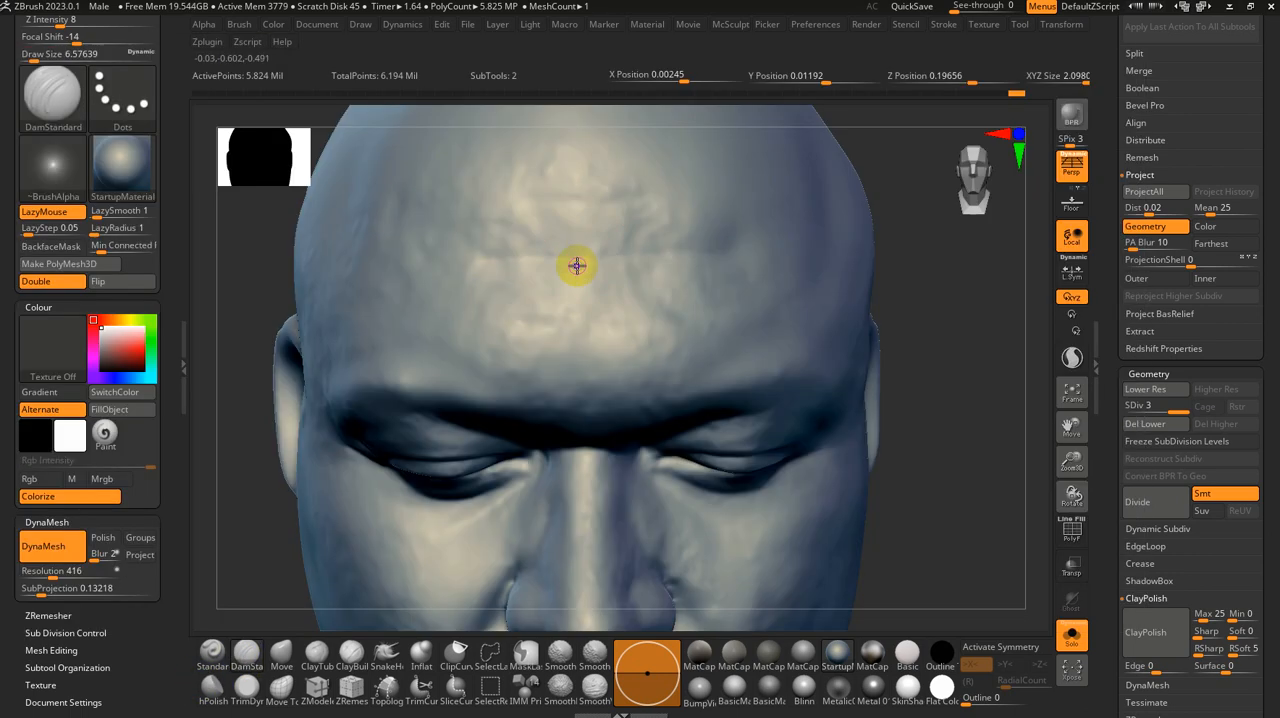
# Step: Carve fine horizontal wrinkles across the forehead with DamStandard, trying a Z Intensity of 4 and raising it to 7
pyautogui.press('u')
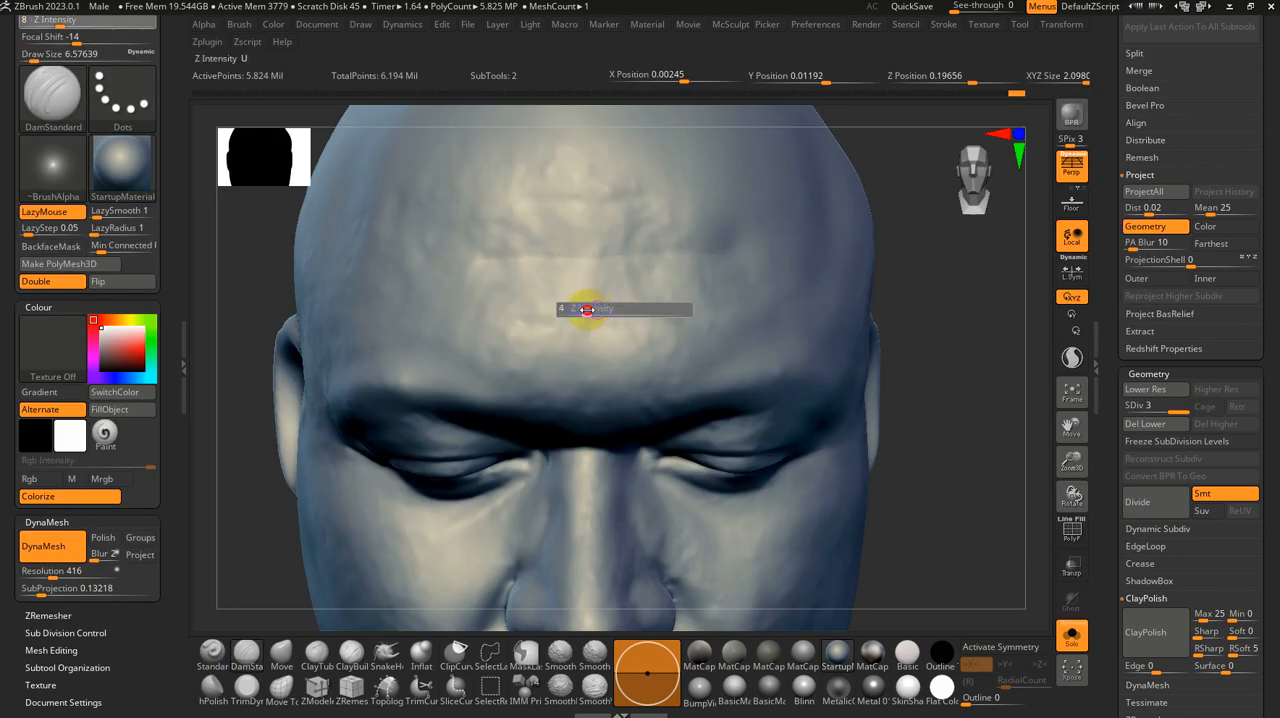
pyautogui.click(587, 310)
pyautogui.moveTo(679, 314); pyautogui.dragTo(694, 323, button='right')
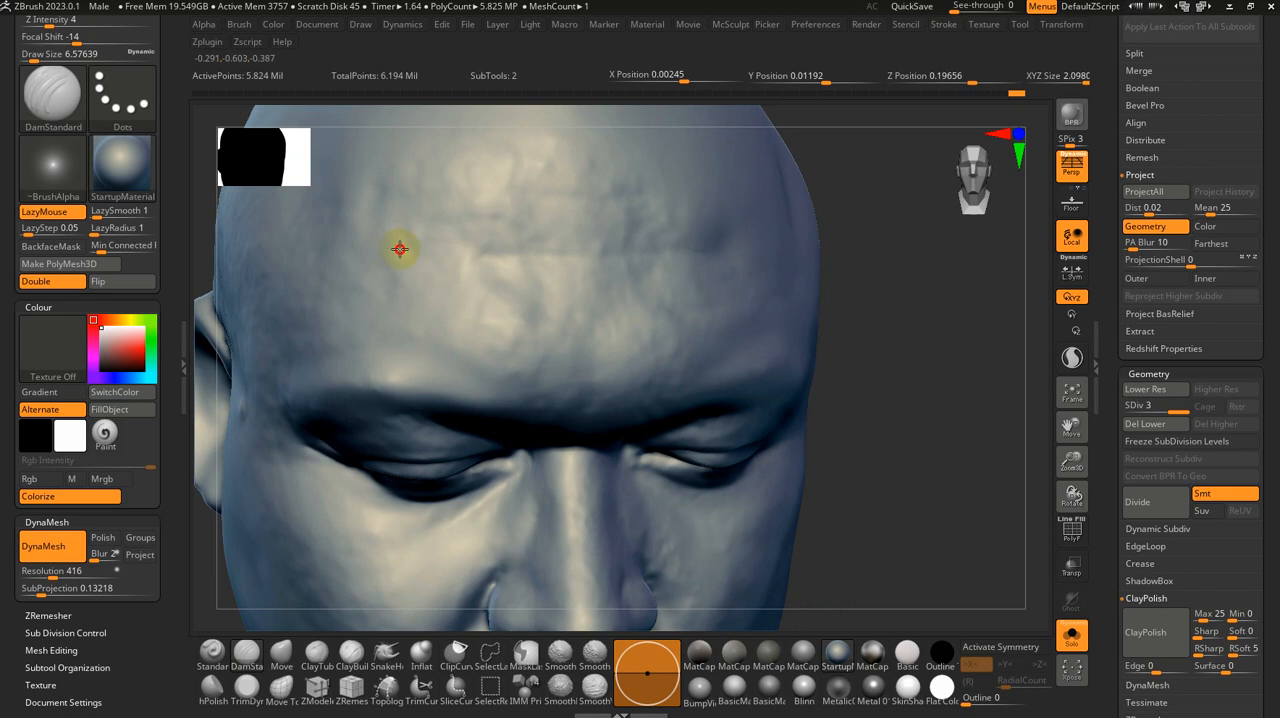
pyautogui.press('u')
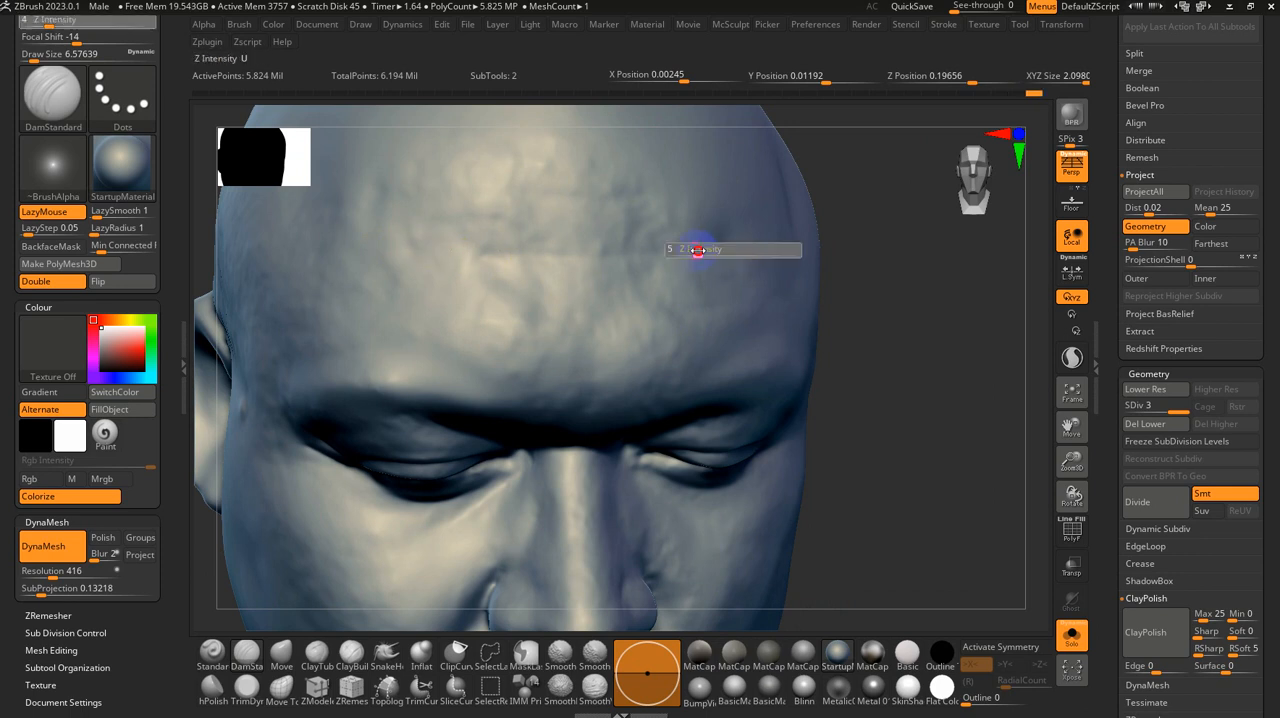
pyautogui.click(704, 249)
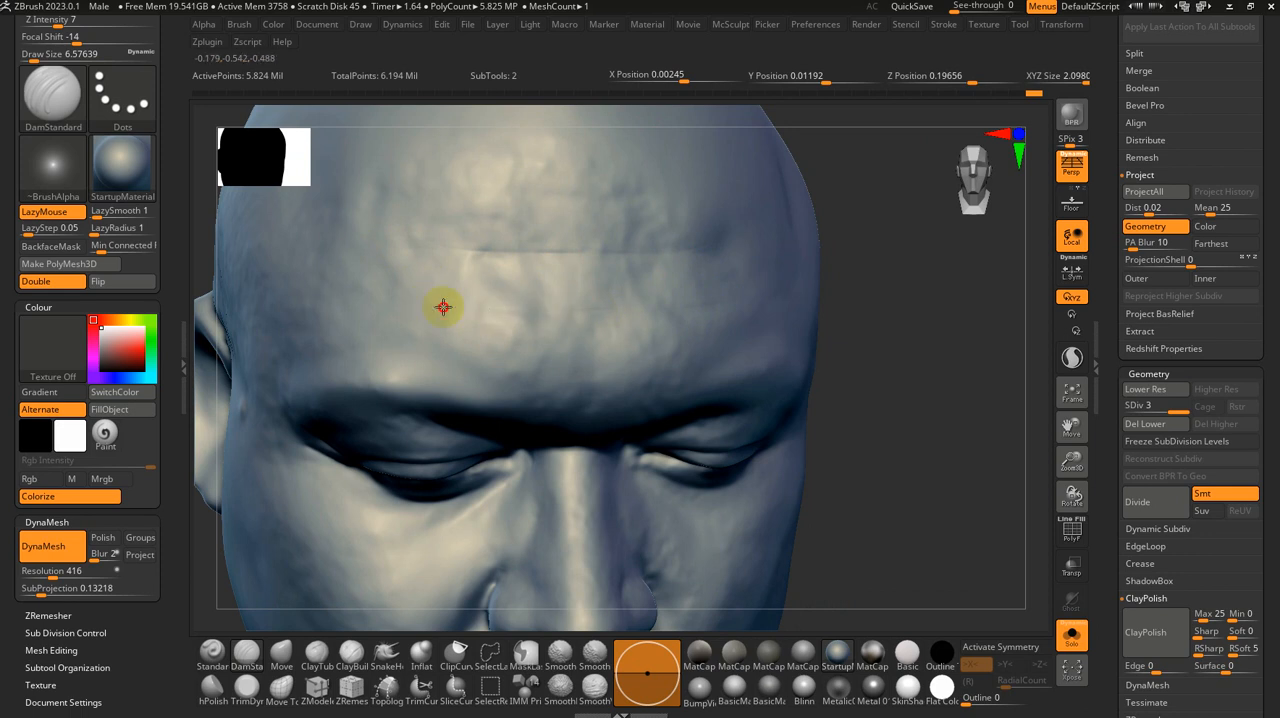
pyautogui.moveTo(502, 319); pyautogui.dragTo(700, 312)
pyautogui.moveTo(706, 308); pyautogui.dragTo(658, 315, button='right')
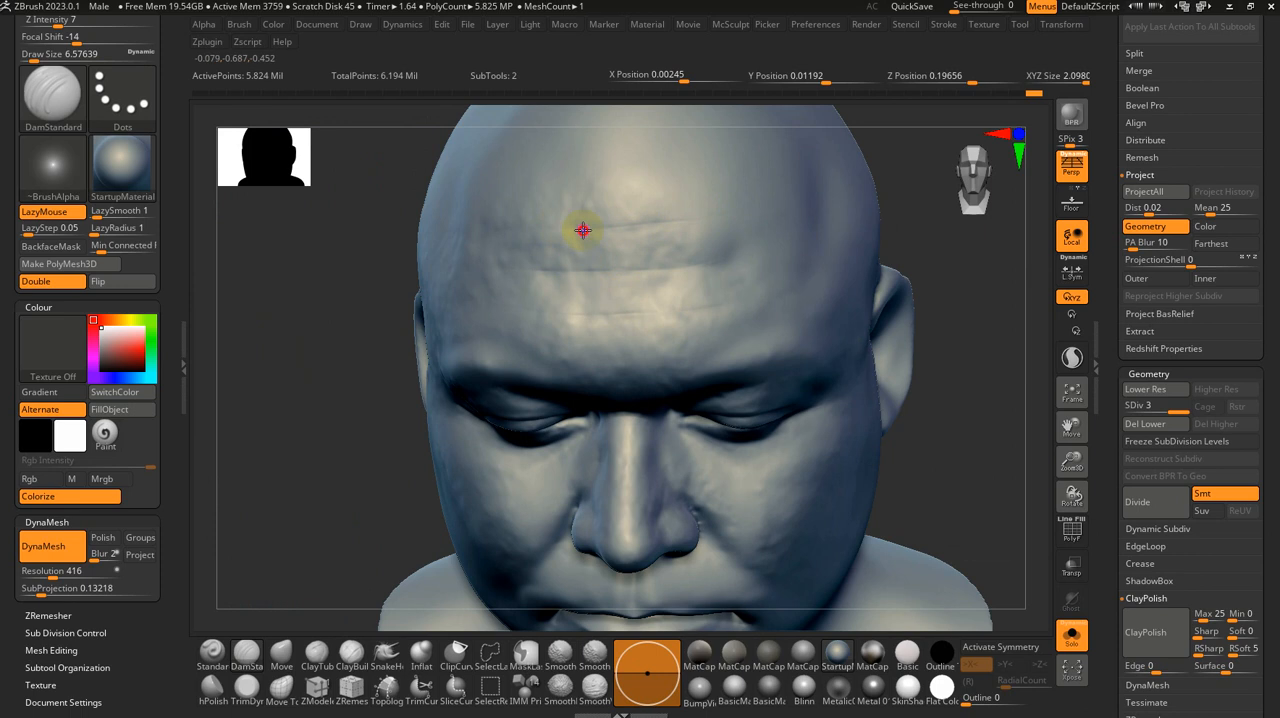
# Step: Soften the forehead wrinkles with Smooth Stronger at a size of about 59, reduced to about 33
pyautogui.press('shift')
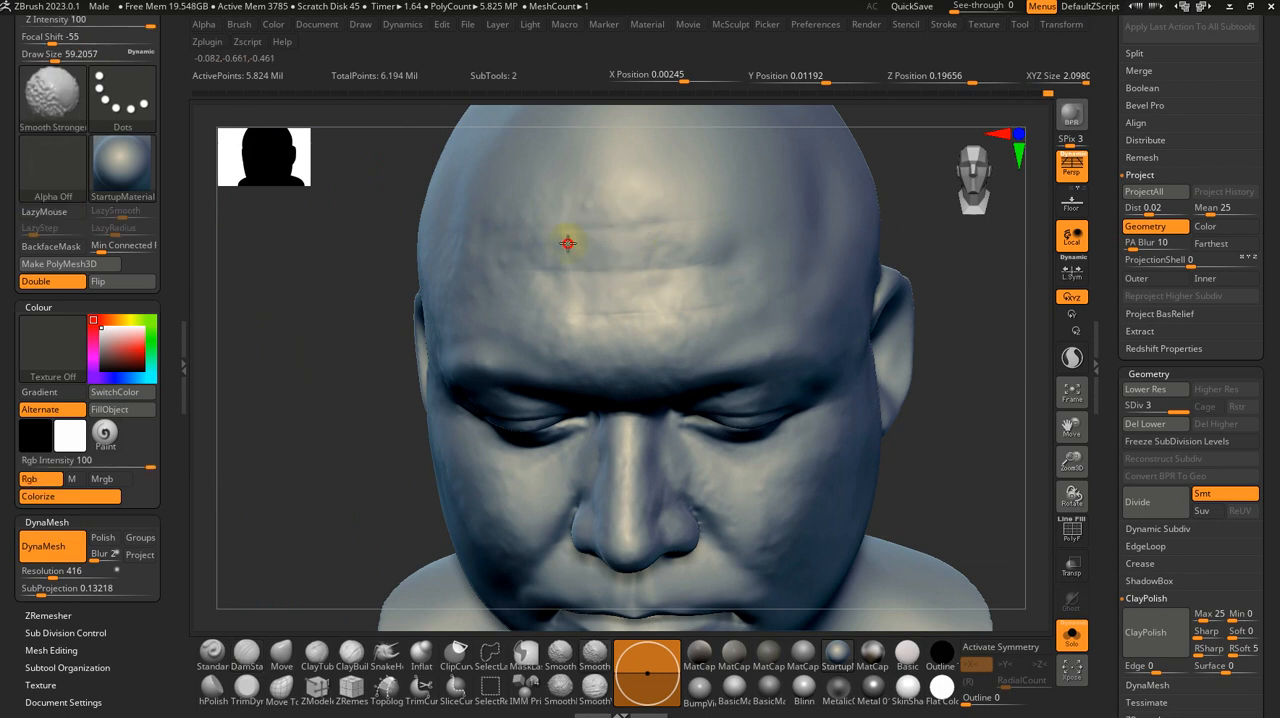
pyautogui.press('s')
pyautogui.moveTo(723, 308); pyautogui.dragTo(731, 308)
pyautogui.moveTo(731, 308)
pyautogui.keyDown('ctrl'); pyautogui.mouseDown(button='right')
pyautogui.moveTo(714, 380)
pyautogui.moveTo(634, 408)
pyautogui.mouseUp(button='right'); pyautogui.keyUp('ctrl')
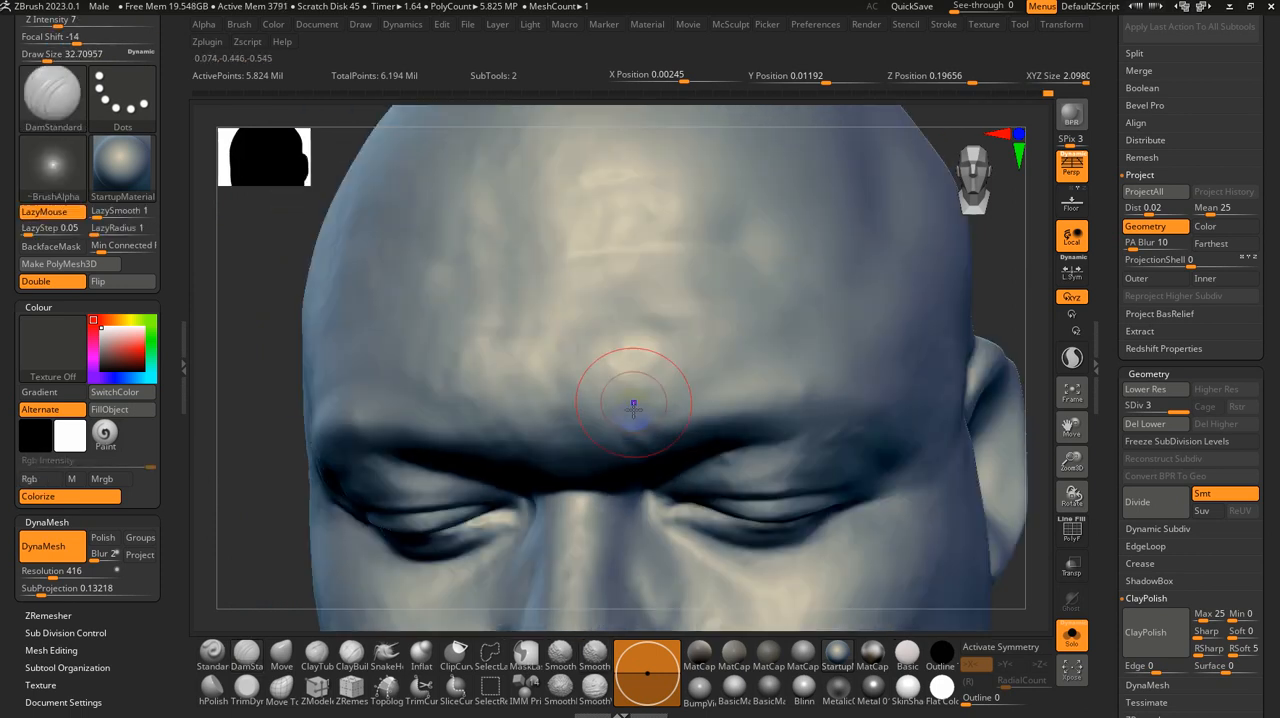
# Step: Set DamStandard to a size of about 10.5 and carve a faint vertical frown line between the eyebrows
pyautogui.press('s')
pyautogui.moveTo(632, 405); pyautogui.dragTo(621, 401)
pyautogui.moveTo(622, 401)
pyautogui.keyDown('ctrl'); pyautogui.mouseDown(button='right')
pyautogui.moveTo(631, 337)
pyautogui.moveTo(611, 397)
pyautogui.mouseUp(button='right'); pyautogui.keyUp('ctrl')
pyautogui.rightClick(577, 408)
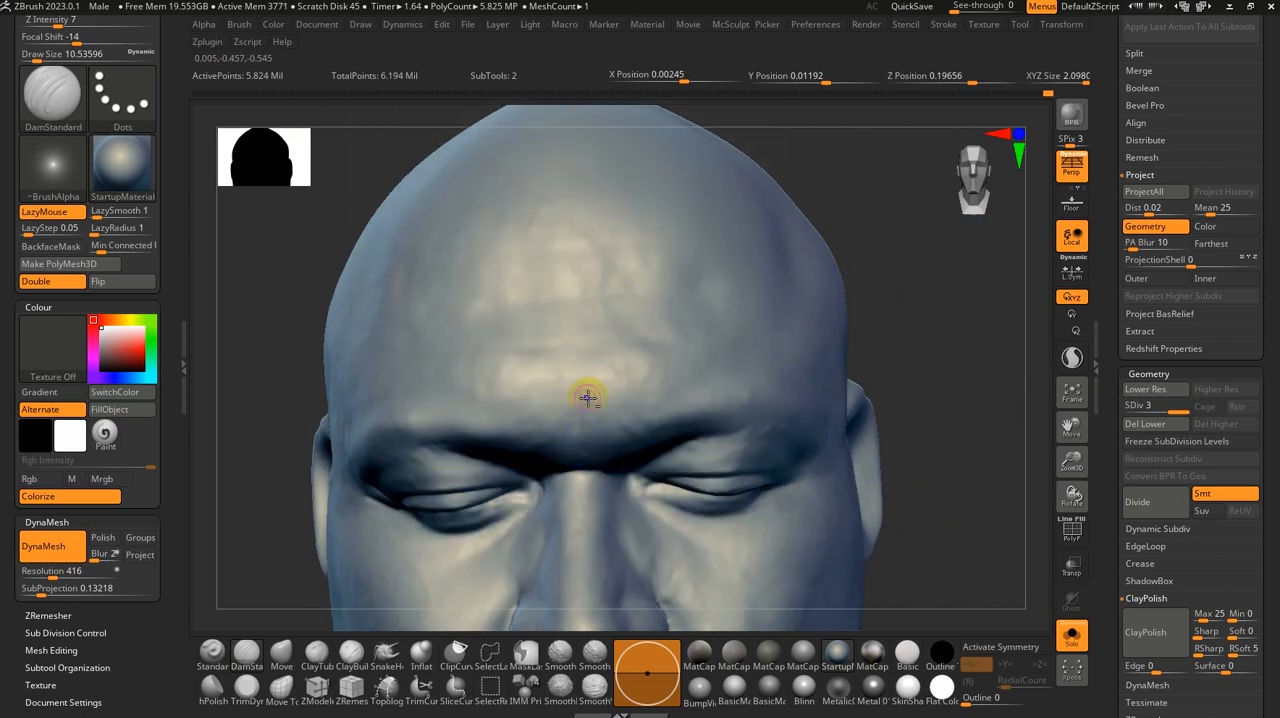
pyautogui.keyDown('alt'); pyautogui.moveTo(587, 398); pyautogui.dragTo(600, 409, button='right'); pyautogui.keyUp('alt')
# Step: Increase the brush size to about 14 and blend the frown line into the lower forehead with Smooth Stronger
pyautogui.press('s')
pyautogui.moveTo(600, 419); pyautogui.dragTo(589, 468)
pyautogui.moveTo(589, 468)
pyautogui.keyDown('shift'); pyautogui.mouseDown()
pyautogui.moveTo(592, 480)
pyautogui.moveTo(583, 417)
pyautogui.mouseUp(); pyautogui.keyUp('shift')
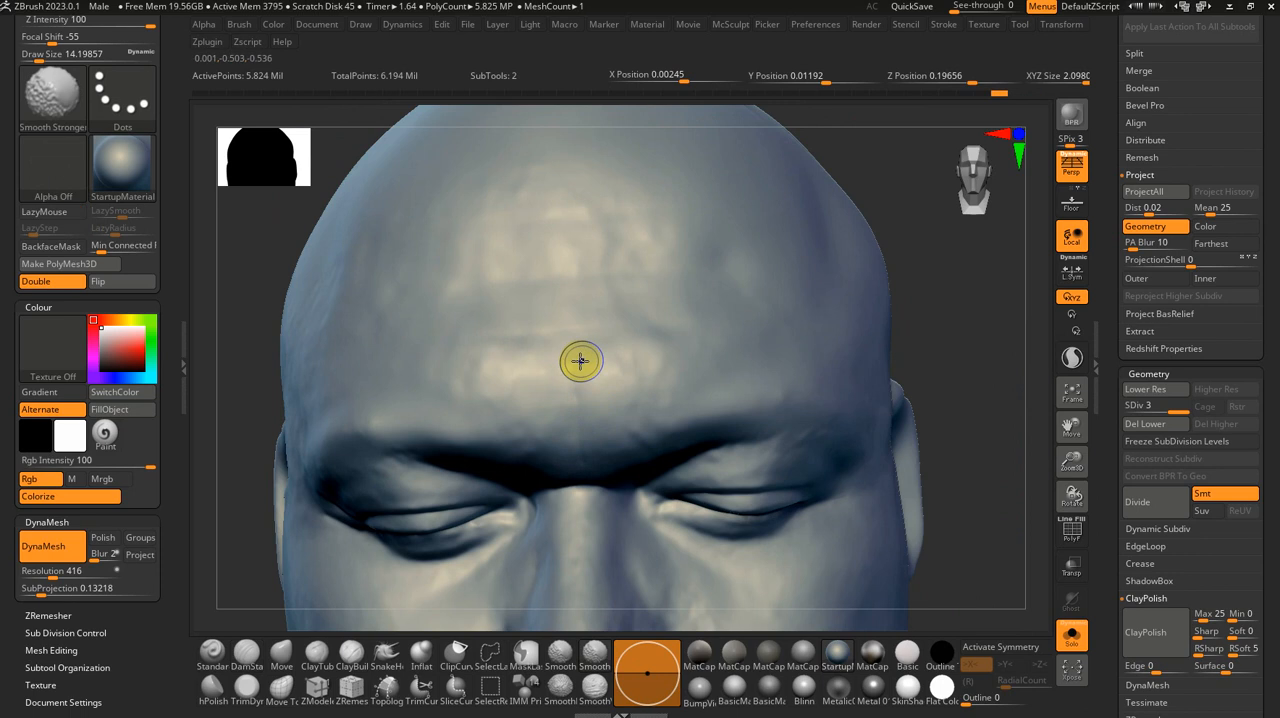
pyautogui.moveTo(581, 361); pyautogui.dragTo(587, 394, button='right')
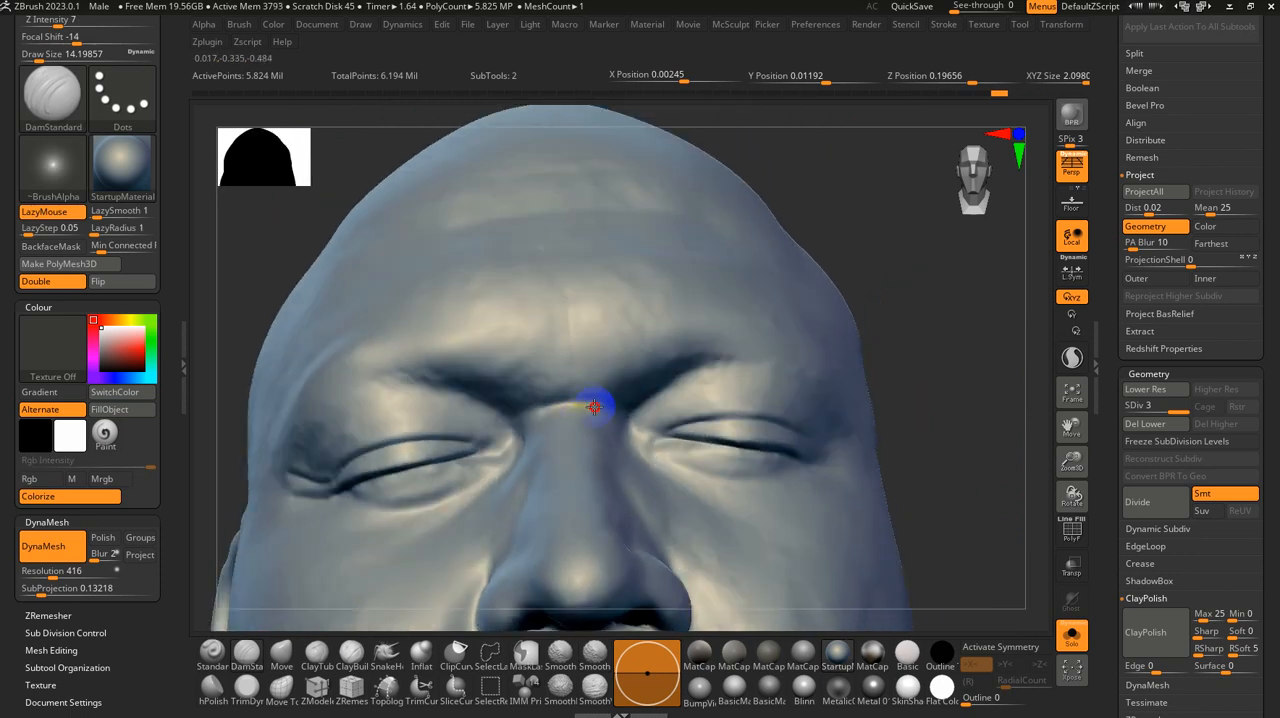
# Step: Carve the crease across the bridge of the nose with DamStandard, increasing the brush size to about 25
pyautogui.keyDown('shift'); pyautogui.moveTo(582, 401); pyautogui.dragTo(606, 414); pyautogui.keyUp('shift')
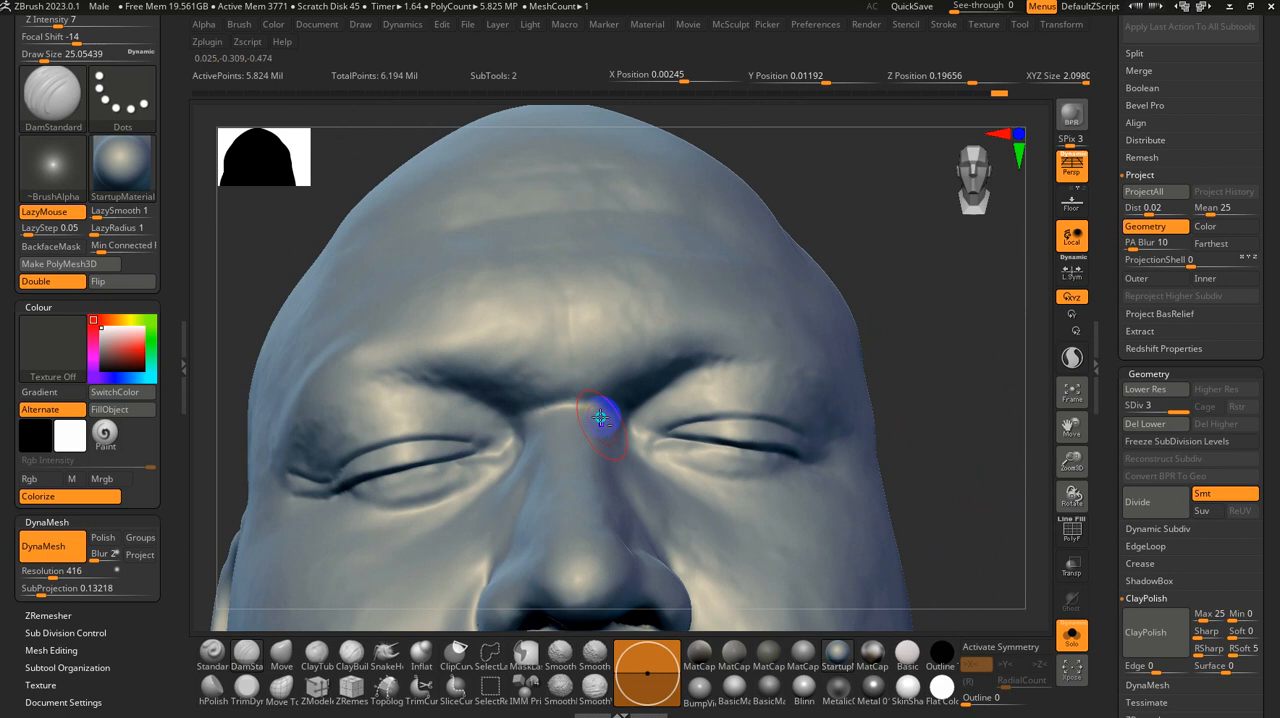
pyautogui.moveTo(606, 414)
pyautogui.mouseDown(button='right')
pyautogui.moveTo(594, 466)
pyautogui.moveTo(657, 334)
pyautogui.mouseUp(button='right')
pyautogui.press('f')
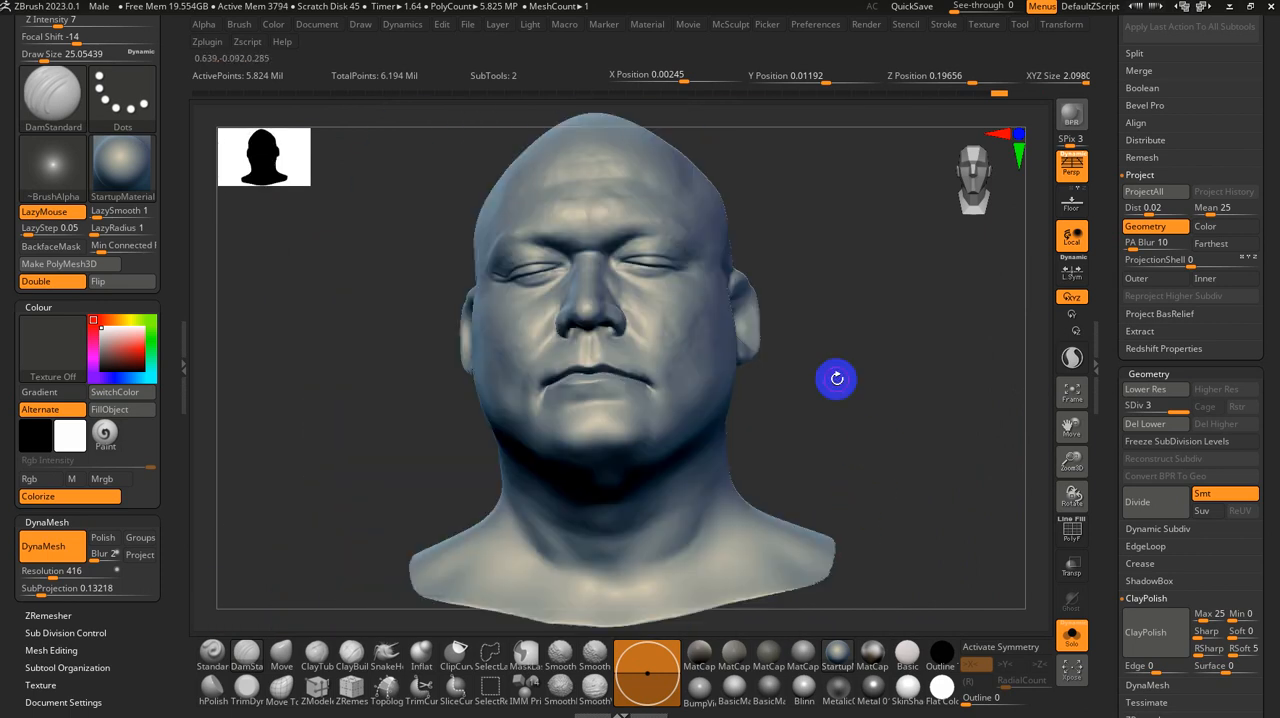
# Step: Set the brush size to about 59 and turn off Solo to show the scan over the head around the right ear
pyautogui.moveTo(837, 379)
pyautogui.keyDown('shift'); pyautogui.mouseDown(button='right')
pyautogui.moveTo(837, 446)
pyautogui.moveTo(820, 423)
pyautogui.mouseUp(button='right'); pyautogui.keyUp('shift')
pyautogui.press('s')
pyautogui.moveTo(820, 425); pyautogui.dragTo(832, 428)
pyautogui.moveTo(832, 428); pyautogui.dragTo(866, 435, button='right')
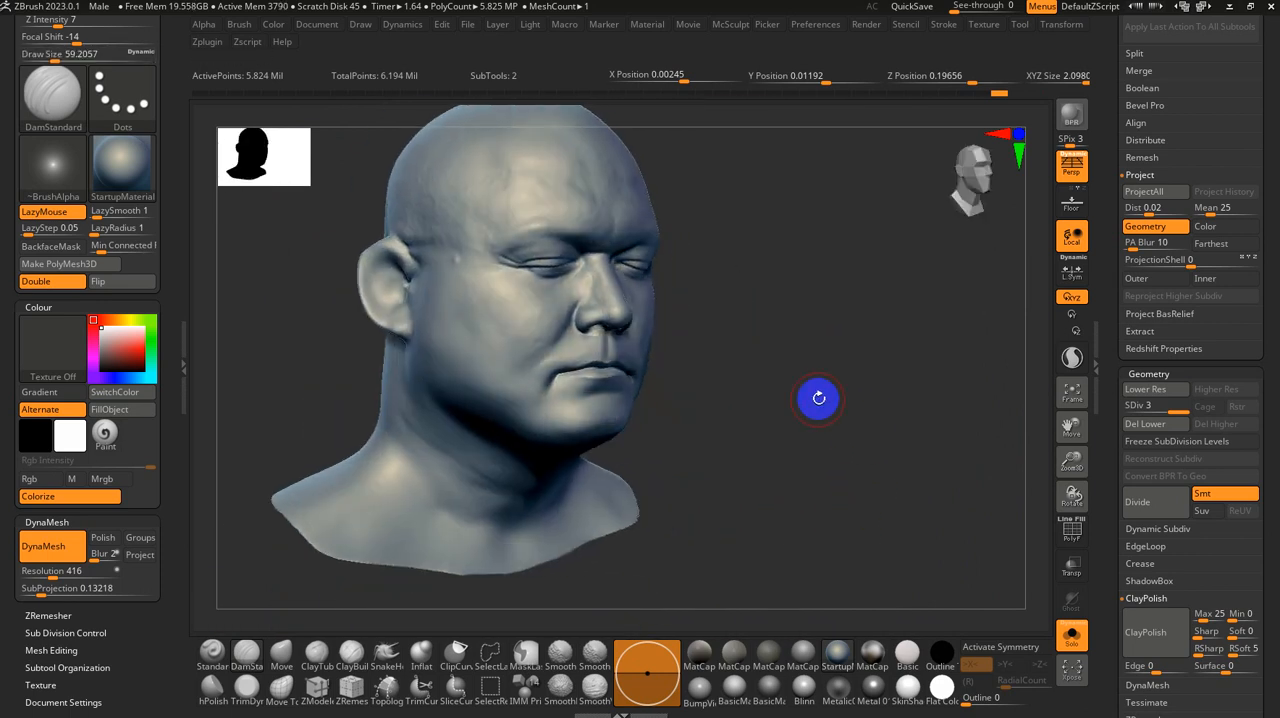
pyautogui.keyDown('alt'); pyautogui.moveTo(817, 397); pyautogui.dragTo(968, 503, button='right'); pyautogui.keyUp('alt')
pyautogui.click(1069, 638)
pyautogui.moveTo(754, 437); pyautogui.dragTo(803, 360, button='right')
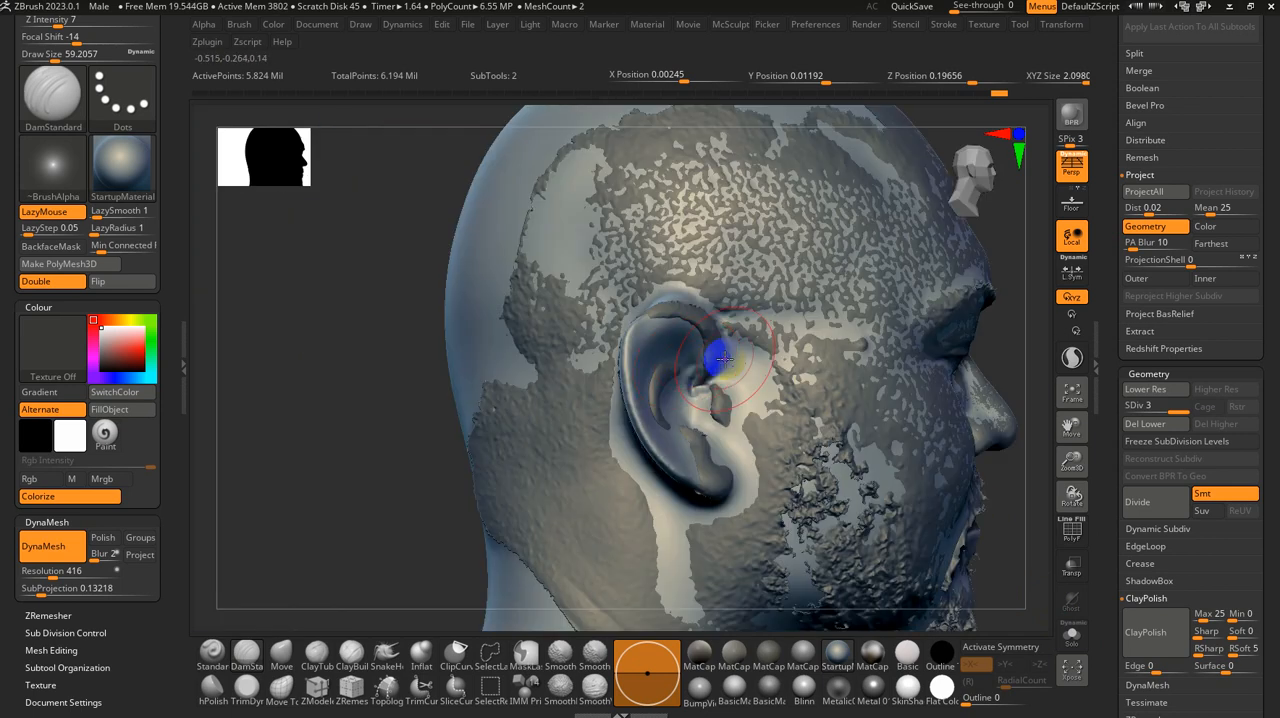
# Step: Reduce the brush size to about 31 and drop the head to subdivision level 1 for work behind the right ear
pyautogui.click(281, 655)
pyautogui.moveTo(643, 326)
pyautogui.mouseDown()
pyautogui.moveTo(666, 323)
pyautogui.moveTo(621, 332)
pyautogui.moveTo(689, 331)
pyautogui.mouseUp()
pyautogui.moveTo(704, 361); pyautogui.dragTo(810, 352, button='right')
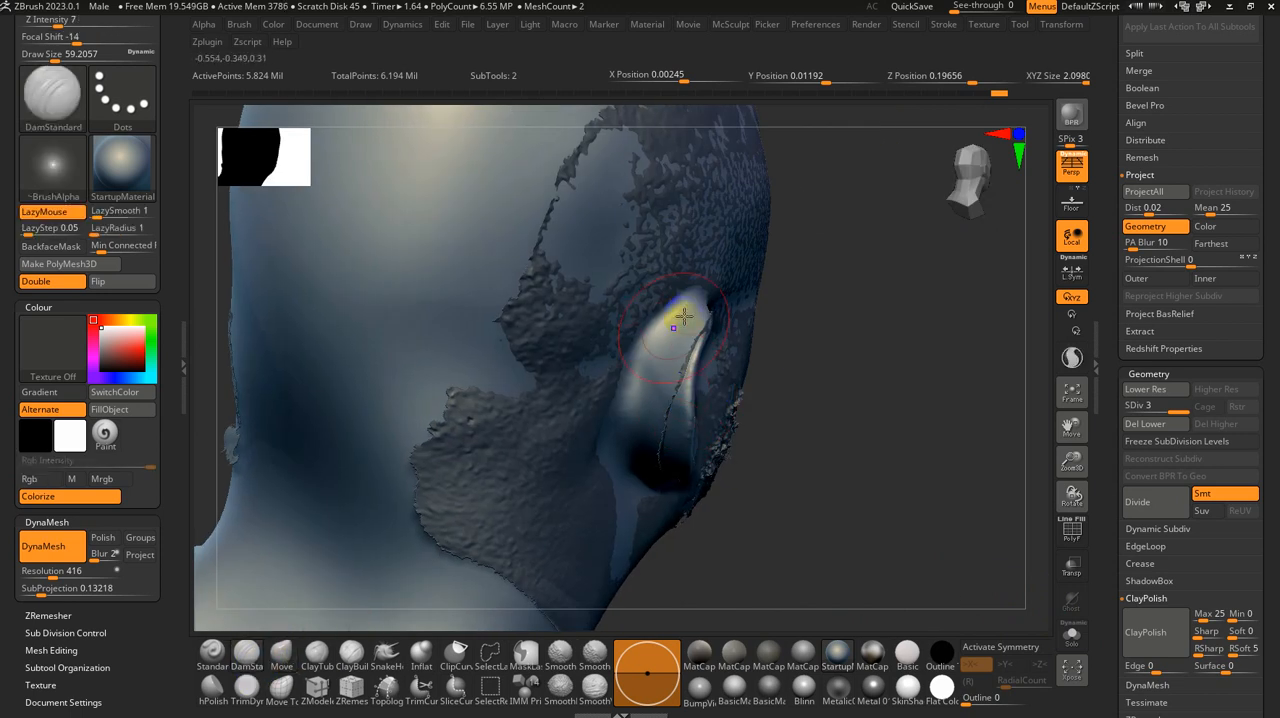
pyautogui.press('s')
pyautogui.click(677, 306)
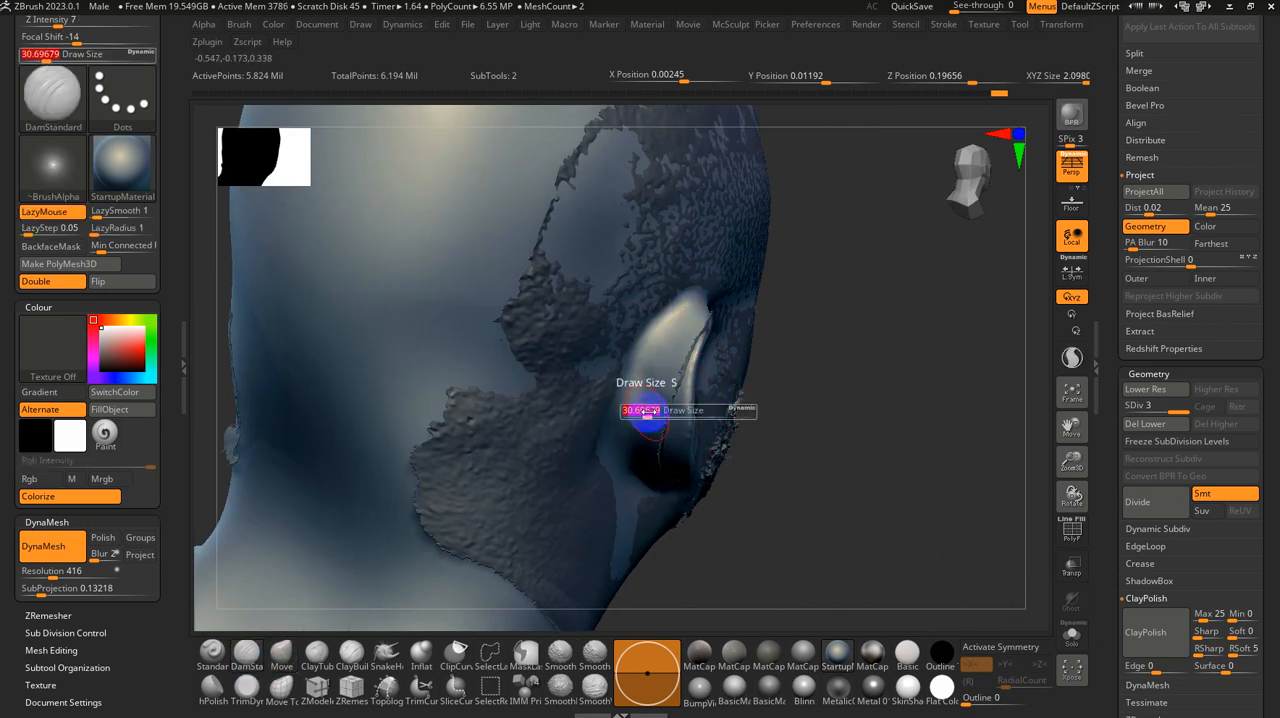
pyautogui.hotkey('shift', 'd')
pyautogui.hotkey('shift', 'd')
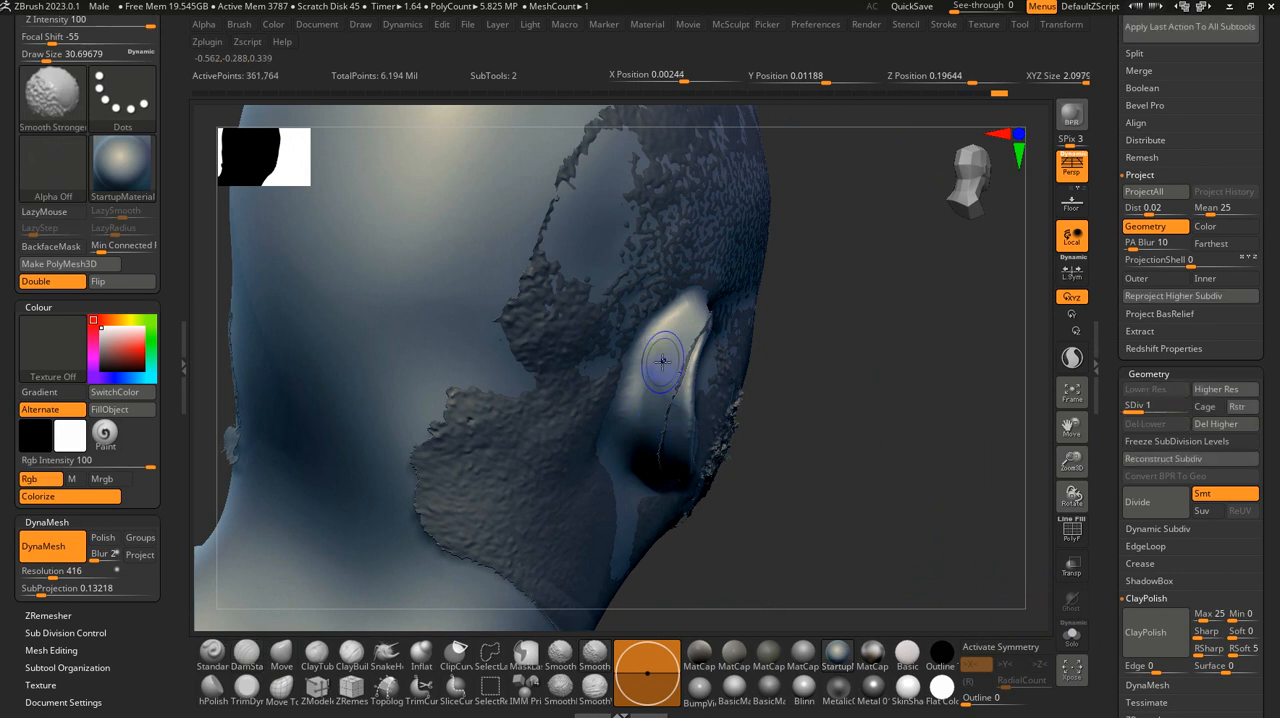
# Step: Increase the brush size to about 49 and smooth the upper back of the right ear with Smooth Stronger
pyautogui.press('s')
pyautogui.click(668, 362)
pyautogui.moveTo(785, 342); pyautogui.dragTo(723, 357)
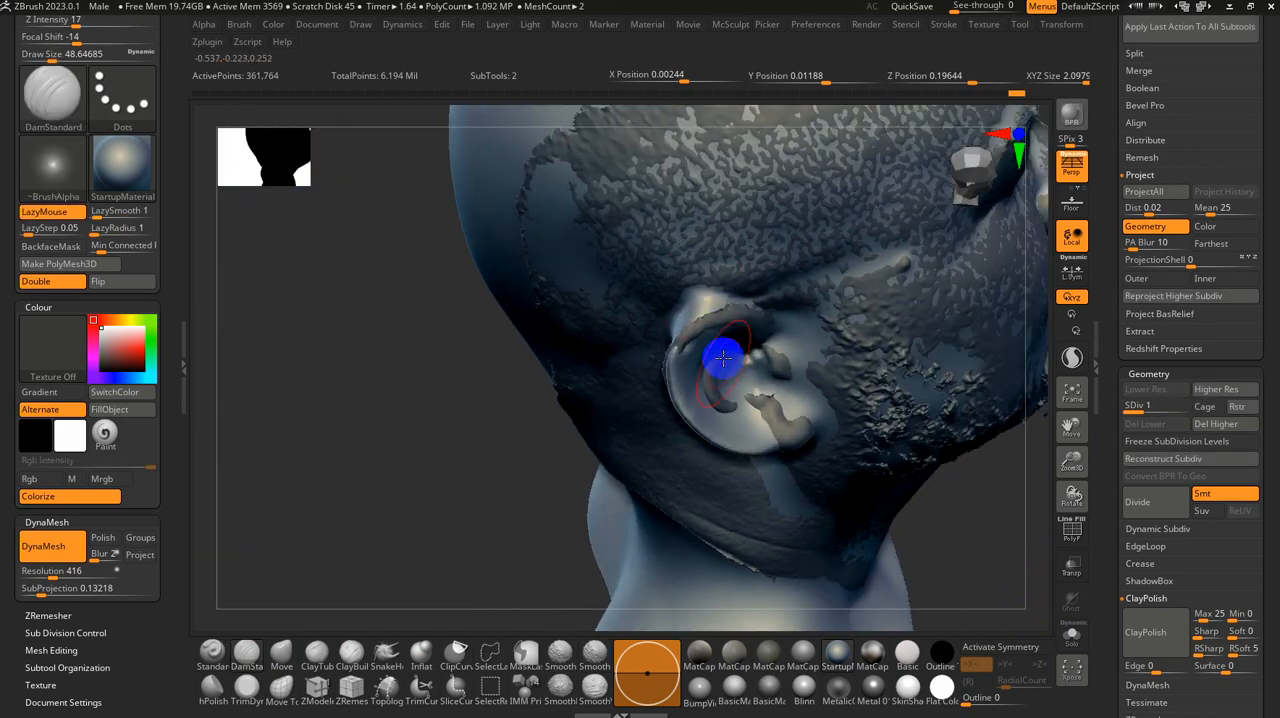
pyautogui.moveTo(712, 290); pyautogui.dragTo(672, 303)
pyautogui.press('shift')
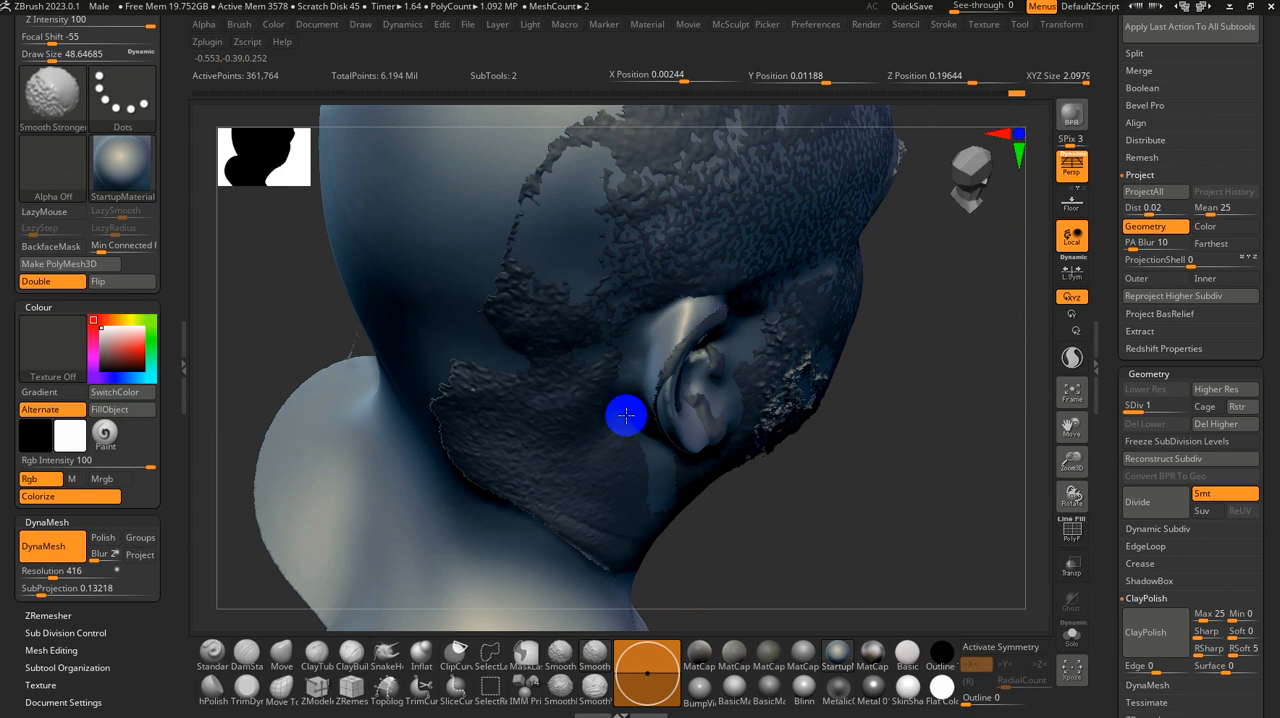
# Step: Define the crease behind the right ear with DamStandard and smooth the transition to the head
pyautogui.moveTo(838, 430); pyautogui.dragTo(893, 408)
pyautogui.moveTo(674, 360); pyautogui.dragTo(648, 414)
pyautogui.moveTo(865, 423)
pyautogui.mouseDown()
pyautogui.moveTo(811, 403)
pyautogui.moveTo(817, 389)
pyautogui.mouseUp()
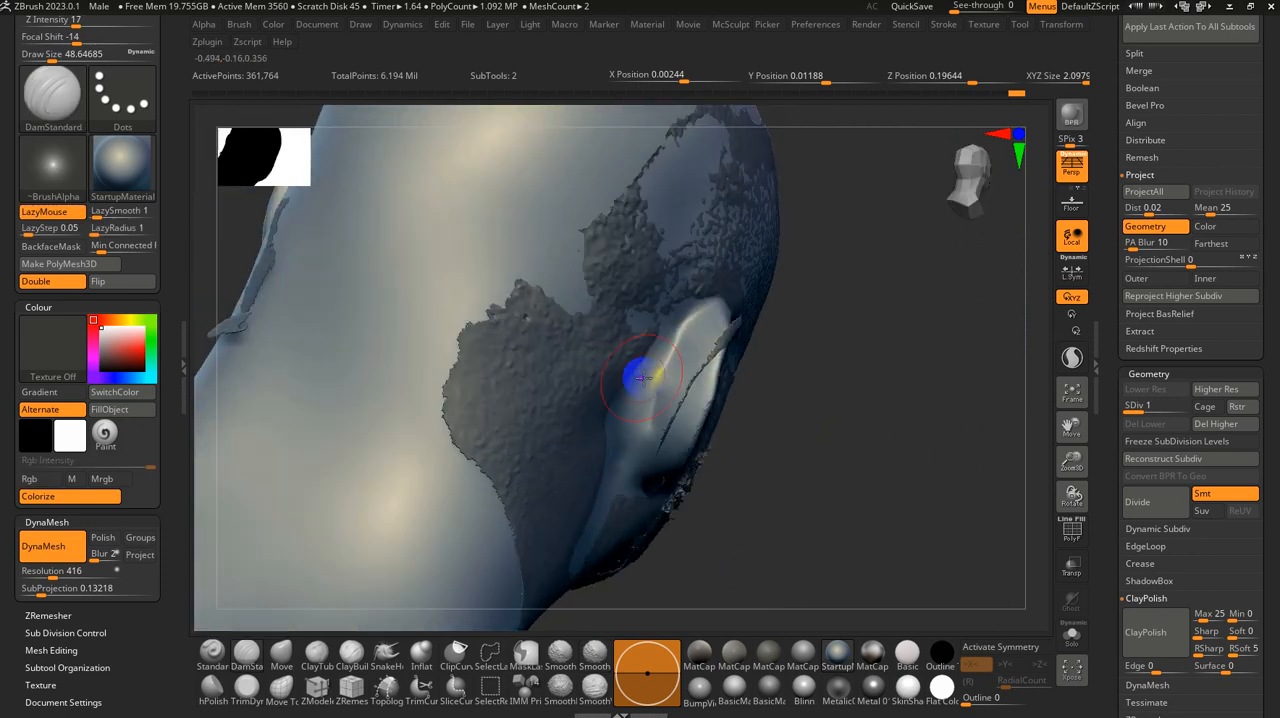
pyautogui.press('shift')
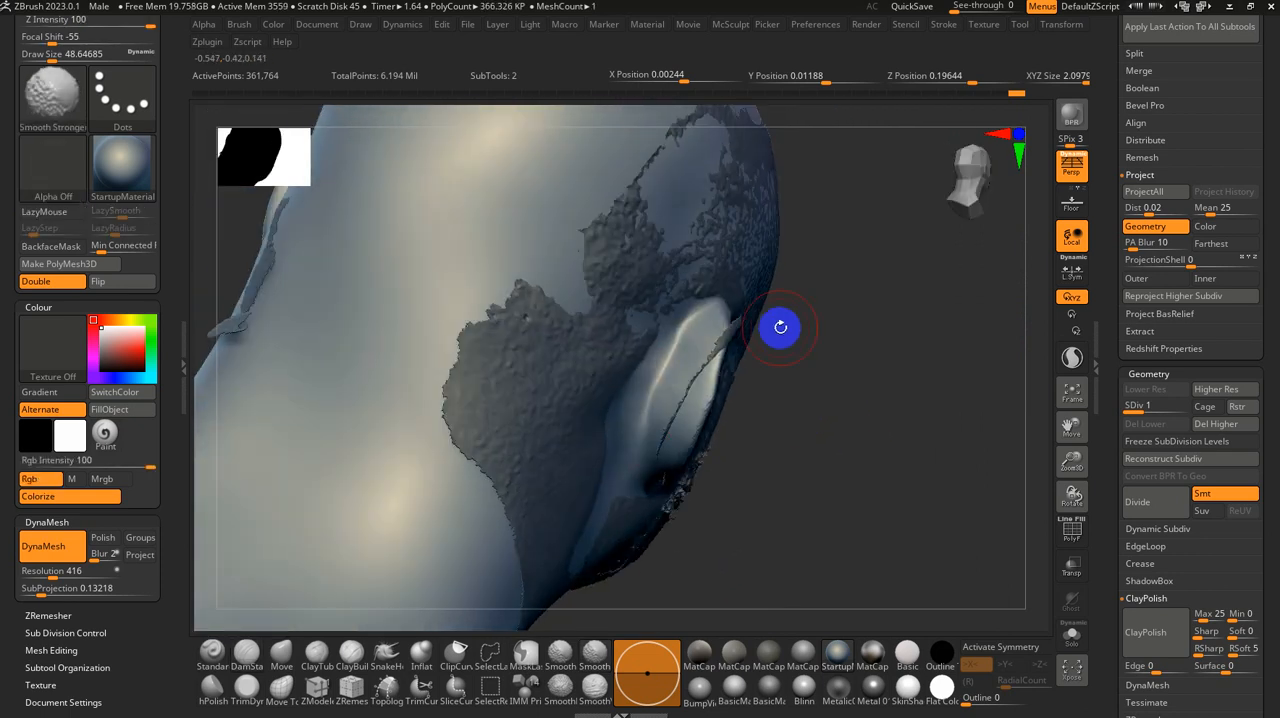
pyautogui.moveTo(889, 371); pyautogui.dragTo(731, 316)
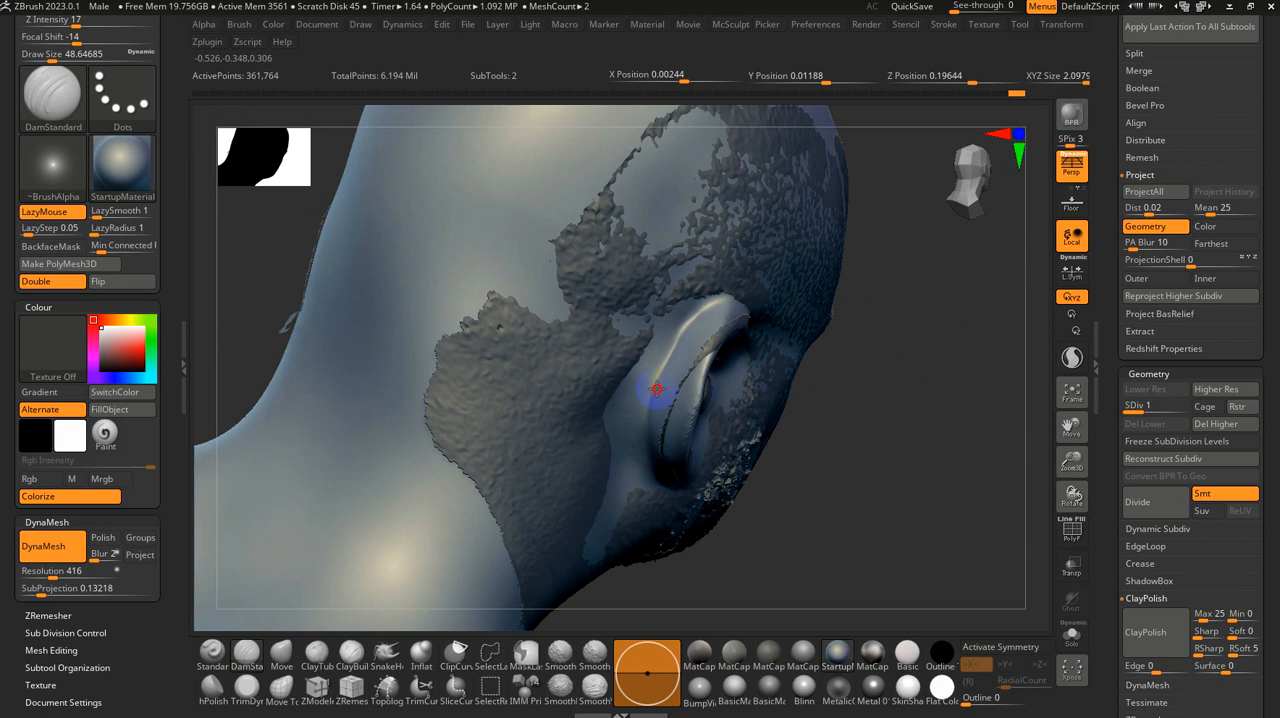
pyautogui.keyDown('shift'); pyautogui.moveTo(656, 389); pyautogui.dragTo(651, 400); pyautogui.keyUp('shift')
pyautogui.moveTo(1036, 405); pyautogui.dragTo(890, 399)
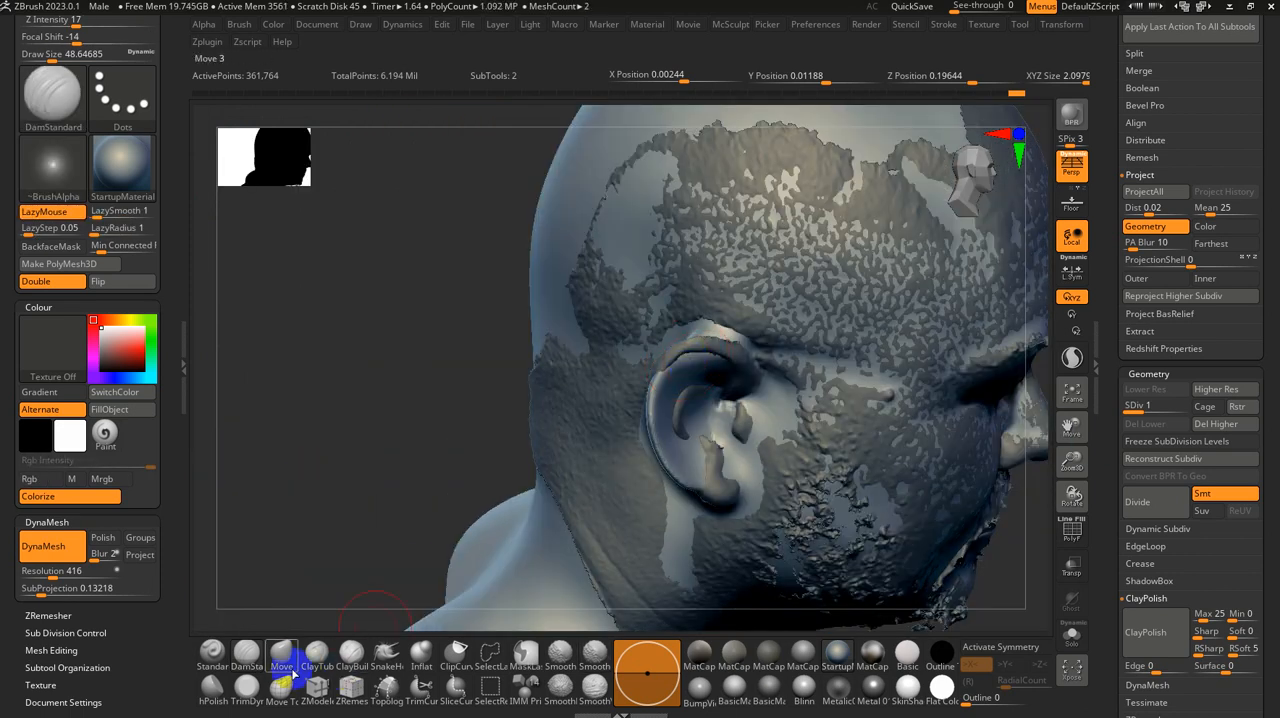
# Step: Adjust the top of the right ear to the scan using the Move brush at a size of about 74
pyautogui.click(282, 655)
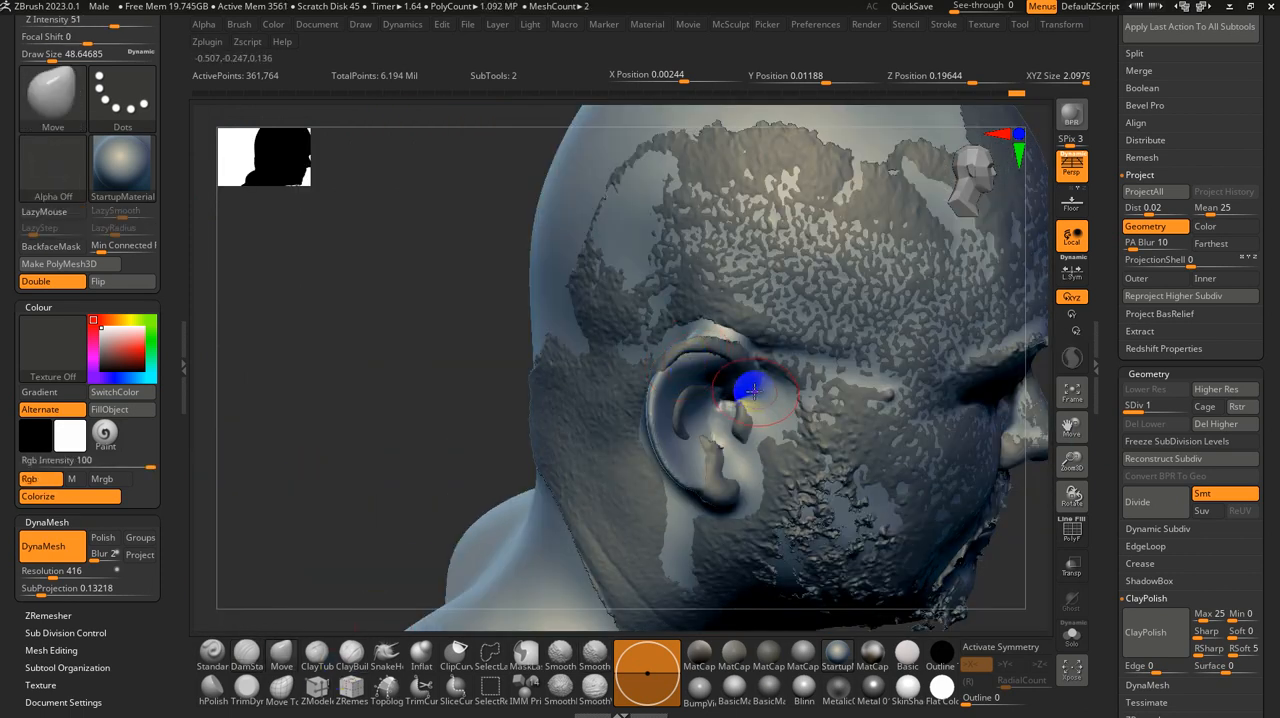
pyautogui.press('s')
pyautogui.moveTo(735, 374); pyautogui.dragTo(731, 362)
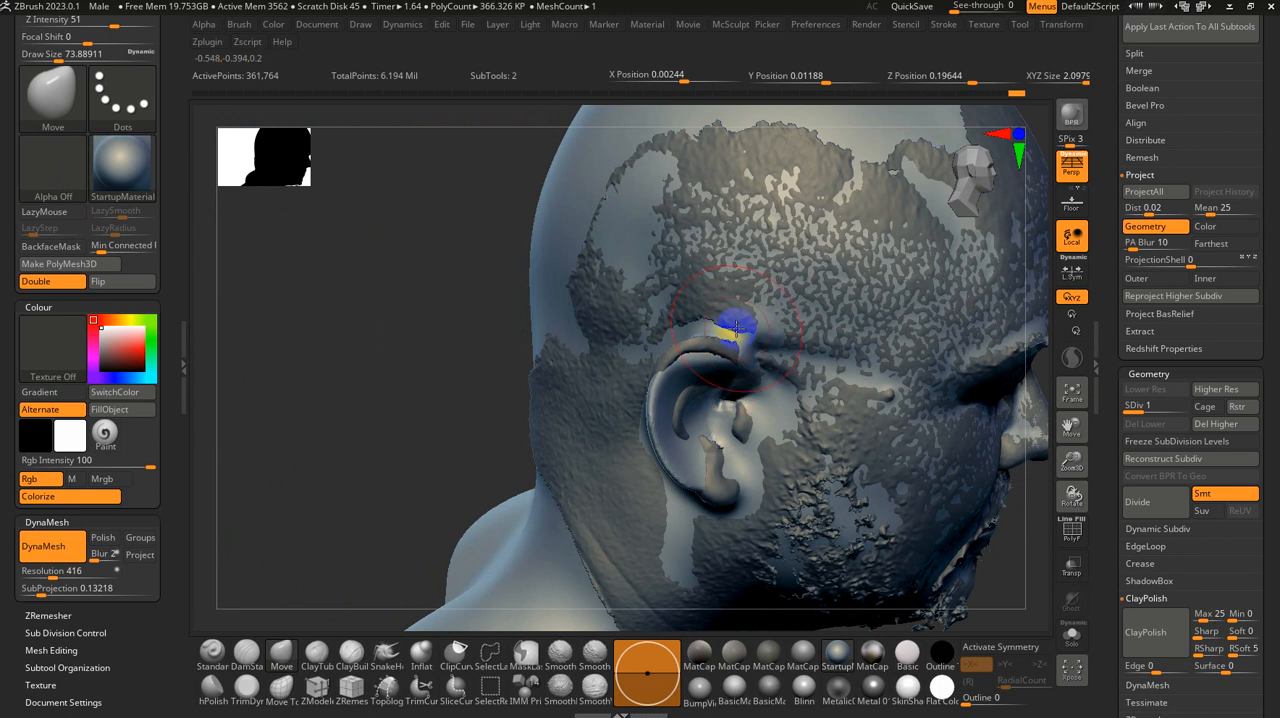
pyautogui.moveTo(705, 404)
pyautogui.mouseDown(button='right')
pyautogui.moveTo(697, 386)
pyautogui.moveTo(739, 362)
pyautogui.mouseUp(button='right')
pyautogui.moveTo(737, 337); pyautogui.dragTo(737, 358)
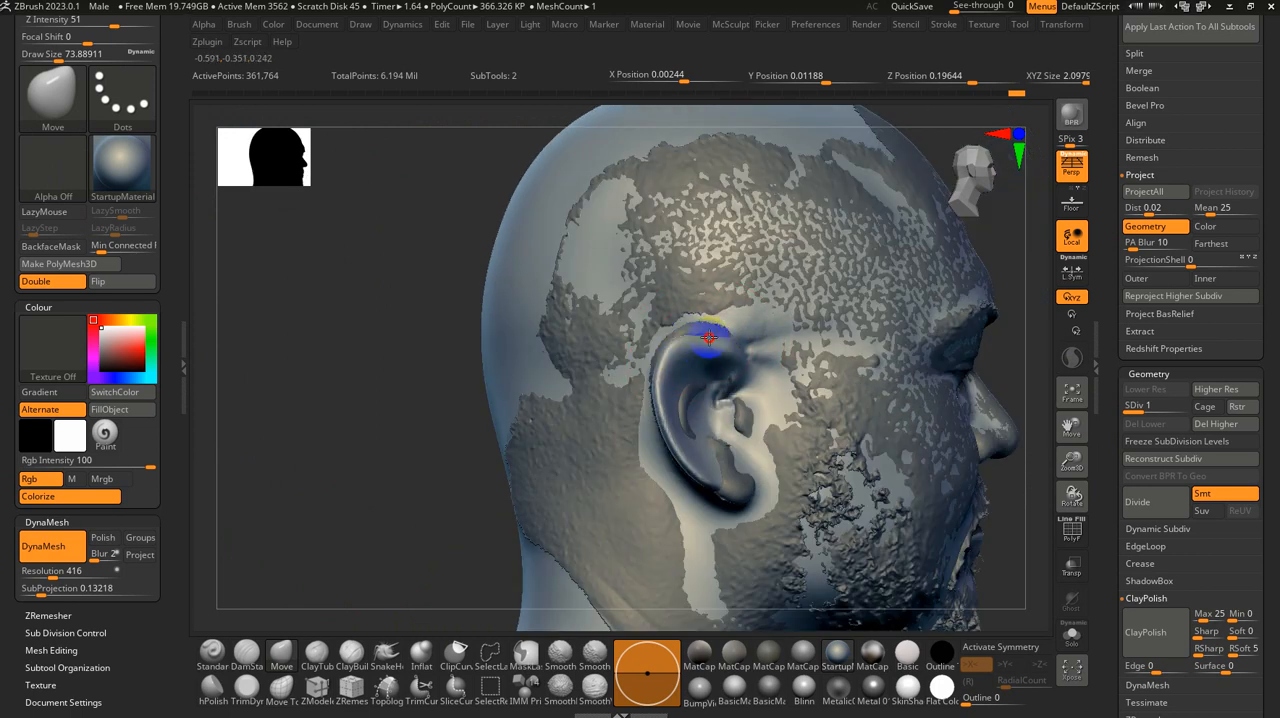
# Step: Reshape the outer rim and lower back edge of the right ear with the Move brush
pyautogui.moveTo(722, 394); pyautogui.dragTo(681, 397, button='right')
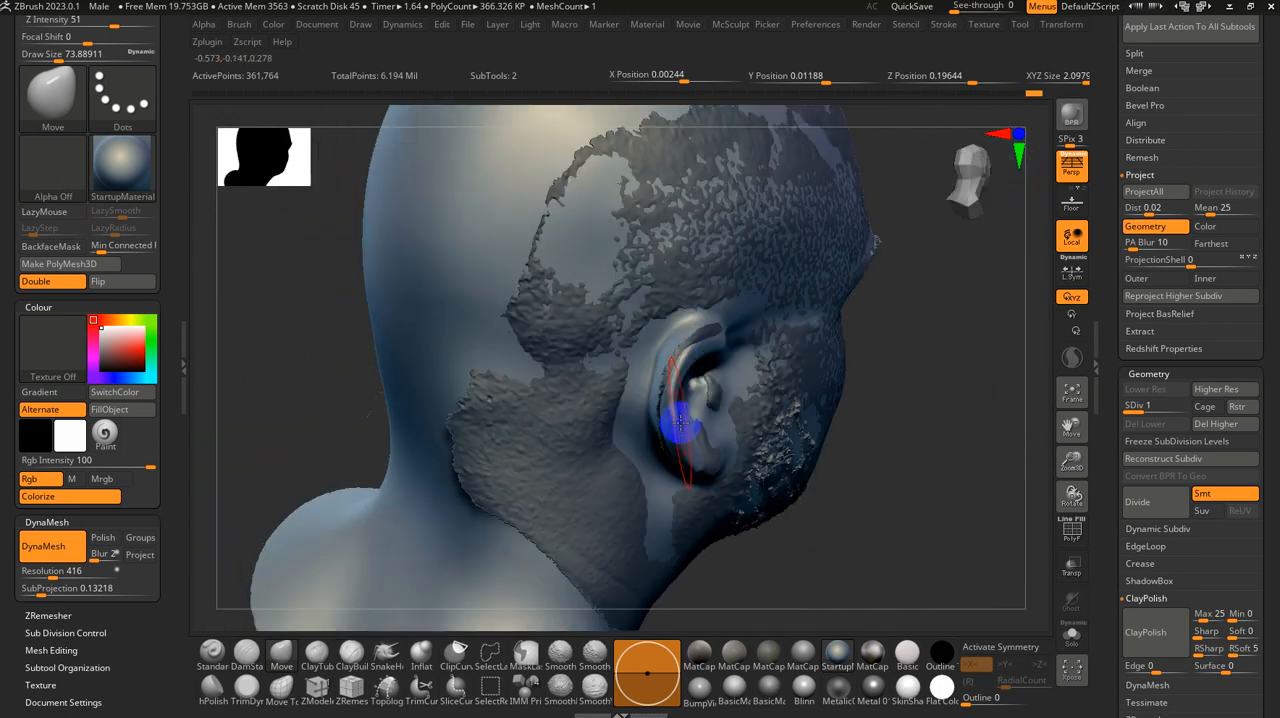
pyautogui.moveTo(679, 424)
pyautogui.mouseDown()
pyautogui.moveTo(660, 418)
pyautogui.moveTo(684, 355)
pyautogui.mouseUp()
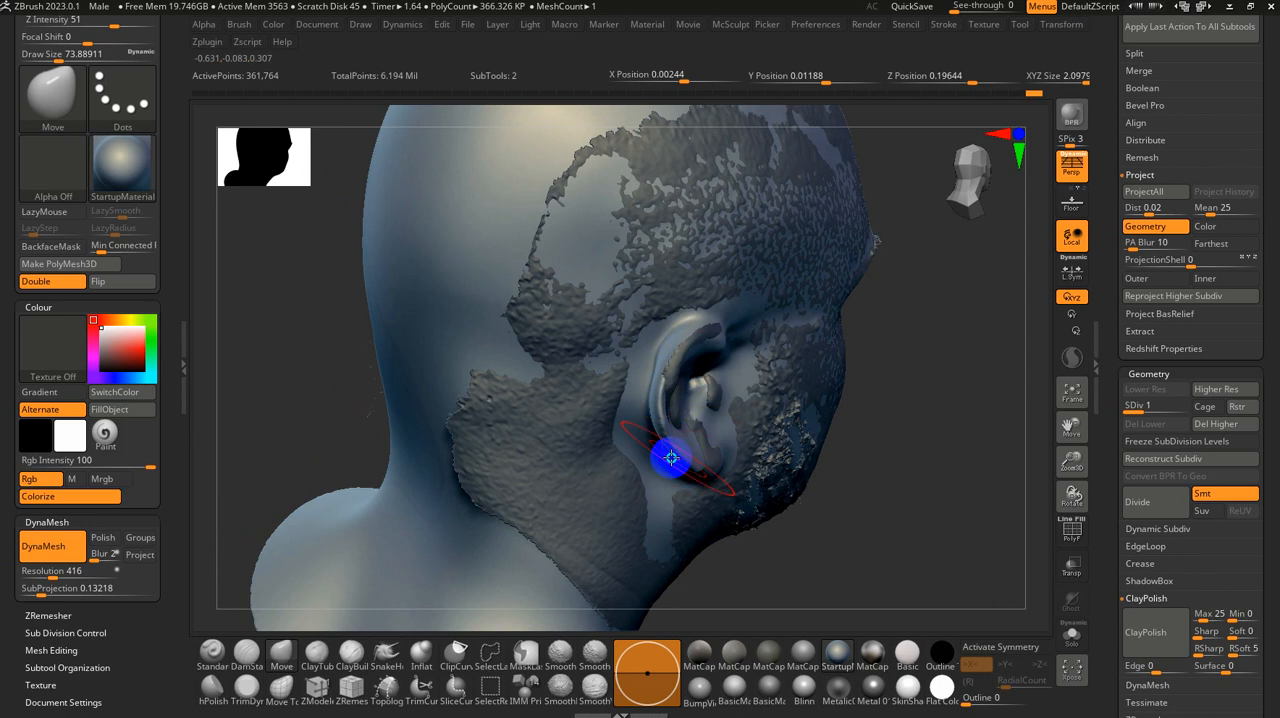
pyautogui.moveTo(671, 457); pyautogui.dragTo(660, 428, button='right')
pyautogui.moveTo(648, 388); pyautogui.dragTo(659, 364)
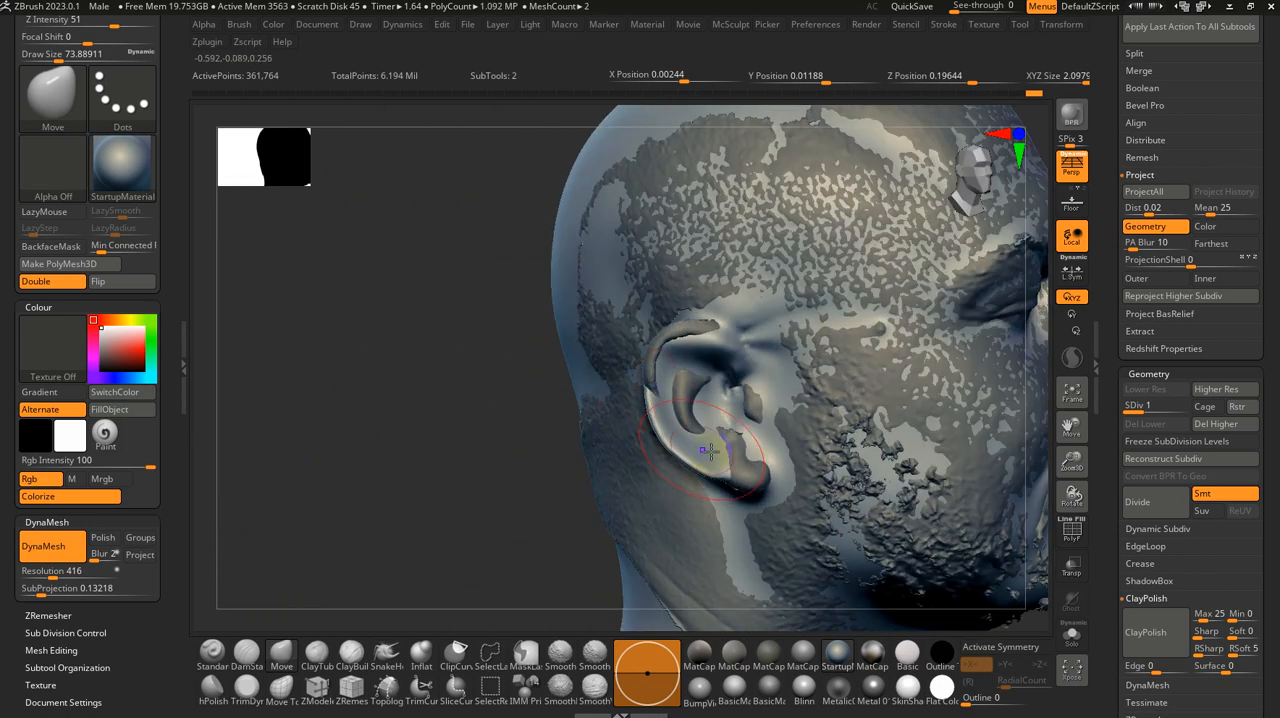
# Step: Reposition the right earlobe and lower ear rim against the scan, reducing the Move brush size to about 68
pyautogui.moveTo(710, 452)
pyautogui.mouseDown()
pyautogui.moveTo(772, 500)
pyautogui.moveTo(747, 451)
pyautogui.moveTo(741, 465)
pyautogui.moveTo(699, 456)
pyautogui.moveTo(684, 411)
pyautogui.moveTo(676, 438)
pyautogui.mouseUp()
pyautogui.press('s')
pyautogui.moveTo(731, 480)
pyautogui.mouseDown(button='right')
pyautogui.moveTo(786, 443)
pyautogui.moveTo(751, 477)
pyautogui.mouseUp(button='right')
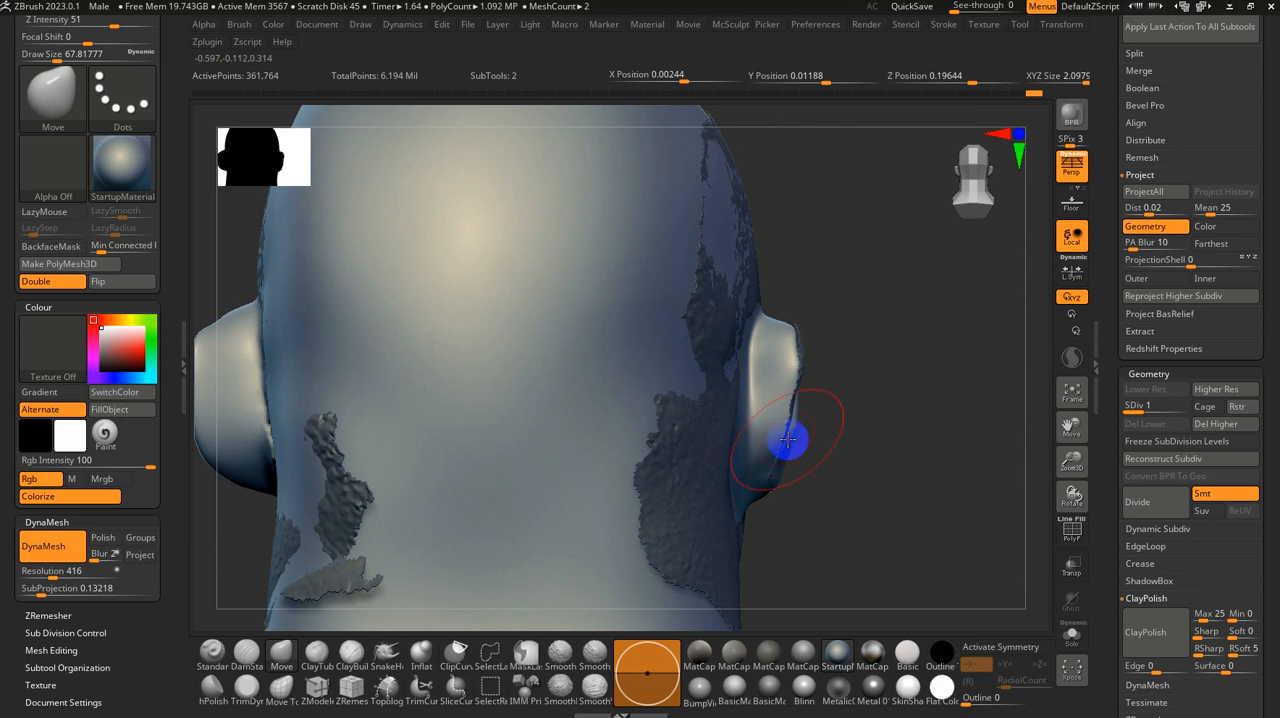
pyautogui.moveTo(785, 456)
pyautogui.mouseDown(button='right')
pyautogui.moveTo(771, 486)
pyautogui.moveTo(780, 466)
pyautogui.moveTo(808, 466)
pyautogui.mouseUp(button='right')
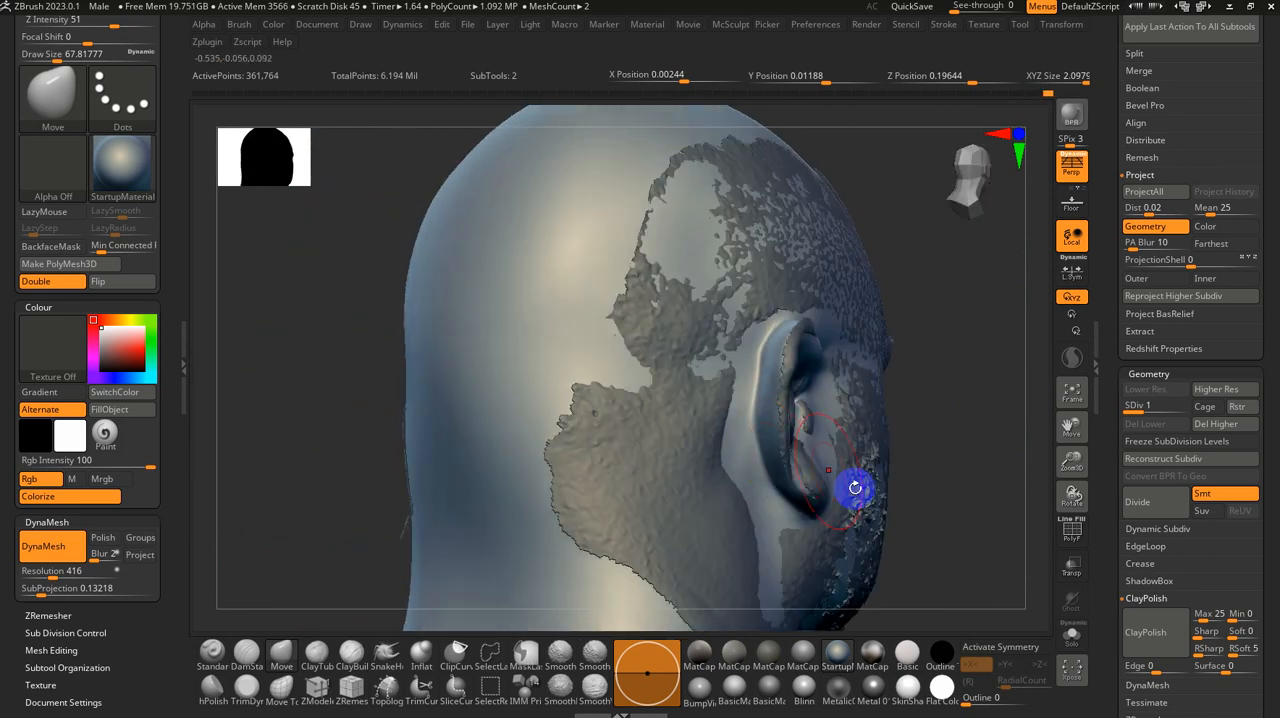
# Step: Carve along the back of the right ear with DamStandard, enabling BackfaceMask and reducing the brush size to about 33
pyautogui.click(246, 654)
pyautogui.moveTo(277, 626); pyautogui.dragTo(437, 400, button='right')
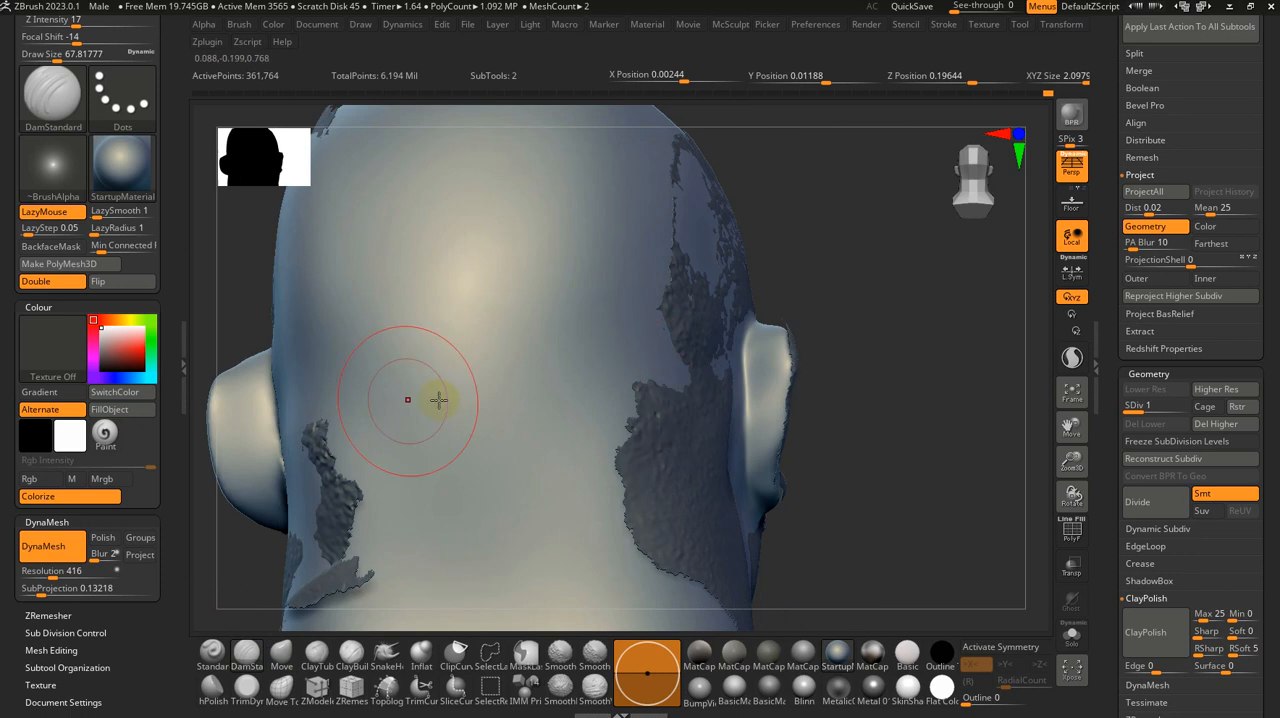
pyautogui.moveTo(760, 356); pyautogui.dragTo(763, 487)
pyautogui.hotkey('ctrl', 'z')
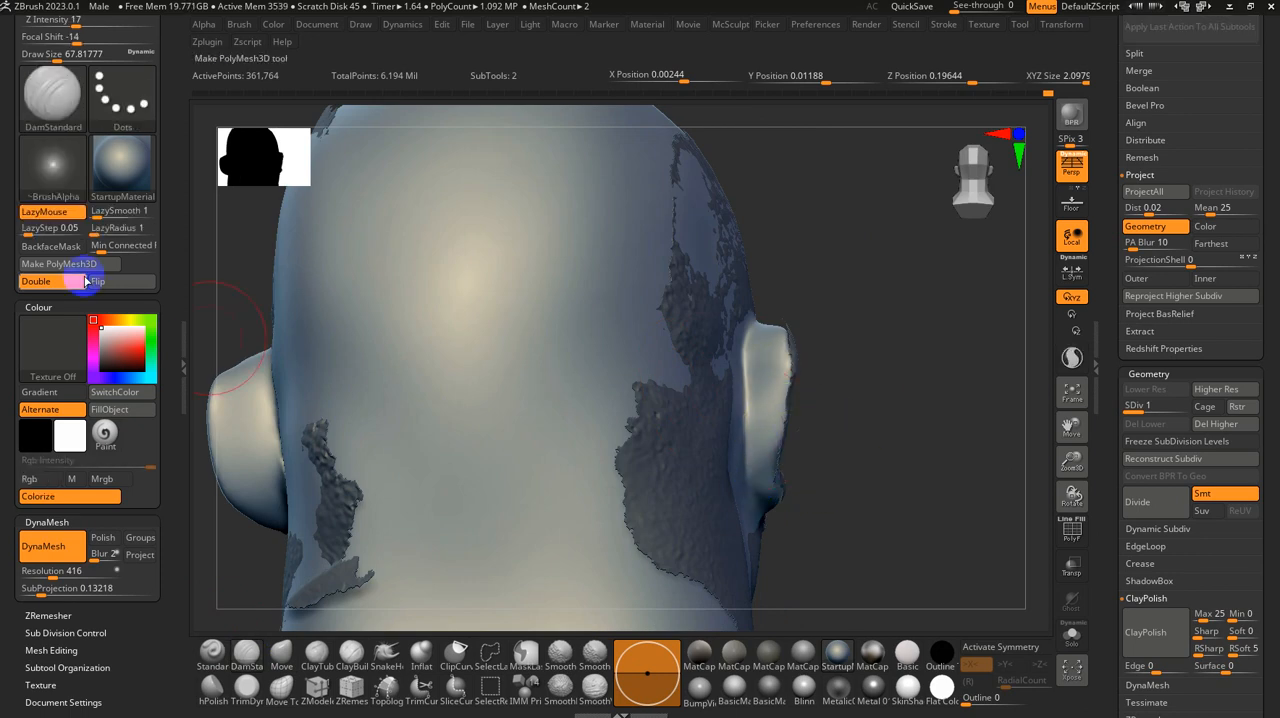
pyautogui.click(34, 252)
pyautogui.press('s')
pyautogui.moveTo(851, 389)
pyautogui.mouseDown()
pyautogui.moveTo(790, 383)
pyautogui.moveTo(759, 507)
pyautogui.mouseUp()
pyautogui.press('s')
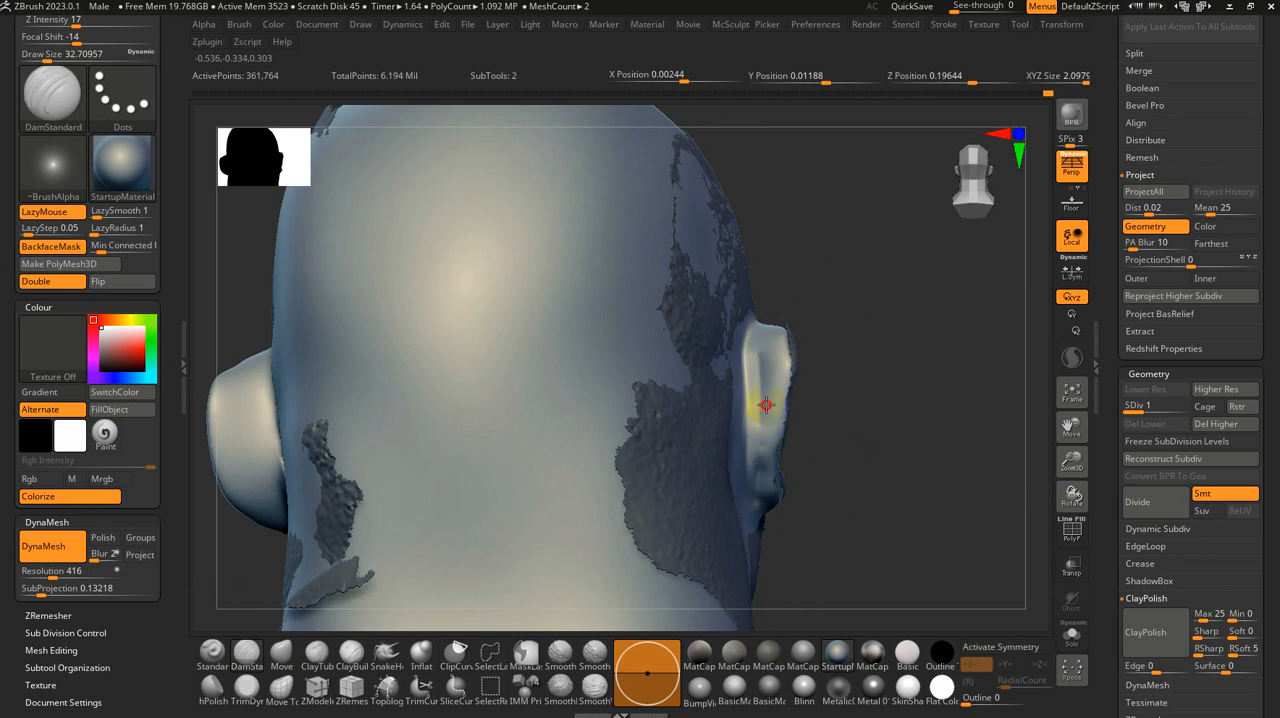
# Step: Carve the groove under the upper rim of the right ear with DamStandard and smooth the surrounding folds
pyautogui.moveTo(890, 438); pyautogui.dragTo(765, 456)
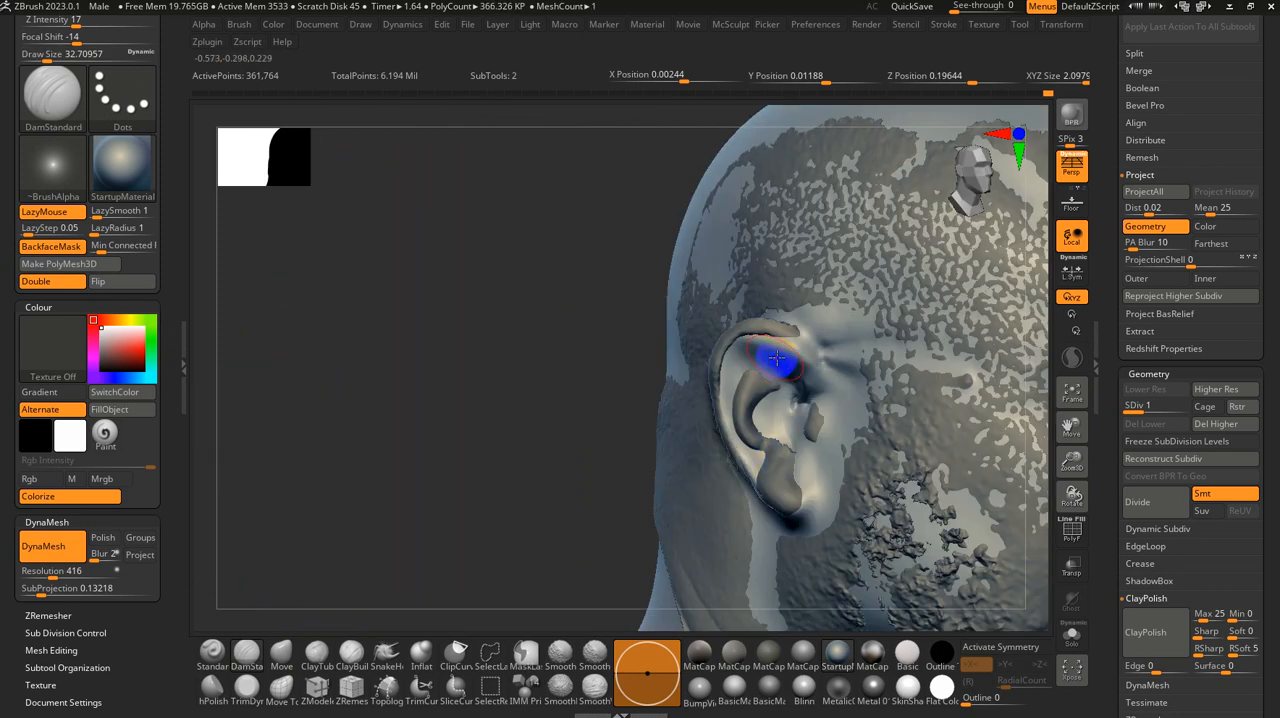
pyautogui.press('shift')
pyautogui.moveTo(803, 367)
pyautogui.keyDown('shift'); pyautogui.mouseDown()
pyautogui.moveTo(788, 352)
pyautogui.moveTo(799, 365)
pyautogui.mouseUp(); pyautogui.keyUp('shift')
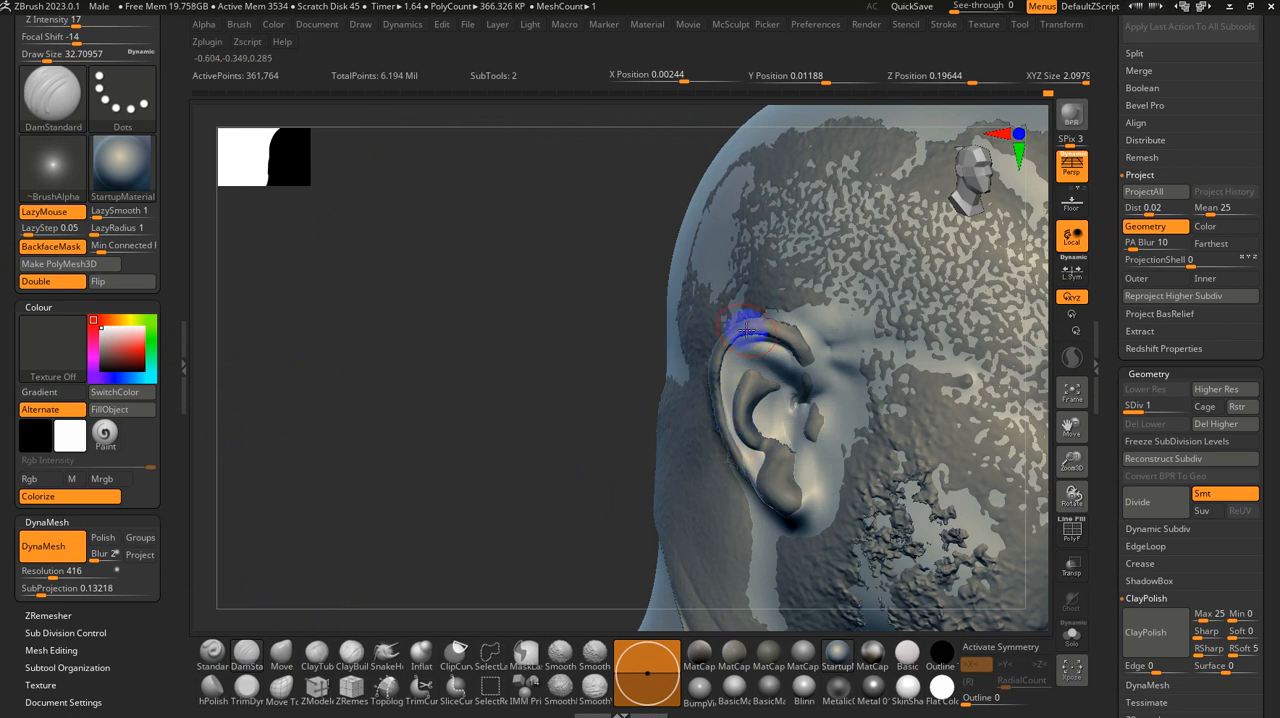
pyautogui.keyDown('shift'); pyautogui.moveTo(781, 368); pyautogui.dragTo(756, 352); pyautogui.keyUp('shift')
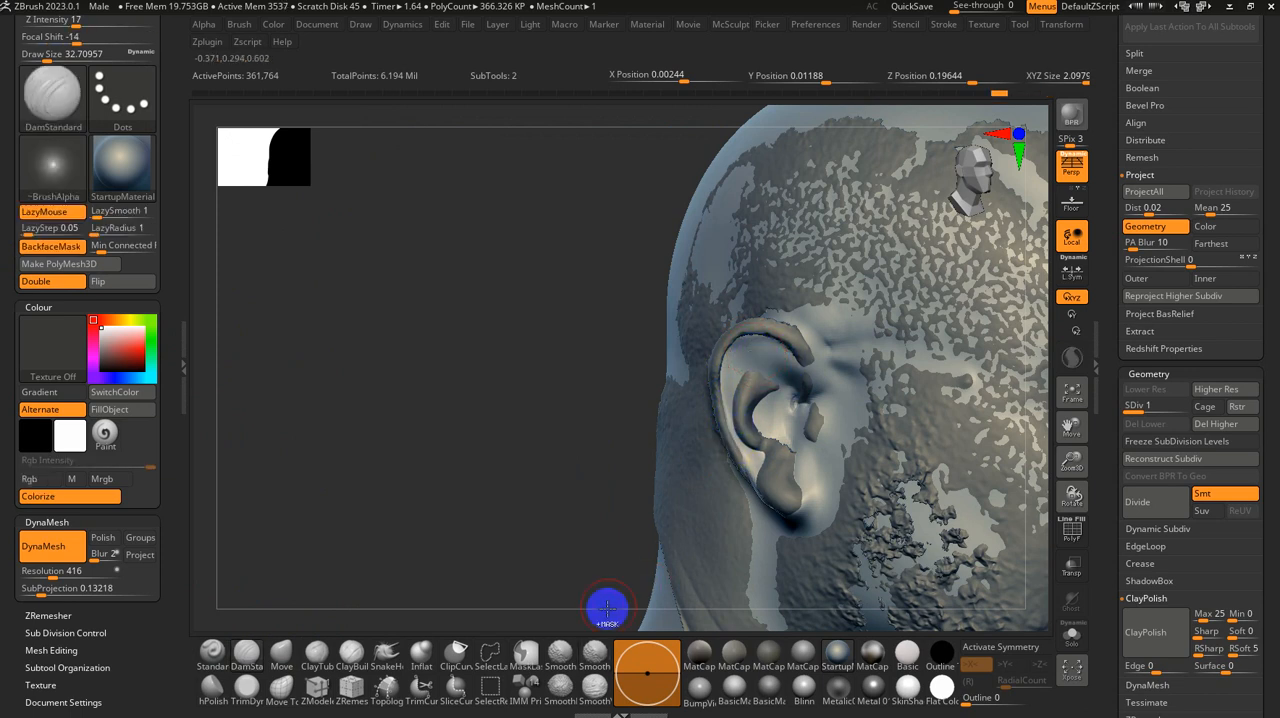
pyautogui.press('shift')
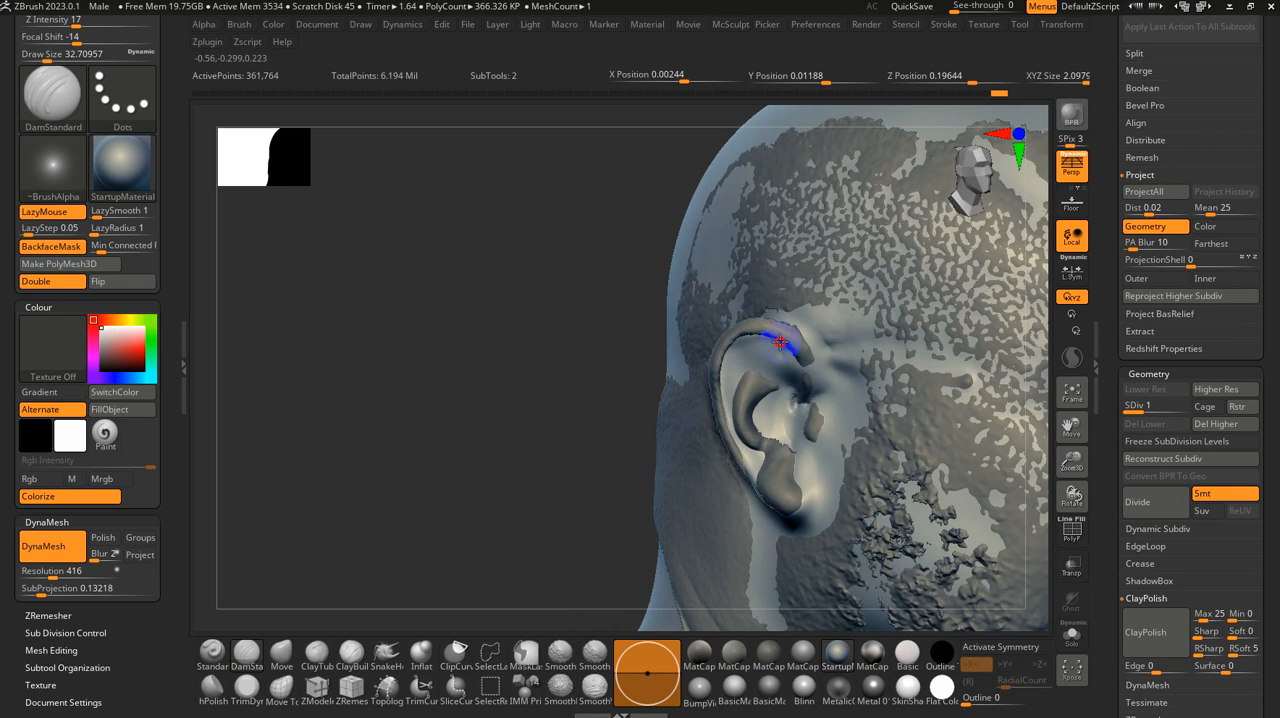
pyautogui.moveTo(780, 342); pyautogui.dragTo(796, 353)
pyautogui.moveTo(788, 350)
pyautogui.keyDown('shift'); pyautogui.mouseDown()
pyautogui.moveTo(794, 360)
pyautogui.moveTo(727, 342)
pyautogui.mouseUp(); pyautogui.keyUp('shift')
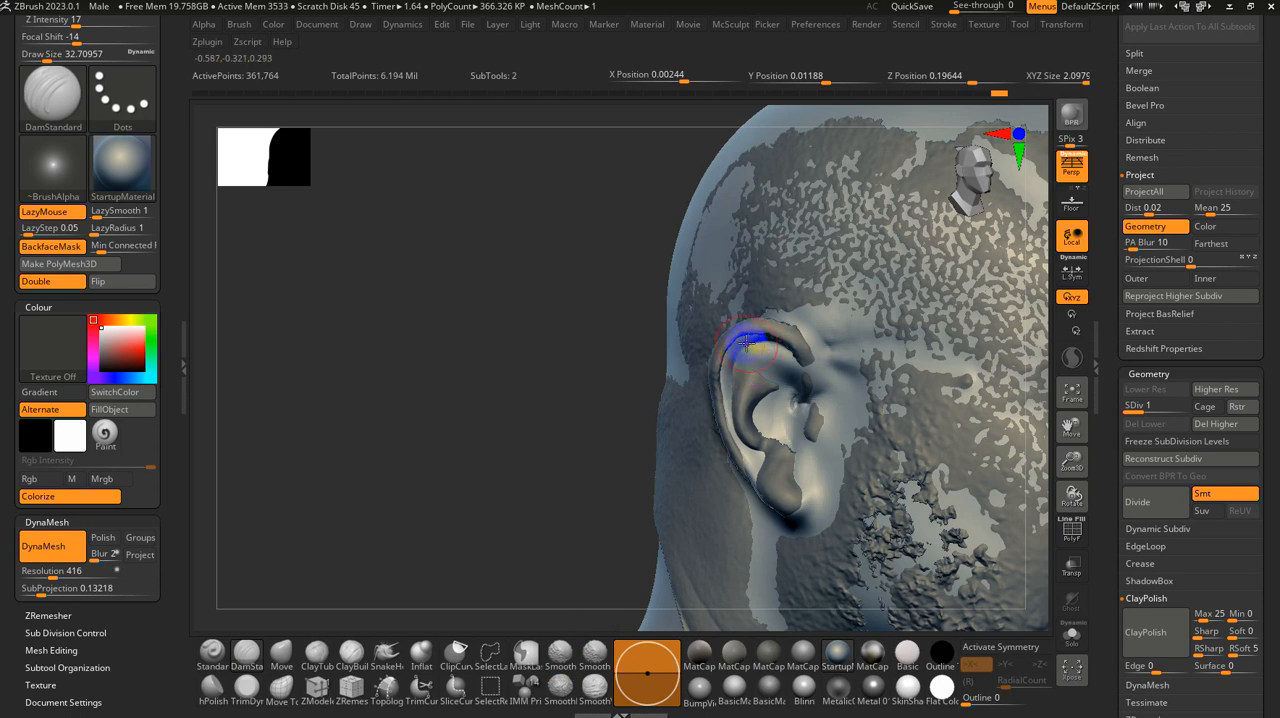
pyautogui.keyDown('shift'); pyautogui.moveTo(772, 344); pyautogui.dragTo(756, 370); pyautogui.keyUp('shift')
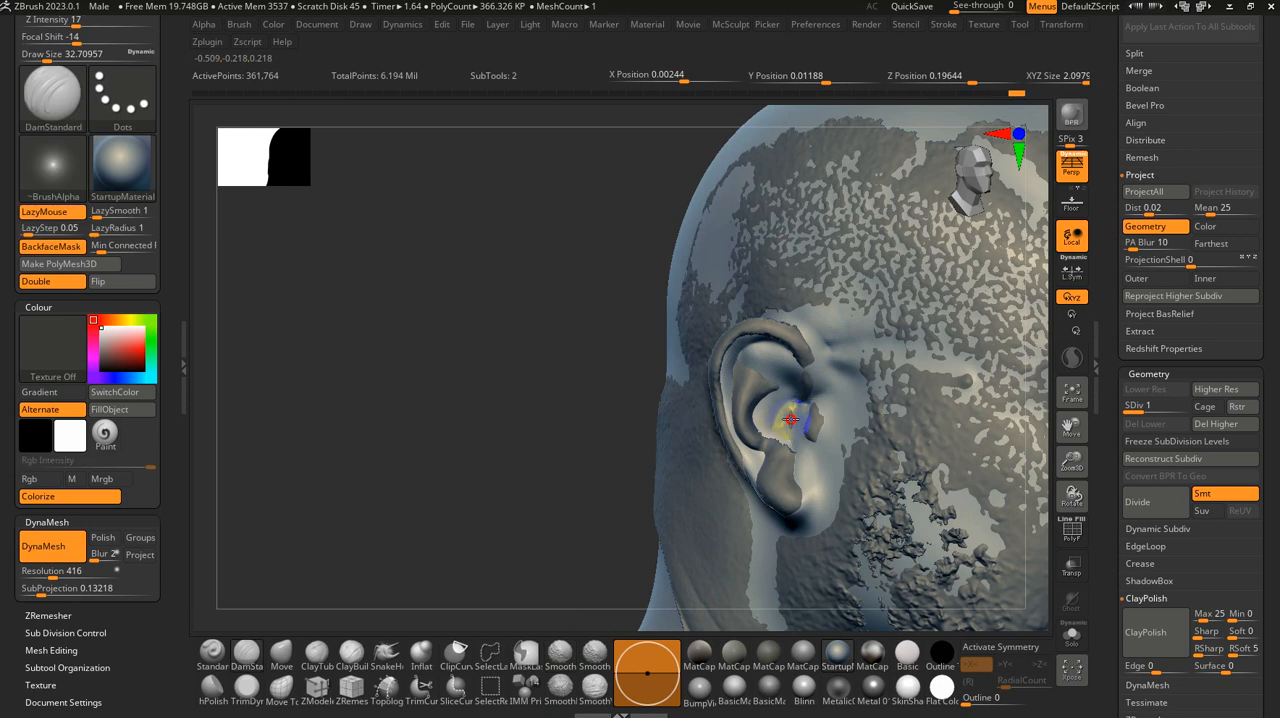
pyautogui.press('shift')
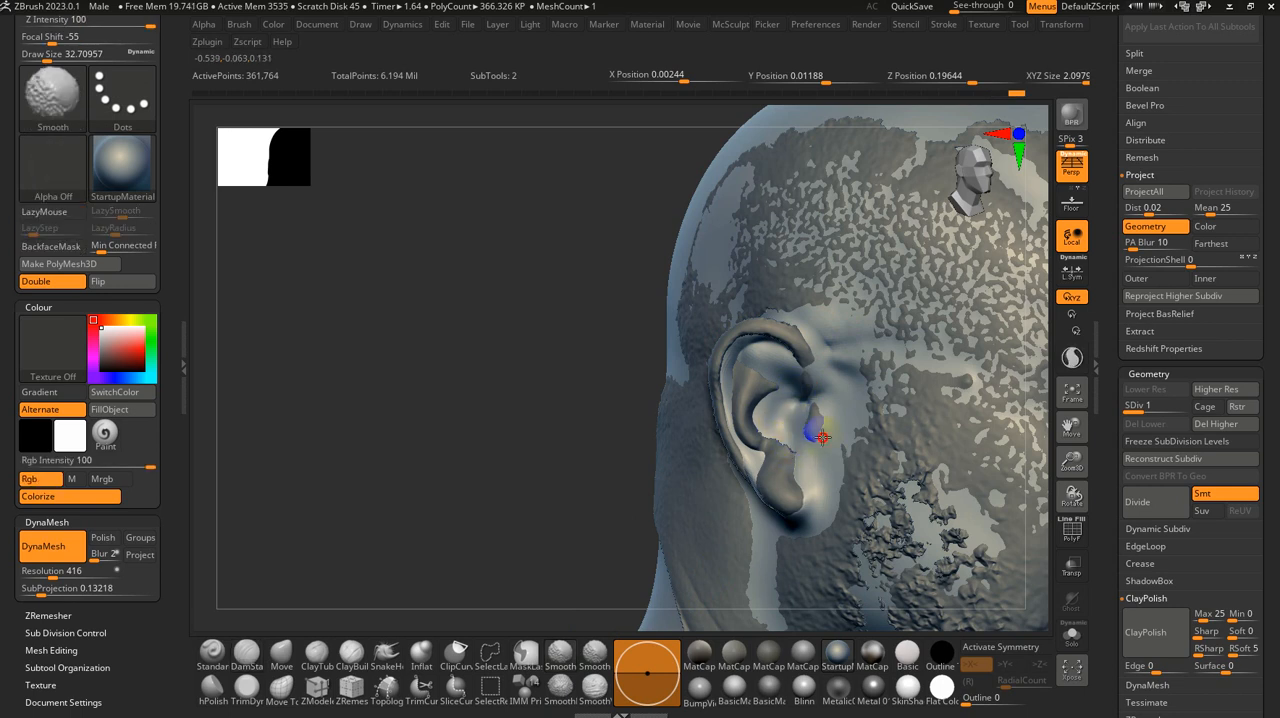
# Step: Mask everything except the right ear and project the scan detail onto the ear
pyautogui.moveTo(485, 429)
pyautogui.mouseDown()
pyautogui.moveTo(538, 408)
pyautogui.moveTo(829, 372)
pyautogui.moveTo(790, 430)
pyautogui.moveTo(805, 425)
pyautogui.moveTo(797, 466)
pyautogui.moveTo(821, 389)
pyautogui.moveTo(799, 497)
pyautogui.mouseUp()
pyautogui.press('ctrl')
pyautogui.keyDown('ctrl'); pyautogui.click(490, 376); pyautogui.keyUp('ctrl')
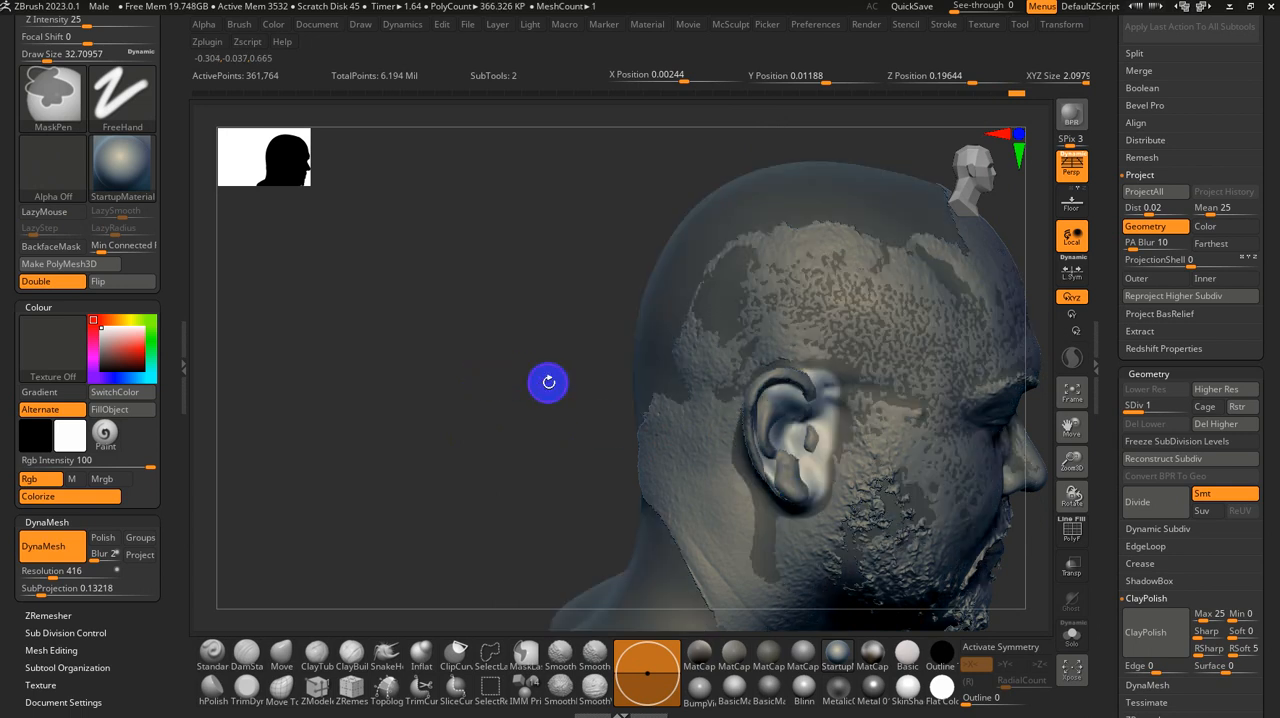
pyautogui.keyDown('alt'); pyautogui.moveTo(548, 380); pyautogui.dragTo(545, 432); pyautogui.keyUp('alt')
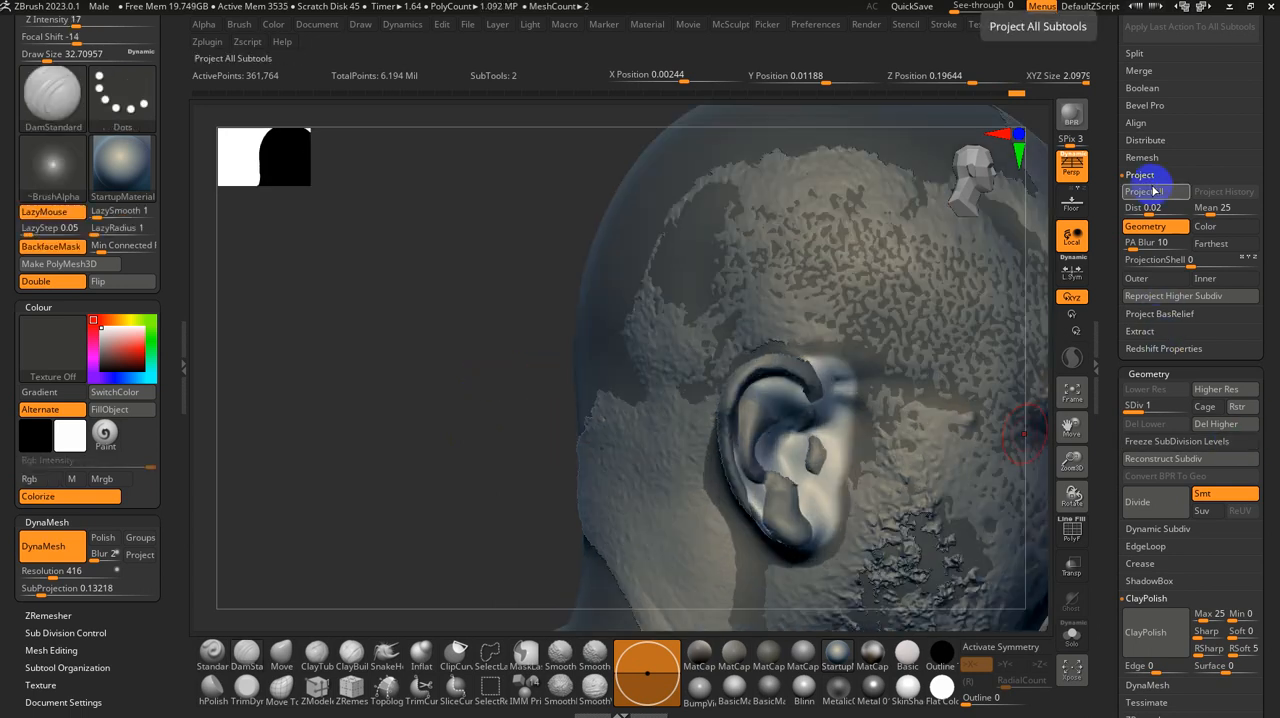
pyautogui.click(1150, 190)
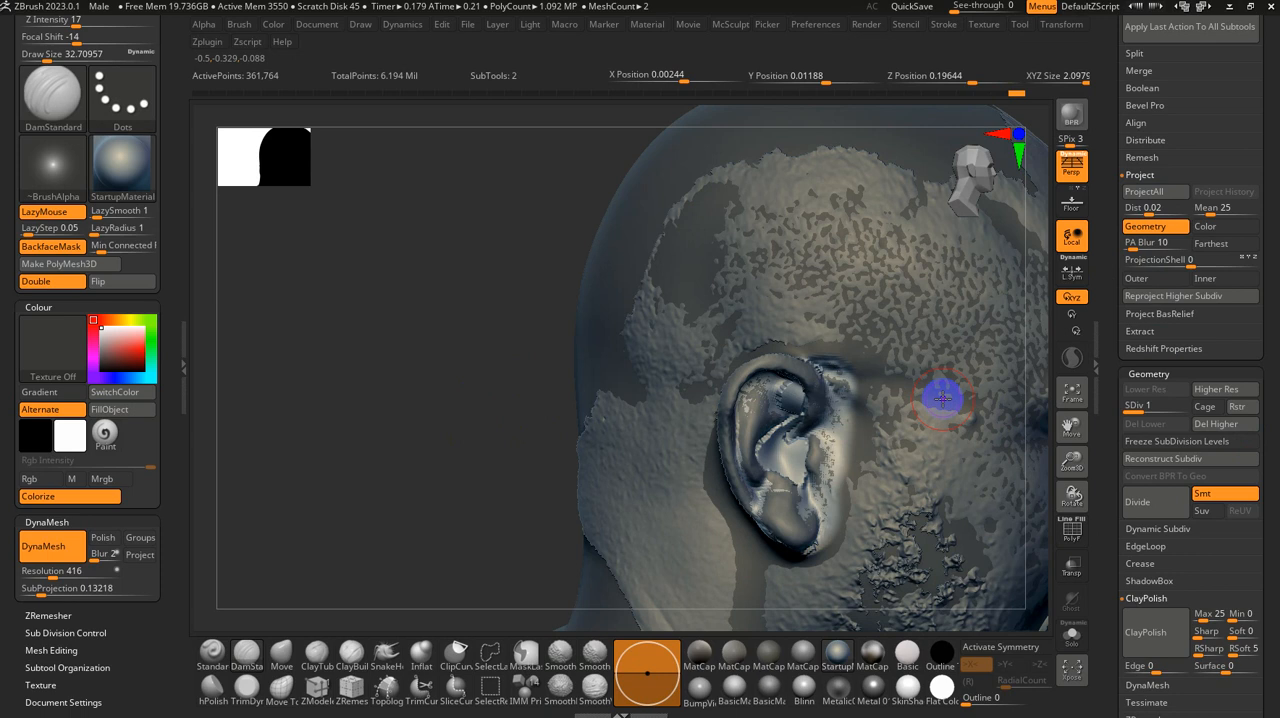
# Step: Adjust the inner folds of the right ear with the Move brush at a size of about 37 and project the scan again
pyautogui.moveTo(829, 383)
pyautogui.keyDown('shift'); pyautogui.mouseDown()
pyautogui.moveTo(800, 419)
pyautogui.moveTo(779, 411)
pyautogui.moveTo(806, 408)
pyautogui.mouseUp(); pyautogui.keyUp('shift')
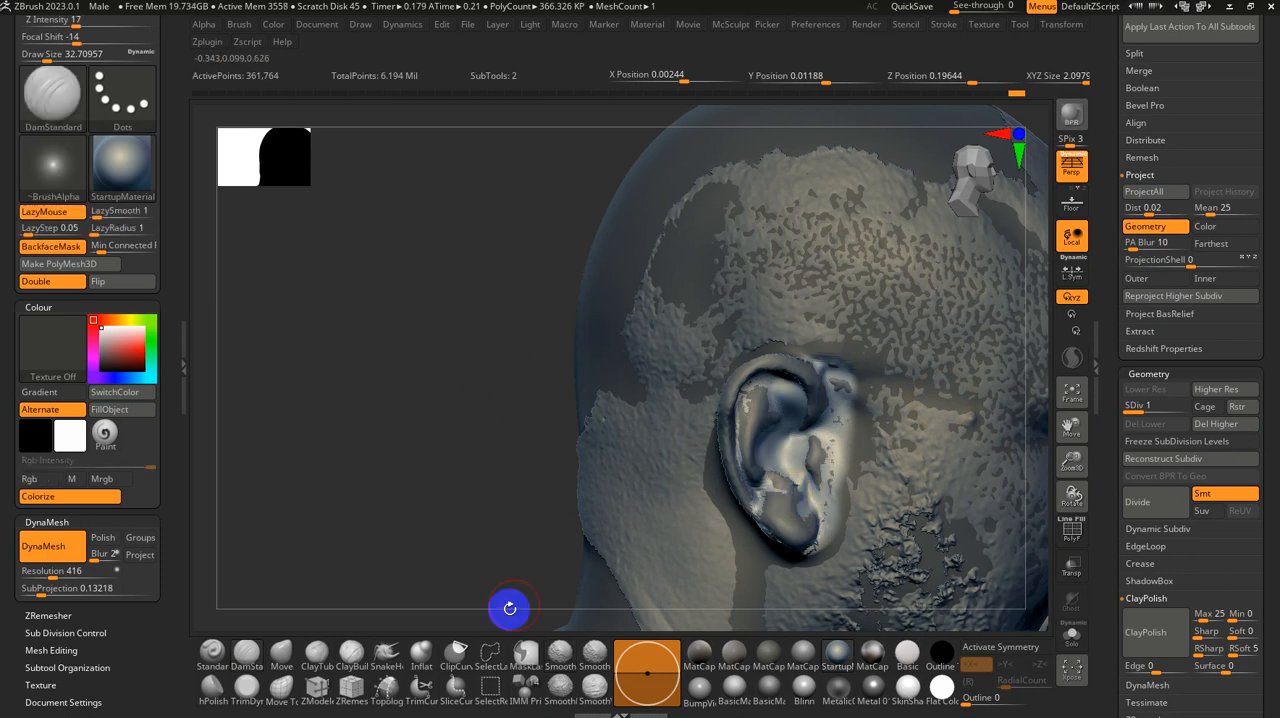
pyautogui.click(282, 655)
pyautogui.moveTo(339, 507); pyautogui.dragTo(720, 455)
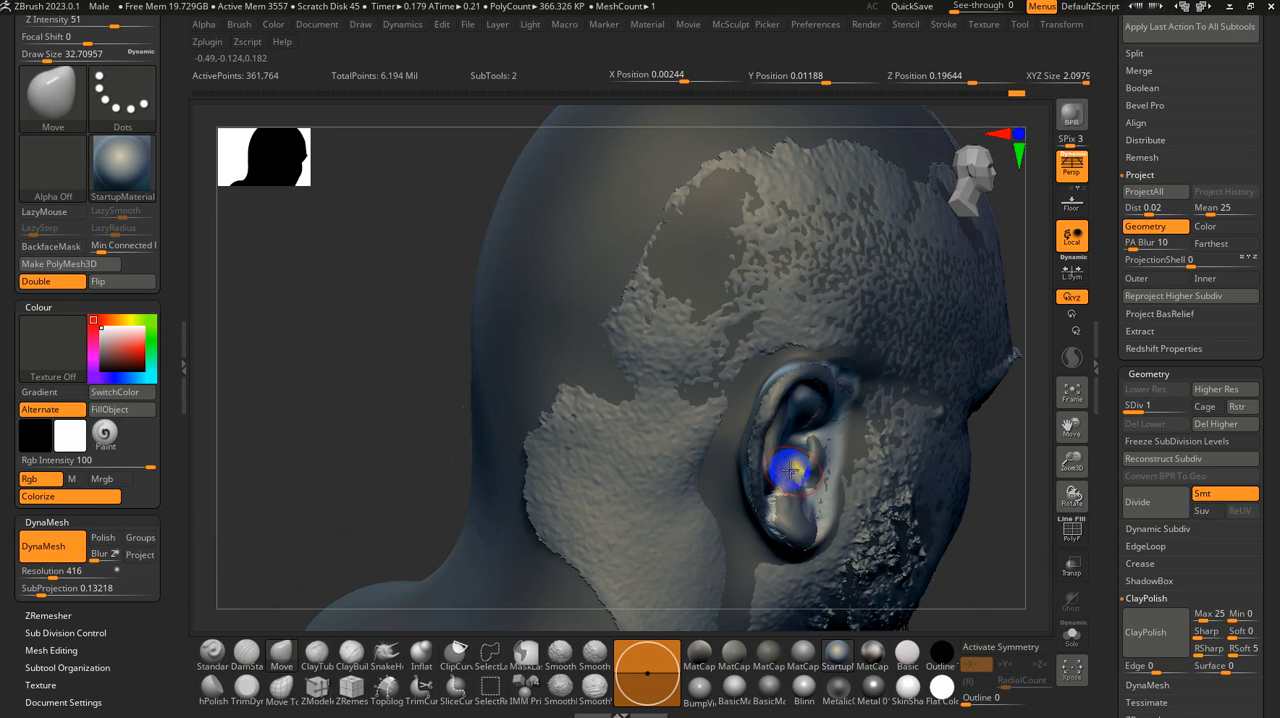
pyautogui.moveTo(790, 470); pyautogui.dragTo(765, 468, button='right')
pyautogui.press('s')
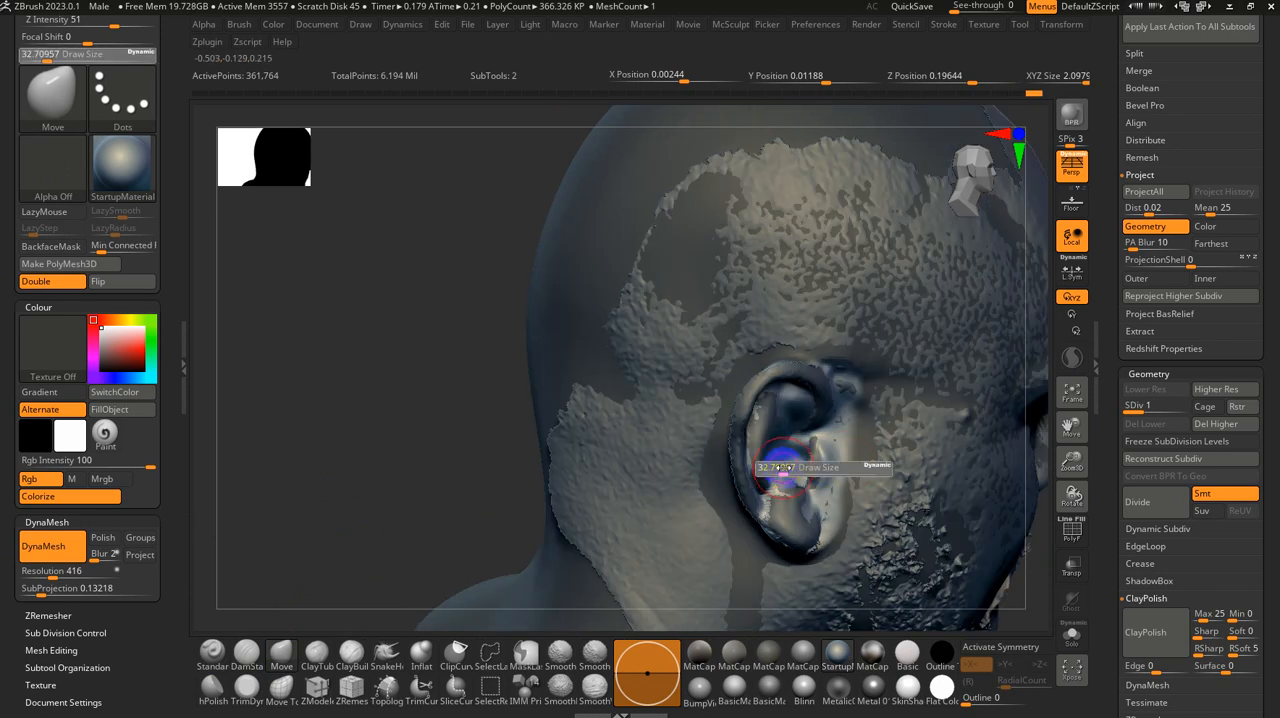
pyautogui.moveTo(780, 469); pyautogui.dragTo(783, 468)
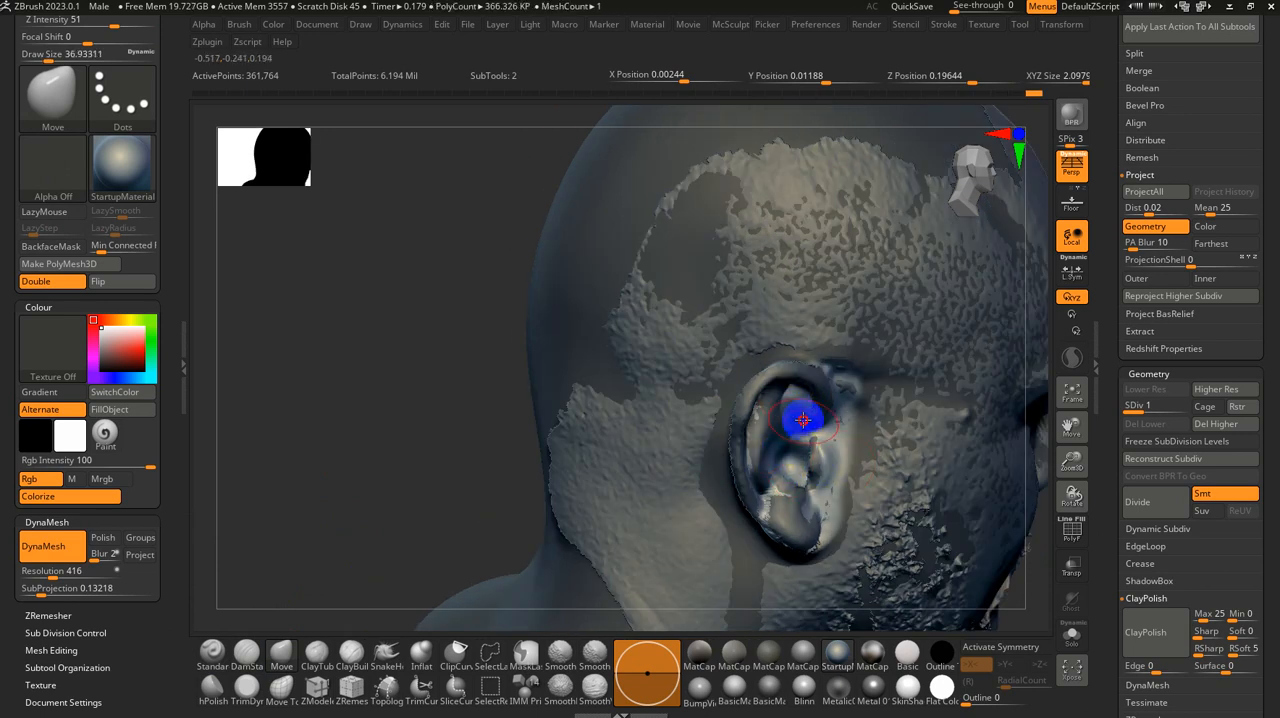
pyautogui.moveTo(800, 405); pyautogui.dragTo(900, 350, button='right')
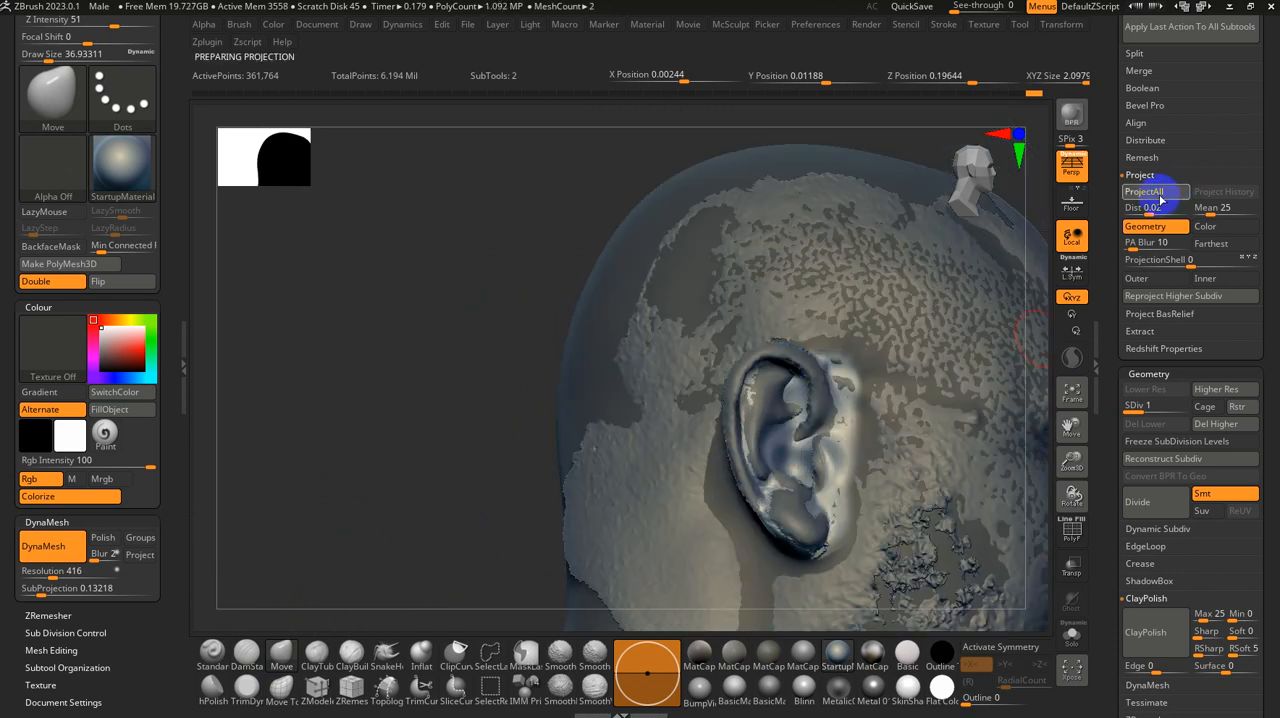
pyautogui.keyDown('shift'); pyautogui.moveTo(818, 442); pyautogui.dragTo(794, 480); pyautogui.keyUp('shift')
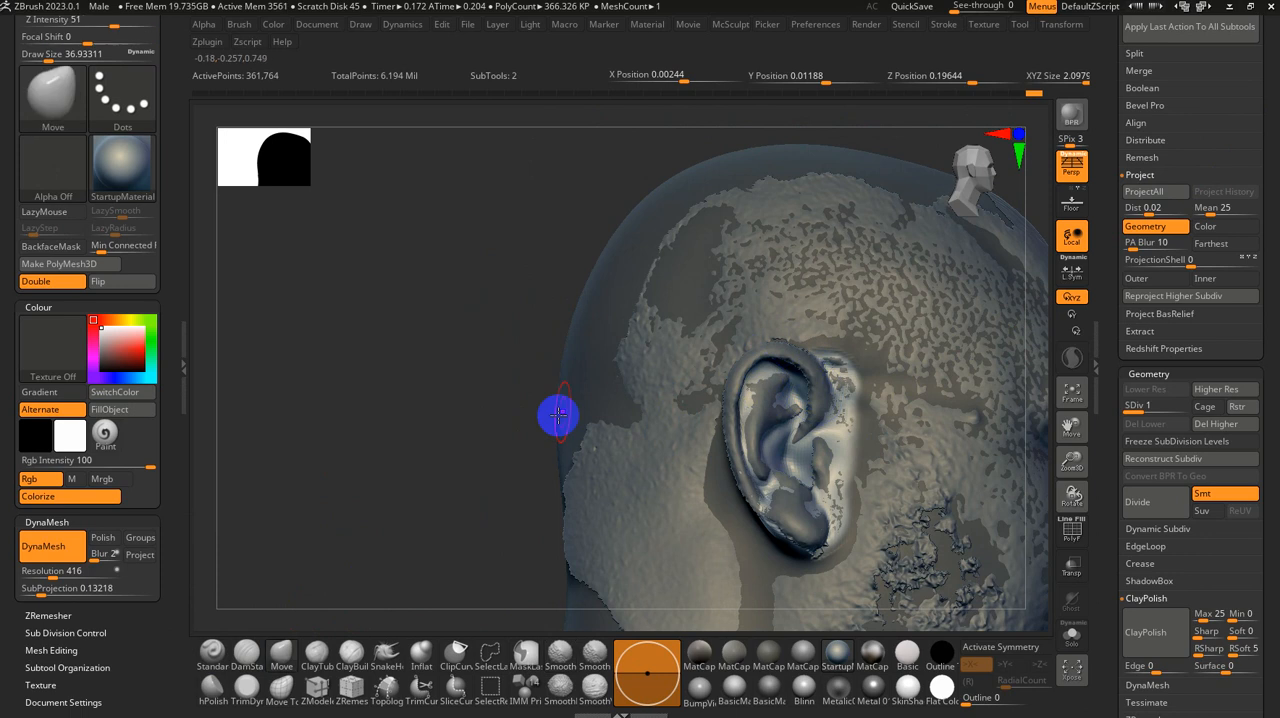
# Step: Isolate the base head and smooth the projection artifacts on and around the right ear, clearing the mask
pyautogui.moveTo(557, 411); pyautogui.dragTo(609, 489, button='right')
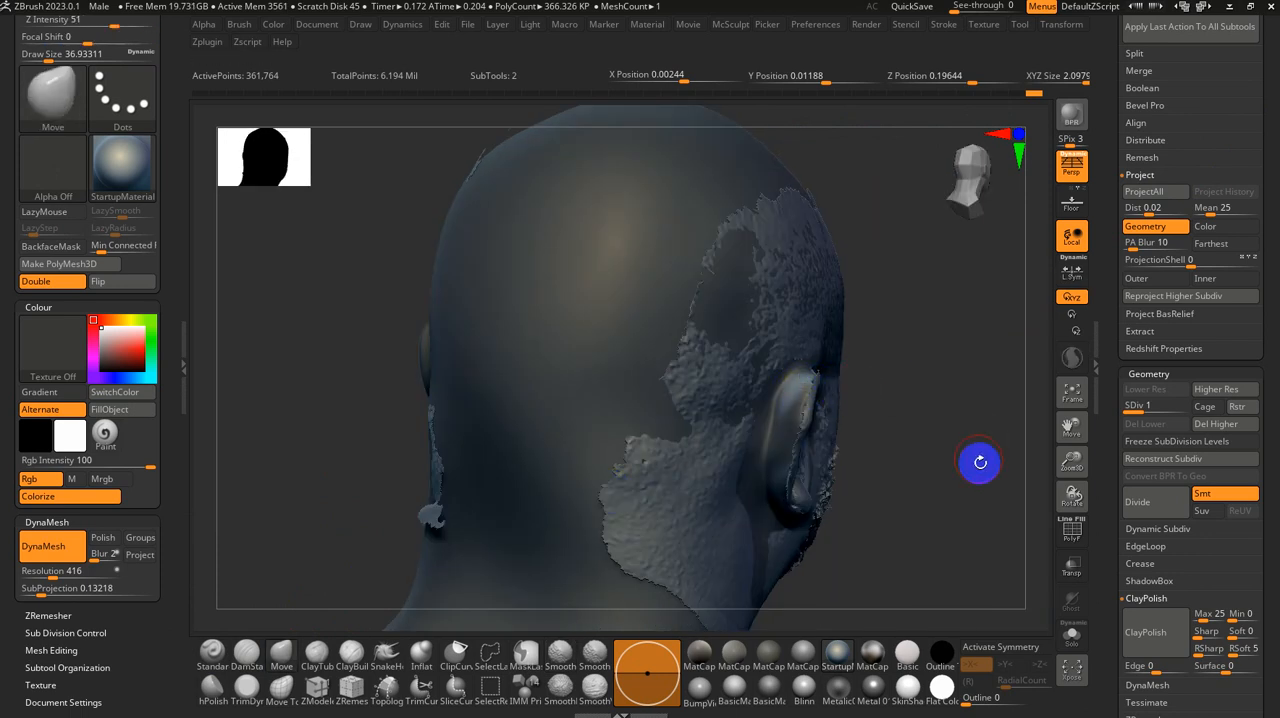
pyautogui.click(1070, 641)
pyautogui.moveTo(944, 481); pyautogui.dragTo(863, 463)
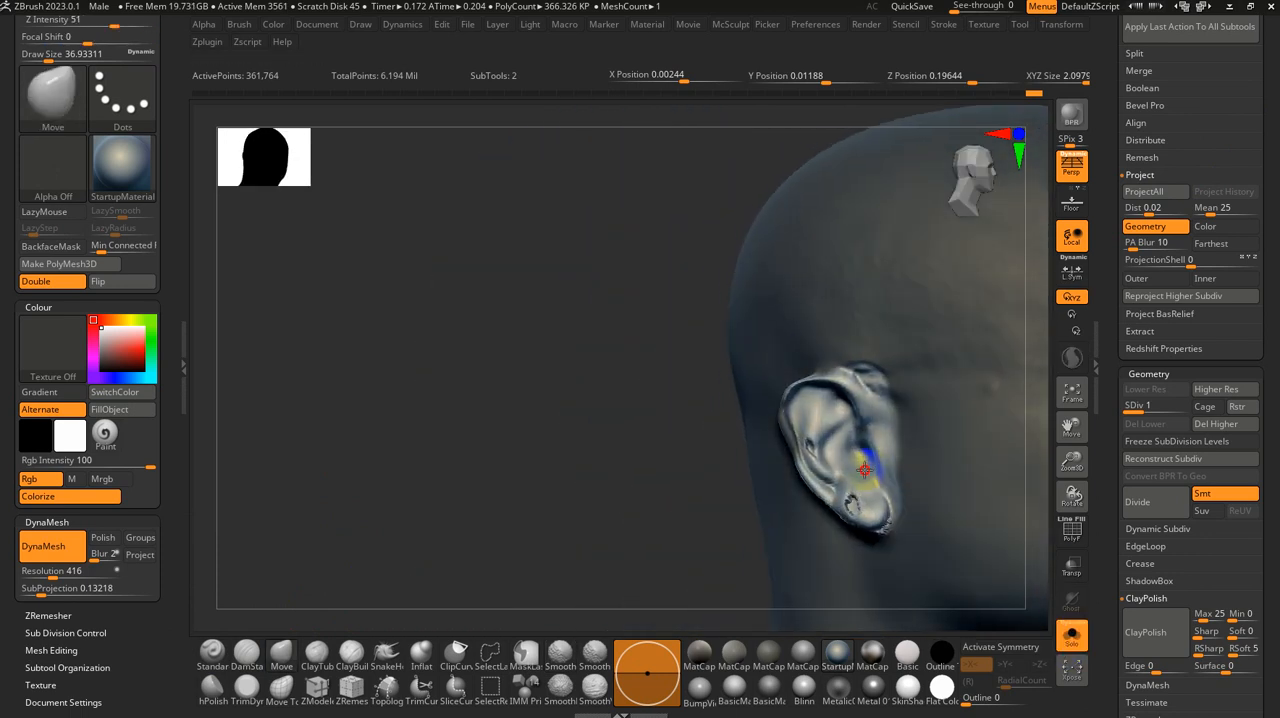
pyautogui.moveTo(691, 471)
pyautogui.keyDown('alt'); pyautogui.mouseDown()
pyautogui.moveTo(643, 497)
pyautogui.moveTo(535, 427)
pyautogui.mouseUp(); pyautogui.keyUp('alt')
pyautogui.moveTo(737, 463)
pyautogui.keyDown('shift'); pyautogui.mouseDown()
pyautogui.moveTo(771, 463)
pyautogui.moveTo(713, 437)
pyautogui.mouseUp(); pyautogui.keyUp('shift')
pyautogui.keyDown('shift'); pyautogui.moveTo(675, 365); pyautogui.dragTo(680, 366); pyautogui.keyUp('shift')
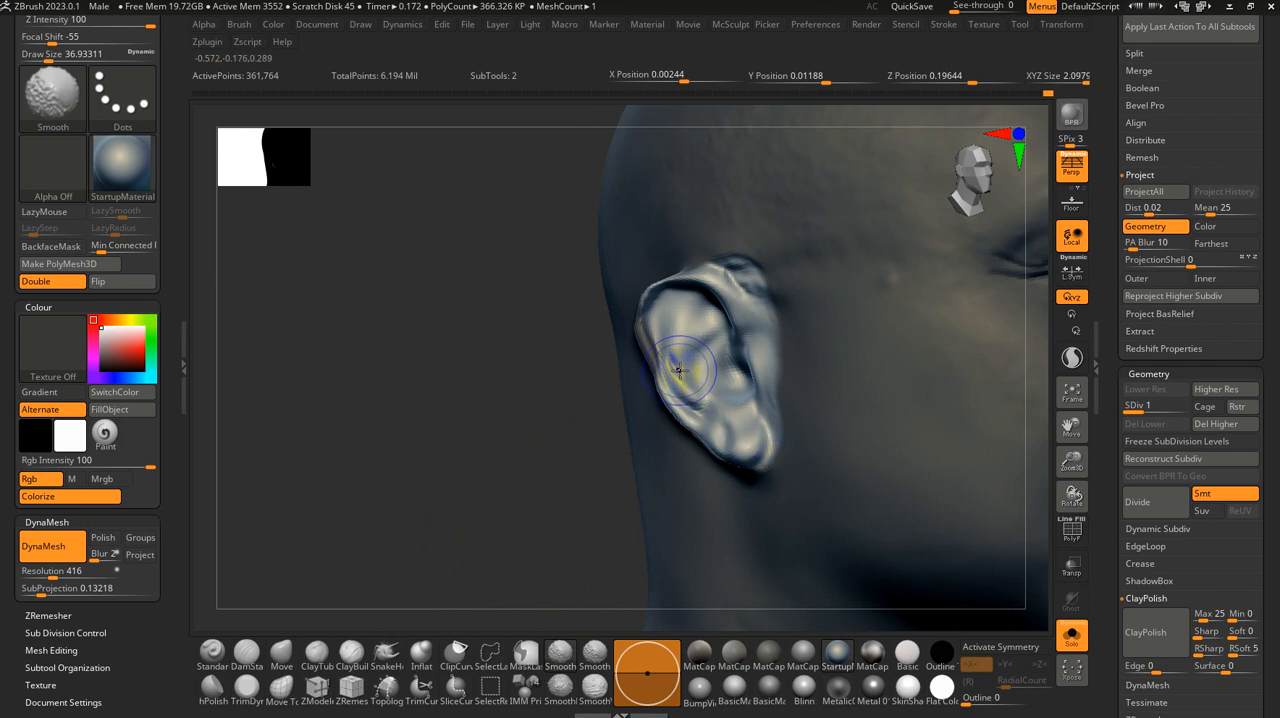
pyautogui.moveTo(534, 317)
pyautogui.mouseDown()
pyautogui.moveTo(497, 403)
pyautogui.moveTo(575, 372)
pyautogui.mouseUp()
pyautogui.keyDown('shift'); pyautogui.moveTo(797, 278); pyautogui.dragTo(737, 266); pyautogui.keyUp('shift')
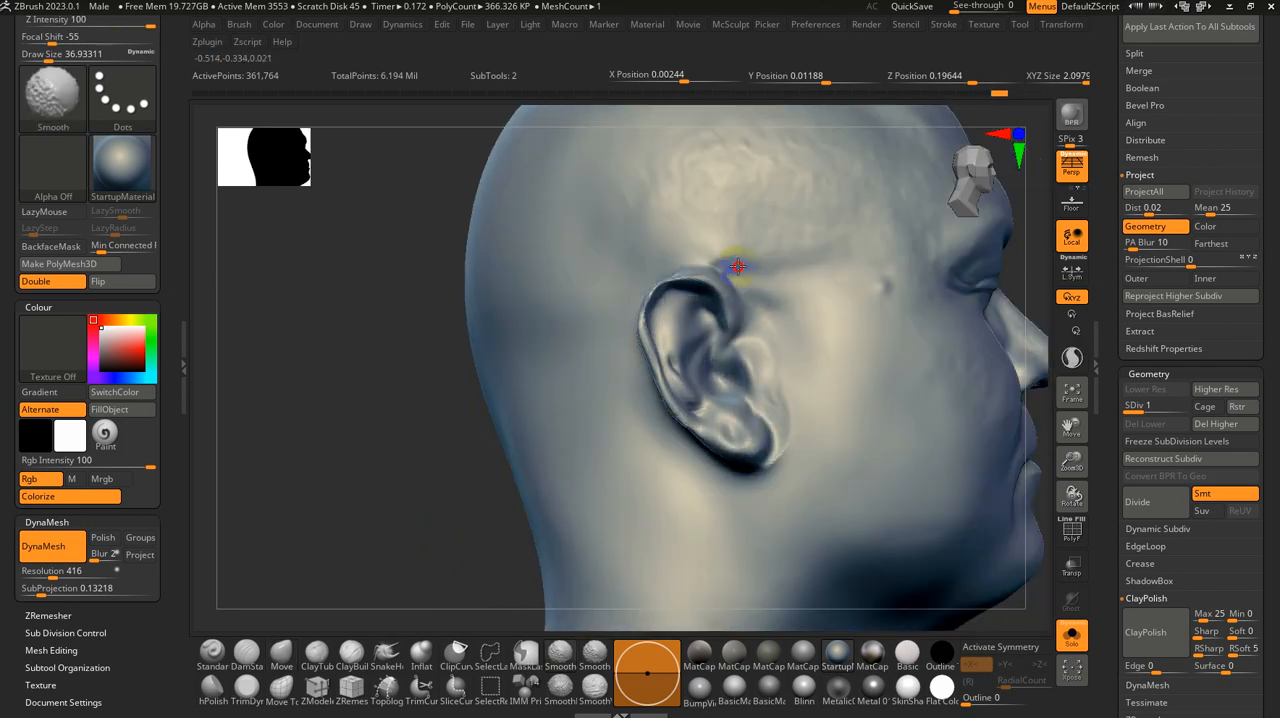
# Step: Try to reshape the front of the right ear with the Move brush at a size of about 44
pyautogui.press('s')
pyautogui.moveTo(780, 325); pyautogui.dragTo(800, 325)
pyautogui.moveTo(797, 332)
pyautogui.mouseDown()
pyautogui.moveTo(814, 397)
pyautogui.moveTo(843, 377)
pyautogui.moveTo(815, 372)
pyautogui.moveTo(810, 458)
pyautogui.mouseUp()
pyautogui.hotkey('ctrl', 'z')
pyautogui.press('s')
pyautogui.moveTo(367, 451); pyautogui.dragTo(400, 474)
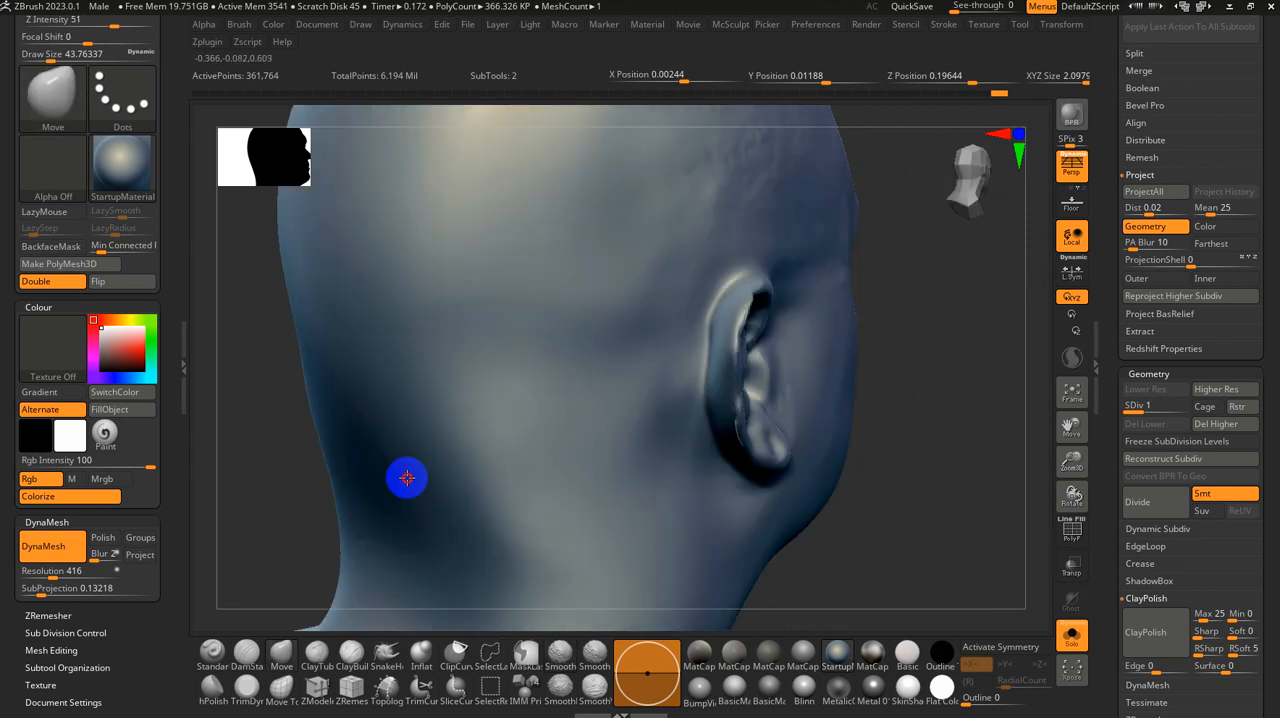
# Step: Thicken the upper back rim of the right ear with the Inflat brush at a size of about 31 and smooth it
pyautogui.click(421, 652)
pyautogui.moveTo(955, 435)
pyautogui.mouseDown()
pyautogui.moveTo(908, 449)
pyautogui.moveTo(680, 330)
pyautogui.mouseUp()
pyautogui.press('s')
pyautogui.moveTo(627, 298); pyautogui.dragTo(654, 326)
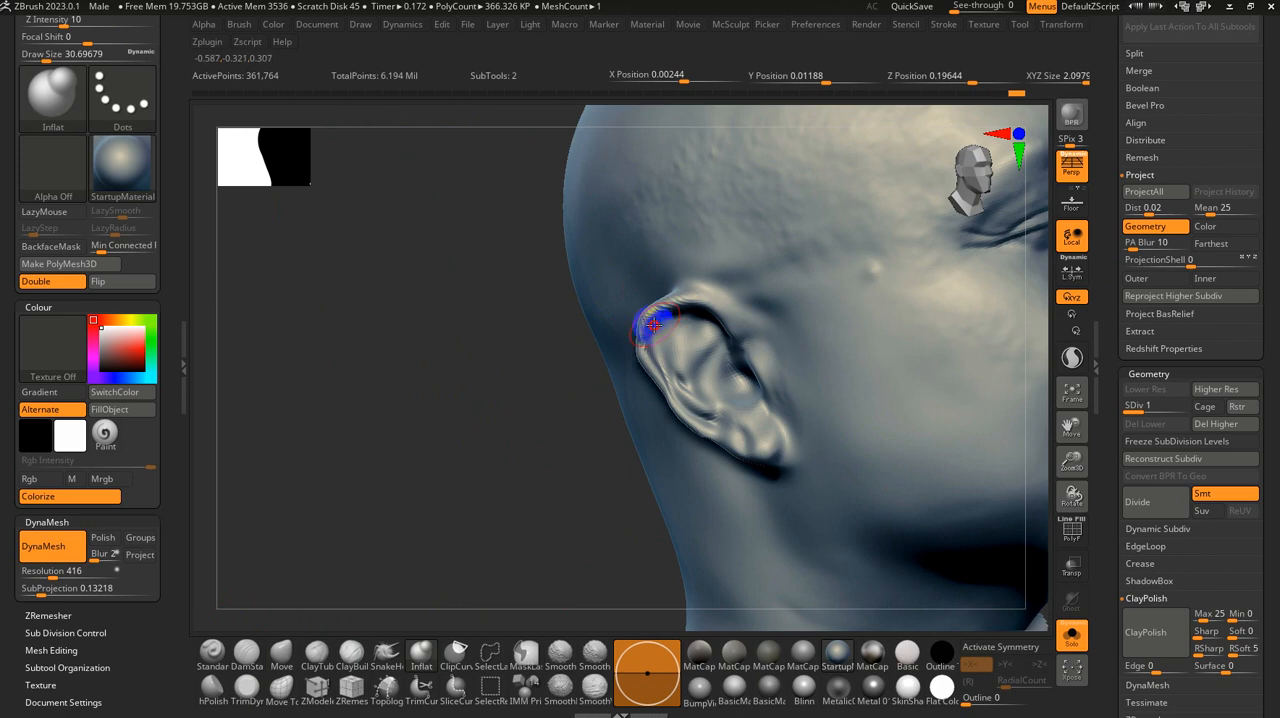
pyautogui.press('shift')
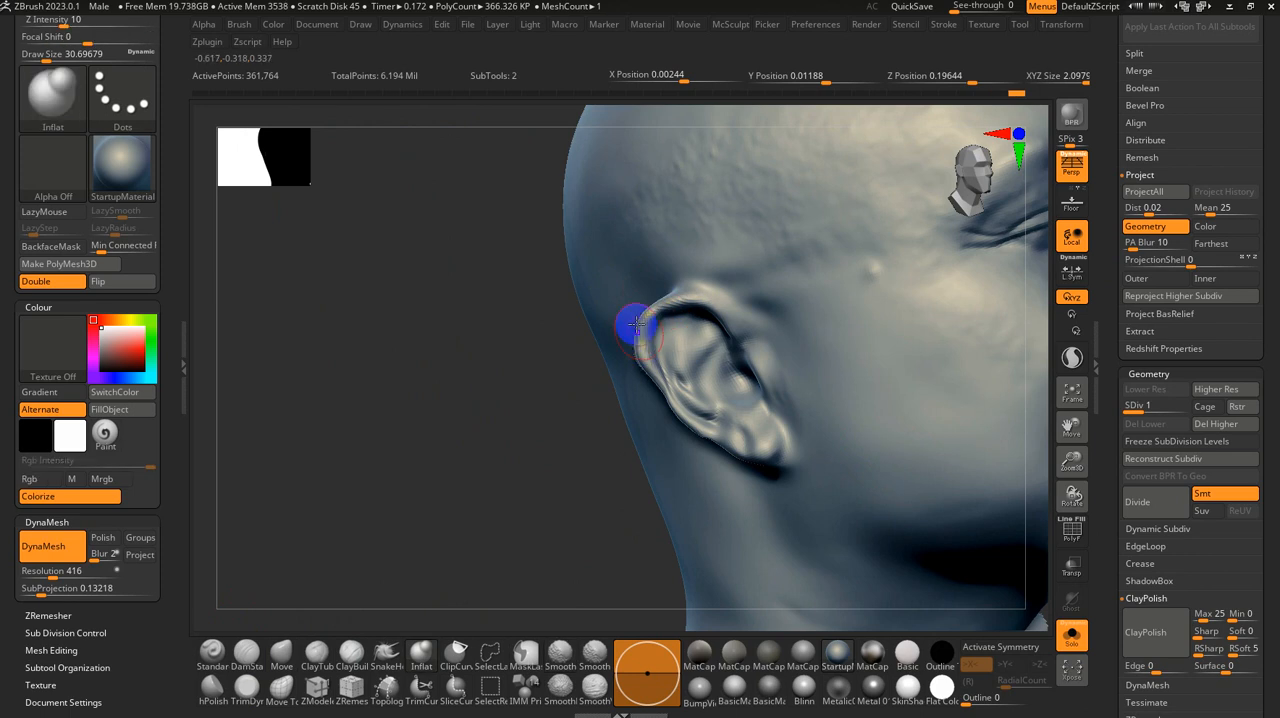
pyautogui.press('shift')
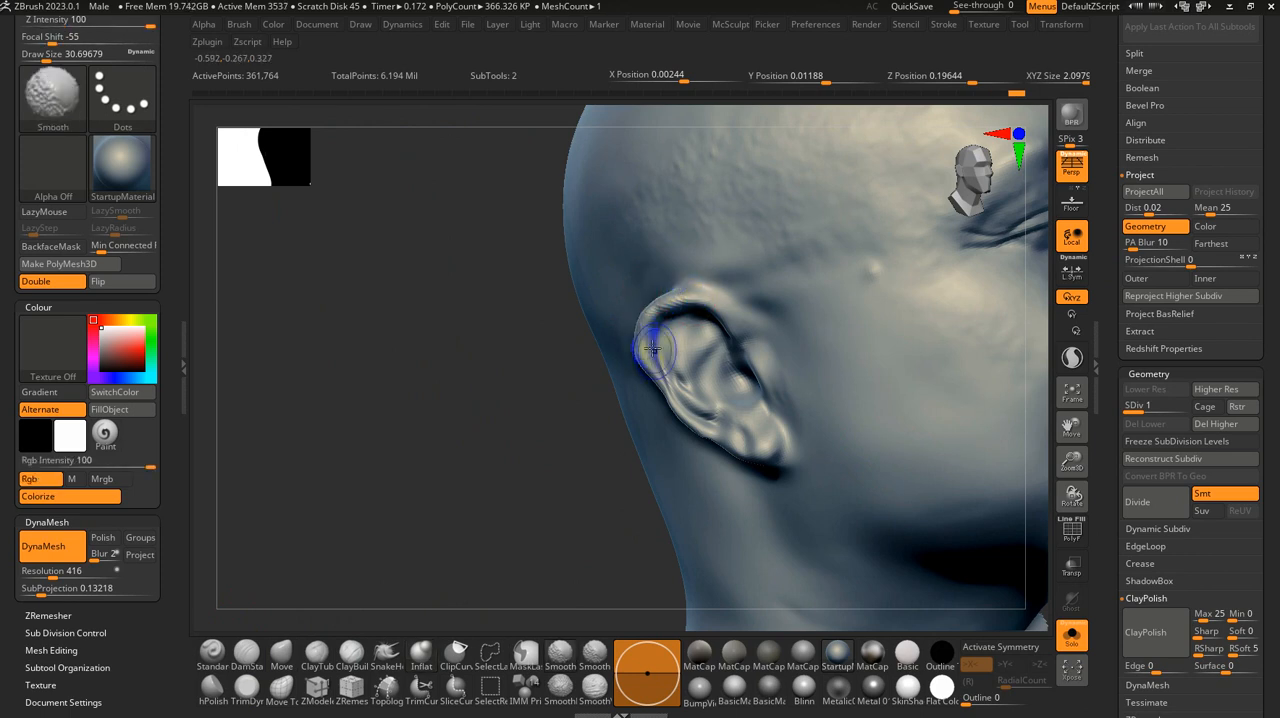
# Step: Define the crease behind the lower right ear with DamStandard and smooth the area, raising the brush size to about 51
pyautogui.moveTo(531, 426)
pyautogui.mouseDown()
pyautogui.moveTo(703, 430)
pyautogui.moveTo(839, 391)
pyautogui.moveTo(803, 443)
pyautogui.mouseUp()
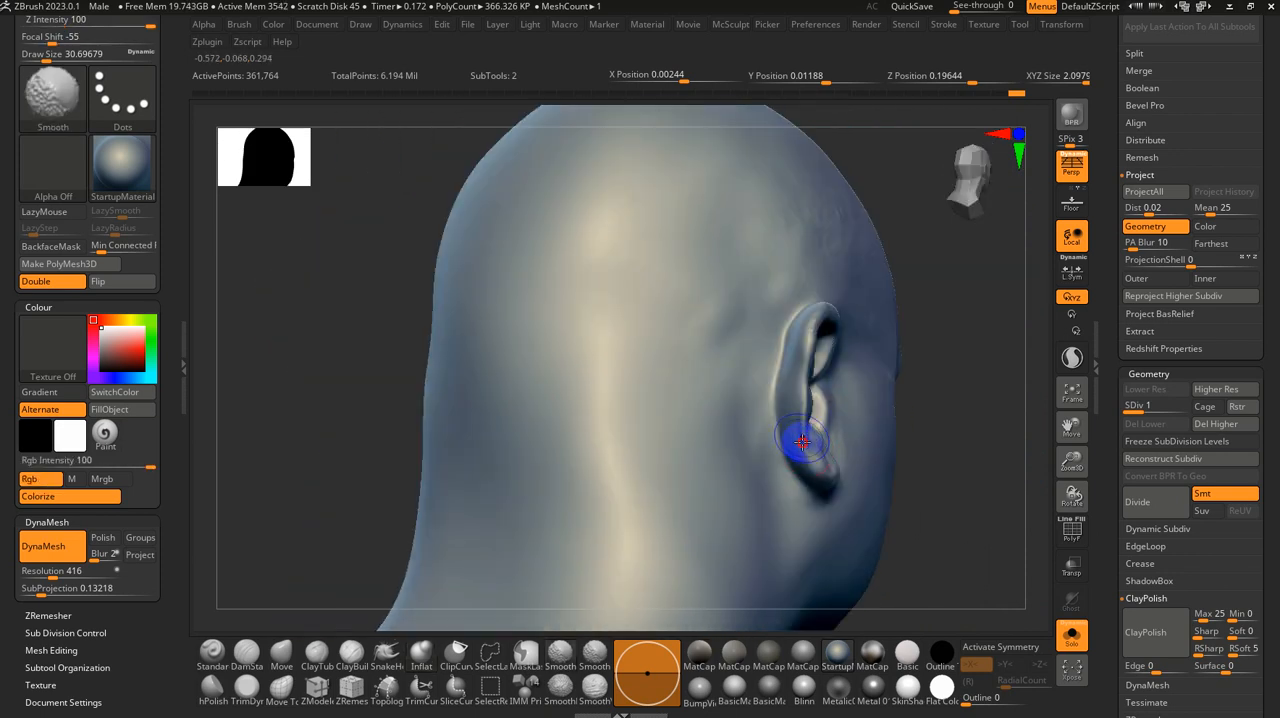
pyautogui.moveTo(884, 509); pyautogui.dragTo(926, 486)
pyautogui.click(246, 650)
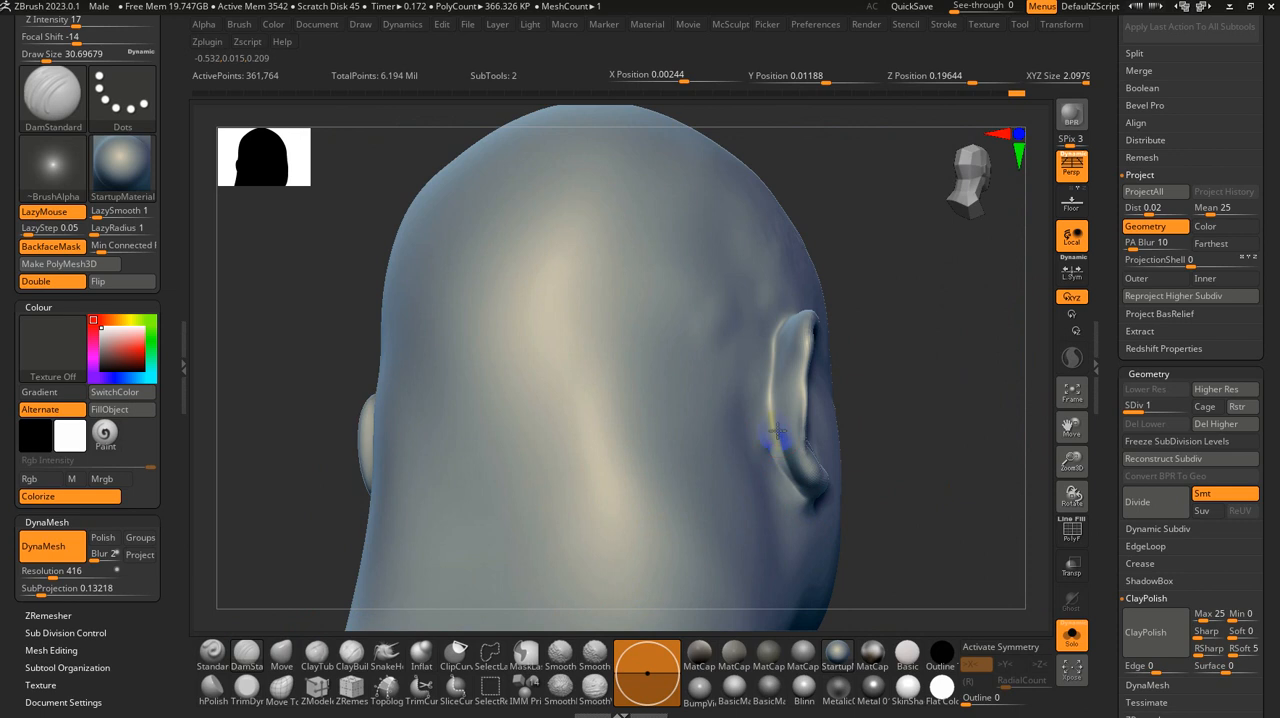
pyautogui.keyDown('shift'); pyautogui.moveTo(778, 431); pyautogui.dragTo(790, 482); pyautogui.keyUp('shift')
pyautogui.moveTo(931, 523)
pyautogui.mouseDown()
pyautogui.moveTo(871, 492)
pyautogui.moveTo(808, 506)
pyautogui.moveTo(591, 334)
pyautogui.moveTo(854, 434)
pyautogui.moveTo(843, 402)
pyautogui.moveTo(790, 376)
pyautogui.moveTo(686, 435)
pyautogui.moveTo(717, 400)
pyautogui.moveTo(334, 374)
pyautogui.moveTo(856, 420)
pyautogui.mouseUp()
pyautogui.press('s')
pyautogui.moveTo(809, 329)
pyautogui.mouseDown()
pyautogui.moveTo(928, 355)
pyautogui.moveTo(891, 416)
pyautogui.moveTo(885, 383)
pyautogui.mouseUp()
# Step: Inspect the head's wireframe, then compare subdivision levels 1 and 3, leaving the head at level 3
pyautogui.hotkey('shift', 'f')
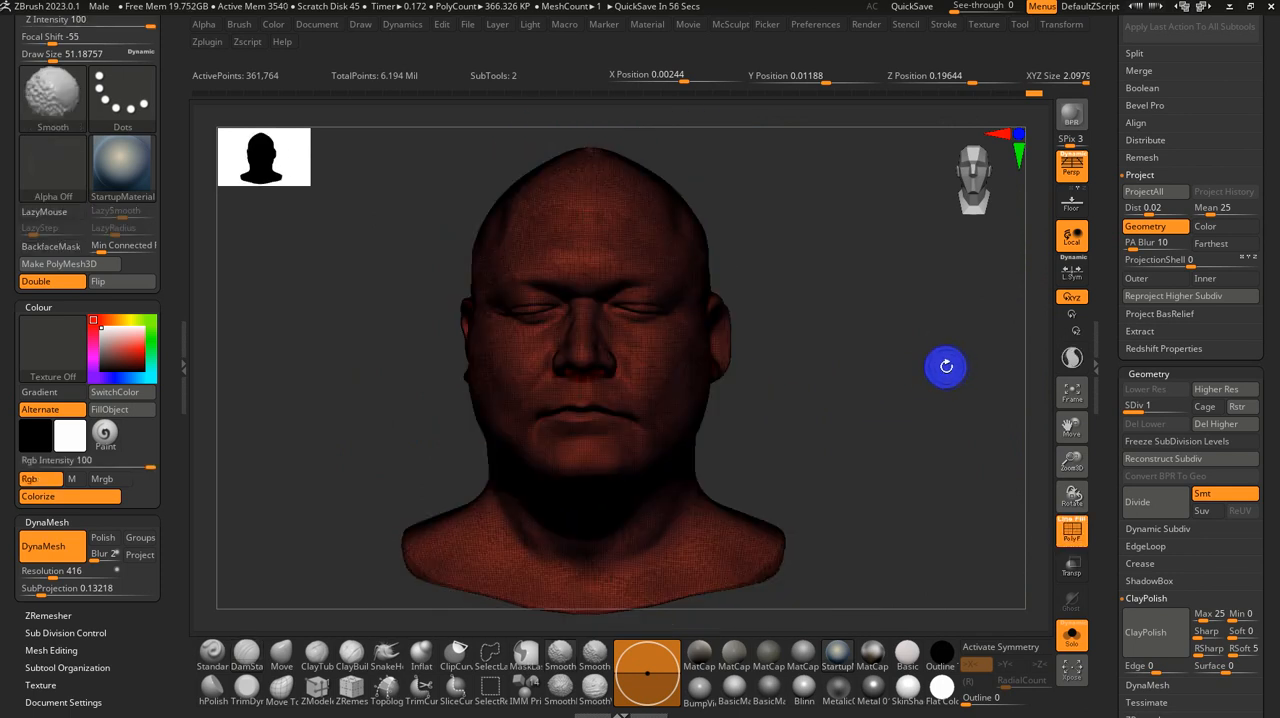
pyautogui.hotkey('shift', 'f')
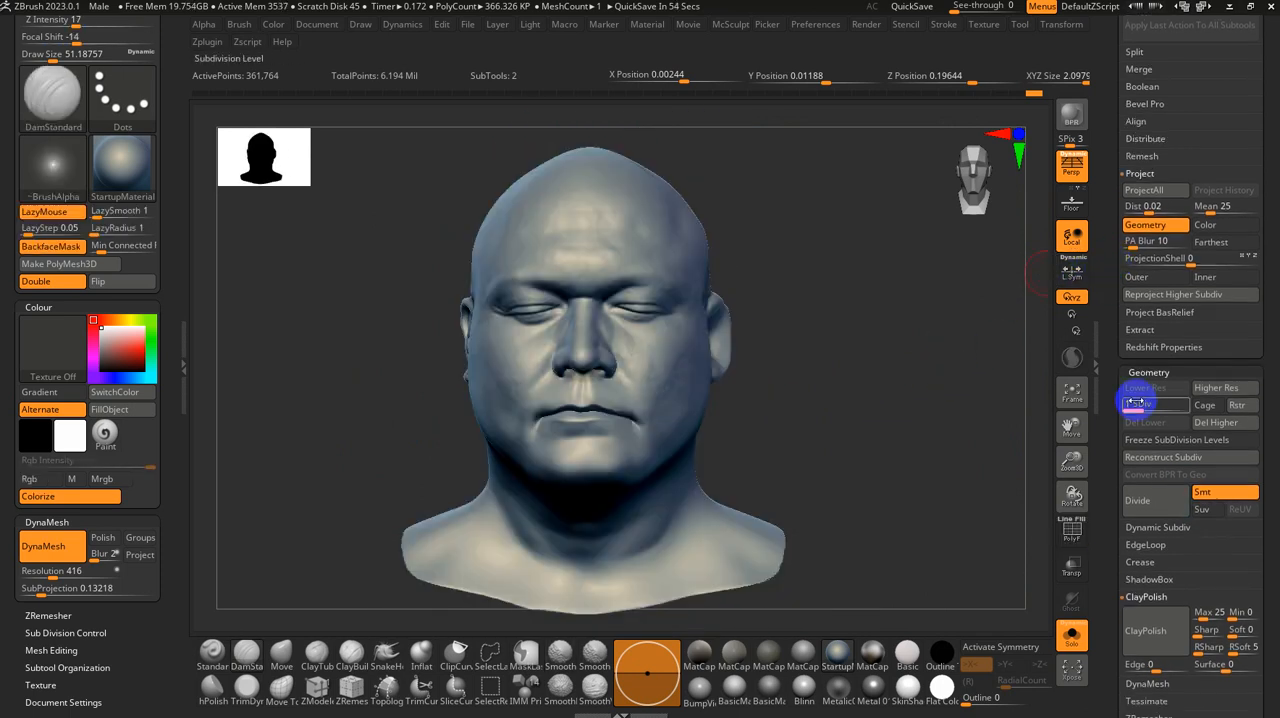
pyautogui.moveTo(1135, 402); pyautogui.dragTo(1177, 403)
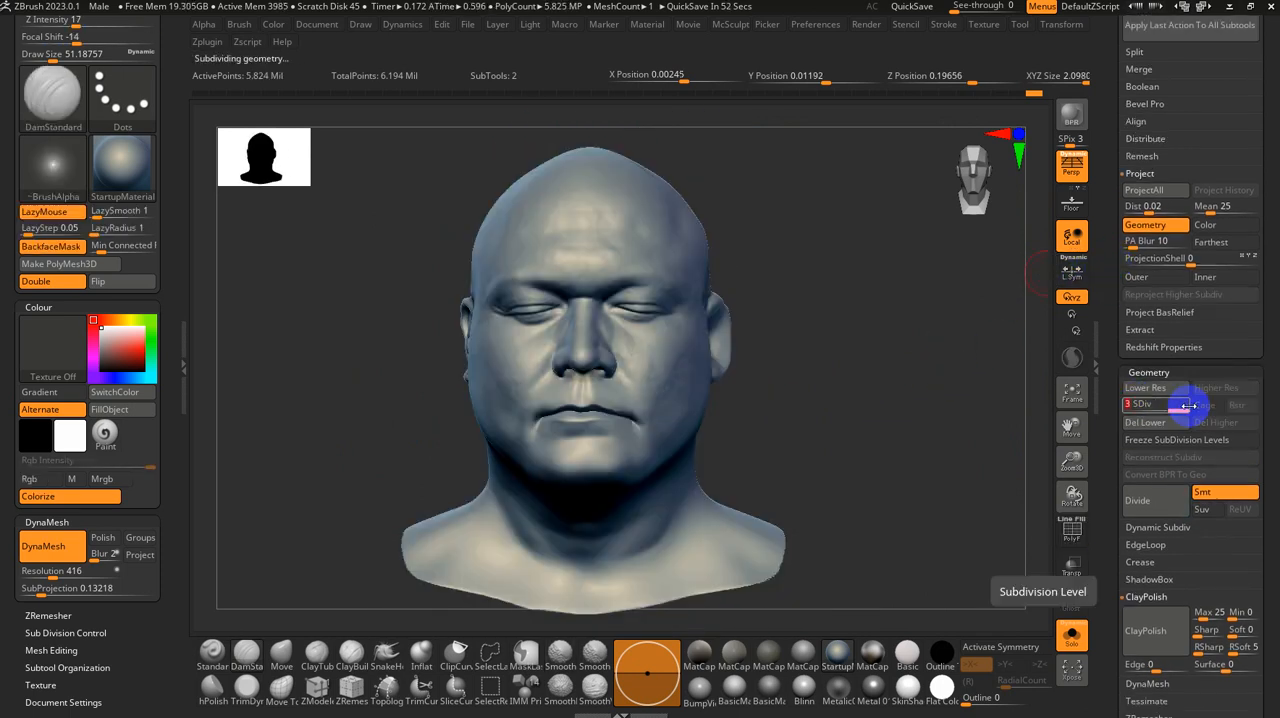
pyautogui.moveTo(1177, 409); pyautogui.dragTo(1156, 409)
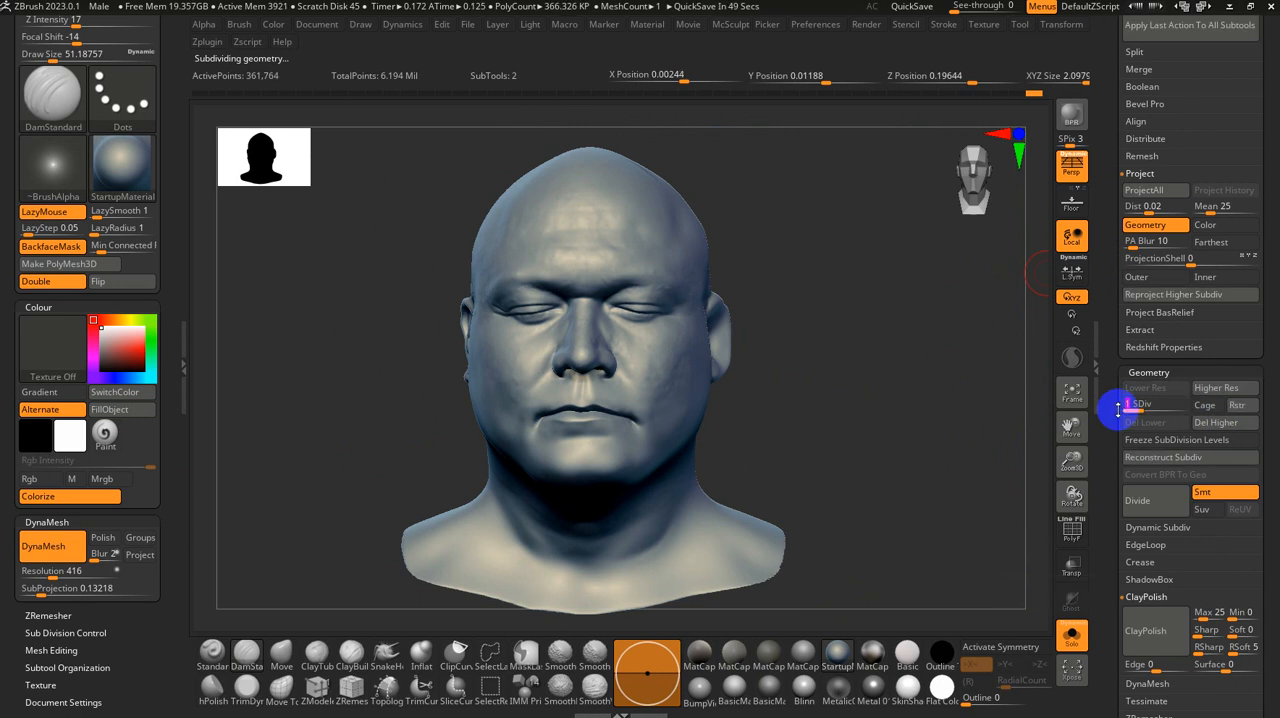
pyautogui.moveTo(1132, 405); pyautogui.dragTo(1155, 410)
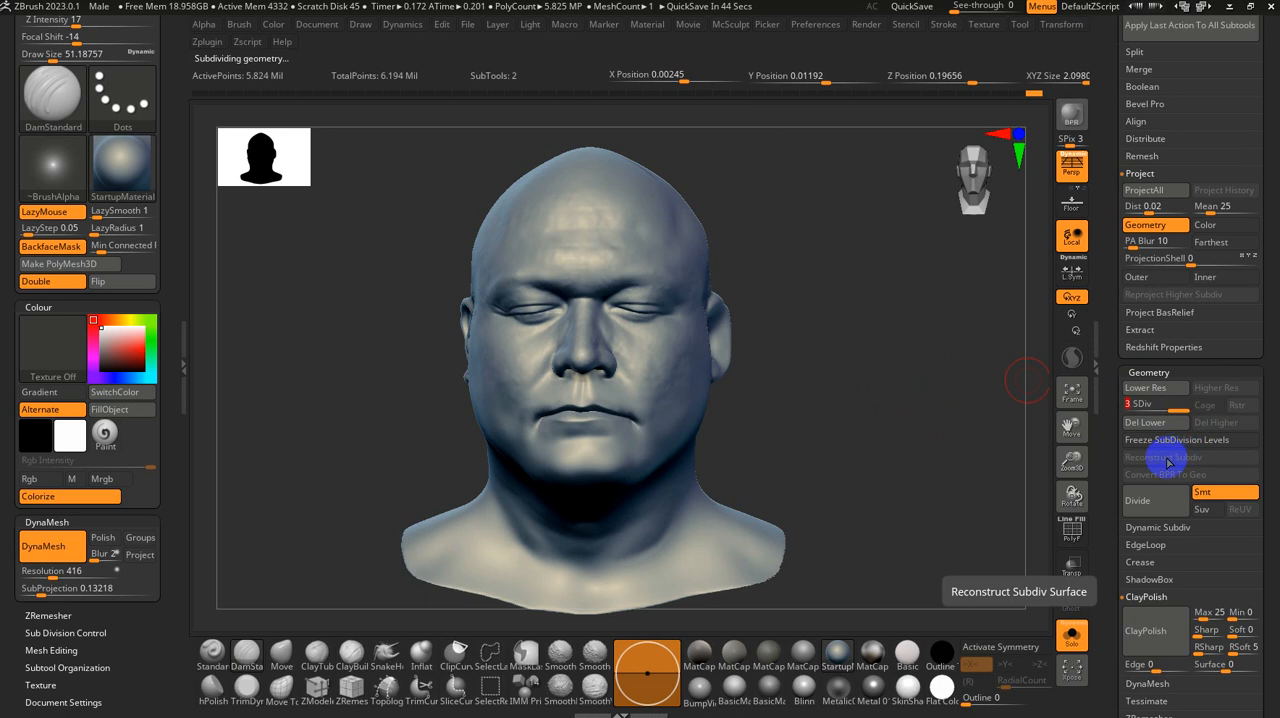
pyautogui.scroll(10, 1120, 363)
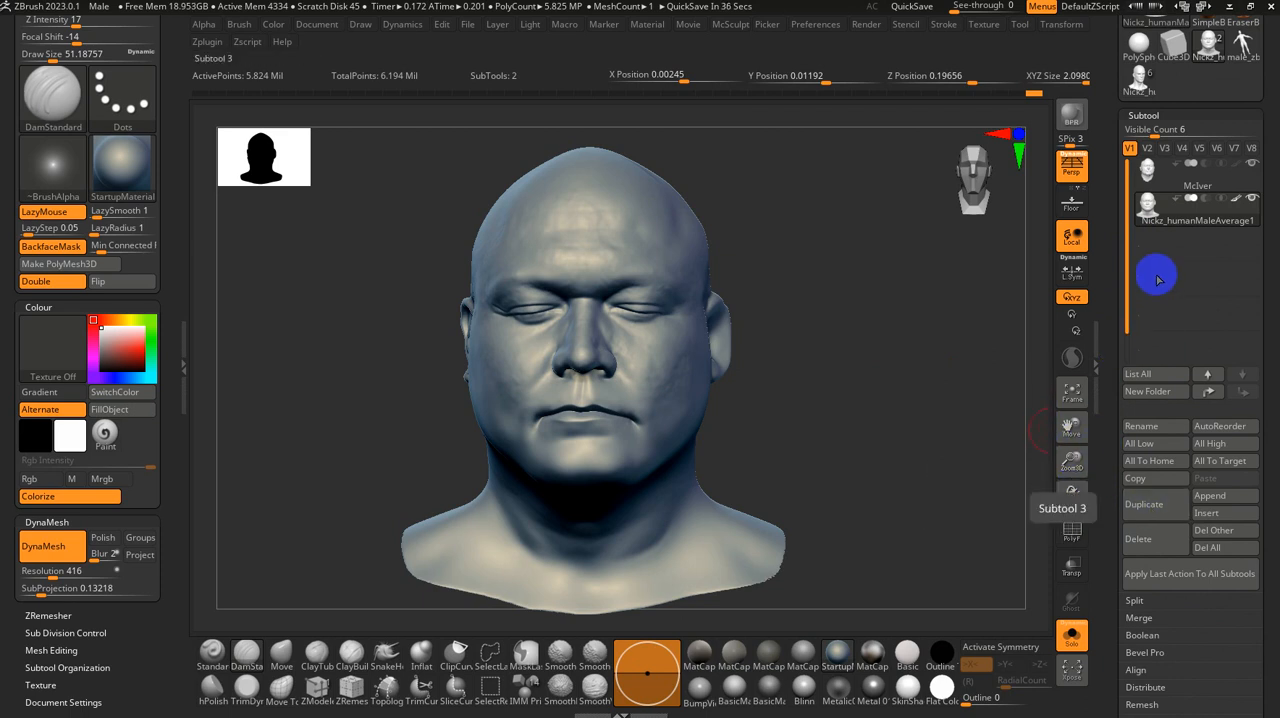
# Step: Return the head from subdivision level 1 to level 3 and divide it once more to add level 4
pyautogui.moveTo(1114, 492); pyautogui.dragTo(1117, 338)
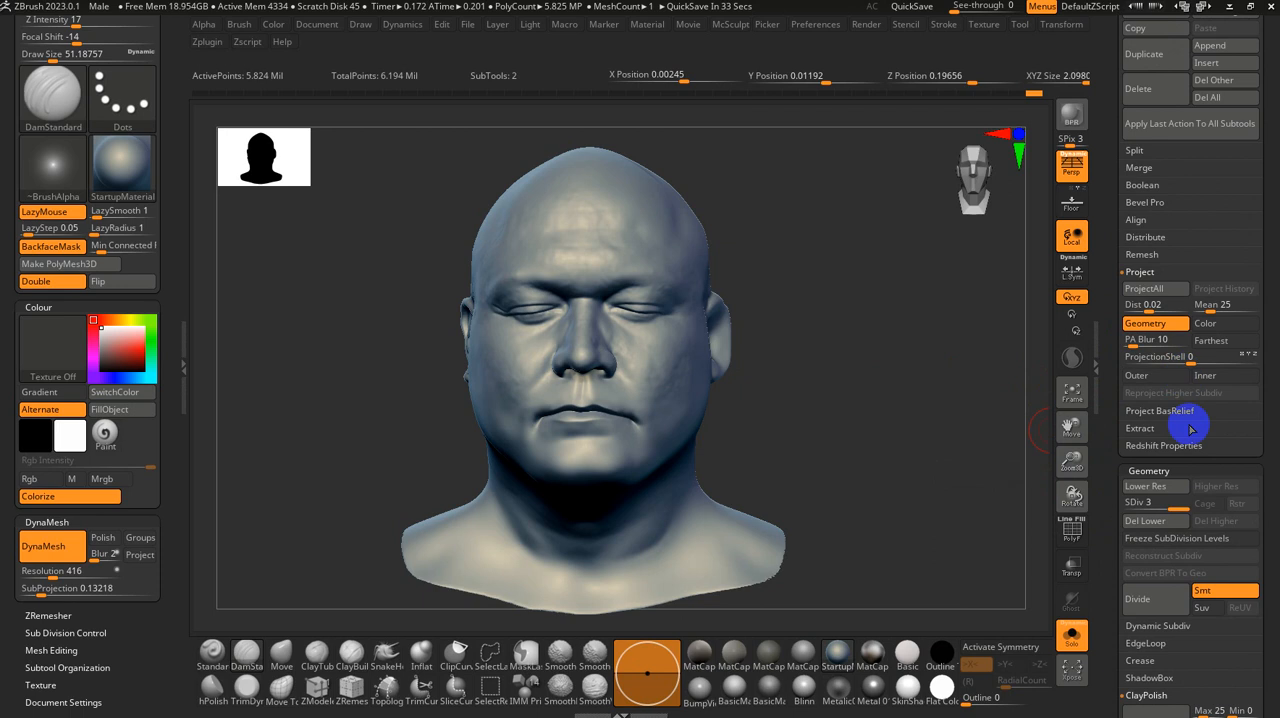
pyautogui.moveTo(1172, 502); pyautogui.dragTo(1130, 501)
pyautogui.moveTo(1103, 240); pyautogui.dragTo(1109, 383)
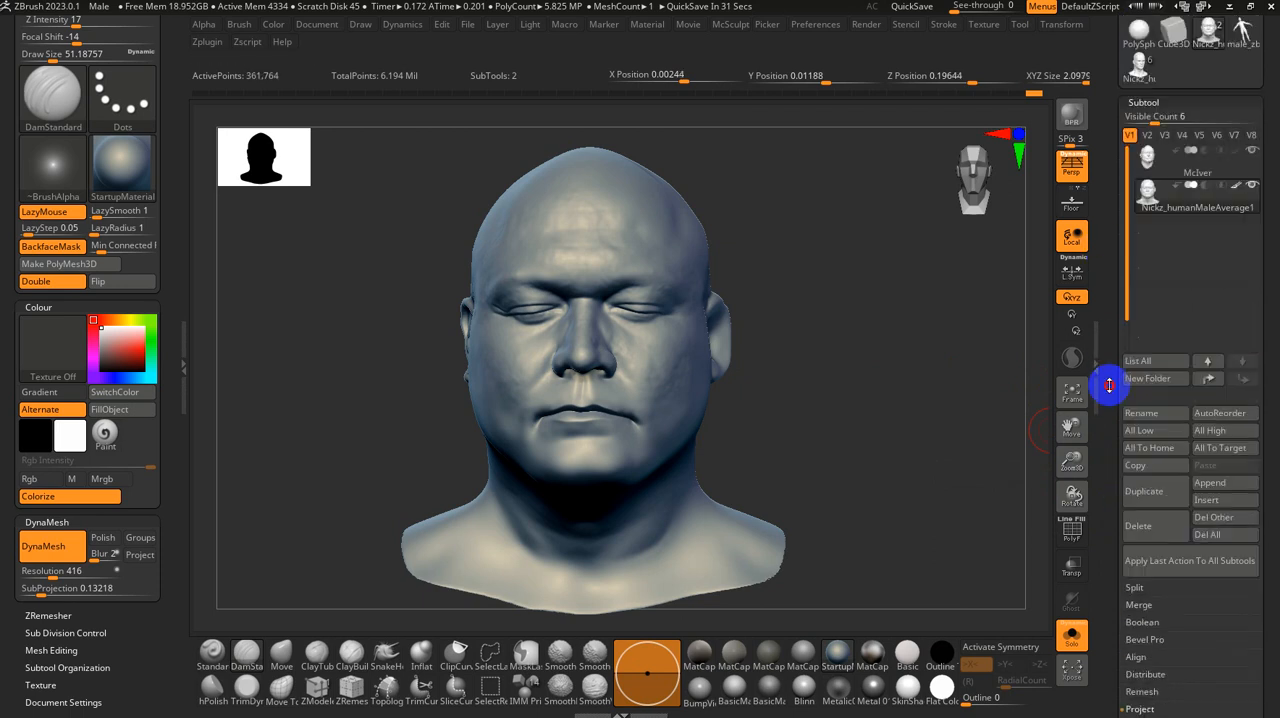
pyautogui.click(1158, 491)
pyautogui.moveTo(1106, 551); pyautogui.dragTo(1111, 380)
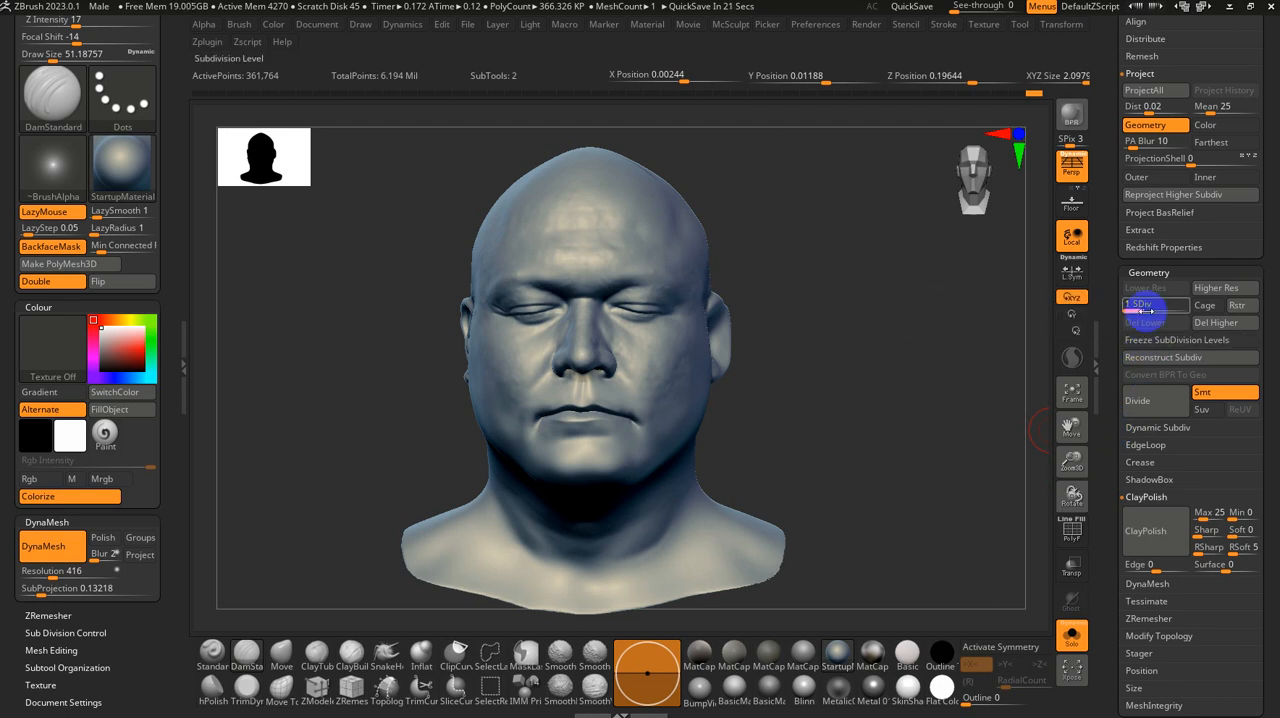
pyautogui.click(1150, 398)
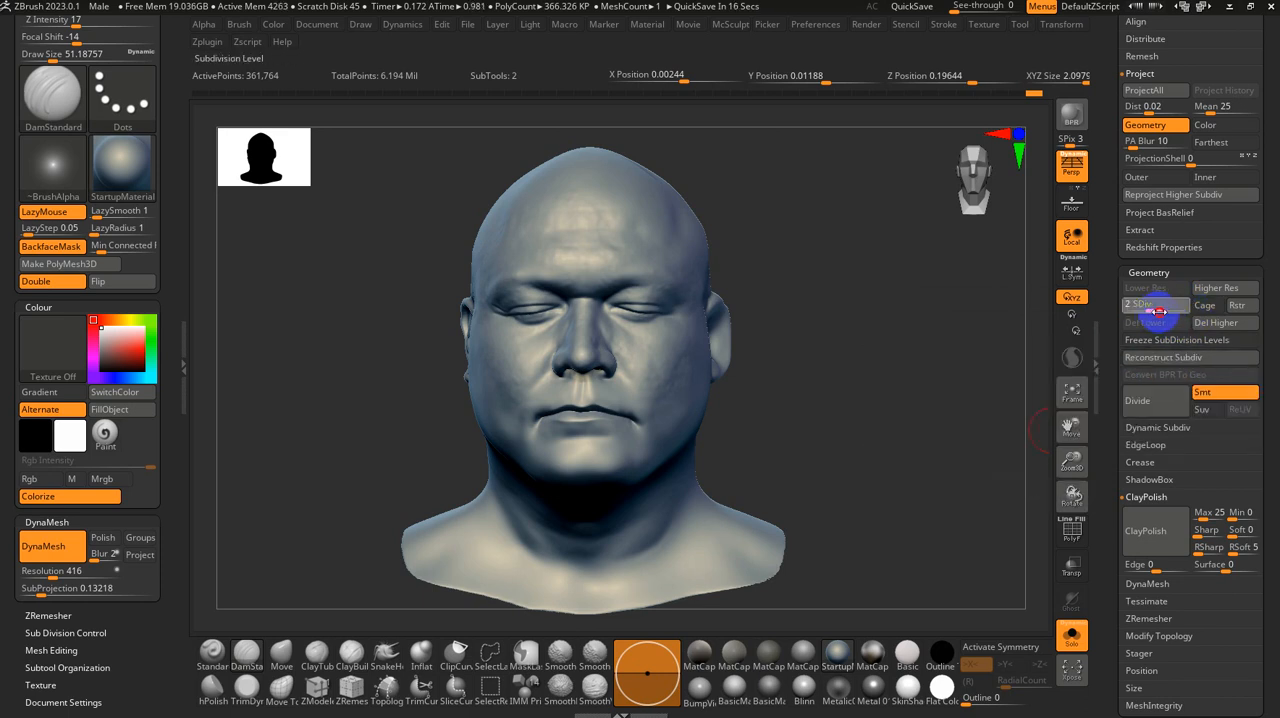
pyautogui.moveTo(1158, 308); pyautogui.dragTo(1195, 311)
pyautogui.click(1160, 402)
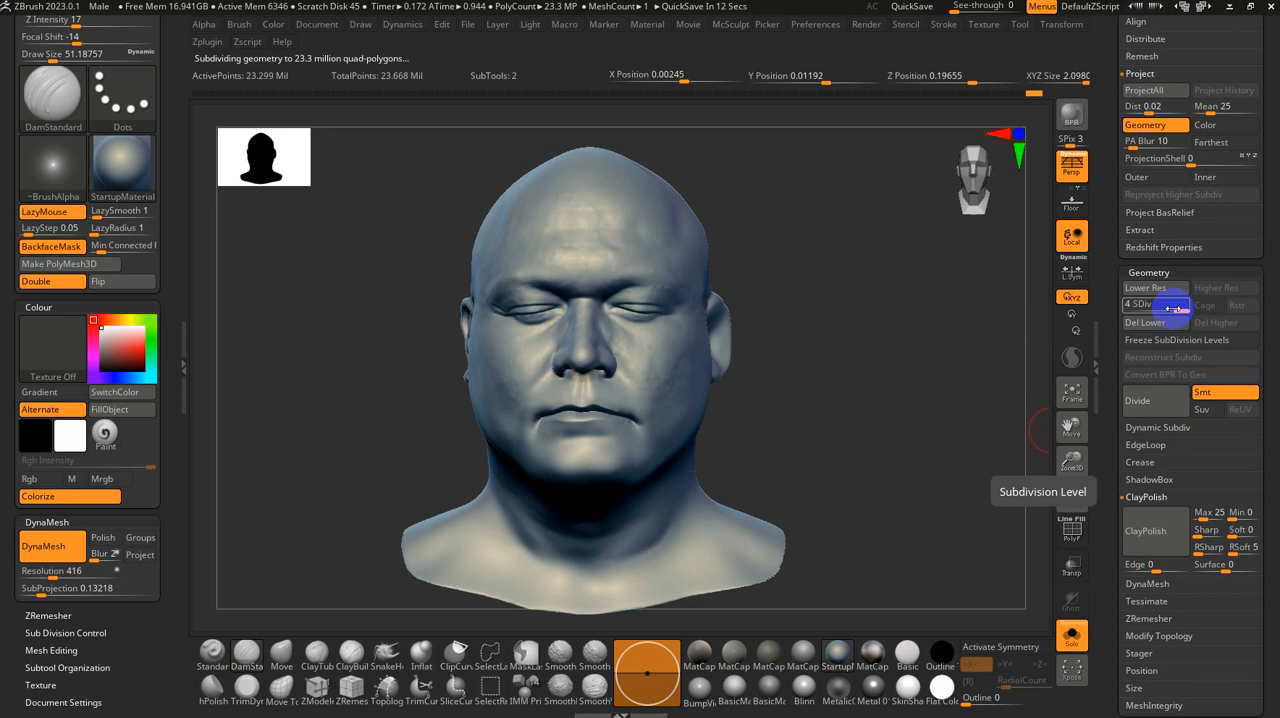
# Step: Compare subdivision levels 1 and 4 of the head, then freeze its subdivision levels while at level 1
pyautogui.moveTo(1176, 308); pyautogui.dragTo(358, 143)
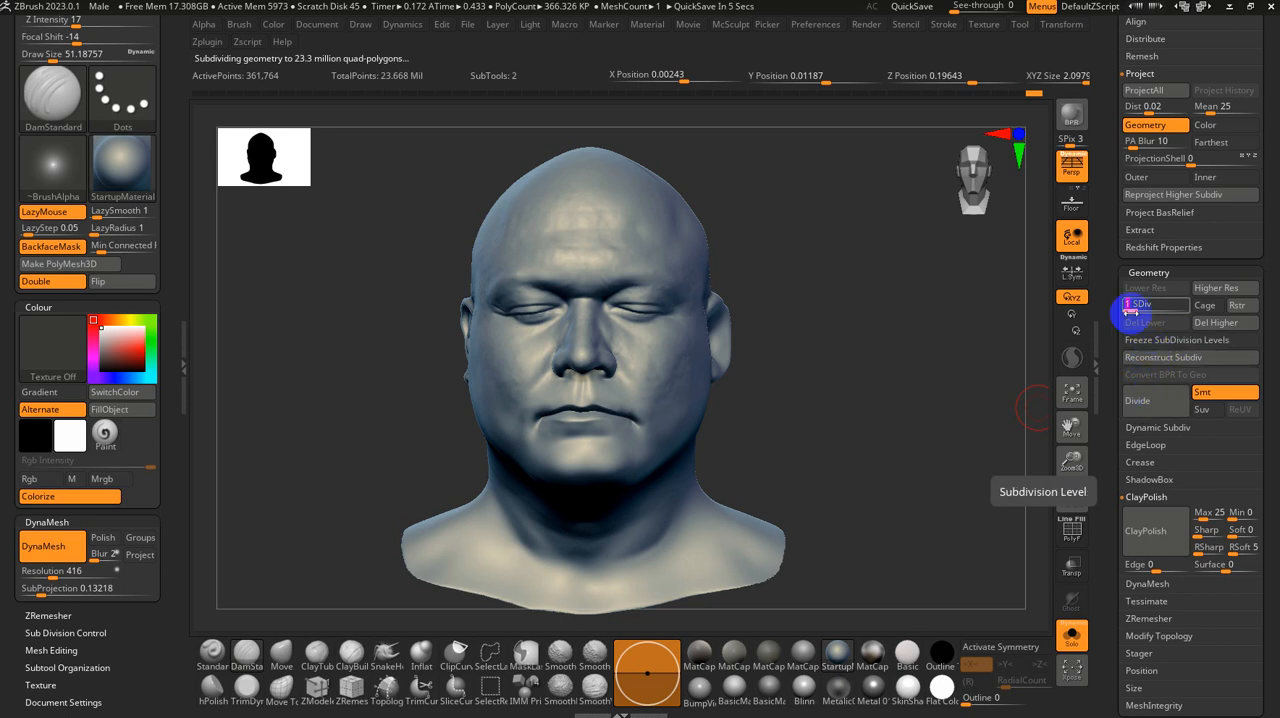
pyautogui.moveTo(1143, 304); pyautogui.dragTo(1160, 311)
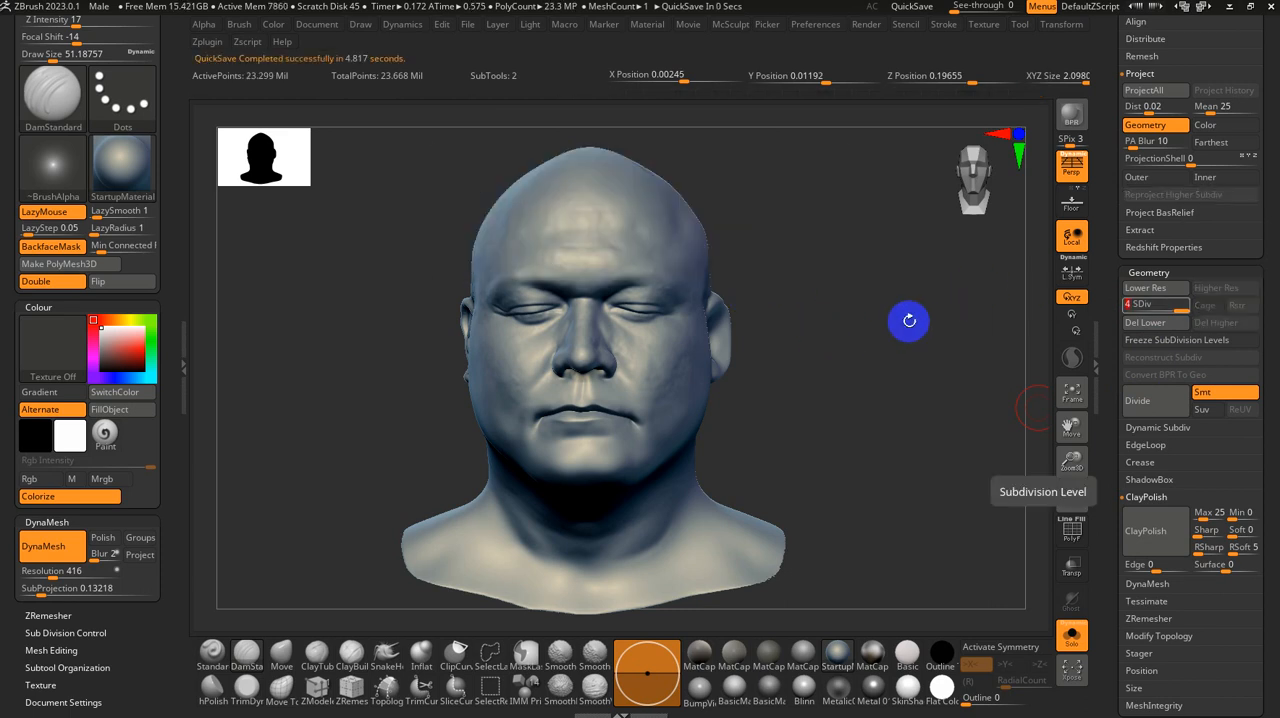
pyautogui.click(1114, 304)
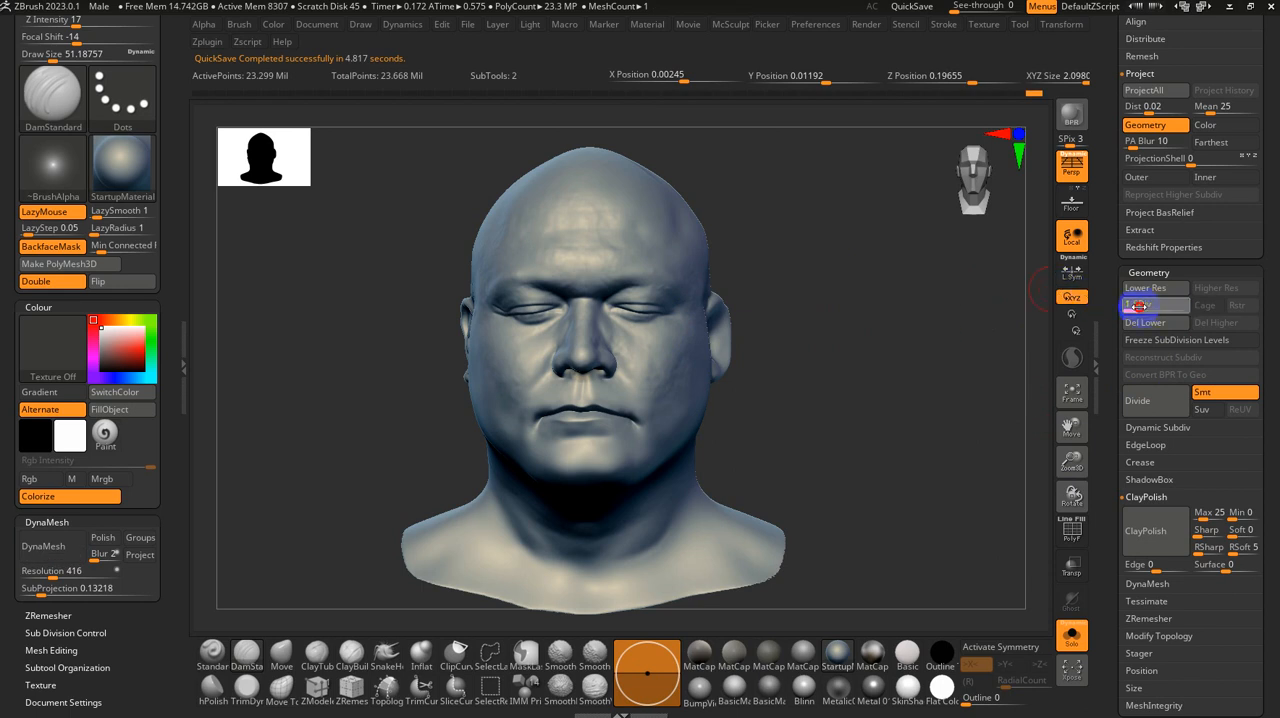
pyautogui.click(1180, 341)
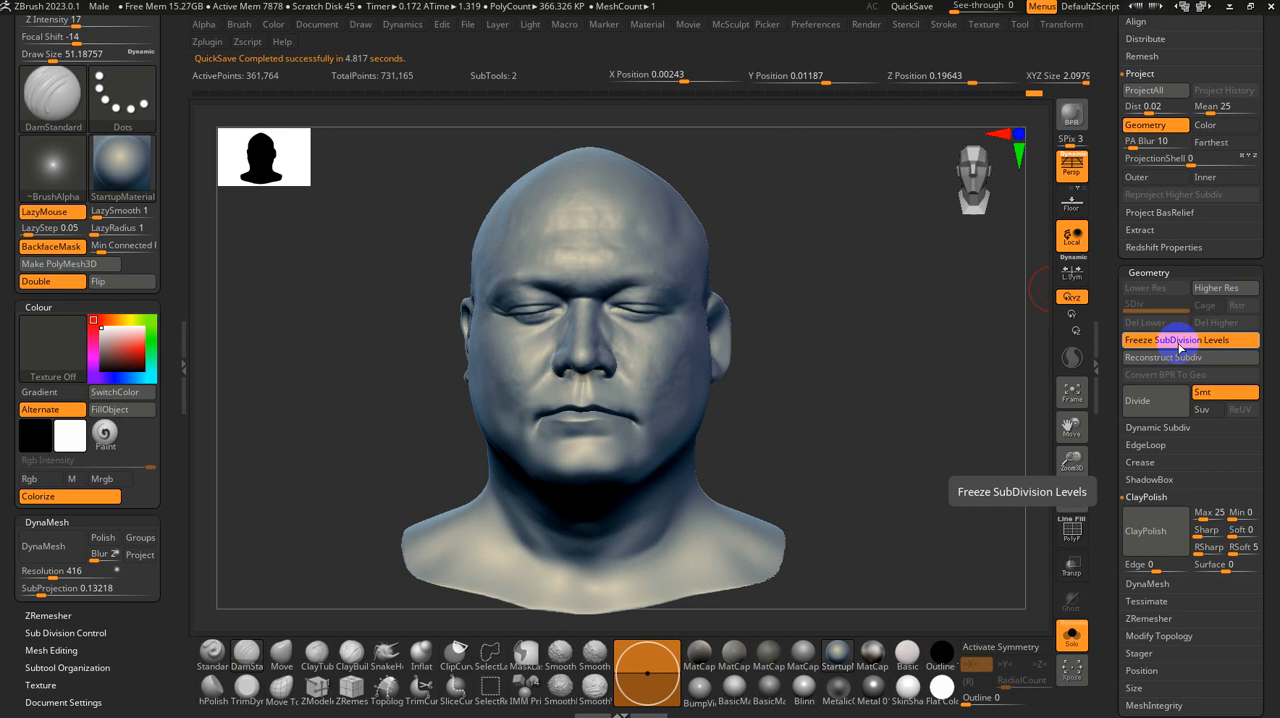
# Step: Show the head's wireframe and try to remesh it with ZRemesher using a target polygon count of 42.98216
pyautogui.hotkey('shift', 'f')
pyautogui.keyDown('alt'); pyautogui.moveTo(837, 366); pyautogui.dragTo(765, 376); pyautogui.keyUp('alt')
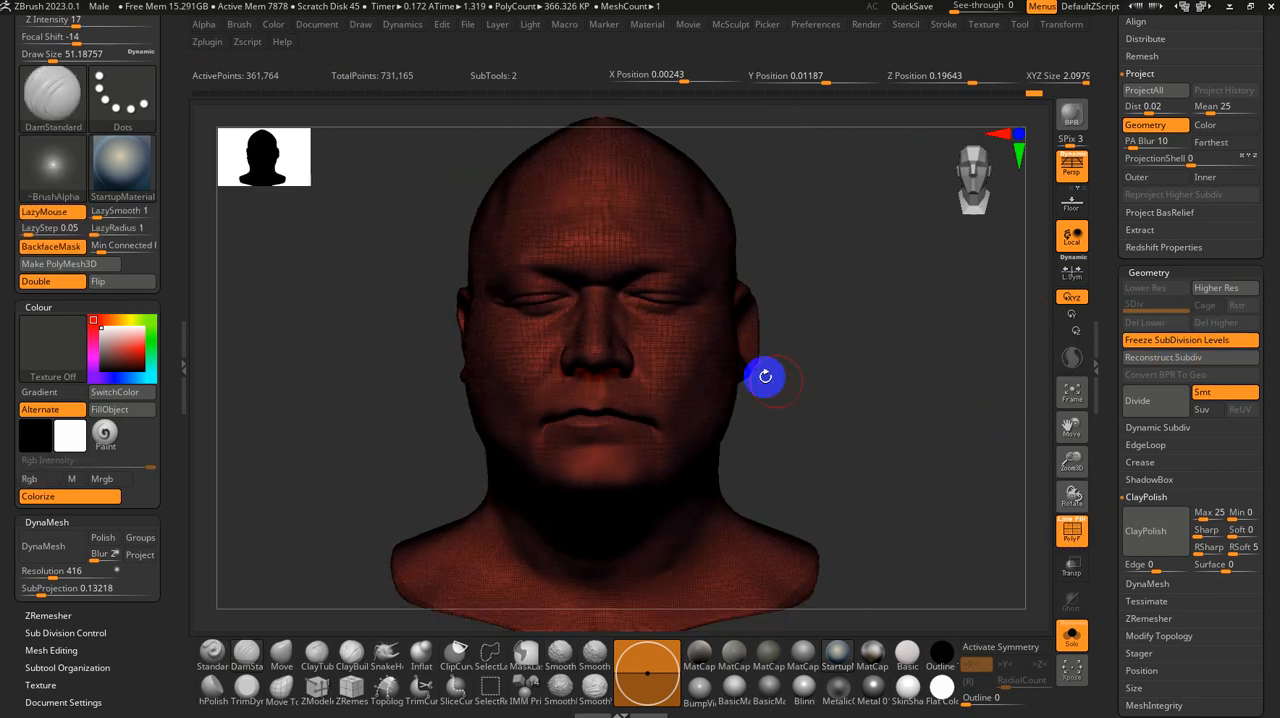
pyautogui.click(52, 606)
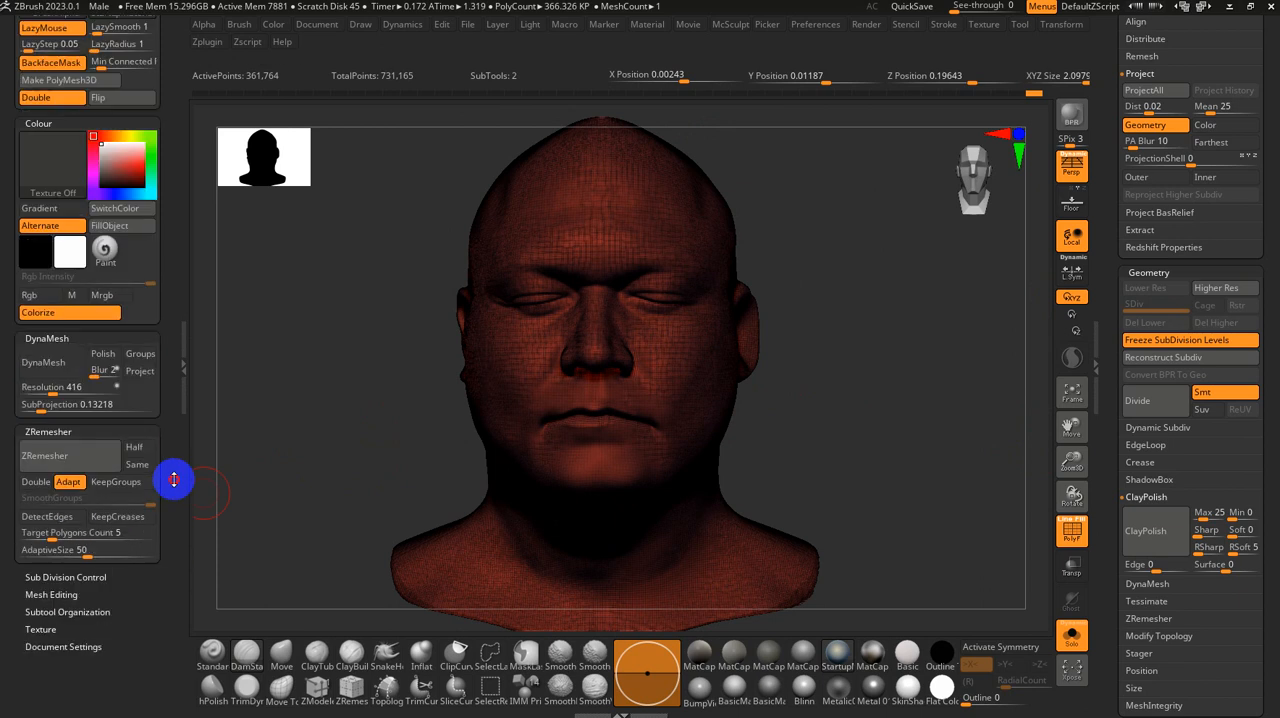
pyautogui.moveTo(49, 416); pyautogui.dragTo(79, 416)
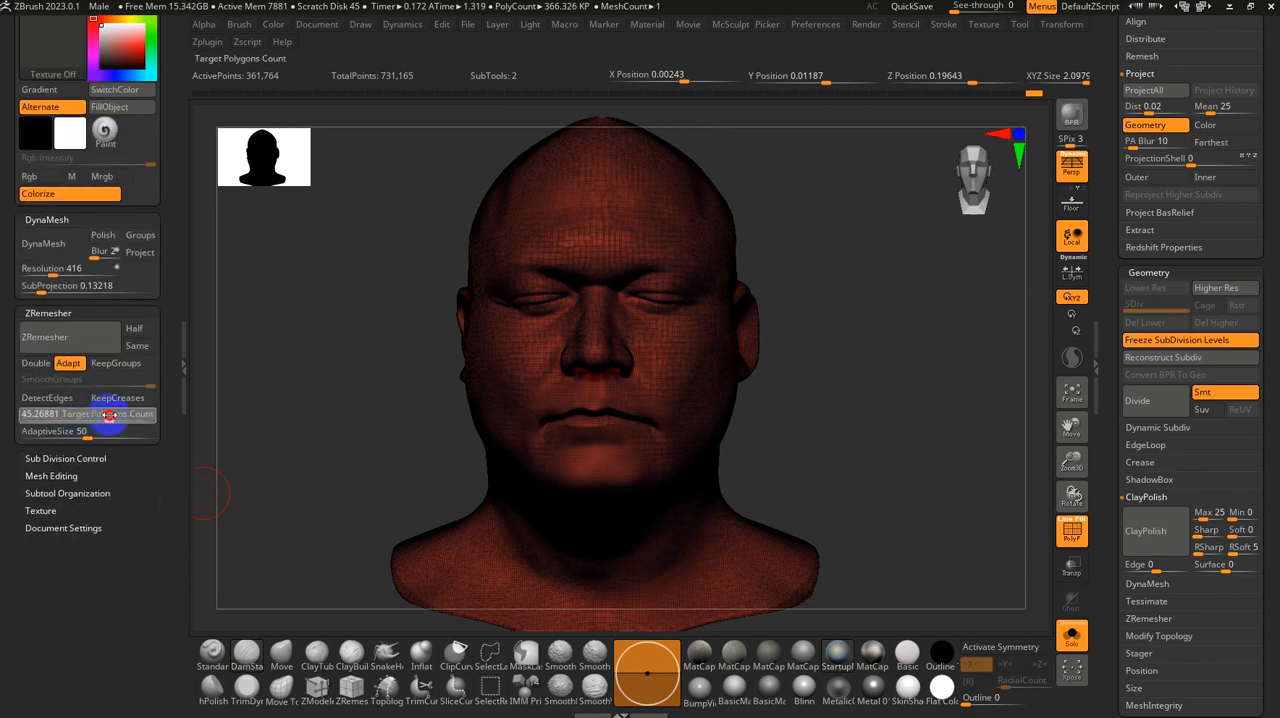
pyautogui.moveTo(107, 414); pyautogui.dragTo(107, 414)
pyautogui.moveTo(235, 378); pyautogui.dragTo(463, 491)
pyautogui.hotkey('shift', 'f')
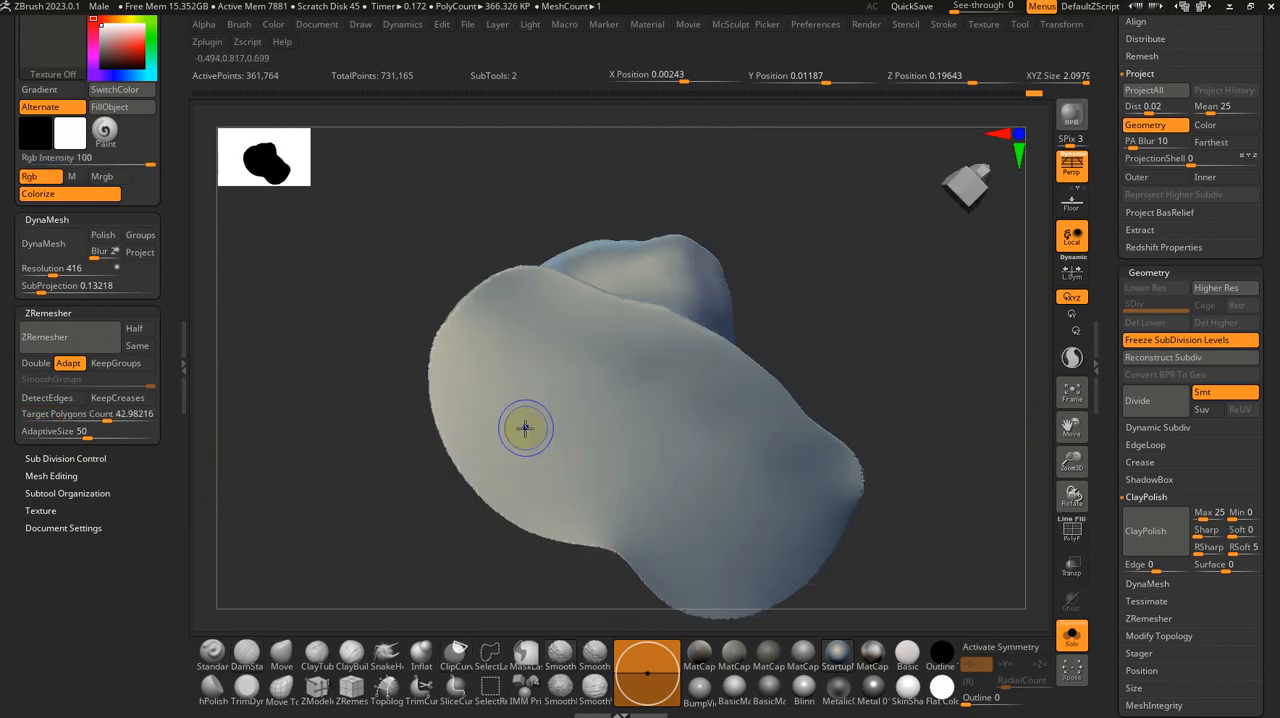
pyautogui.hotkey('shift', 'f')
pyautogui.moveTo(343, 332); pyautogui.dragTo(230, 427)
pyautogui.click(107, 349)
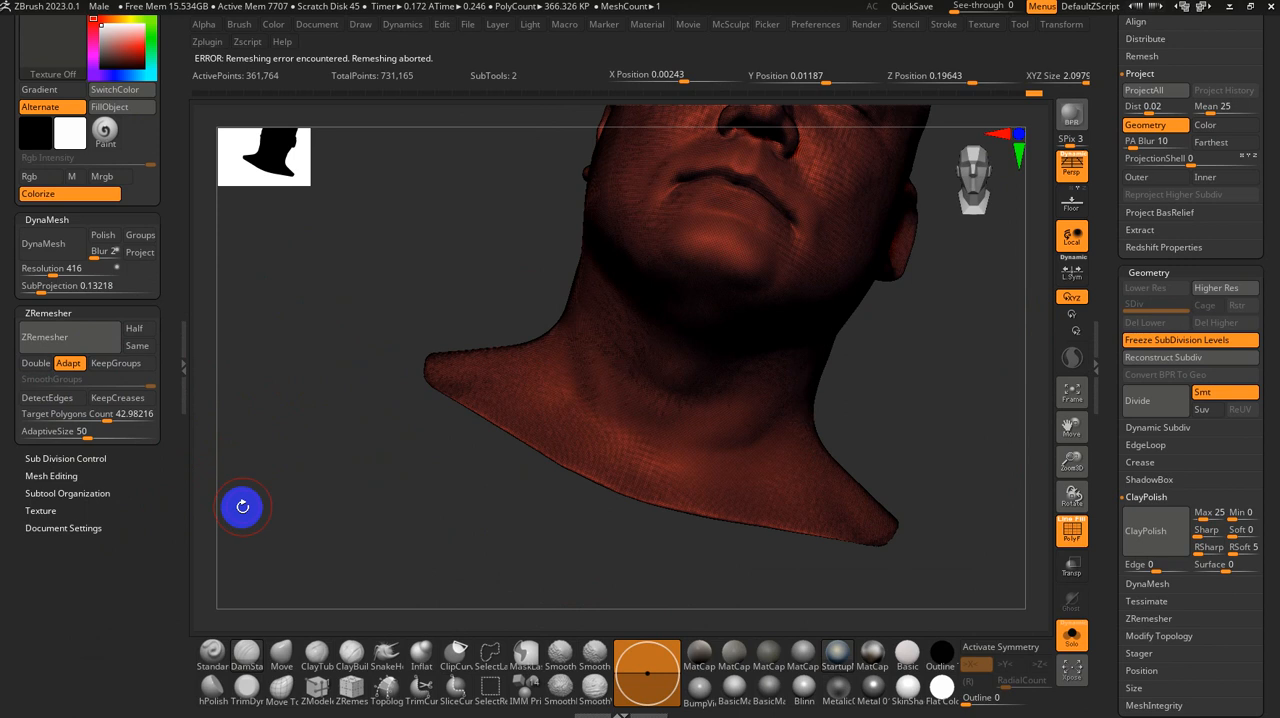
# Step: Check and repair the head's mesh integrity with Fix Mesh, and optimize its points
pyautogui.moveTo(514, 157); pyautogui.dragTo(354, 154)
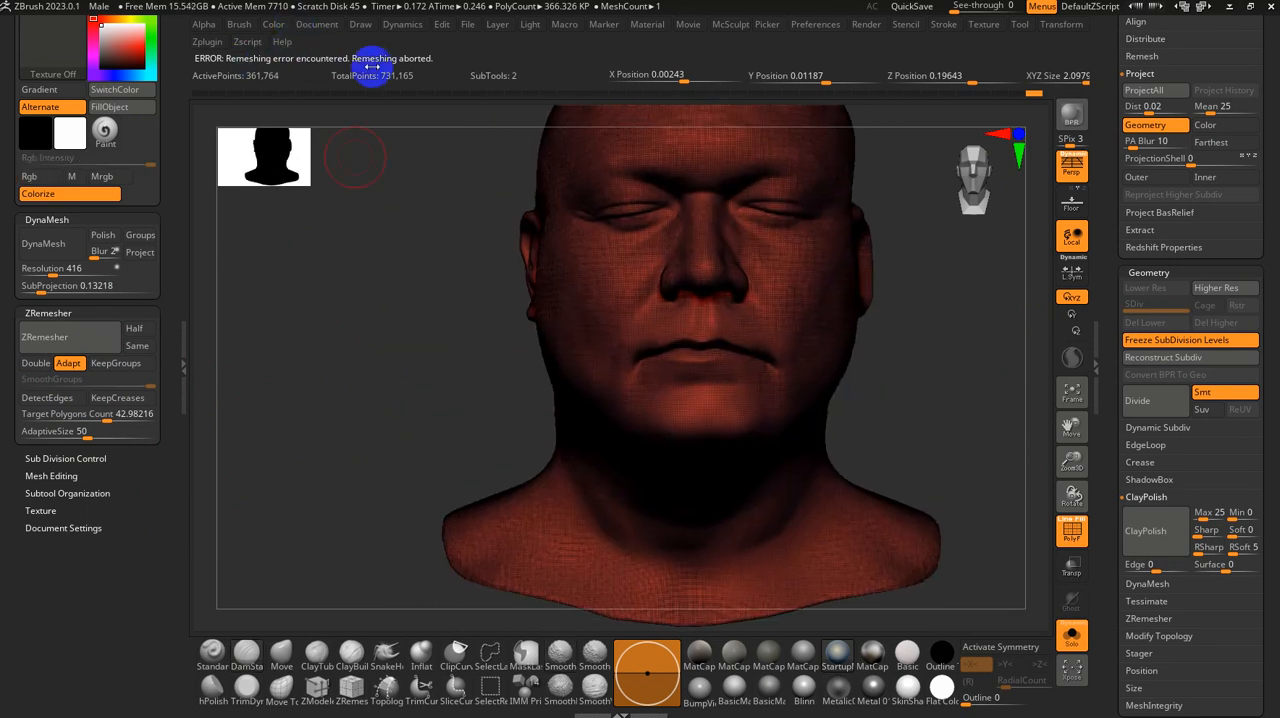
pyautogui.click(51, 476)
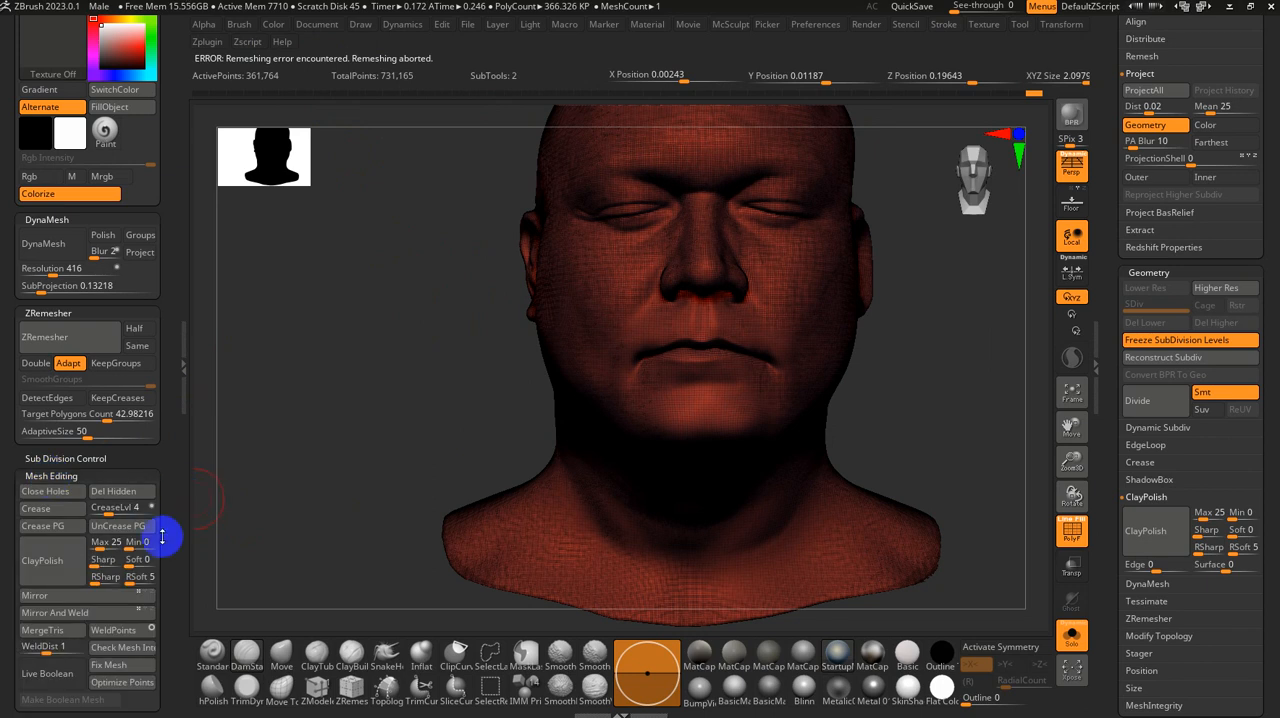
pyautogui.moveTo(163, 535); pyautogui.dragTo(171, 452)
pyautogui.click(127, 502)
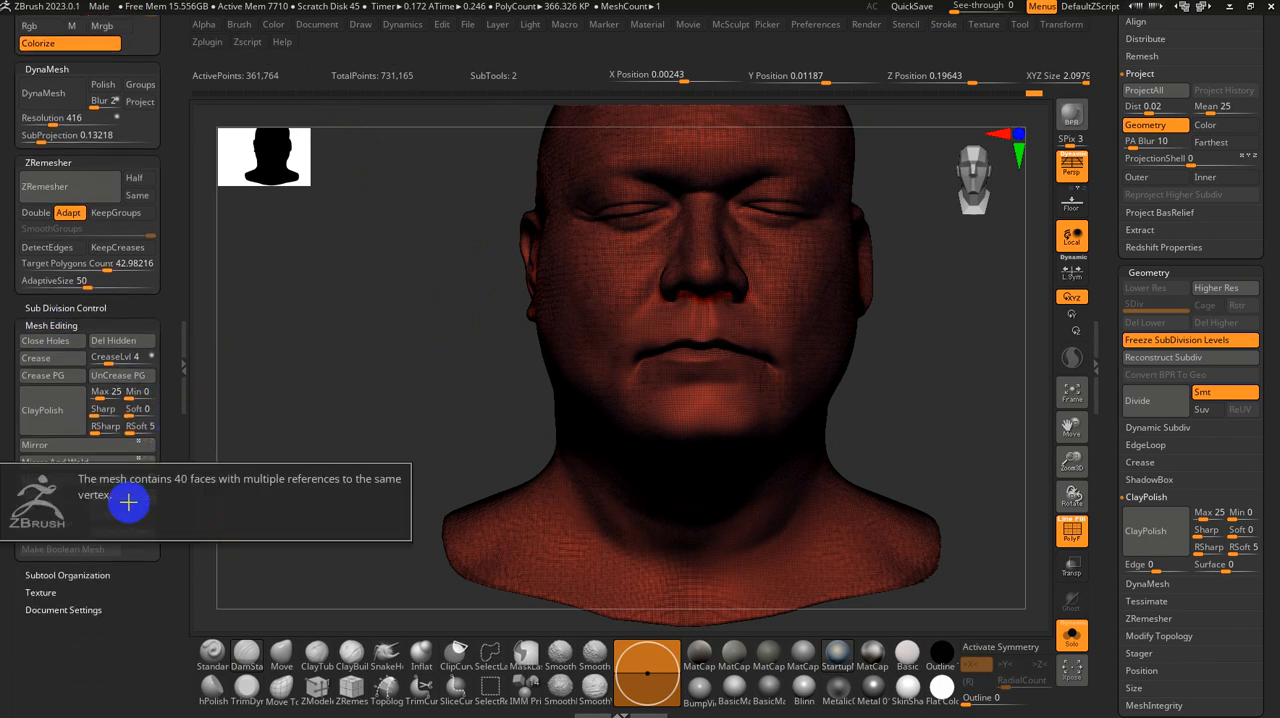
pyautogui.click(122, 514)
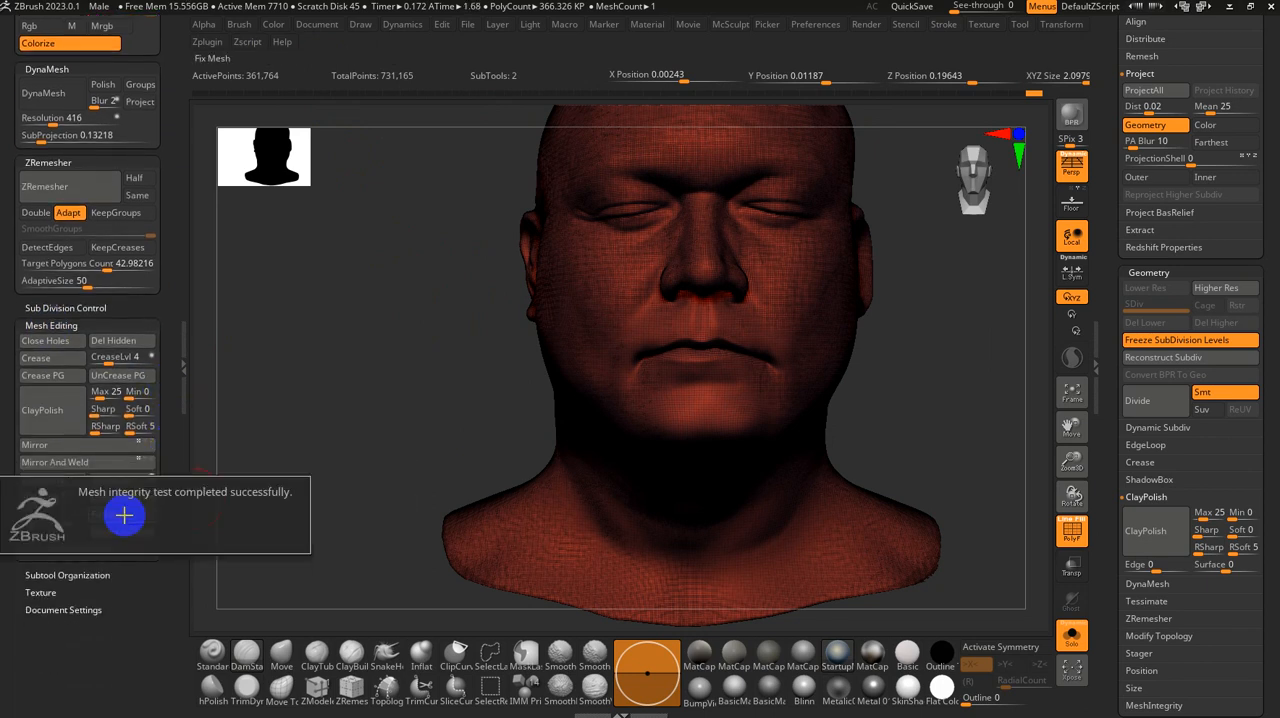
pyautogui.click(124, 531)
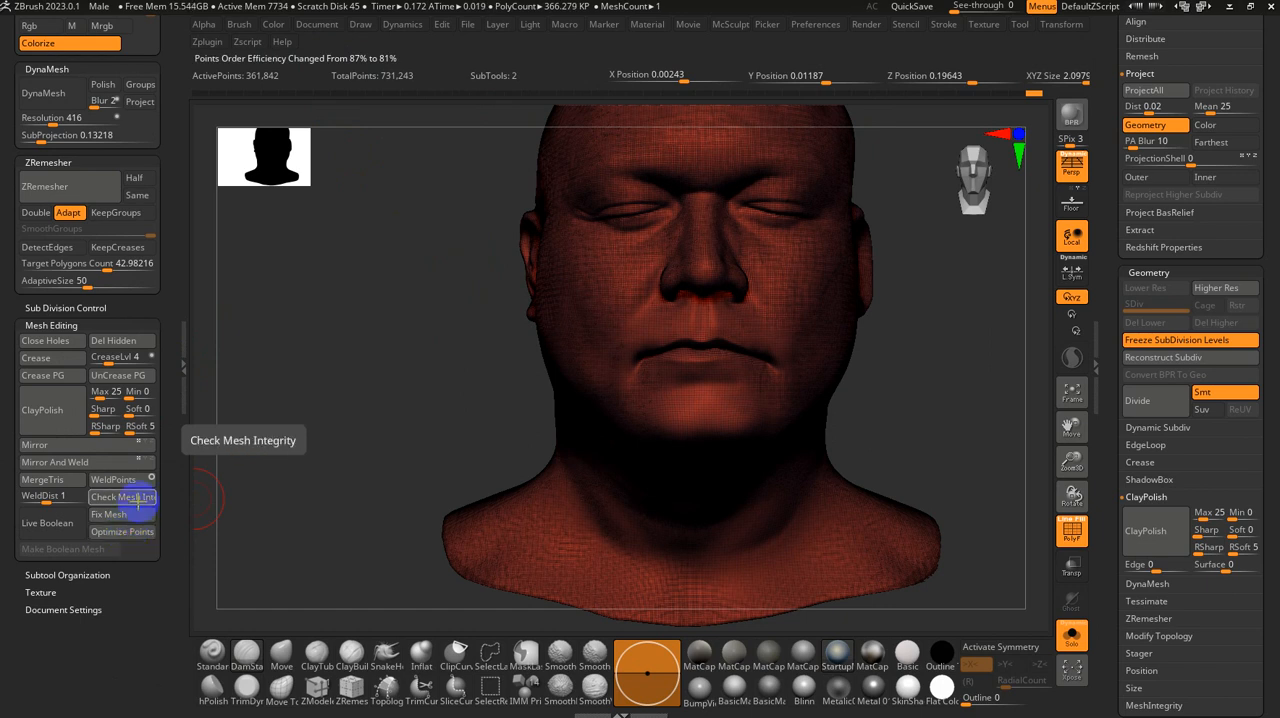
pyautogui.scroll(-3, 1110, 460)
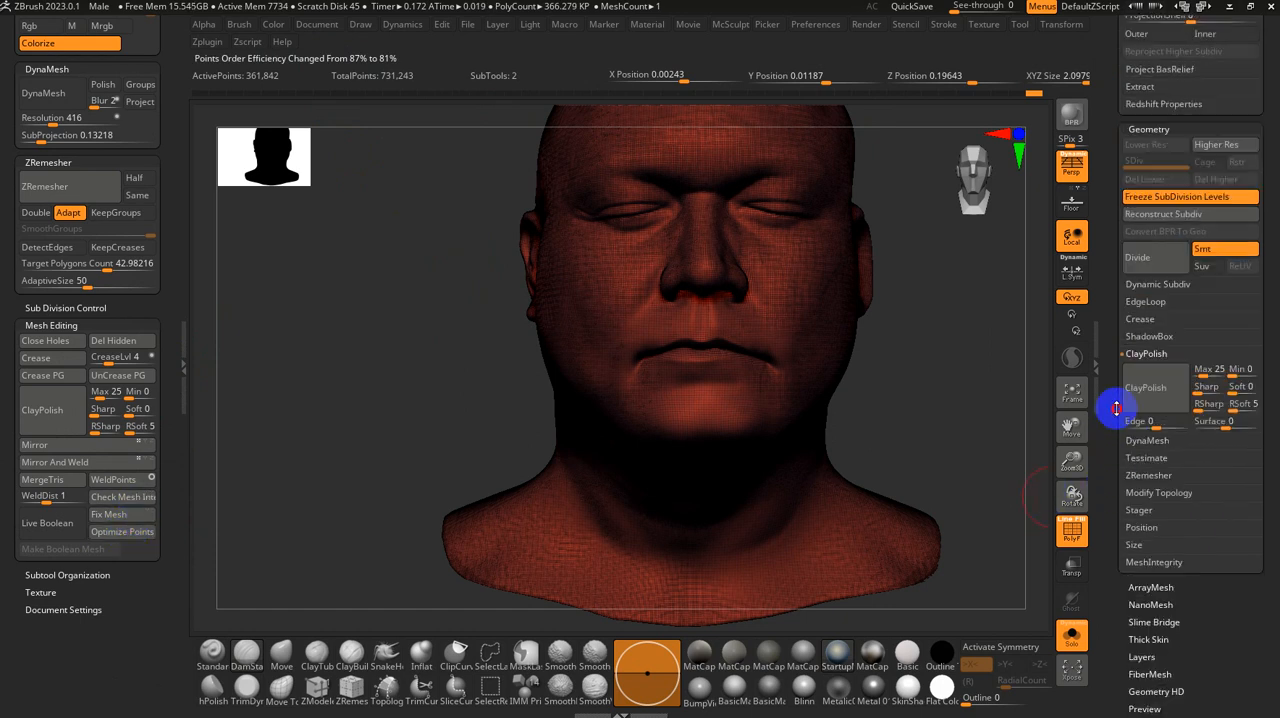
pyautogui.scroll(-4, 1115, 400)
pyautogui.click(1140, 368)
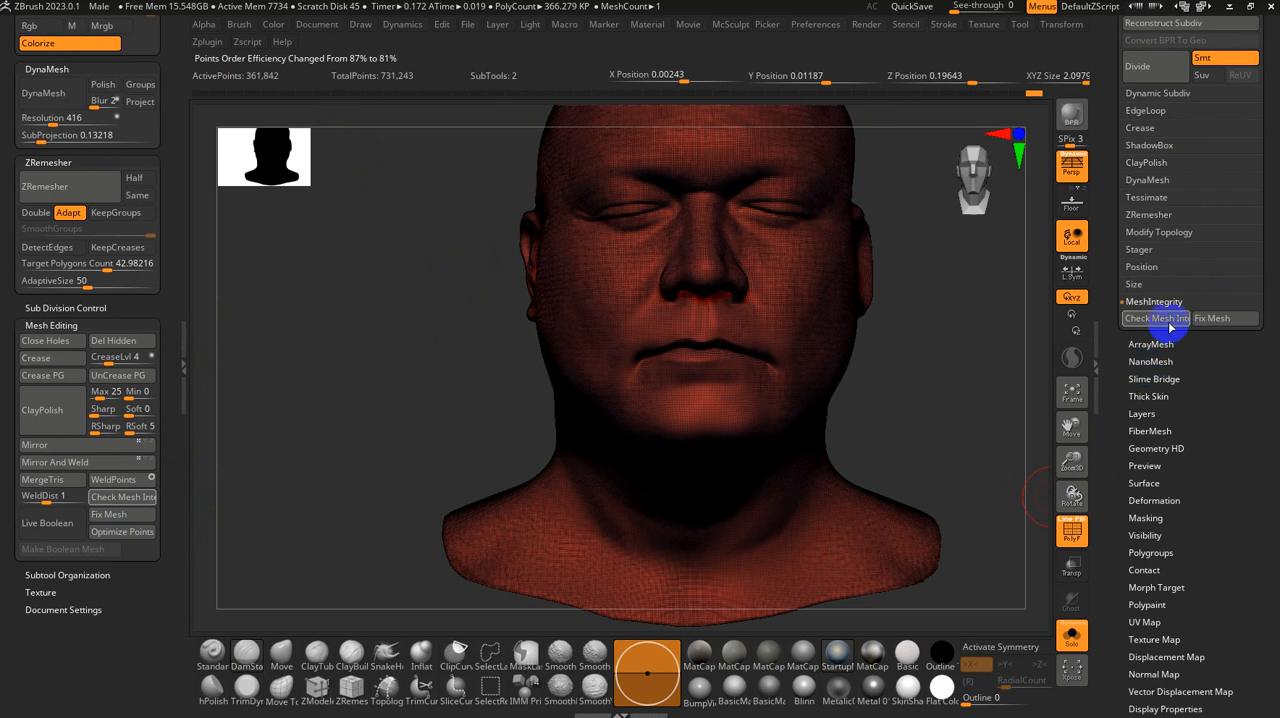
pyautogui.click(1160, 233)
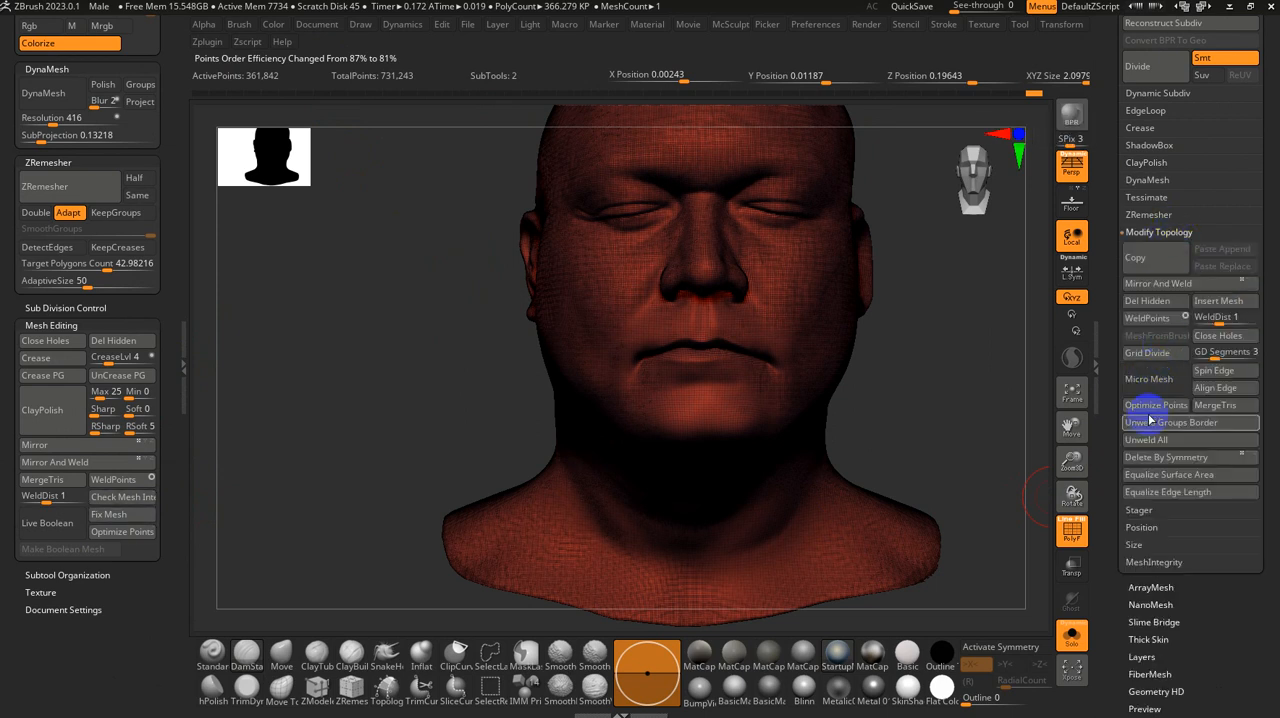
pyautogui.click(1156, 232)
# Step: Remesh the repaired head with ZRemesher and open the full ZRemesher settings in the geometry options
pyautogui.moveTo(976, 249); pyautogui.dragTo(963, 354)
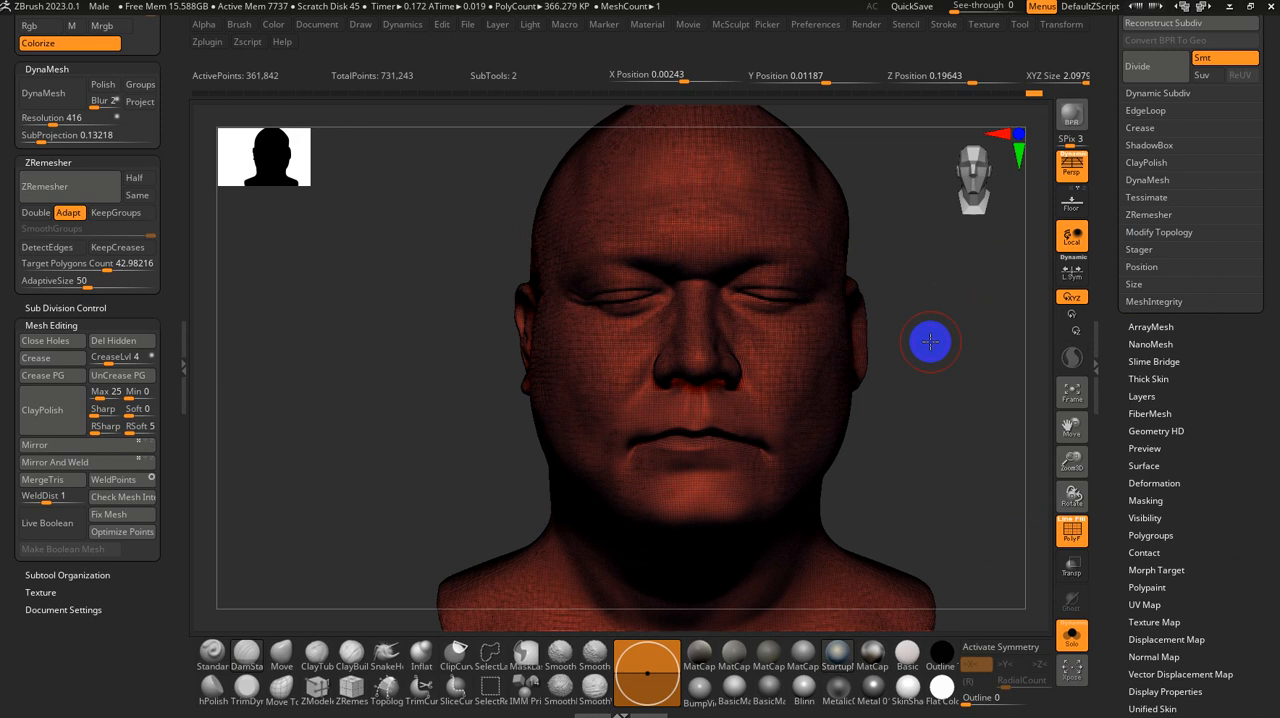
pyautogui.click(88, 190)
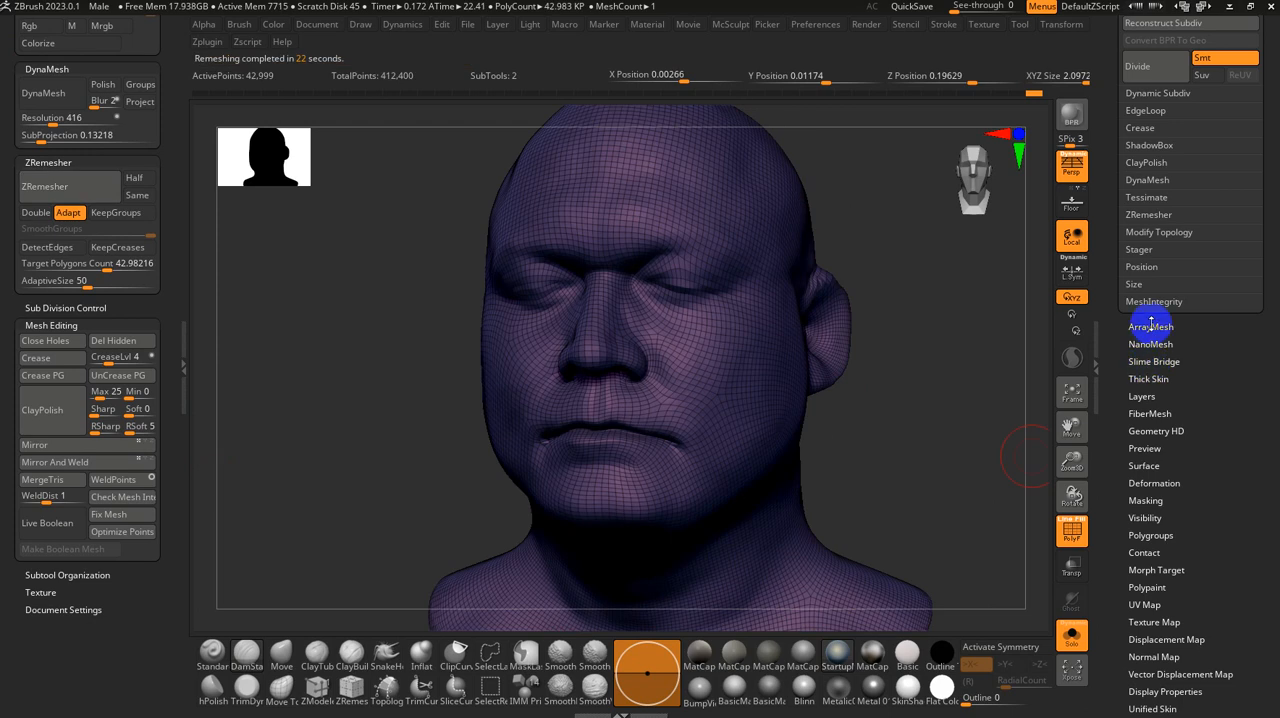
pyautogui.moveTo(1135, 323); pyautogui.dragTo(1139, 435)
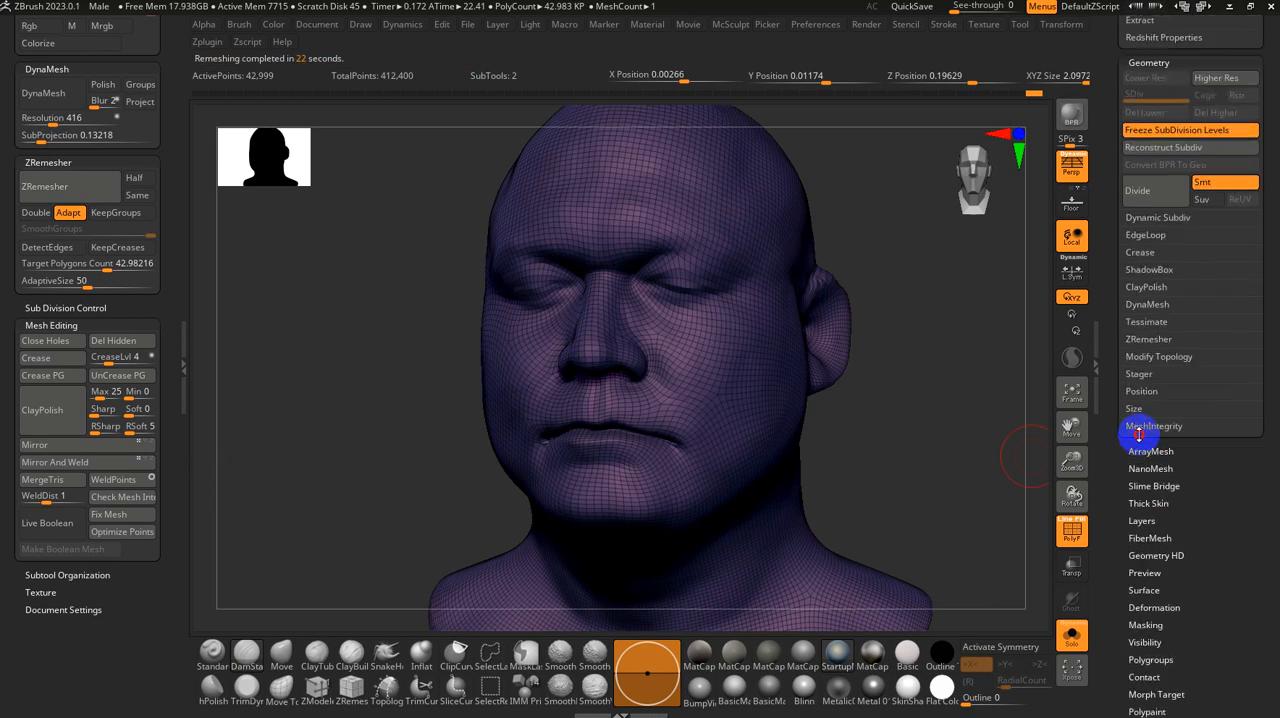
pyautogui.click(1148, 339)
pyautogui.click(1241, 366)
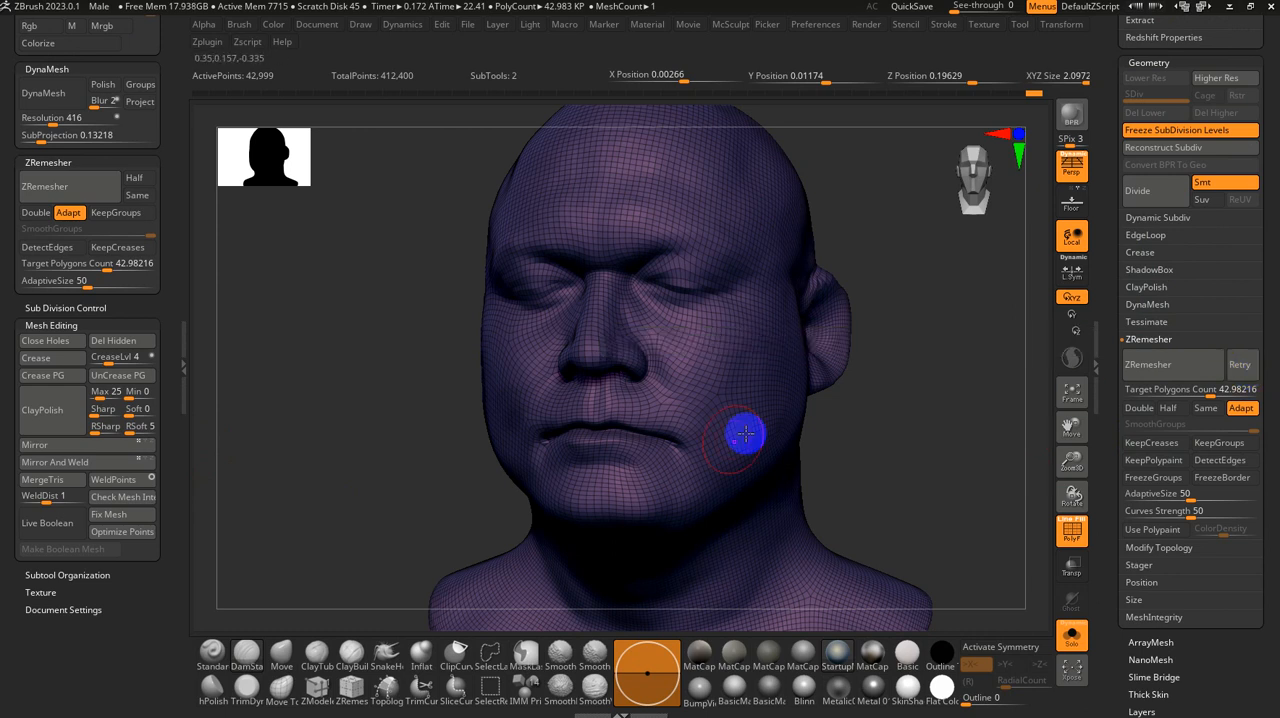
# Step: Draw ZRemesherGuides curves along both closed eyelids and along the upper and lower lips of the remeshed head
pyautogui.click(349, 700)
pyautogui.press('s')
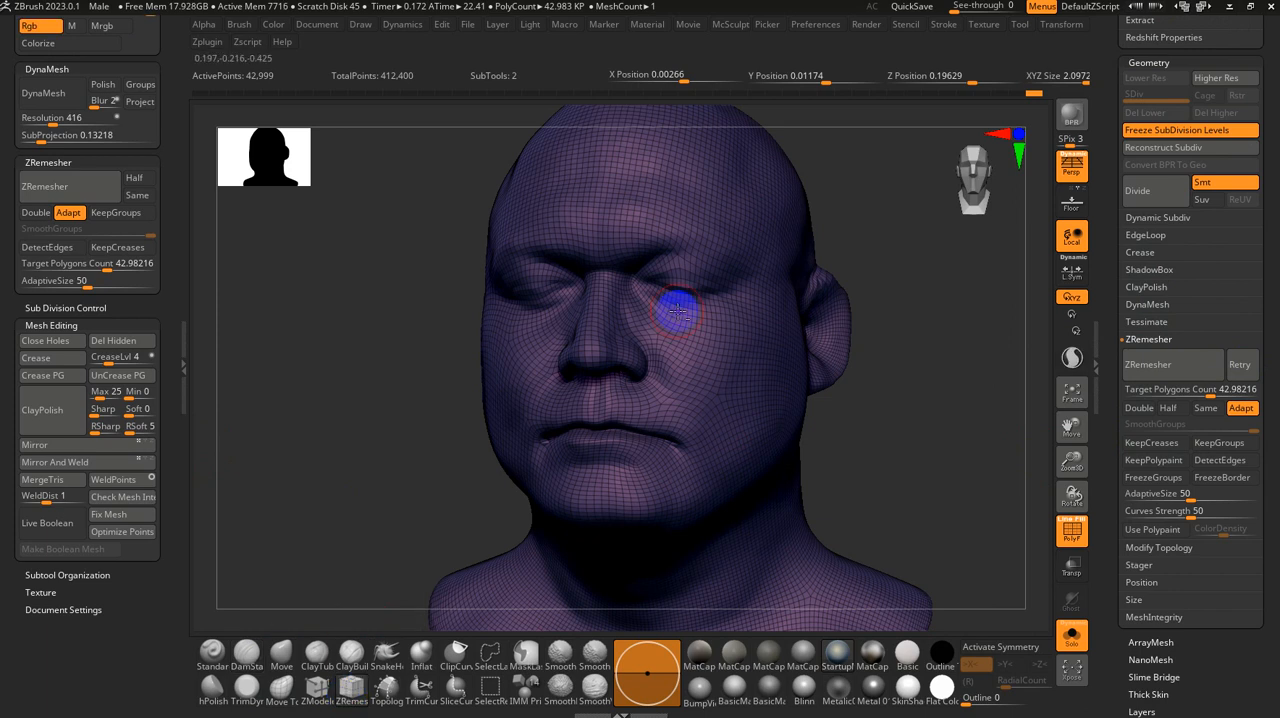
pyautogui.keyDown('ctrl'); pyautogui.moveTo(678, 306); pyautogui.dragTo(691, 365, button='right'); pyautogui.keyUp('ctrl')
pyautogui.press('space')
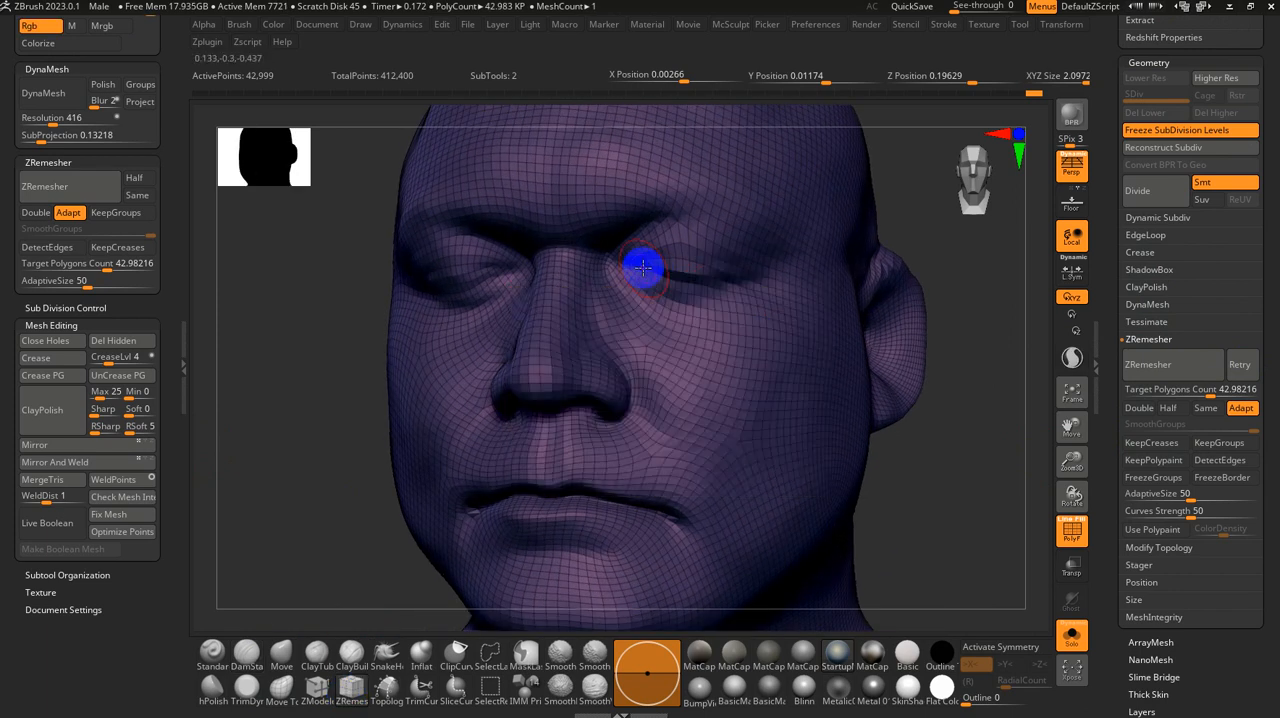
pyautogui.moveTo(640, 265); pyautogui.dragTo(758, 266)
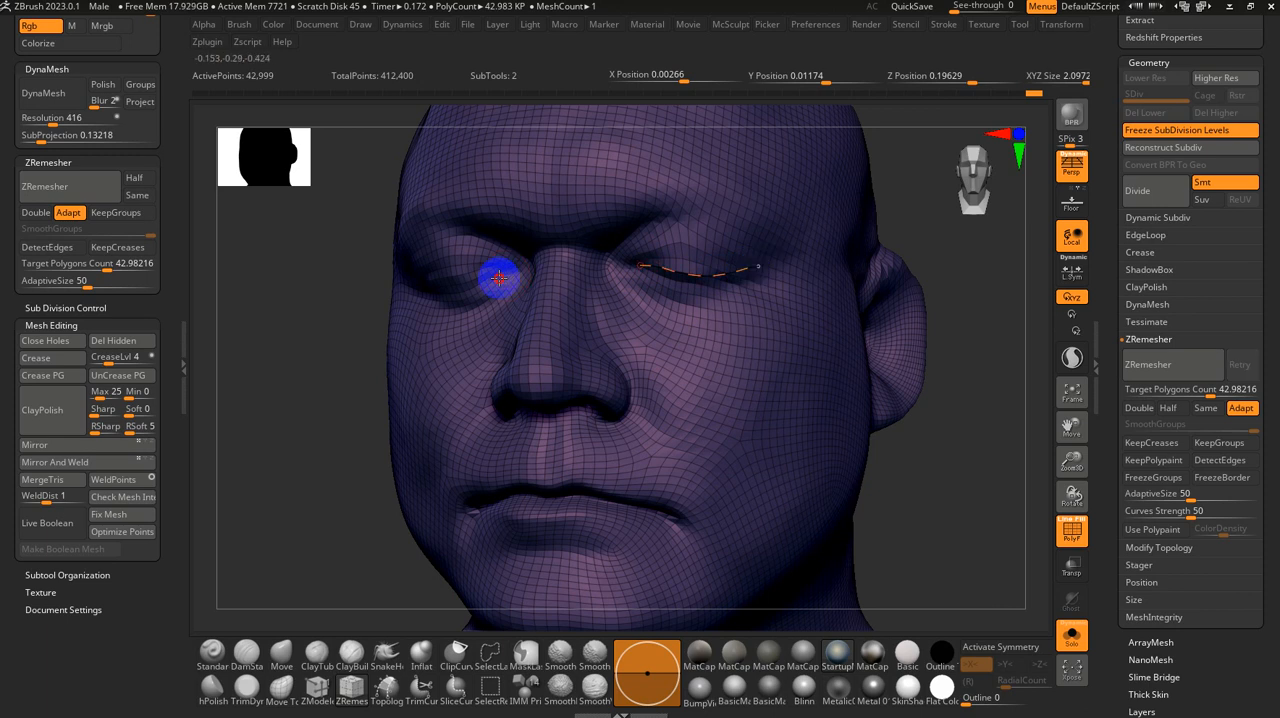
pyautogui.moveTo(320, 337); pyautogui.dragTo(343, 337)
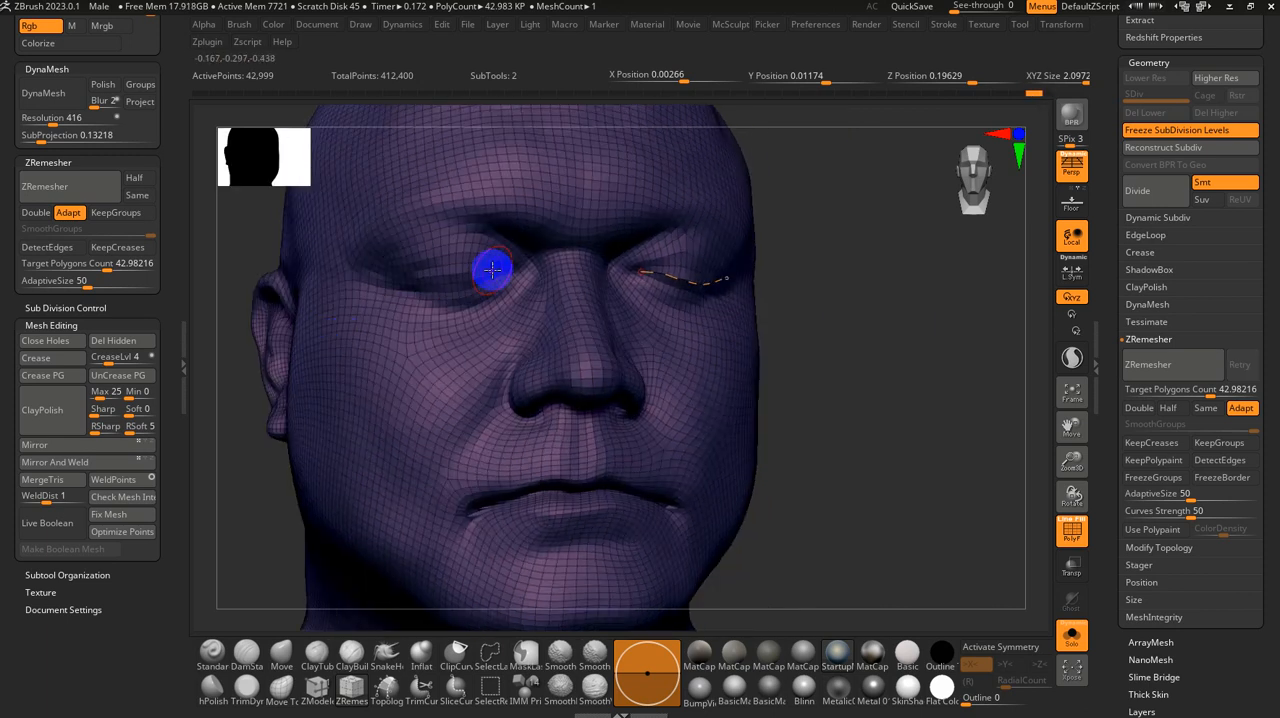
pyautogui.moveTo(499, 270); pyautogui.dragTo(414, 286)
pyautogui.moveTo(852, 459)
pyautogui.mouseDown()
pyautogui.moveTo(814, 437)
pyautogui.moveTo(709, 497)
pyautogui.moveTo(654, 500)
pyautogui.moveTo(594, 474)
pyautogui.moveTo(514, 466)
pyautogui.moveTo(466, 491)
pyautogui.moveTo(460, 516)
pyautogui.moveTo(671, 524)
pyautogui.mouseUp()
# Step: Set the ZRemesher Curves Strength to 60 and remesh the head along the guide curves
pyautogui.moveTo(1193, 516); pyautogui.dragTo(1204, 515)
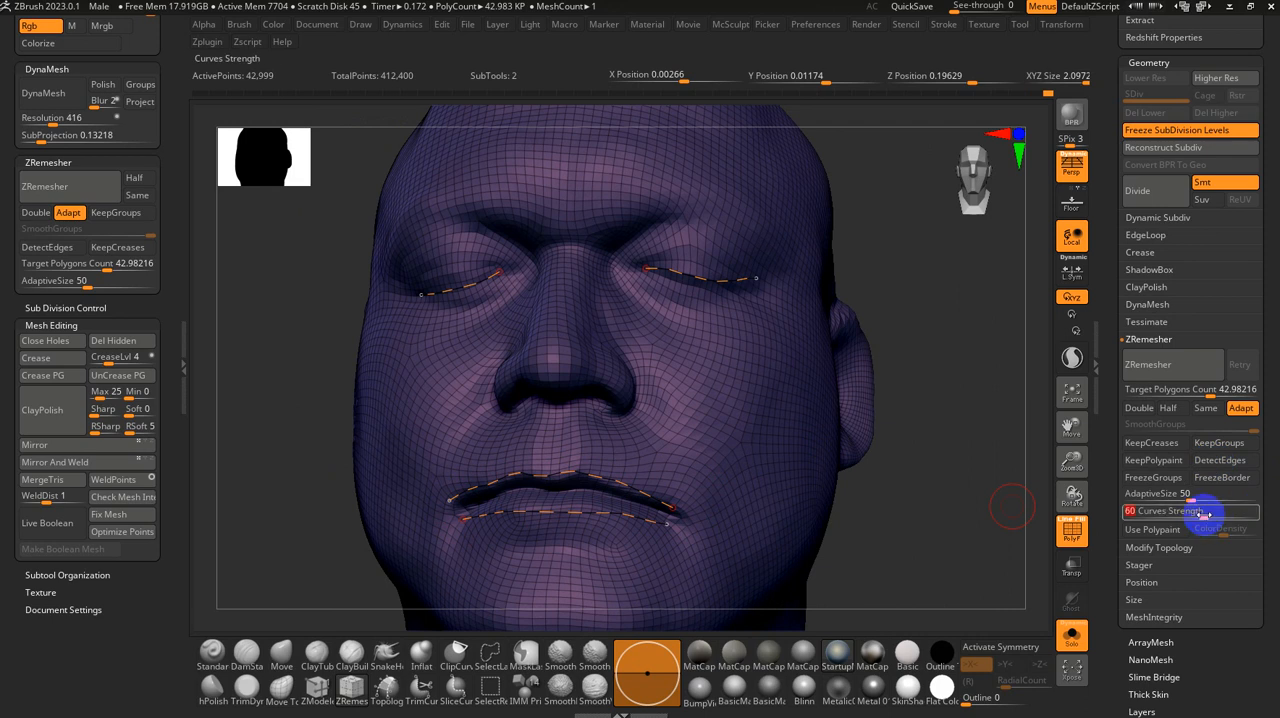
pyautogui.click(1189, 374)
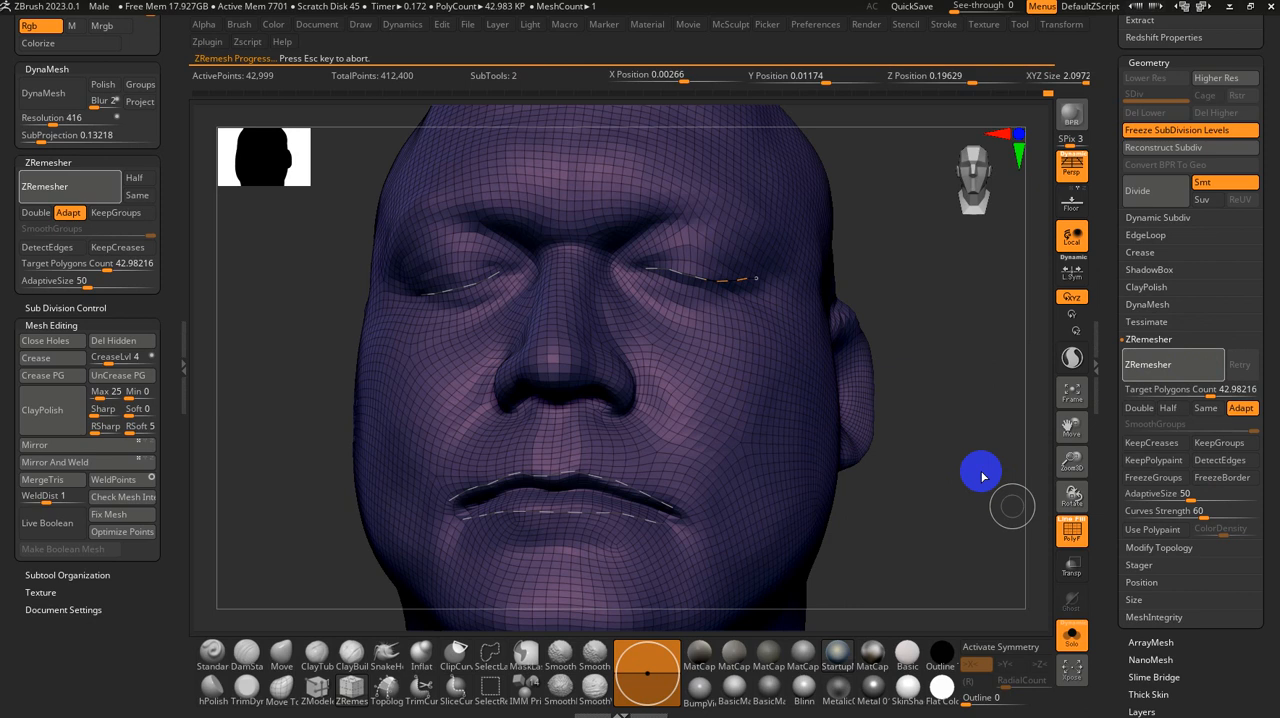
pyautogui.moveTo(974, 471); pyautogui.dragTo(989, 471)
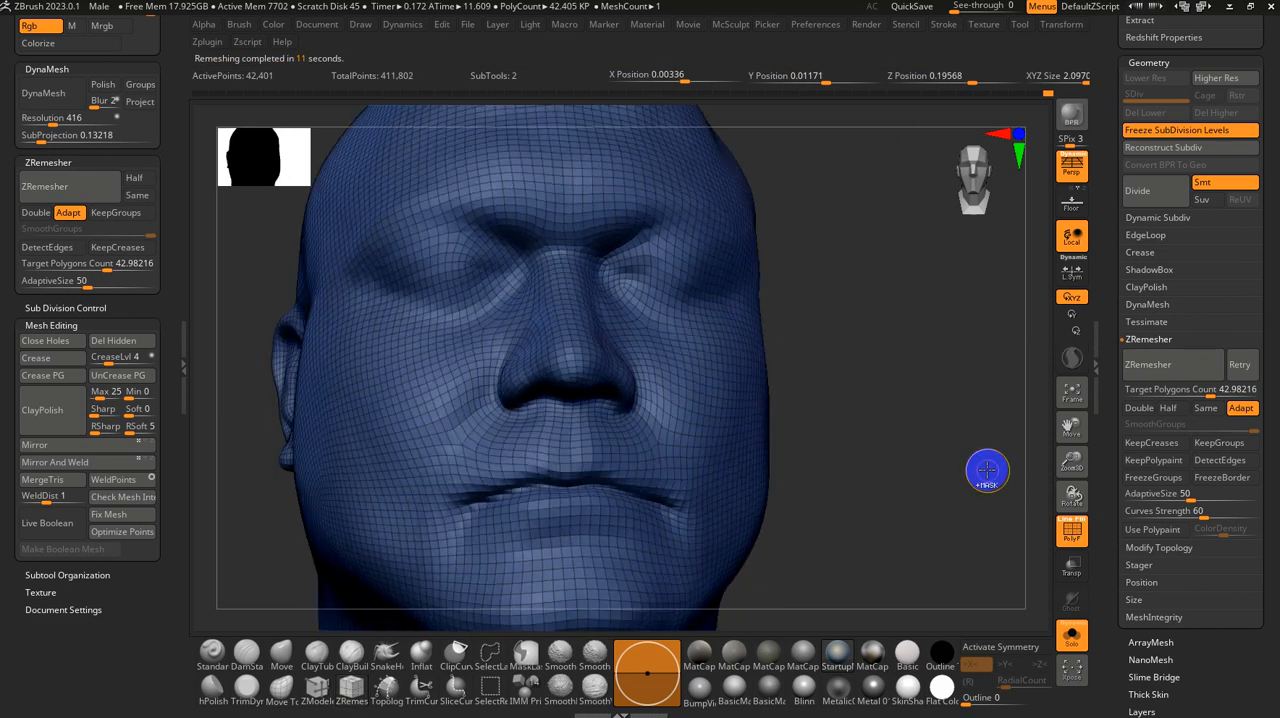
# Step: Undo both remeshes and the guide curves to restore the dense head mesh
pyautogui.hotkey('ctrl', 'z')
pyautogui.hotkey('ctrl', 'z')
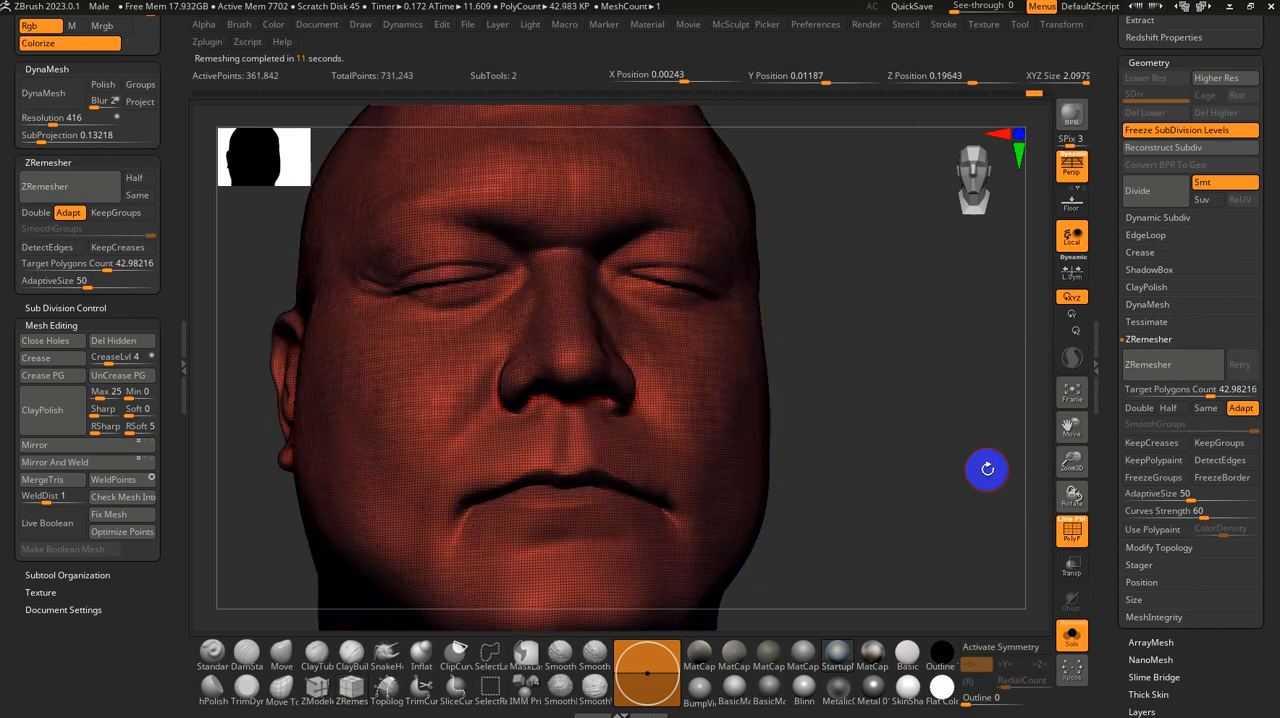
pyautogui.press('s')
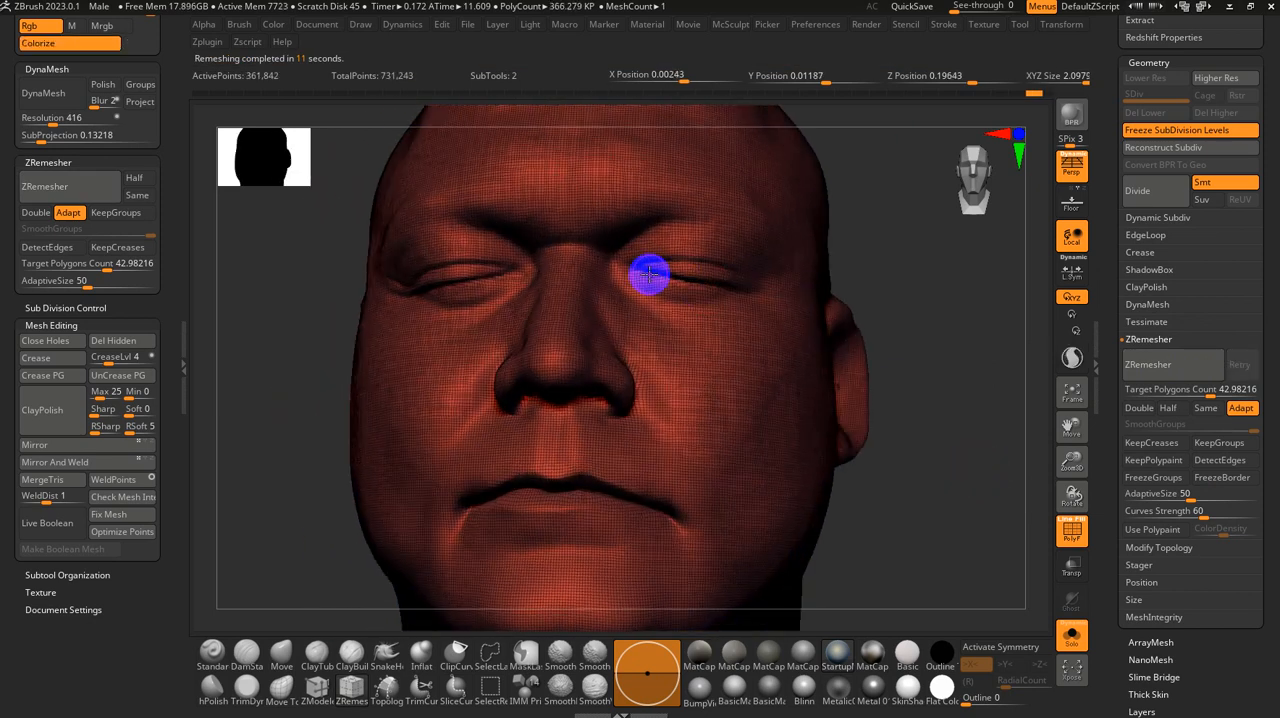
# Step: Draw ZRemesherGuides curves along both closed eyelids, around the lips, and down the centreline of the chin and from upper lip to nose
pyautogui.moveTo(638, 266); pyautogui.dragTo(740, 286)
pyautogui.moveTo(512, 273); pyautogui.dragTo(402, 293)
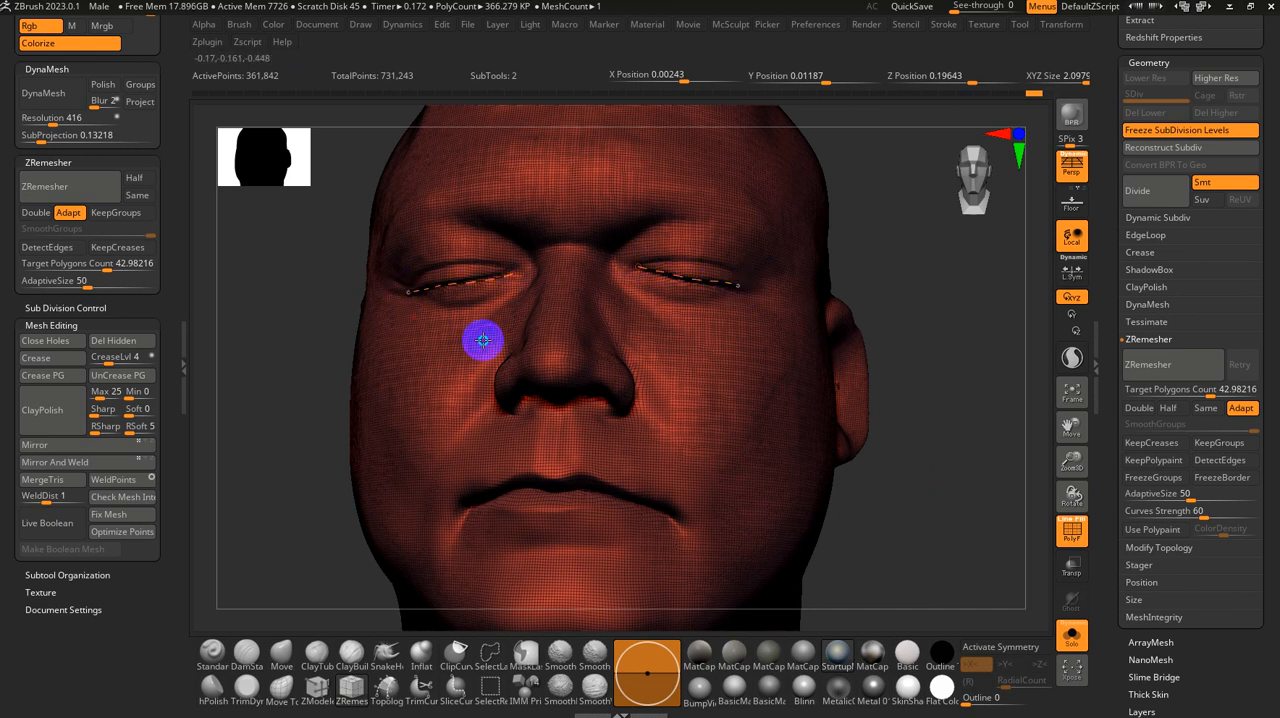
pyautogui.moveTo(483, 340); pyautogui.dragTo(499, 337, button='right')
pyautogui.moveTo(669, 497)
pyautogui.mouseDown()
pyautogui.moveTo(583, 460)
pyautogui.moveTo(480, 471)
pyautogui.moveTo(462, 497)
pyautogui.moveTo(471, 509)
pyautogui.moveTo(569, 497)
pyautogui.moveTo(669, 512)
pyautogui.moveTo(660, 494)
pyautogui.mouseUp()
pyautogui.moveTo(556, 497); pyautogui.dragTo(558, 602)
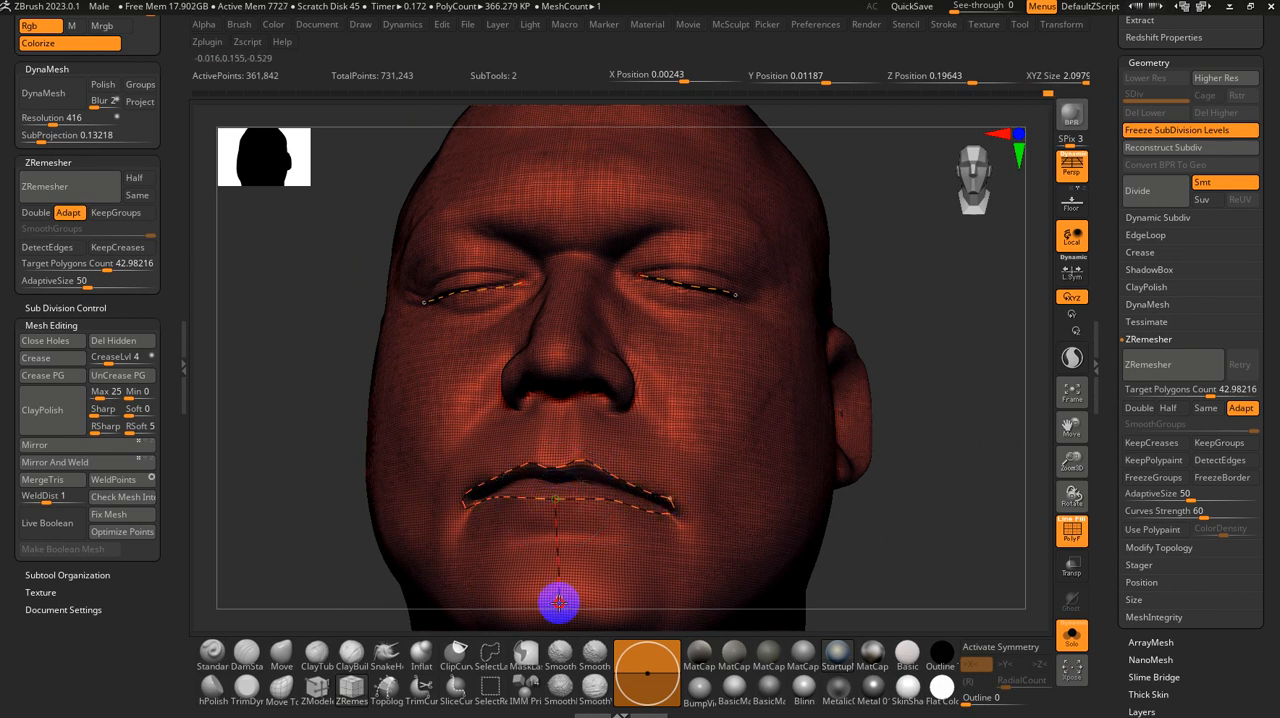
pyautogui.moveTo(553, 473); pyautogui.dragTo(561, 372)
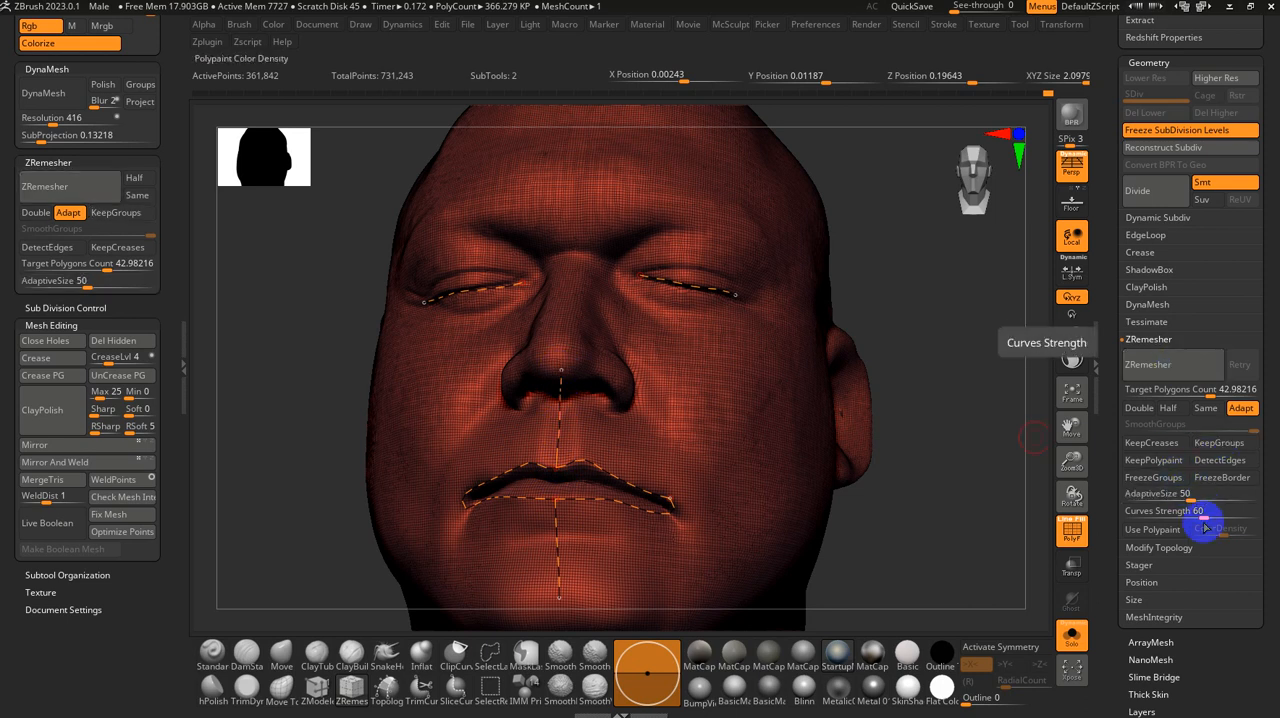
# Step: Set the ZRemesher Curves Strength to 78 and remesh the head along the guide curves
pyautogui.moveTo(1205, 520); pyautogui.dragTo(1229, 516)
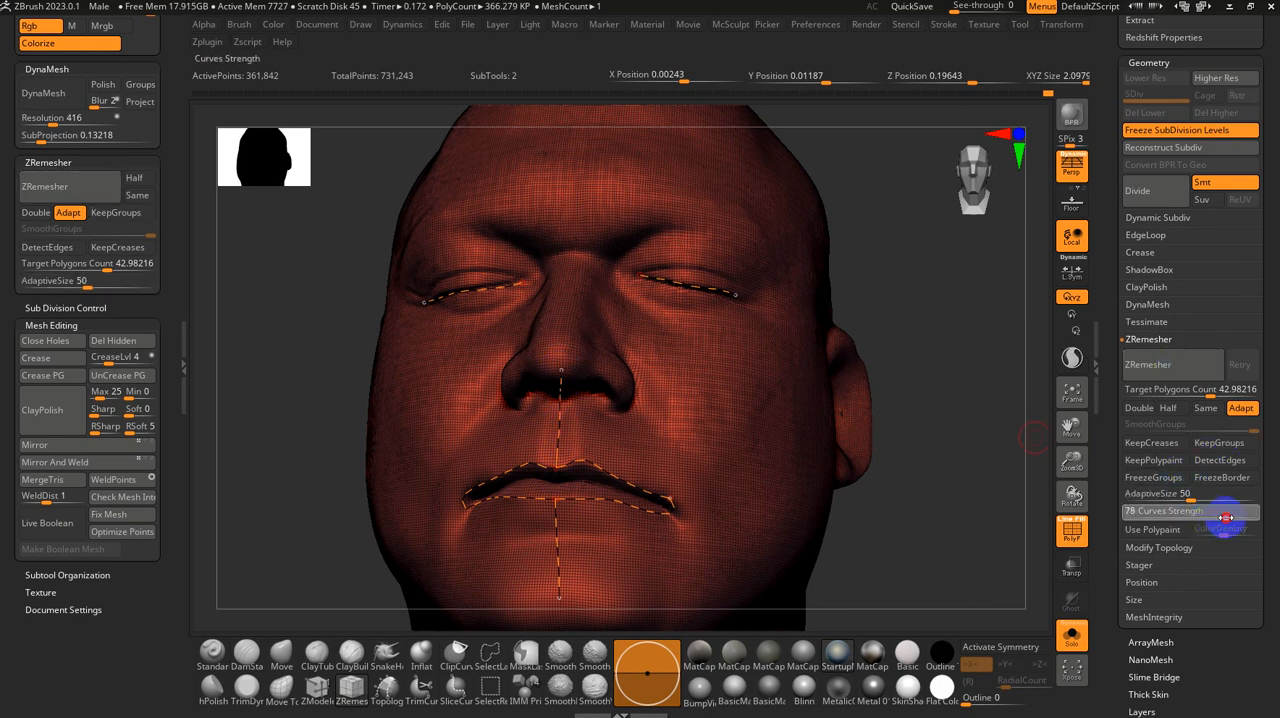
pyautogui.click(1176, 366)
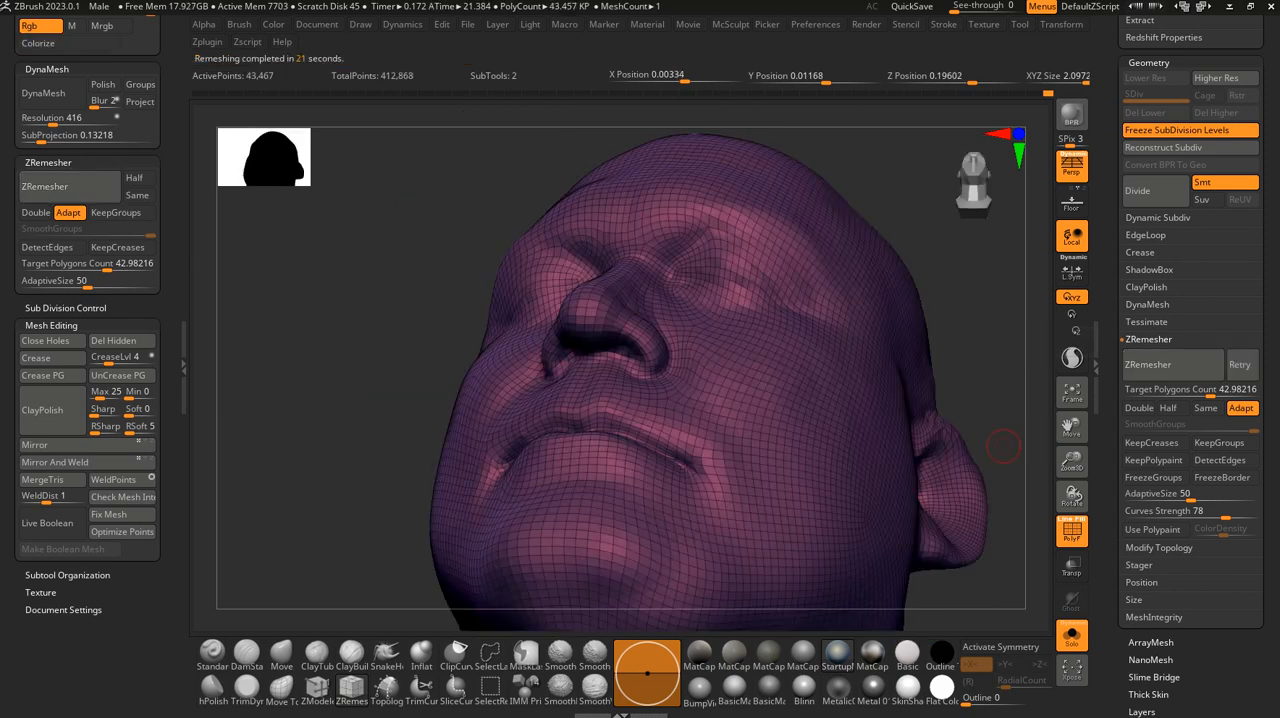
pyautogui.keyDown('alt'); pyautogui.moveTo(987, 343); pyautogui.dragTo(950, 410); pyautogui.keyUp('alt')
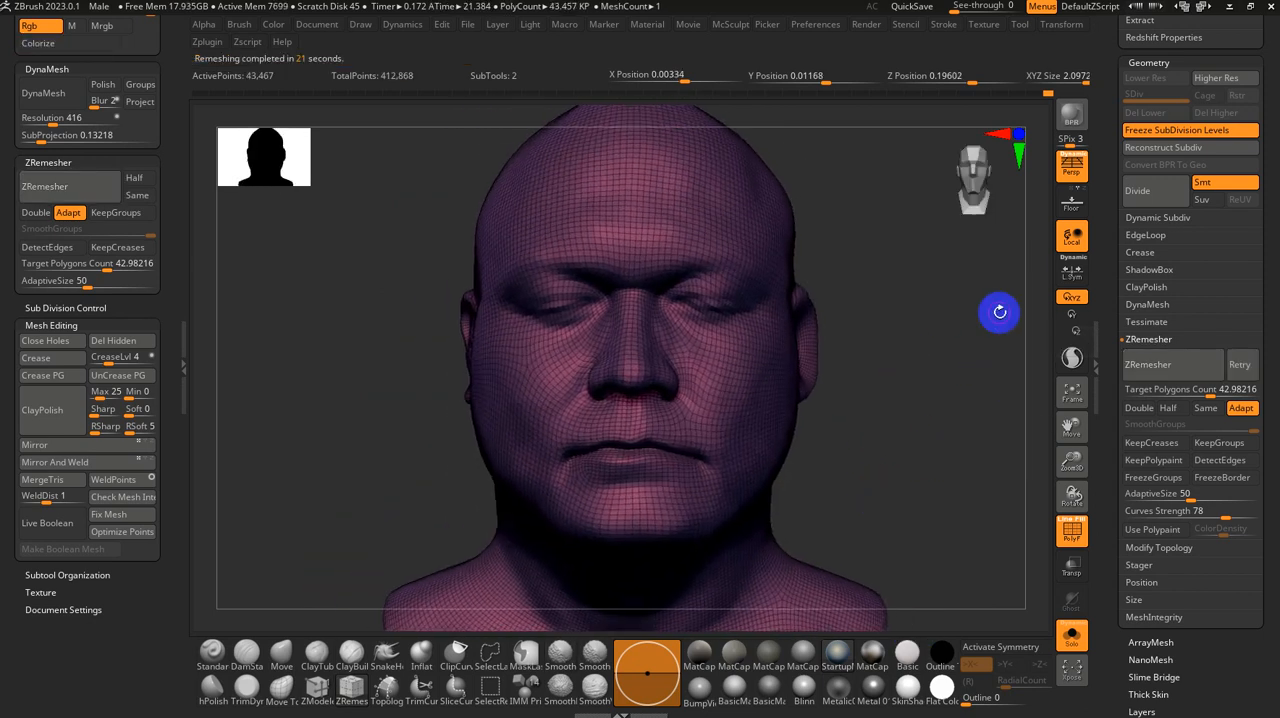
# Step: Unfreeze the subdivision levels to project the sculpted detail back onto the remeshed head, keeping the wireframe hidden
pyautogui.click(1167, 131)
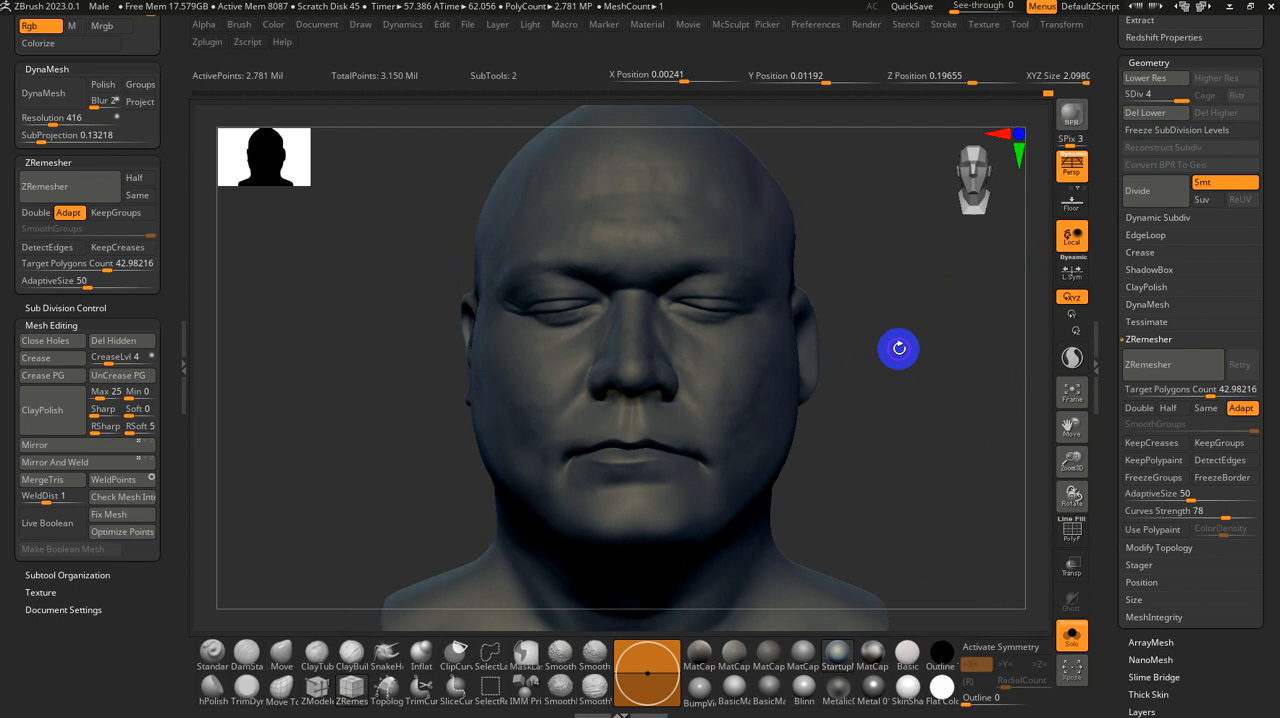
pyautogui.keyDown('ctrl'); pyautogui.moveTo(915, 342); pyautogui.dragTo(867, 450); pyautogui.keyUp('ctrl')
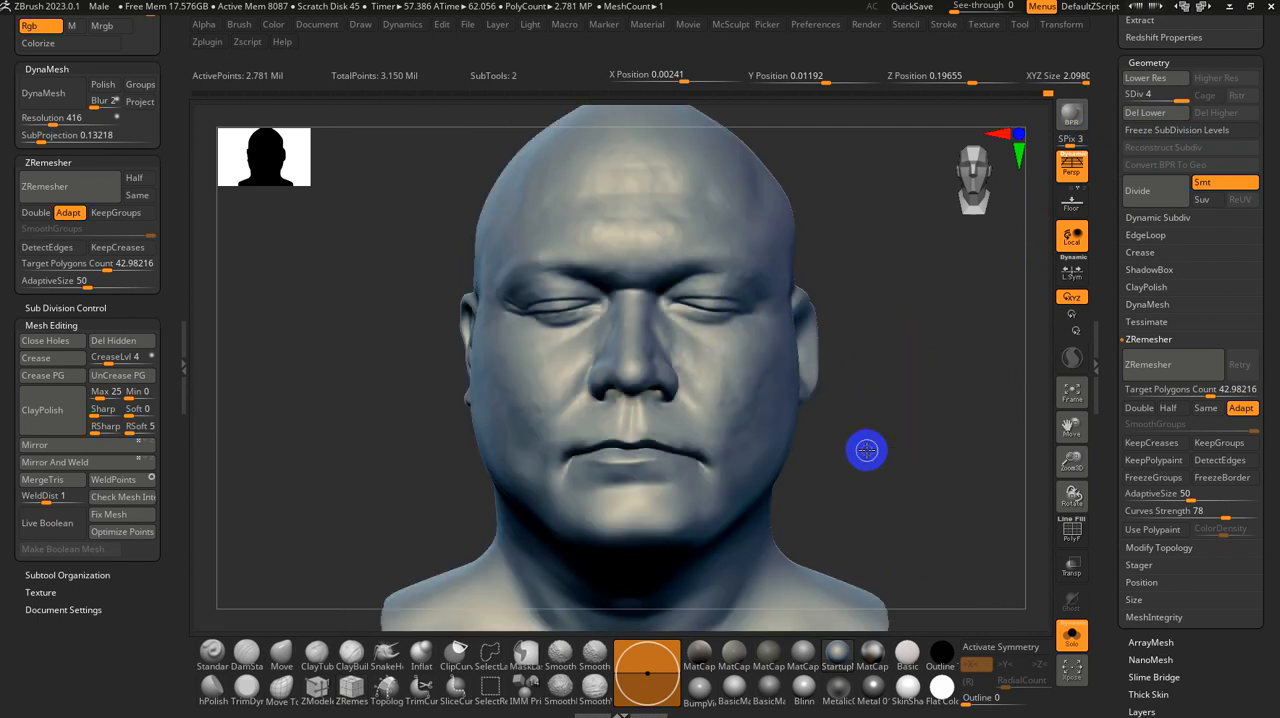
pyautogui.keyDown('ctrl'); pyautogui.moveTo(877, 443); pyautogui.dragTo(877, 457, button='right'); pyautogui.keyUp('ctrl')
pyautogui.hotkey('shift', 'f')
pyautogui.hotkey('shift', 'f')
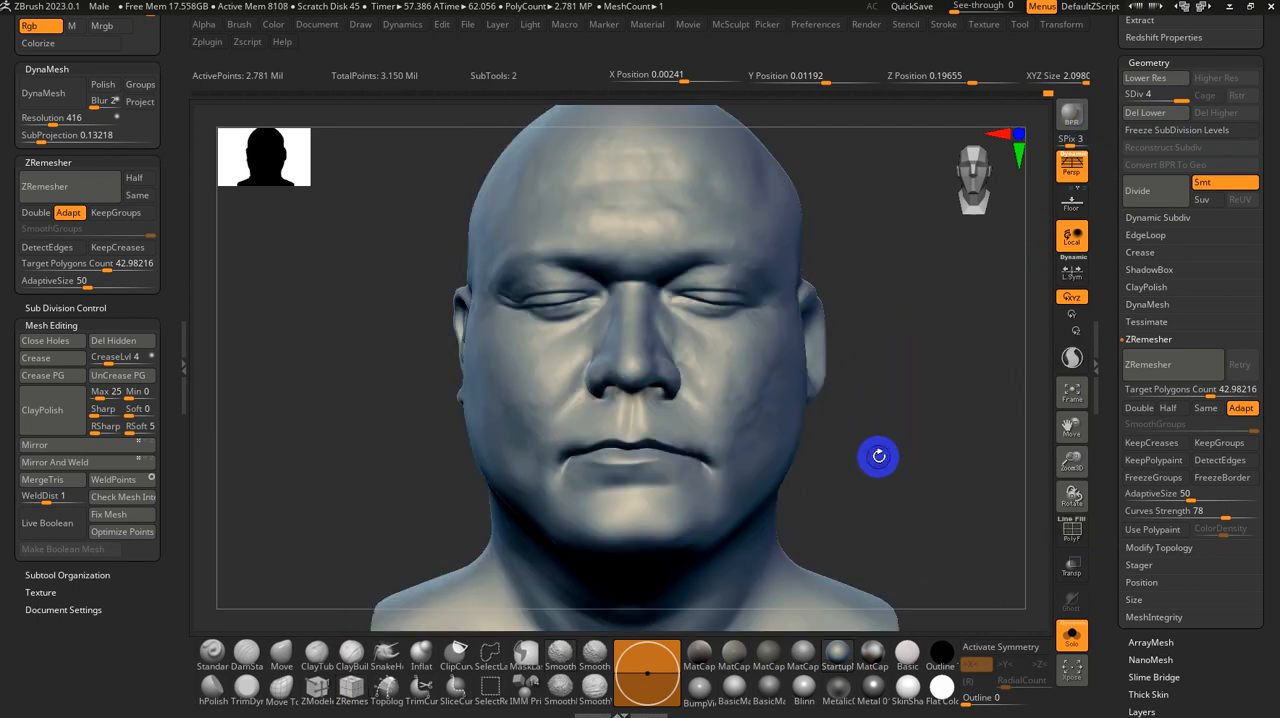
# Step: Compare the face at subdivision level 1 with the detail at level 4 from a three-quarter view
pyautogui.moveTo(878, 456); pyautogui.dragTo(894, 460)
pyautogui.press('s')
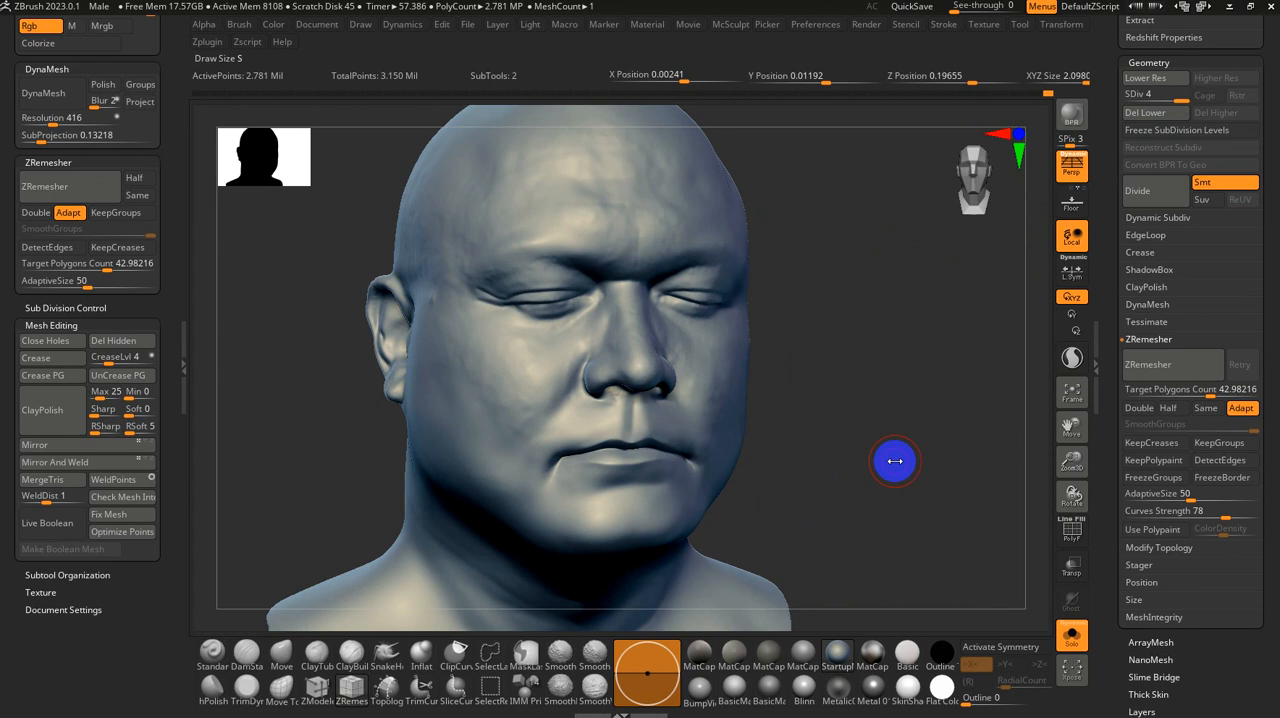
pyautogui.hotkey('shift', 'd')
pyautogui.hotkey('shift', 'd')
pyautogui.hotkey('shift', 'd')
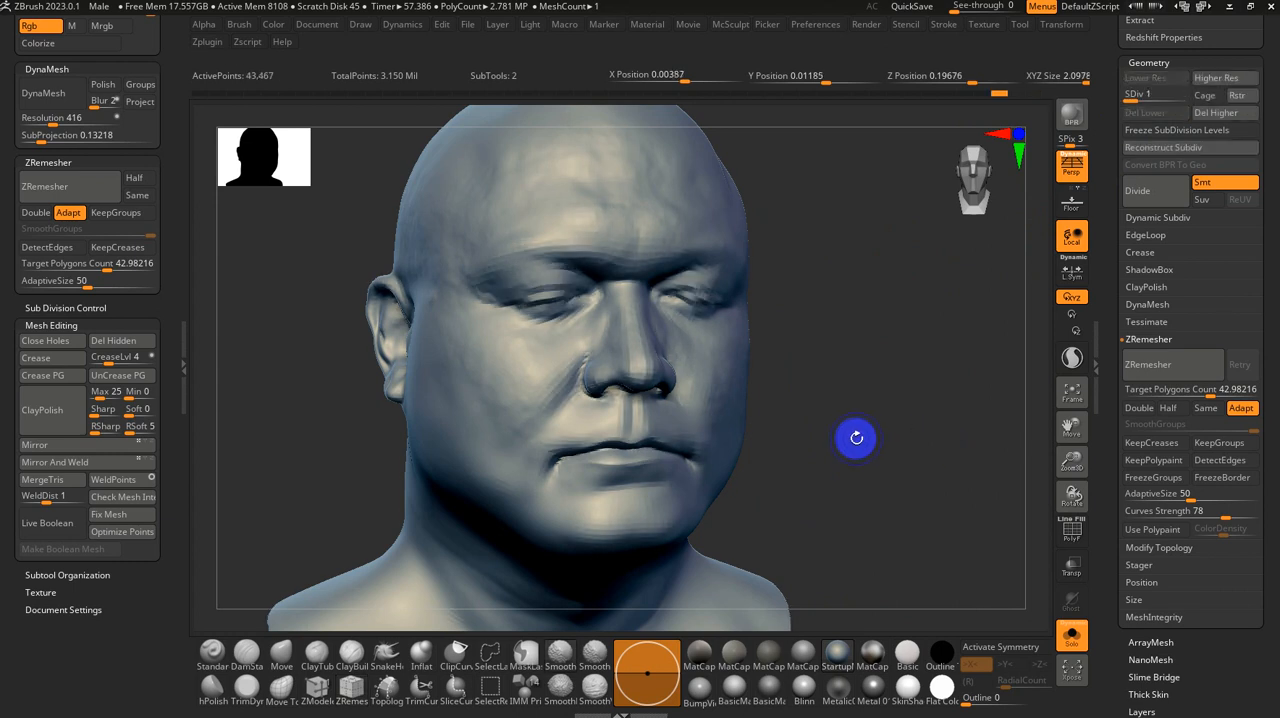
pyautogui.hotkey('shift', 'f')
pyautogui.hotkey('shift', 'f')
pyautogui.press('d')
pyautogui.press('d')
pyautogui.press('d')
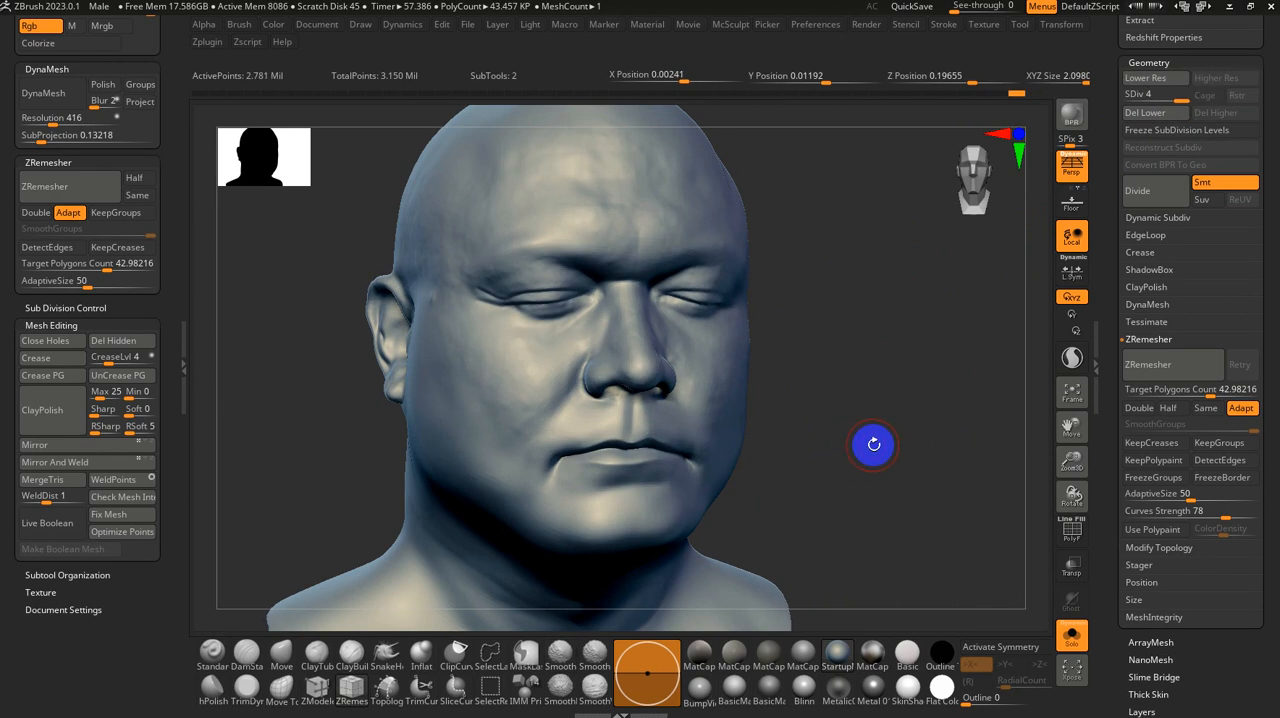
pyautogui.moveTo(873, 444); pyautogui.dragTo(814, 425)
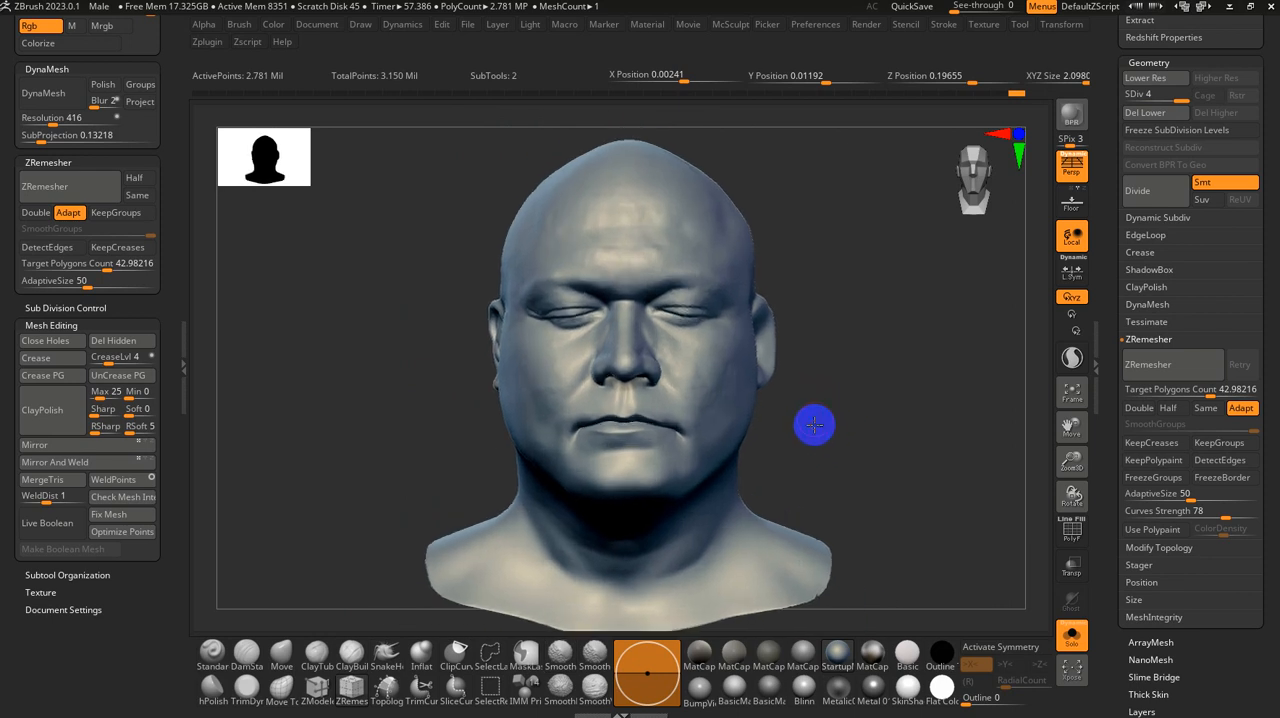
# Step: Lower the head to subdivision level 1 and examine the wireframe topology on the underside of the bust
pyautogui.hotkey('shift', 'f')
pyautogui.moveTo(826, 357); pyautogui.dragTo(877, 311)
pyautogui.hotkey('shift', 'f')
pyautogui.hotkey('shift', 'd')
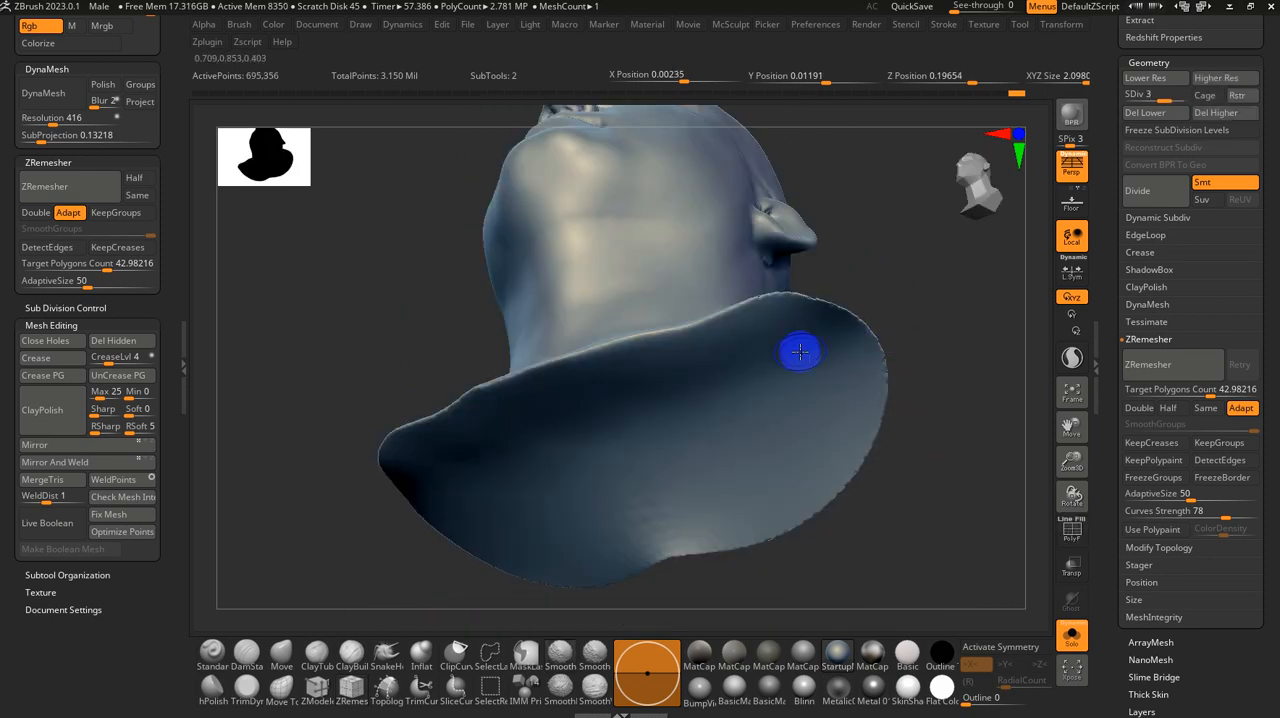
pyautogui.hotkey('shift', 'd')
pyautogui.hotkey('shift', 'd')
pyautogui.hotkey('shift', 'f')
pyautogui.moveTo(915, 465); pyautogui.dragTo(948, 389)
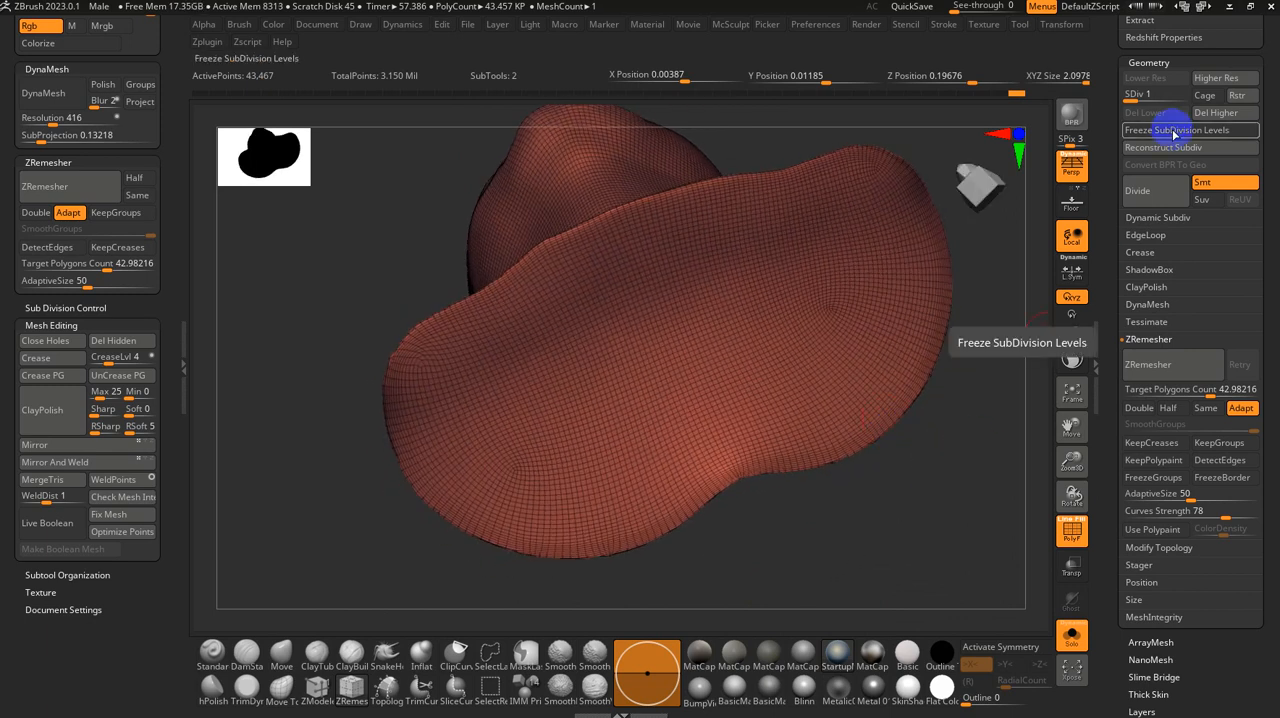
# Step: Hide the wireframe, return to a front view of the whole bust, and step up through the subdivision levels
pyautogui.moveTo(1003, 276); pyautogui.dragTo(949, 417)
pyautogui.keyDown('alt'); pyautogui.moveTo(906, 366); pyautogui.dragTo(881, 488); pyautogui.keyUp('alt')
pyautogui.hotkey('shift', 'f')
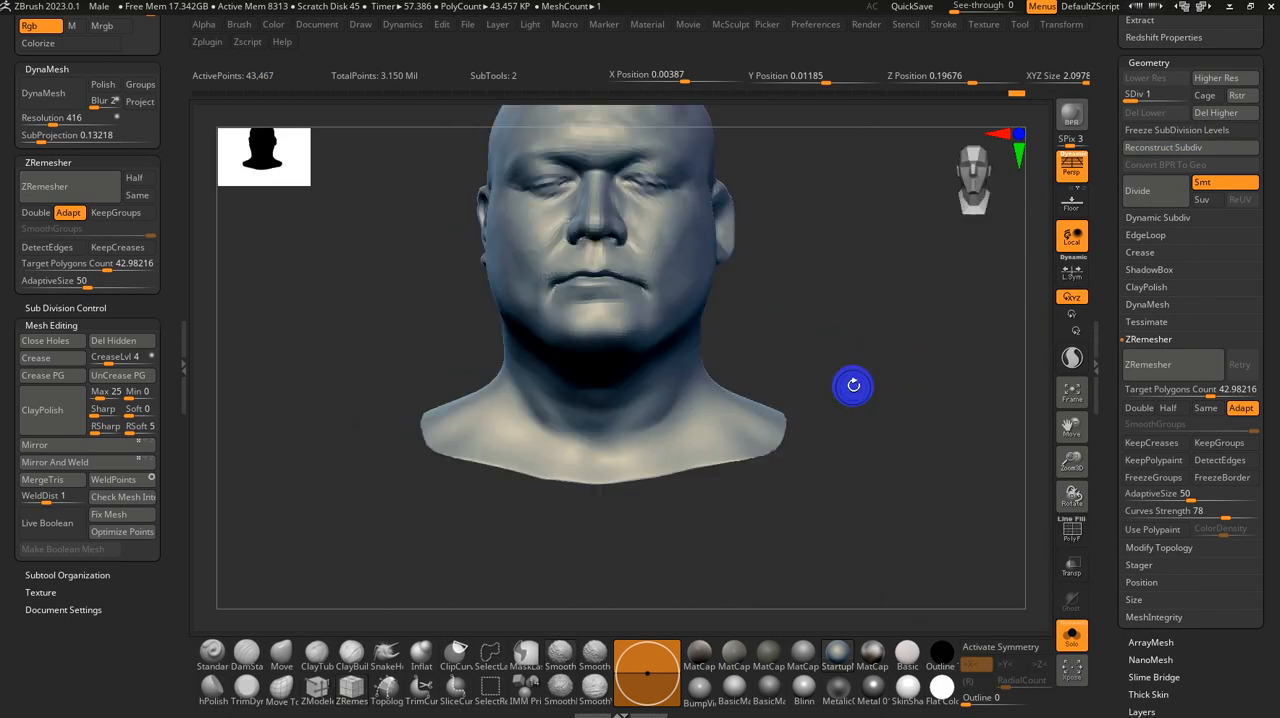
pyautogui.moveTo(849, 383); pyautogui.dragTo(837, 428)
pyautogui.press('d')
pyautogui.press('d')
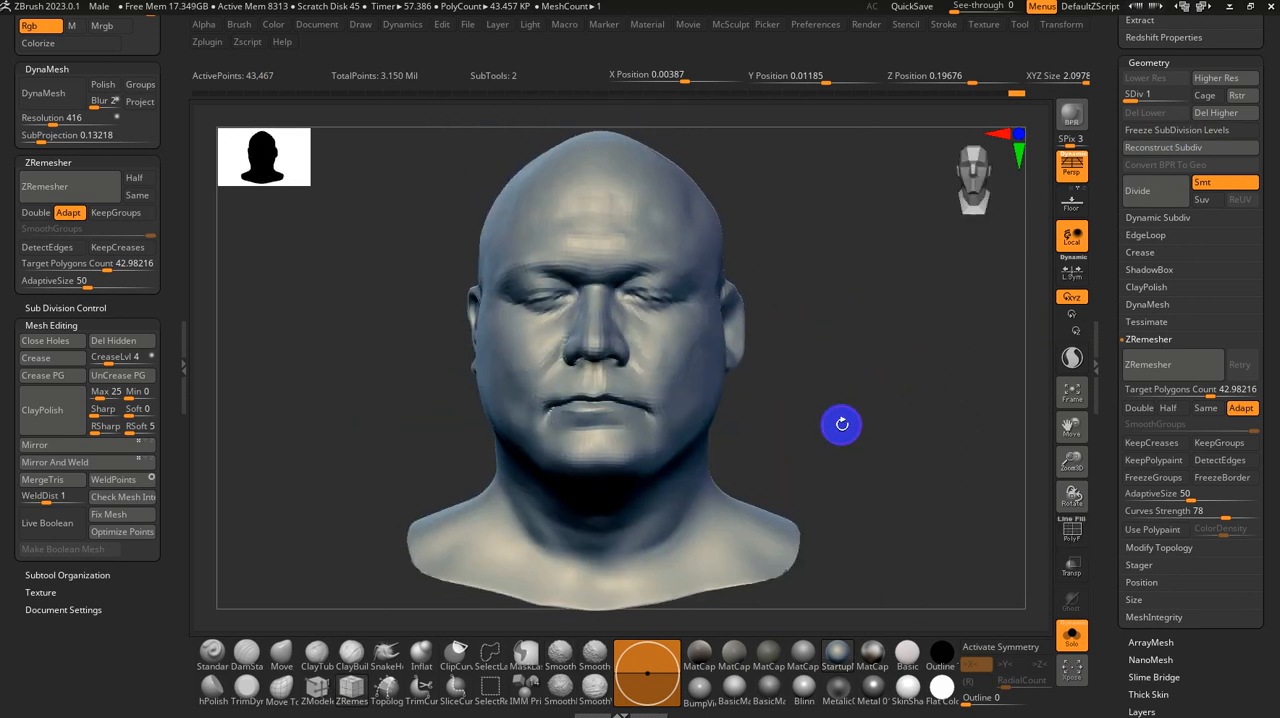